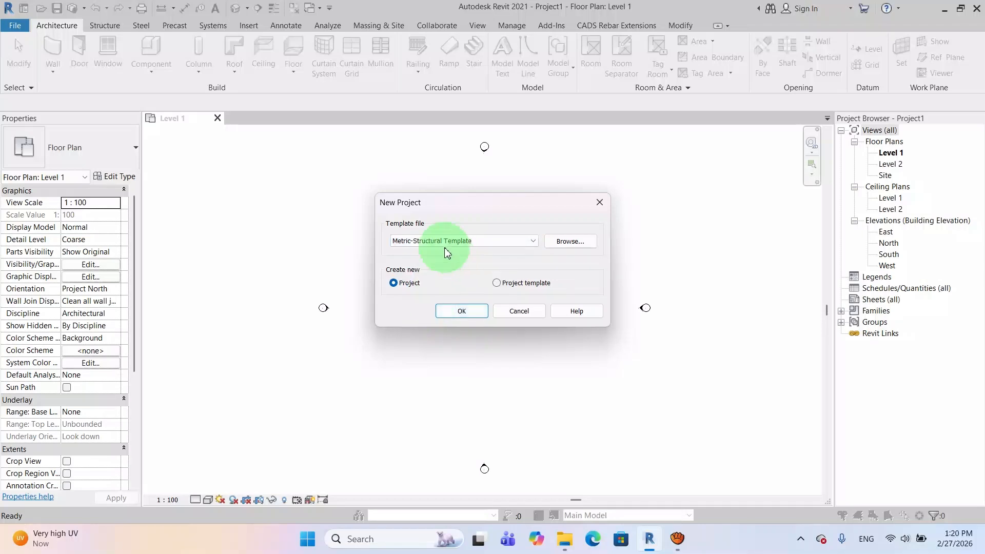
- Create Project2 from the Metric-Structural template, then return to Project1's Level 1 floor plan
{"action": "left_click", "coordinate": [465, 312]}
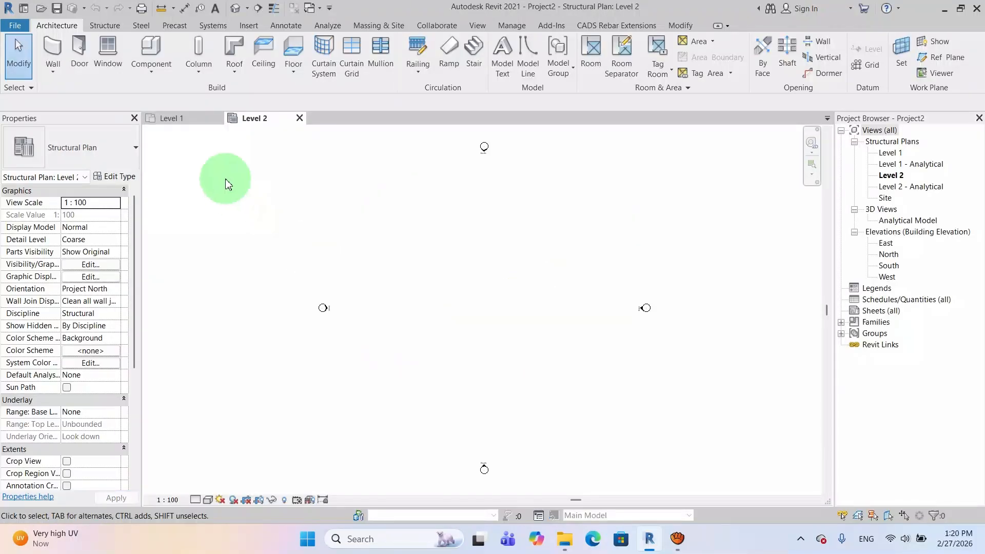
{"action": "left_click", "coordinate": [180, 120]}
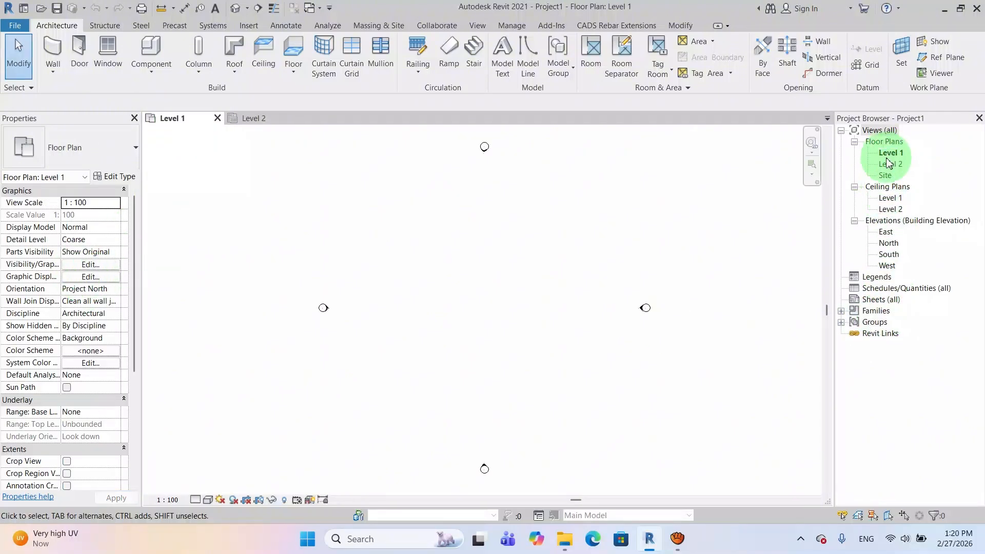
- In the East elevation, rename Level 1 to GF
{"action": "double_click", "coordinate": [887, 232]}
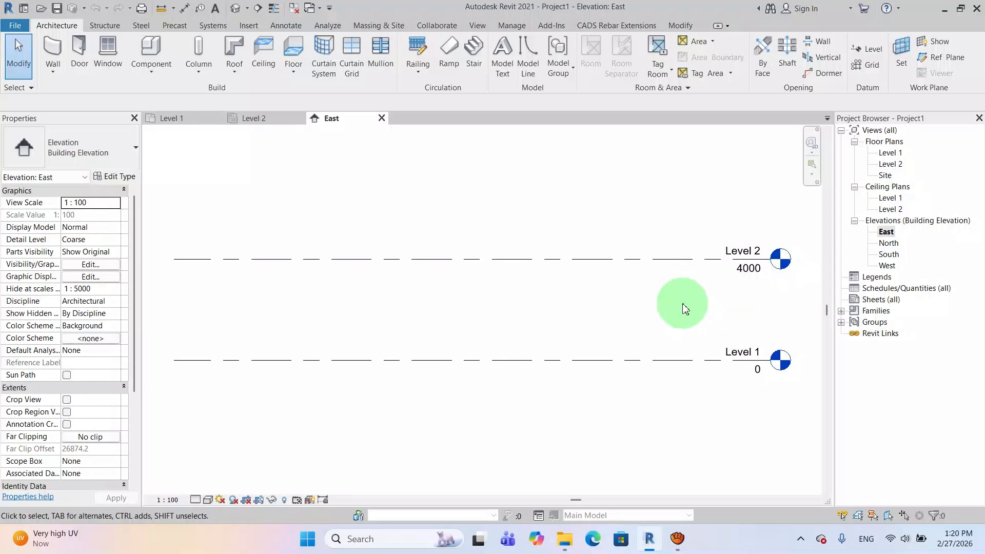
{"action": "left_click", "coordinate": [679, 341]}
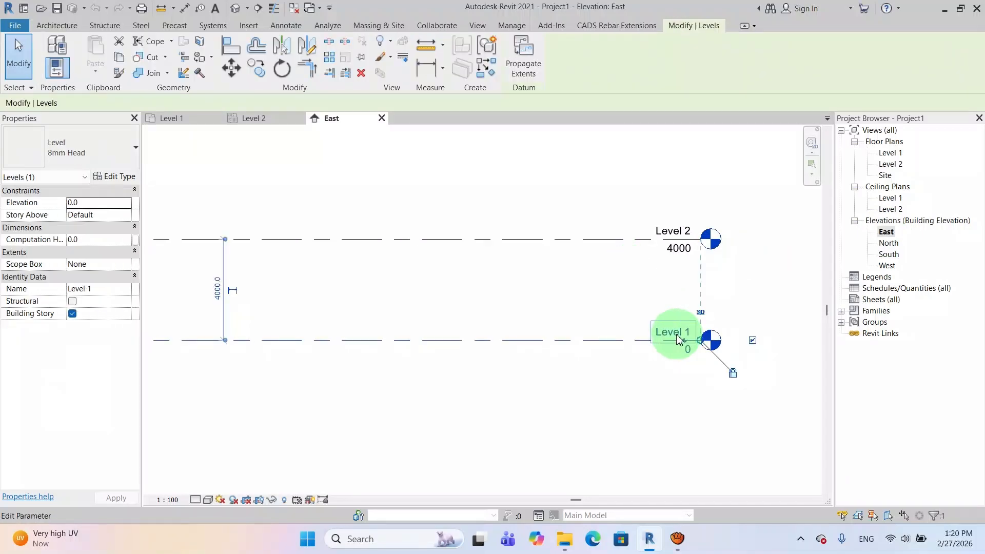
{"action": "type", "text": "GF"}
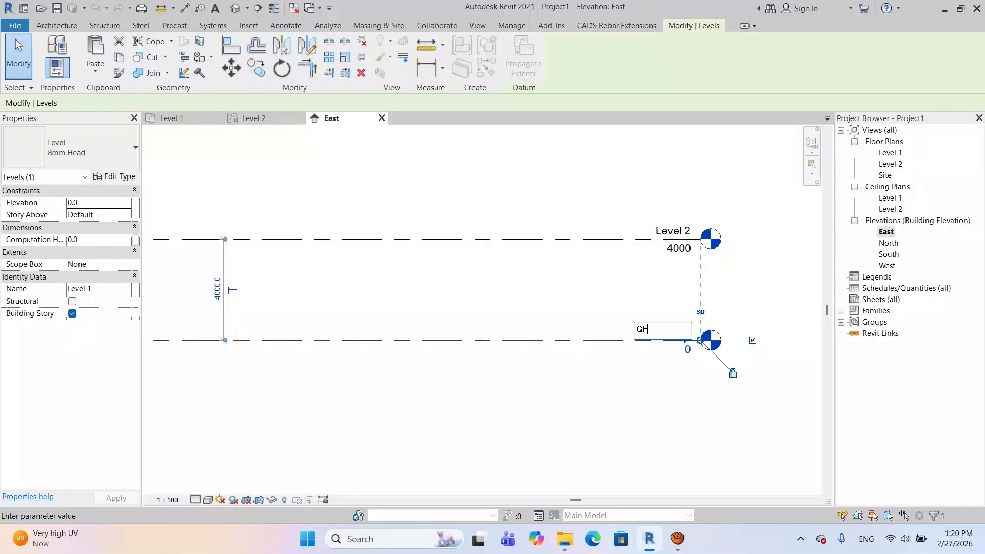
{"action": "left_click", "coordinate": [694, 404]}
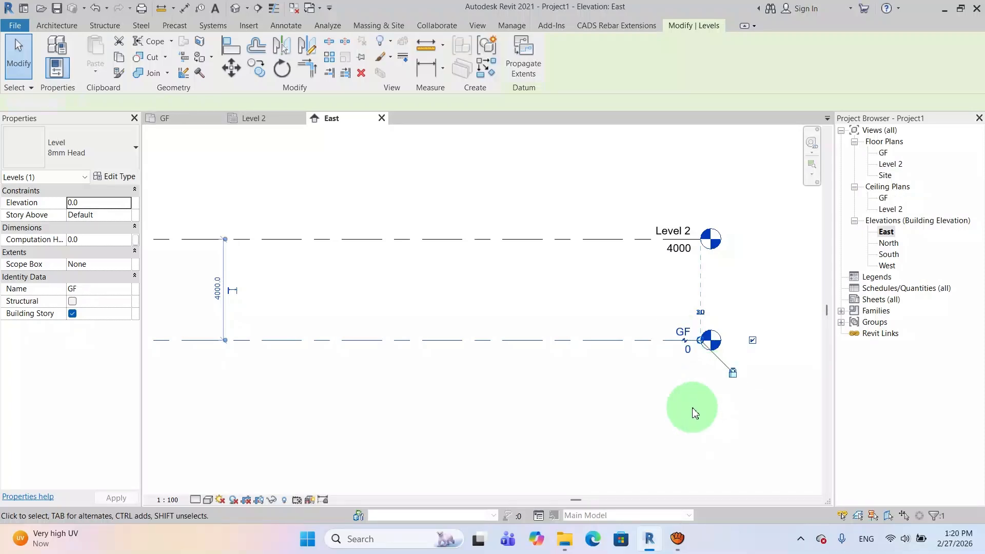
{"action": "left_click", "coordinate": [692, 404]}
- Set Level 2's elevation to 3500 and rename it FF
{"action": "left_click", "coordinate": [679, 249]}
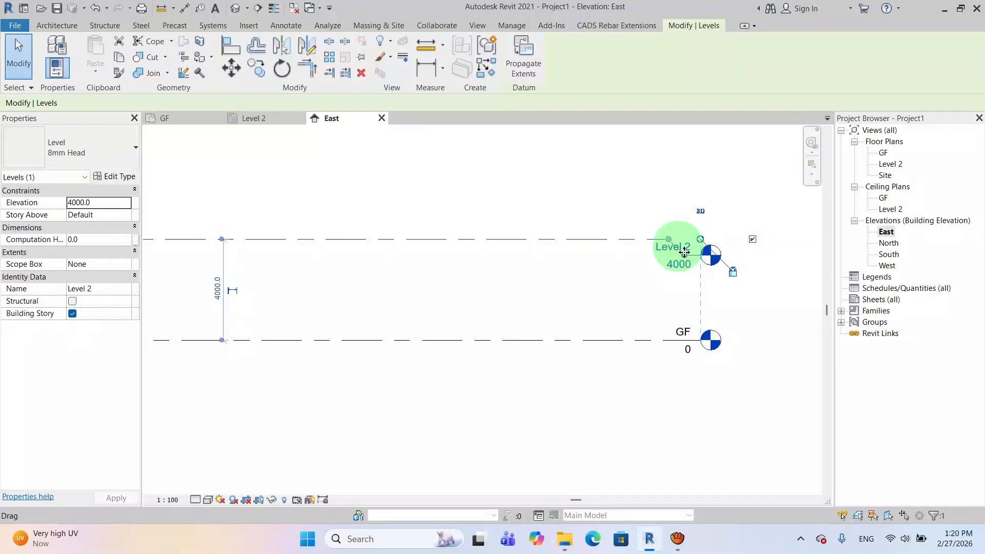
{"action": "key", "text": "ctrl+z"}
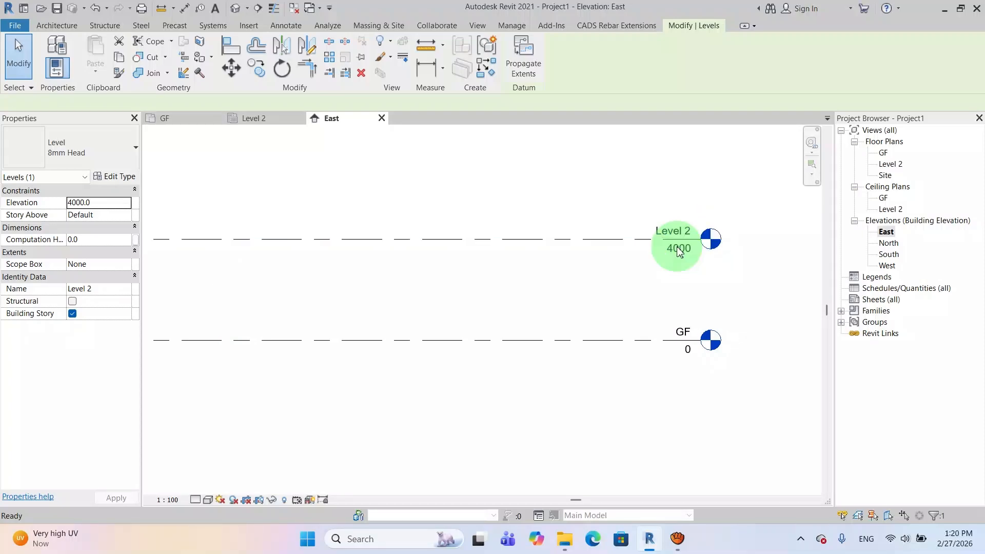
{"action": "left_click", "coordinate": [686, 251]}
{"action": "left_click", "coordinate": [686, 251]}
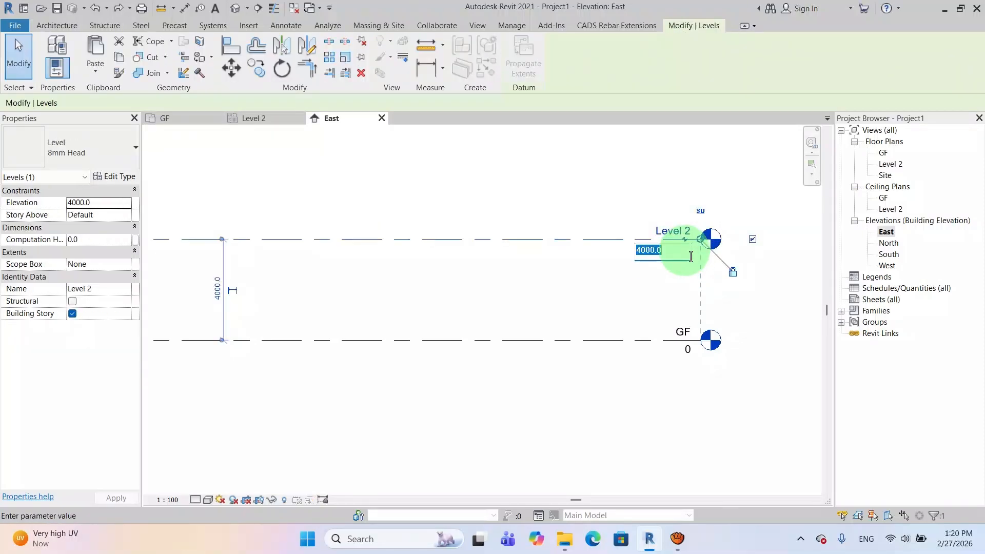
{"action": "type", "text": "3500"}
{"action": "key", "text": "Return"}
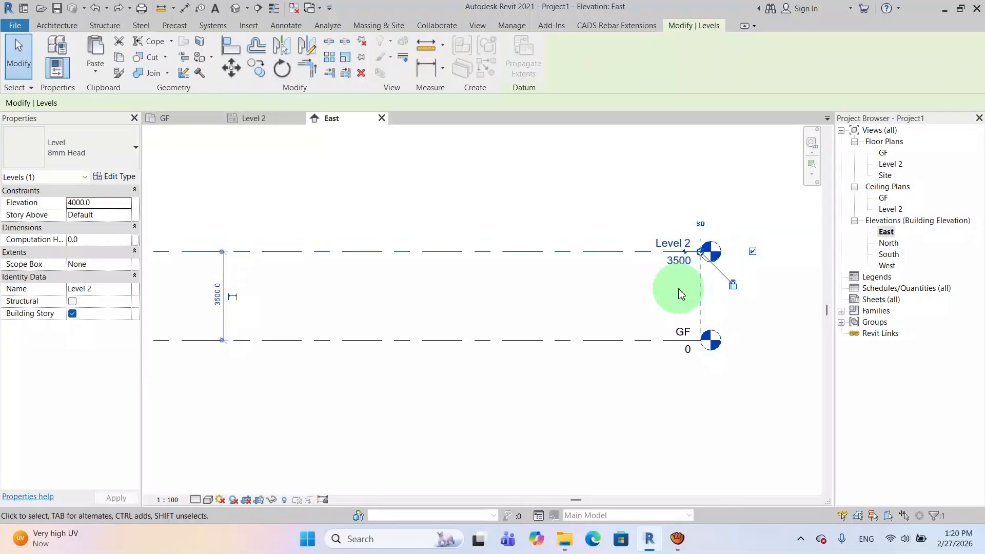
{"action": "left_click", "coordinate": [669, 249]}
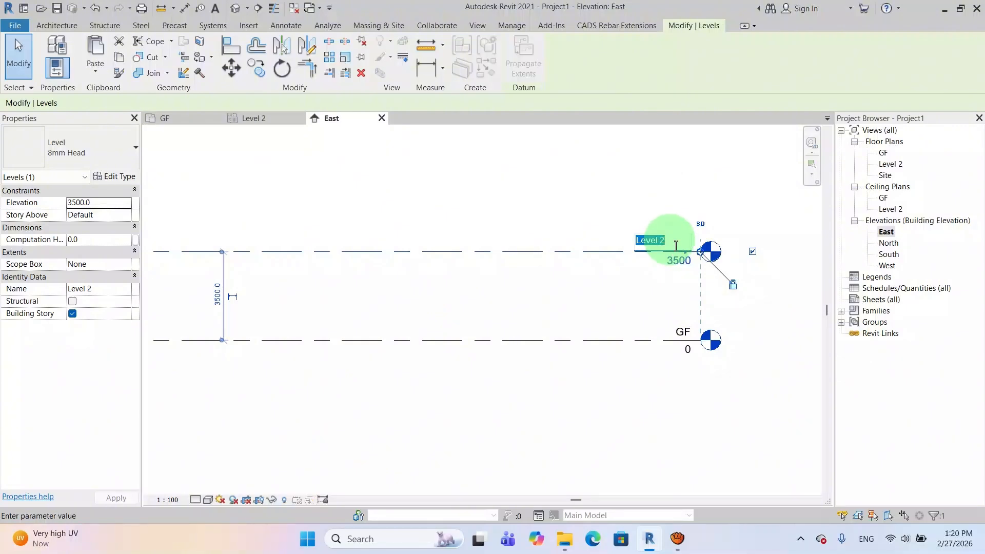
{"action": "type", "text": "FF"}
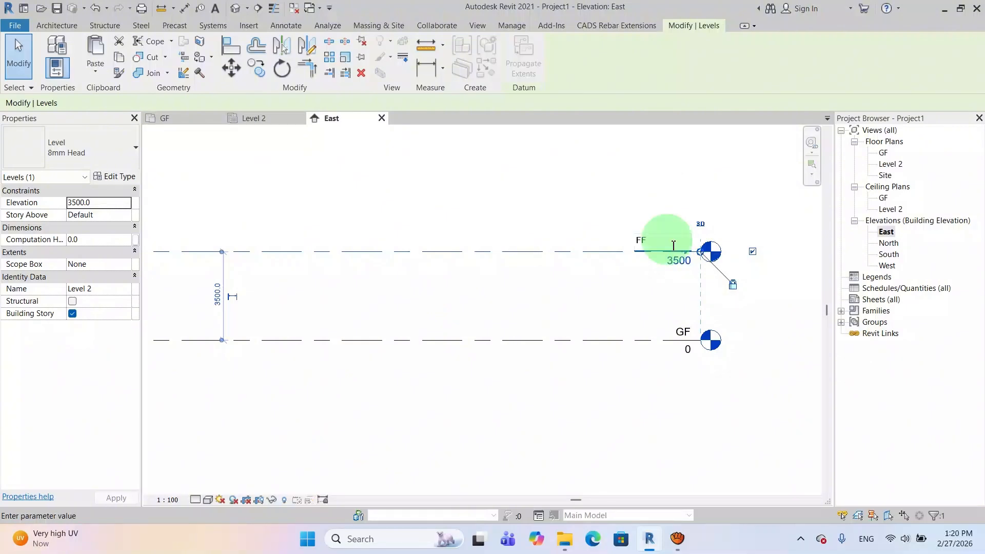
{"action": "left_click", "coordinate": [670, 362]}
{"action": "left_click", "coordinate": [680, 393]}
{"action": "middle_click_drag", "start_coordinate": [546, 289], "coordinate": [545, 281]}
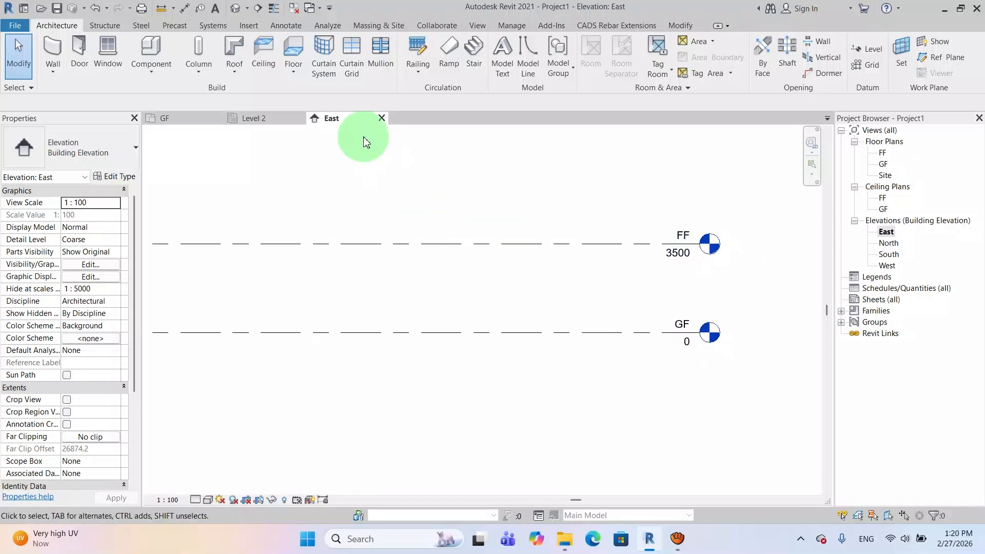
- In the GF plan, hide all four elevation markers using Hide in View > Category
{"action": "left_click", "coordinate": [180, 120]}
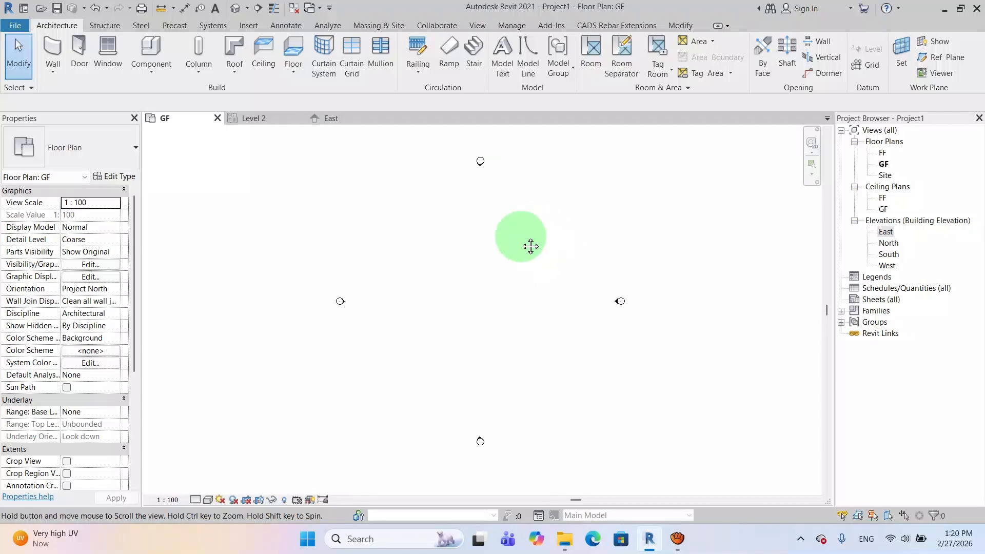
{"action": "left_click_drag", "start_coordinate": [534, 152], "coordinate": [477, 170]}
{"action": "right_click", "coordinate": [478, 164]}
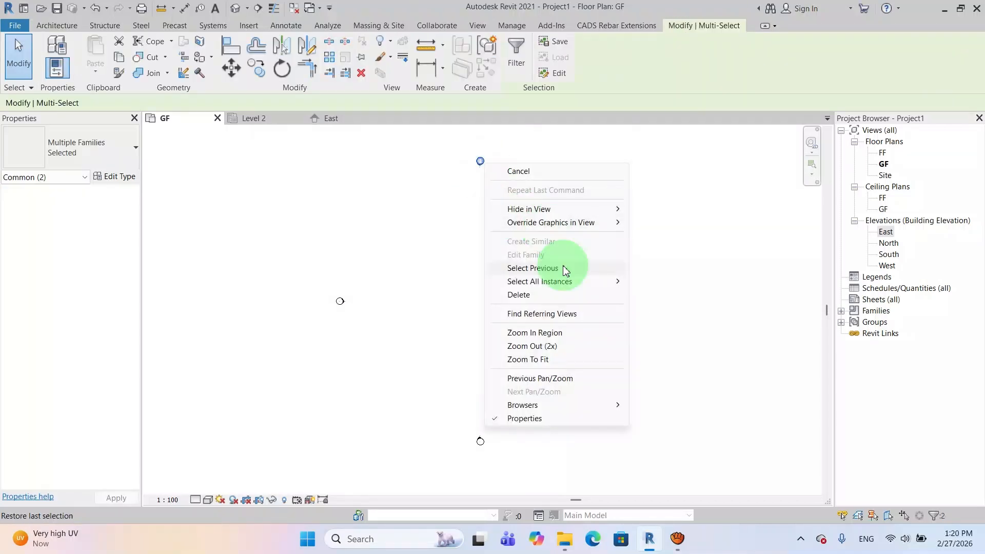
{"action": "left_click", "coordinate": [662, 222]}
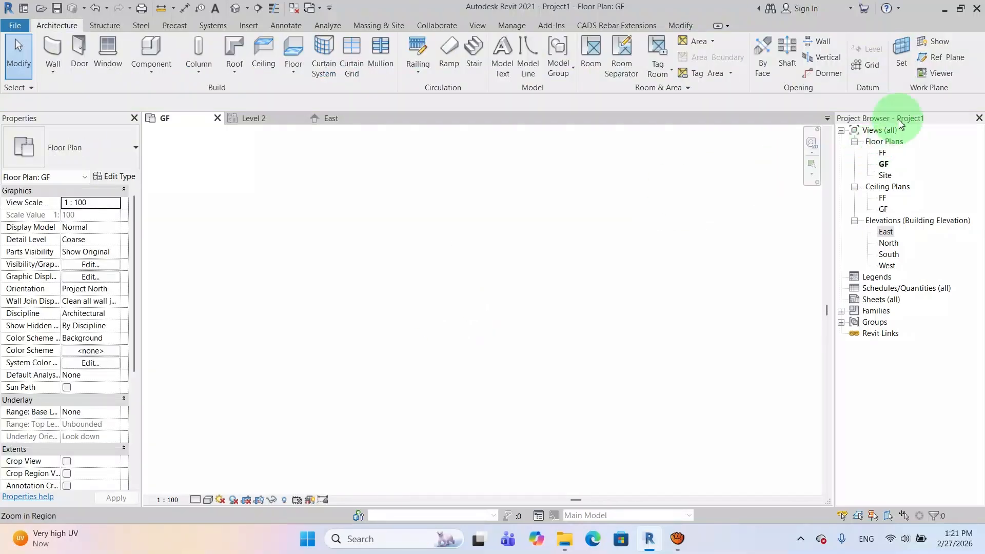
- Draw horizontal grid line 1 across the GF plan
{"action": "left_click", "coordinate": [867, 65]}
{"action": "left_click", "coordinate": [368, 261]}
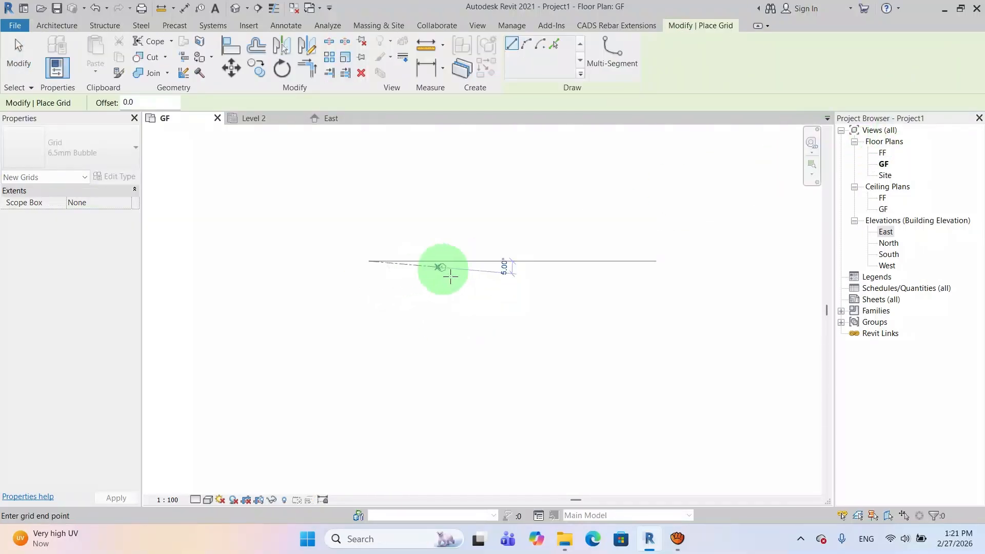
{"action": "left_click", "coordinate": [463, 260]}
{"action": "scroll", "coordinate": [431, 314], "scroll_direction": "up", "scroll_amount": 2}
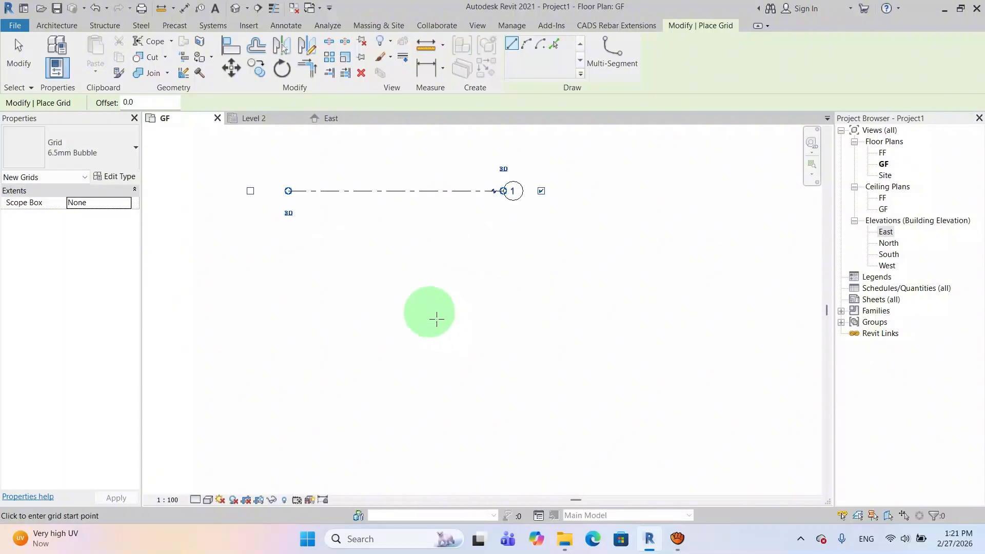
{"action": "middle_click_drag", "start_coordinate": [436, 319], "coordinate": [440, 396]}
{"action": "scroll", "coordinate": [452, 307], "scroll_direction": "up", "scroll_amount": 2}
{"action": "key", "text": "Escape"}
{"action": "key", "text": "Escape"}
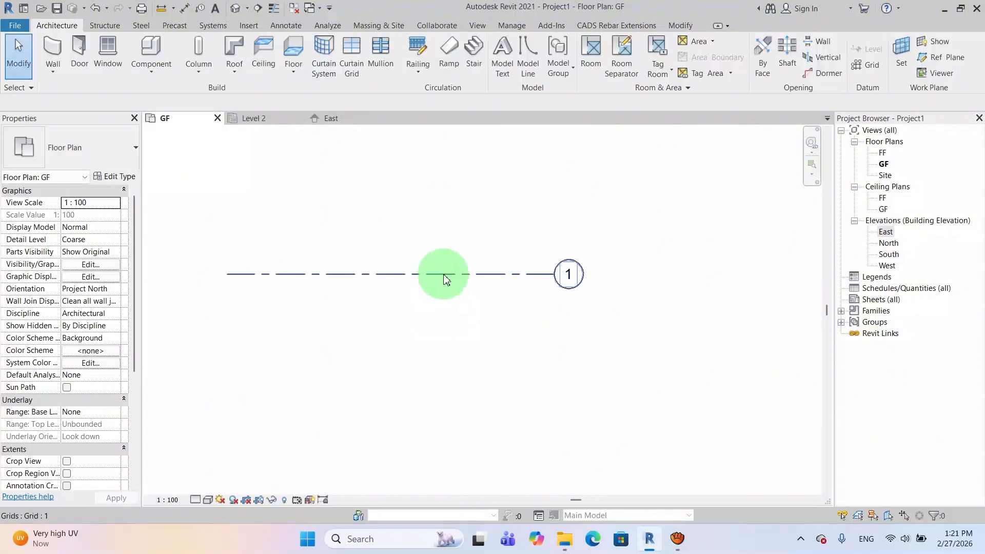
{"action": "left_click", "coordinate": [444, 276]}
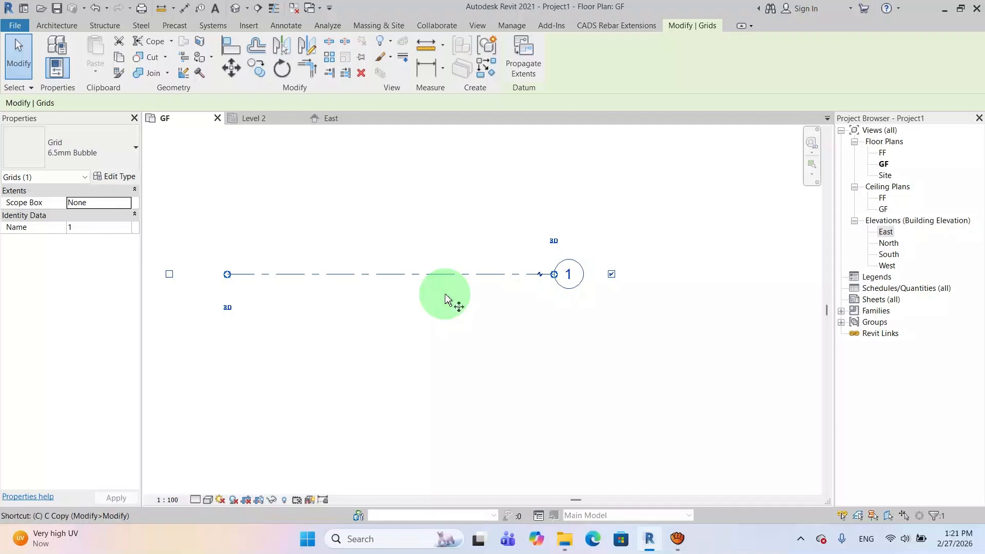
{"action": "key", "text": "Escape"}
- Start a vertical grid at grid 1's left end with GR, then cancel it
{"action": "key", "text": "g"}
{"action": "key", "text": "r"}
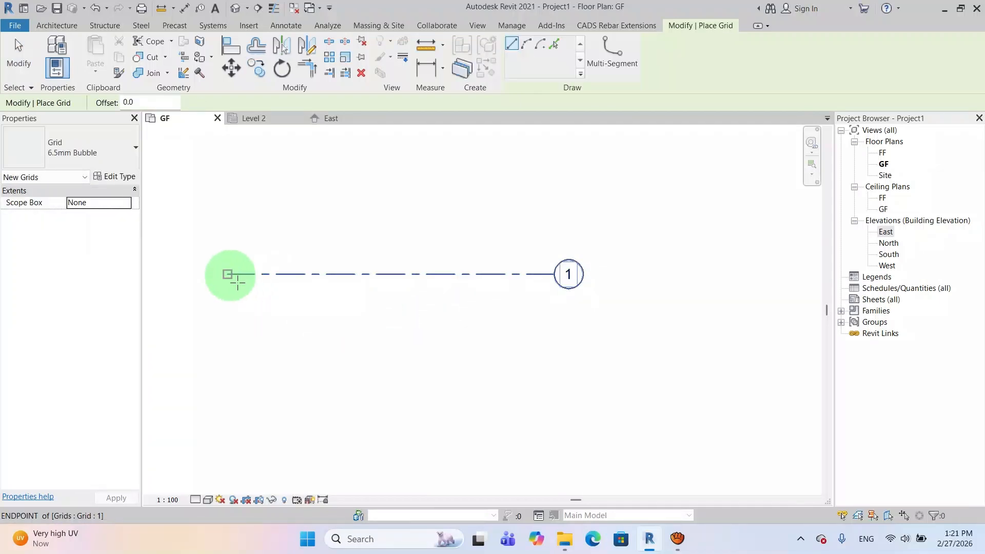
{"action": "left_click", "coordinate": [228, 275]}
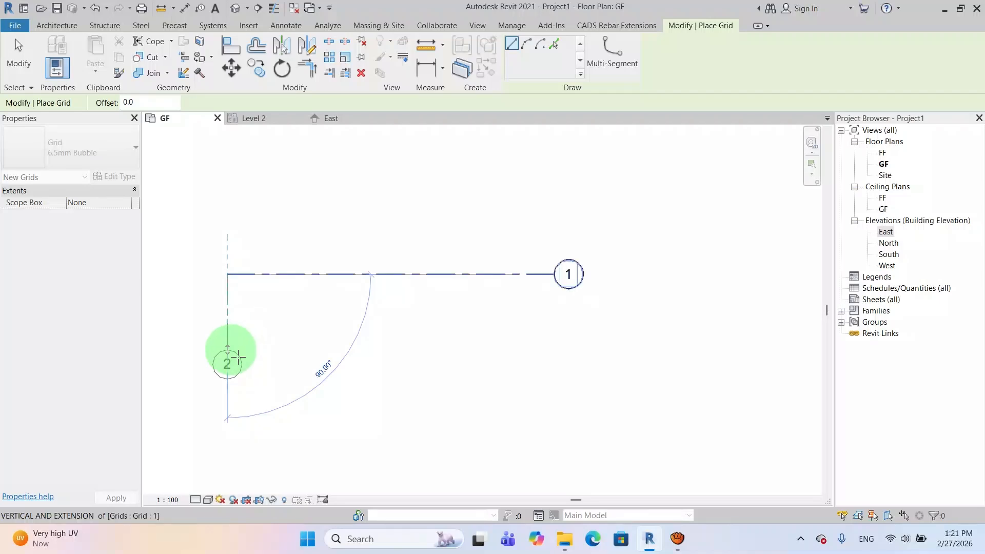
{"action": "key", "text": "Escape"}
{"action": "key", "text": "Escape"}
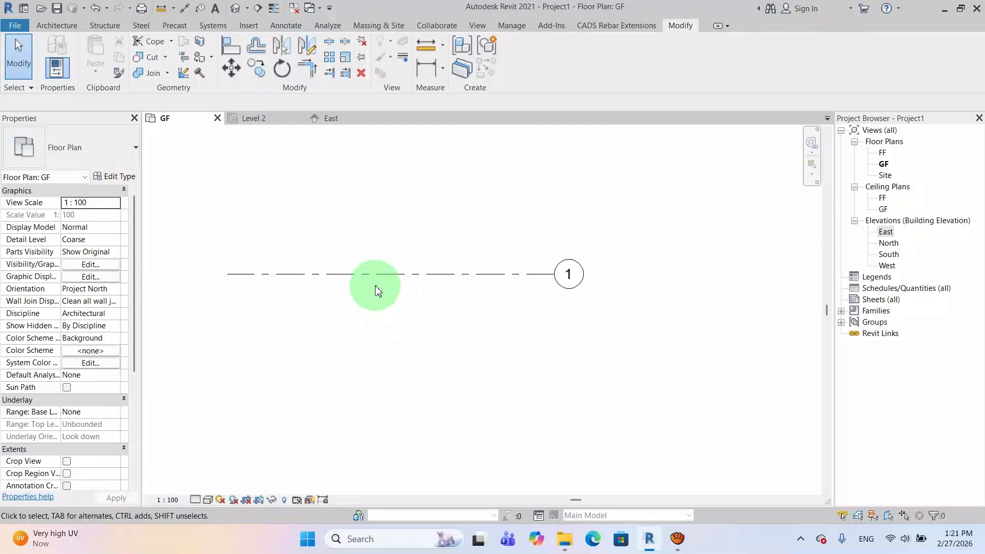
- Copy grid 1 4000 downward with CO to create grid 2
{"action": "key", "text": "c"}
{"action": "key", "text": "o"}
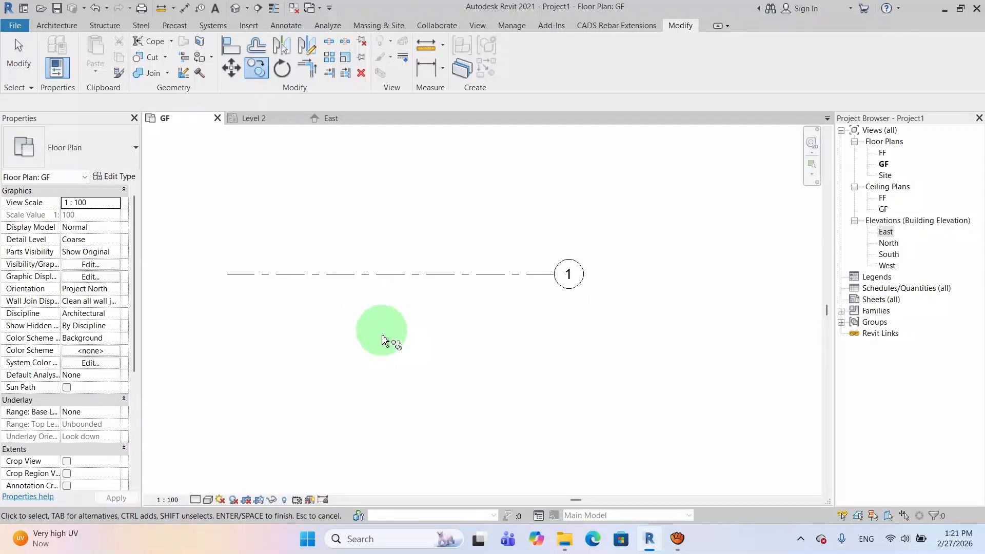
{"action": "left_click", "coordinate": [344, 277]}
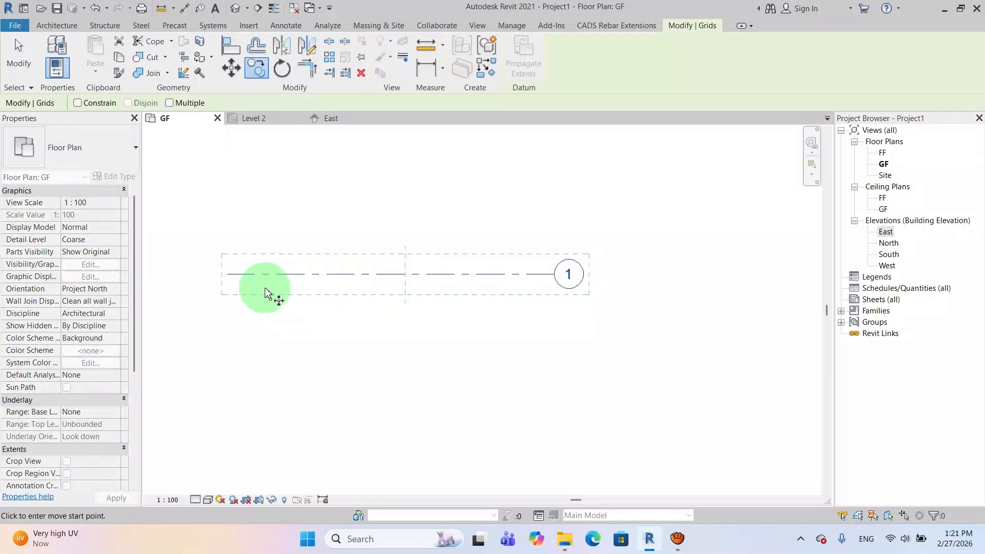
{"action": "left_click", "coordinate": [227, 275]}
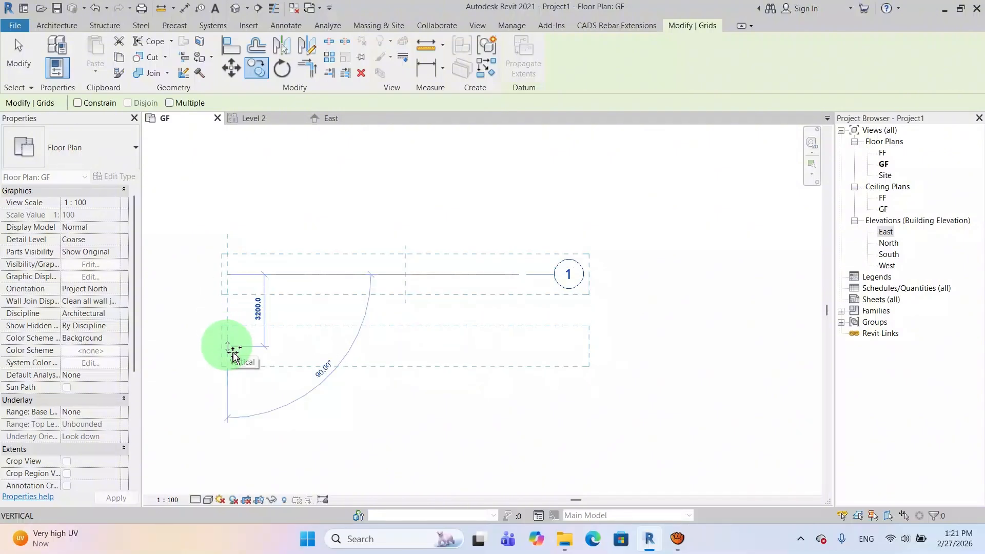
{"action": "type", "text": "4000"}
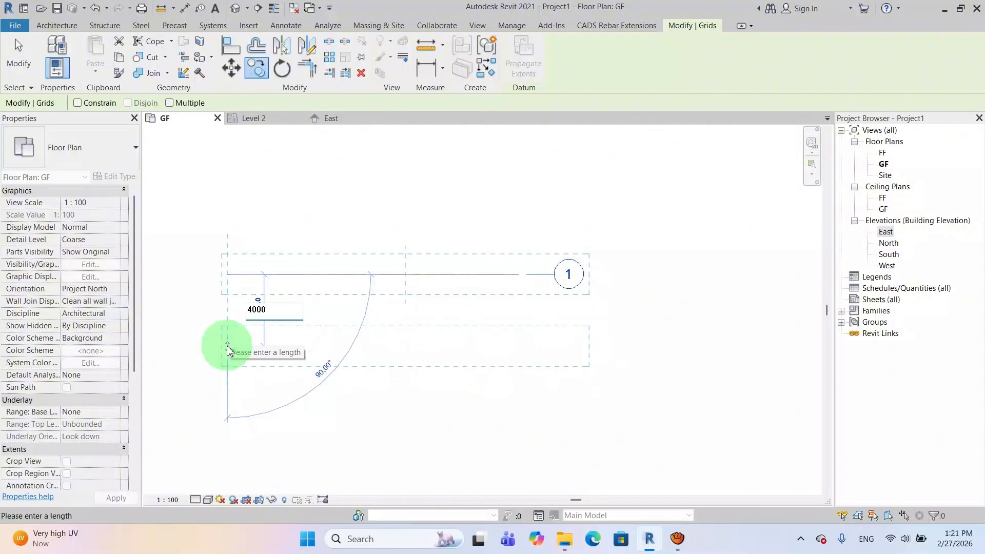
{"action": "key", "text": "Return"}
{"action": "left_click", "coordinate": [360, 405]}
{"action": "middle_click_drag", "start_coordinate": [382, 378], "coordinate": [380, 391]}
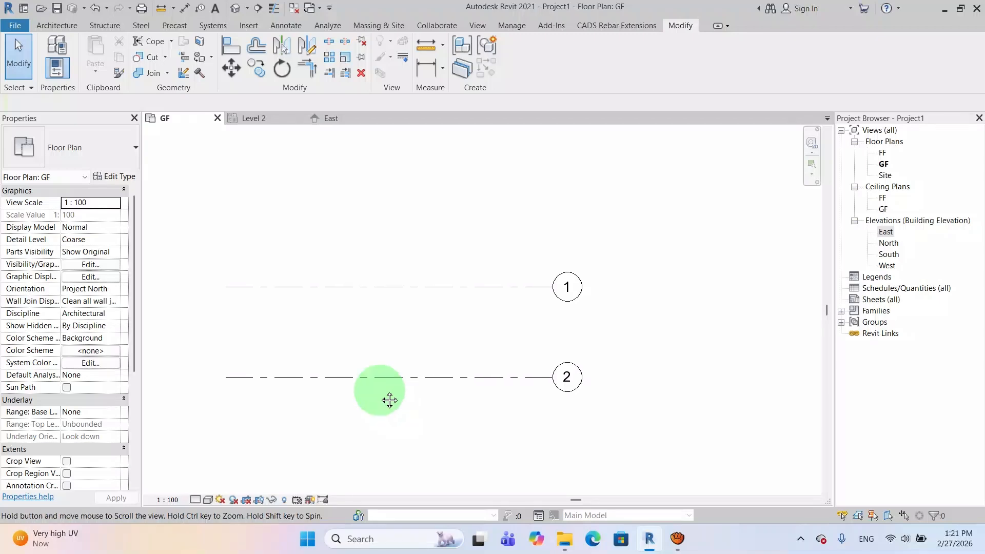
- Draw vertical grid line 3 across the grid lines
{"action": "left_click", "coordinate": [56, 25]}
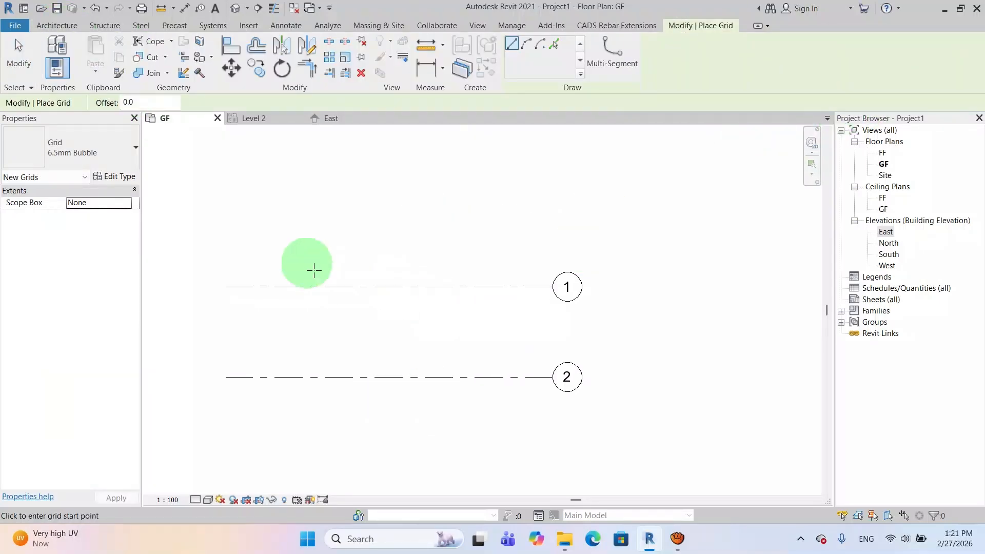
{"action": "left_click", "coordinate": [314, 247]}
{"action": "left_click", "coordinate": [314, 442]}
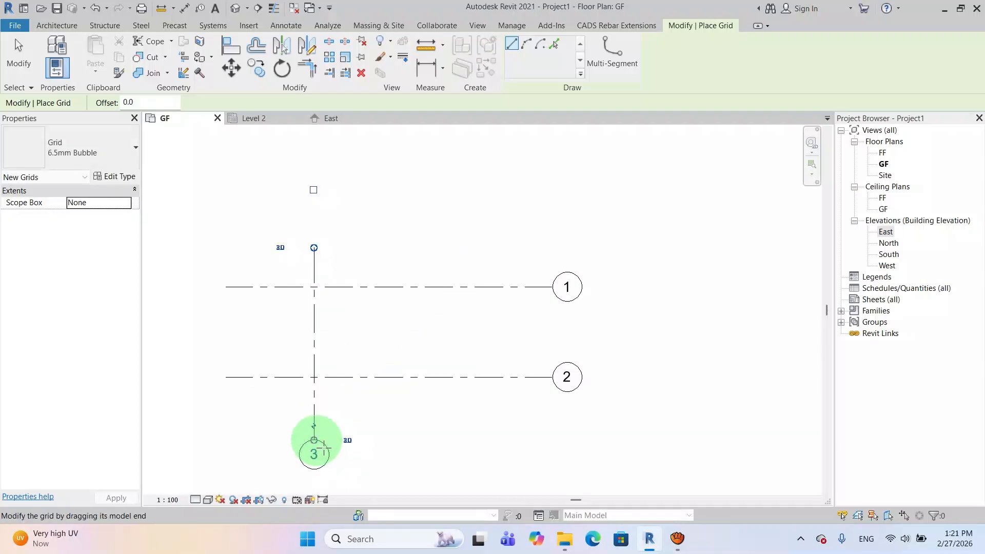
{"action": "key", "text": "Escape"}
{"action": "key", "text": "Escape"}
- Copy grid 3 5000 to the right to create grid 4
{"action": "left_click_drag", "start_coordinate": [338, 247], "coordinate": [274, 274]}
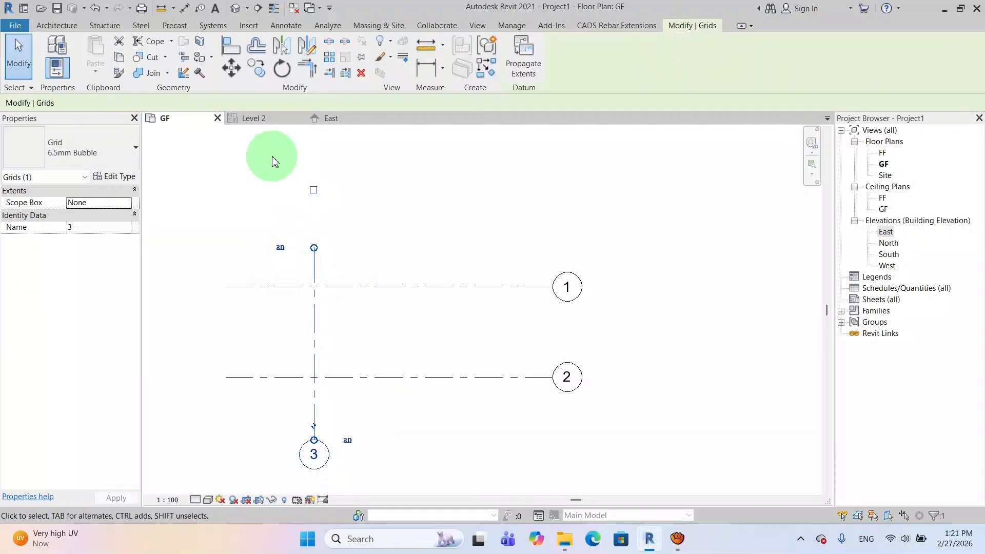
{"action": "left_click", "coordinate": [256, 67]}
{"action": "left_click", "coordinate": [313, 248]}
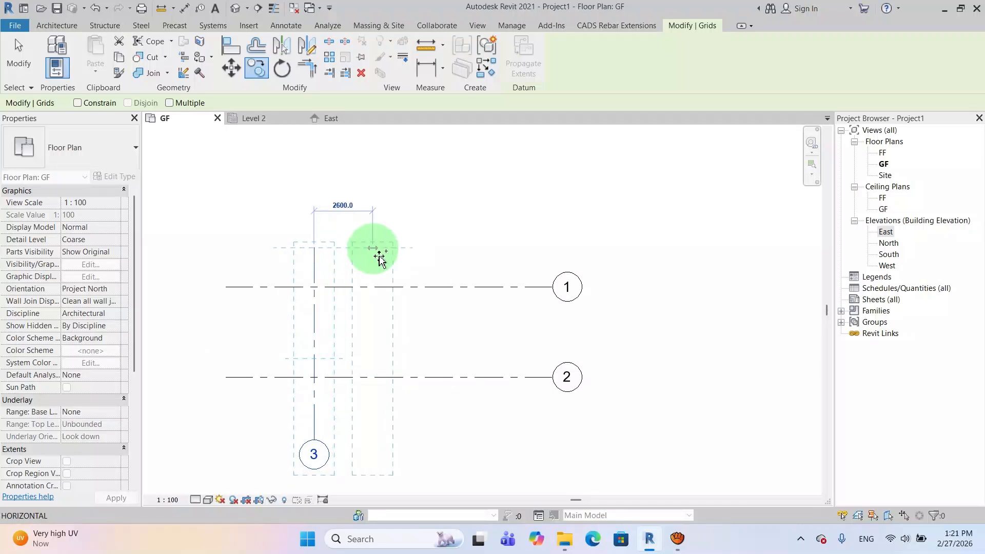
{"action": "type", "text": "000"}
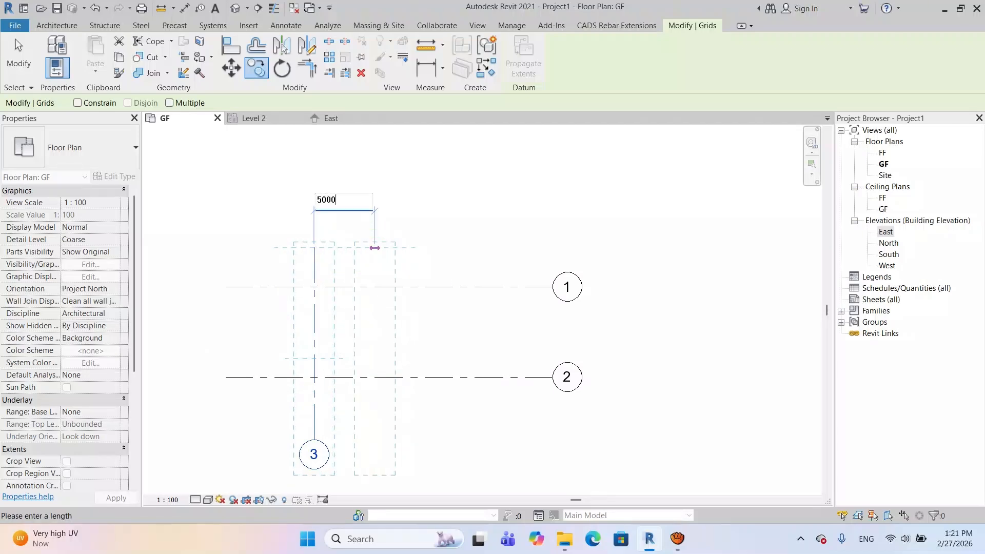
{"action": "key", "text": "Return"}
{"action": "left_click", "coordinate": [480, 257]}
- Align grid 1's end with grid 2 and grid 4's bottom end with grid 3
{"action": "scroll", "coordinate": [477, 305], "scroll_direction": "up", "scroll_amount": 1}
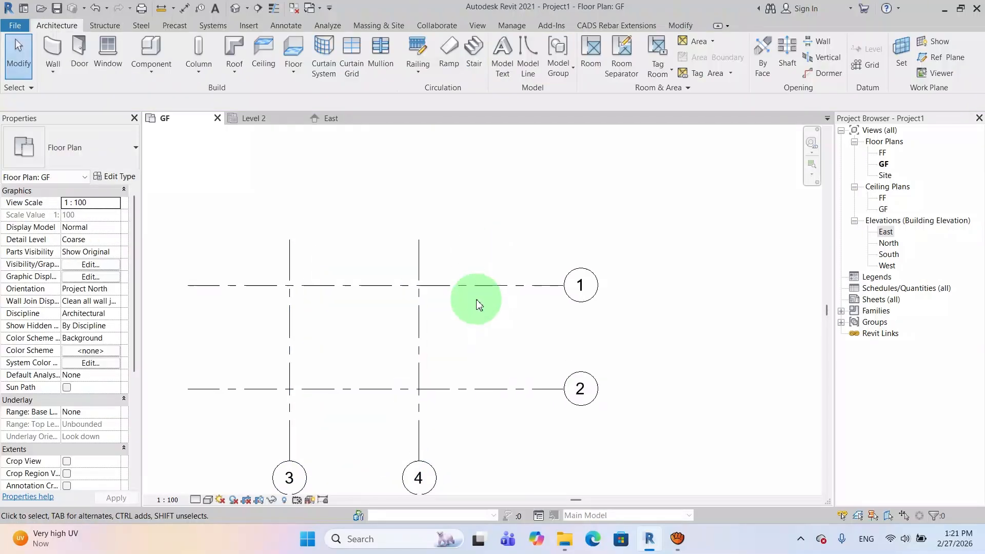
{"action": "middle_click_drag", "start_coordinate": [477, 305], "coordinate": [519, 216]}
{"action": "left_click", "coordinate": [528, 205]}
{"action": "left_click_drag", "start_coordinate": [598, 206], "coordinate": [539, 208]}
{"action": "left_click", "coordinate": [464, 354]}
{"action": "left_click_drag", "start_coordinate": [454, 383], "coordinate": [454, 350]}
{"action": "left_click", "coordinate": [493, 398]}
{"action": "middle_click_drag", "start_coordinate": [424, 424], "coordinate": [449, 403]}
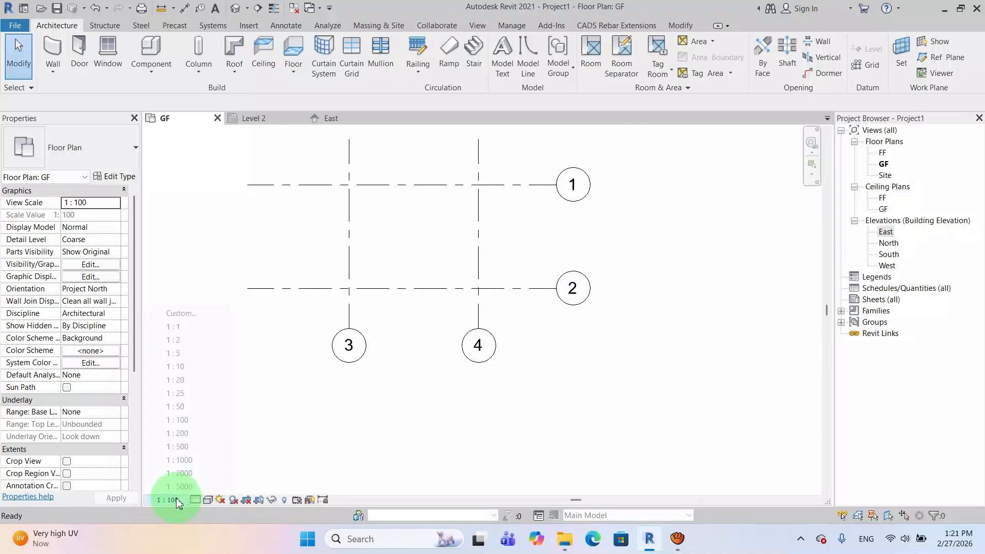
- Set the GF plan's view scale to 1:50
{"action": "left_click", "coordinate": [177, 407]}
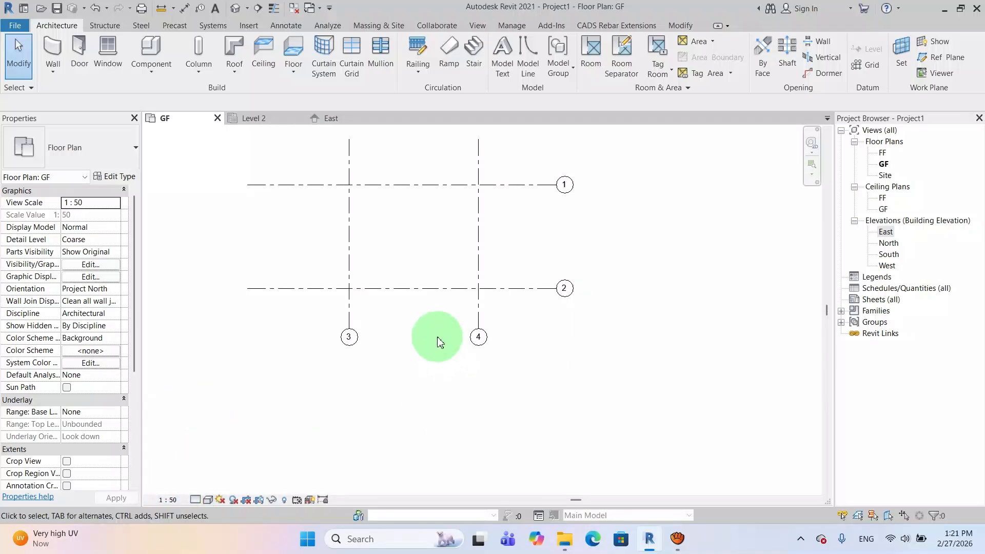
{"action": "scroll", "coordinate": [437, 342], "scroll_direction": "up", "scroll_amount": 2}
{"action": "mouse_move", "coordinate": [457, 367]}
{"action": "middle_mouse_down"}
{"action": "mouse_move", "coordinate": [457, 402]}
{"action": "mouse_move", "coordinate": [468, 378]}
{"action": "middle_mouse_up"}
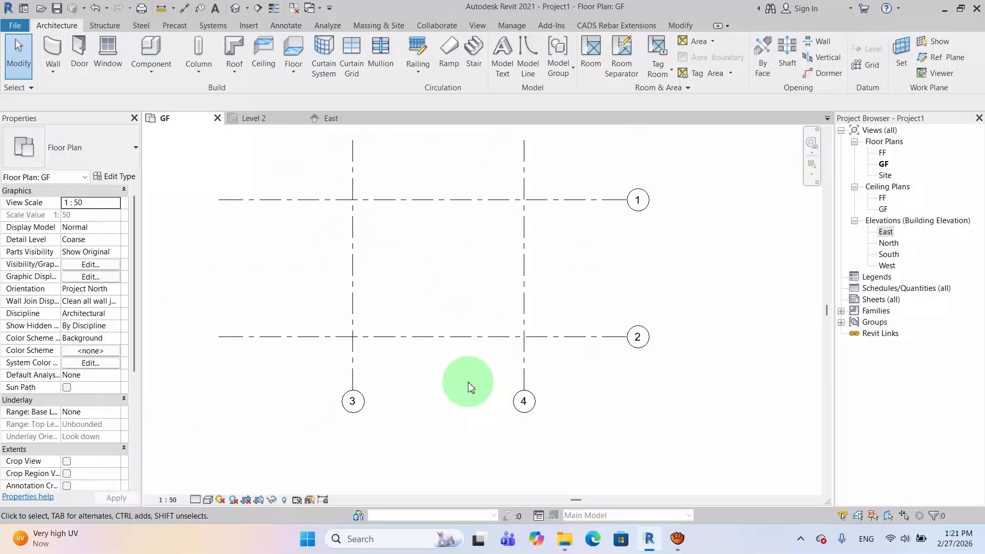
- Start an architectural wall with type Generic - 200mm and open its Type Properties
{"action": "left_click", "coordinate": [52, 67]}
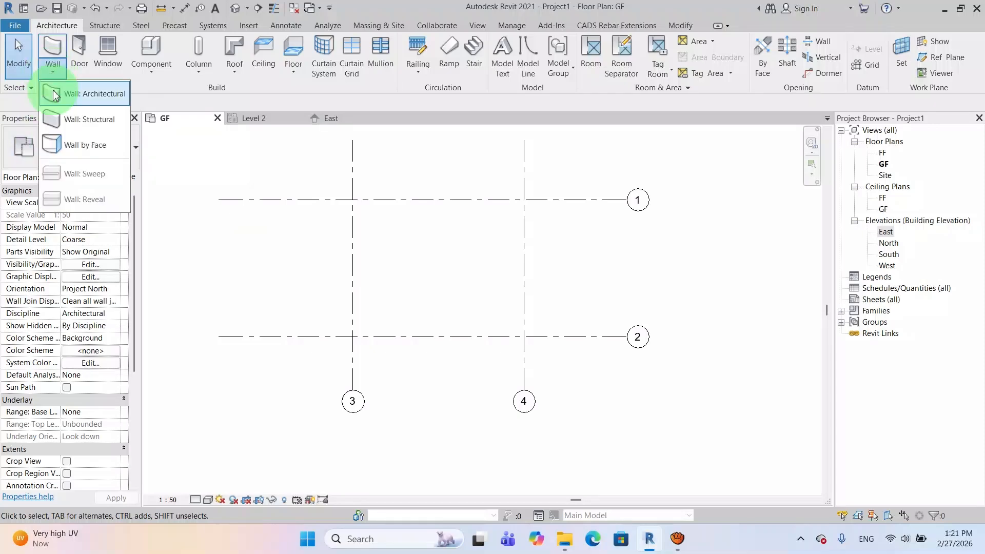
{"action": "left_click", "coordinate": [55, 95]}
{"action": "left_click", "coordinate": [96, 154]}
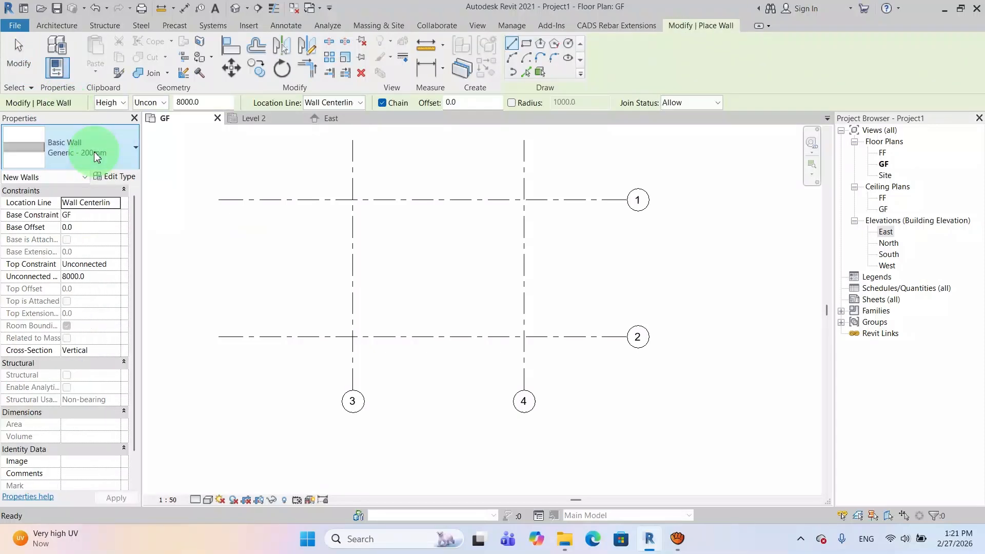
{"action": "scroll", "coordinate": [85, 279], "scroll_direction": "up", "scroll_amount": 3}
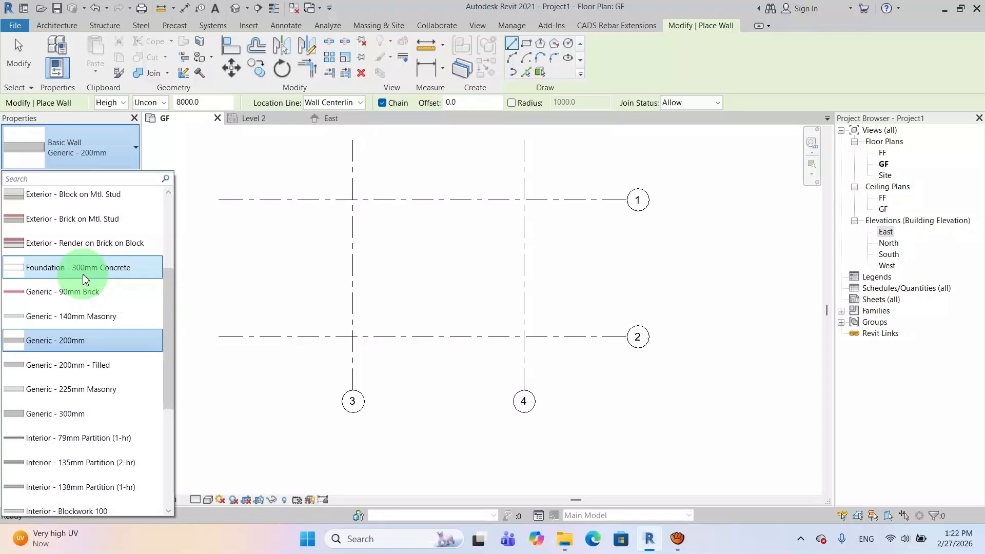
{"action": "scroll", "coordinate": [85, 279], "scroll_direction": "down", "scroll_amount": 3}
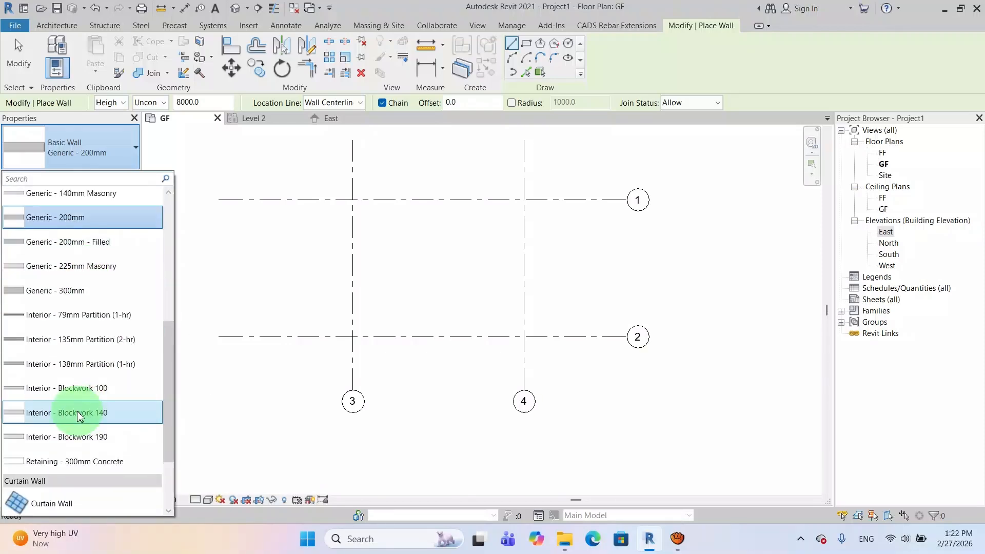
{"action": "scroll", "coordinate": [105, 262], "scroll_direction": "up", "scroll_amount": 1}
{"action": "left_click", "coordinate": [85, 252]}
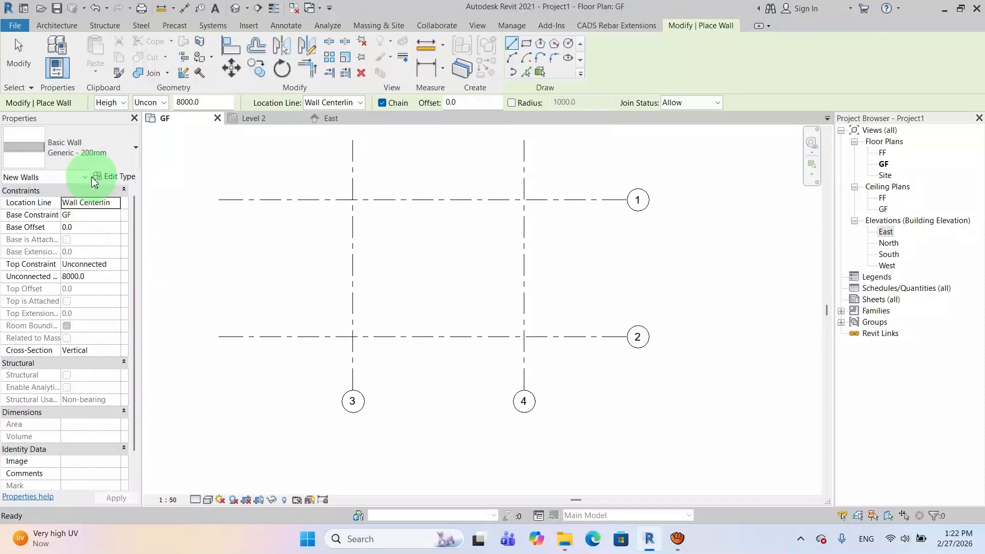
{"action": "left_click", "coordinate": [114, 178]}
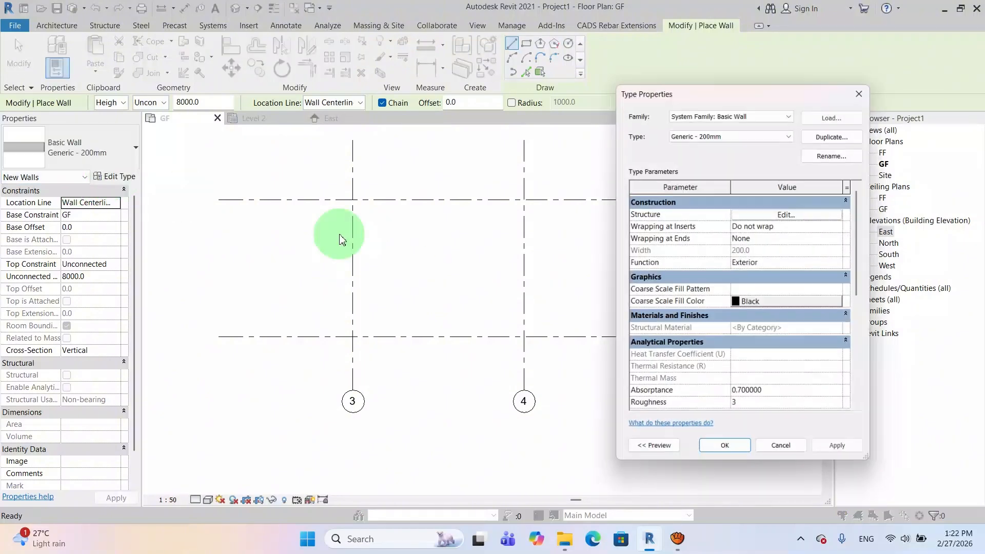
- Duplicate Generic - 200mm as a new wall type named Wall20
{"action": "left_click", "coordinate": [835, 135]}
{"action": "type", "text": "Wall20"}
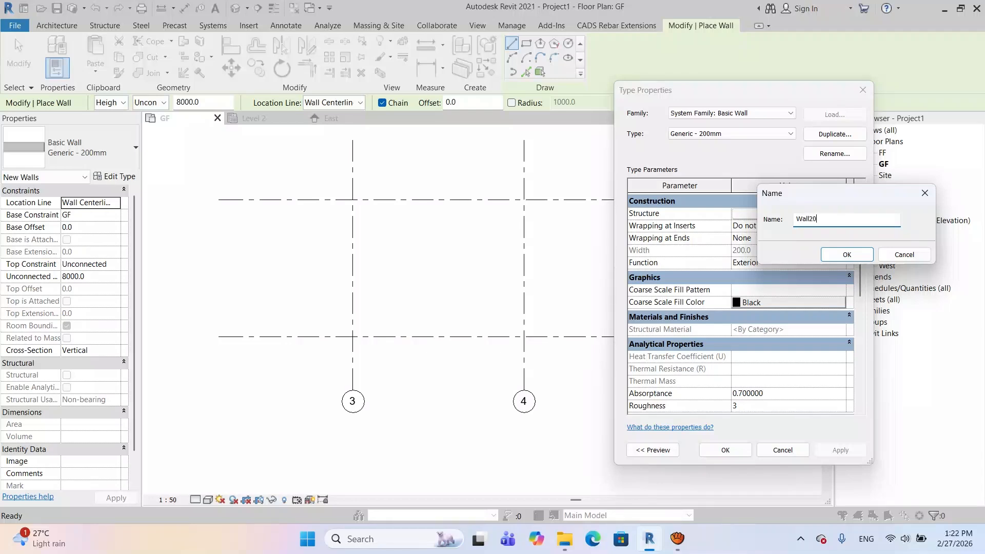
{"action": "left_click", "coordinate": [847, 258]}
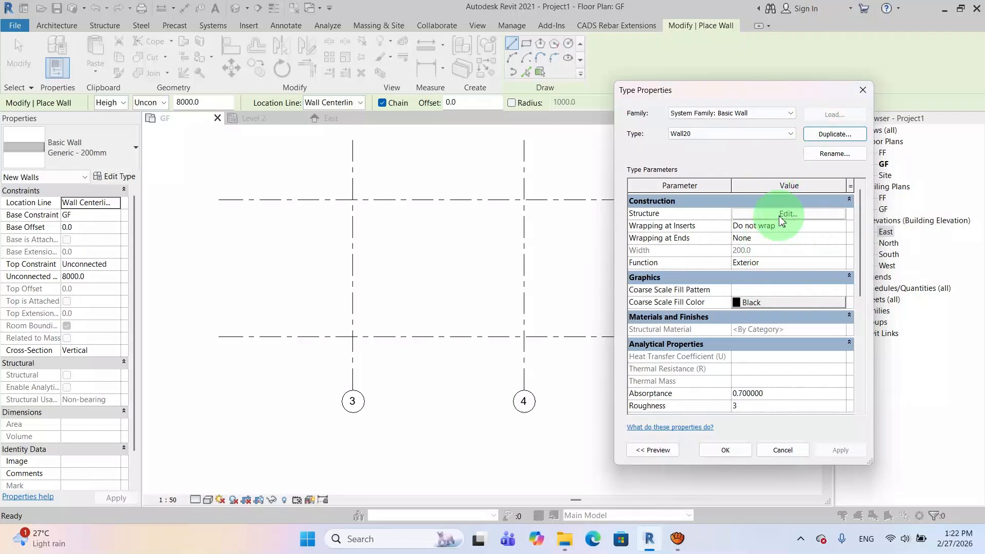
- Review Wall20's 200 structure layer and its material, keeping everything unchanged
{"action": "left_click", "coordinate": [781, 220]}
{"action": "left_click", "coordinate": [725, 223]}
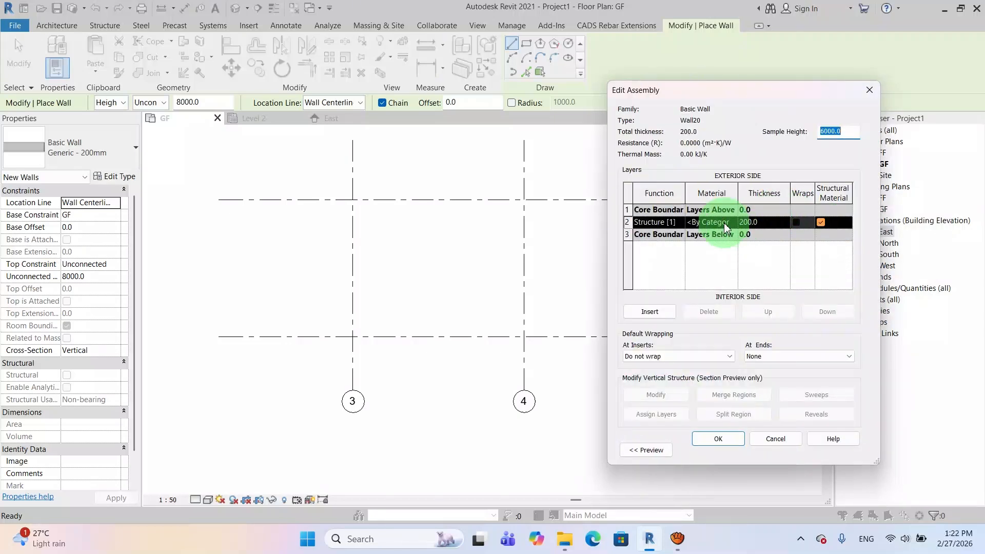
{"action": "left_click", "coordinate": [725, 222]}
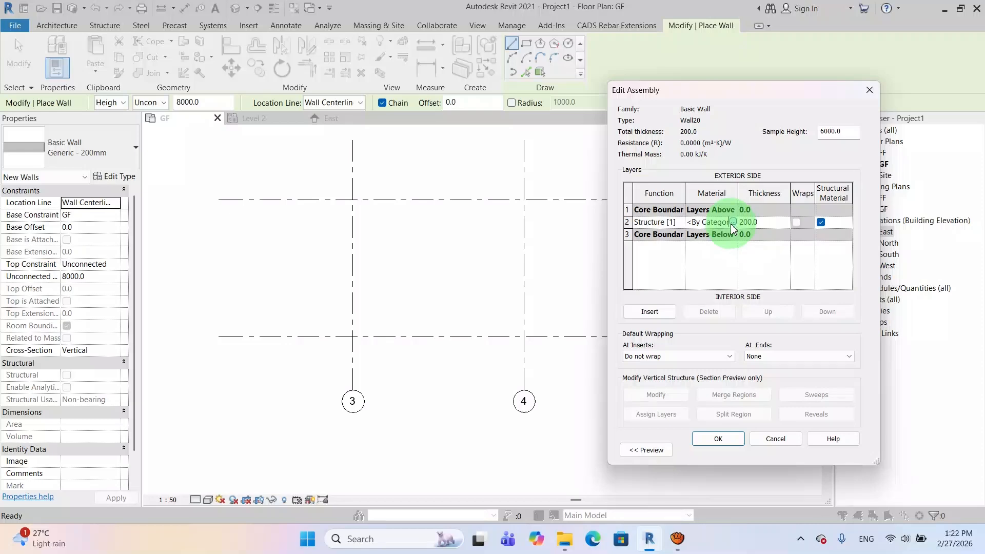
{"action": "left_click", "coordinate": [733, 222]}
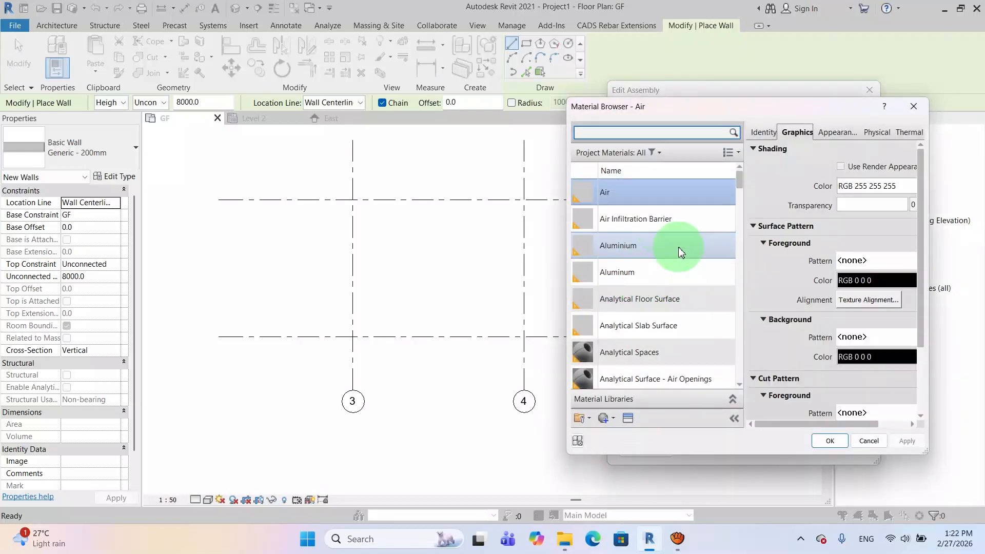
{"action": "left_click", "coordinate": [764, 133]}
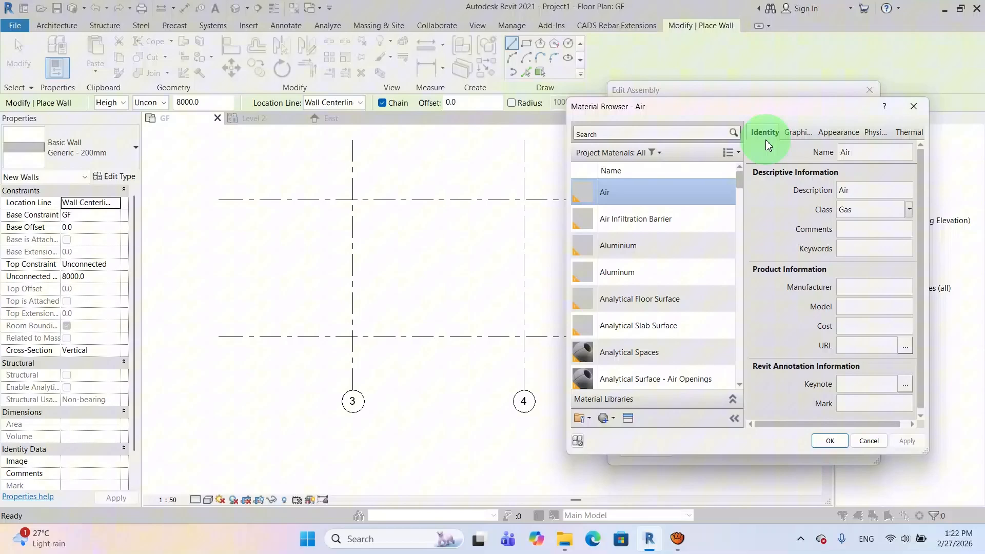
{"action": "left_click", "coordinate": [837, 135]}
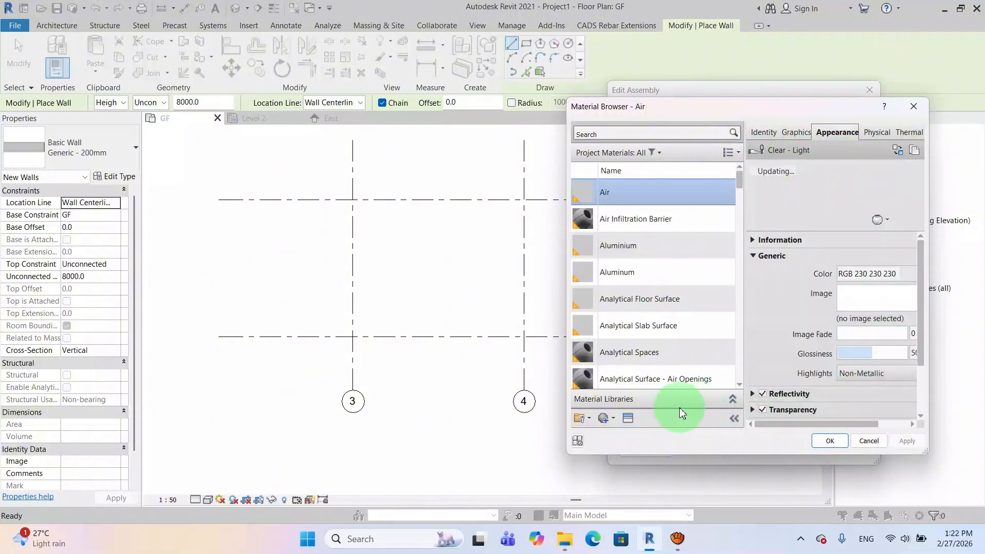
{"action": "left_click", "coordinate": [913, 107]}
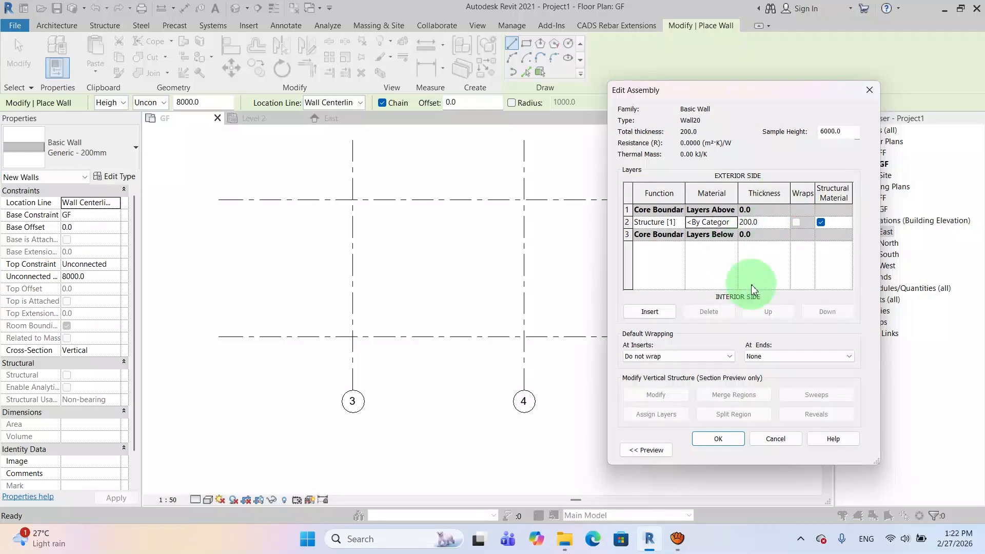
{"action": "left_click", "coordinate": [729, 439]}
{"action": "left_click", "coordinate": [724, 452]}
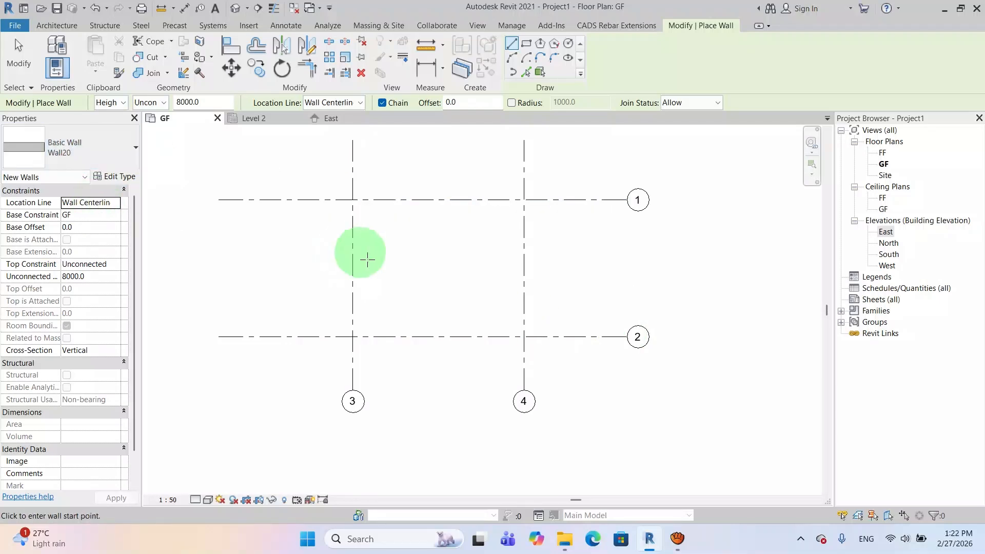
- Draw four Wall20 walls around the rectangle formed by grids 1–4
{"action": "left_click", "coordinate": [352, 200]}
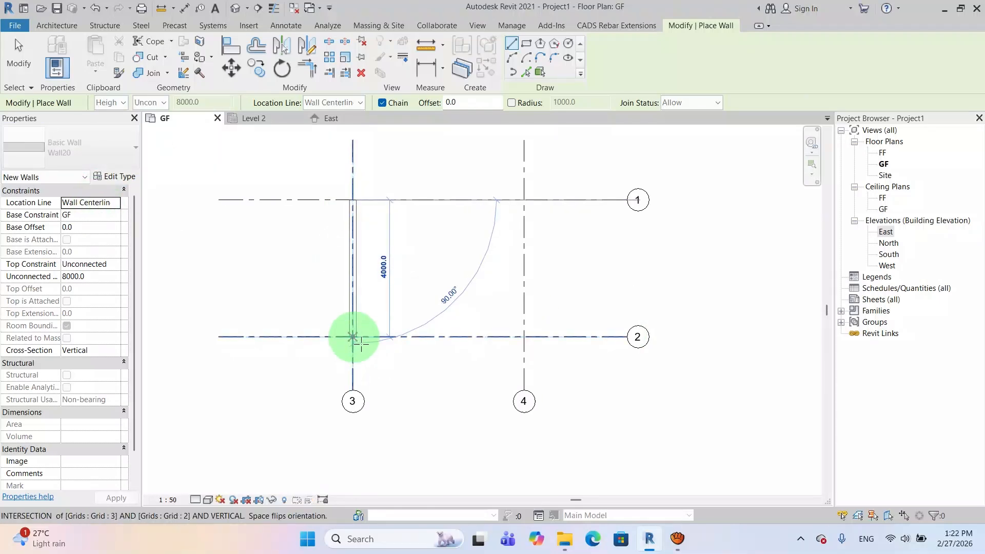
{"action": "left_click", "coordinate": [353, 337]}
{"action": "left_click", "coordinate": [524, 337]}
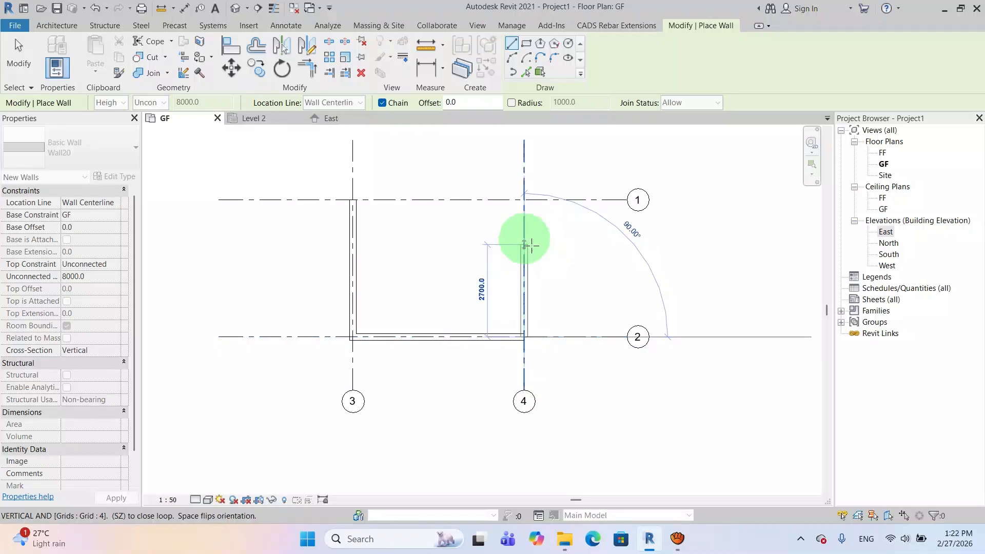
{"action": "left_click", "coordinate": [524, 200]}
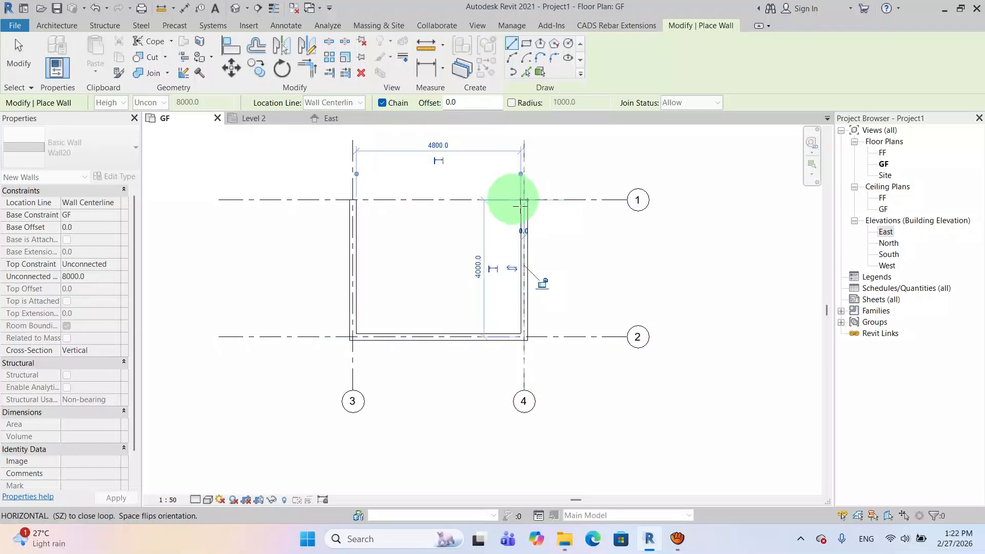
{"action": "left_click", "coordinate": [353, 199]}
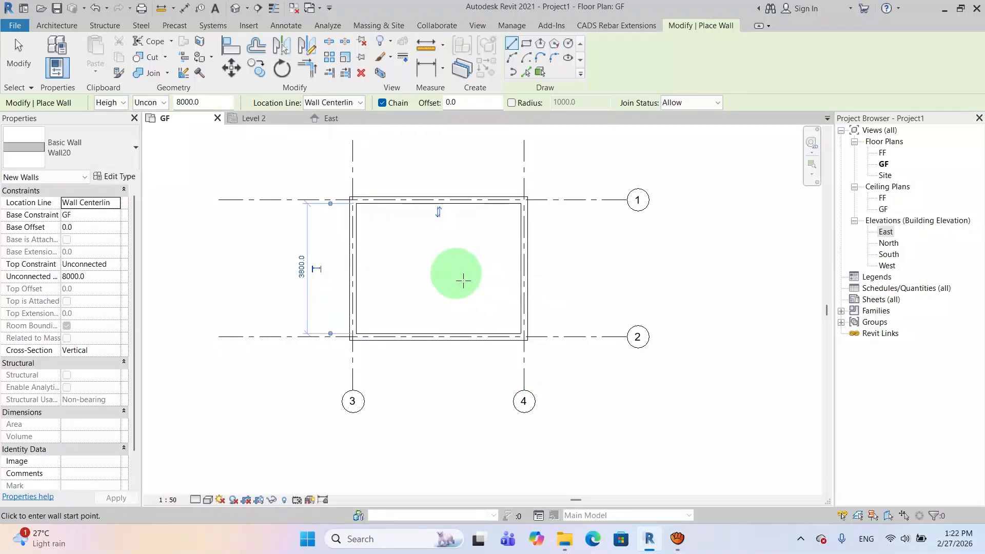
{"action": "key", "text": "Escape"}
{"action": "key", "text": "Escape"}
- Give all four outer walls an unconnected height of 3500
{"action": "left_click", "coordinate": [455, 201]}
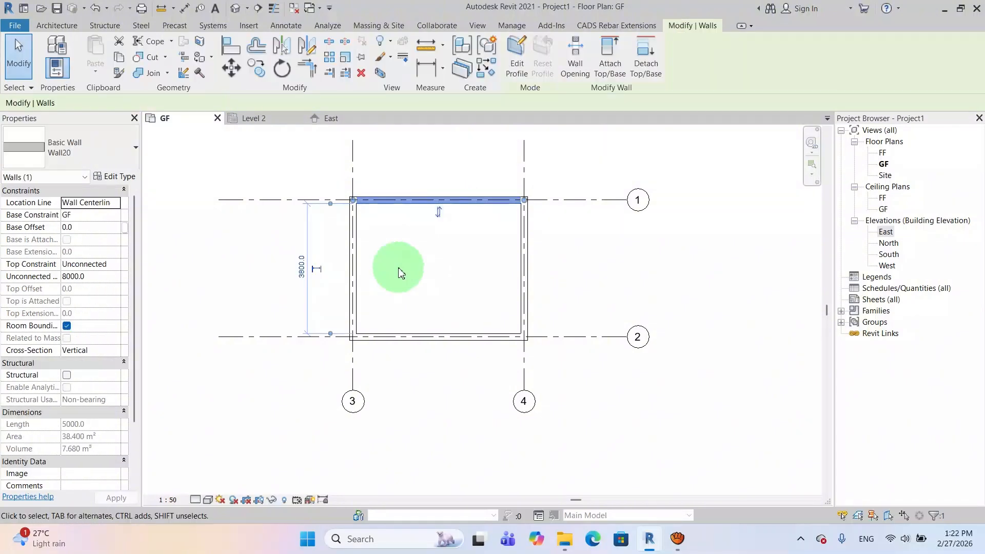
{"action": "left_click", "coordinate": [359, 288], "text": "ctrl"}
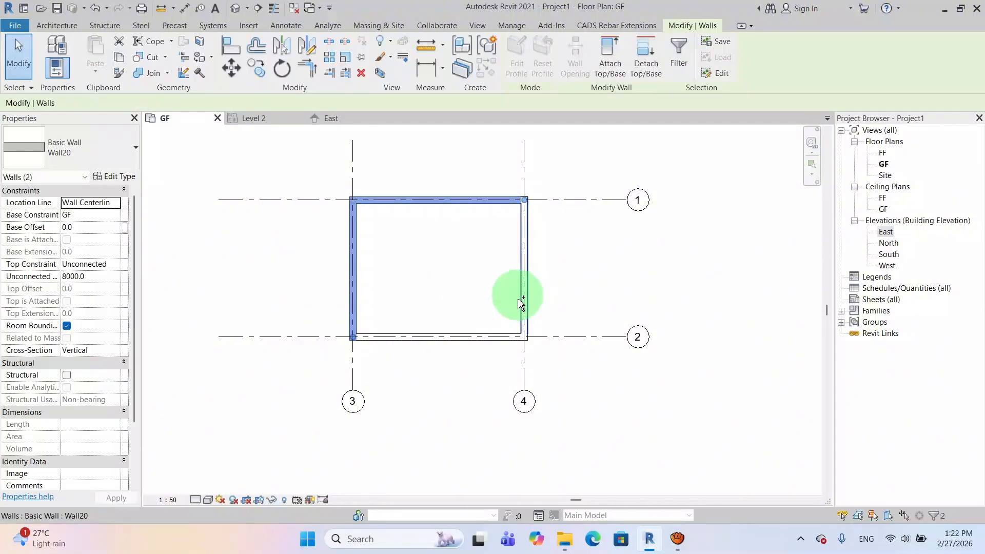
{"action": "left_click", "coordinate": [520, 303], "text": "ctrl"}
{"action": "left_click", "coordinate": [455, 337], "text": "ctrl"}
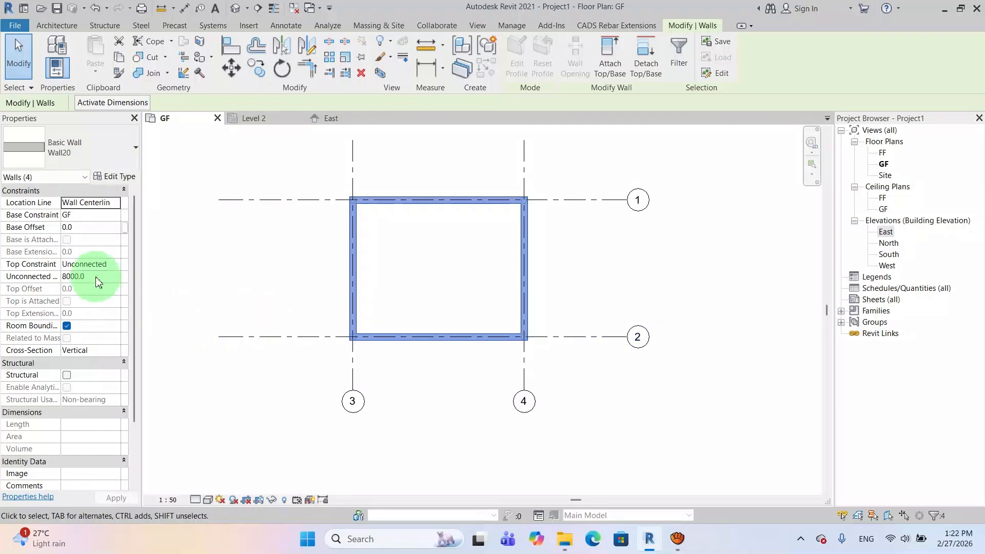
{"action": "left_click", "coordinate": [118, 230]}
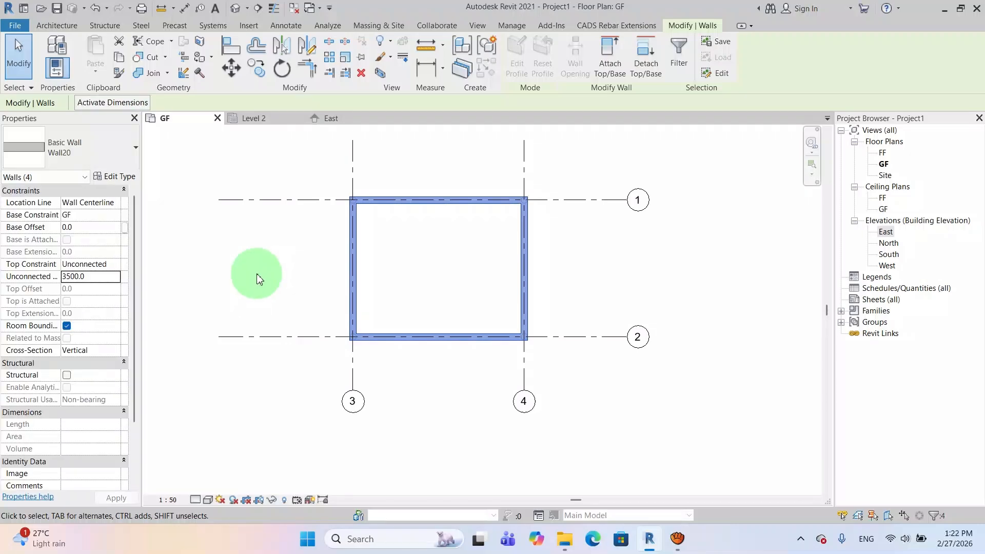
{"action": "left_click", "coordinate": [246, 292]}
- Select the top wall to check its area
{"action": "left_click", "coordinate": [413, 206]}
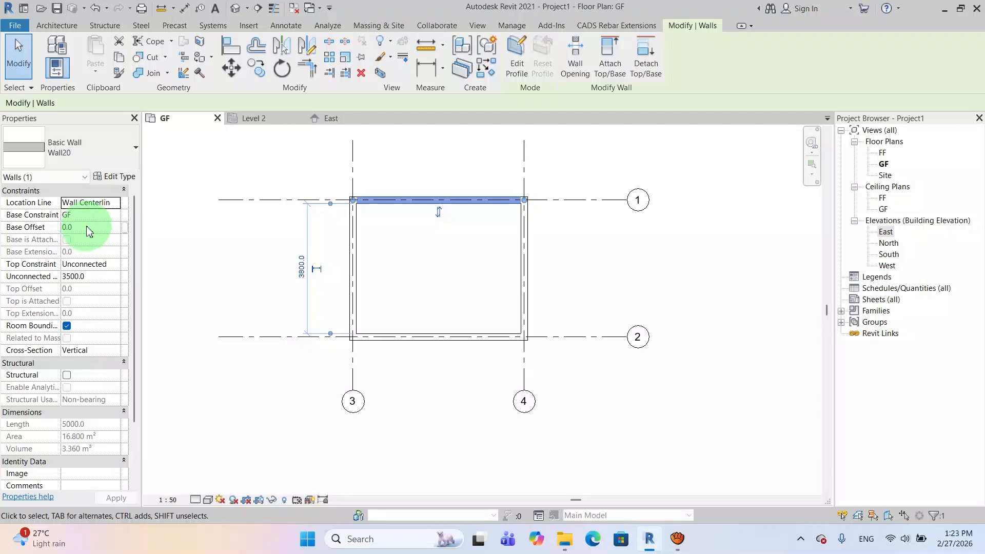
{"action": "left_click", "coordinate": [417, 278]}
{"action": "middle_click_drag", "start_coordinate": [438, 281], "coordinate": [421, 291]}
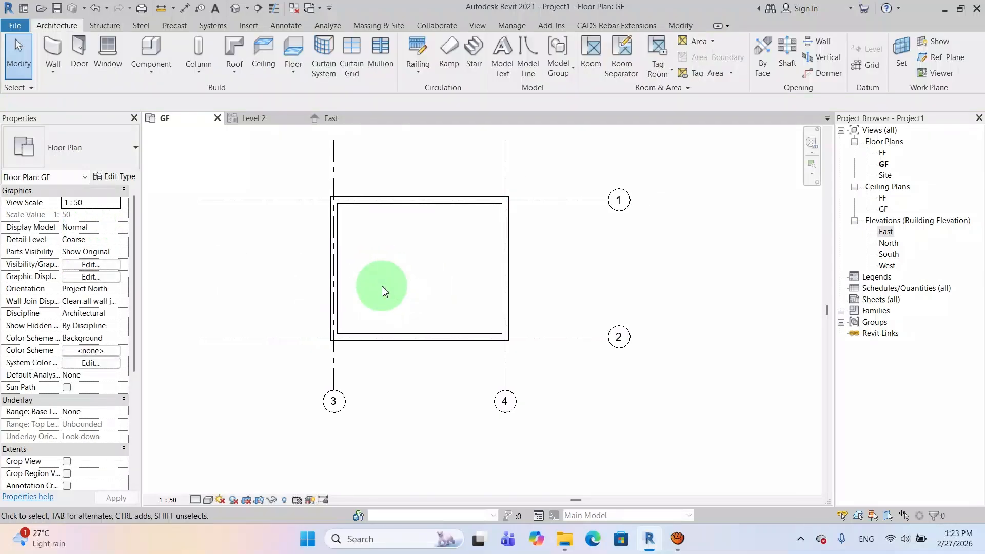
- Start an architectural wall and open the Wall20 type properties
{"action": "left_click", "coordinate": [53, 72]}
{"action": "left_click", "coordinate": [67, 95]}
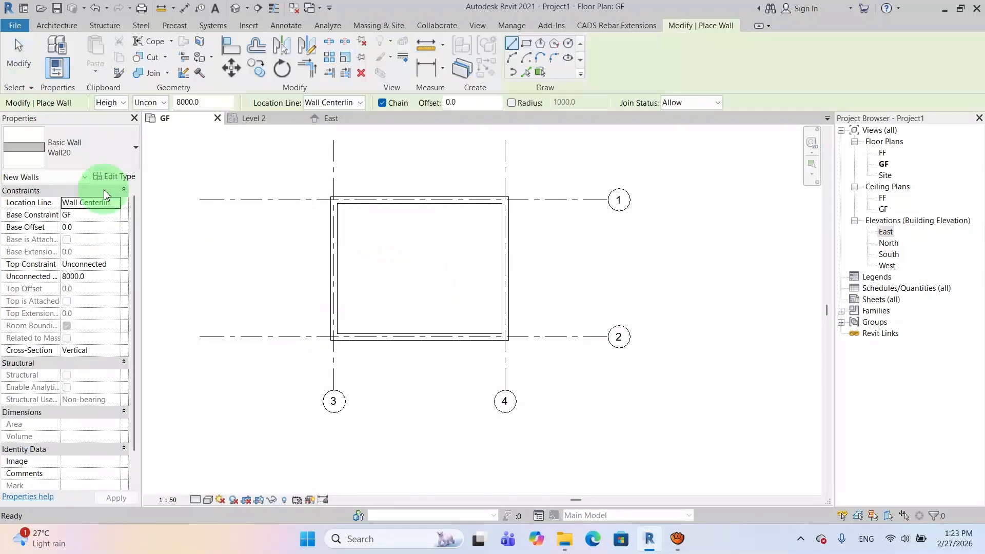
{"action": "left_click", "coordinate": [119, 161]}
{"action": "left_click", "coordinate": [121, 154]}
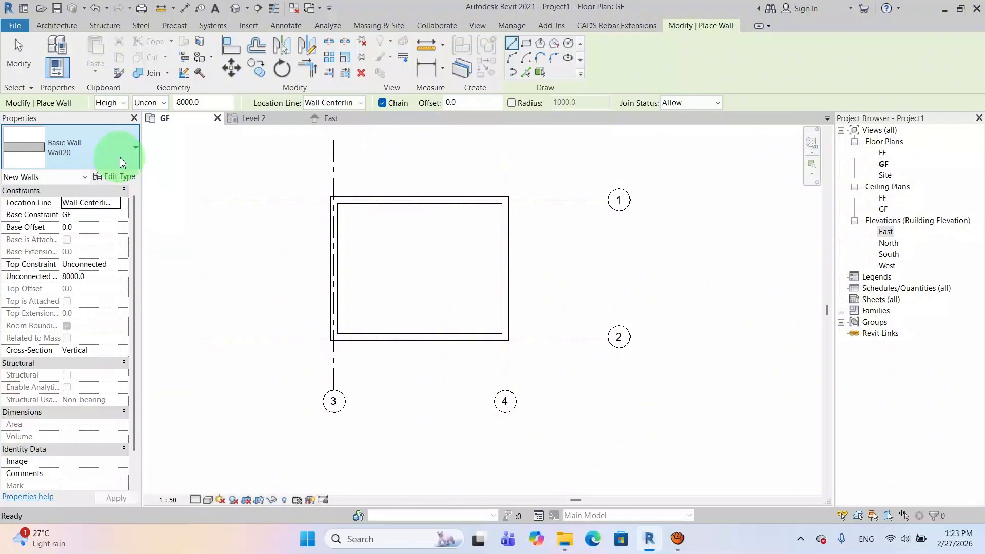
{"action": "left_click", "coordinate": [117, 176]}
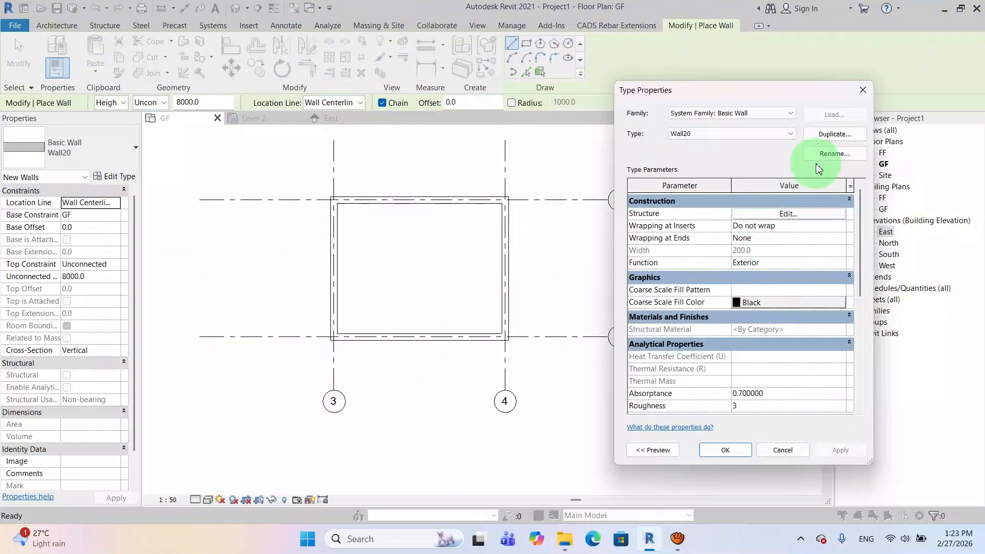
- Duplicate Wall20 as Wall10 with a 100-thick structure layer
{"action": "left_click", "coordinate": [827, 134]}
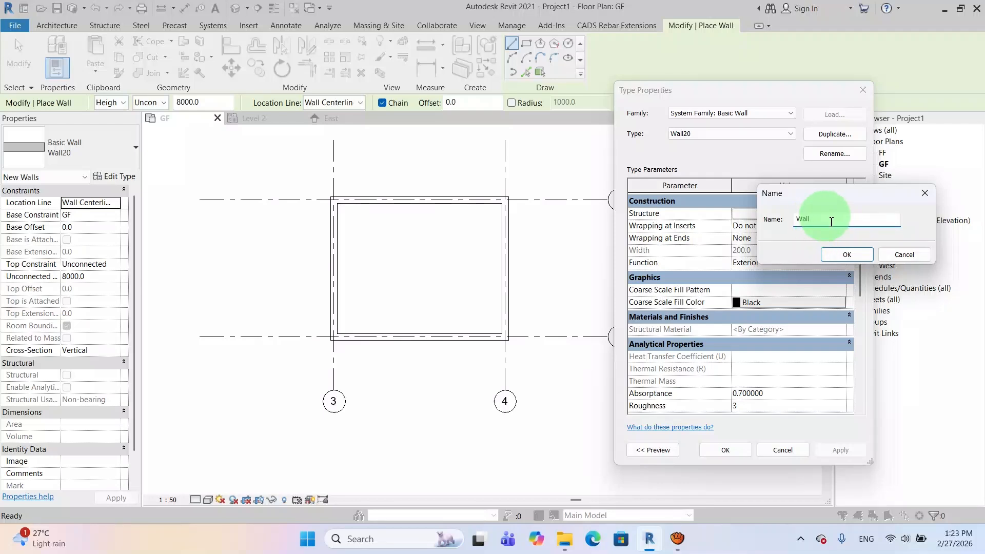
{"action": "left_click", "coordinate": [847, 254]}
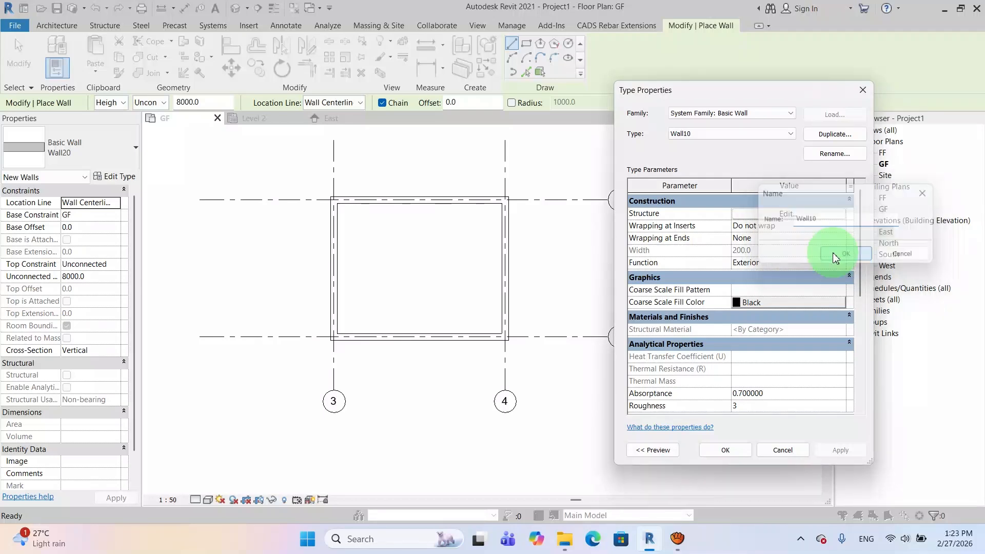
{"action": "left_click", "coordinate": [793, 215]}
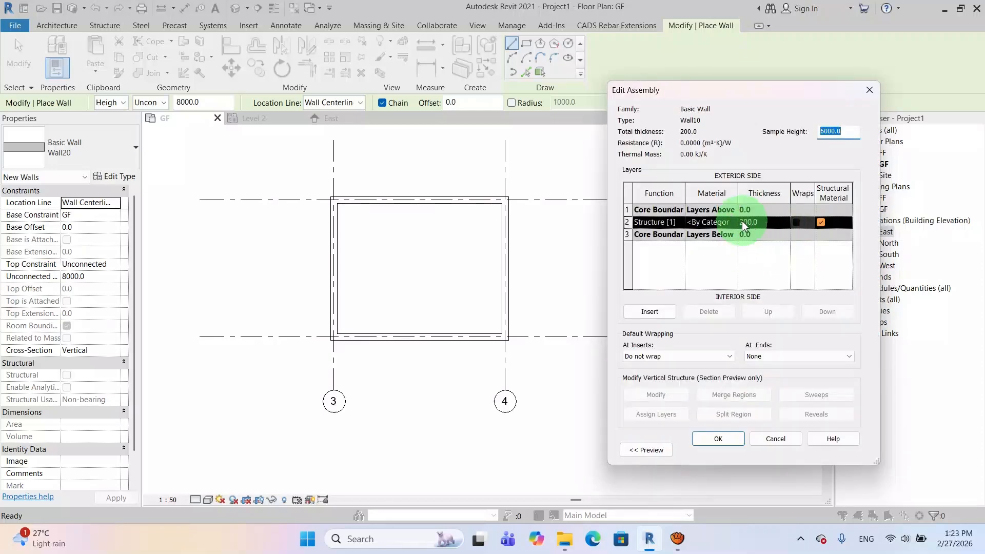
{"action": "left_click", "coordinate": [751, 223]}
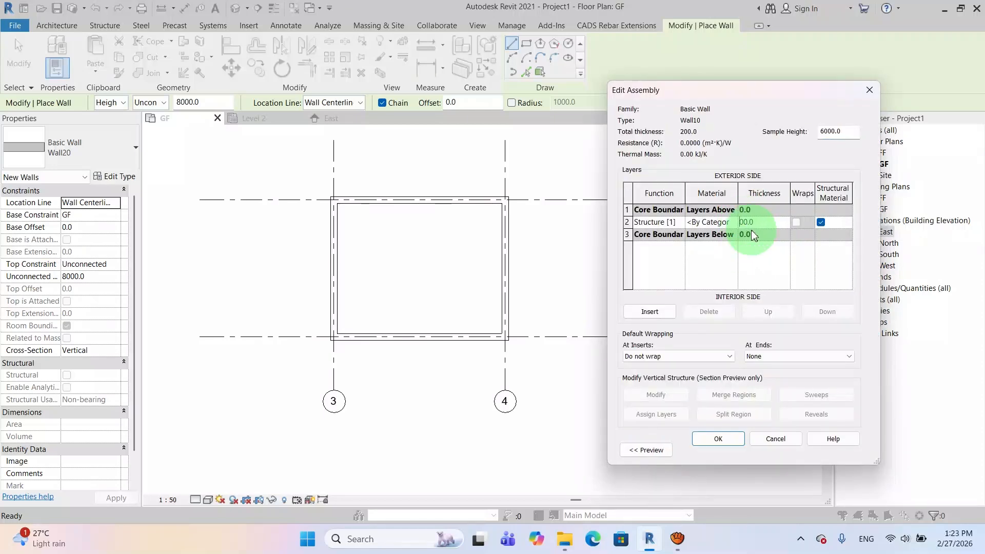
{"action": "key", "text": "BackSpace"}
{"action": "type", "text": "1"}
{"action": "left_click", "coordinate": [721, 445]}
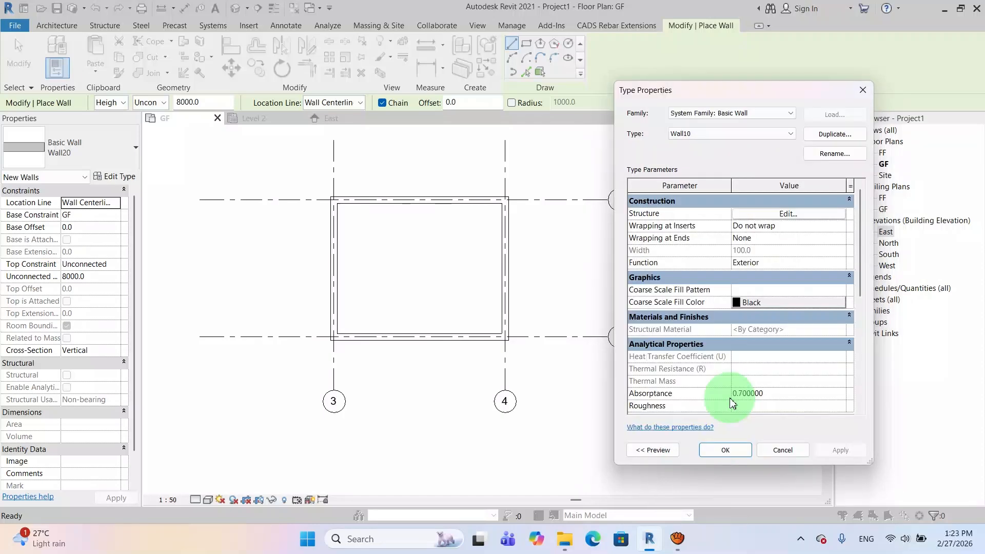
{"action": "left_click", "coordinate": [739, 455]}
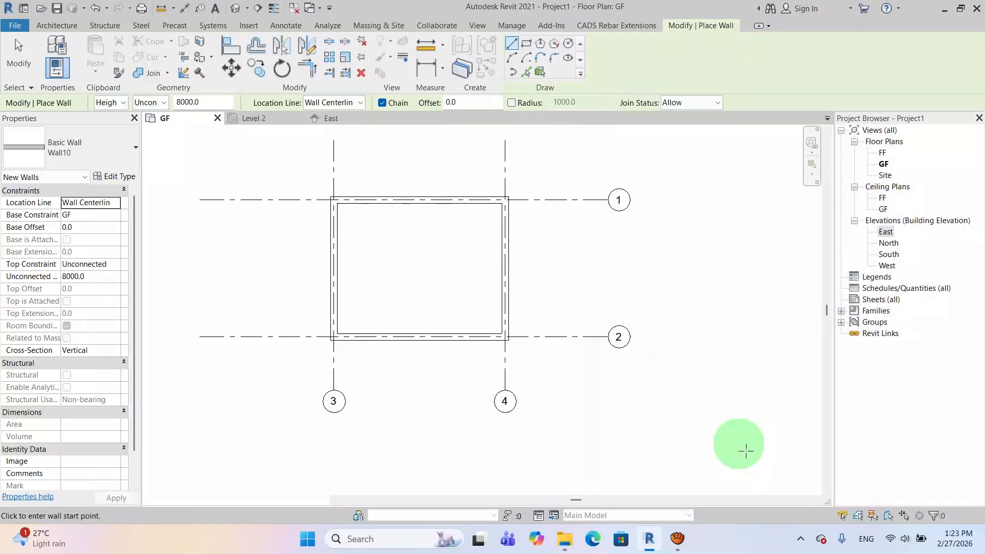
- Draw an L-shaped Wall10 partition from the top wall across to the right wall
{"action": "scroll", "coordinate": [442, 241], "scroll_direction": "up", "scroll_amount": 2}
{"action": "scroll", "coordinate": [442, 241], "scroll_direction": "up", "scroll_amount": 1}
{"action": "middle_click_drag", "start_coordinate": [442, 241], "coordinate": [449, 307]}
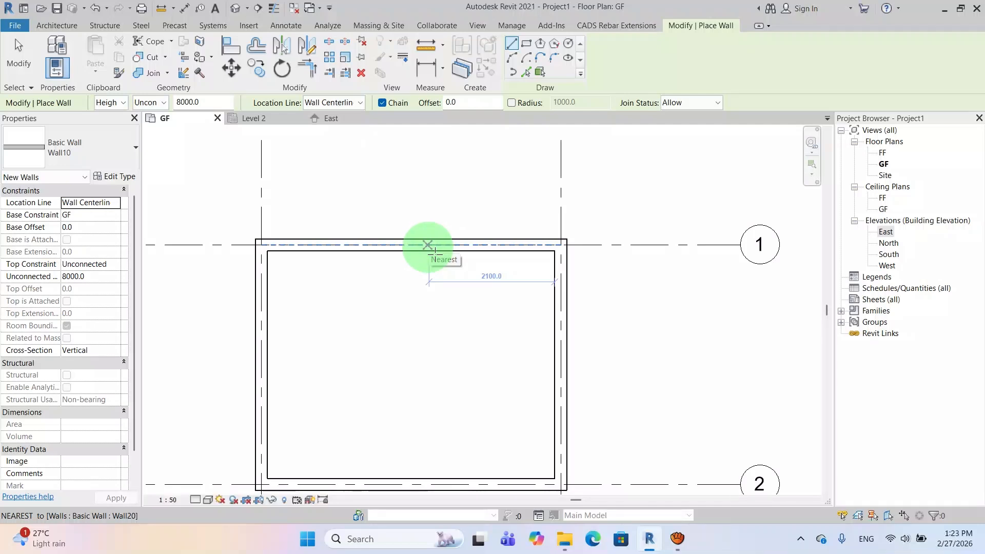
{"action": "left_click", "coordinate": [424, 247]}
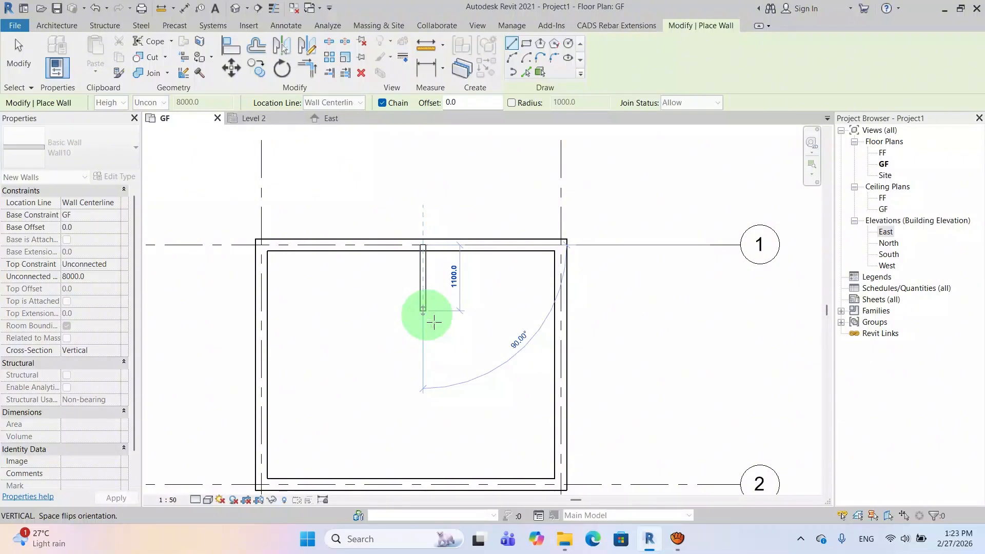
{"action": "left_click", "coordinate": [424, 318]}
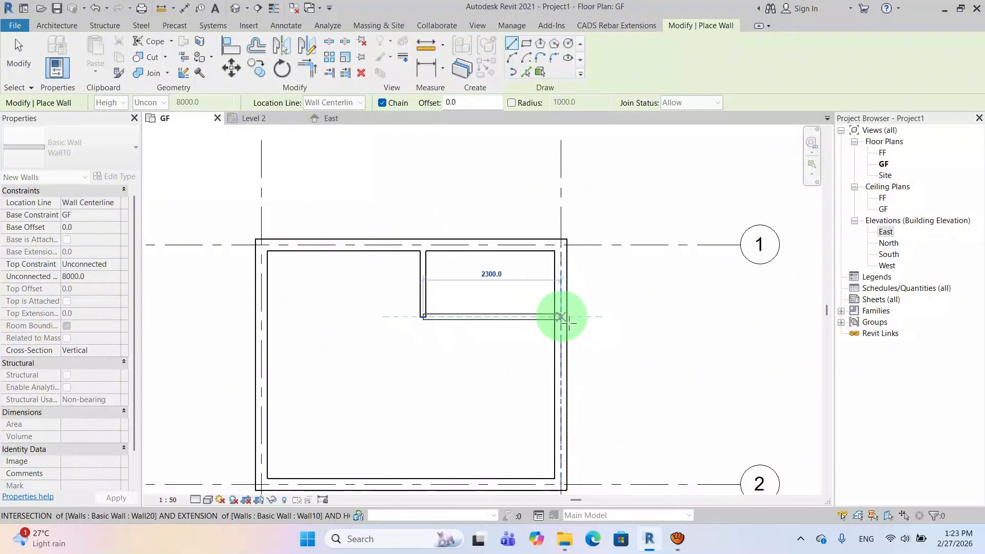
{"action": "left_click", "coordinate": [560, 316]}
{"action": "key", "text": "Escape"}
{"action": "key", "text": "Escape"}
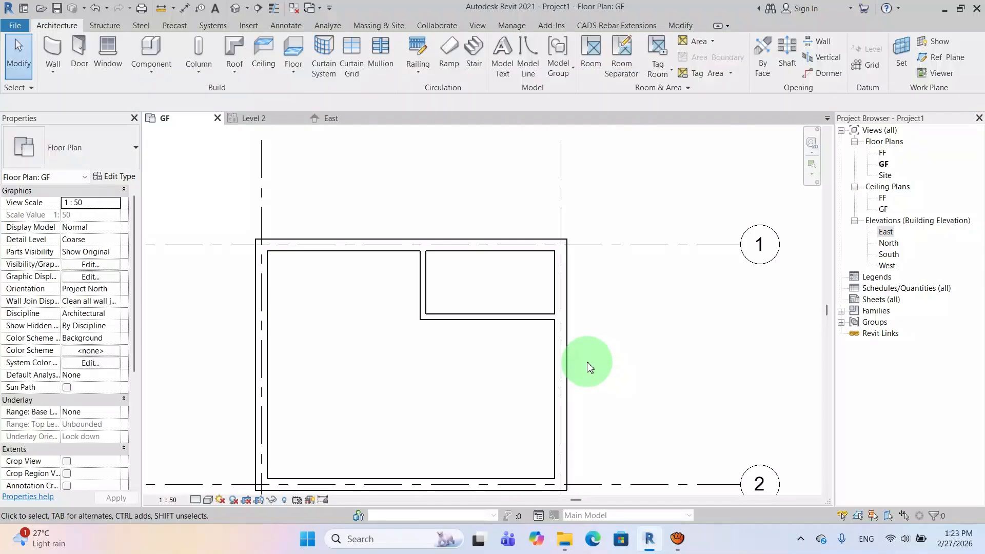
- Set both new partition walls to an unconnected height of 3500
{"action": "scroll", "coordinate": [587, 361], "scroll_direction": "down", "scroll_amount": 2}
{"action": "middle_click_drag", "start_coordinate": [587, 361], "coordinate": [582, 335]}
{"action": "left_click", "coordinate": [516, 304]}
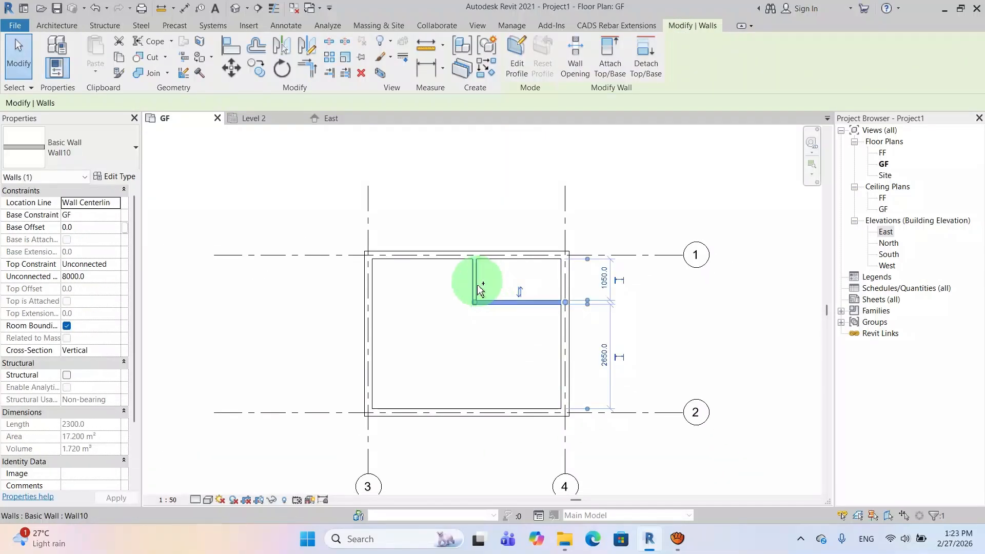
{"action": "left_click", "coordinate": [100, 280]}
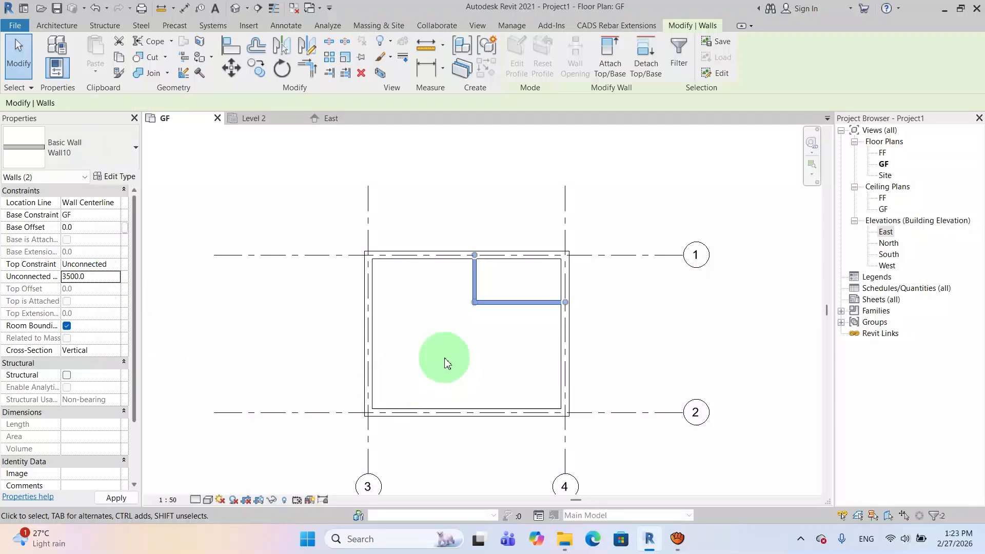
{"action": "left_click", "coordinate": [504, 339]}
{"action": "scroll", "coordinate": [509, 342], "scroll_direction": "up", "scroll_amount": 2}
{"action": "middle_click_drag", "start_coordinate": [513, 343], "coordinate": [496, 292]}
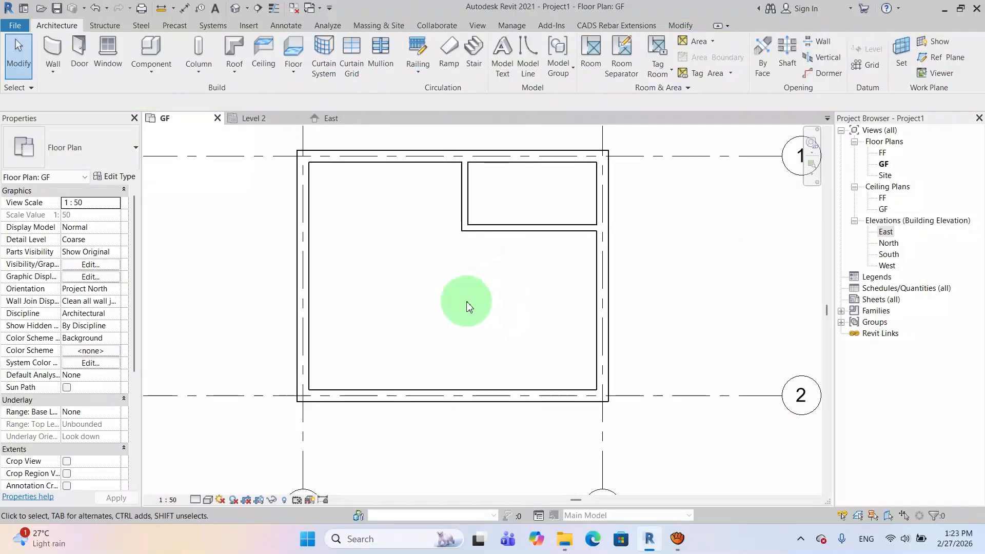
{"action": "left_click", "coordinate": [80, 56]}
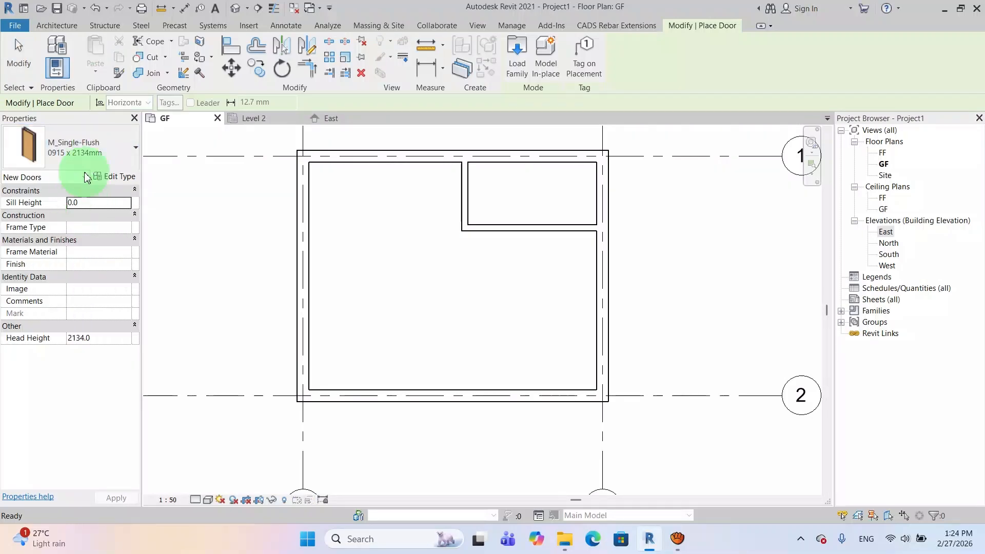
- Duplicate the single-flush door type as 900x2100mm with height 2100 and width 900
{"action": "left_click", "coordinate": [99, 160]}
{"action": "left_click", "coordinate": [101, 161]}
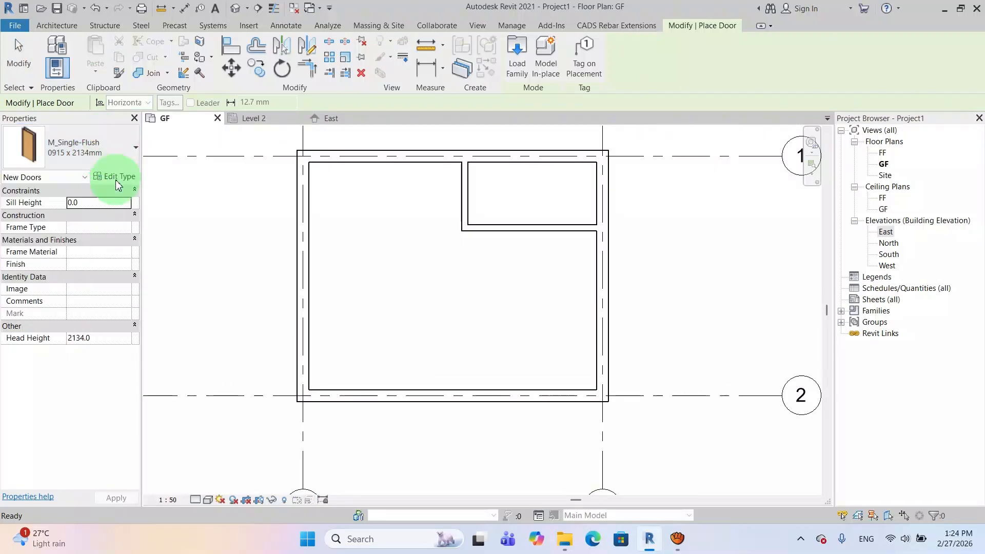
{"action": "left_click", "coordinate": [118, 178]}
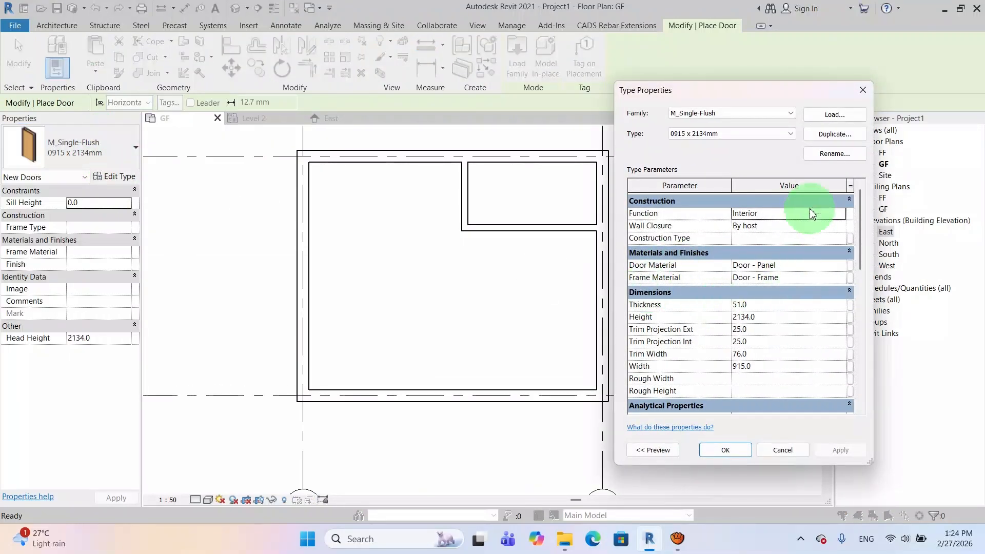
{"action": "left_click", "coordinate": [837, 135]}
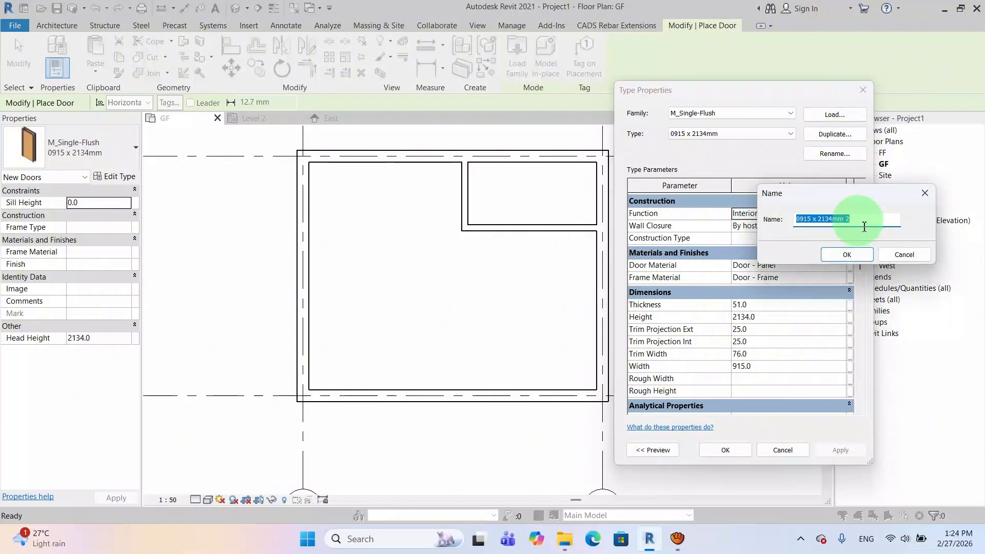
{"action": "type", "text": "900x2100mm"}
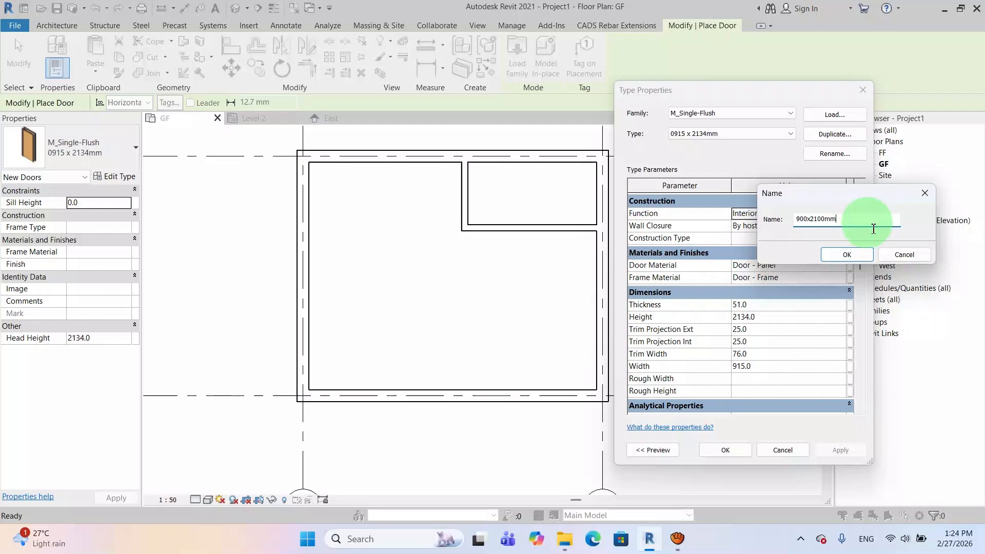
{"action": "left_click", "coordinate": [847, 255]}
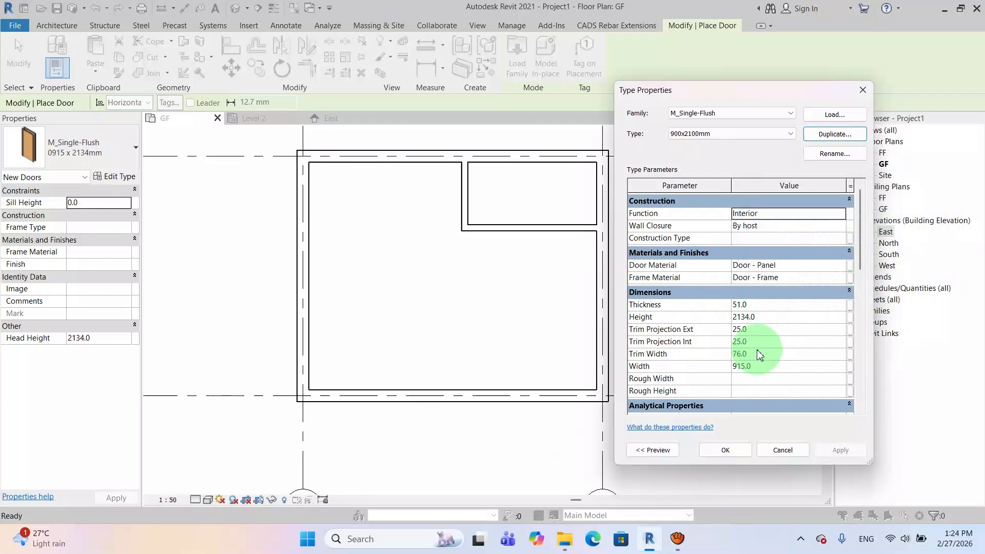
{"action": "left_click", "coordinate": [768, 321]}
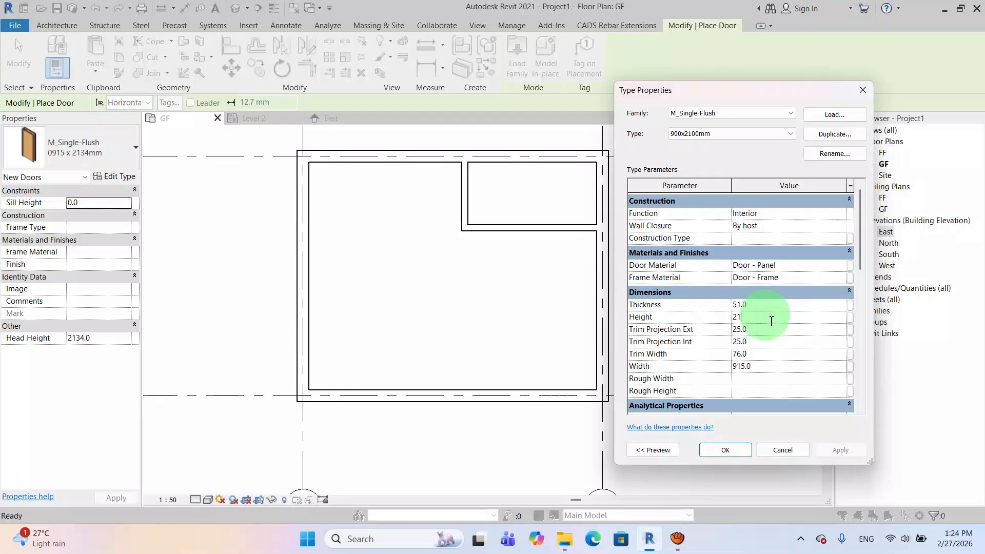
{"action": "left_click", "coordinate": [780, 374]}
{"action": "type", "text": "900"}
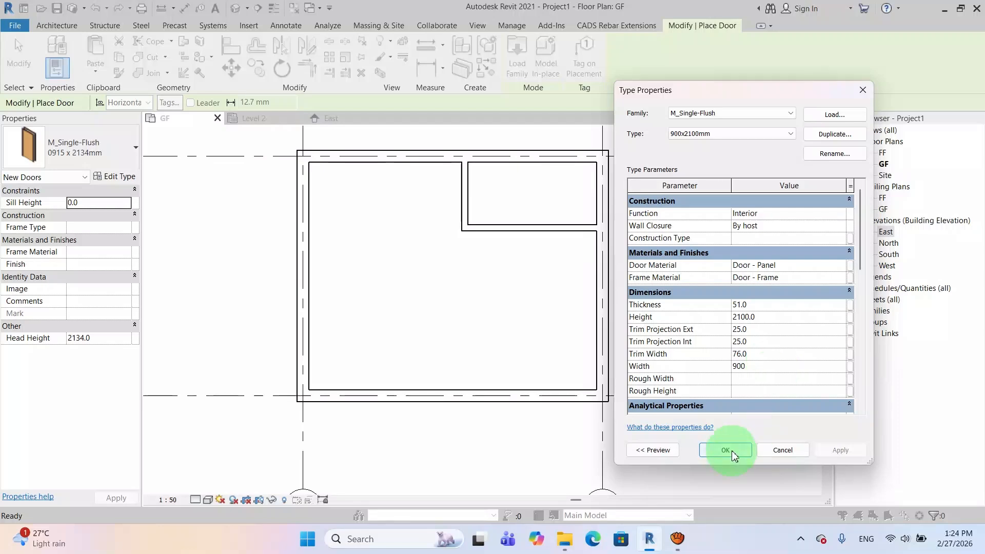
{"action": "left_click", "coordinate": [725, 451]}
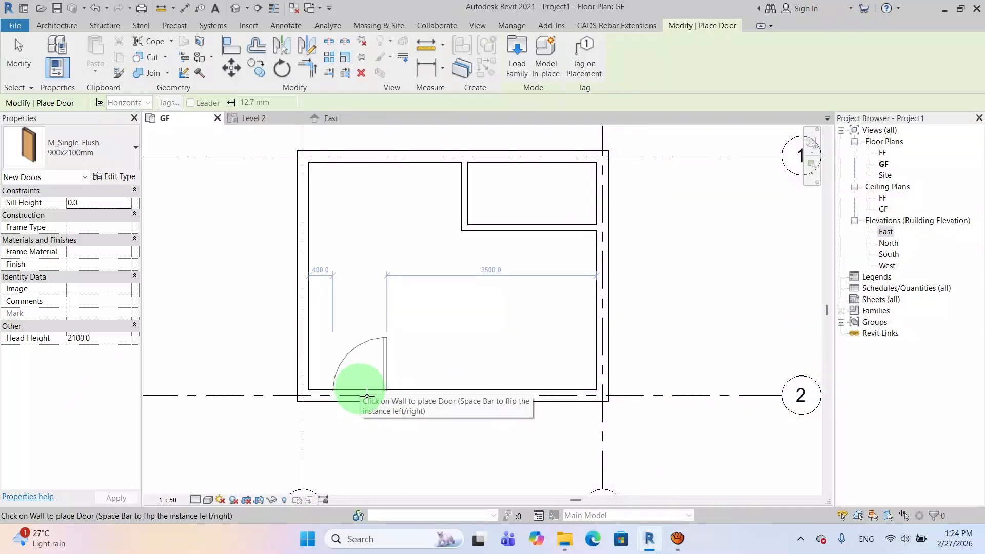
- Flip the door swing and place the door in the bottom wall near the left corner
{"action": "key", "text": "space"}
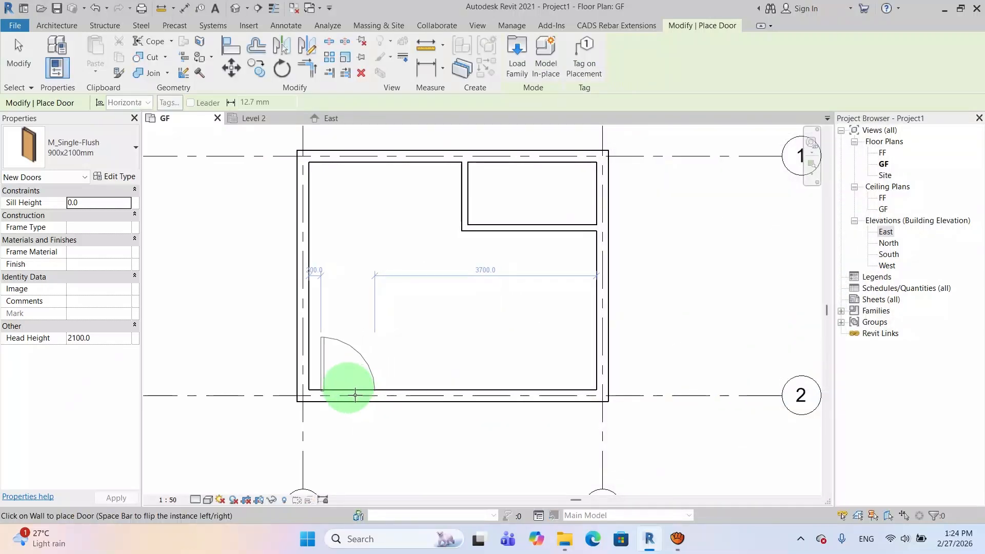
{"action": "left_click", "coordinate": [361, 396]}
{"action": "scroll", "coordinate": [409, 334], "scroll_direction": "down", "scroll_amount": 1}
{"action": "middle_click_drag", "start_coordinate": [409, 334], "coordinate": [445, 348]}
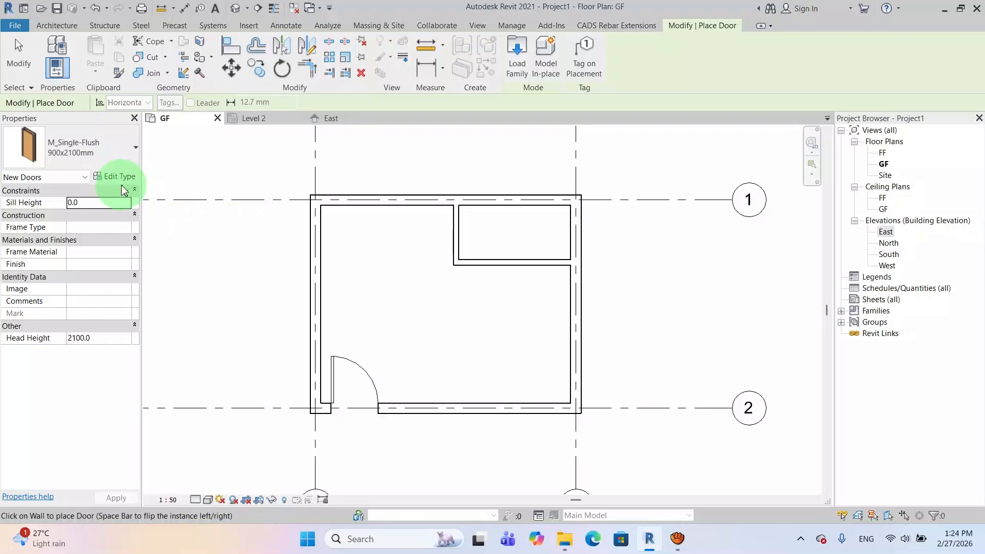
{"action": "key", "text": "Escape"}
- Duplicate the 900x2100mm door type as 700x2100mm with width 700
{"action": "left_click", "coordinate": [78, 51]}
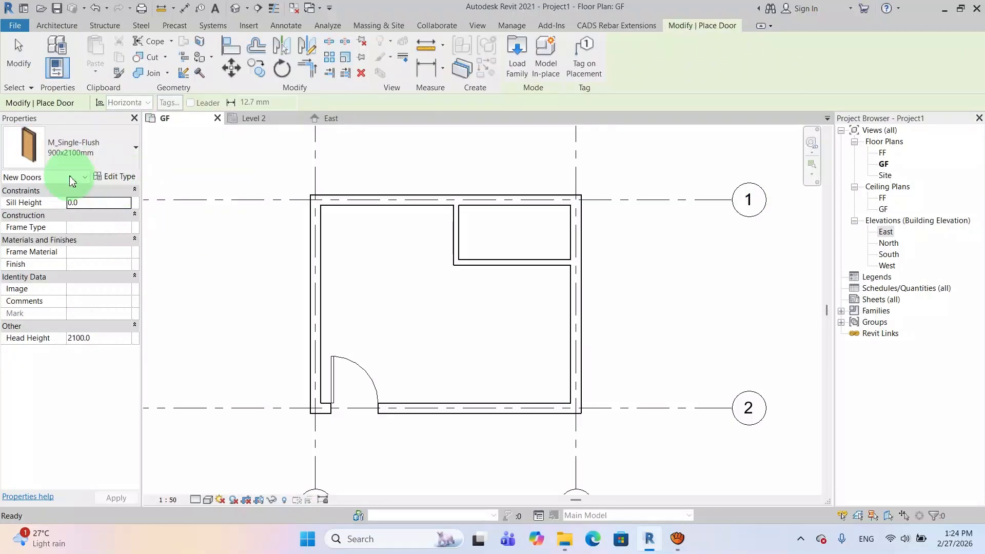
{"action": "left_click", "coordinate": [113, 178]}
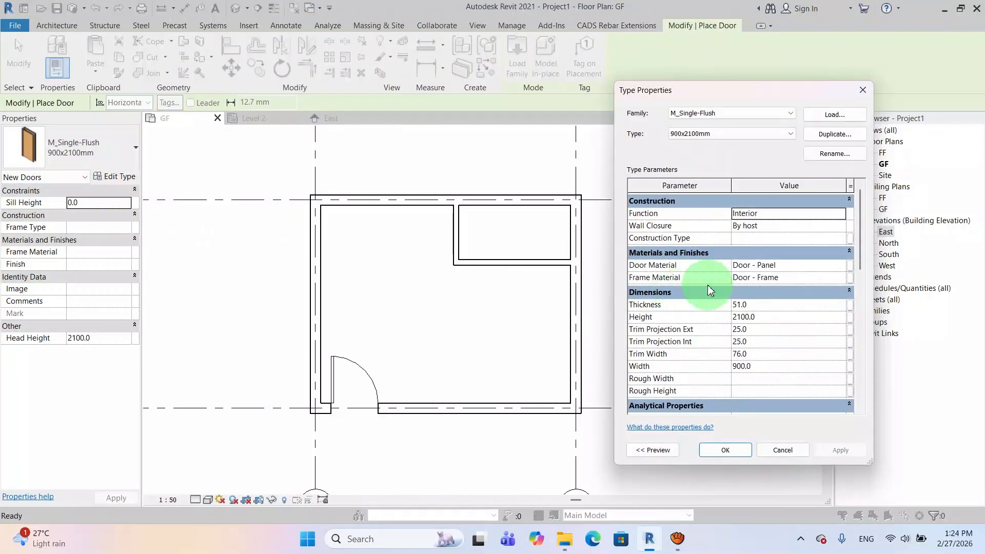
{"action": "left_click", "coordinate": [836, 135]}
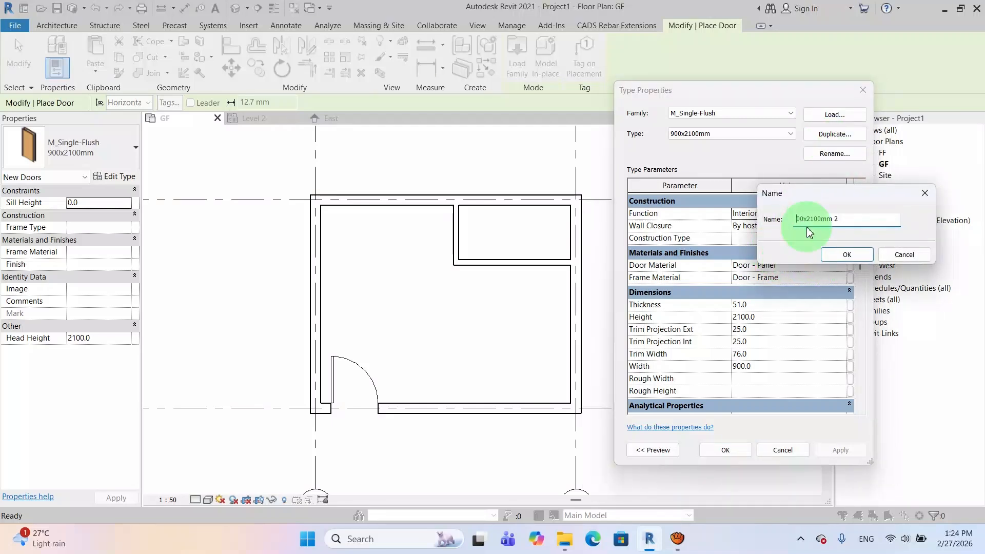
{"action": "type", "text": "7"}
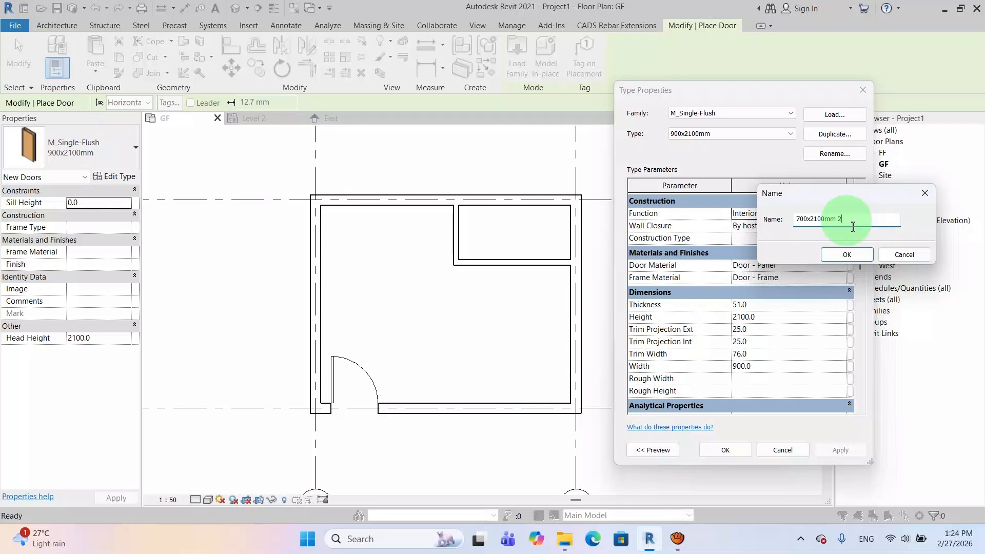
{"action": "left_click", "coordinate": [847, 255]}
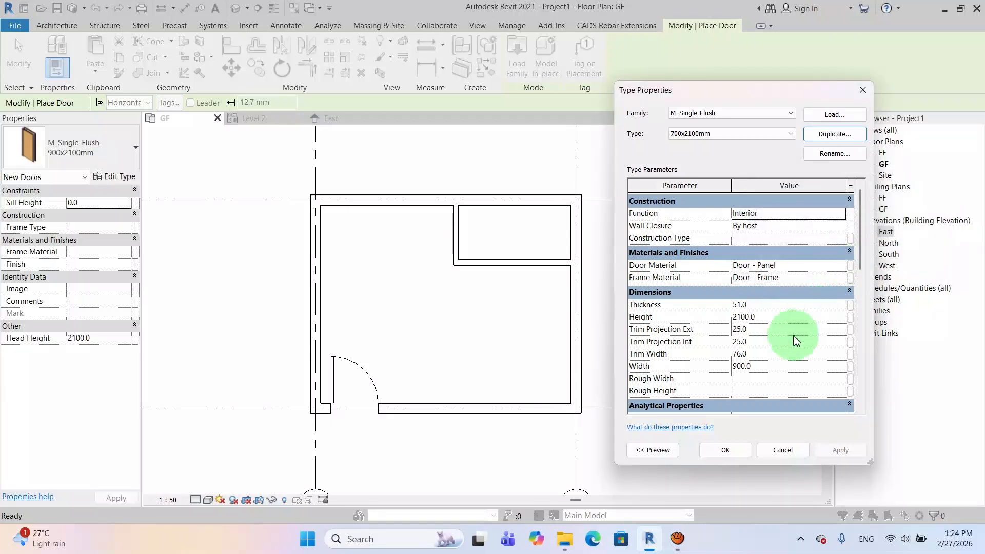
{"action": "left_click_drag", "start_coordinate": [765, 372], "coordinate": [727, 372]}
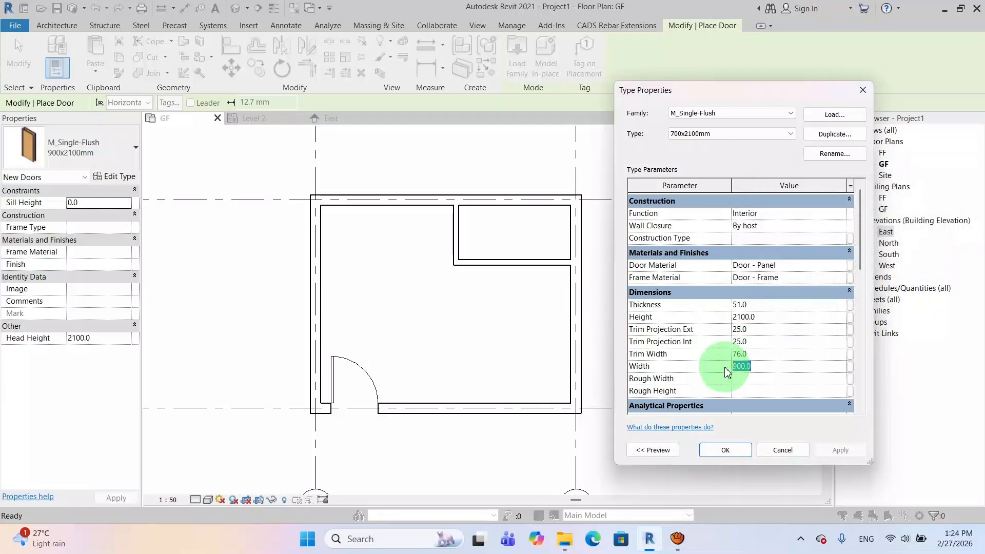
{"action": "type", "text": "700"}
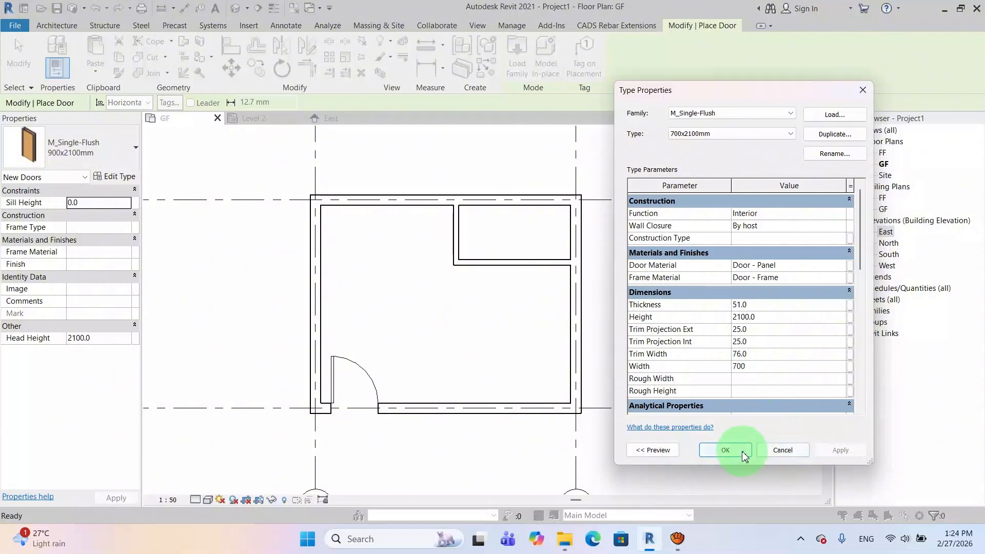
{"action": "left_click", "coordinate": [726, 450]}
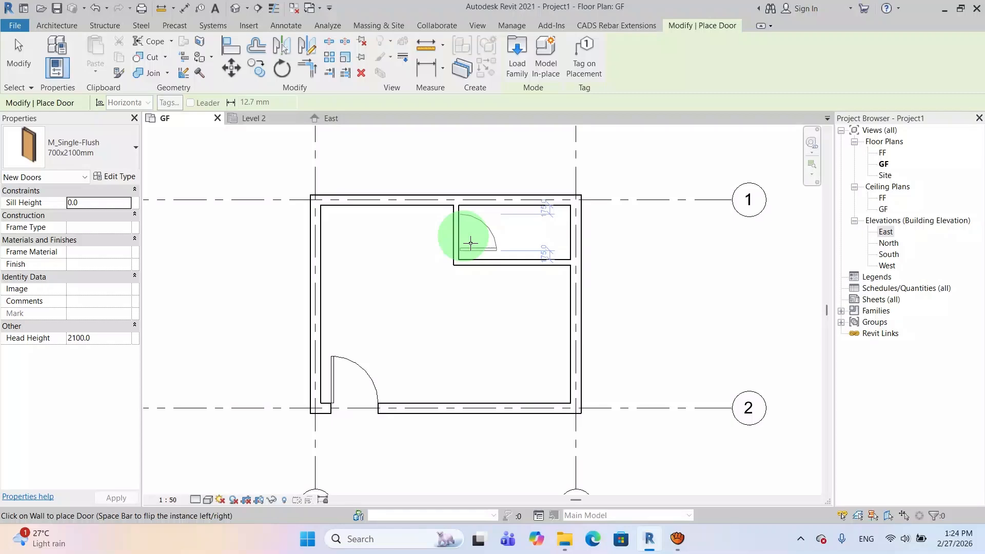
- Place the 700x2100mm door in the left wall of the small upper-right room
{"action": "left_click", "coordinate": [471, 243]}
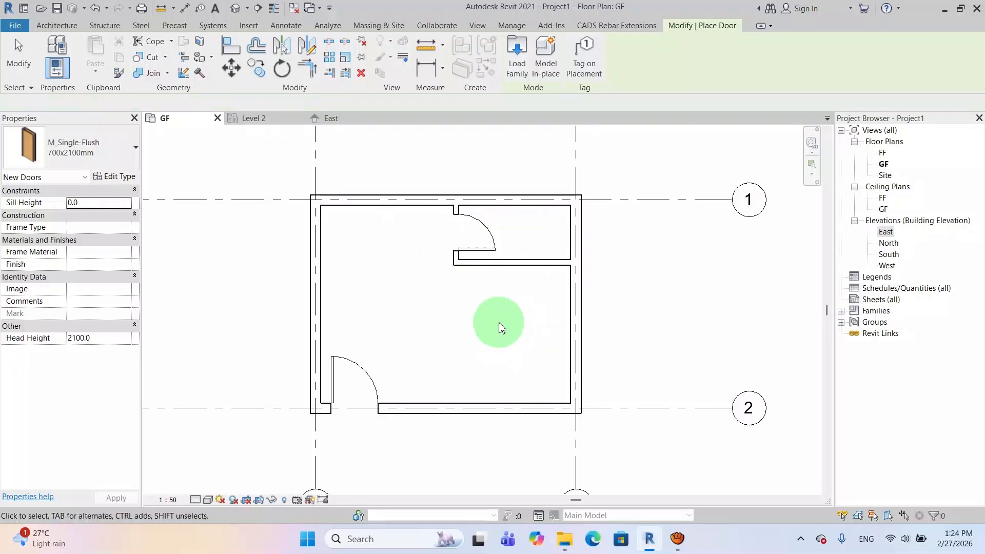
{"action": "key", "text": "Escape"}
{"action": "middle_click_drag", "start_coordinate": [392, 296], "coordinate": [392, 283]}
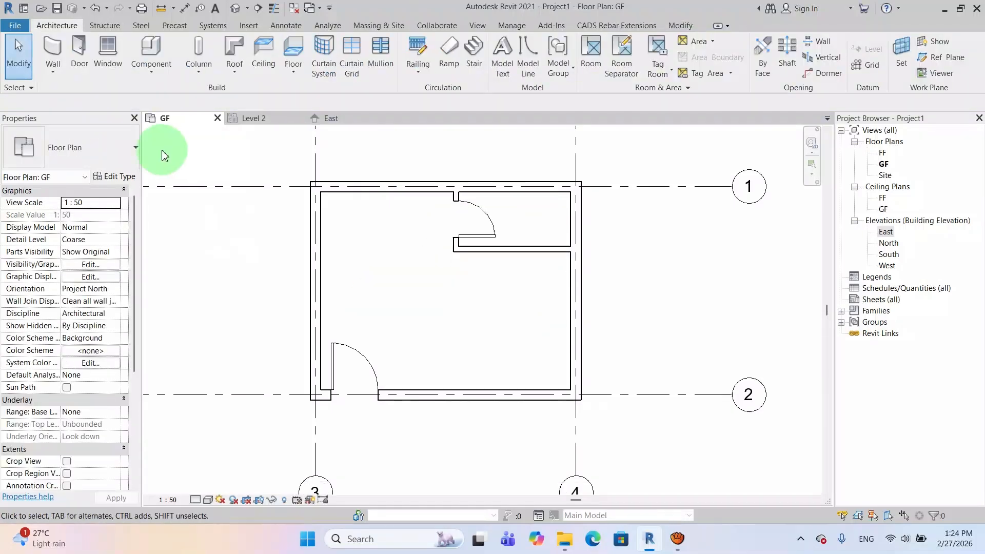
- Start the Window tool with the M_Window-Casement-Double 1200 x 1500mm type
{"action": "left_click", "coordinate": [113, 61]}
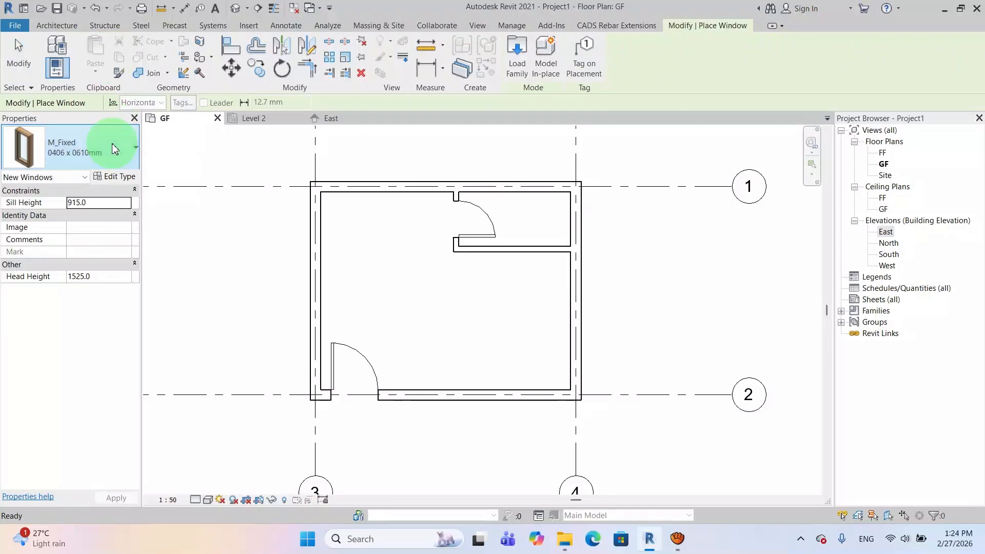
{"action": "left_click", "coordinate": [110, 149]}
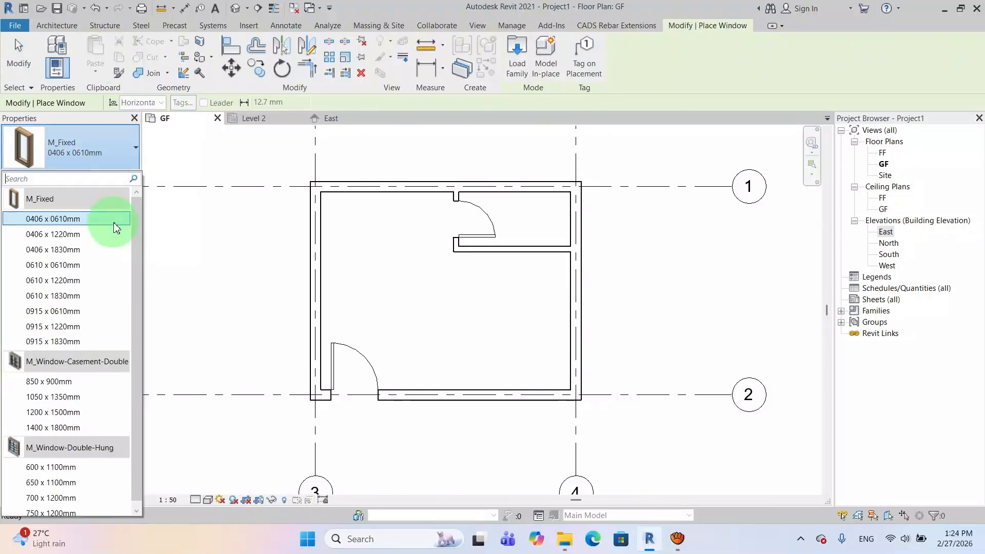
{"action": "left_click", "coordinate": [55, 412]}
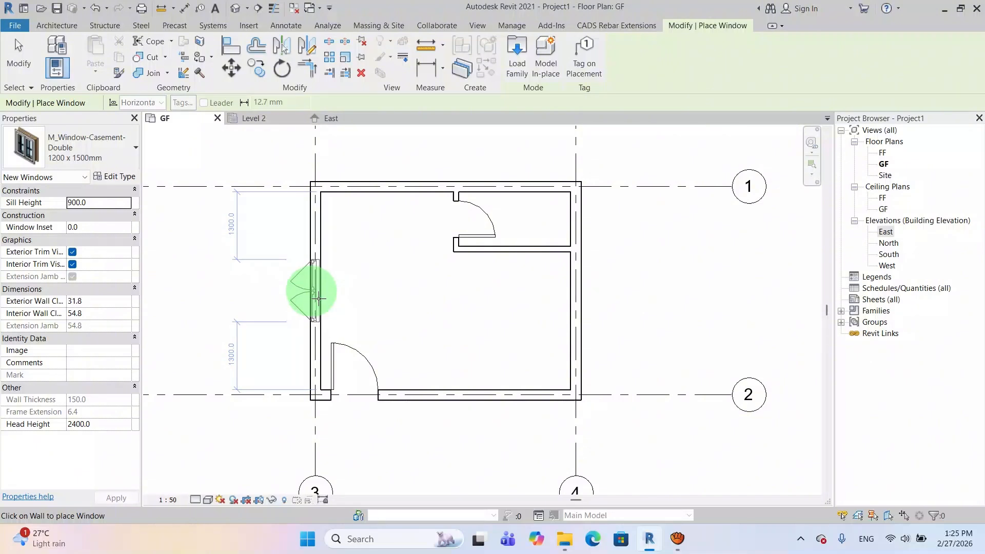
- Place one window each in the left, bottom, right and top outer walls
{"action": "left_click", "coordinate": [318, 299]}
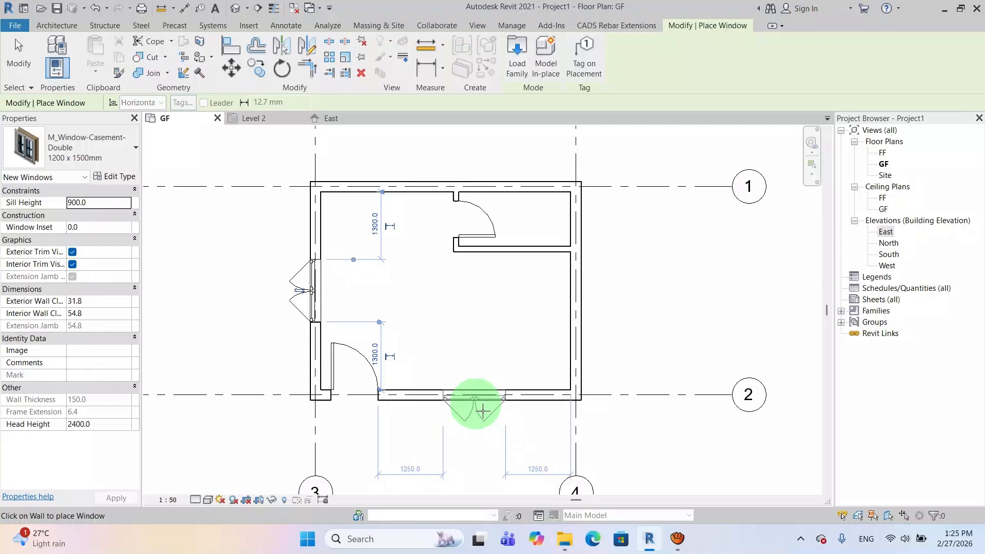
{"action": "left_click", "coordinate": [482, 409]}
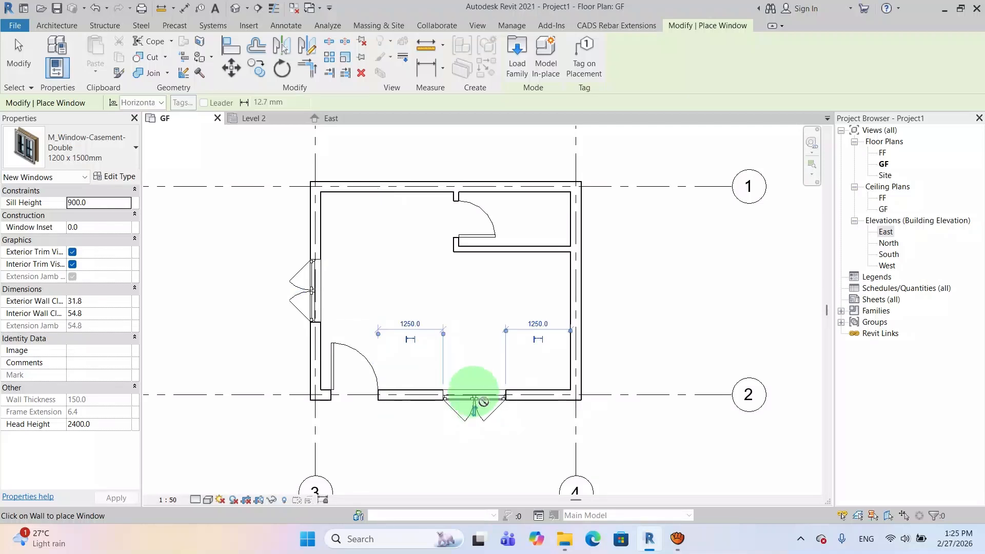
{"action": "left_click", "coordinate": [584, 327]}
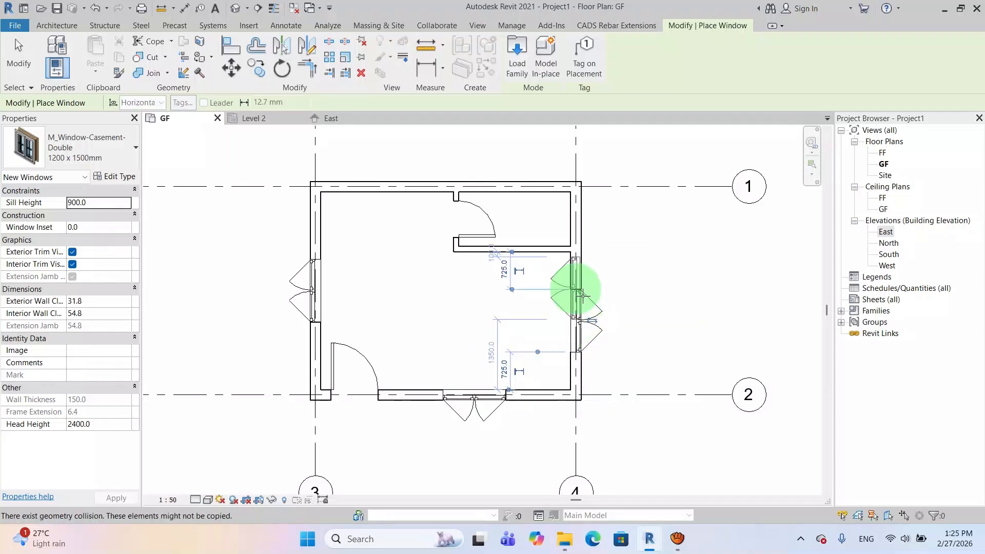
{"action": "middle_click_drag", "start_coordinate": [405, 193], "coordinate": [407, 307]}
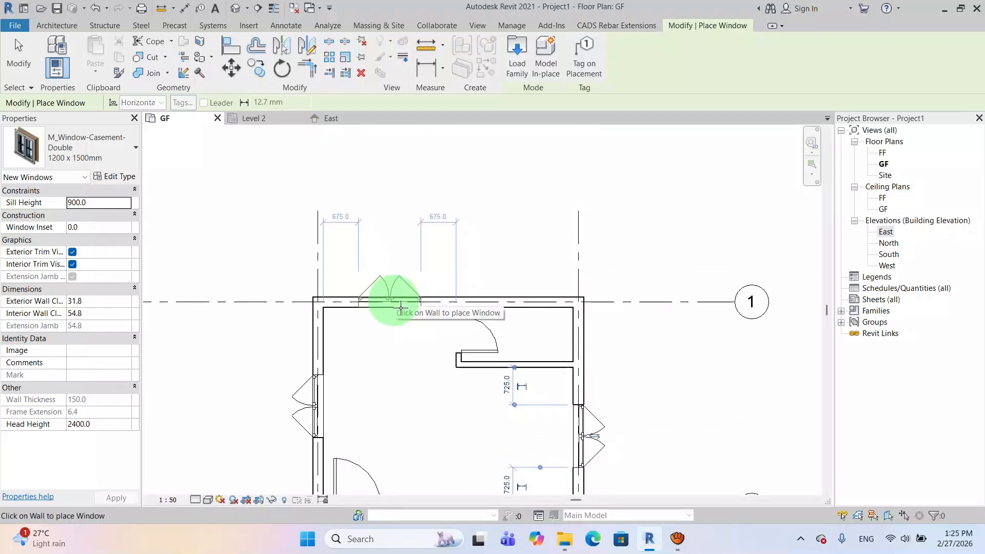
{"action": "left_click", "coordinate": [404, 311]}
{"action": "scroll", "coordinate": [478, 234], "scroll_direction": "down", "scroll_amount": 2}
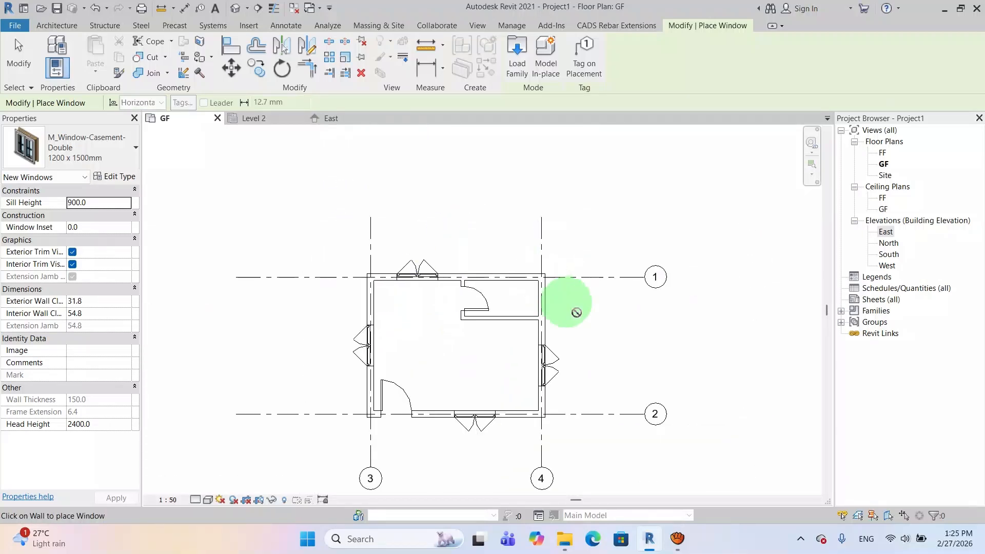
{"action": "key", "text": "Escape"}
{"action": "key", "text": "Escape"}
{"action": "scroll", "coordinate": [595, 308], "scroll_direction": "up", "scroll_amount": 2}
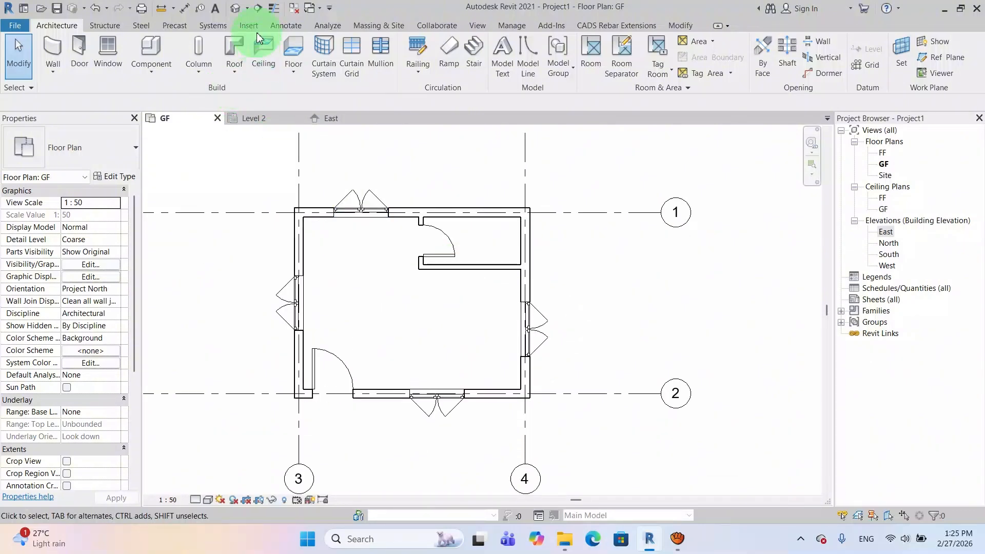
- Open the default 3D view and set its visual style to Consistent Colors
{"action": "left_click", "coordinate": [236, 15]}
{"action": "scroll", "coordinate": [539, 249], "scroll_direction": "up", "scroll_amount": 5}
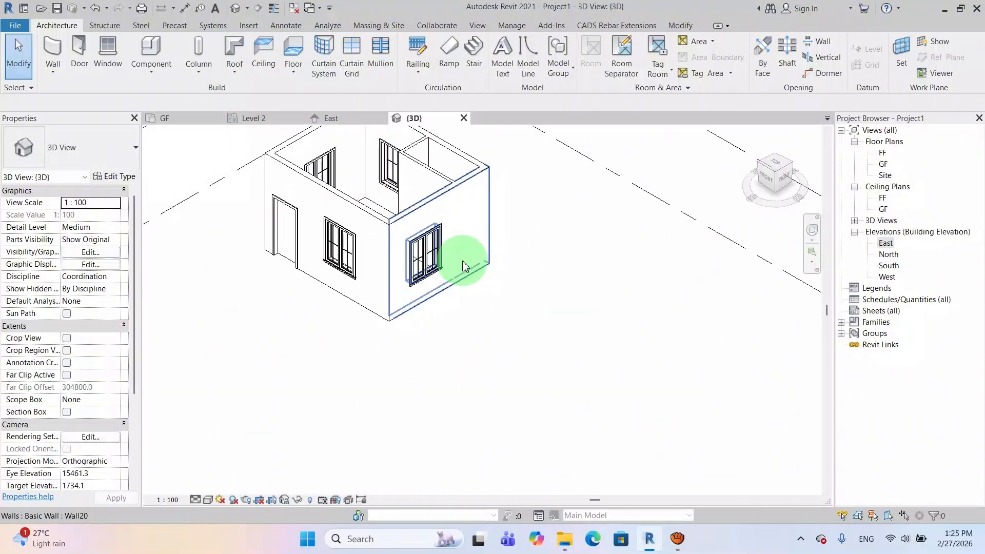
{"action": "middle_click_drag", "start_coordinate": [464, 264], "coordinate": [484, 396]}
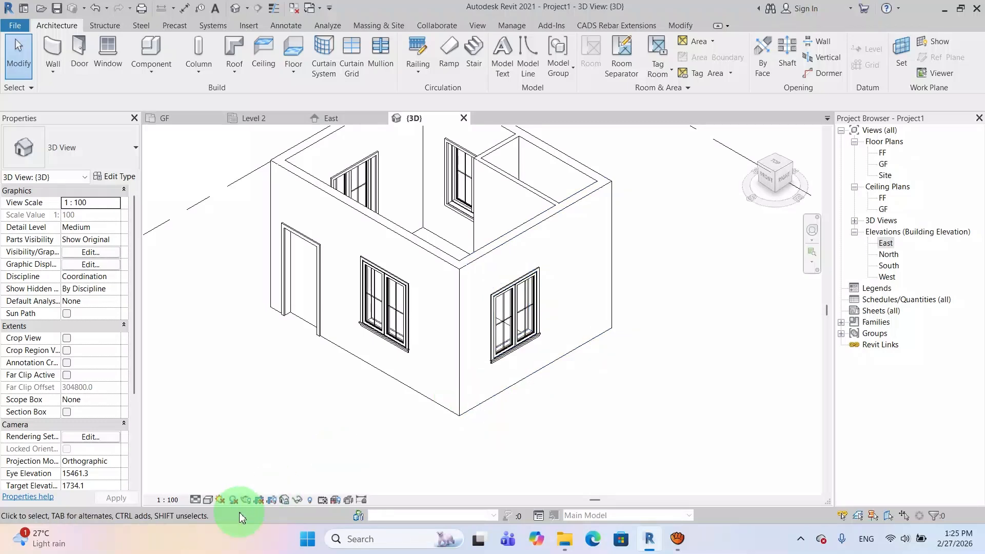
{"action": "left_click", "coordinate": [209, 499]}
{"action": "left_click", "coordinate": [234, 473]}
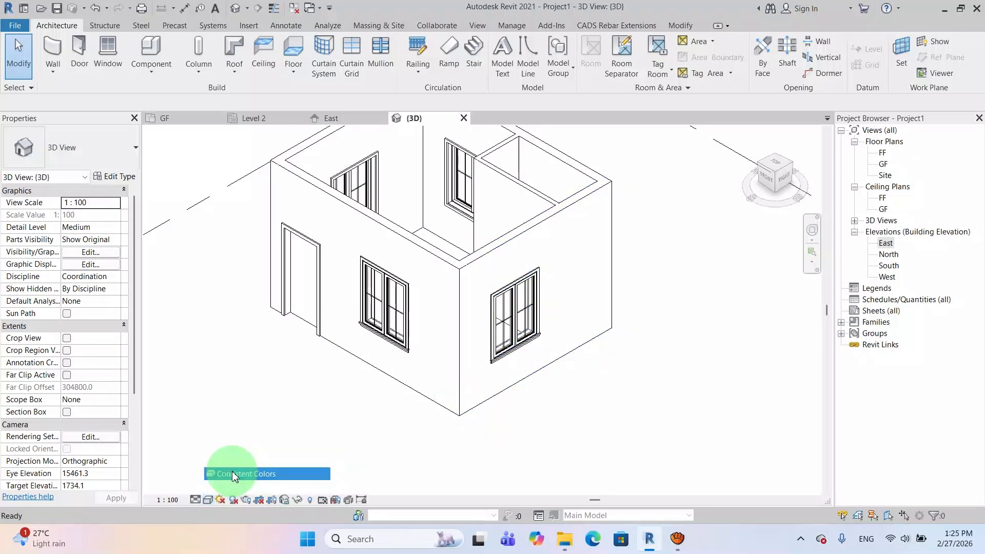
- Enable anti-aliased smooth lines in Graphic Display Options
{"action": "left_click", "coordinate": [209, 502]}
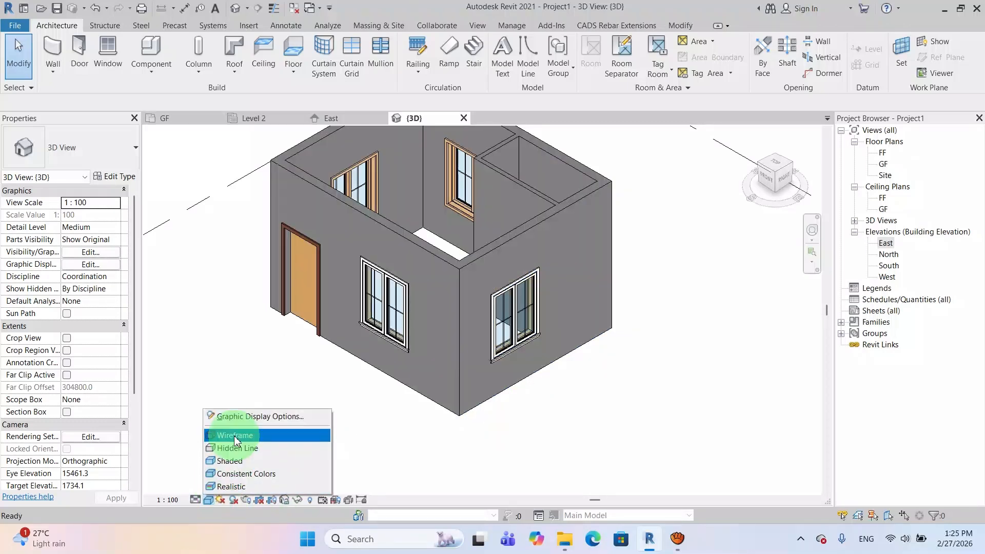
{"action": "left_click", "coordinate": [235, 414]}
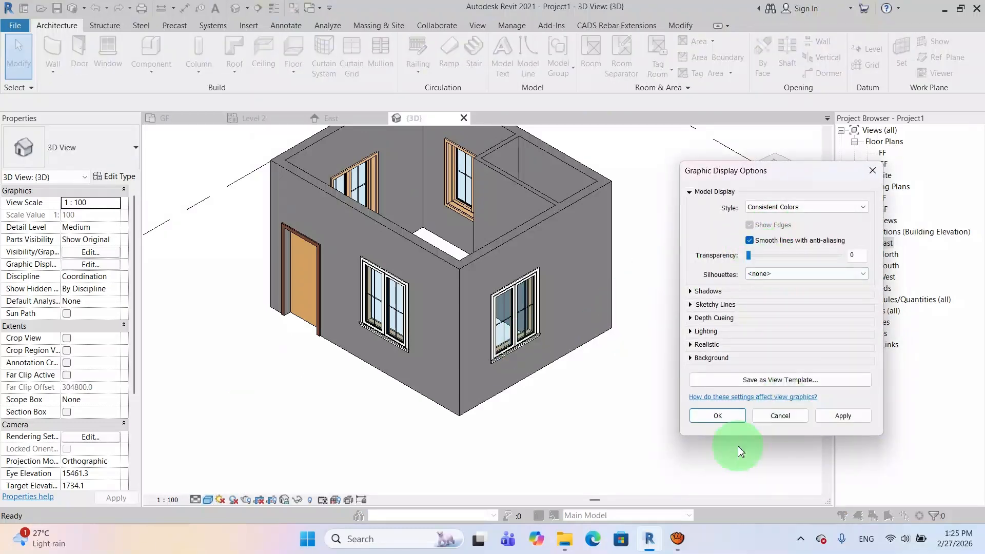
{"action": "left_click", "coordinate": [849, 416]}
{"action": "left_click", "coordinate": [719, 417]}
- Orbit the house from the front view to a near-top view and pan it lower
{"action": "scroll", "coordinate": [660, 451], "scroll_direction": "up", "scroll_amount": 4}
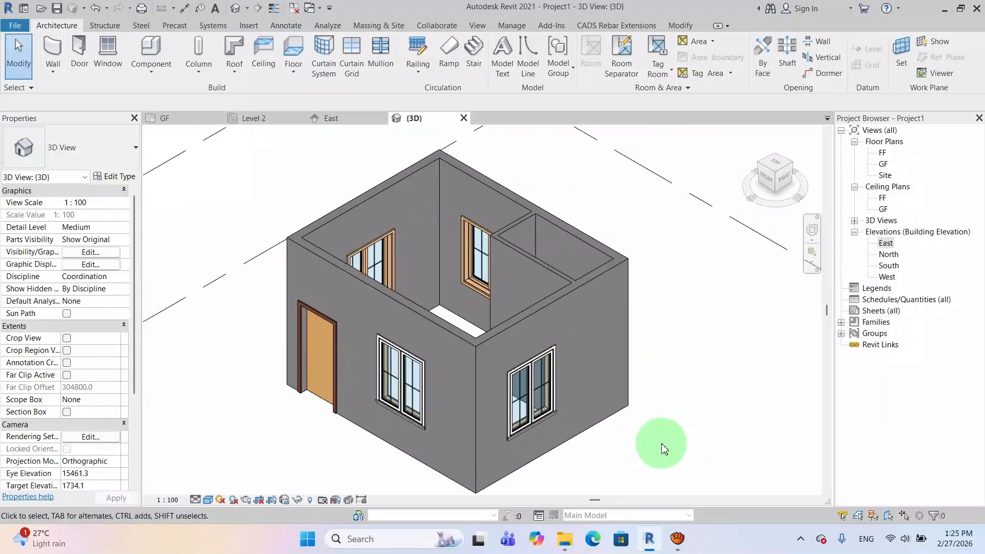
{"action": "scroll", "coordinate": [653, 405], "scroll_direction": "down", "scroll_amount": 3}
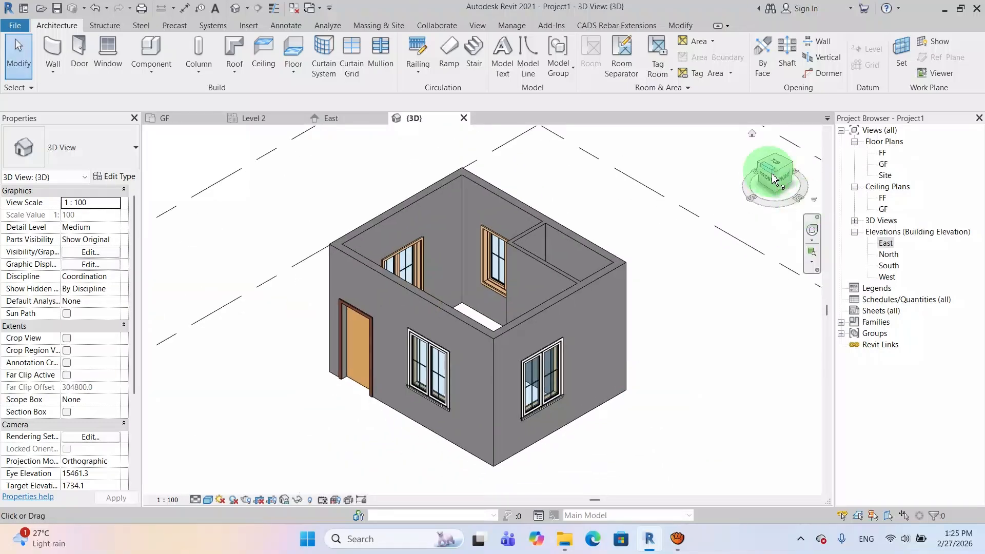
{"action": "left_click", "coordinate": [767, 179]}
{"action": "left_click_drag", "start_coordinate": [155, 197], "coordinate": [770, 231]}
{"action": "middle_click_drag", "start_coordinate": [638, 214], "coordinate": [656, 317]}
{"action": "scroll", "coordinate": [646, 284], "scroll_direction": "up", "scroll_amount": 3}
{"action": "scroll", "coordinate": [649, 308], "scroll_direction": "down", "scroll_amount": 2}
- Return to the GF floor plan and start an architectural floor
{"action": "left_click", "coordinate": [179, 121]}
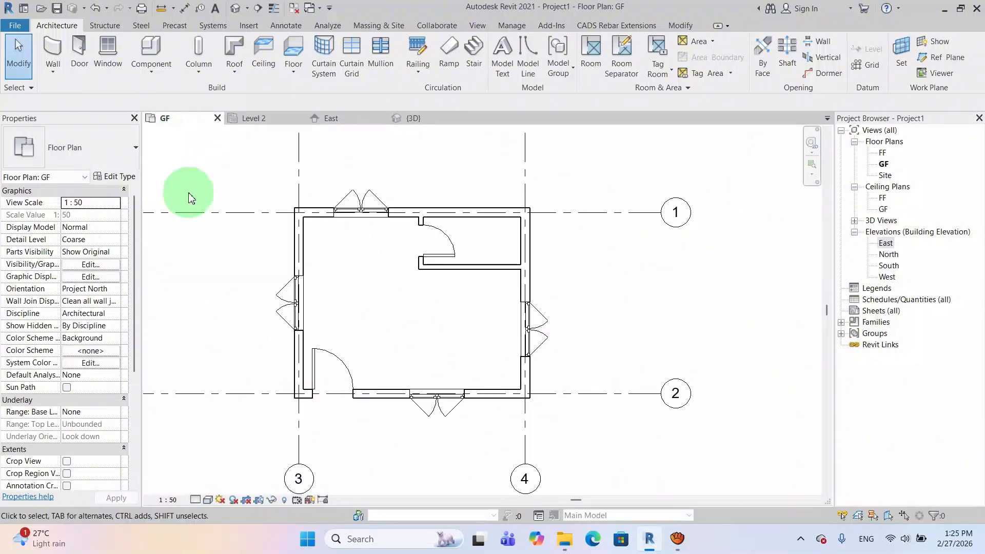
{"action": "left_click", "coordinate": [294, 71]}
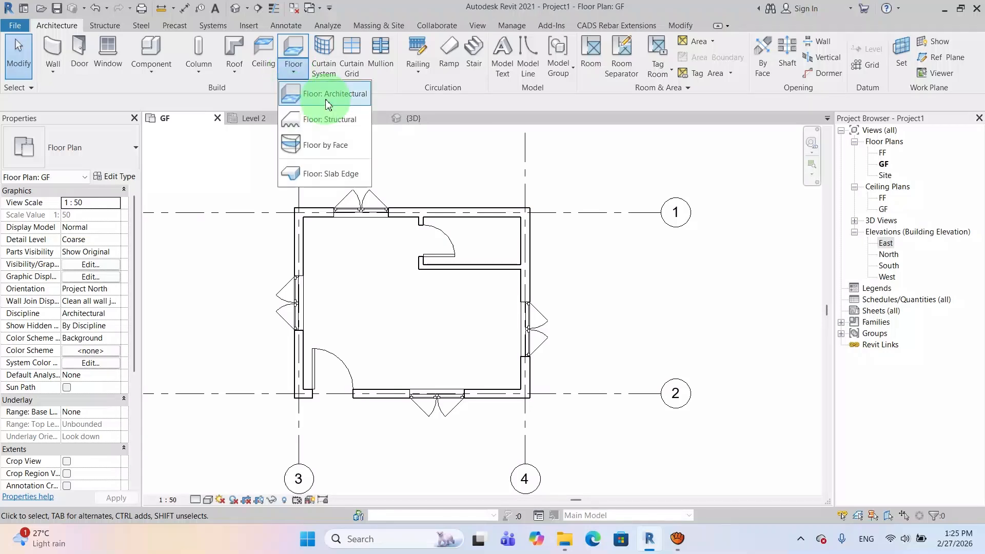
{"action": "left_click", "coordinate": [328, 95]}
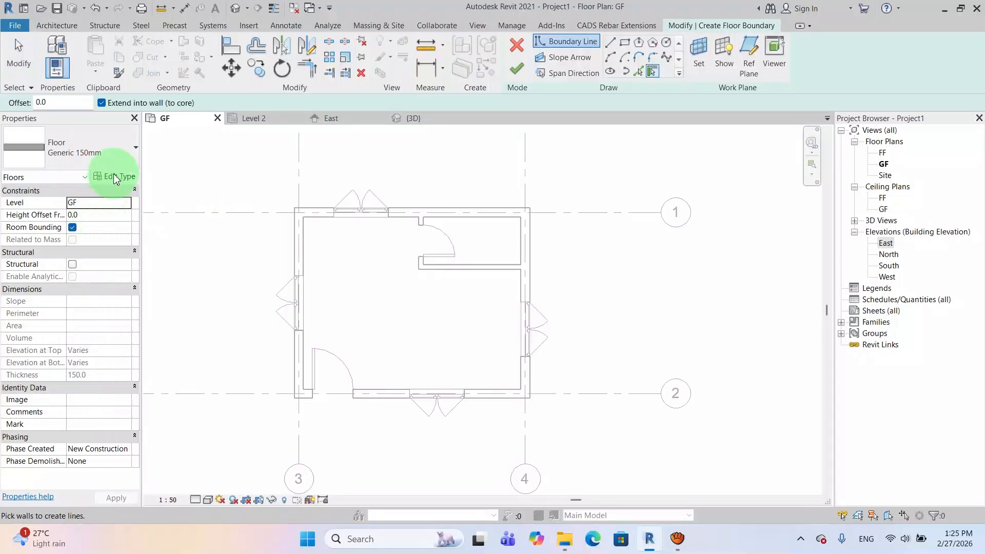
- Duplicate Generic 150mm as the floor type Concrete Floor 150mm and apply it
{"action": "left_click", "coordinate": [119, 178]}
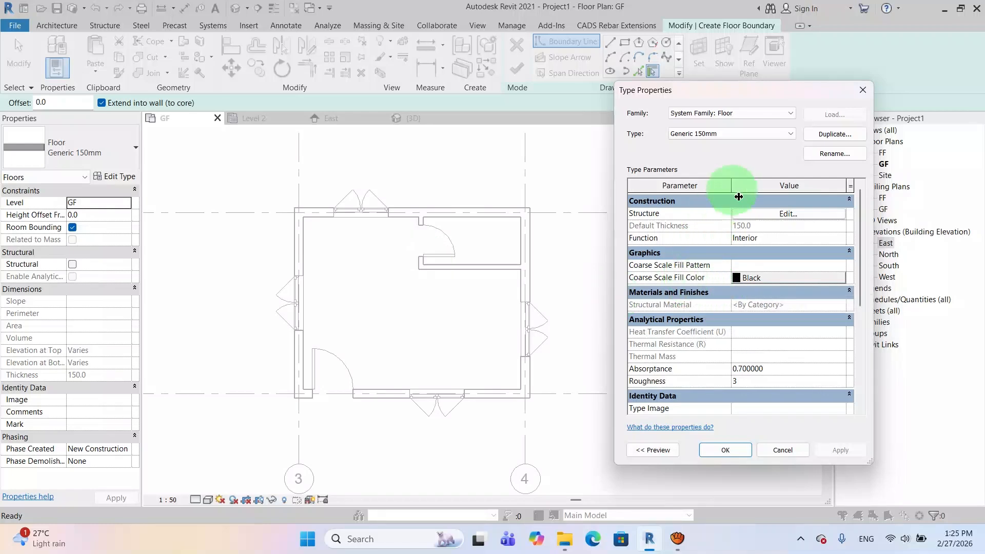
{"action": "left_click", "coordinate": [837, 135]}
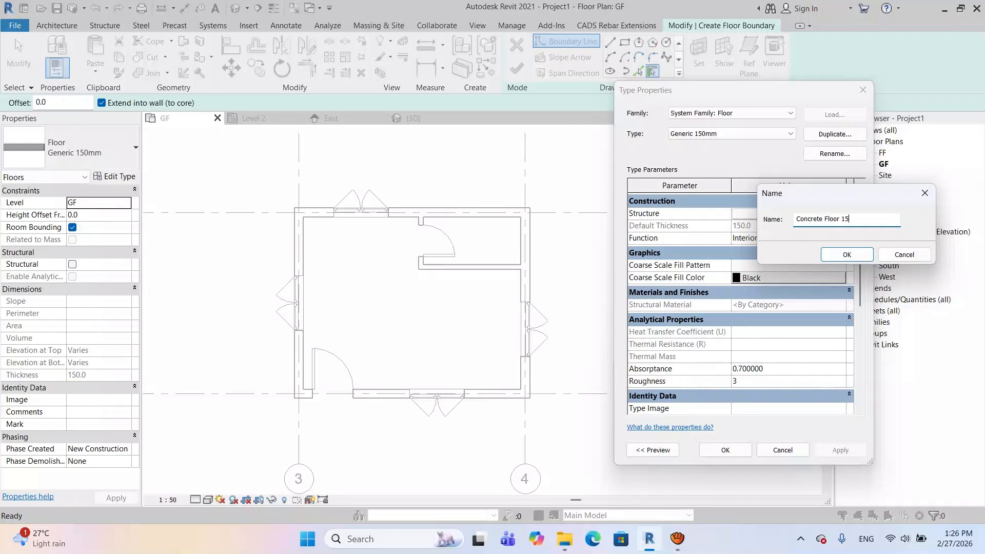
{"action": "left_click", "coordinate": [861, 256]}
{"action": "left_click", "coordinate": [760, 213]}
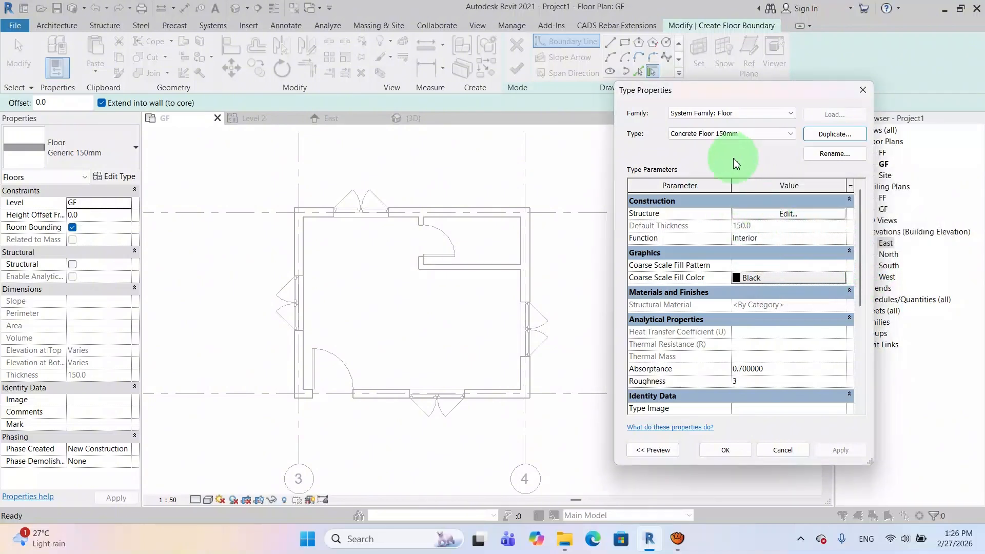
{"action": "left_click", "coordinate": [735, 452]}
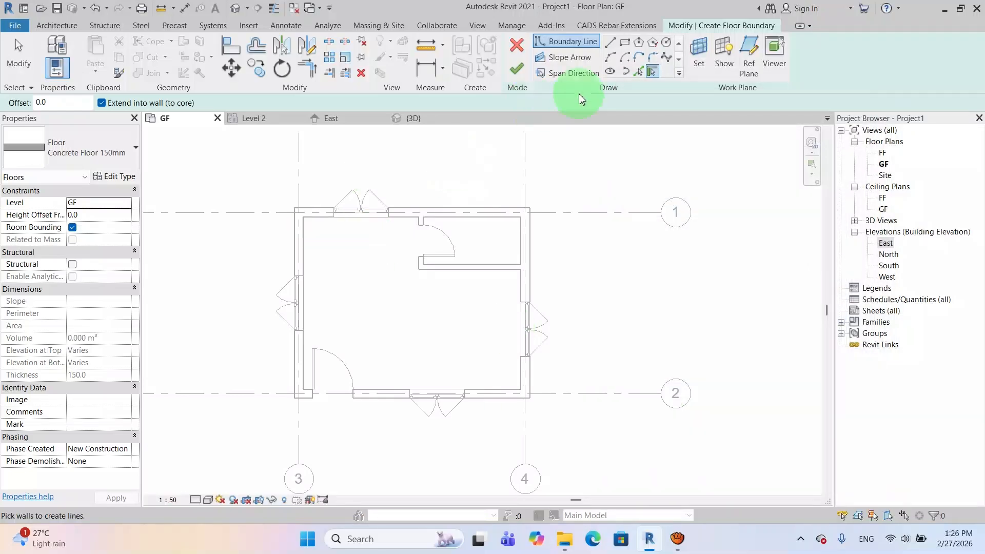
- Sketch a rectangular floor boundary from the top-left to the bottom-right wall corner
{"action": "left_click", "coordinate": [626, 45]}
{"action": "scroll", "coordinate": [314, 214], "scroll_direction": "up", "scroll_amount": 4}
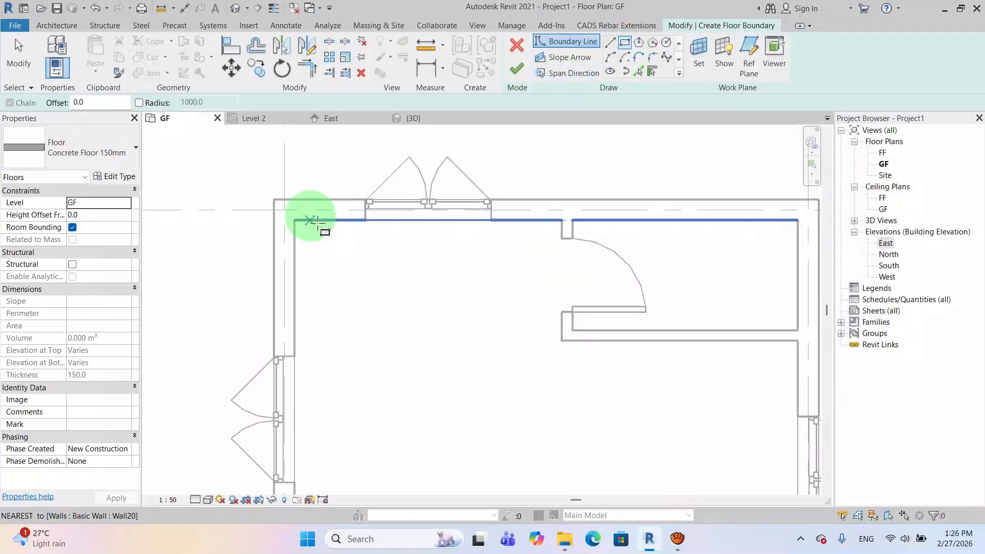
{"action": "left_click", "coordinate": [285, 209]}
{"action": "scroll", "coordinate": [489, 353], "scroll_direction": "down", "scroll_amount": 3}
{"action": "middle_click_drag", "start_coordinate": [489, 353], "coordinate": [421, 201]}
{"action": "scroll", "coordinate": [561, 359], "scroll_direction": "up", "scroll_amount": 2}
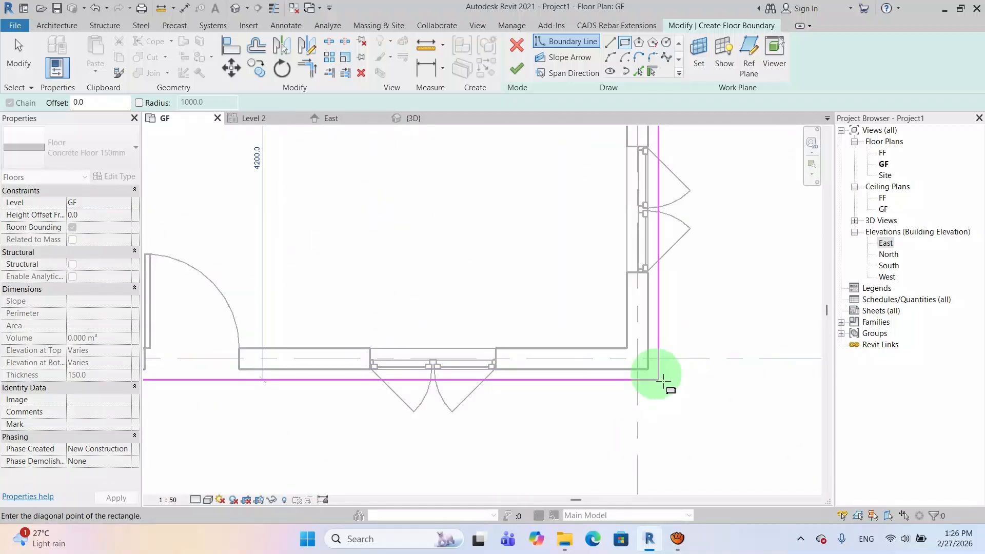
{"action": "left_click", "coordinate": [637, 358]}
{"action": "scroll", "coordinate": [665, 392], "scroll_direction": "down", "scroll_amount": 3}
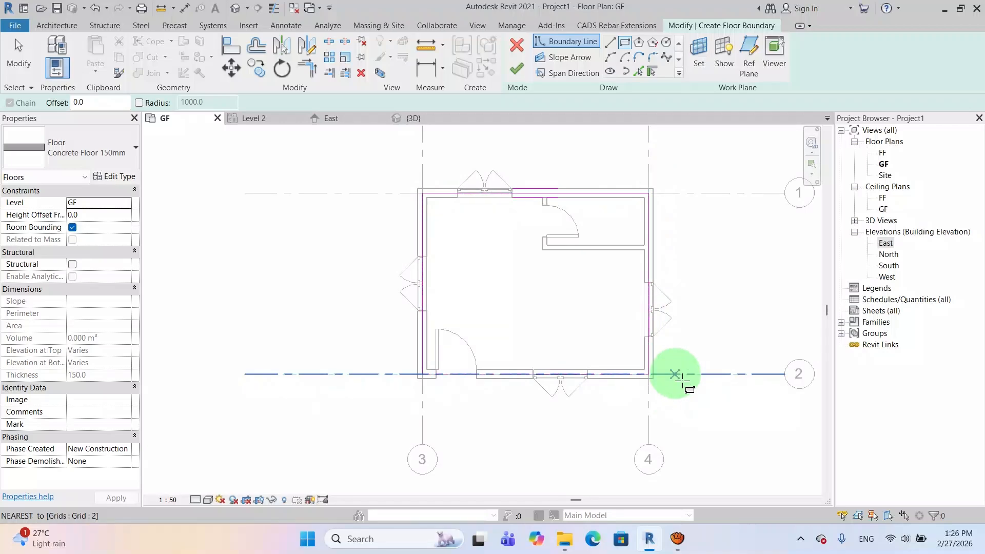
{"action": "key", "text": "Escape"}
{"action": "key", "text": "Escape"}
{"action": "key", "text": "Escape"}
{"action": "scroll", "coordinate": [600, 241], "scroll_direction": "up", "scroll_amount": 3}
- Offset the top, right, left and bottom boundary lines 800 outward
{"action": "left_click", "coordinate": [571, 237]}
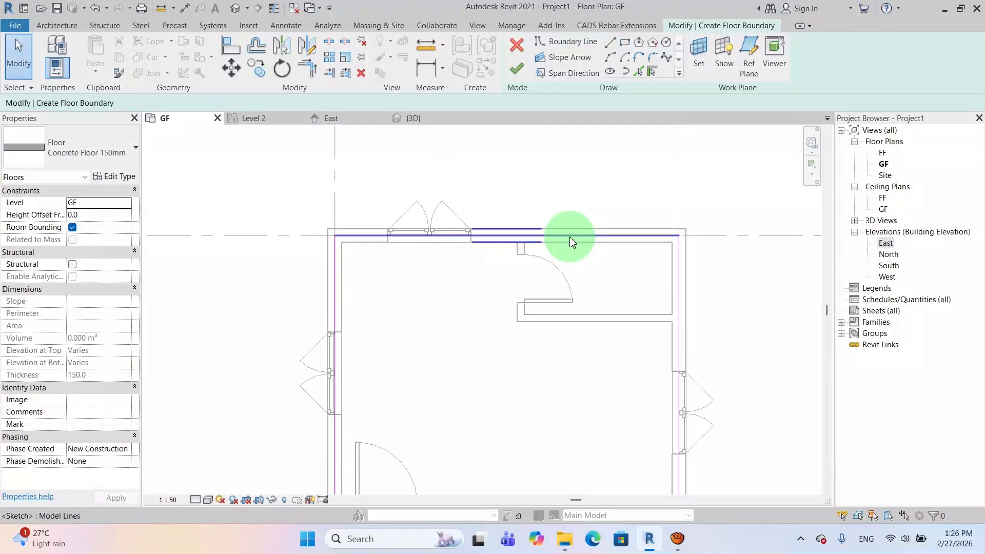
{"action": "left_click", "coordinate": [256, 45]}
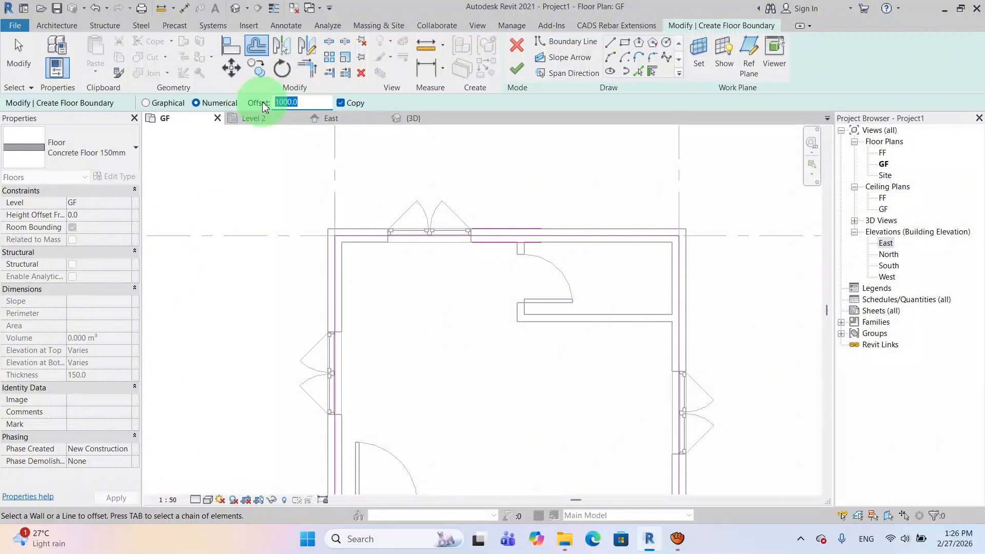
{"action": "left_click", "coordinate": [521, 244]}
{"action": "left_click", "coordinate": [688, 359]}
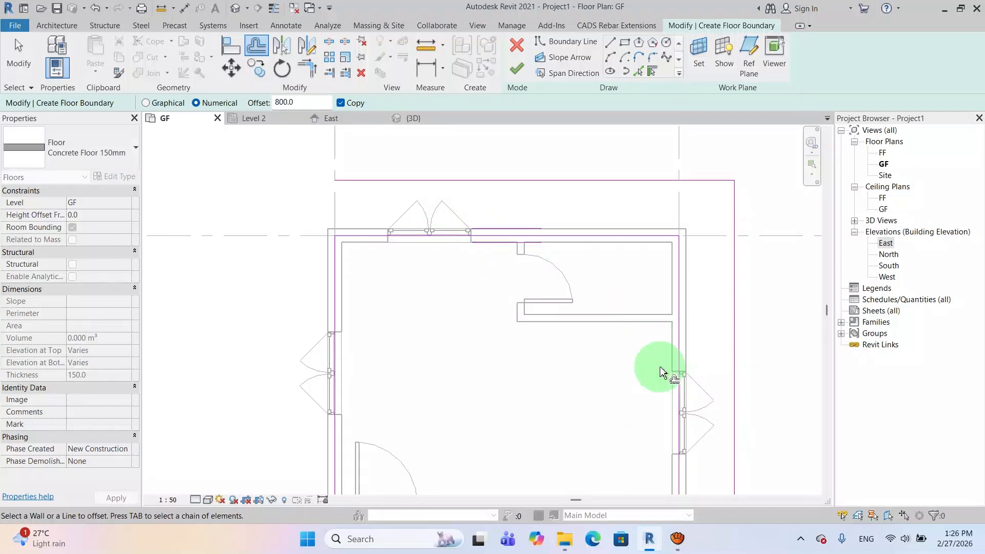
{"action": "middle_click_drag", "start_coordinate": [667, 370], "coordinate": [593, 272]}
{"action": "left_click", "coordinate": [314, 330]}
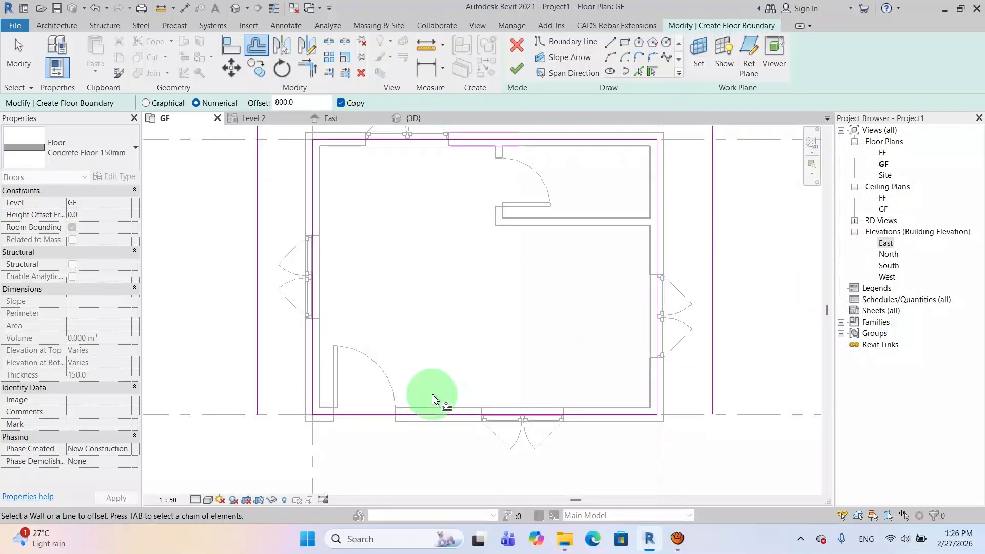
{"action": "left_click", "coordinate": [427, 418]}
{"action": "key", "text": "Escape"}
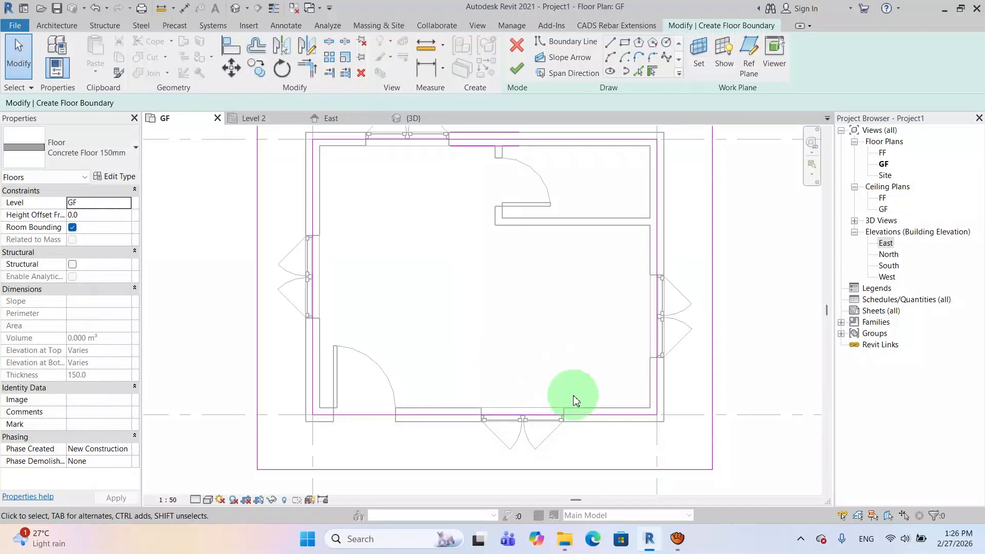
- Delete the four inner boundary lines, leaving only the offset outline
{"action": "left_click", "coordinate": [581, 415]}
{"action": "key", "text": "Delete"}
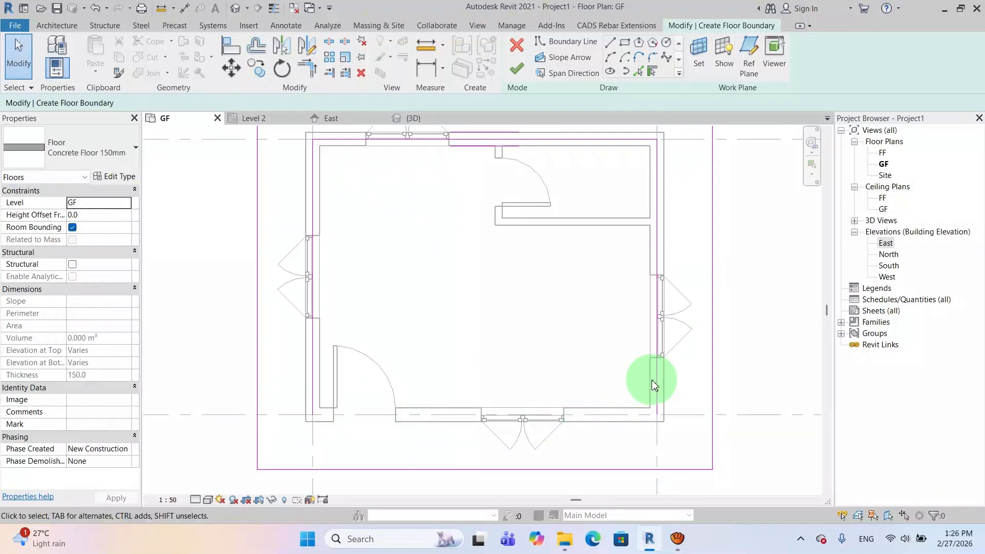
{"action": "left_click", "coordinate": [656, 381]}
{"action": "key", "text": "Delete"}
{"action": "middle_click_drag", "start_coordinate": [548, 320], "coordinate": [584, 377]}
{"action": "left_click", "coordinate": [492, 200]}
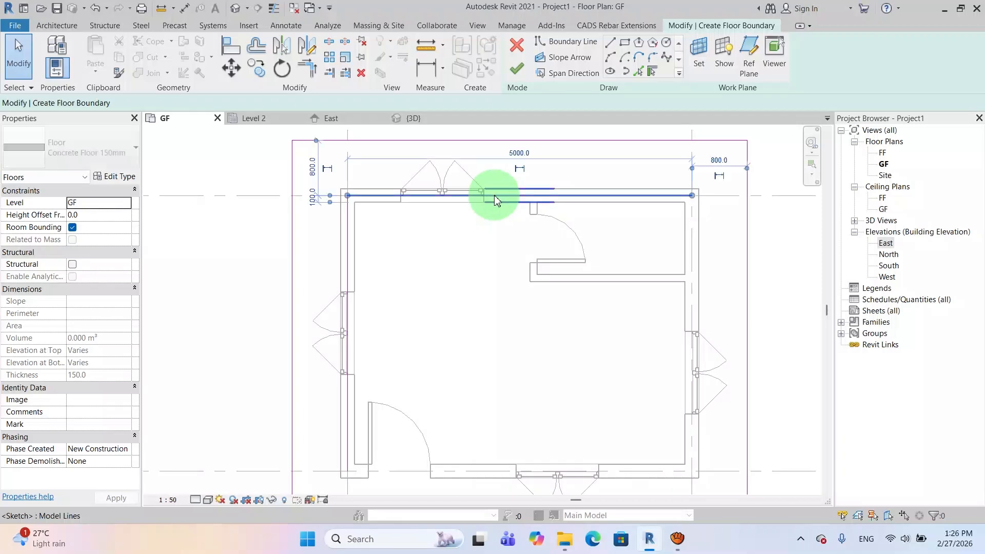
{"action": "key", "text": "Delete"}
{"action": "left_click", "coordinate": [354, 258]}
{"action": "key", "text": "Delete"}
{"action": "scroll", "coordinate": [396, 253], "scroll_direction": "down", "scroll_amount": 4}
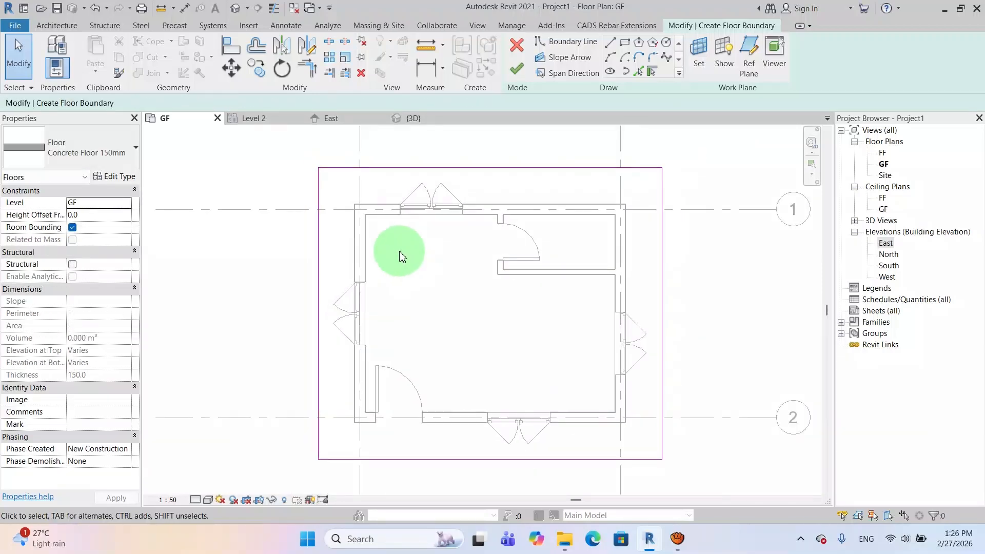
- Finish the sketch to create the Concrete Floor 150mm slab
{"action": "left_click", "coordinate": [517, 70]}
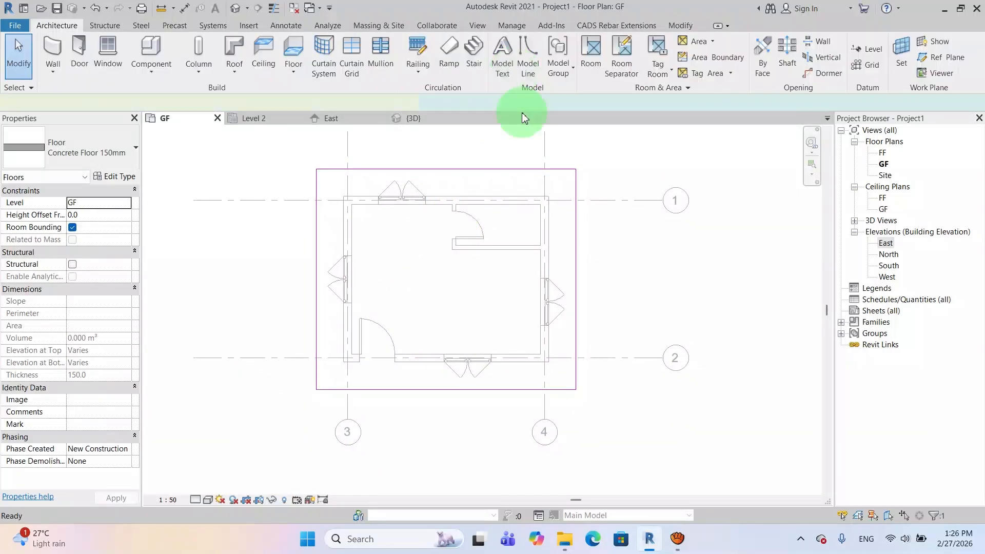
{"action": "left_click", "coordinate": [662, 288]}
{"action": "scroll", "coordinate": [664, 290], "scroll_direction": "down", "scroll_amount": 2}
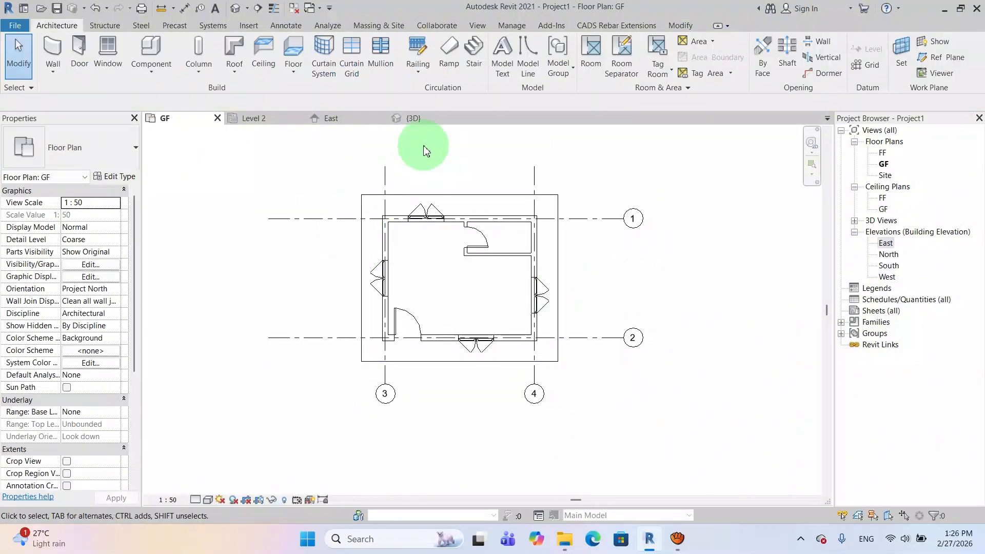
- Switch to the 3D view at an isometric corner angle and frame the building
{"action": "left_click", "coordinate": [419, 119]}
{"action": "scroll", "coordinate": [623, 321], "scroll_direction": "down", "scroll_amount": 2}
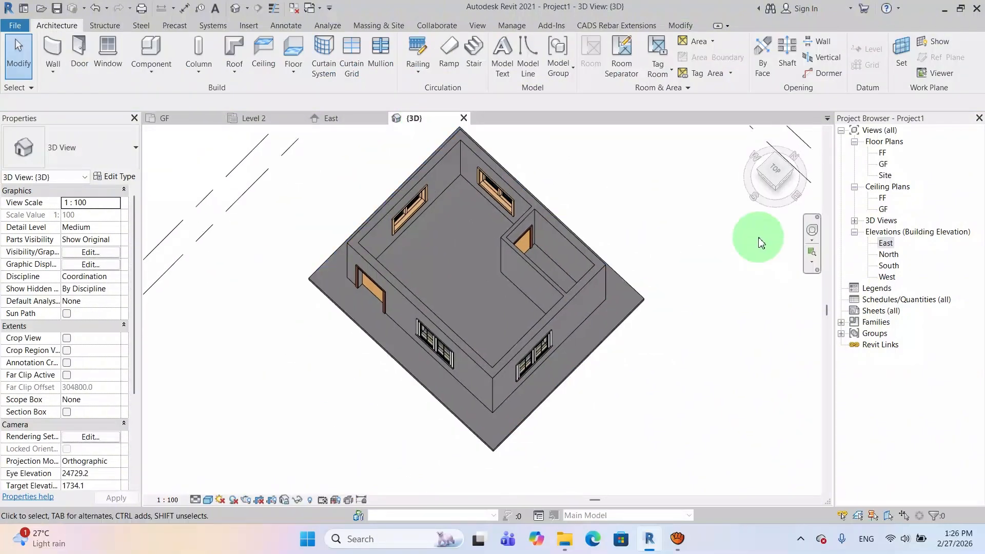
{"action": "left_click", "coordinate": [788, 155]}
{"action": "middle_click_drag", "start_coordinate": [696, 337], "coordinate": [700, 224]}
{"action": "scroll", "coordinate": [660, 333], "scroll_direction": "up", "scroll_amount": 2}
{"action": "middle_click_drag", "start_coordinate": [673, 324], "coordinate": [696, 358]}
{"action": "scroll", "coordinate": [696, 358], "scroll_direction": "down", "scroll_amount": 2}
{"action": "middle_click_drag", "start_coordinate": [696, 355], "coordinate": [663, 340]}
{"action": "scroll", "coordinate": [689, 360], "scroll_direction": "down", "scroll_amount": 1}
{"action": "scroll", "coordinate": [632, 336], "scroll_direction": "up", "scroll_amount": 1}
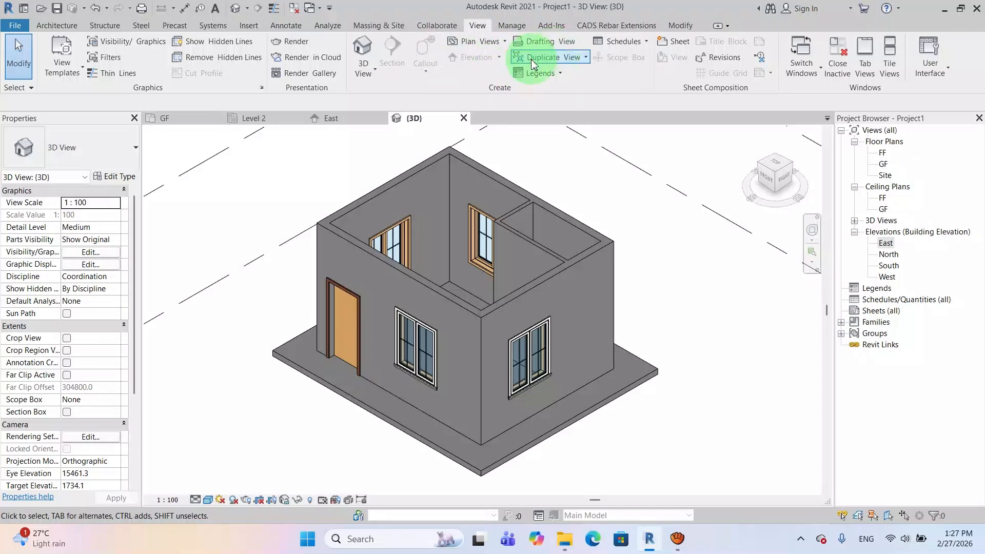
- Start a new schedule from the Schedules/Quantities group in the Project Browser
{"action": "left_click", "coordinate": [642, 45]}
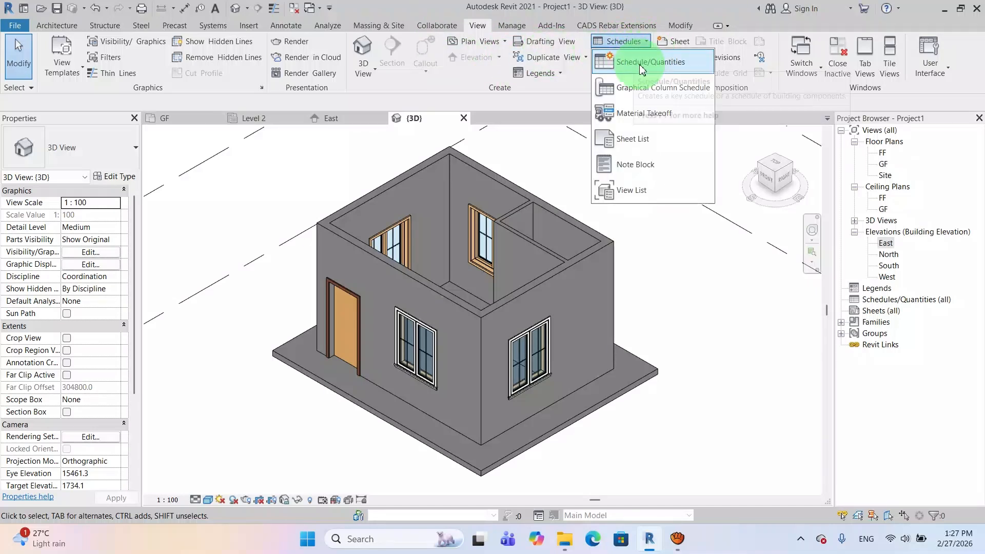
{"action": "left_click", "coordinate": [930, 323]}
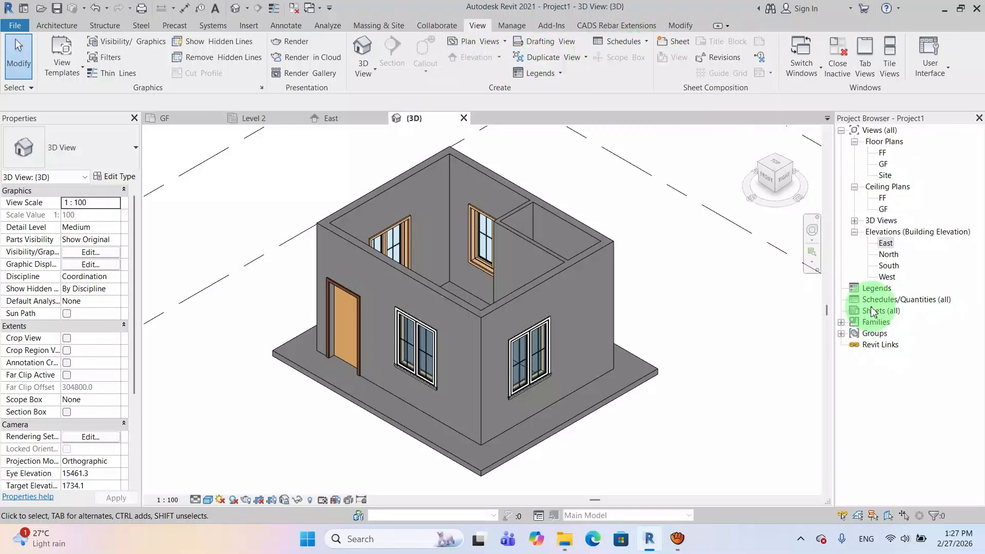
{"action": "left_click", "coordinate": [884, 301]}
{"action": "right_click", "coordinate": [884, 303]}
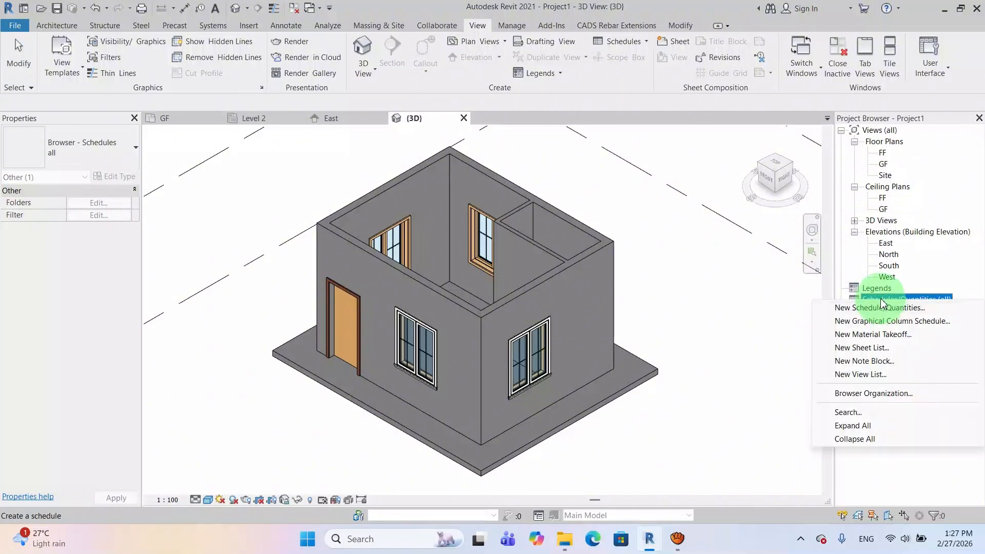
{"action": "left_click", "coordinate": [884, 309]}
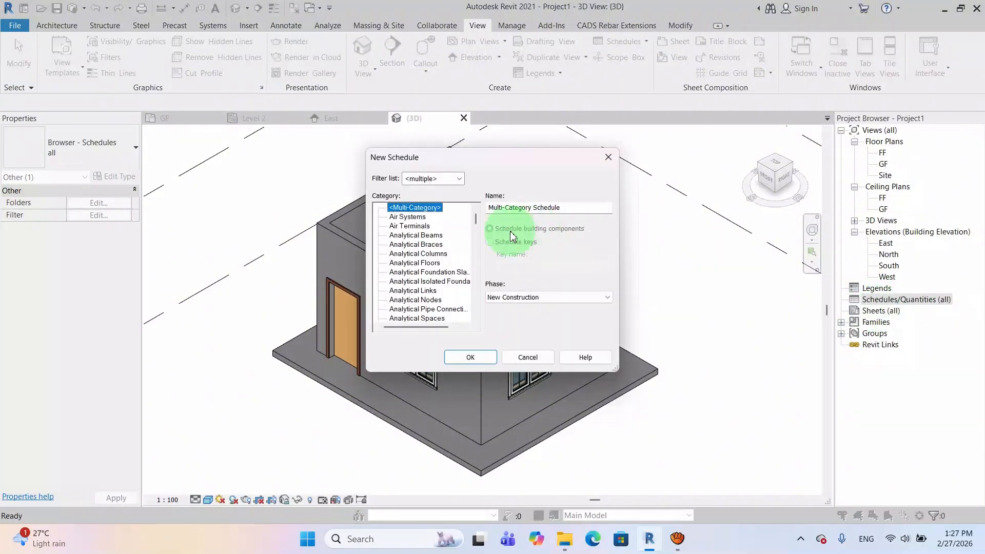
- Choose the Walls category in the New Schedule dialog, named Wall Schedule
{"action": "left_click_drag", "start_coordinate": [469, 161], "coordinate": [614, 142]}
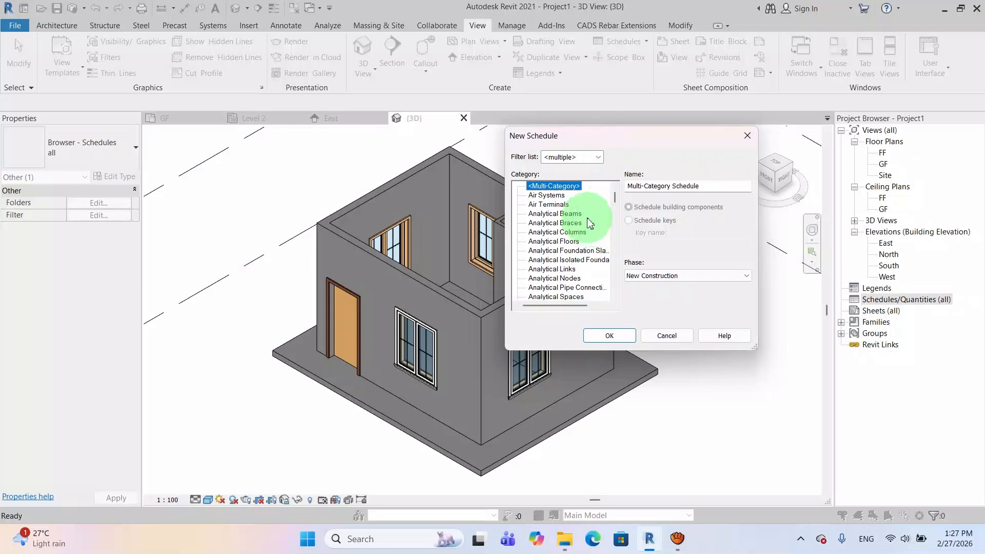
{"action": "scroll", "coordinate": [589, 213], "scroll_direction": "down", "scroll_amount": 5}
{"action": "scroll", "coordinate": [589, 213], "scroll_direction": "up", "scroll_amount": 5}
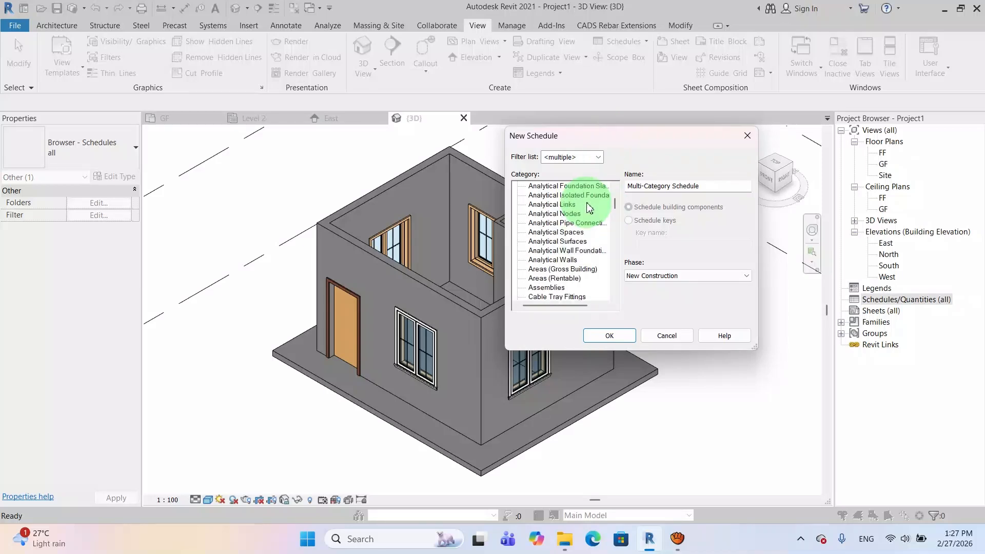
{"action": "left_click", "coordinate": [598, 157]}
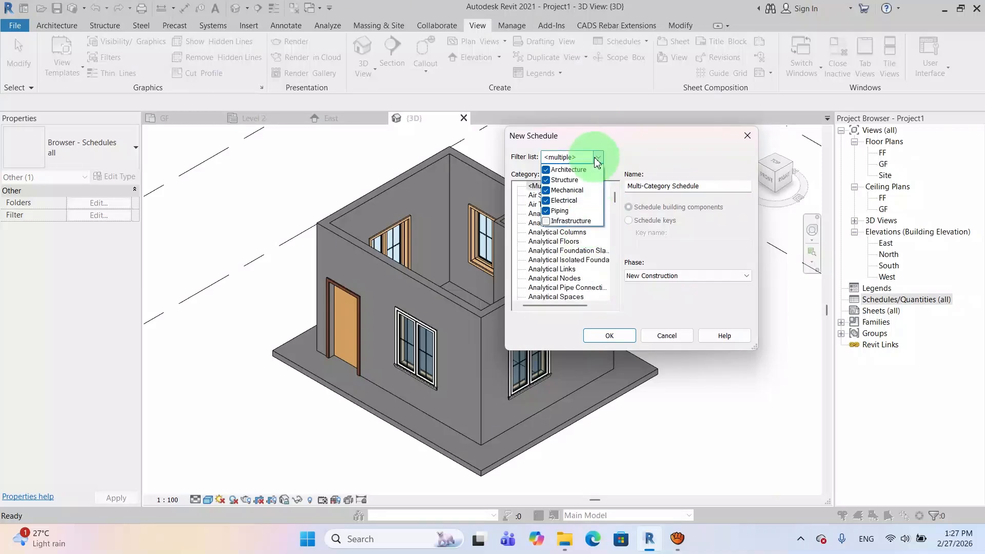
{"action": "left_click", "coordinate": [608, 161]}
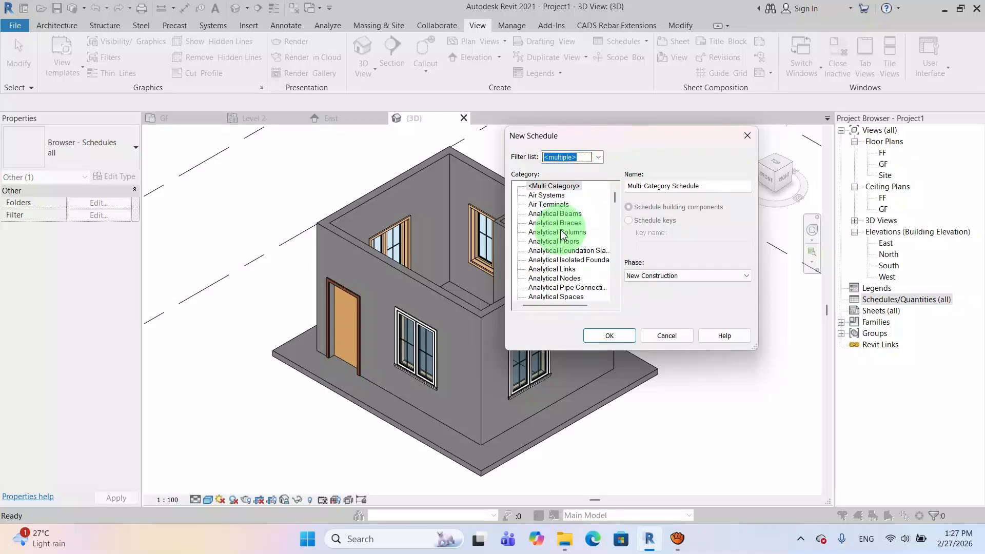
{"action": "scroll", "coordinate": [563, 230], "scroll_direction": "down", "scroll_amount": 2}
{"action": "scroll", "coordinate": [563, 230], "scroll_direction": "down", "scroll_amount": 3}
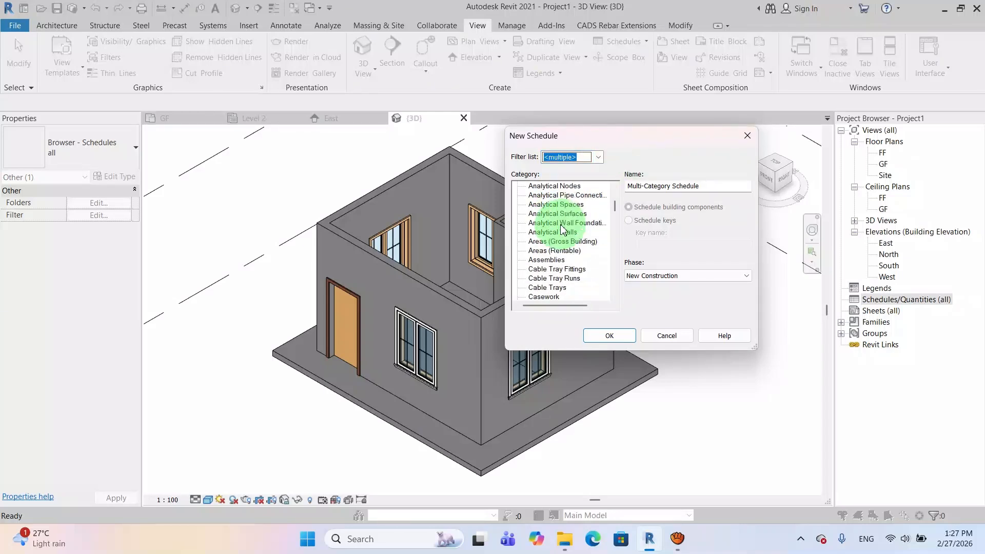
{"action": "scroll", "coordinate": [563, 230], "scroll_direction": "down", "scroll_amount": 6}
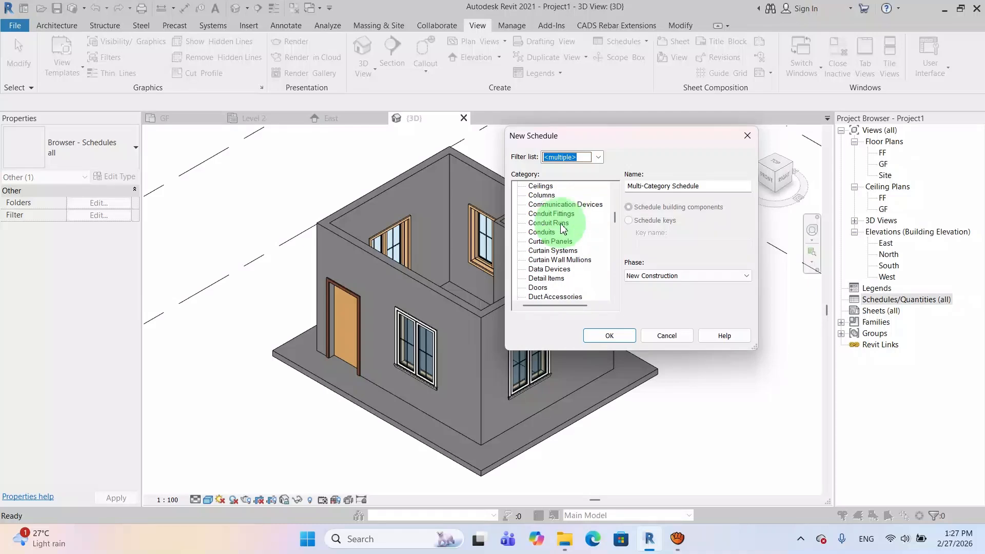
{"action": "left_click_drag", "start_coordinate": [615, 224], "coordinate": [624, 285]}
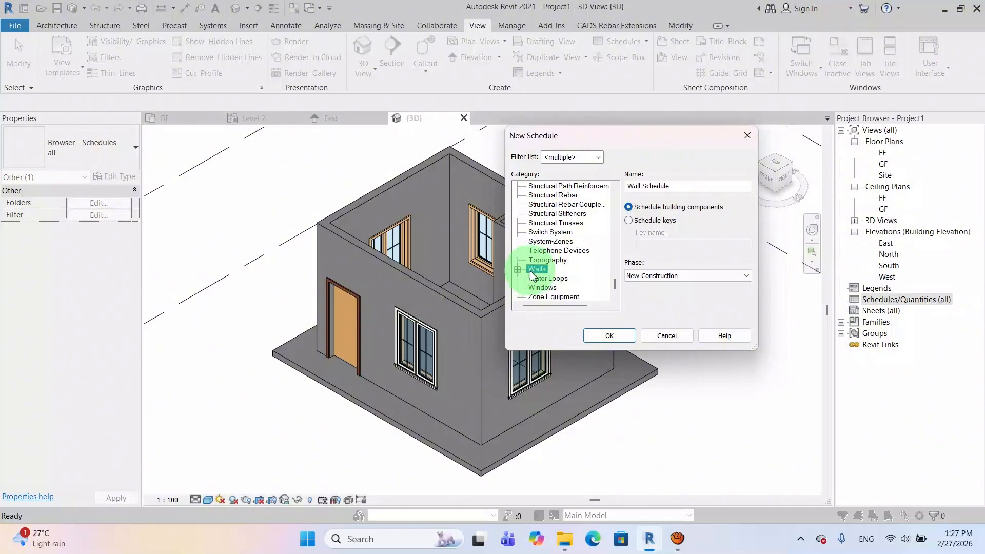
- Confirm the Walls schedule and add the Family and Type, Count and Cost fields
{"action": "left_click", "coordinate": [615, 340]}
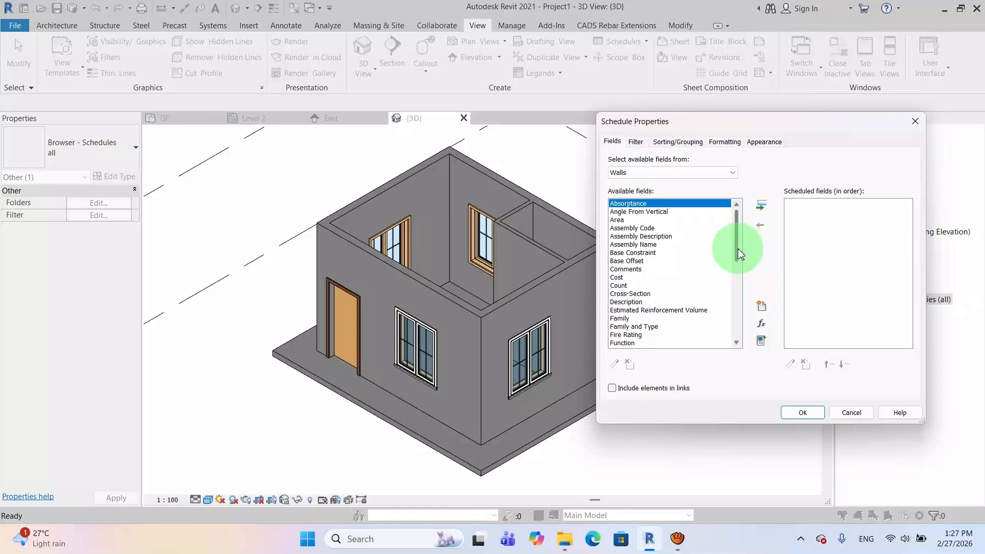
{"action": "left_click_drag", "start_coordinate": [738, 237], "coordinate": [734, 267]}
{"action": "left_click", "coordinate": [645, 236]}
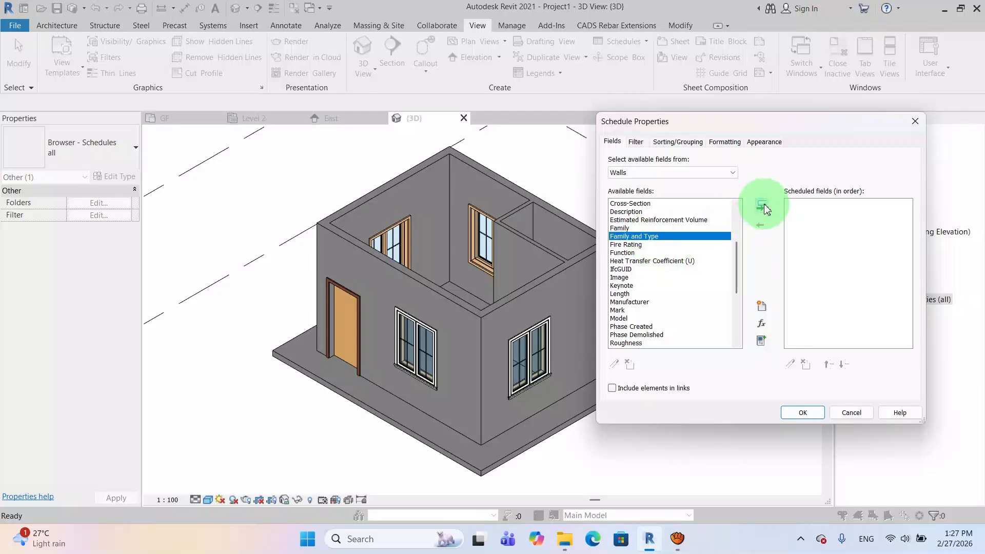
{"action": "left_click", "coordinate": [761, 205]}
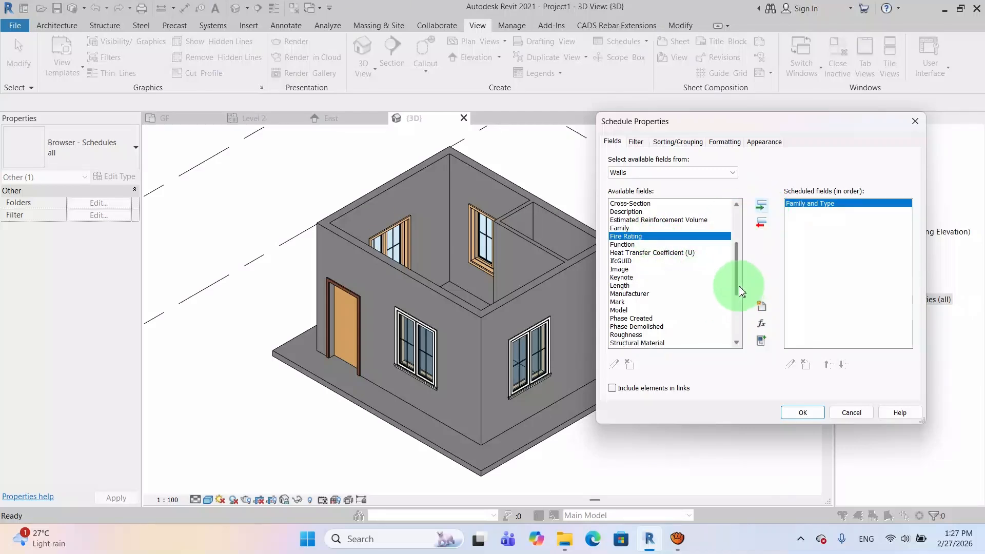
{"action": "left_click_drag", "start_coordinate": [740, 290], "coordinate": [741, 267]}
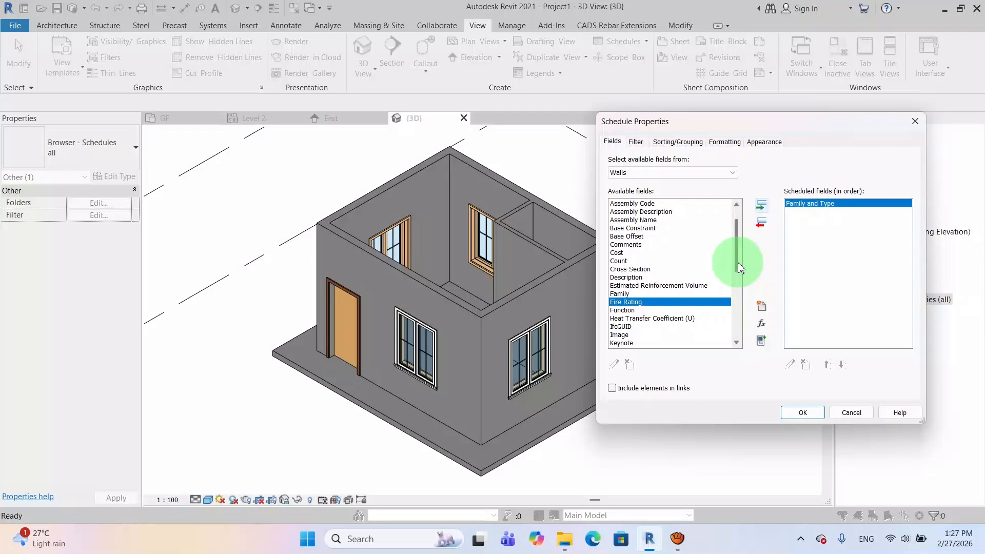
{"action": "left_click", "coordinate": [673, 261]}
{"action": "left_click", "coordinate": [761, 206]}
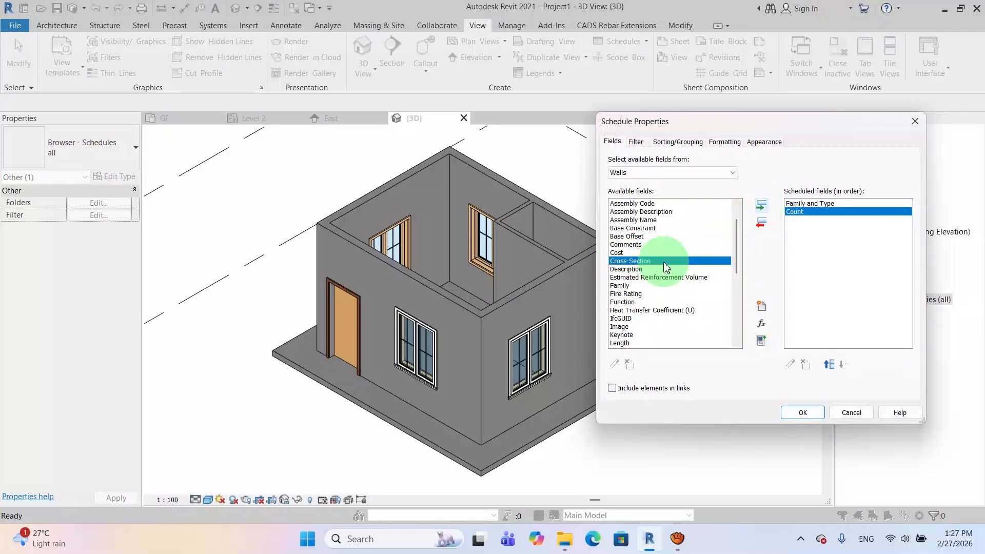
{"action": "left_click", "coordinate": [622, 253]}
{"action": "left_click", "coordinate": [761, 206]}
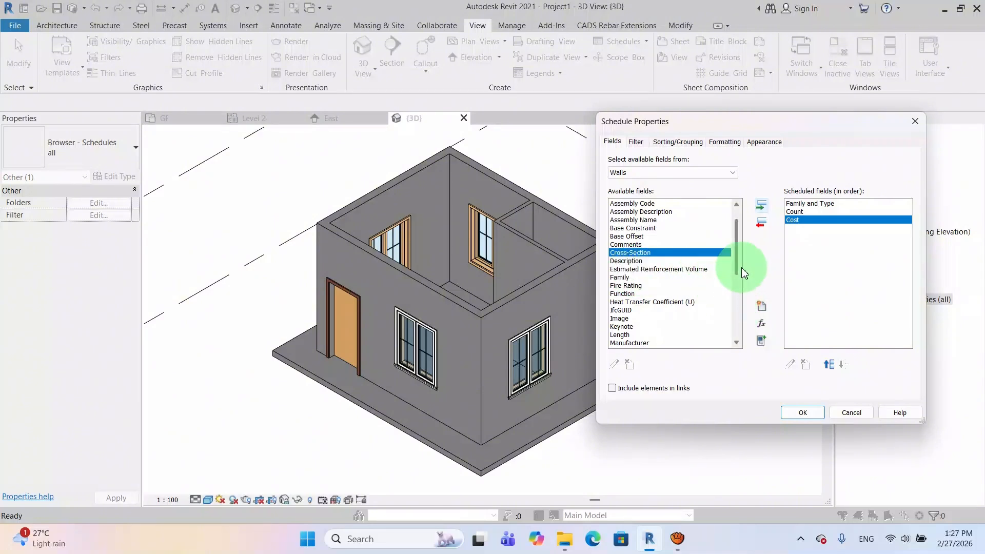
- Add the Top Constraint and Base Constraint fields to the schedule
{"action": "scroll", "coordinate": [742, 272], "scroll_direction": "down", "scroll_amount": 3}
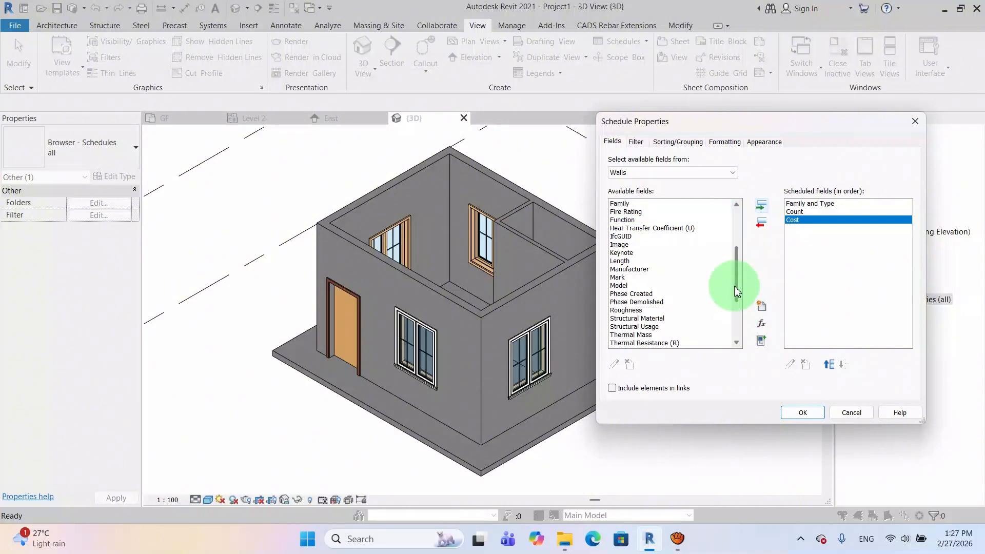
{"action": "left_click_drag", "start_coordinate": [737, 291], "coordinate": [737, 322]}
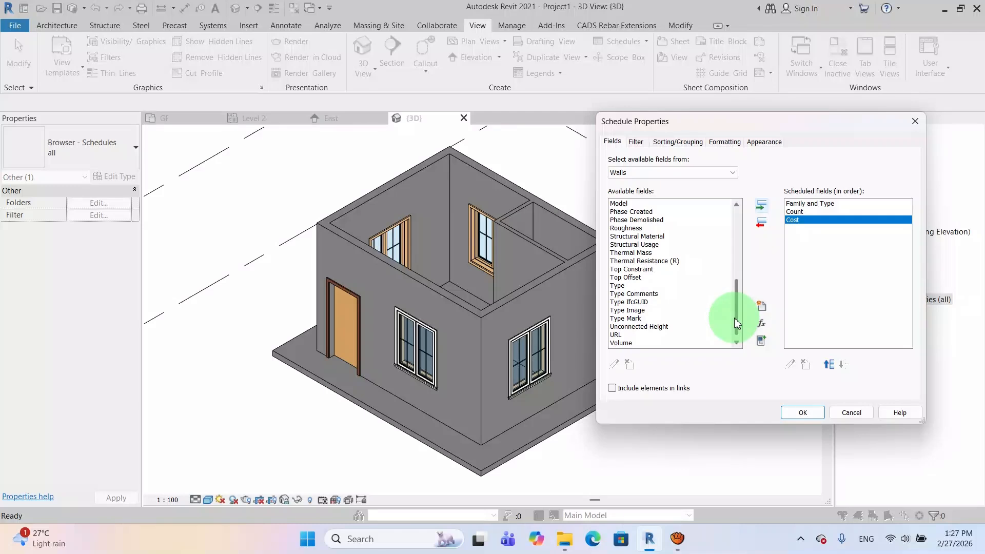
{"action": "left_click", "coordinate": [641, 269]}
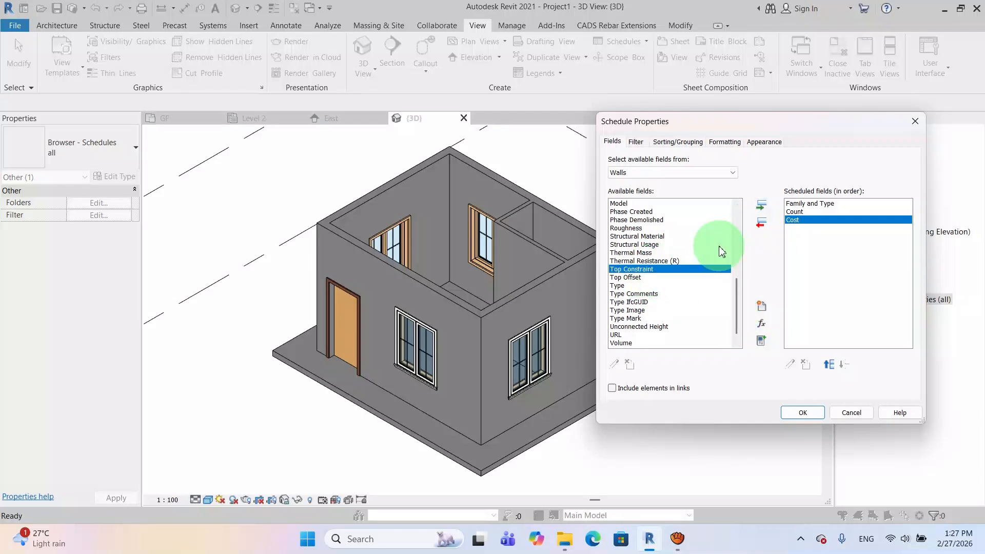
{"action": "left_click", "coordinate": [762, 206]}
{"action": "mouse_move", "coordinate": [740, 299]}
{"action": "left_mouse_down"}
{"action": "mouse_move", "coordinate": [739, 313]}
{"action": "mouse_move", "coordinate": [734, 244]}
{"action": "left_mouse_up"}
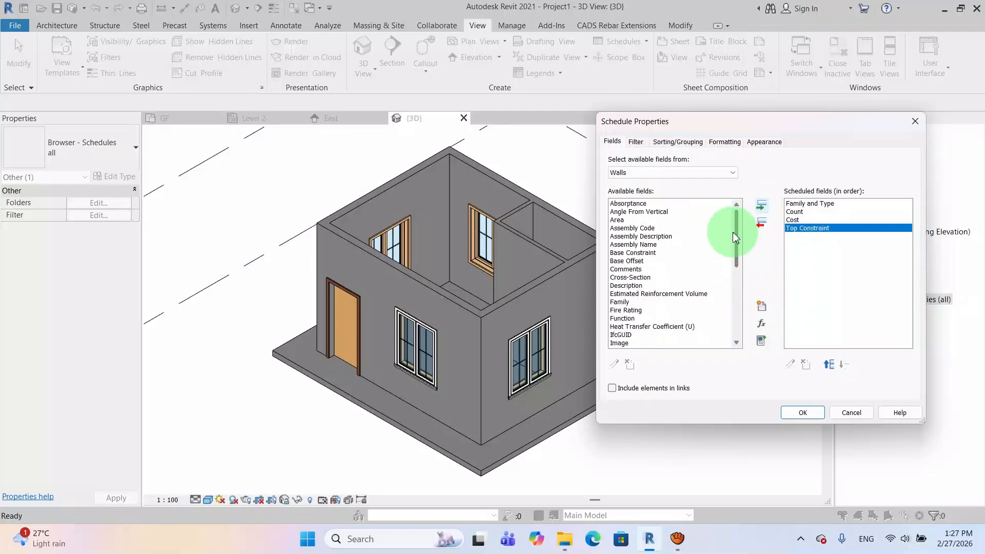
{"action": "left_click", "coordinate": [657, 254]}
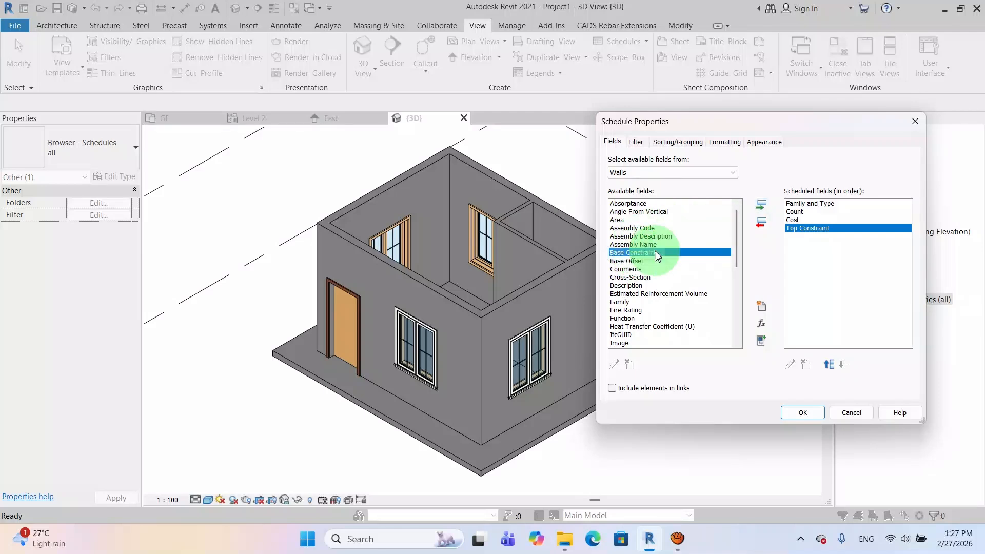
{"action": "left_click", "coordinate": [761, 206]}
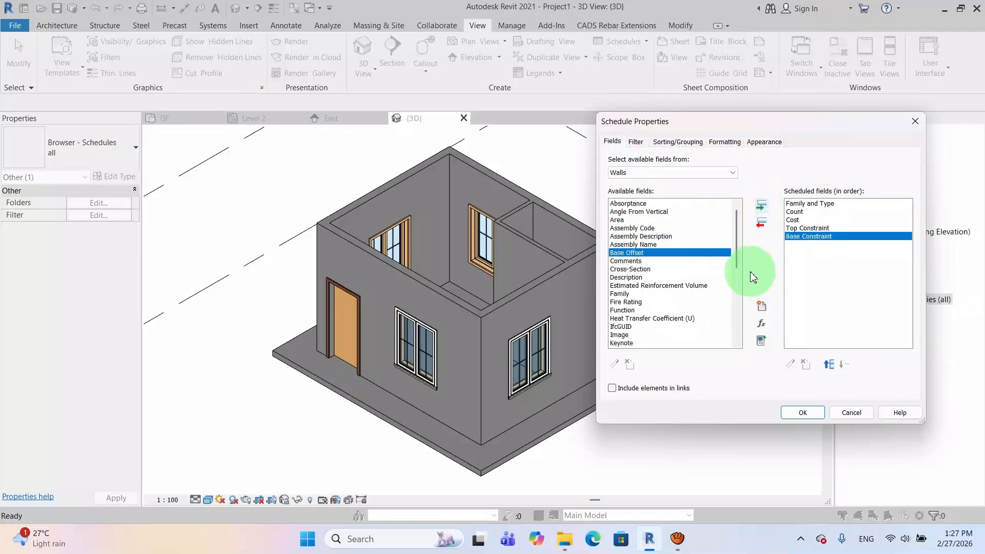
{"action": "mouse_move", "coordinate": [739, 253]}
{"action": "left_mouse_down"}
{"action": "mouse_move", "coordinate": [740, 346]}
{"action": "mouse_move", "coordinate": [731, 243]}
{"action": "mouse_move", "coordinate": [744, 268]}
{"action": "left_mouse_up"}
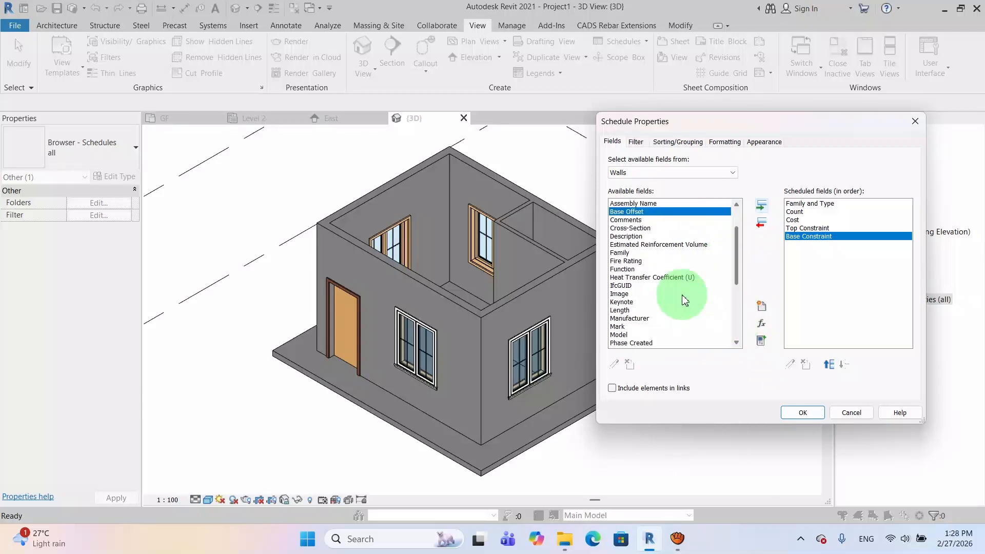
- Add the Image field and move it up to become the first schedule field
{"action": "left_click", "coordinate": [625, 296]}
{"action": "left_click", "coordinate": [762, 206]}
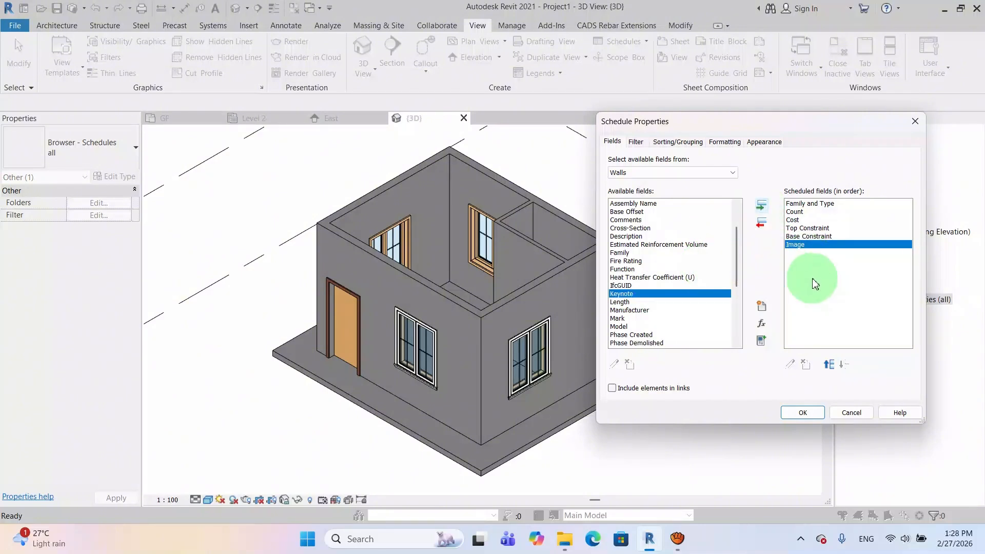
{"action": "left_click", "coordinate": [830, 365]}
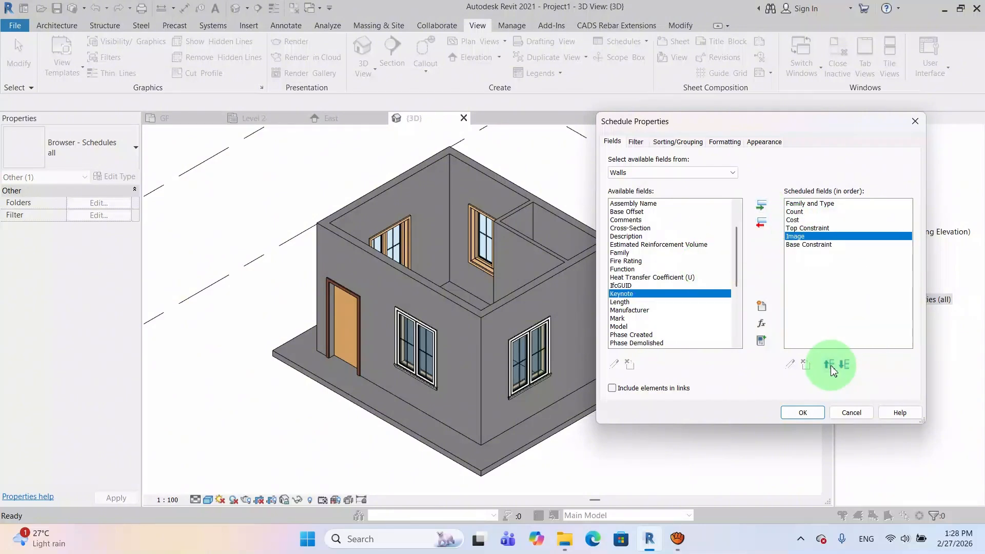
{"action": "left_click", "coordinate": [830, 366]}
{"action": "left_click", "coordinate": [830, 366]}
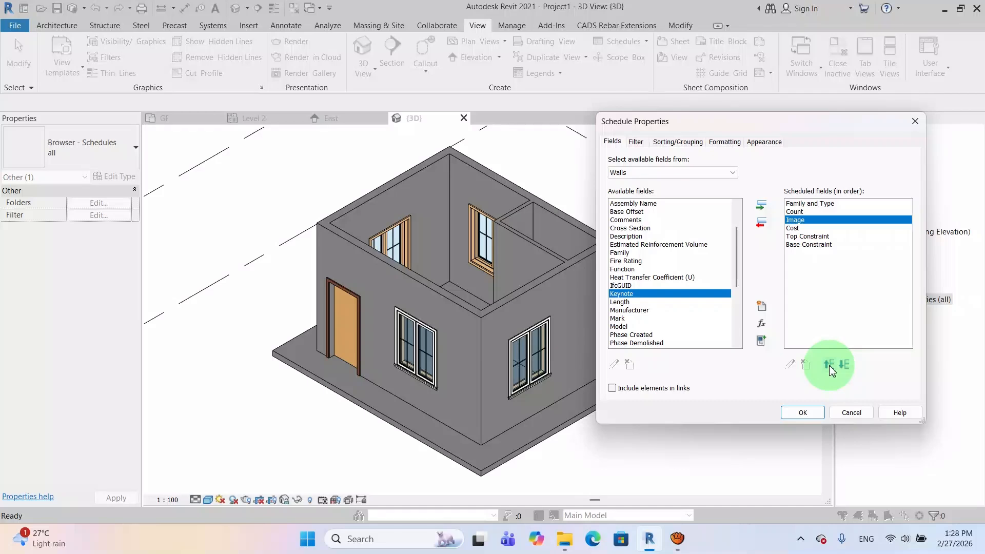
{"action": "left_click", "coordinate": [830, 366]}
{"action": "left_click", "coordinate": [830, 366]}
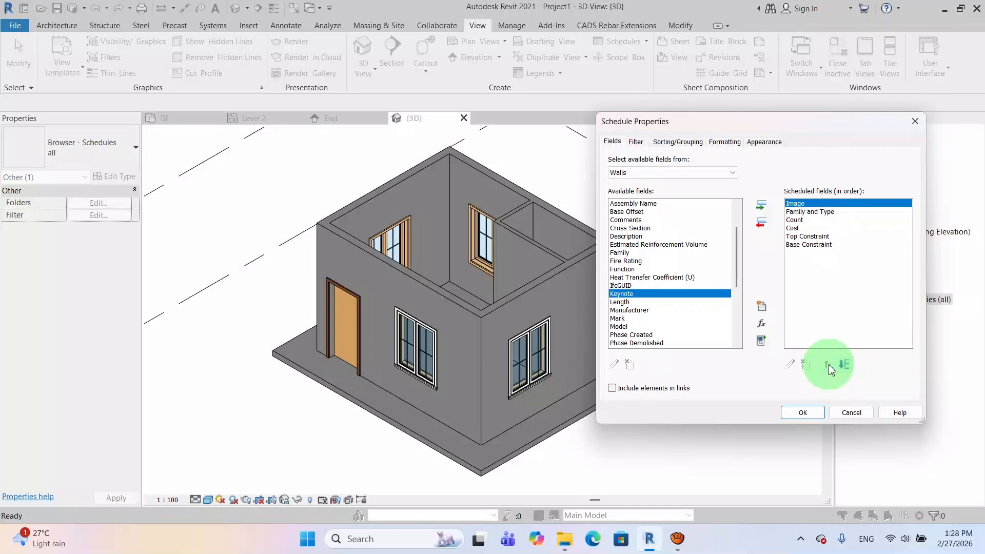
- Move Top Constraint and Base Constraint above Cost so Cost sits last
{"action": "left_click", "coordinate": [808, 212]}
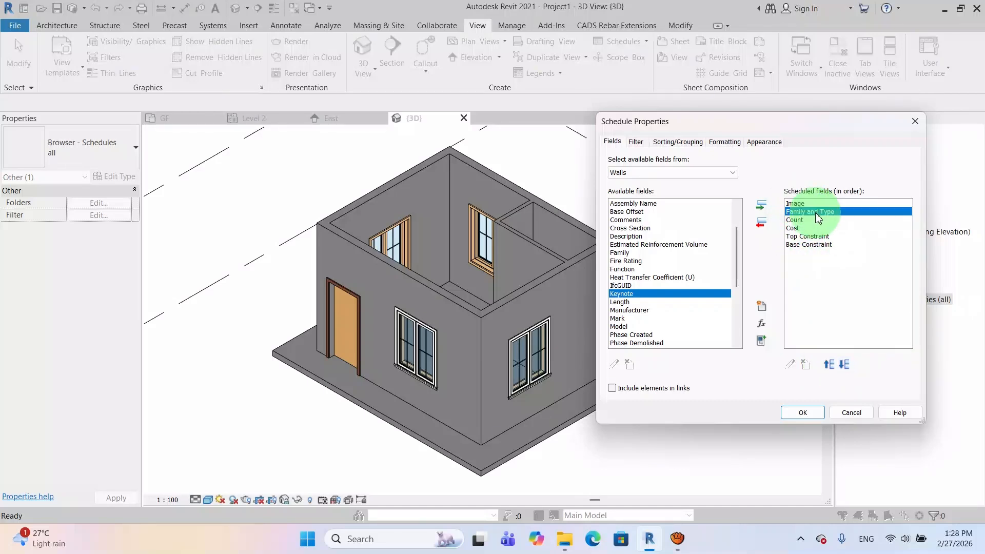
{"action": "left_click", "coordinate": [796, 227]}
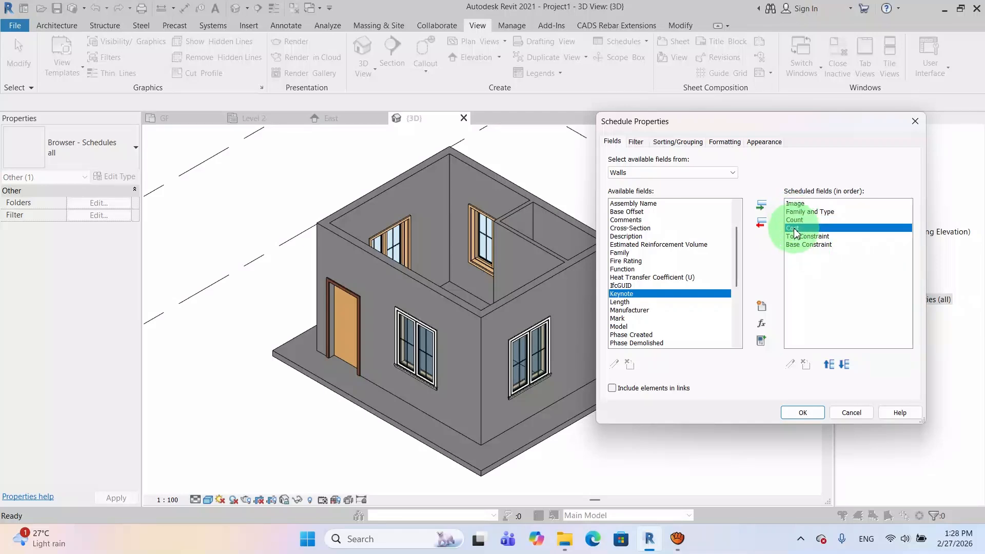
{"action": "left_click", "coordinate": [807, 237]}
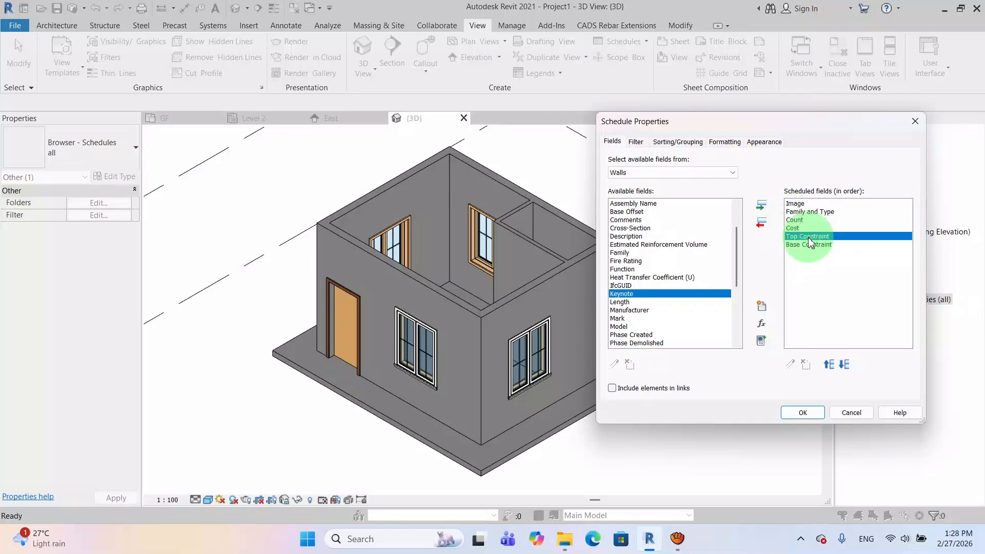
{"action": "left_click", "coordinate": [830, 365]}
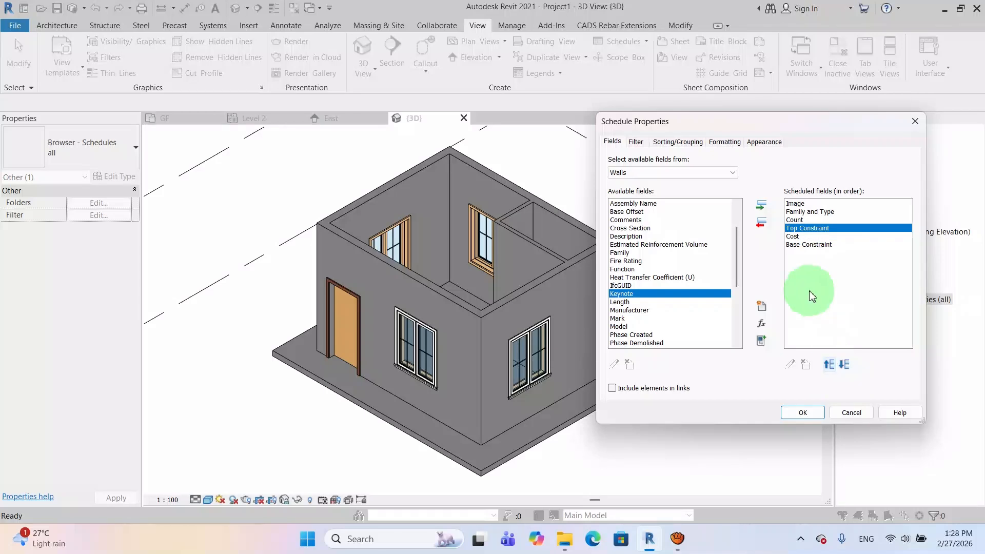
{"action": "left_click", "coordinate": [803, 245]}
{"action": "left_click", "coordinate": [831, 365]}
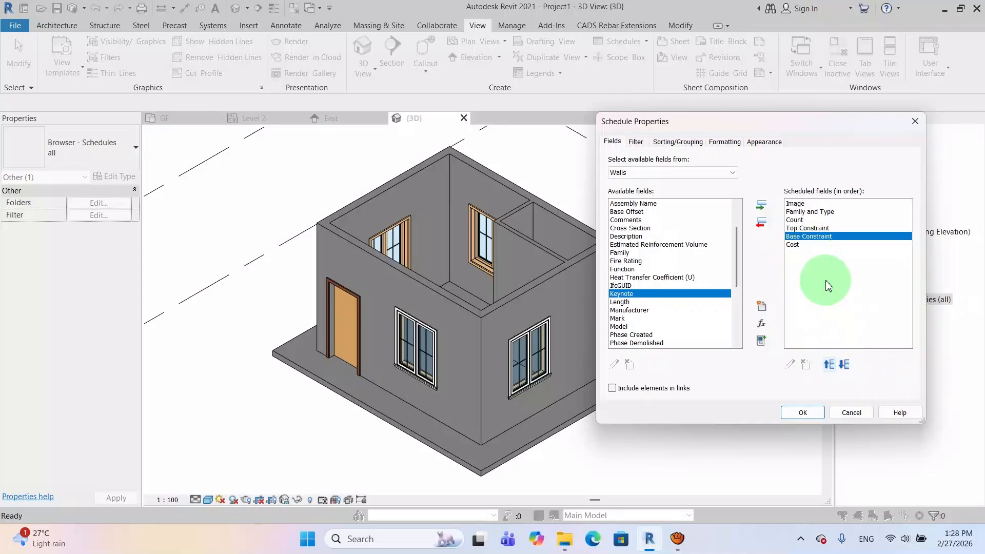
{"action": "left_click", "coordinate": [822, 260]}
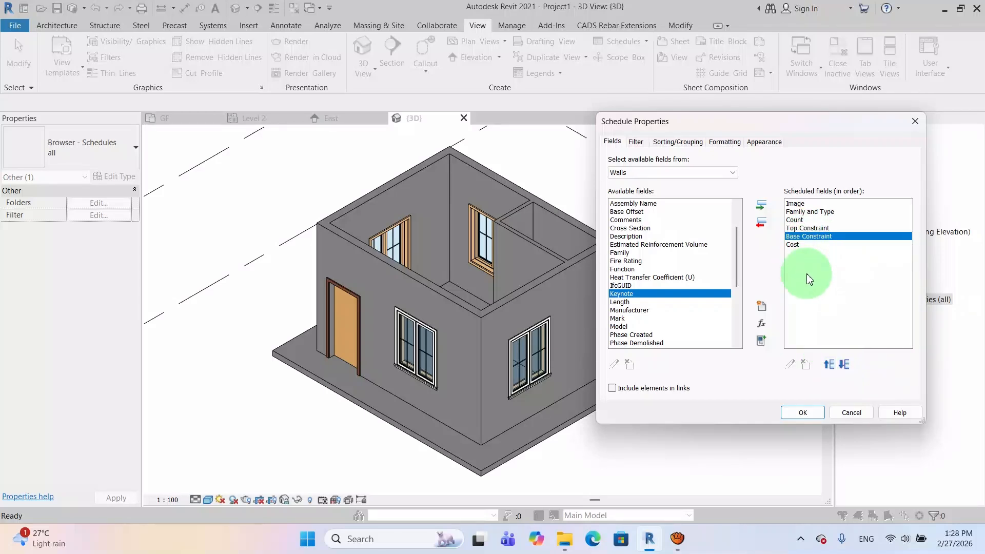
{"action": "left_click", "coordinate": [797, 246]}
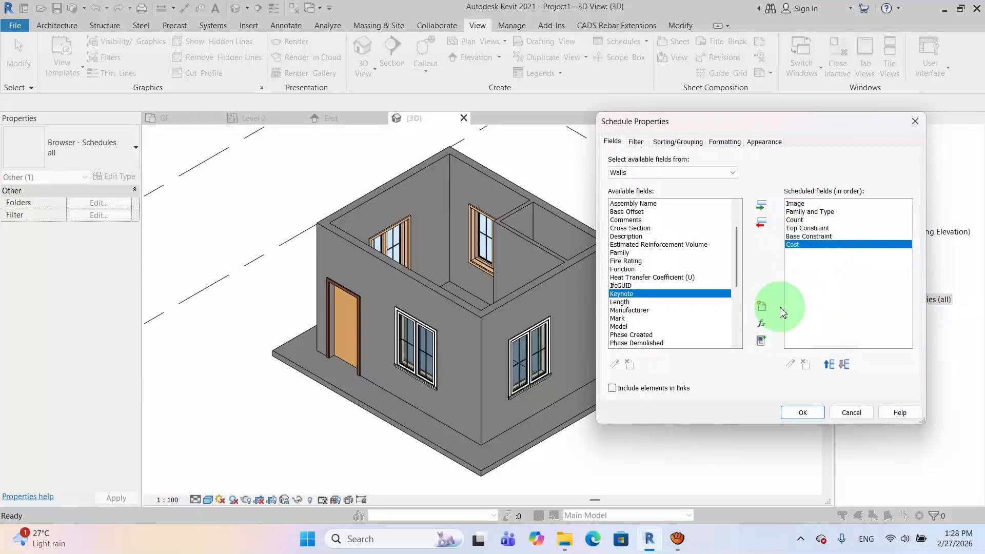
- Create a Total Cost calculated field, then add Area and move it above Total Cost and Cost
{"action": "left_click", "coordinate": [762, 325]}
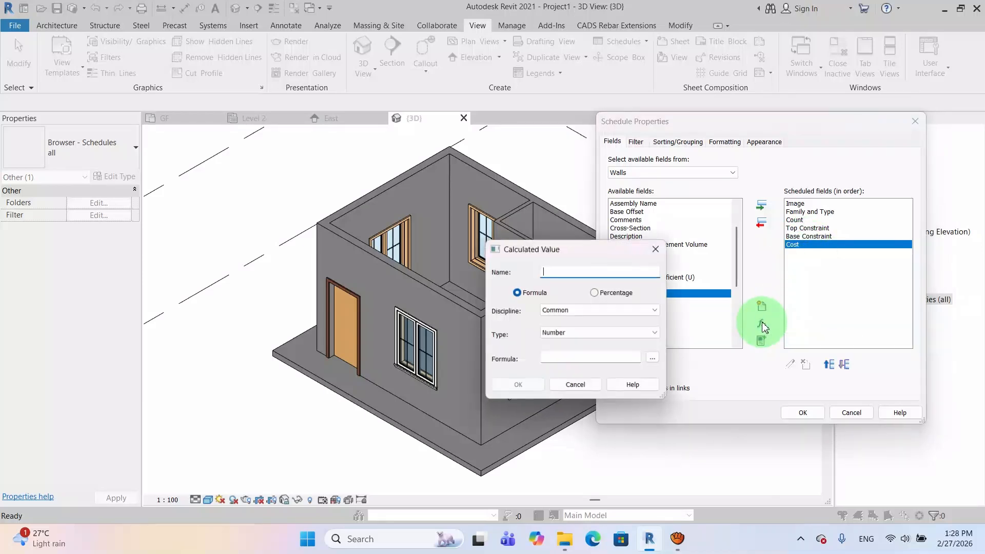
{"action": "type", "text": "Total Cost"}
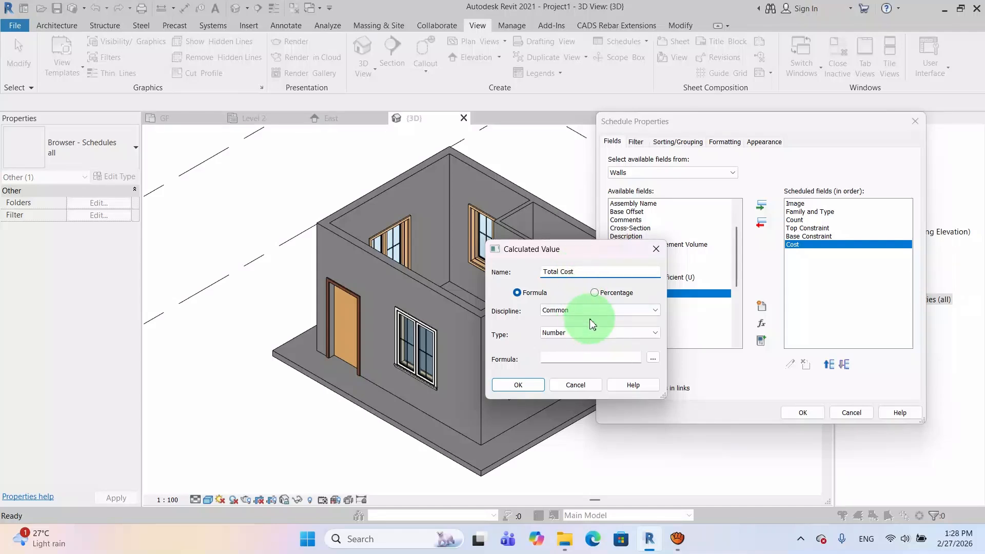
{"action": "left_click", "coordinate": [519, 385]}
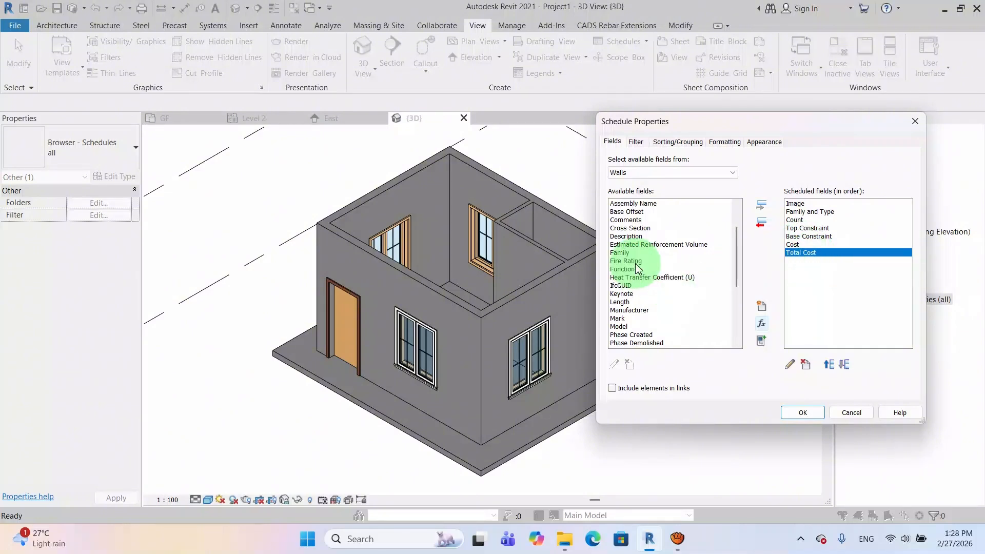
{"action": "scroll", "coordinate": [636, 265], "scroll_direction": "up", "scroll_amount": 2}
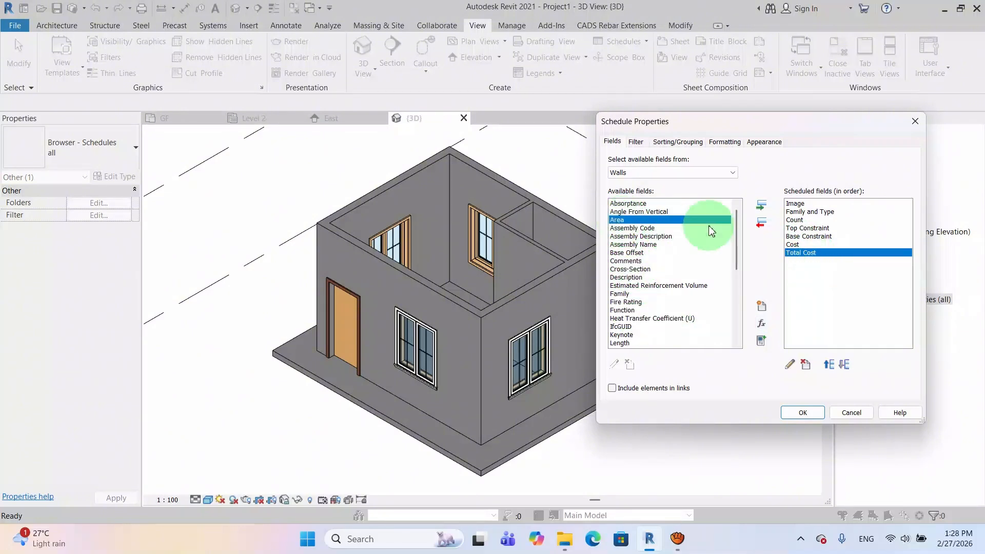
{"action": "left_click", "coordinate": [762, 207]}
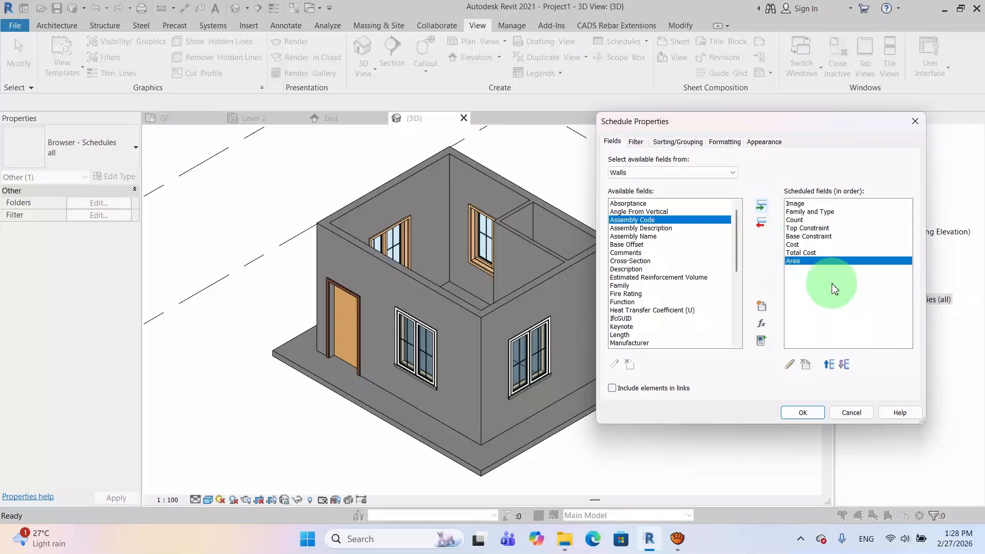
{"action": "left_click", "coordinate": [830, 365]}
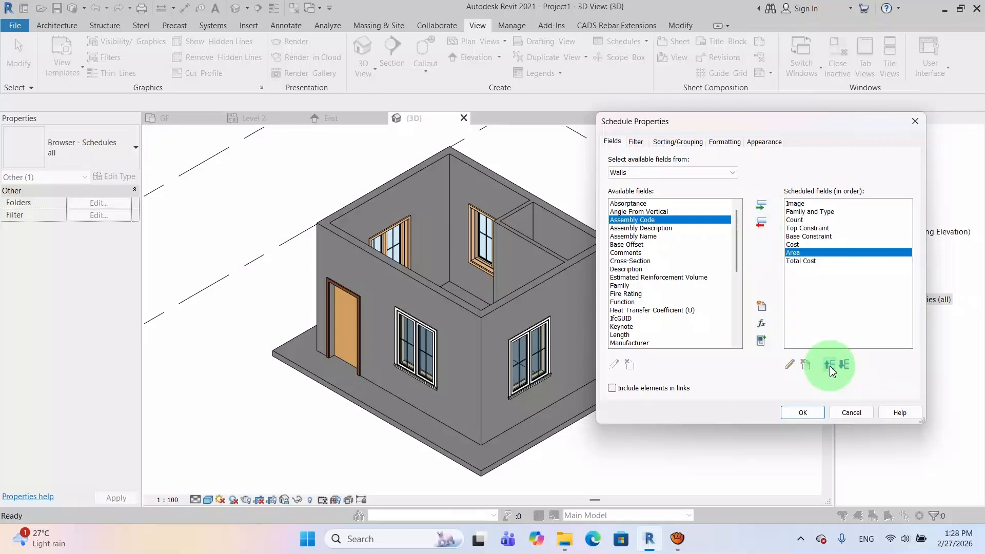
{"action": "left_click", "coordinate": [830, 366]}
- Reopen Total Cost's formula and cancel it unchanged, then delete the Total Cost field
{"action": "left_click", "coordinate": [803, 262]}
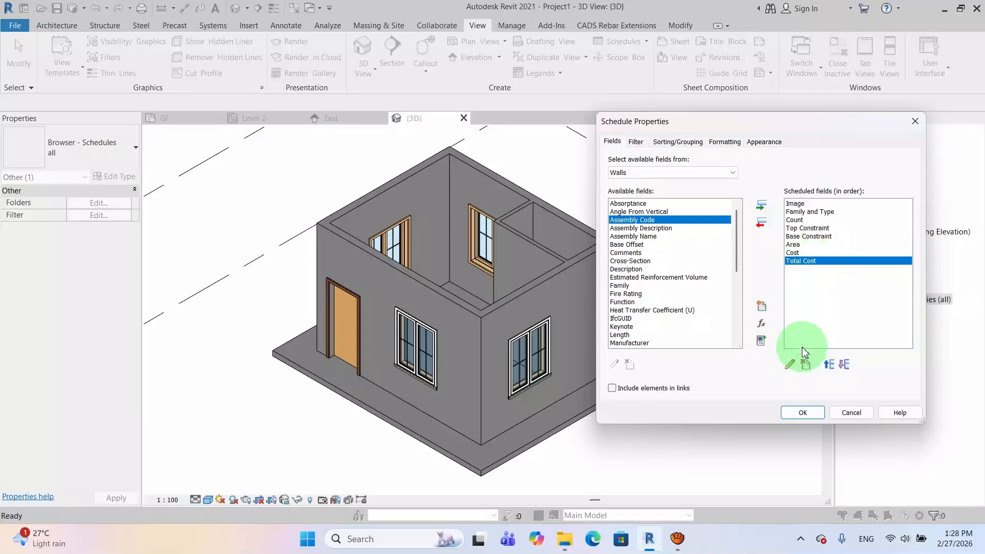
{"action": "left_click", "coordinate": [790, 364]}
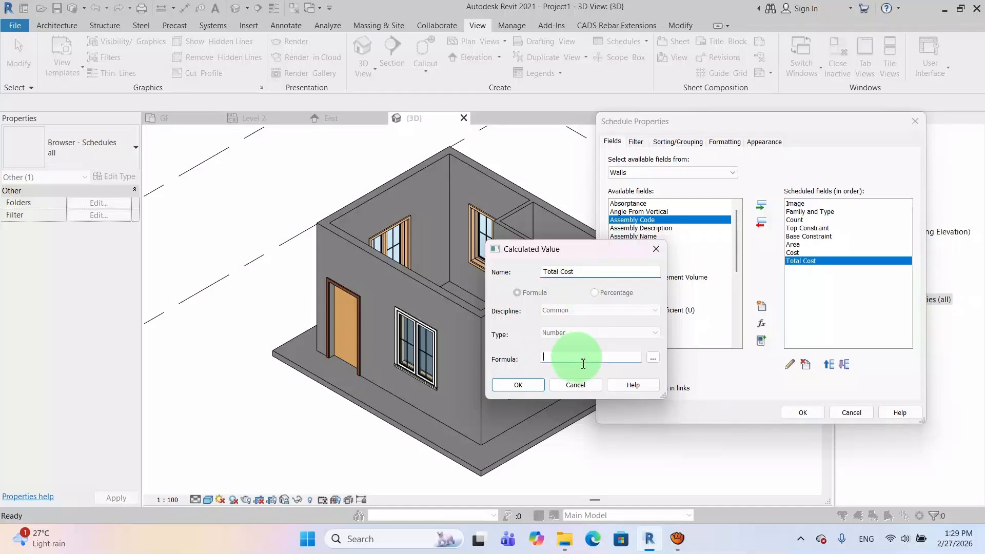
{"action": "left_click", "coordinate": [657, 249]}
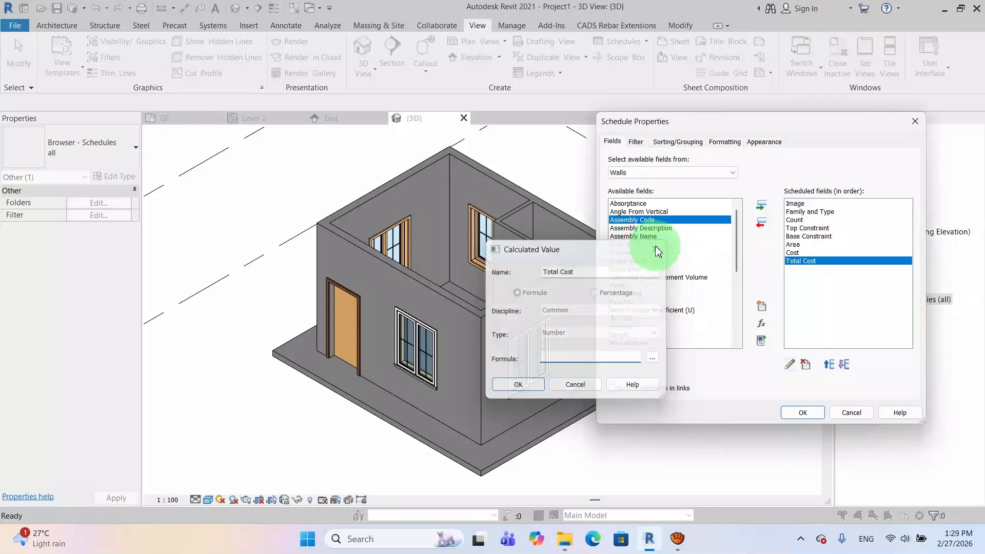
{"action": "left_click", "coordinate": [762, 324]}
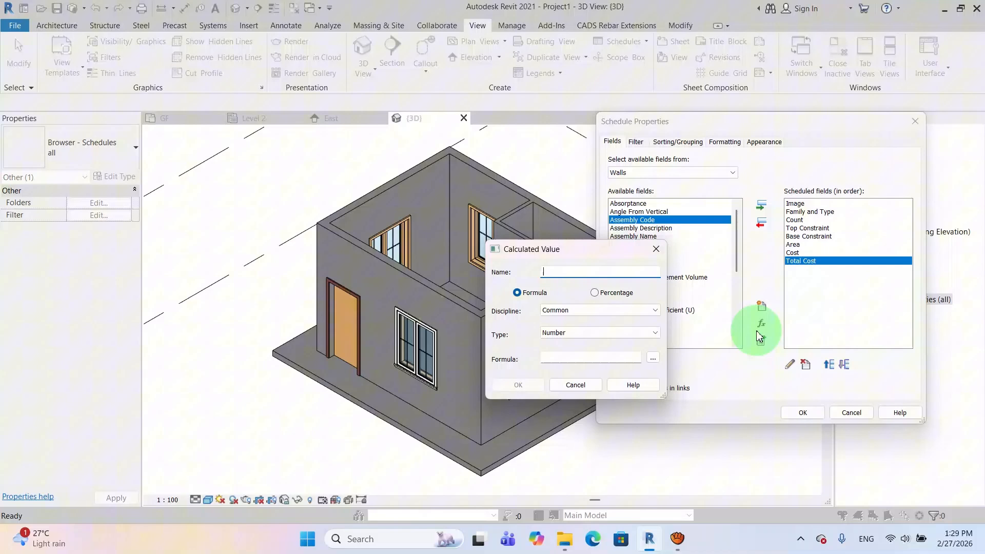
{"action": "left_click", "coordinate": [657, 250]}
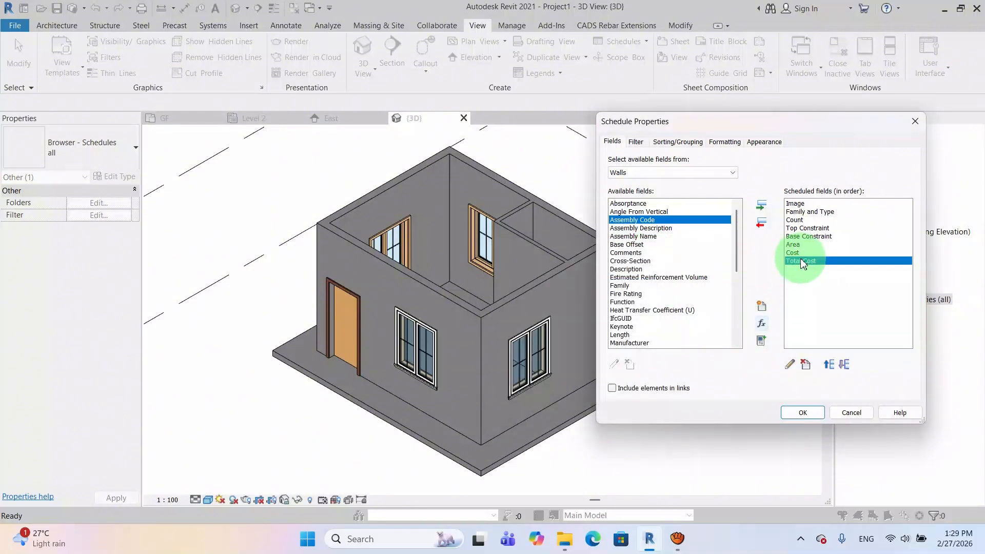
{"action": "left_click", "coordinate": [808, 365]}
- Confirm deleting the old Total Cost and start a new Total Cost calculated value of type Area
{"action": "left_click", "coordinate": [578, 276]}
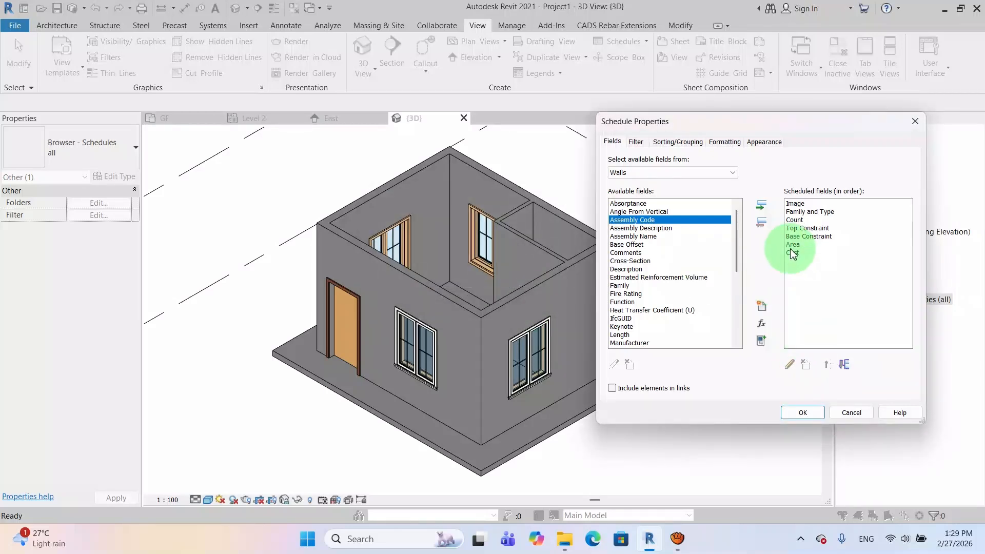
{"action": "left_click", "coordinate": [762, 324]}
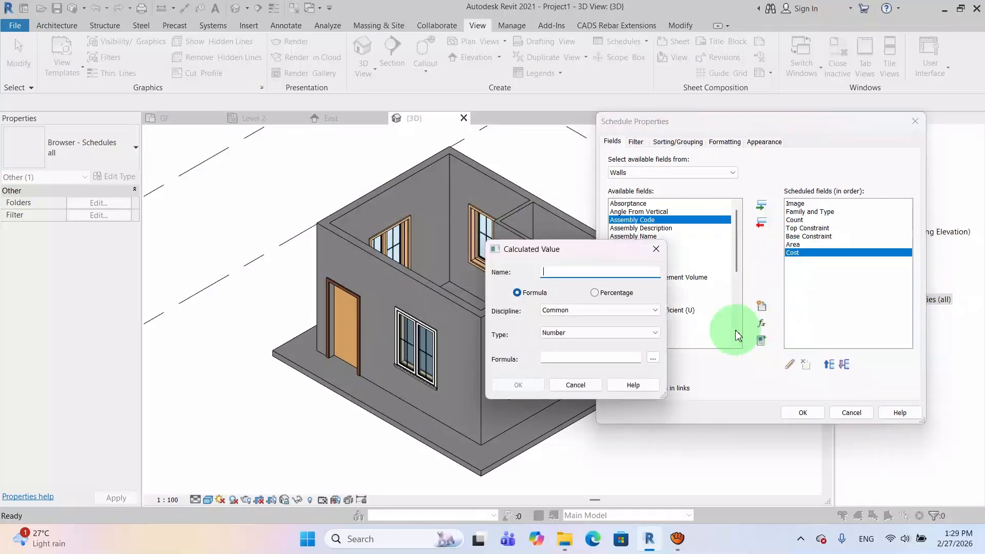
{"action": "type", "text": "Total Cost"}
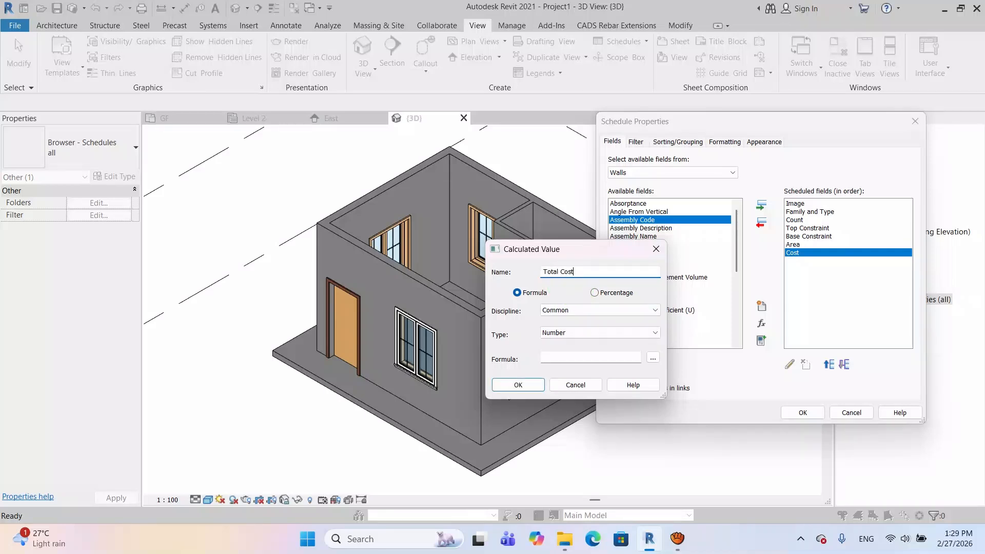
{"action": "left_click", "coordinate": [611, 334]}
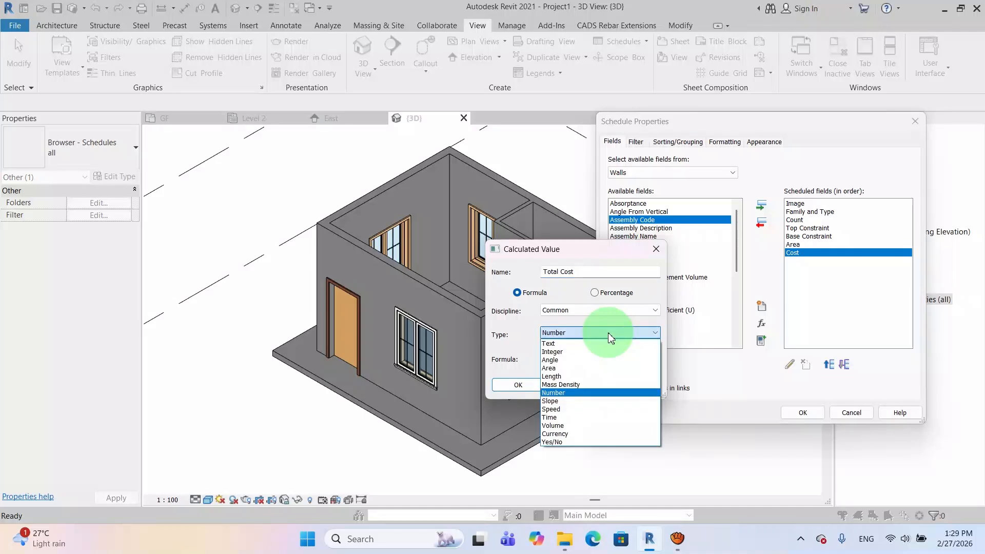
{"action": "left_click", "coordinate": [588, 368]}
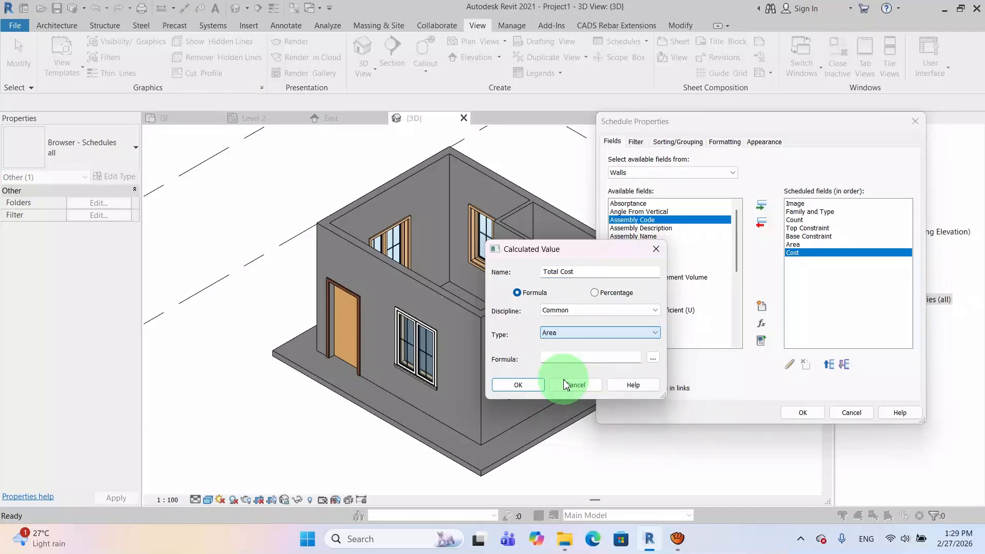
- Build the formula Area*Cost from the field picker and apply the field changes
{"action": "left_click", "coordinate": [653, 358]}
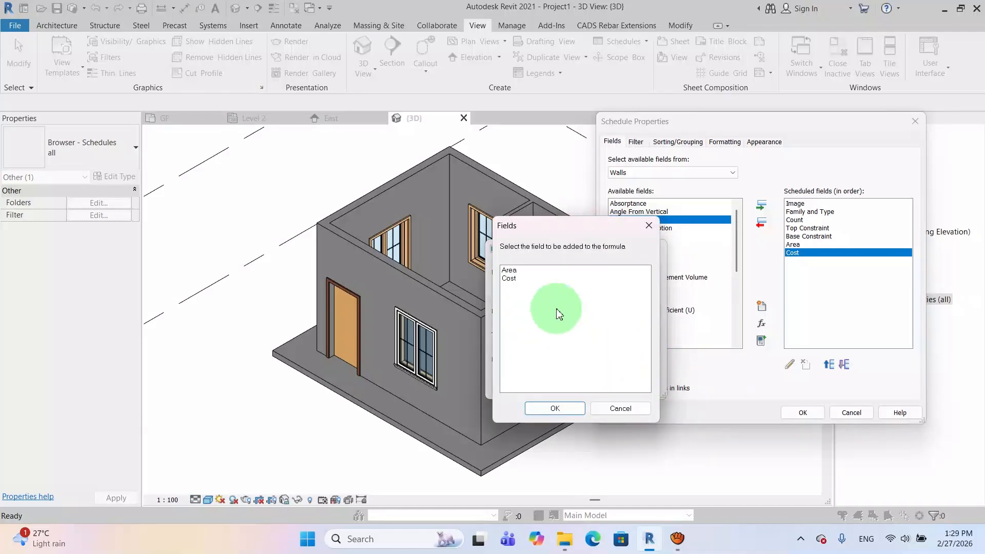
{"action": "left_click", "coordinate": [514, 272]}
{"action": "left_click", "coordinate": [555, 409]}
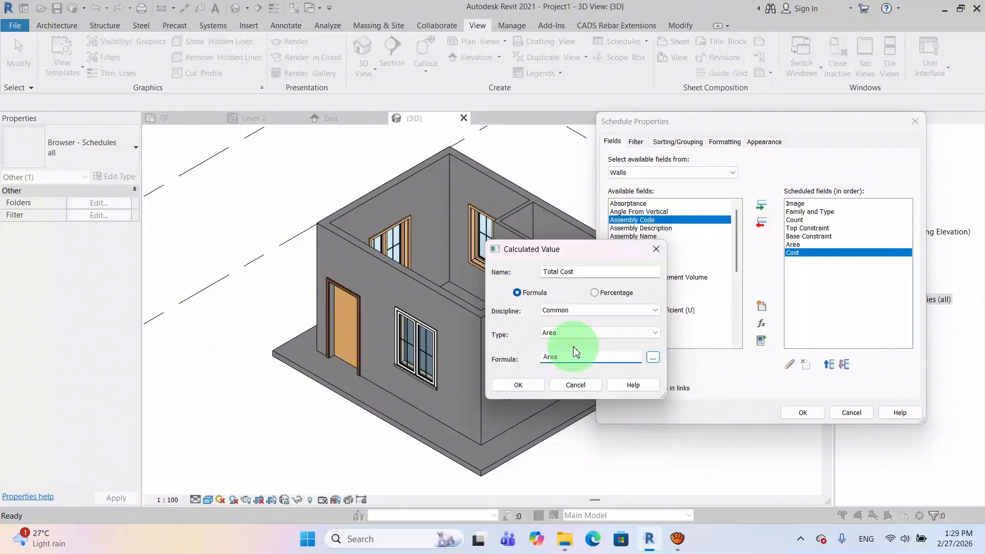
{"action": "type", "text": "*"}
{"action": "left_click", "coordinate": [653, 359]}
{"action": "left_click", "coordinate": [510, 278]}
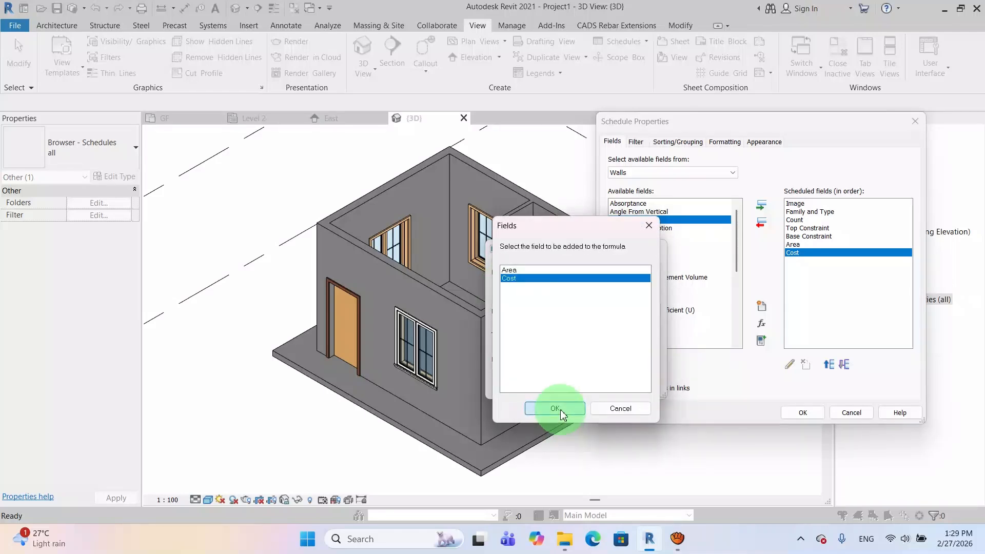
{"action": "left_click", "coordinate": [562, 414]}
{"action": "left_click", "coordinate": [520, 385]}
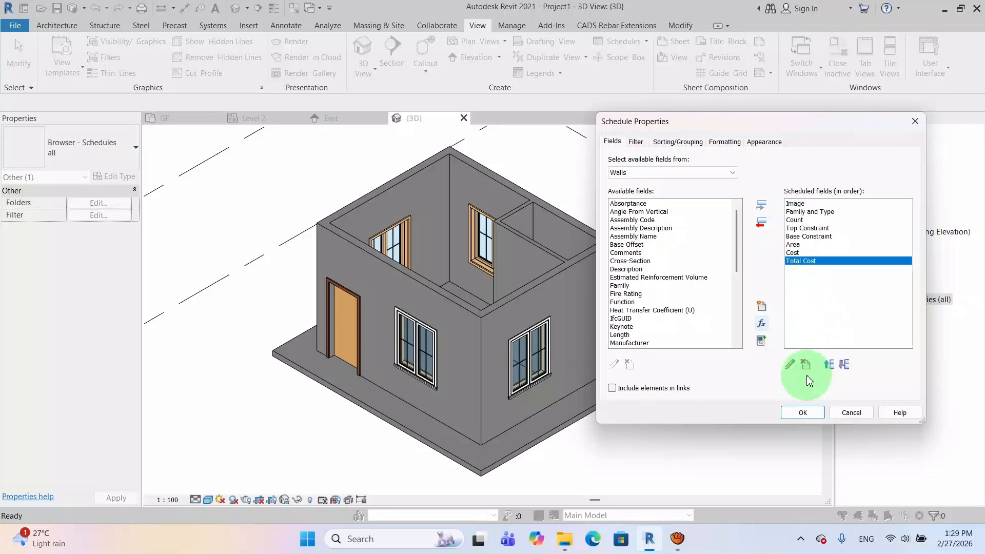
{"action": "left_click", "coordinate": [803, 412]}
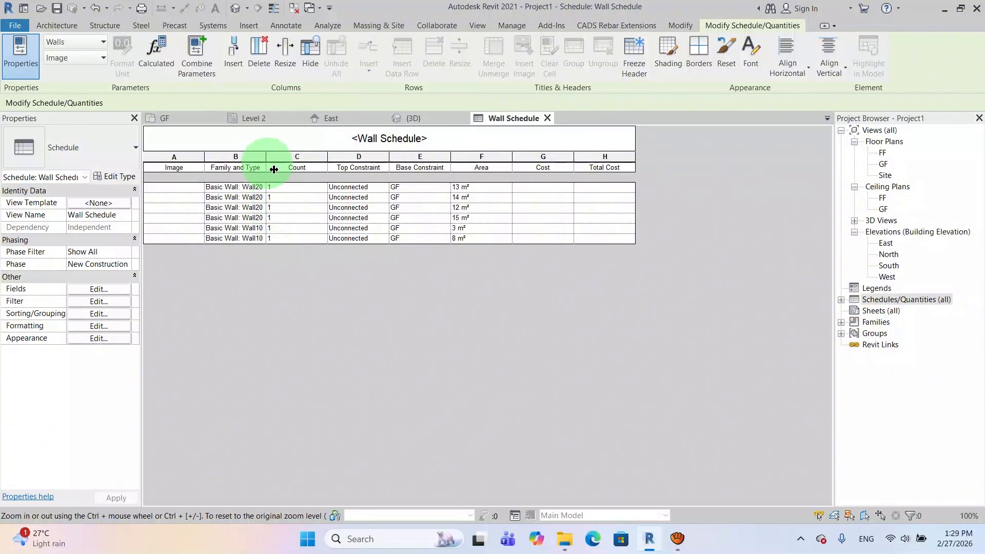
- Widen the Family and Type column and set all six walls' Top Constraint to Up to level: FF
{"action": "left_click_drag", "start_coordinate": [274, 166], "coordinate": [280, 166]}
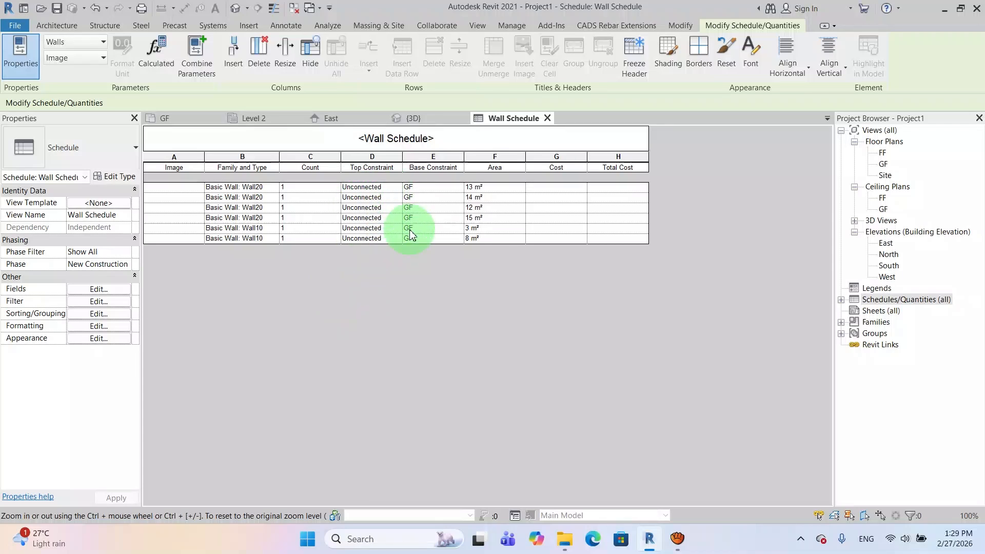
{"action": "left_click", "coordinate": [392, 192]}
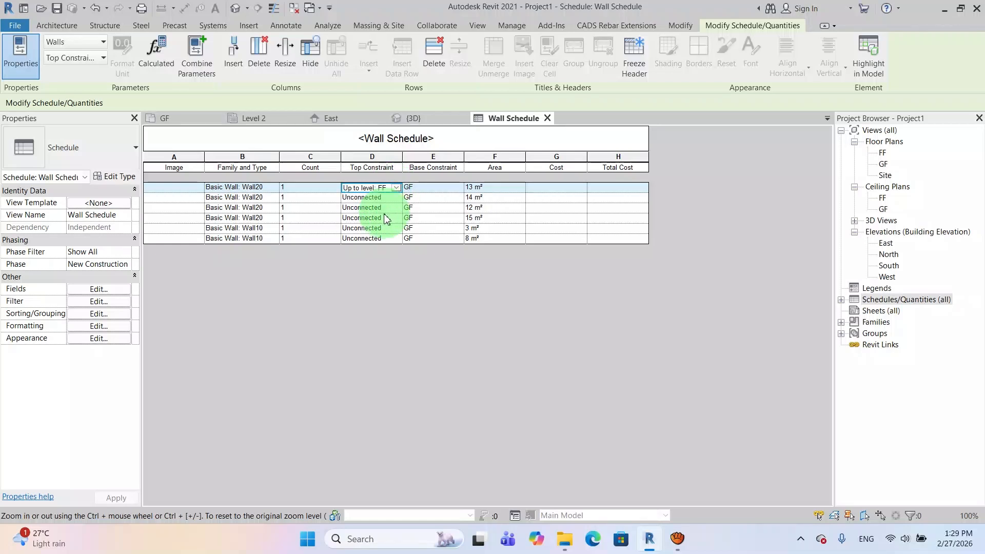
{"action": "left_click", "coordinate": [395, 198]}
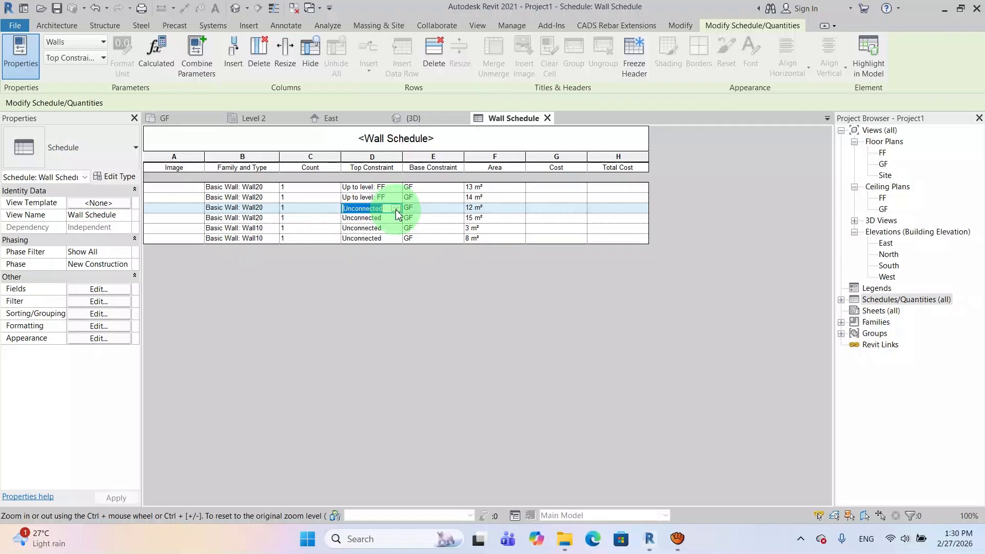
{"action": "left_click", "coordinate": [396, 221]}
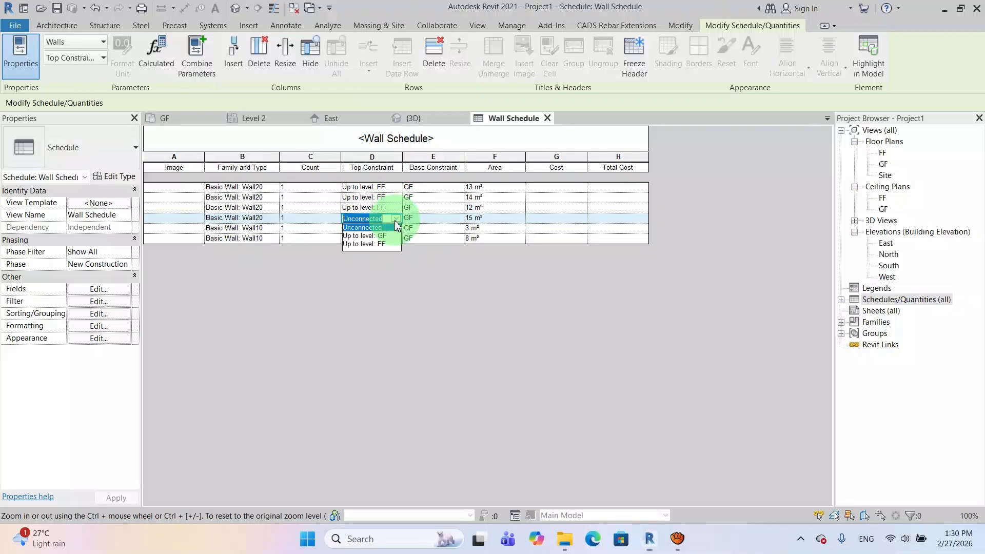
{"action": "left_click", "coordinate": [390, 244]}
{"action": "left_click", "coordinate": [392, 231]}
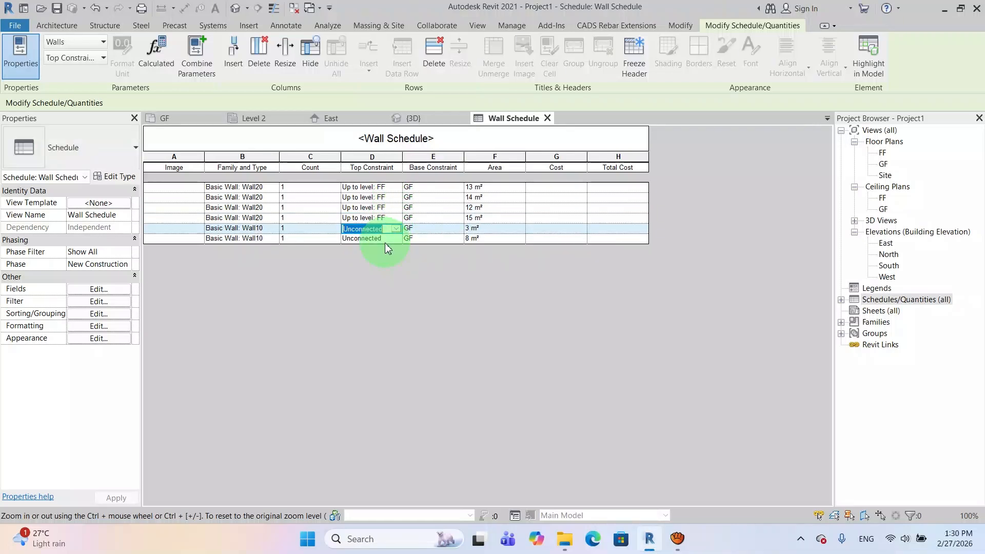
{"action": "left_click", "coordinate": [396, 230]}
{"action": "left_click", "coordinate": [386, 255]}
{"action": "left_click", "coordinate": [392, 239]}
{"action": "left_click", "coordinate": [396, 240]}
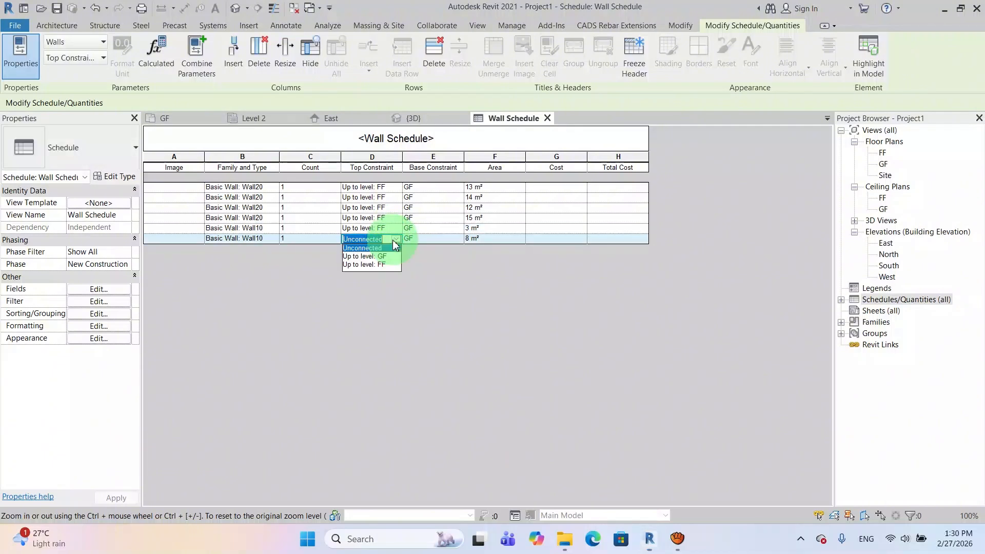
{"action": "left_click", "coordinate": [389, 265]}
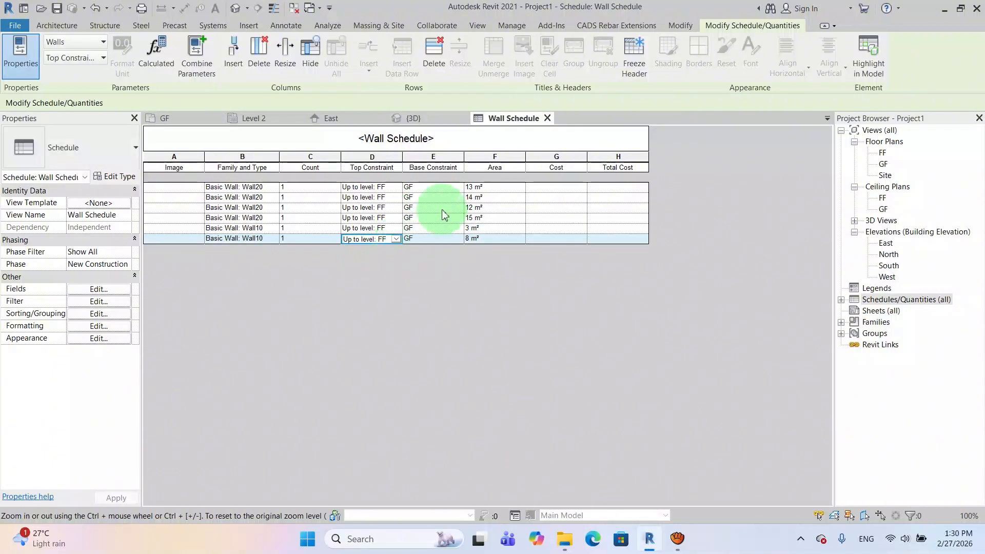
{"action": "left_click", "coordinate": [101, 289]}
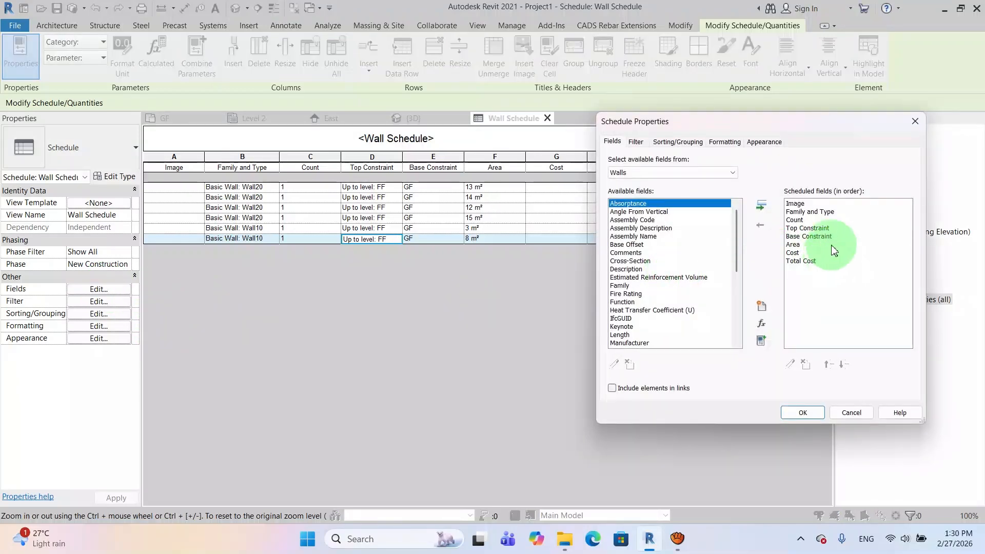
- Move Base Constraint above Top Constraint in the field order and apply it
{"action": "left_click", "coordinate": [806, 229]}
{"action": "left_click", "coordinate": [808, 236]}
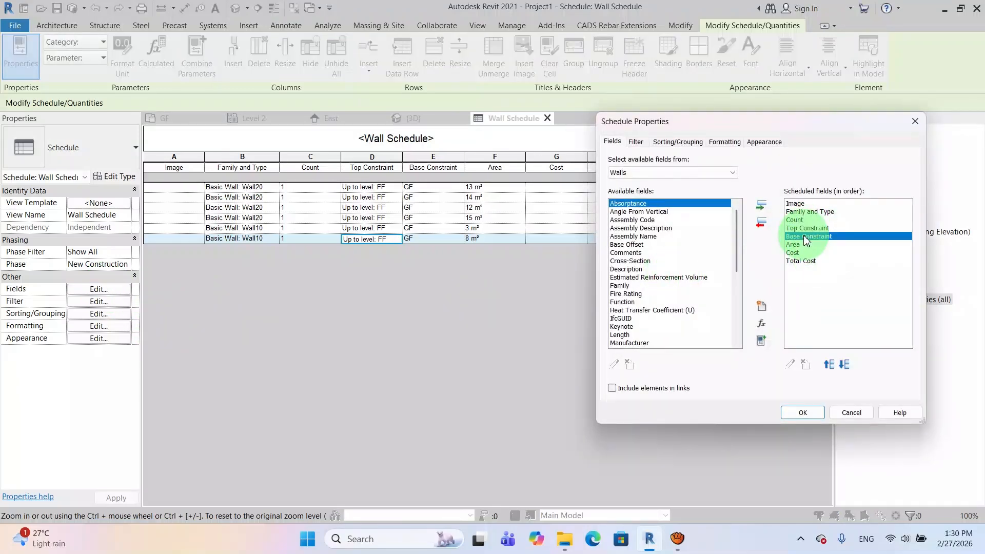
{"action": "left_click", "coordinate": [829, 365]}
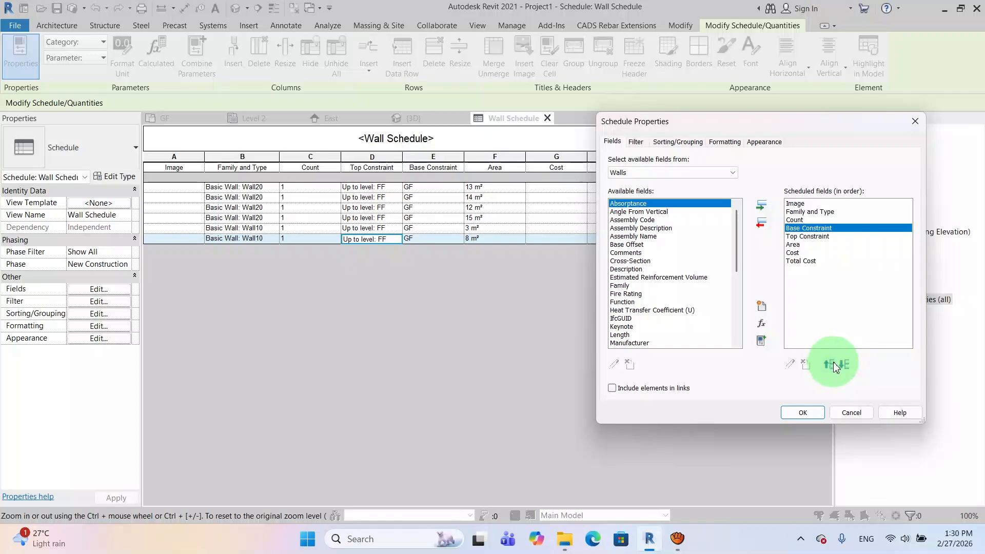
{"action": "left_click", "coordinate": [803, 412]}
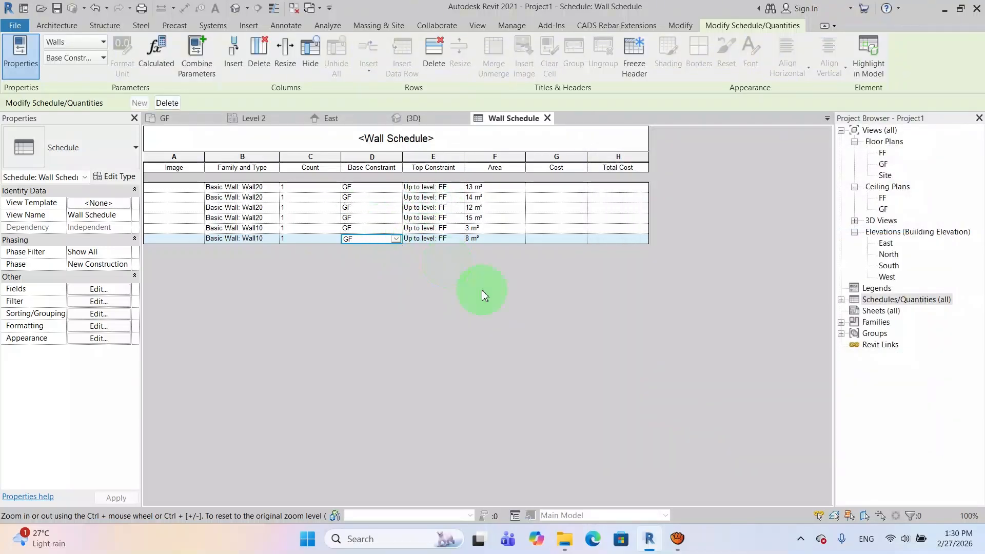
- Set the Count column's alignment to Center in the Formatting settings
{"action": "left_click_drag", "start_coordinate": [308, 190], "coordinate": [307, 235]}
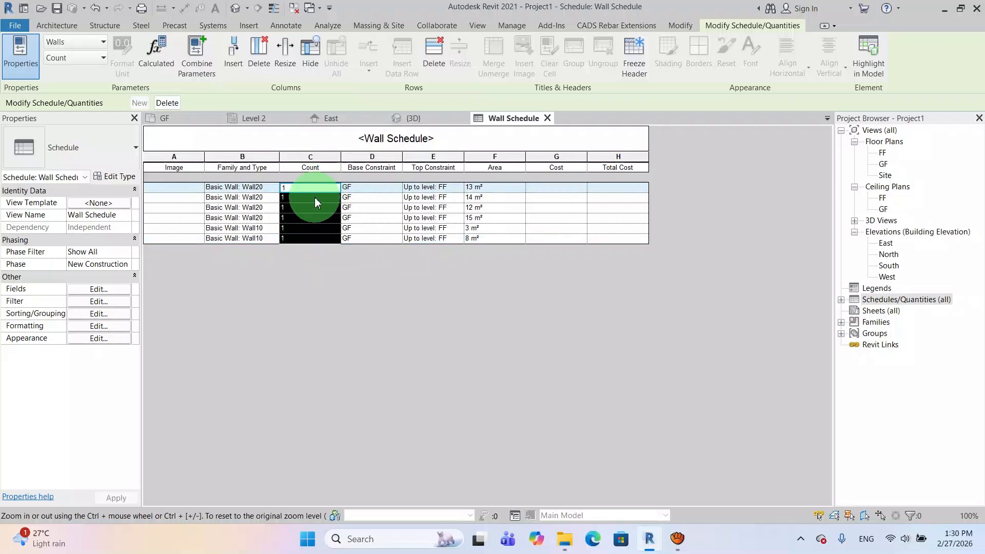
{"action": "left_click", "coordinate": [97, 290]}
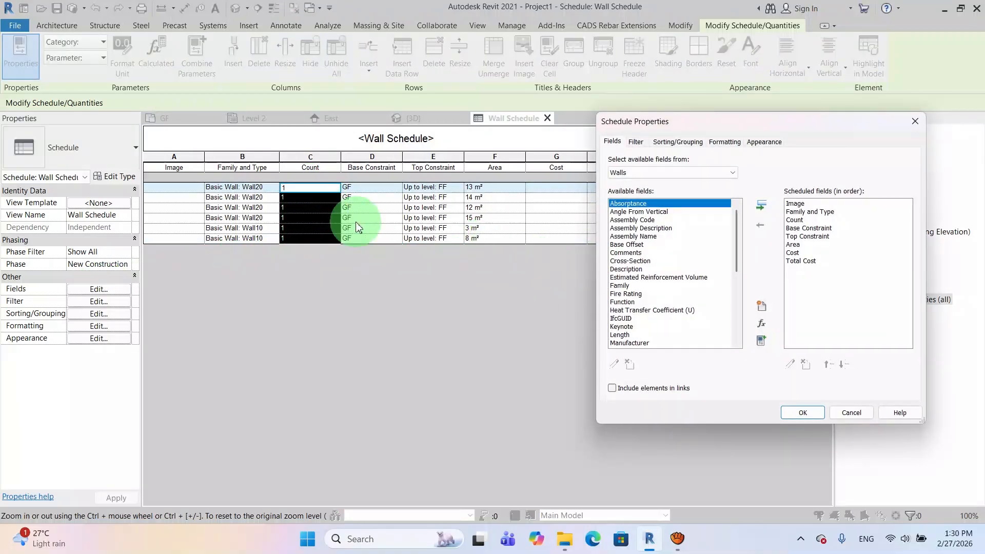
{"action": "left_click", "coordinate": [678, 142]}
{"action": "left_click", "coordinate": [722, 144]}
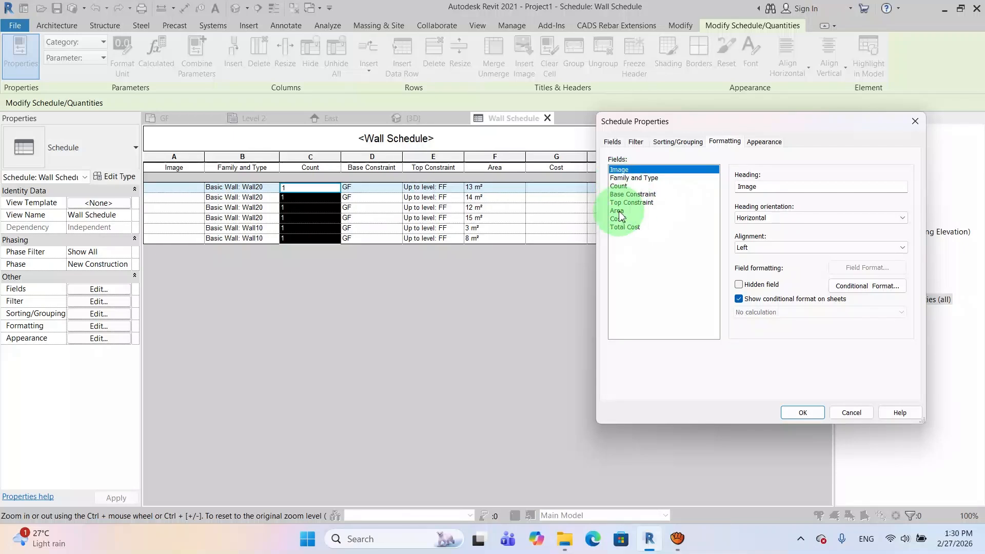
{"action": "left_click", "coordinate": [619, 187]}
{"action": "left_click", "coordinate": [773, 248]}
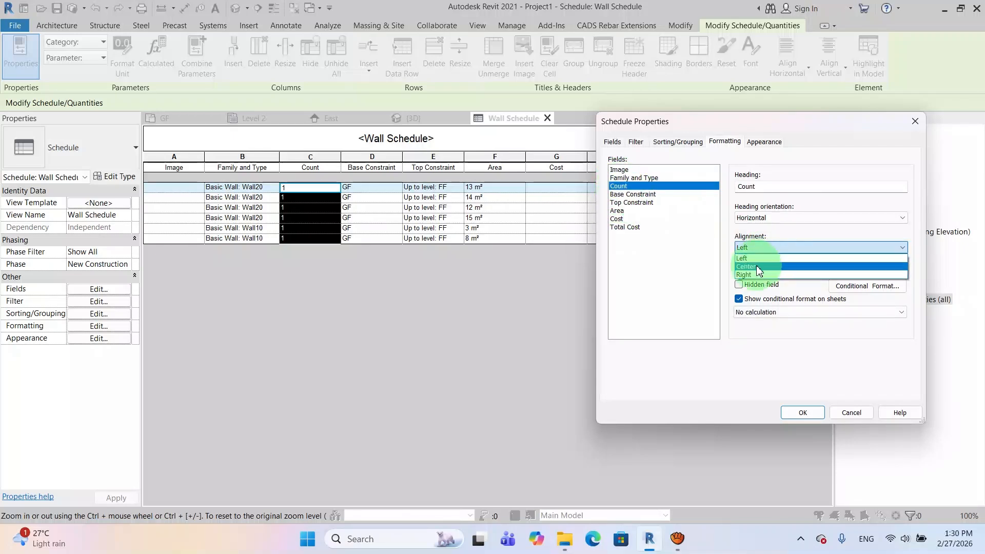
{"action": "left_click", "coordinate": [764, 264]}
{"action": "left_click", "coordinate": [818, 409]}
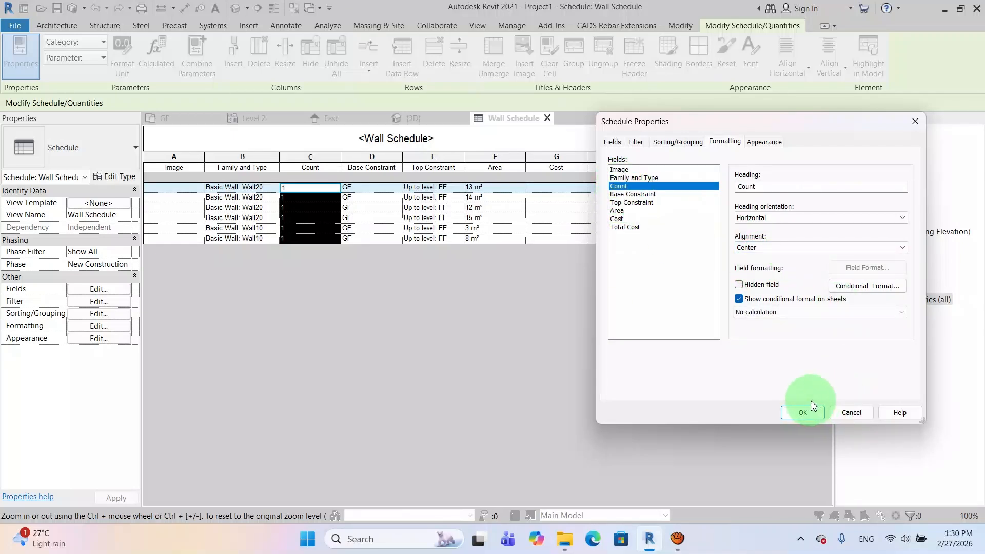
{"action": "left_click", "coordinate": [804, 412]}
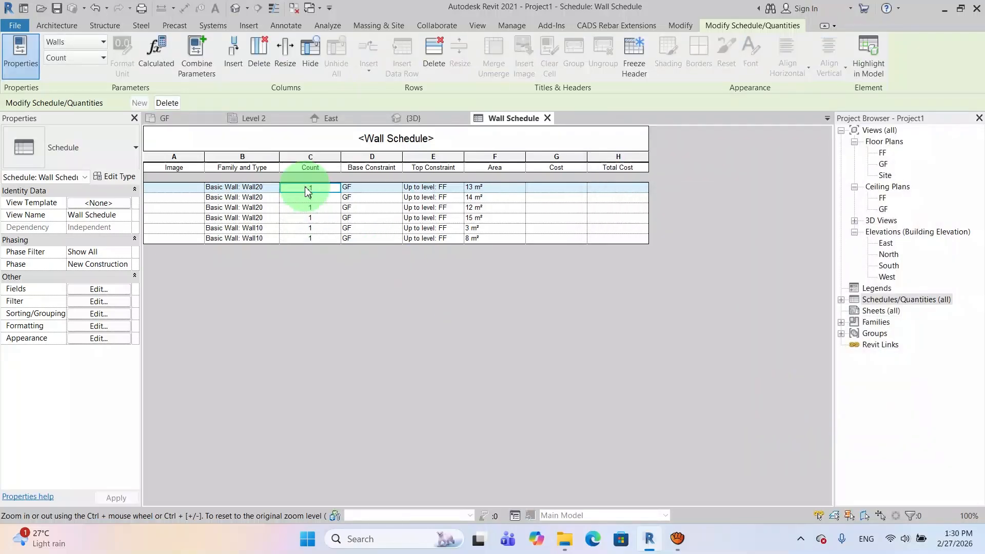
- Centre-align the Base Constraint and Top Constraint columns
{"action": "left_click_drag", "start_coordinate": [370, 188], "coordinate": [463, 278]}
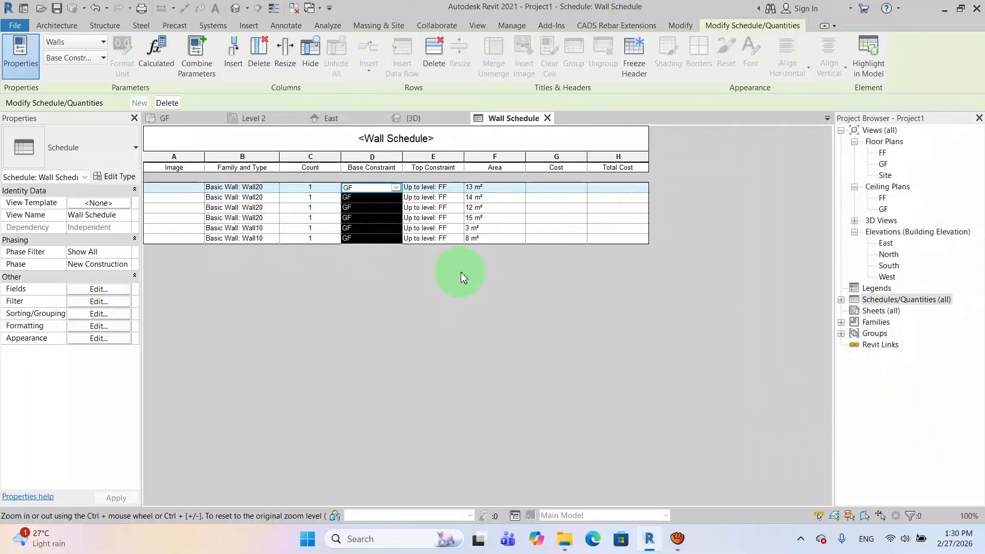
{"action": "left_click", "coordinate": [98, 290]}
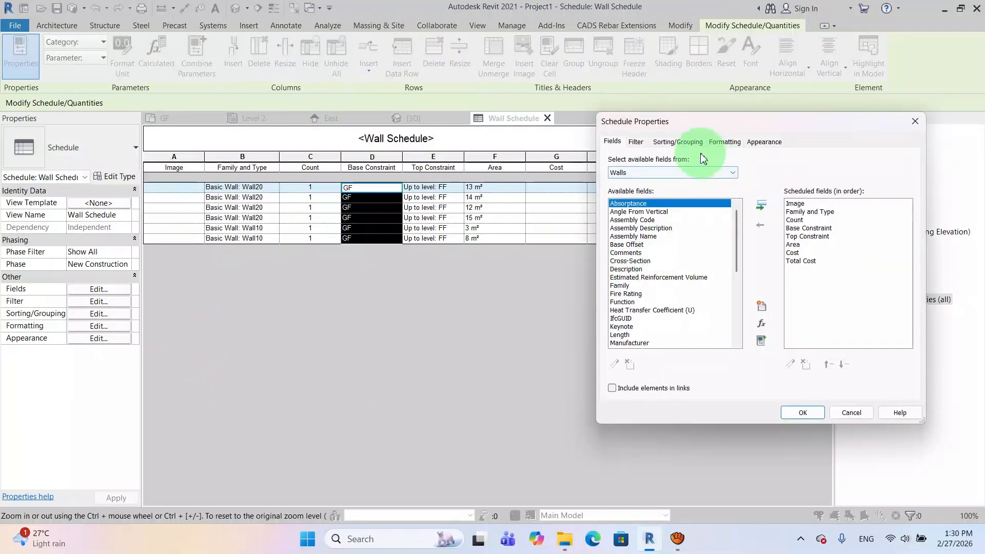
{"action": "left_click", "coordinate": [725, 142]}
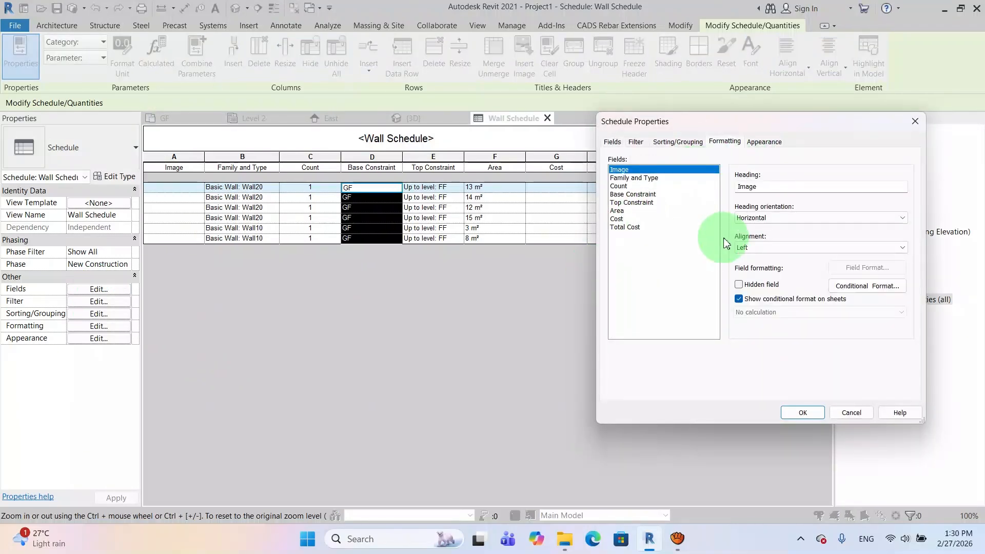
{"action": "left_click", "coordinate": [635, 196]}
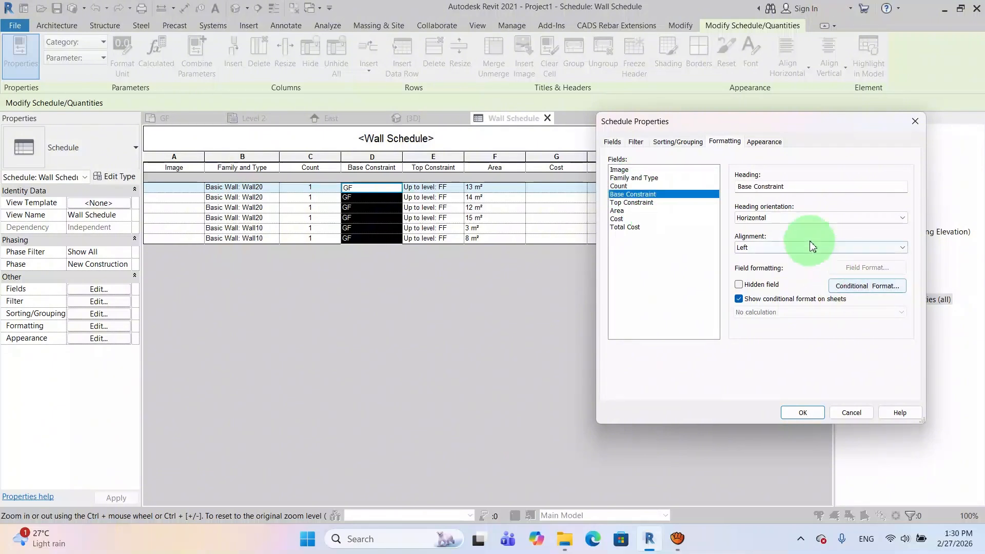
{"action": "left_click", "coordinate": [814, 255]}
{"action": "left_click", "coordinate": [756, 265]}
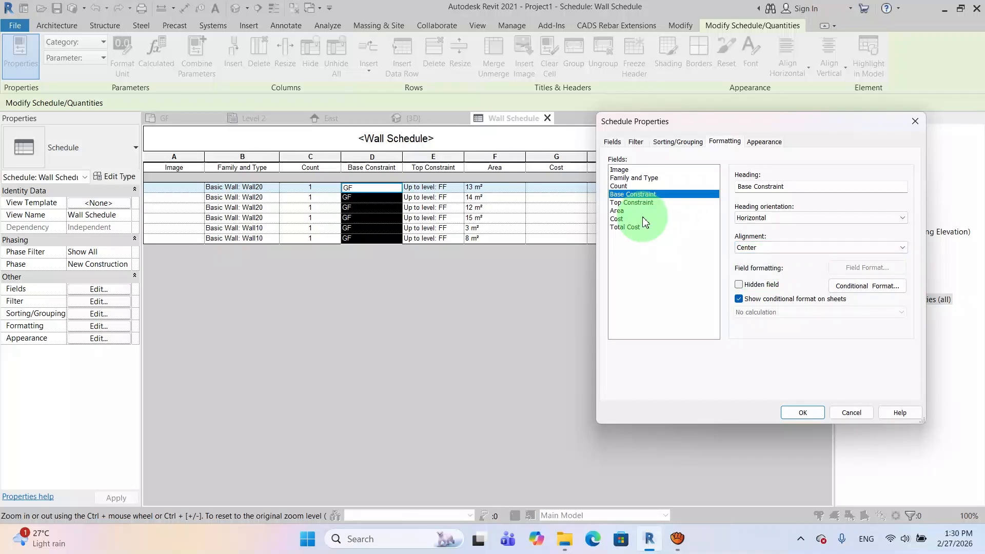
{"action": "left_click", "coordinate": [641, 204]}
{"action": "left_click", "coordinate": [759, 248]}
{"action": "left_click", "coordinate": [757, 263]}
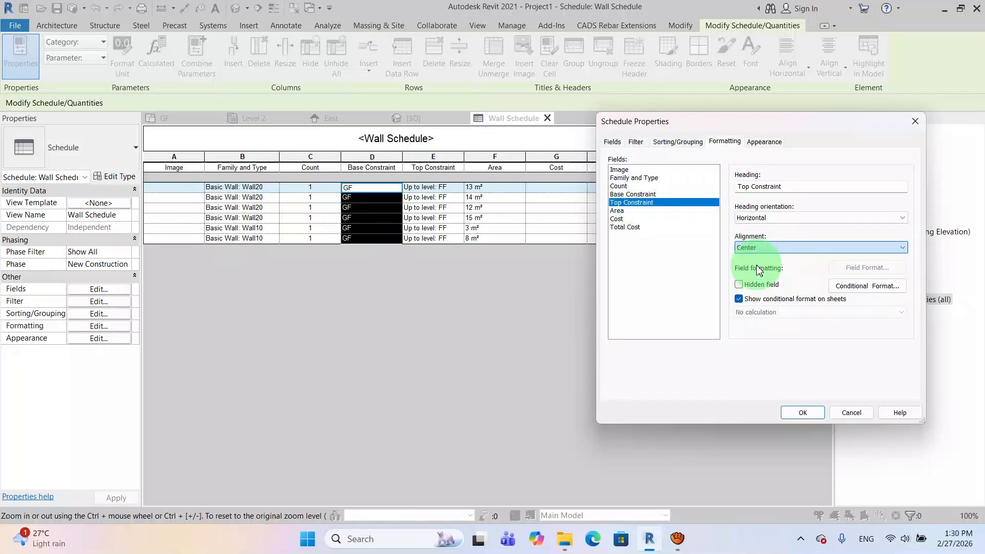
- Centre-align the Area, Cost and Total Cost columns and apply the formatting
{"action": "left_click", "coordinate": [627, 211]}
{"action": "left_click", "coordinate": [743, 248]}
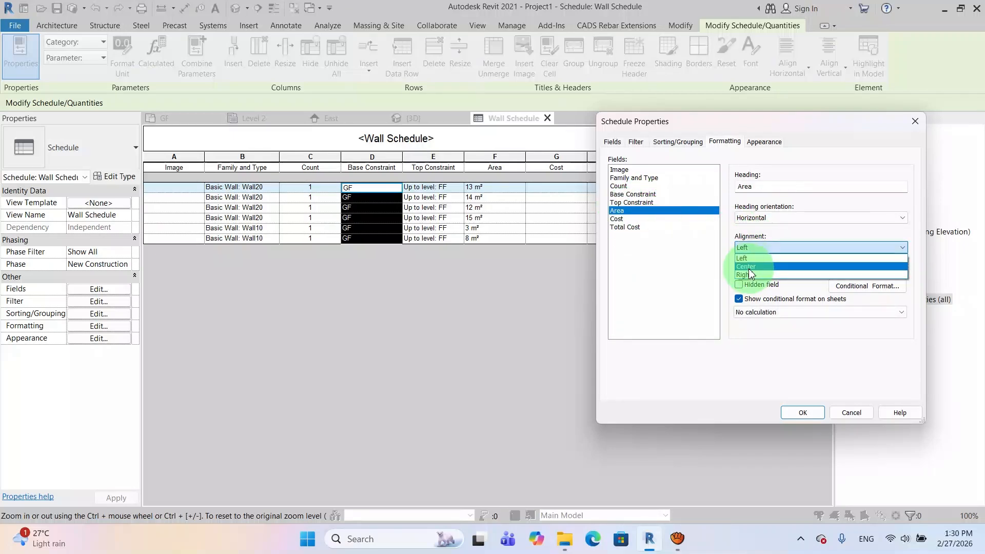
{"action": "left_click", "coordinate": [749, 264]}
{"action": "left_click", "coordinate": [622, 219]}
{"action": "left_click", "coordinate": [753, 247]}
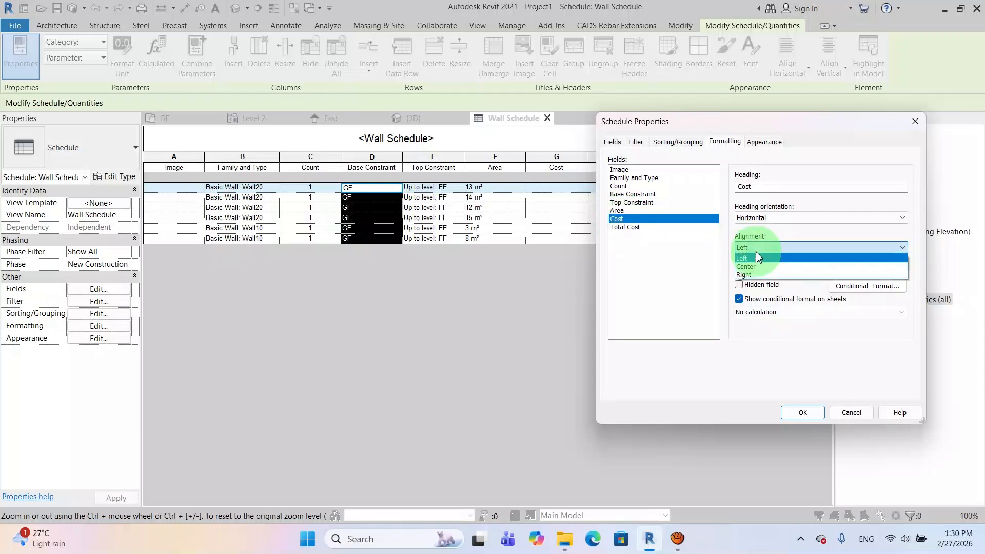
{"action": "left_click", "coordinate": [752, 263]}
{"action": "left_click", "coordinate": [627, 226]}
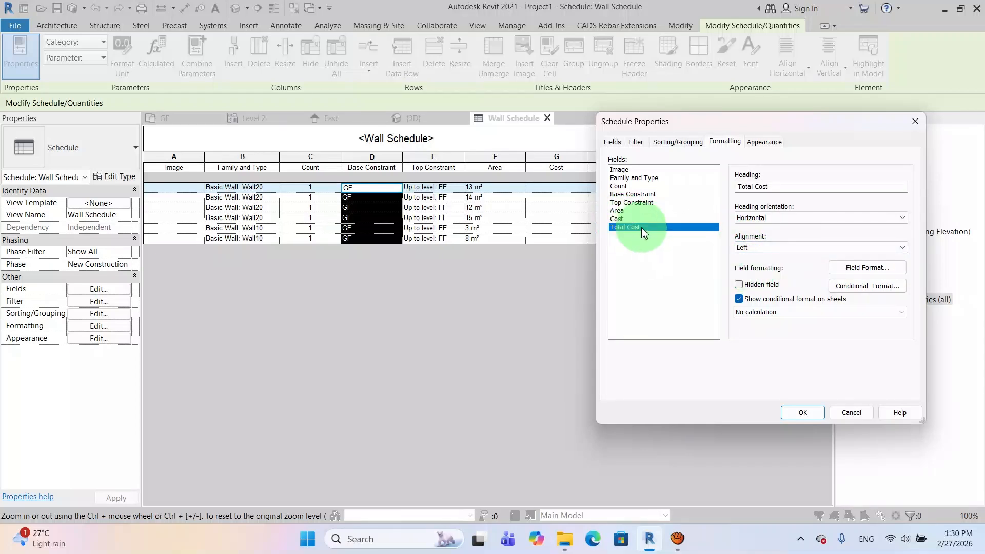
{"action": "left_click", "coordinate": [750, 247]}
{"action": "left_click", "coordinate": [747, 267]}
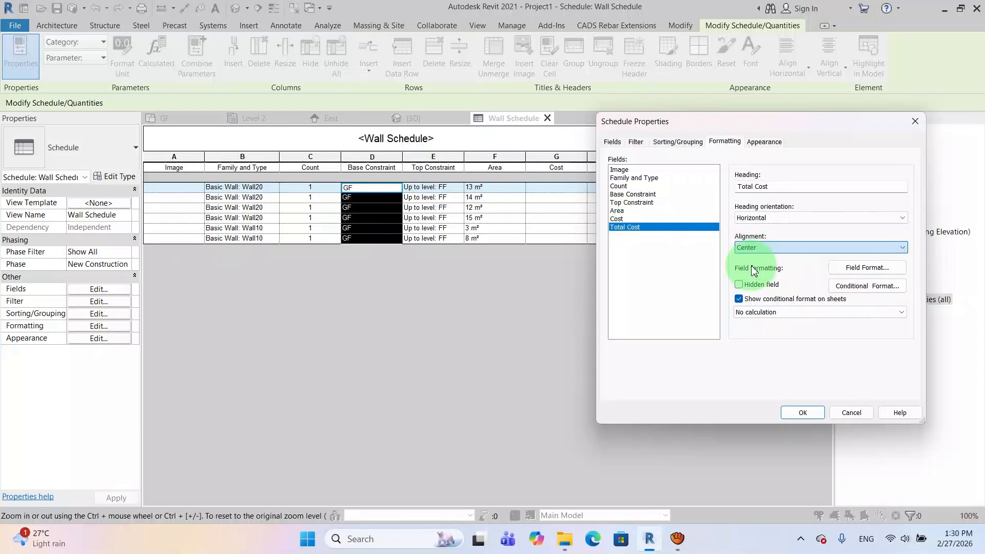
{"action": "left_click", "coordinate": [803, 412]}
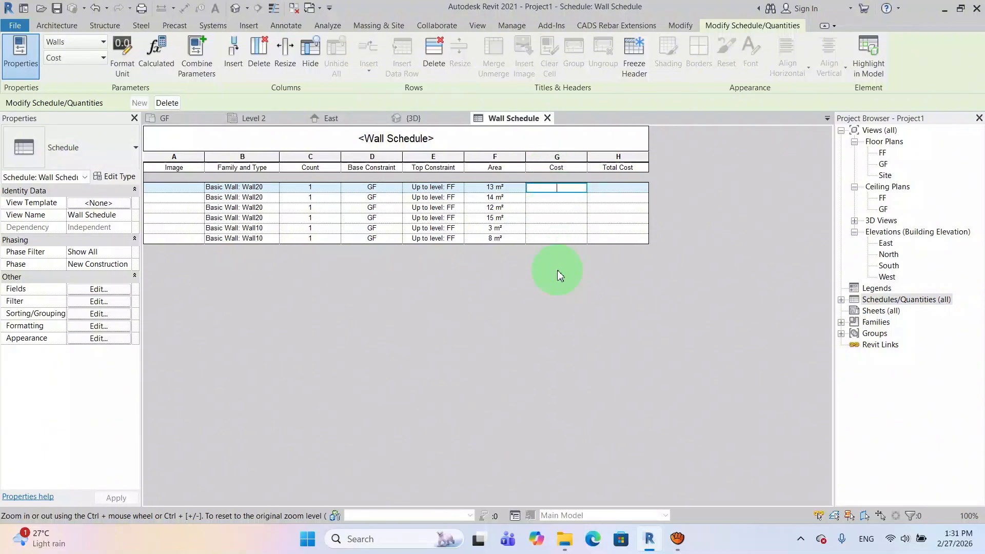
- Browse to Pictures > Design and Build > BOQ in File Explorer and open the Khmer-titled workbook
{"action": "left_click", "coordinate": [569, 547]}
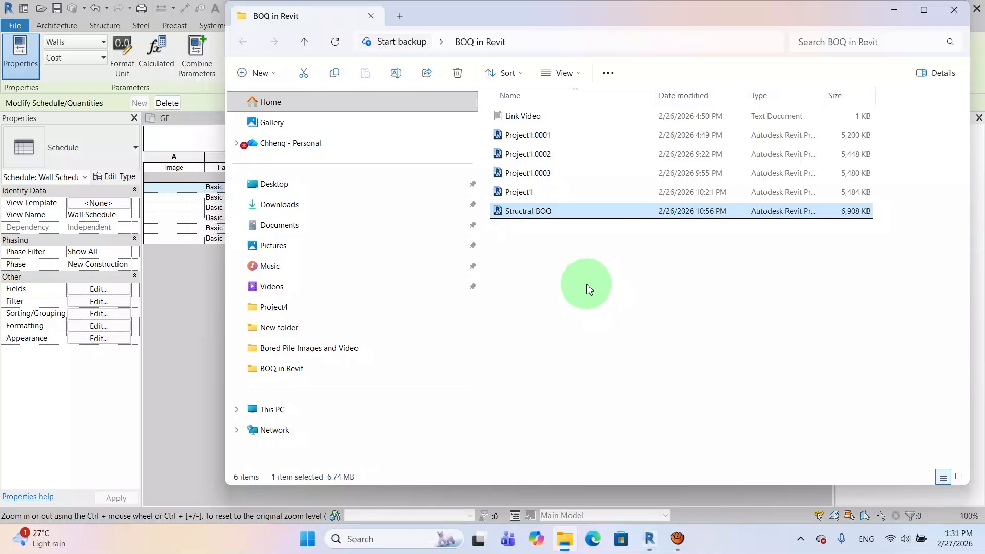
{"action": "left_click", "coordinate": [282, 245]}
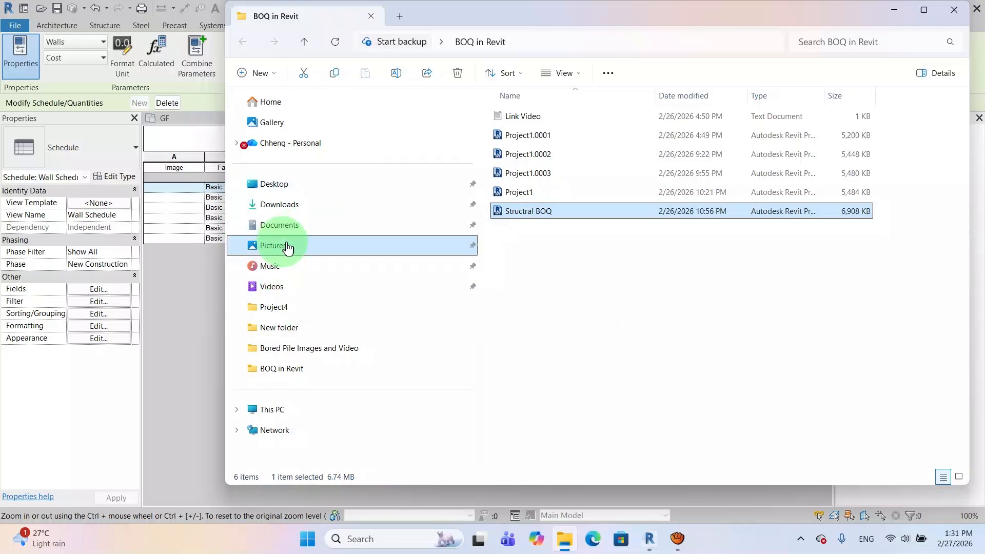
{"action": "double_click", "coordinate": [588, 153]}
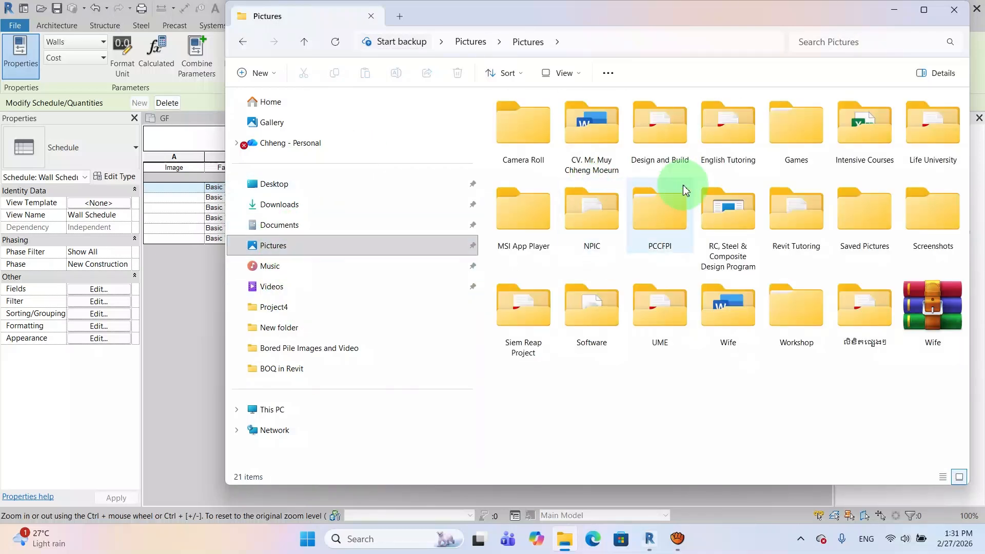
{"action": "double_click", "coordinate": [665, 136]}
{"action": "double_click", "coordinate": [595, 163]}
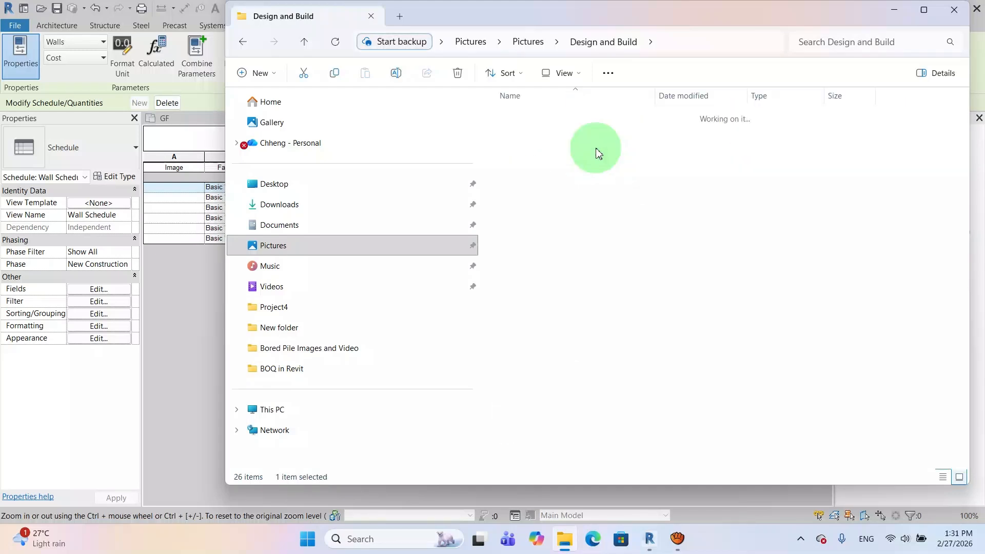
{"action": "double_click", "coordinate": [565, 156]}
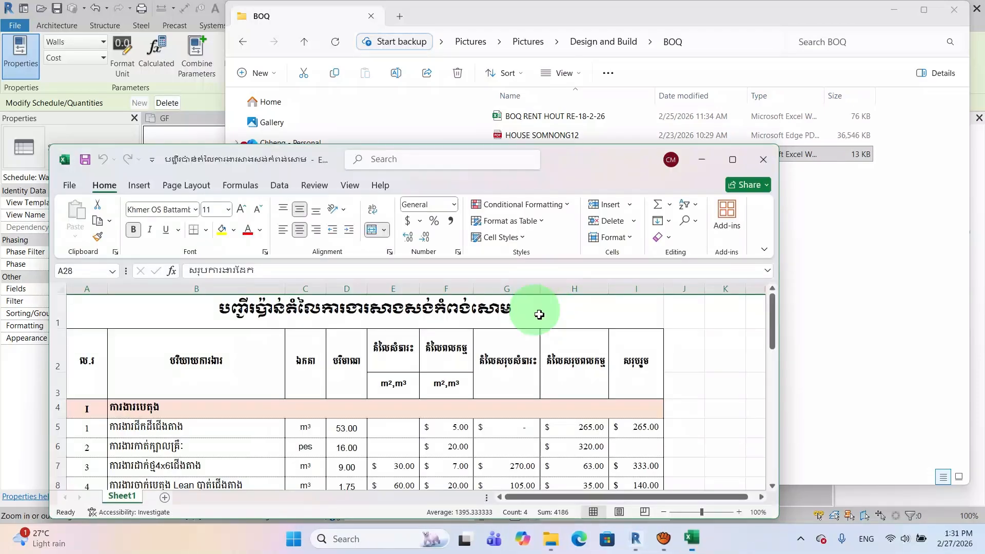
- Maximise and scroll through the first workbook, then close it
{"action": "left_click", "coordinate": [730, 159]}
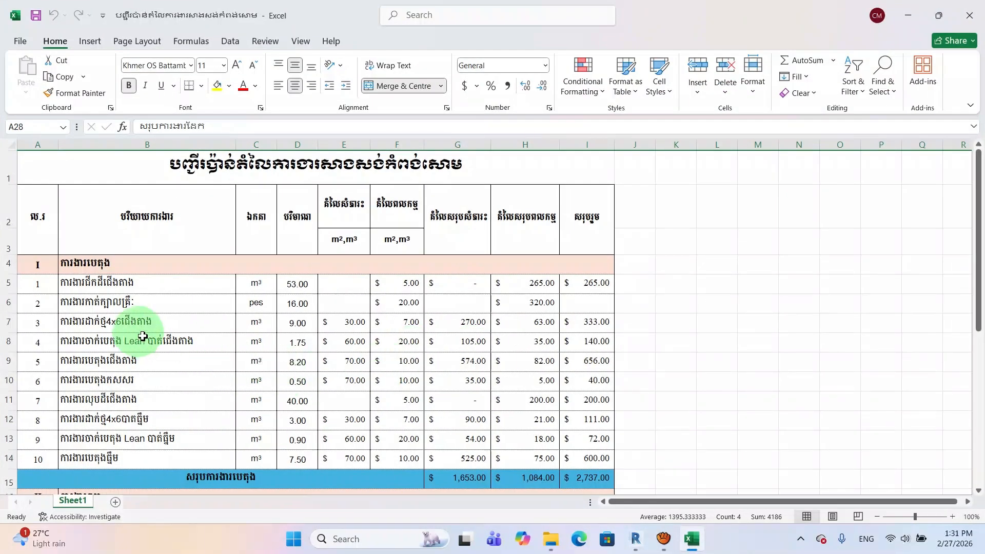
{"action": "scroll", "coordinate": [143, 334], "scroll_direction": "down", "scroll_amount": 3}
{"action": "scroll", "coordinate": [143, 332], "scroll_direction": "up", "scroll_amount": 3}
{"action": "scroll", "coordinate": [143, 323], "scroll_direction": "down", "scroll_amount": 7}
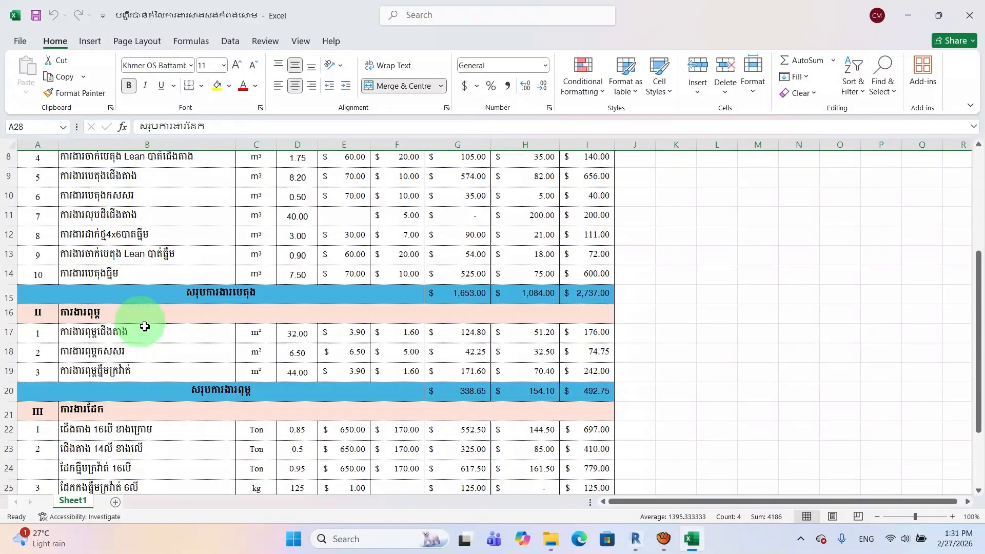
{"action": "scroll", "coordinate": [145, 326], "scroll_direction": "up", "scroll_amount": 3}
{"action": "scroll", "coordinate": [148, 320], "scroll_direction": "up", "scroll_amount": 4}
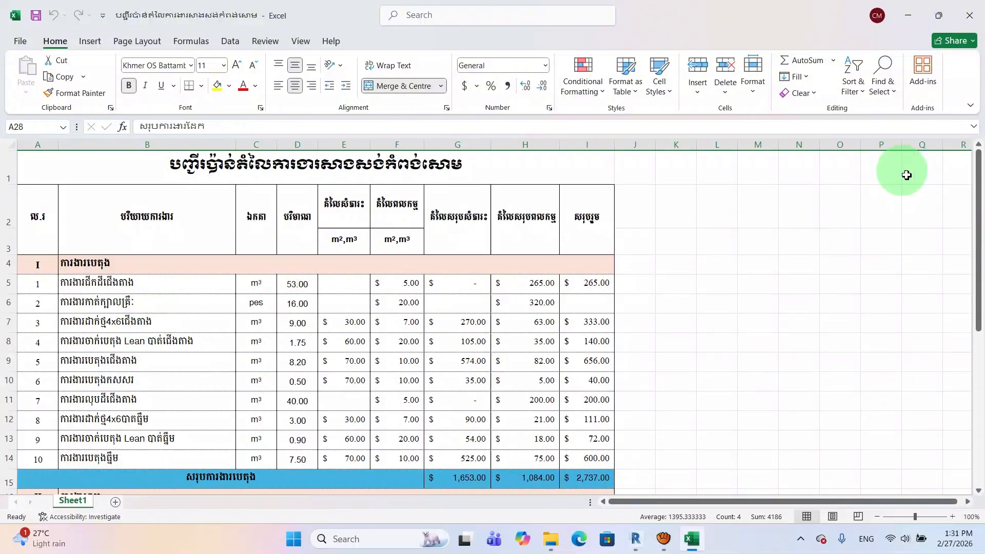
{"action": "left_click", "coordinate": [970, 16]}
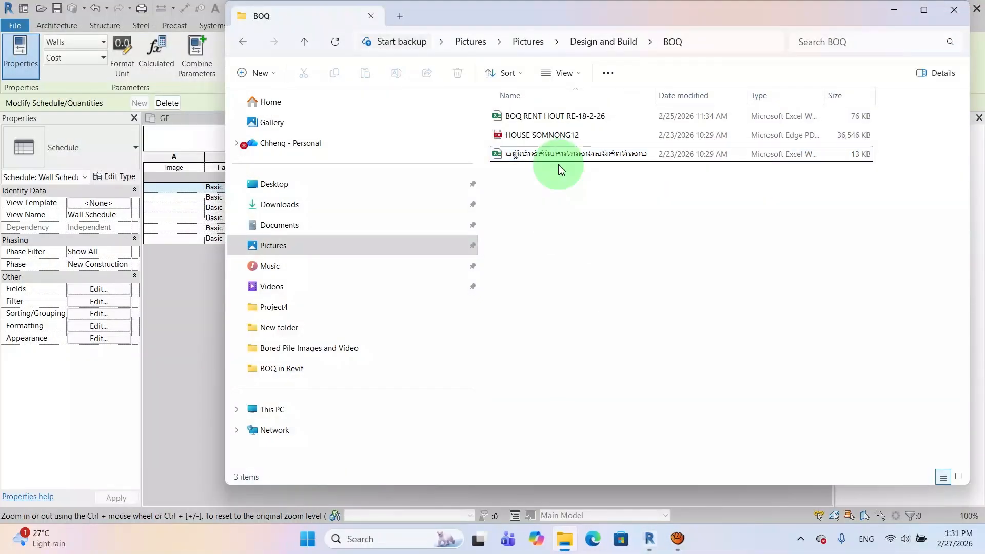
- Open BOQ RENT HOUT RE-18-2-26 with content enabled, check the ការងារដេគ័រ sheet's unit prices, then minimise Excel
{"action": "double_click", "coordinate": [555, 116]}
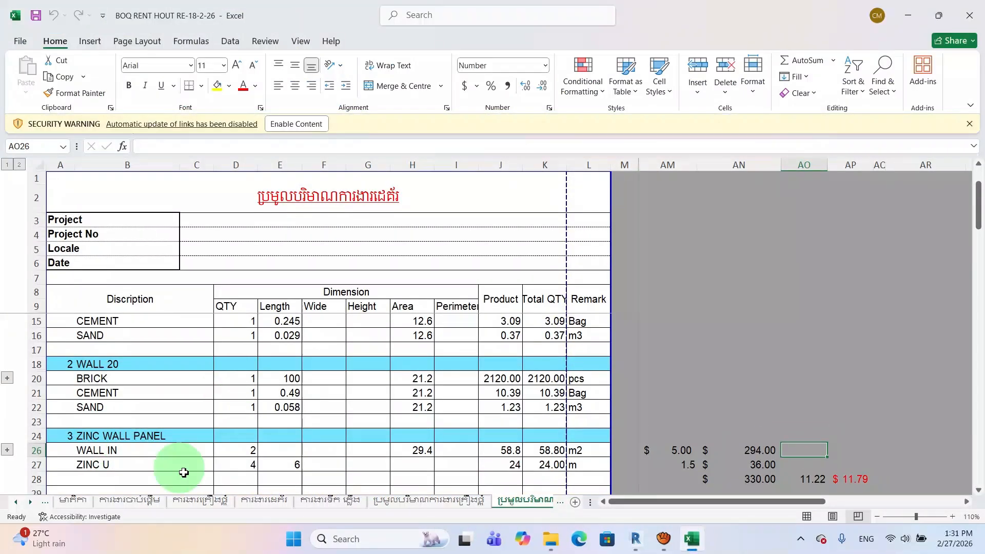
{"action": "left_click", "coordinate": [310, 124]}
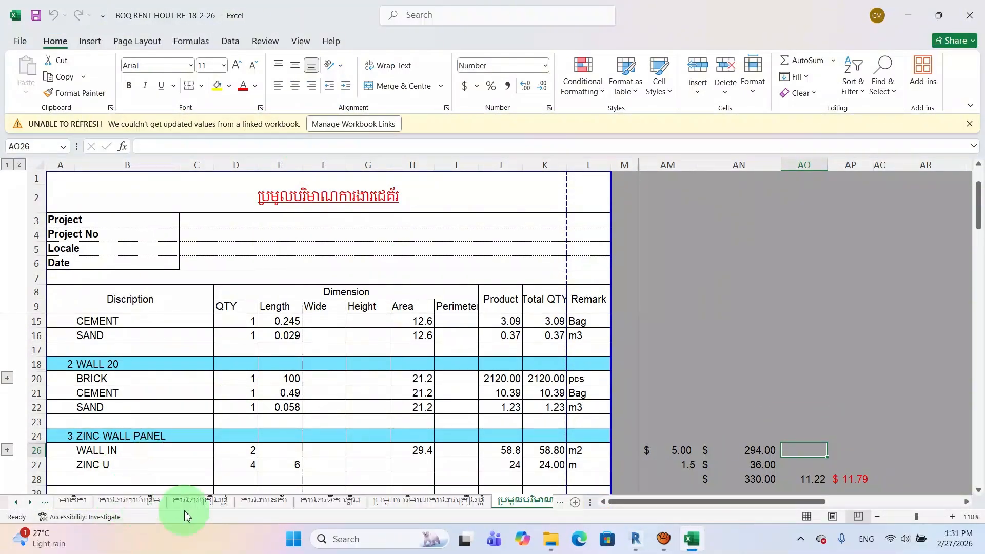
{"action": "left_click", "coordinate": [264, 501]}
{"action": "scroll", "coordinate": [265, 391], "scroll_direction": "down", "scroll_amount": 2}
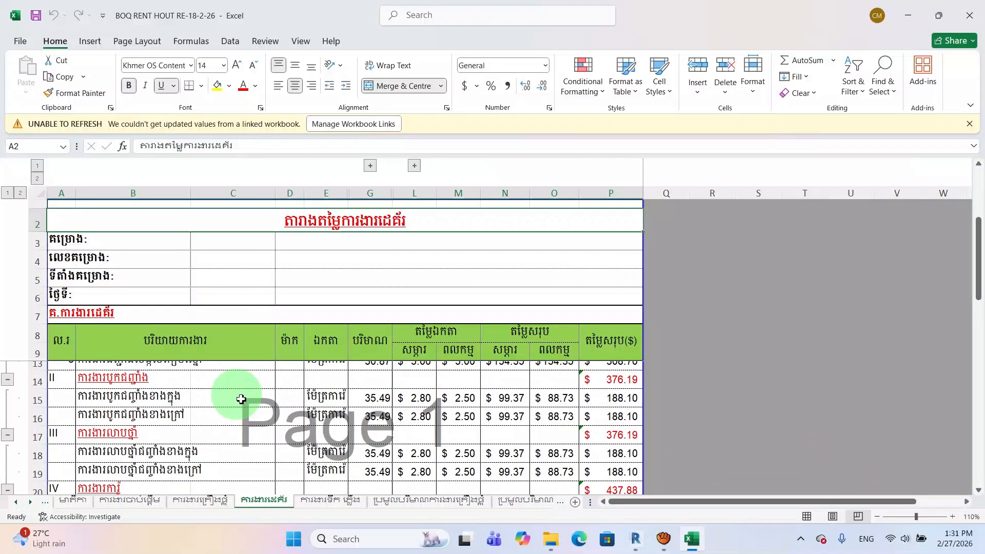
{"action": "scroll", "coordinate": [241, 398], "scroll_direction": "up", "scroll_amount": 2}
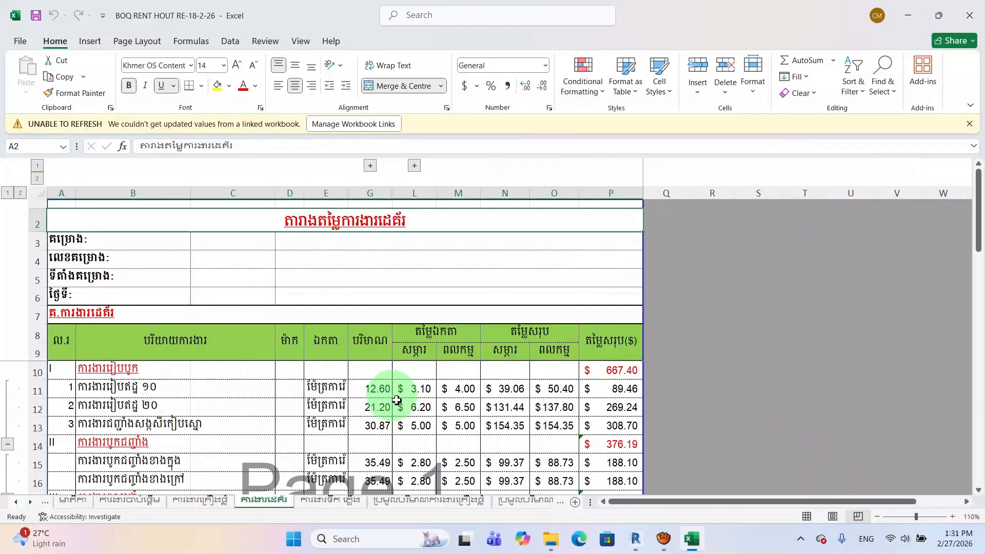
{"action": "left_click", "coordinate": [428, 395]}
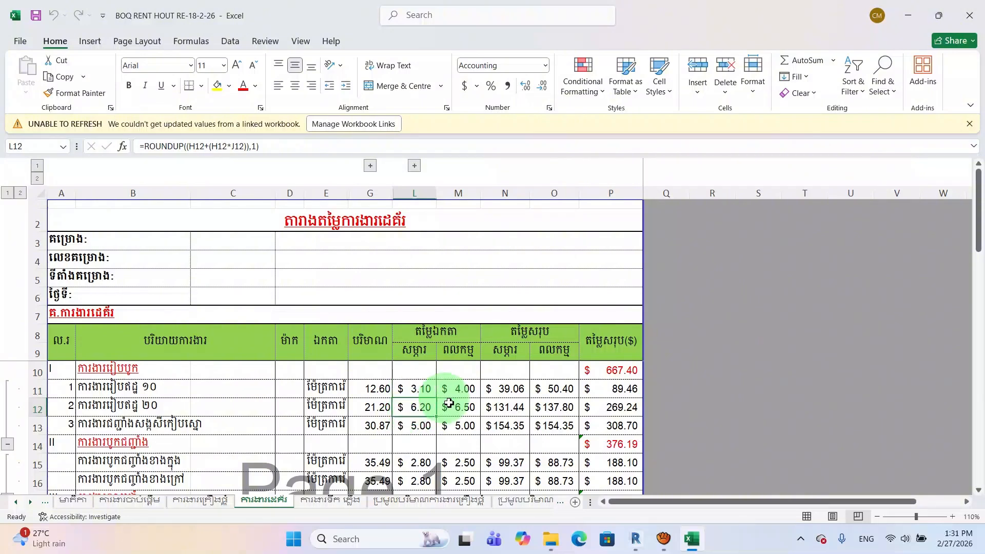
{"action": "left_click", "coordinate": [913, 23]}
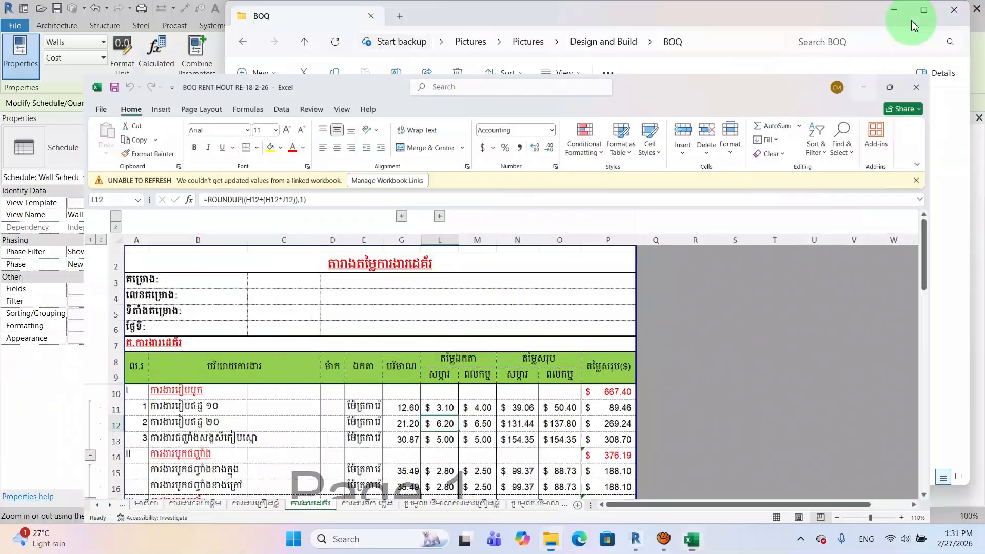
{"action": "left_click", "coordinate": [895, 12]}
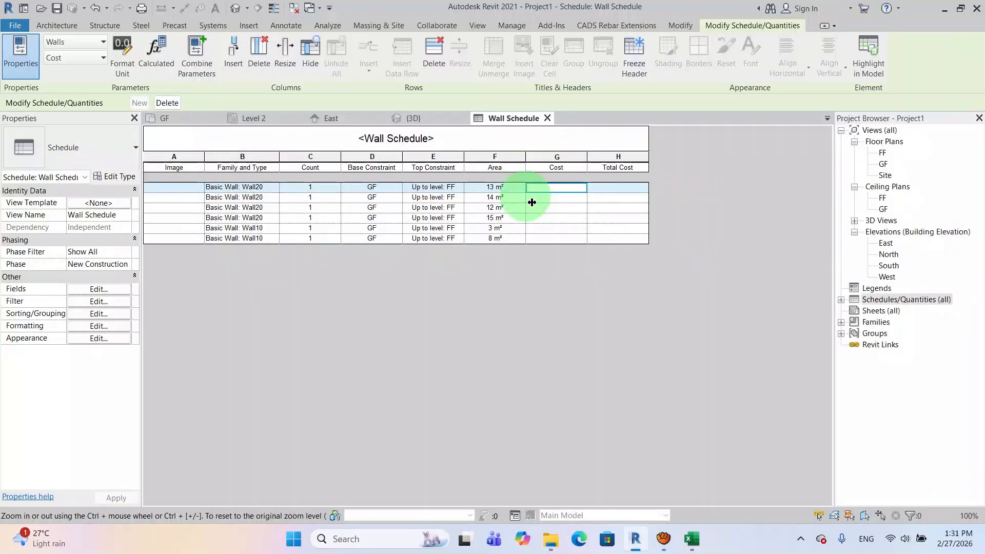
- Select the front wall in the 3D view and show Wall20's Type Properties down to Cost
{"action": "left_click", "coordinate": [180, 123]}
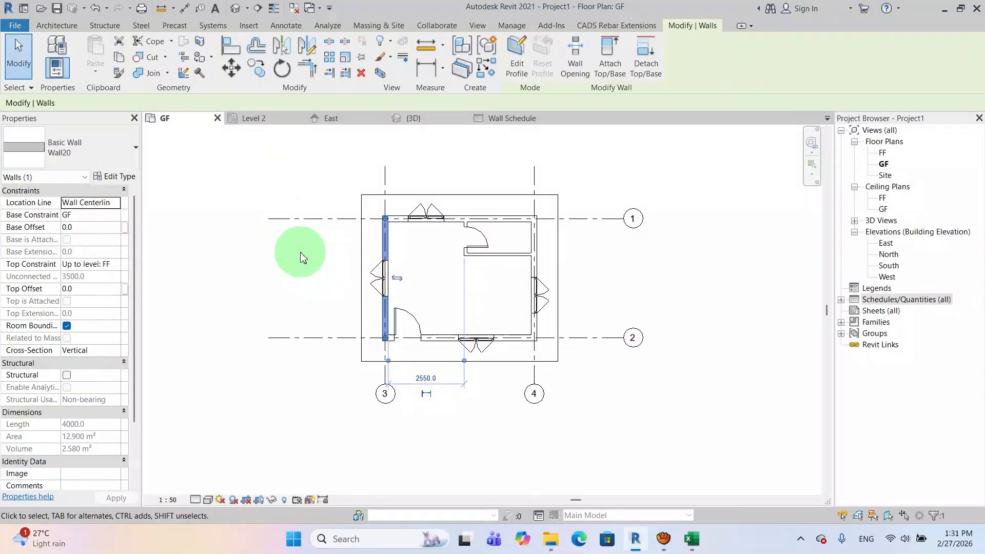
{"action": "left_click", "coordinate": [299, 267]}
{"action": "scroll", "coordinate": [429, 253], "scroll_direction": "up", "scroll_amount": 2}
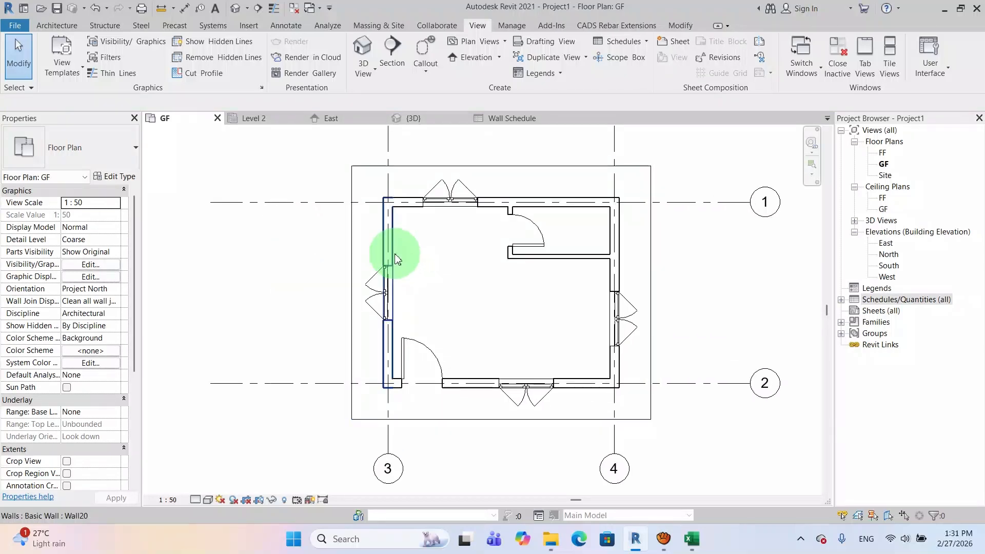
{"action": "left_click", "coordinate": [431, 118]}
{"action": "middle_click_drag", "start_coordinate": [470, 237], "coordinate": [395, 313], "text": "shift"}
{"action": "scroll", "coordinate": [395, 316], "scroll_direction": "up", "scroll_amount": 2}
{"action": "left_click", "coordinate": [400, 246]}
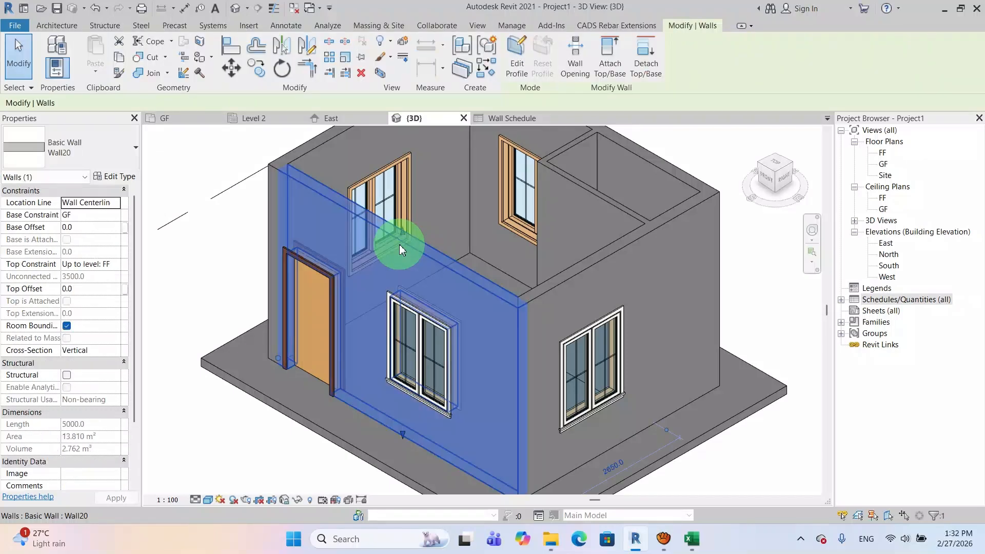
{"action": "left_click", "coordinate": [115, 178]}
{"action": "scroll", "coordinate": [793, 334], "scroll_direction": "down", "scroll_amount": 5}
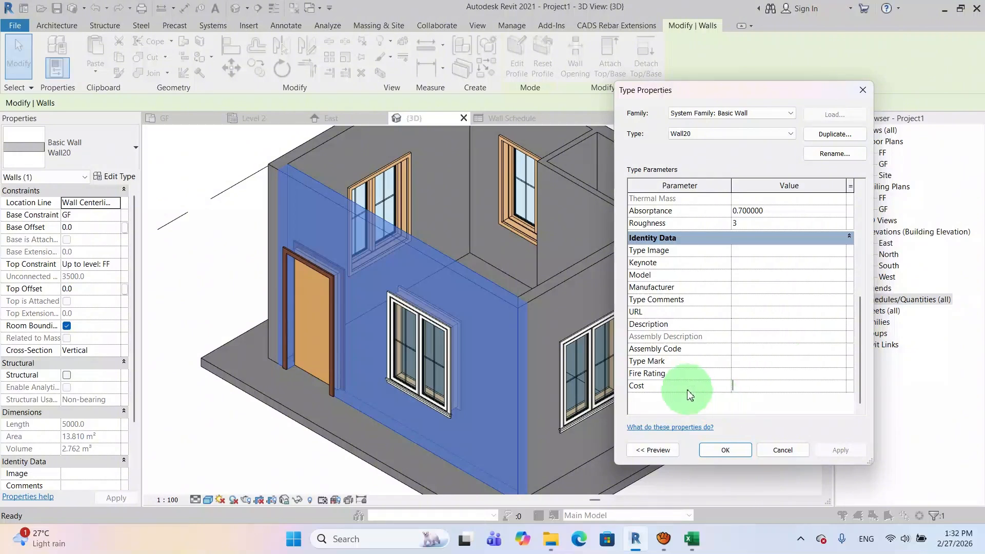
- Check the Excel unit price and set Wall20's Cost type parameter to 6.20
{"action": "left_click", "coordinate": [693, 540]}
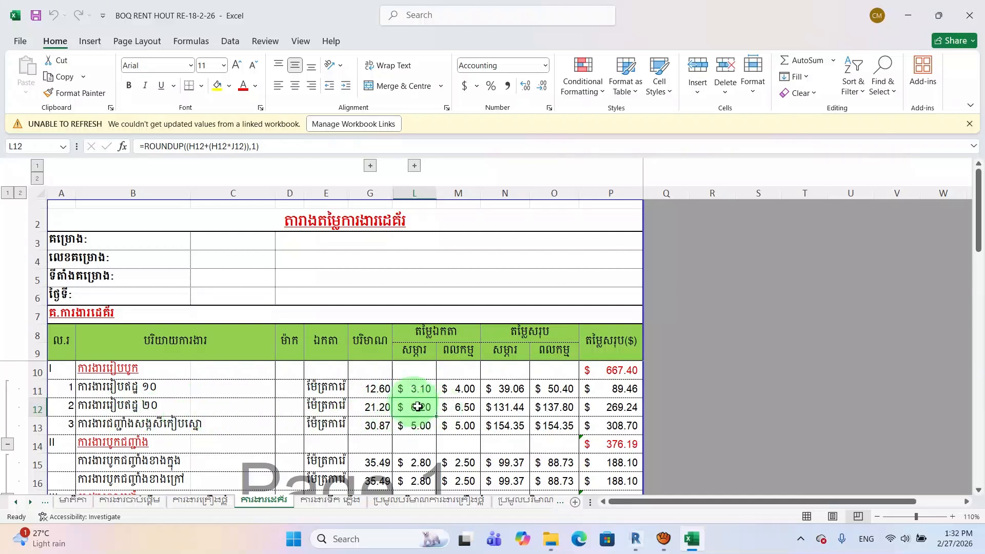
{"action": "left_click", "coordinate": [908, 15]}
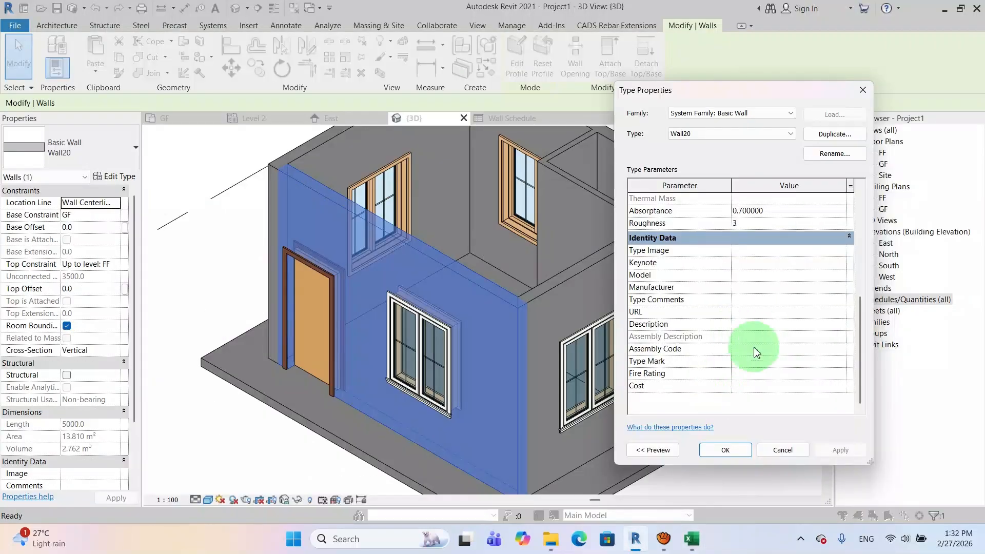
{"action": "left_click", "coordinate": [755, 386]}
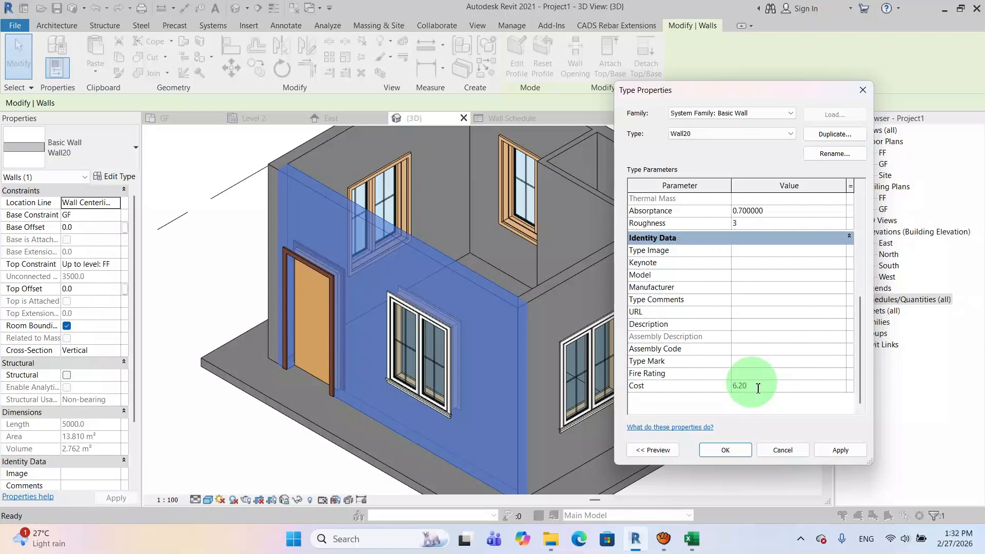
{"action": "left_click", "coordinate": [840, 450]}
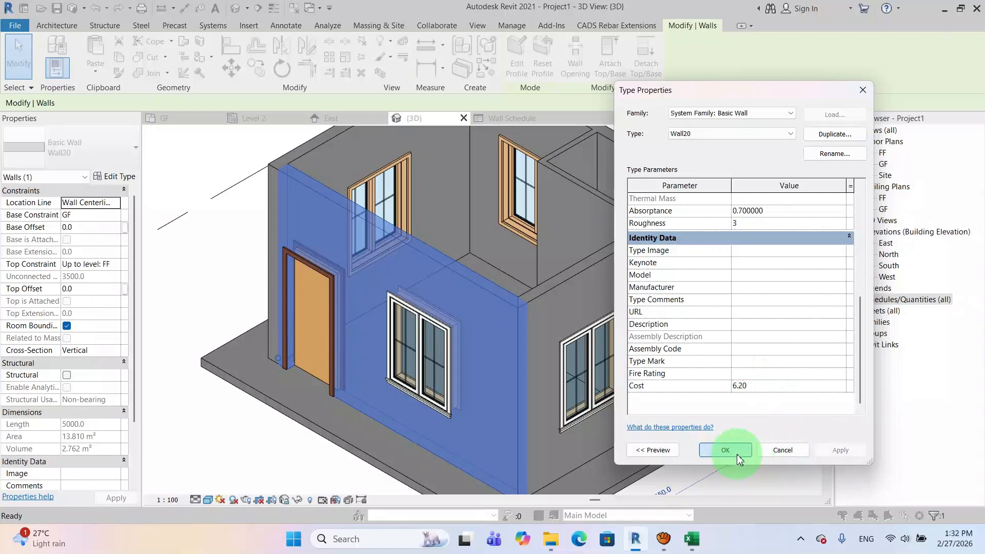
{"action": "left_click", "coordinate": [737, 455]}
{"action": "left_click", "coordinate": [752, 334]}
- Select an interior Wall10 wall, check its Excel unit price, and set its Cost to 3.10
{"action": "left_click", "coordinate": [609, 206]}
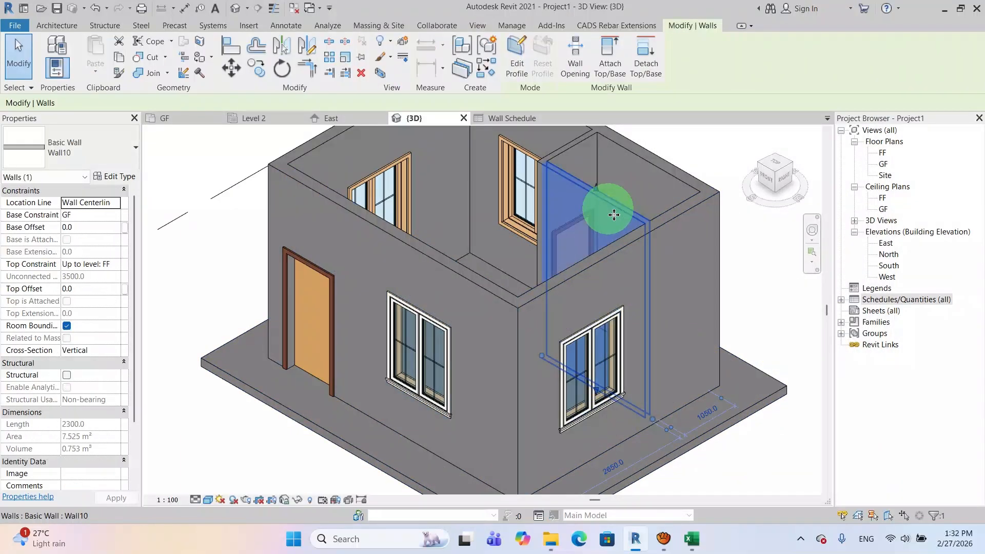
{"action": "left_click", "coordinate": [24, 154]}
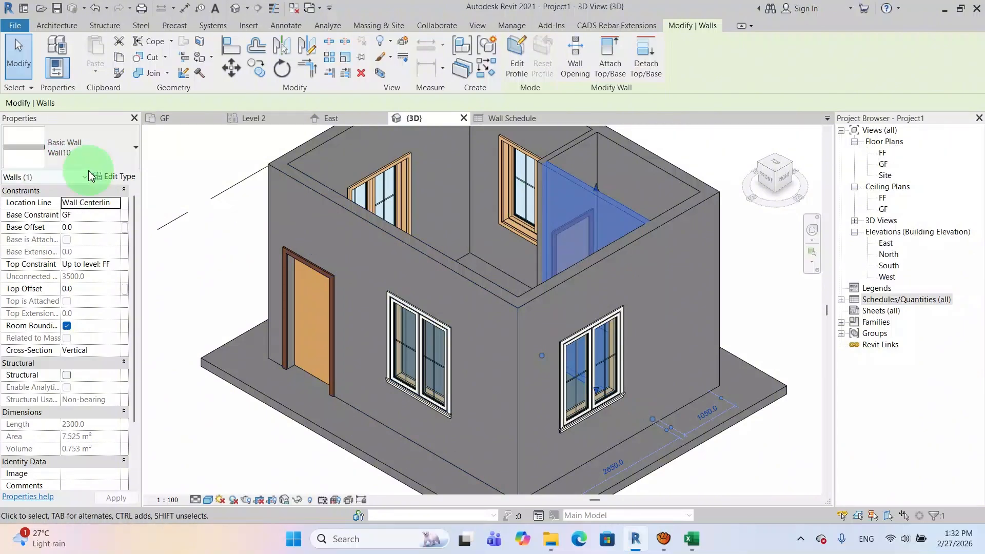
{"action": "left_click", "coordinate": [113, 179]}
{"action": "scroll", "coordinate": [746, 302], "scroll_direction": "down", "scroll_amount": 8}
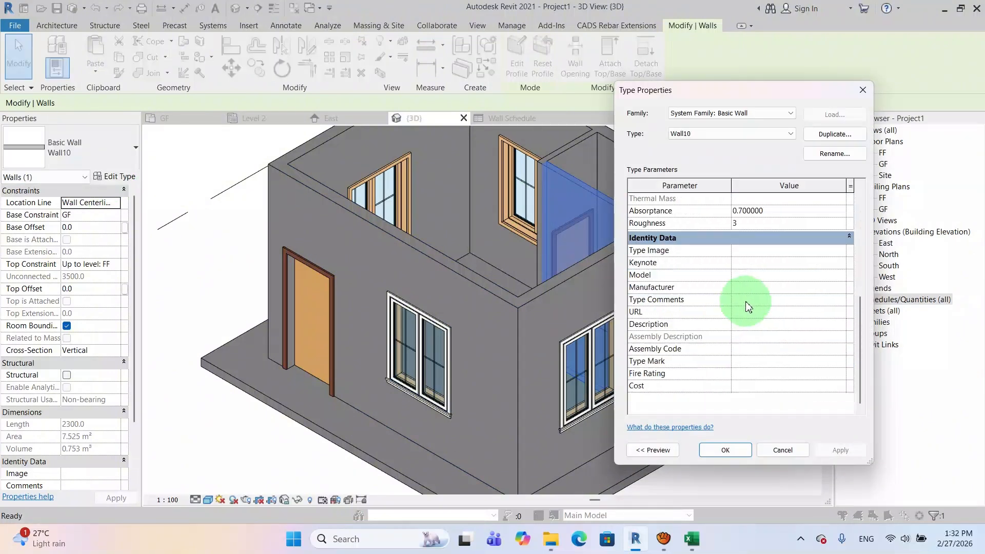
{"action": "left_click", "coordinate": [665, 541]}
{"action": "left_click", "coordinate": [692, 539]}
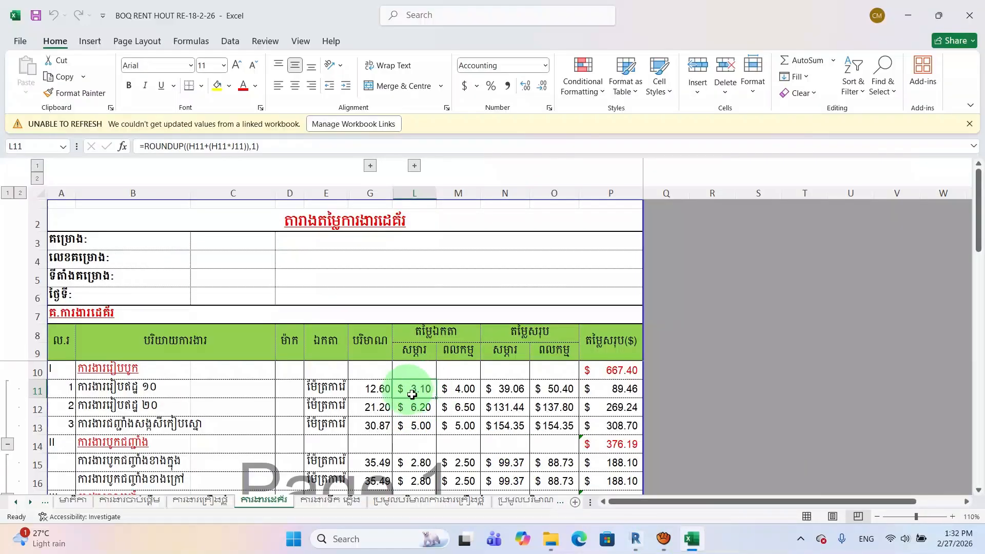
{"action": "left_click", "coordinate": [908, 15]}
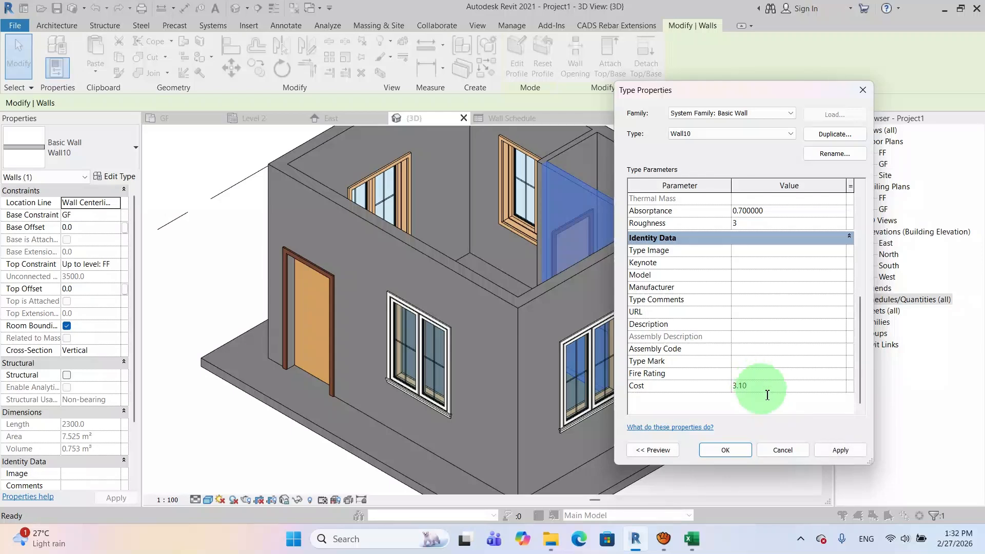
{"action": "left_click", "coordinate": [841, 450]}
{"action": "left_click", "coordinate": [727, 450]}
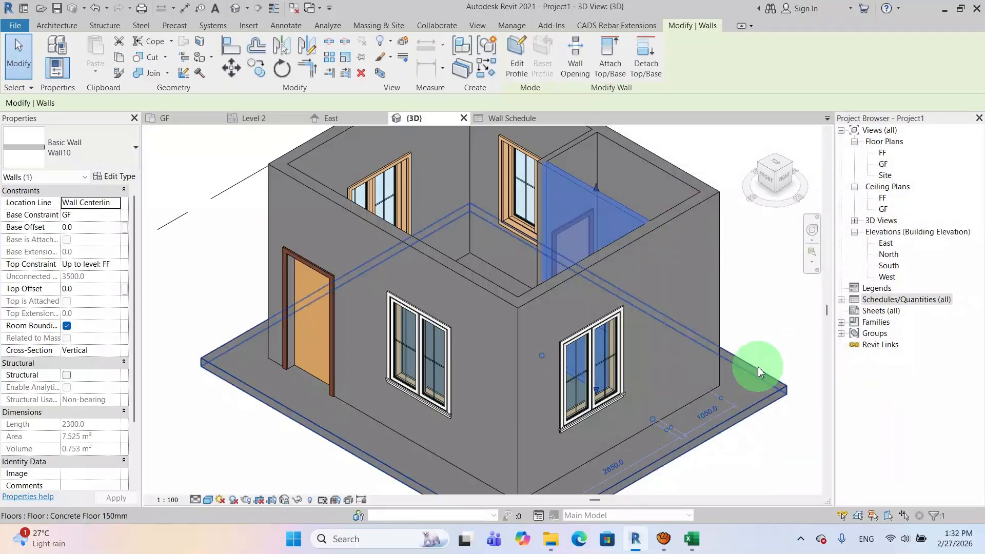
{"action": "left_click", "coordinate": [764, 324]}
{"action": "scroll", "coordinate": [764, 324], "scroll_direction": "down", "scroll_amount": 1}
{"action": "middle_click_drag", "start_coordinate": [764, 324], "coordinate": [678, 319]}
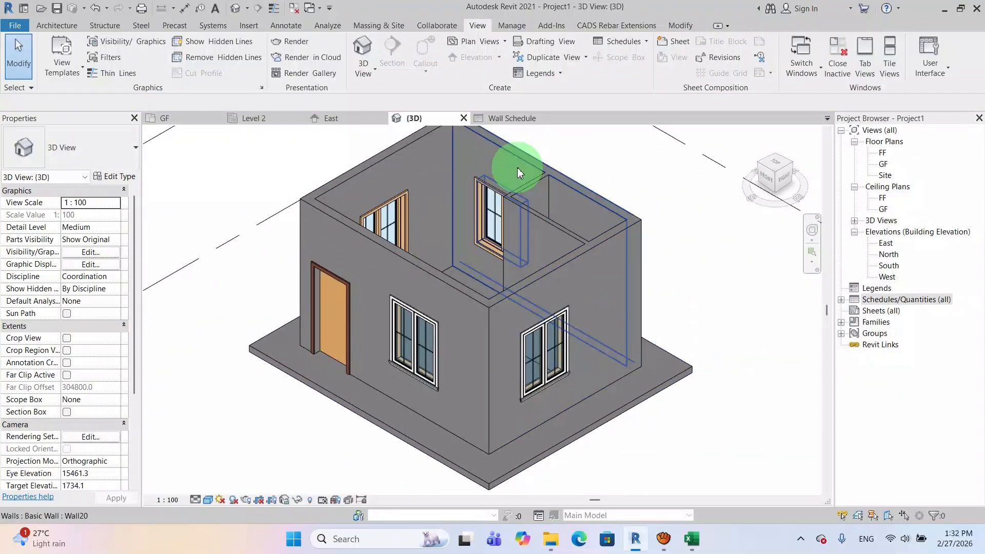
- Review the Wall Schedule's costs and set the Total Cost field to calculate totals
{"action": "left_click", "coordinate": [507, 119]}
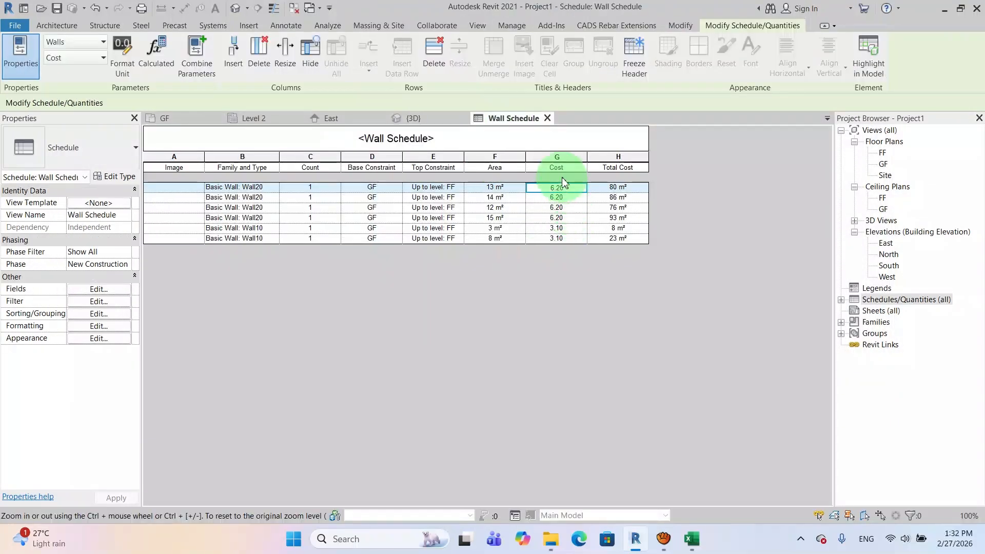
{"action": "left_click", "coordinate": [564, 228]}
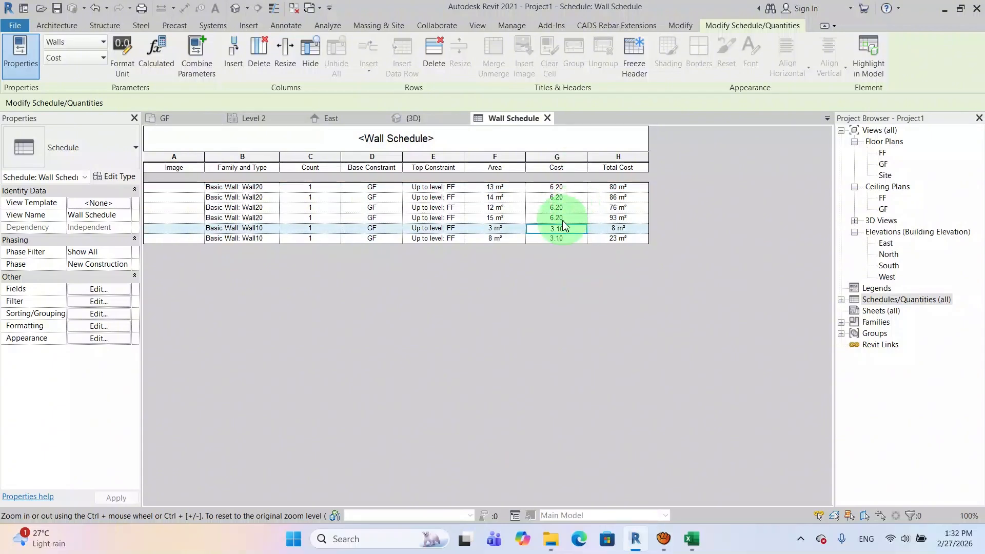
{"action": "left_click", "coordinate": [623, 189]}
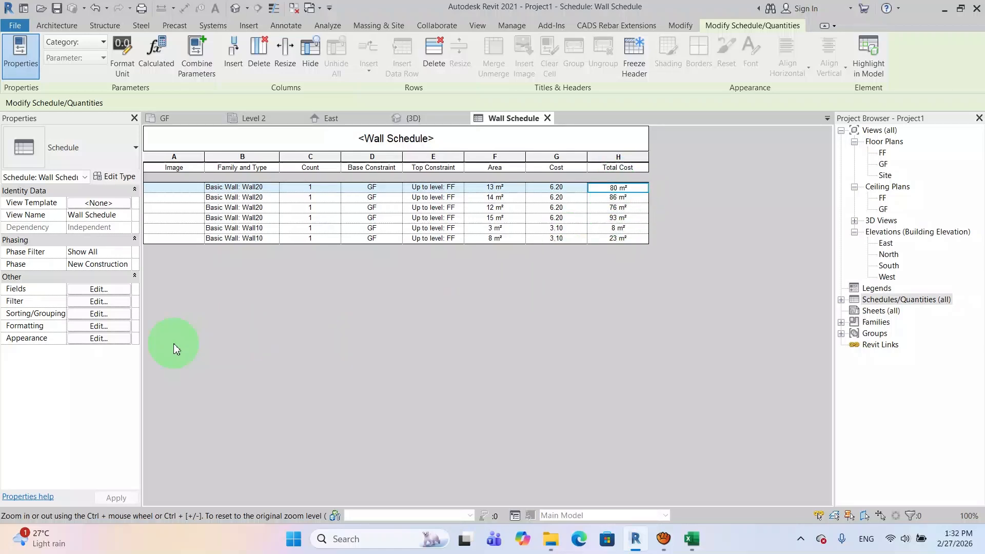
{"action": "left_click", "coordinate": [98, 290]}
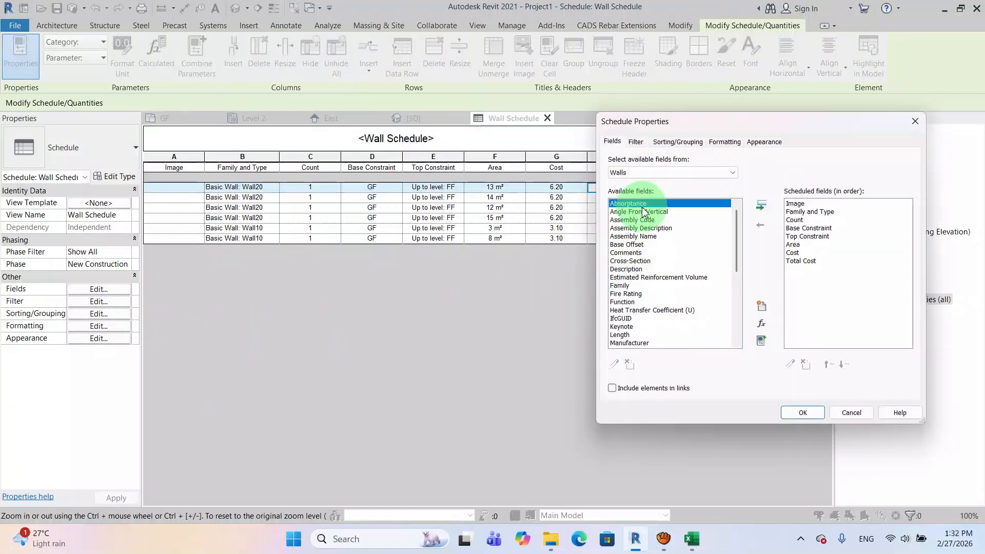
{"action": "left_click", "coordinate": [724, 144]}
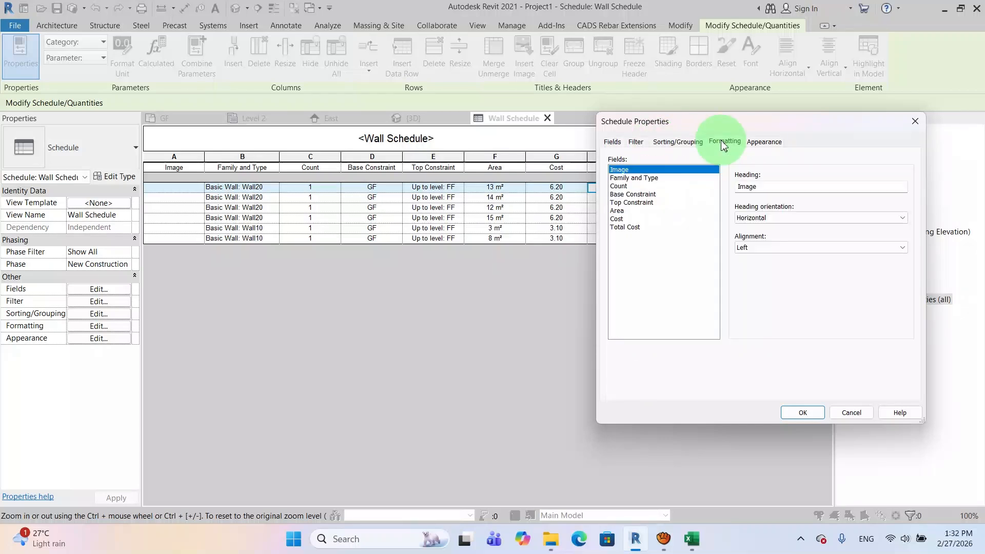
{"action": "left_click", "coordinate": [629, 229]}
{"action": "left_click", "coordinate": [755, 249]}
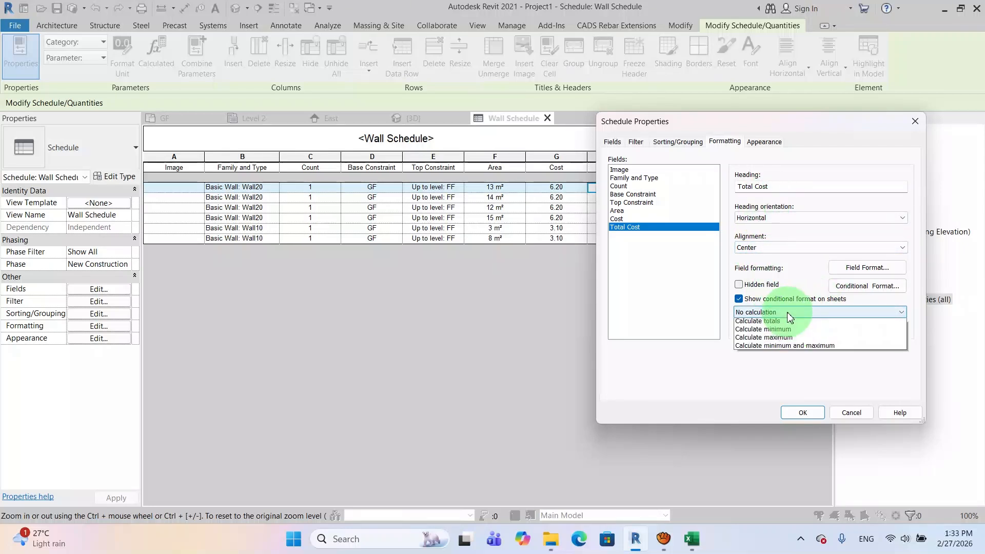
{"action": "left_click", "coordinate": [772, 321]}
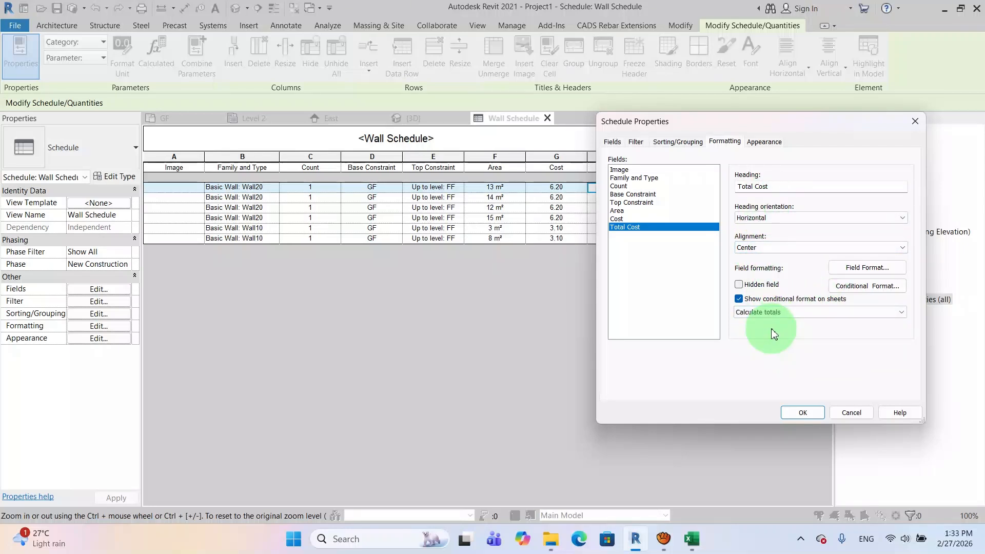
- Format Total Cost with 2 decimal places and no unit symbol, instead of project settings
{"action": "left_click", "coordinate": [860, 270]}
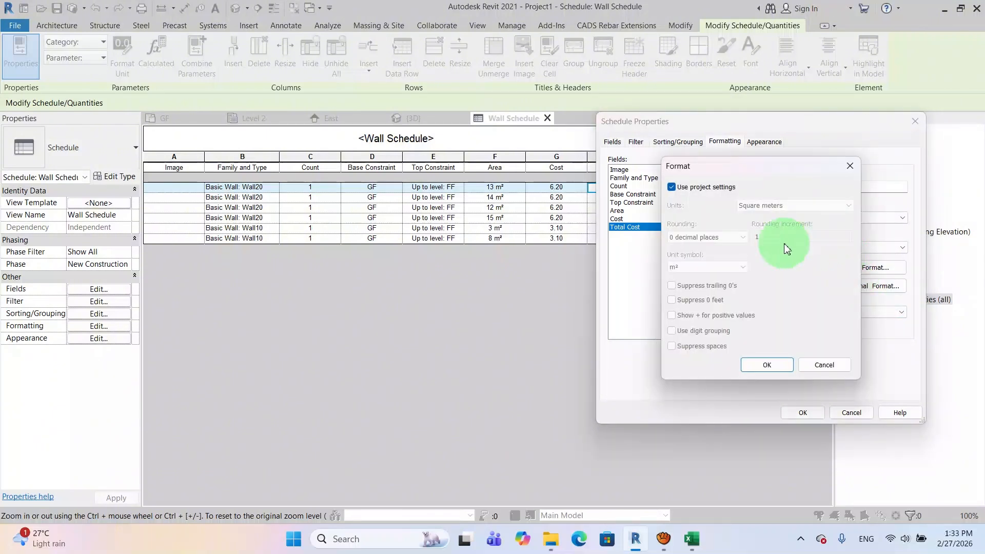
{"action": "left_click", "coordinate": [672, 187]}
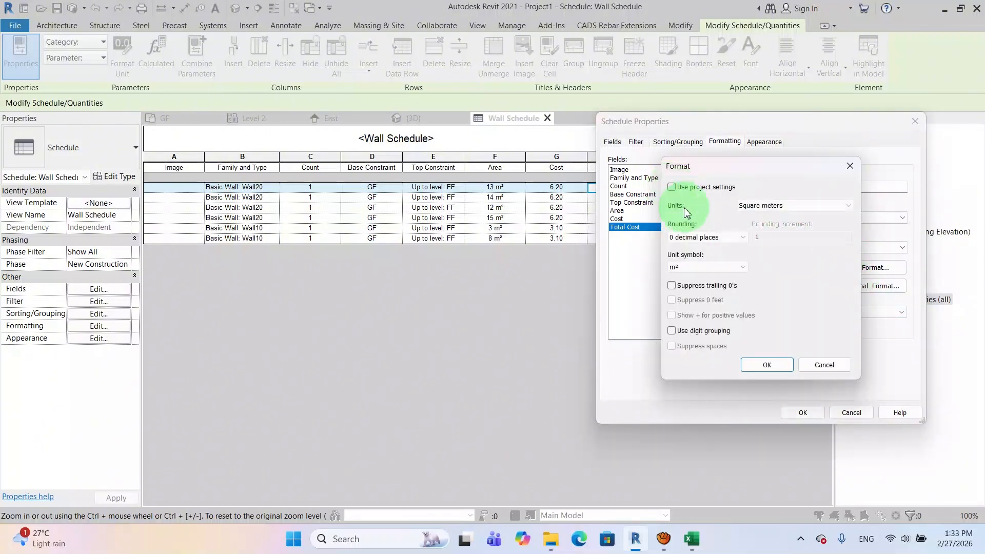
{"action": "left_click", "coordinate": [742, 239]}
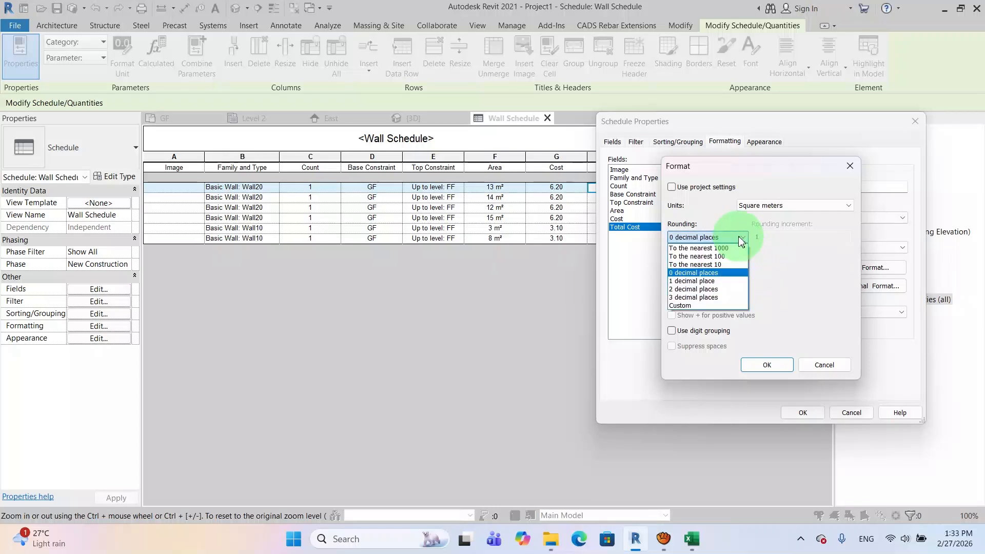
{"action": "left_click", "coordinate": [711, 289]}
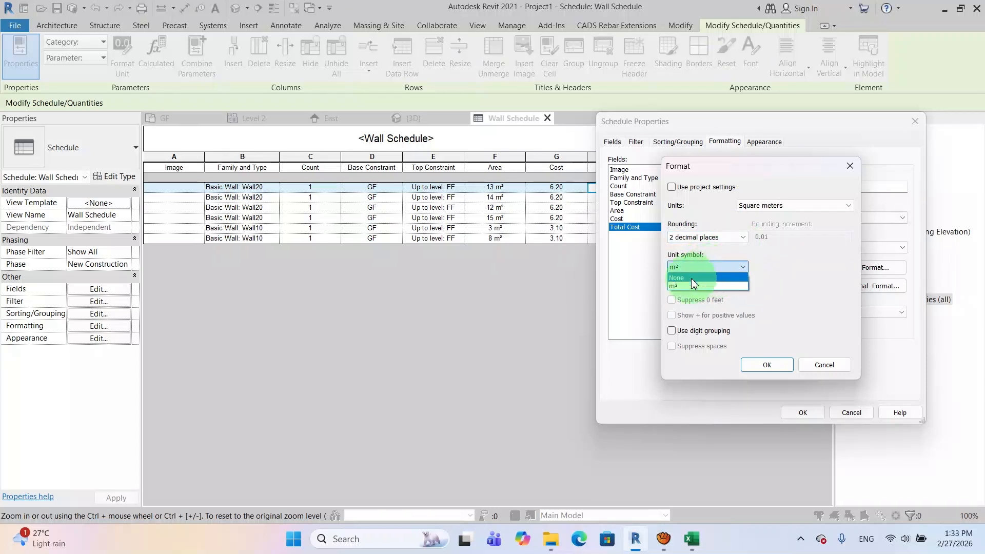
{"action": "left_click", "coordinate": [691, 280]}
{"action": "left_click", "coordinate": [765, 366]}
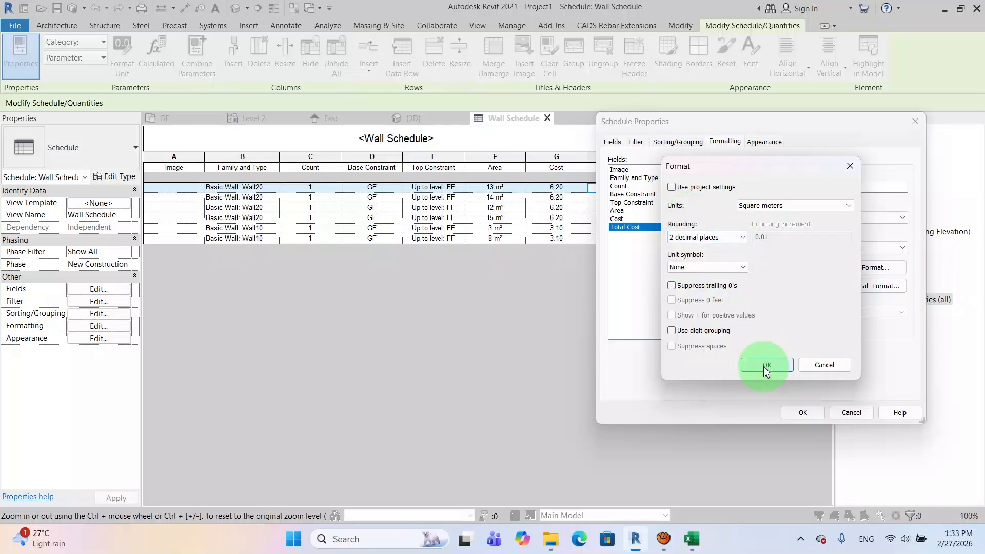
{"action": "left_click", "coordinate": [803, 413]}
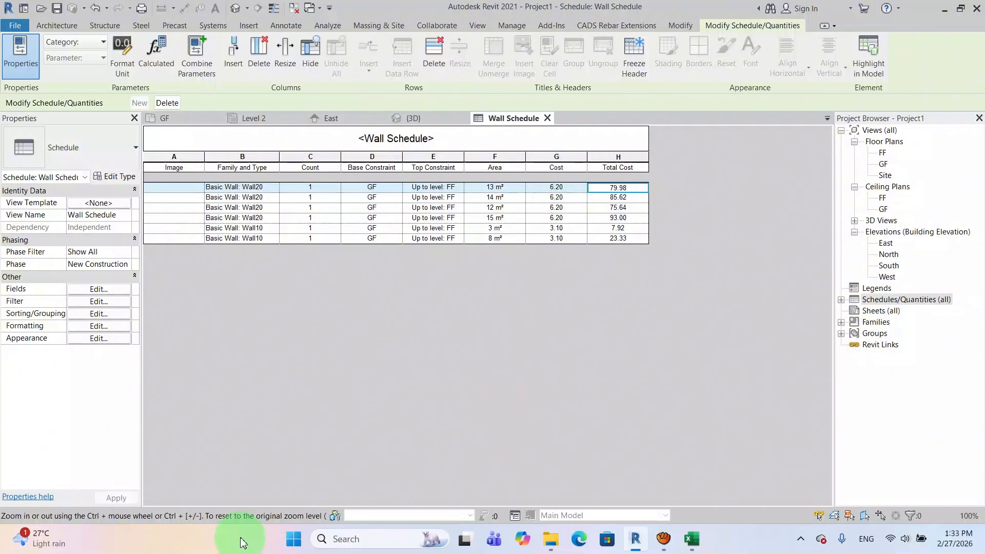
- Launch Calculator beside the schedule and compute 13 × 6.2 = 80.6
{"action": "left_click", "coordinate": [293, 540]}
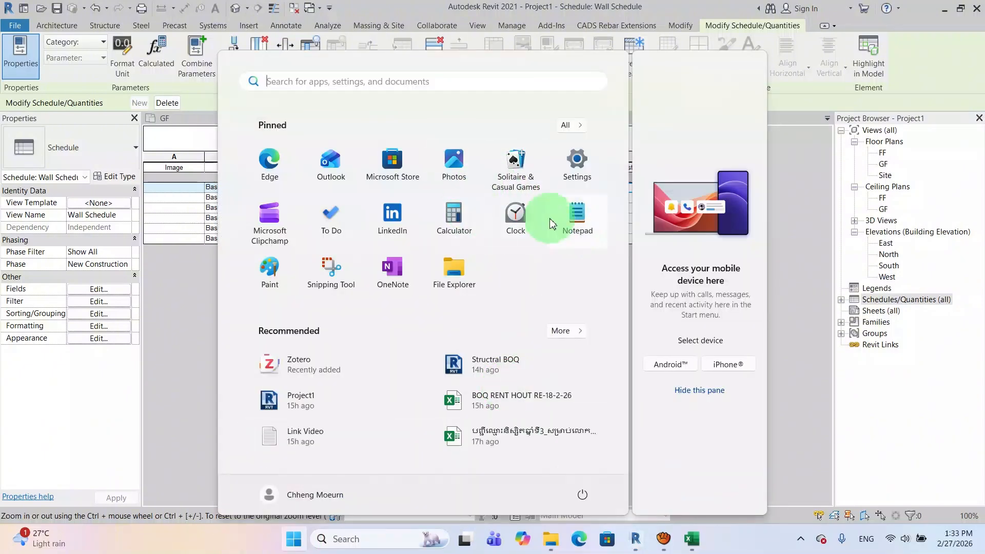
{"action": "left_click", "coordinate": [454, 221]}
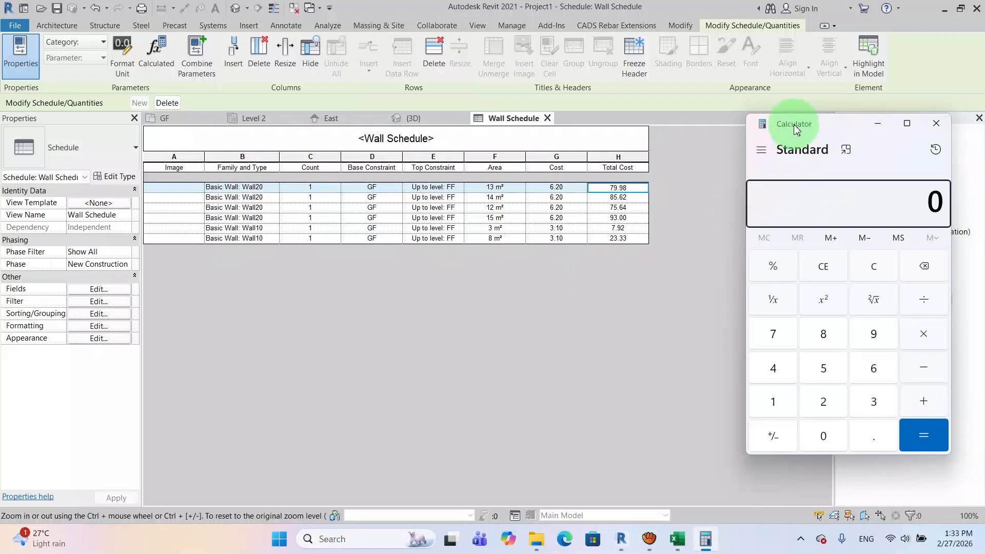
{"action": "left_click_drag", "start_coordinate": [792, 125], "coordinate": [744, 110]}
{"action": "left_click", "coordinate": [710, 387]}
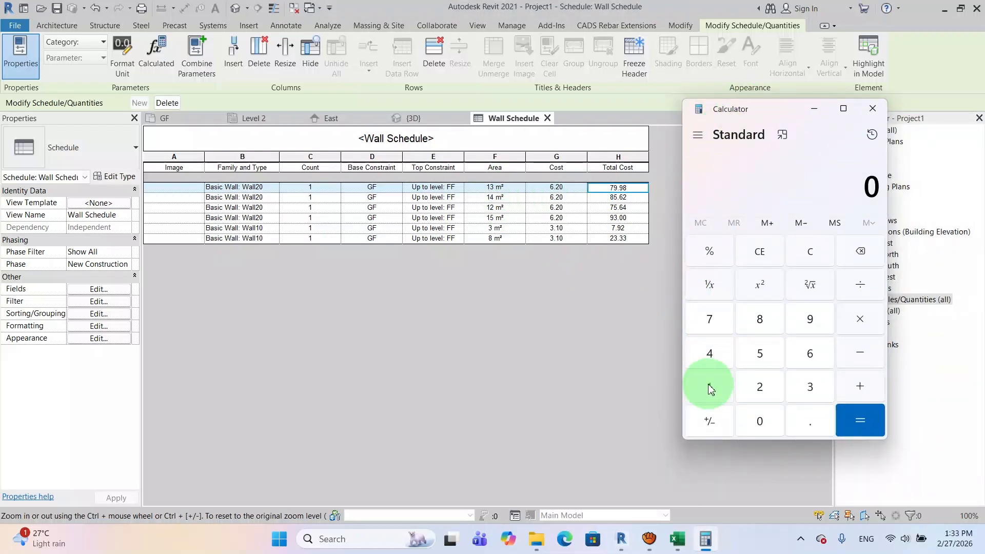
{"action": "left_click", "coordinate": [811, 387]}
{"action": "left_click", "coordinate": [860, 321]}
{"action": "left_click", "coordinate": [811, 355]}
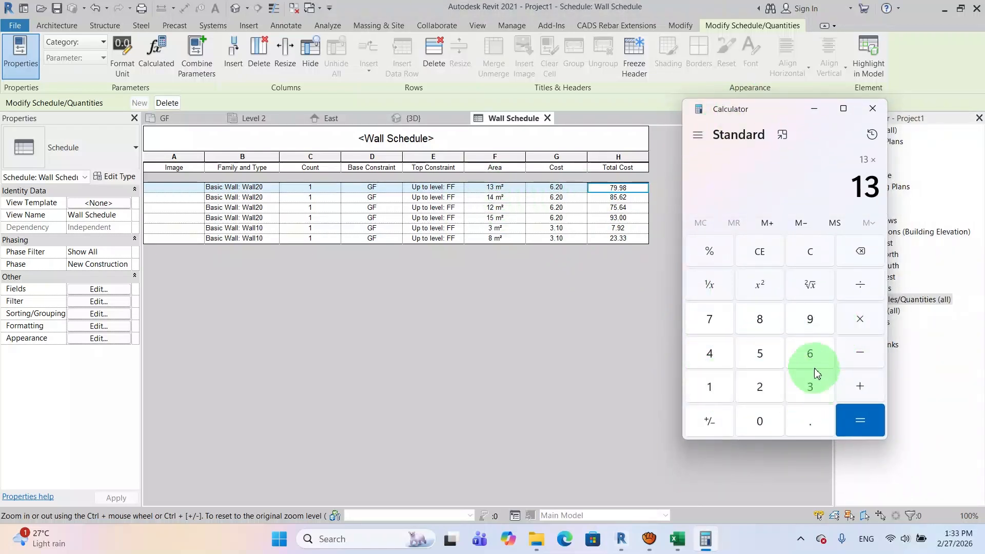
{"action": "left_click", "coordinate": [760, 387]}
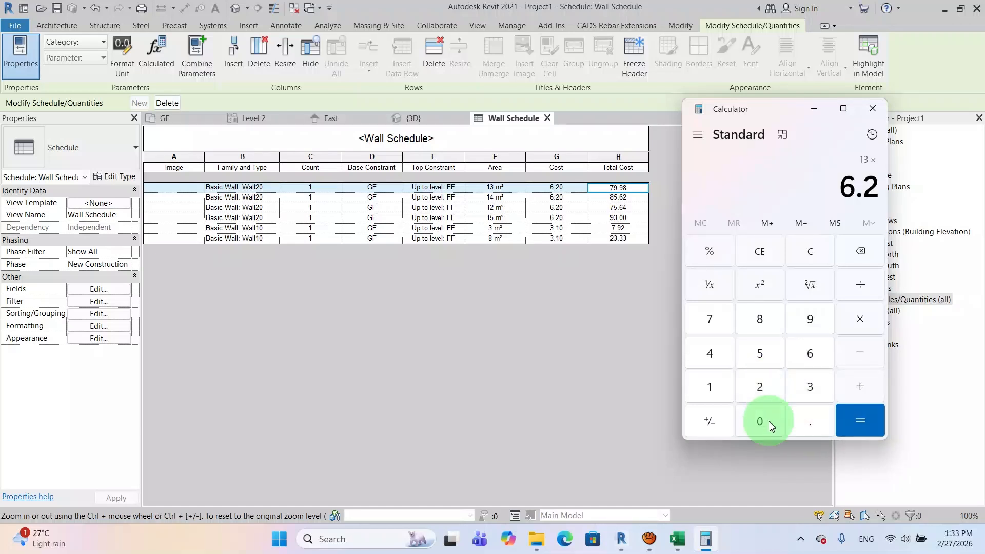
{"action": "left_click", "coordinate": [760, 422]}
{"action": "left_click", "coordinate": [861, 415]}
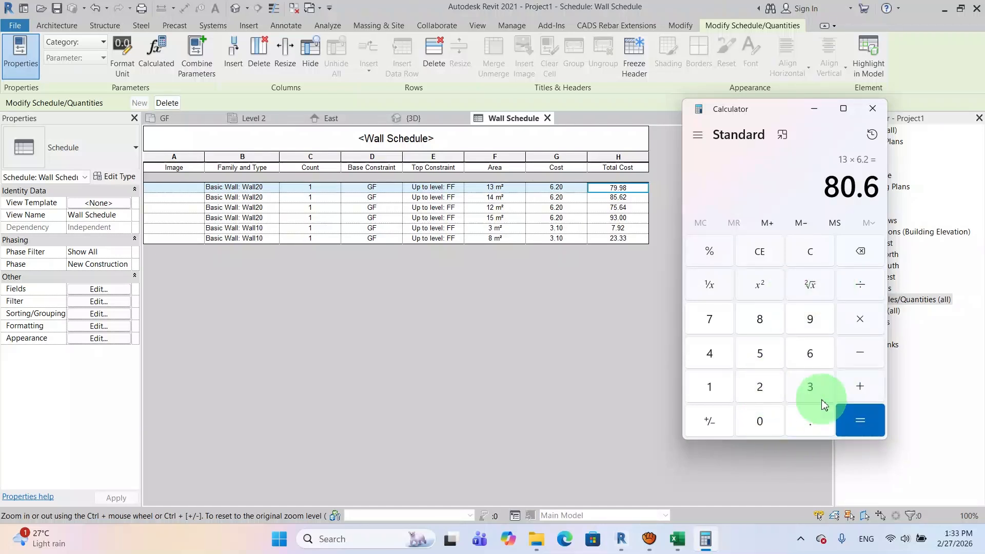
- Compare 80.6 with the schedule's 79.98, then clear and minimize Calculator
{"action": "left_click_drag", "start_coordinate": [768, 132], "coordinate": [751, 120]}
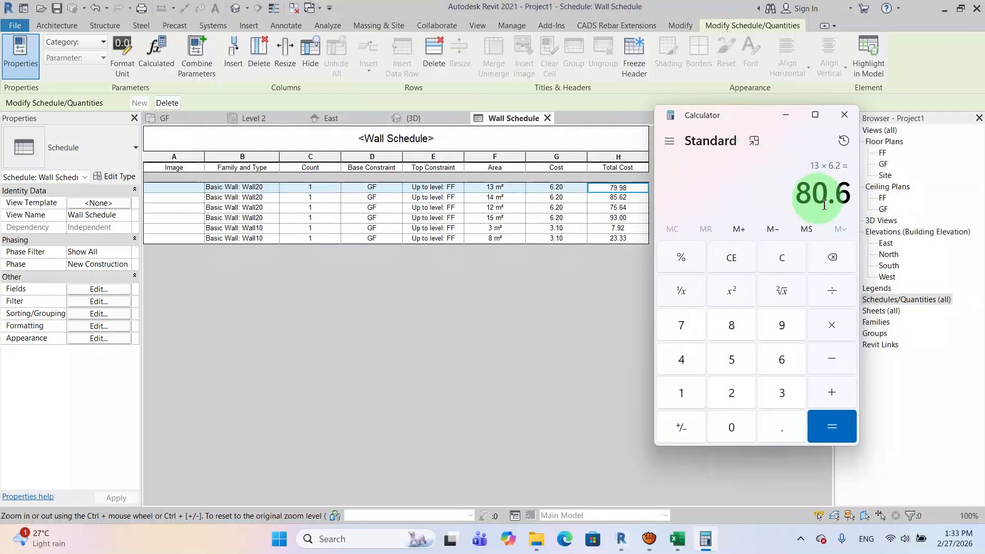
{"action": "left_click", "coordinate": [611, 198]}
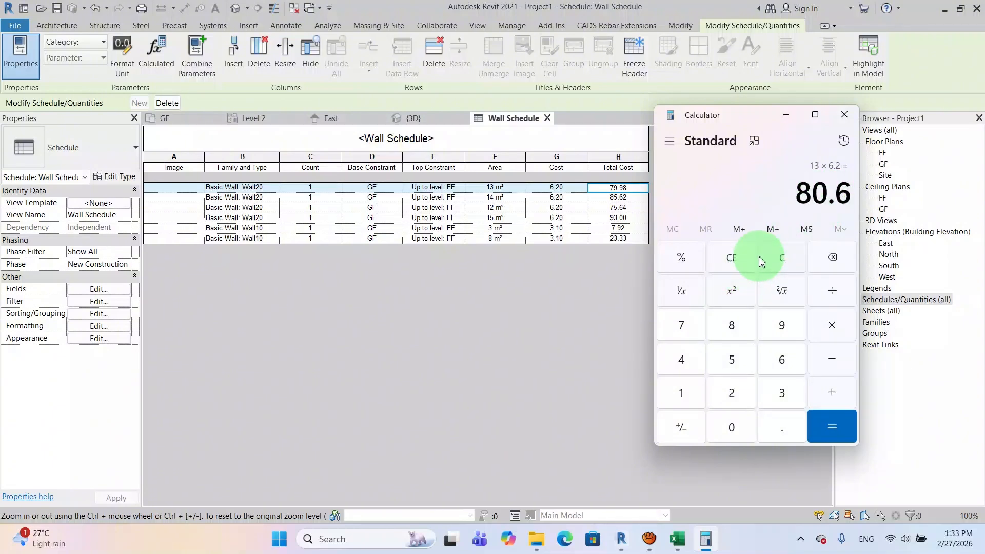
{"action": "left_click", "coordinate": [781, 259]}
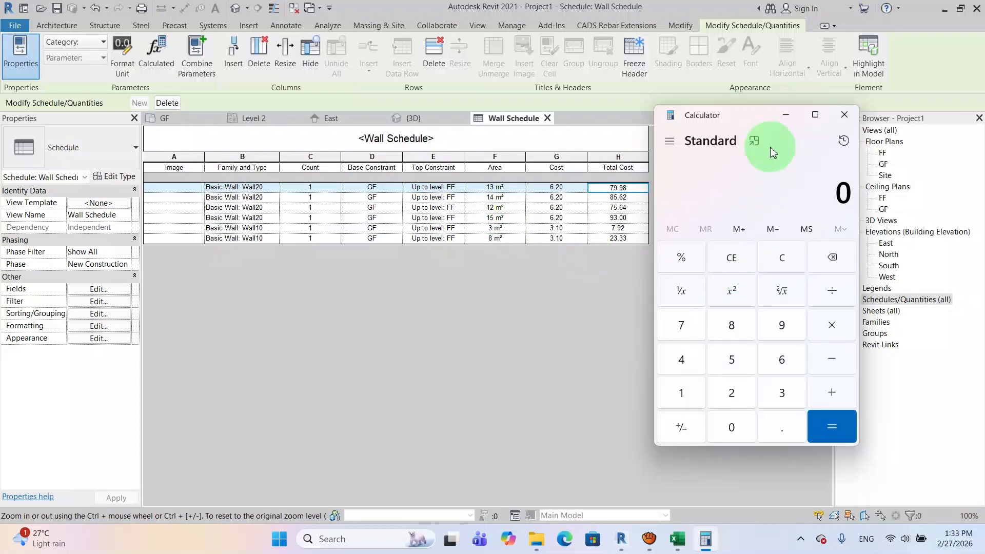
{"action": "left_click", "coordinate": [785, 115]}
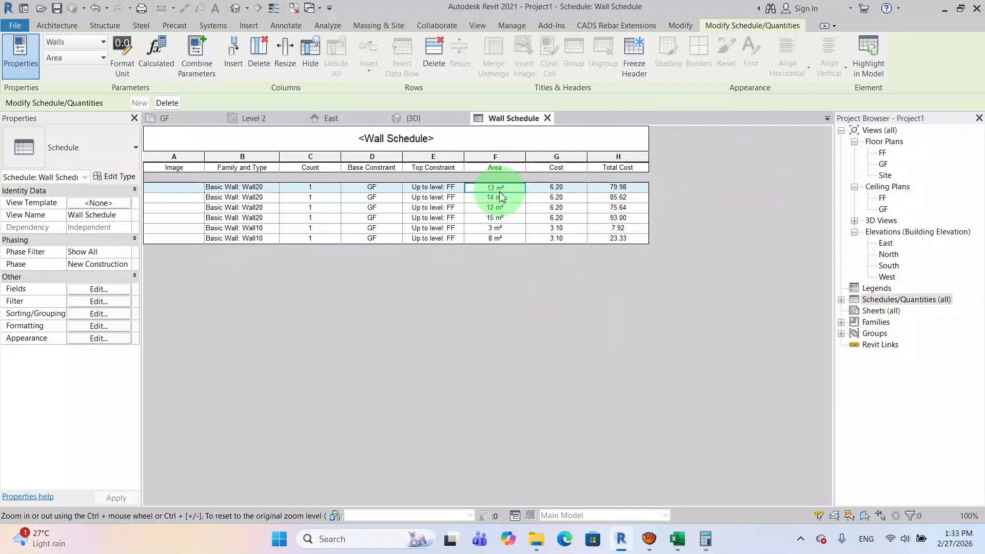
- Round the Area column to 2 decimal places, showing the first wall as 12.90 m²
{"action": "left_click", "coordinate": [496, 238]}
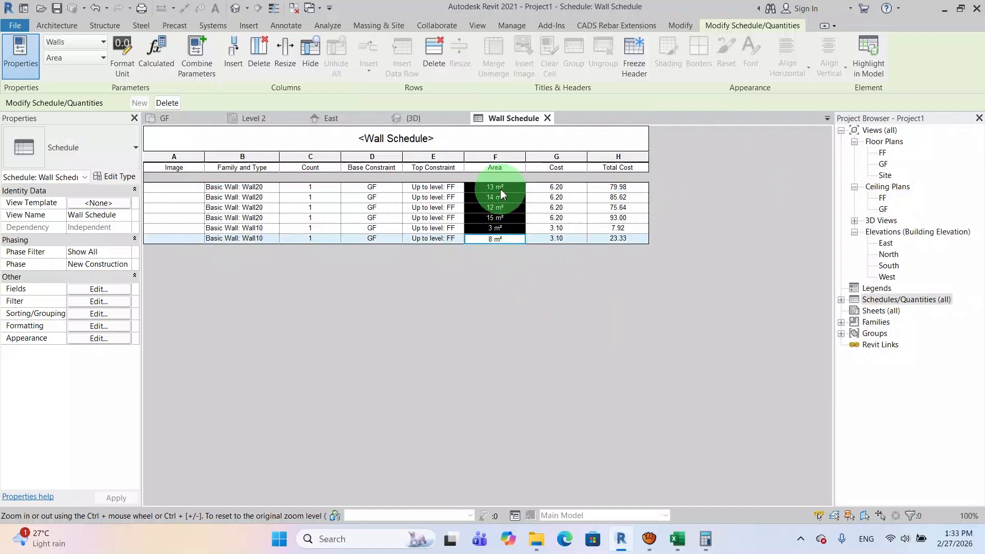
{"action": "left_click", "coordinate": [125, 56]}
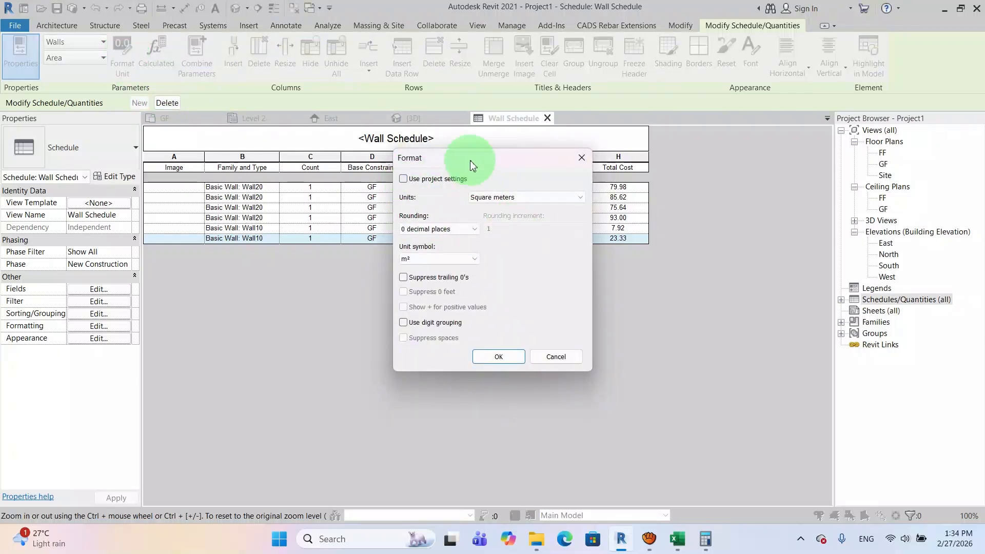
{"action": "left_click_drag", "start_coordinate": [472, 165], "coordinate": [736, 147]}
{"action": "left_click", "coordinate": [722, 212]}
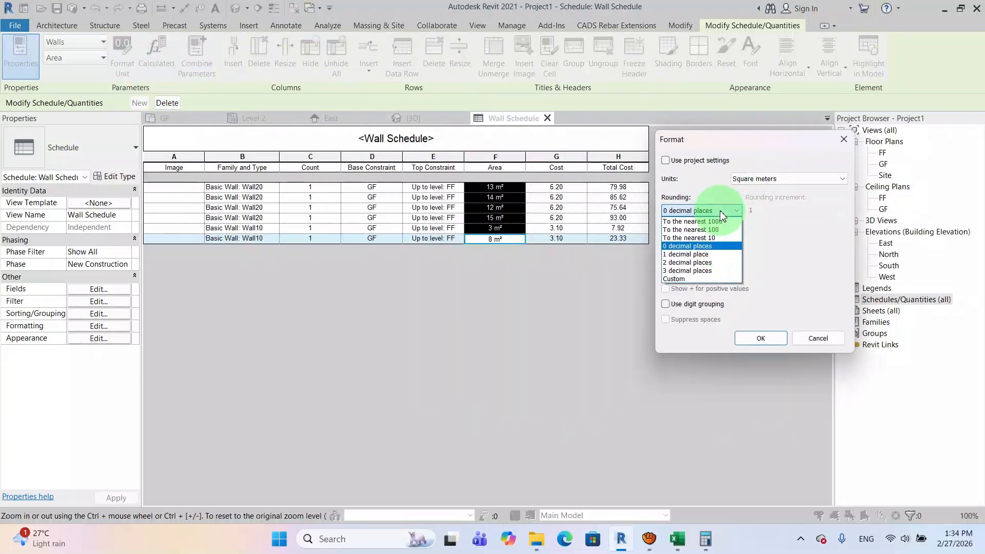
{"action": "left_click", "coordinate": [688, 262]}
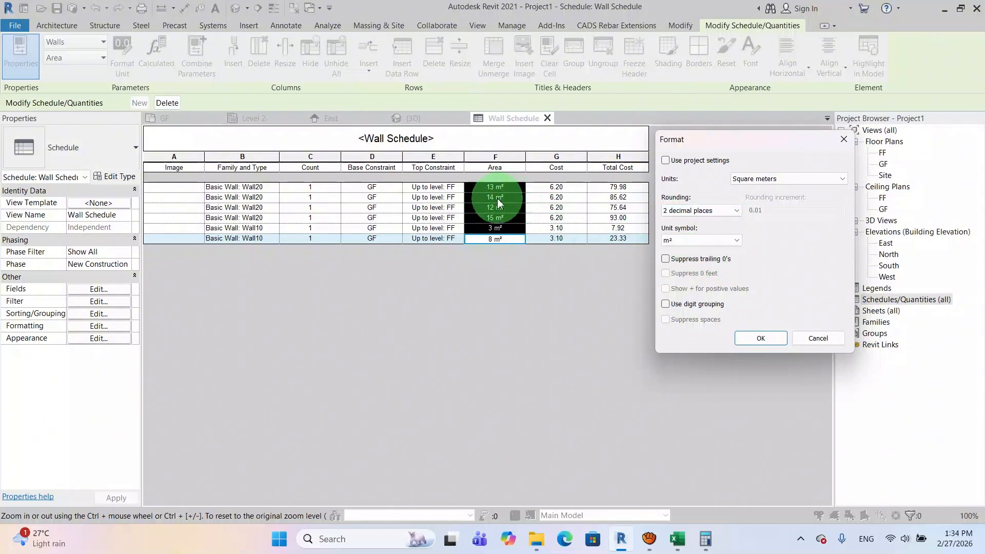
{"action": "left_click", "coordinate": [761, 338]}
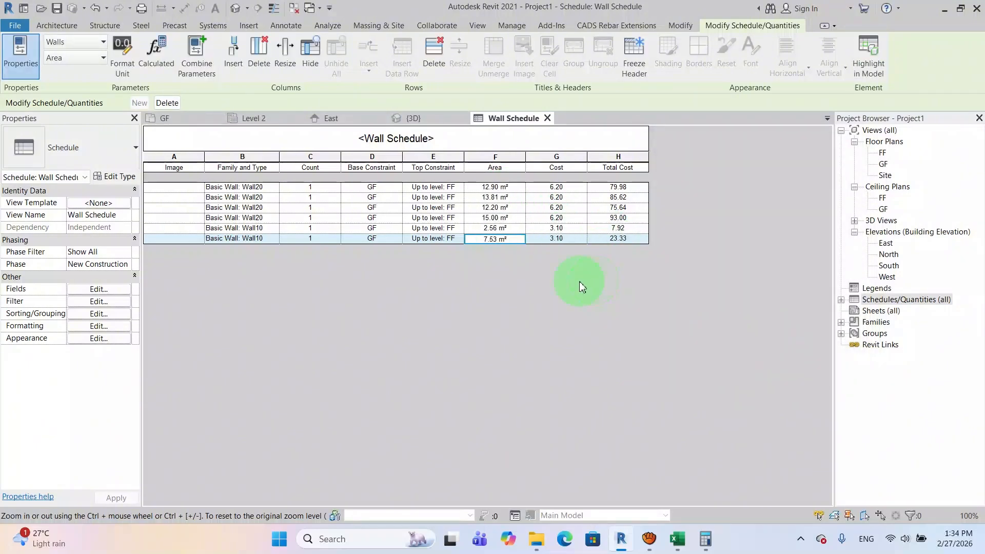
{"action": "left_click", "coordinate": [495, 188]}
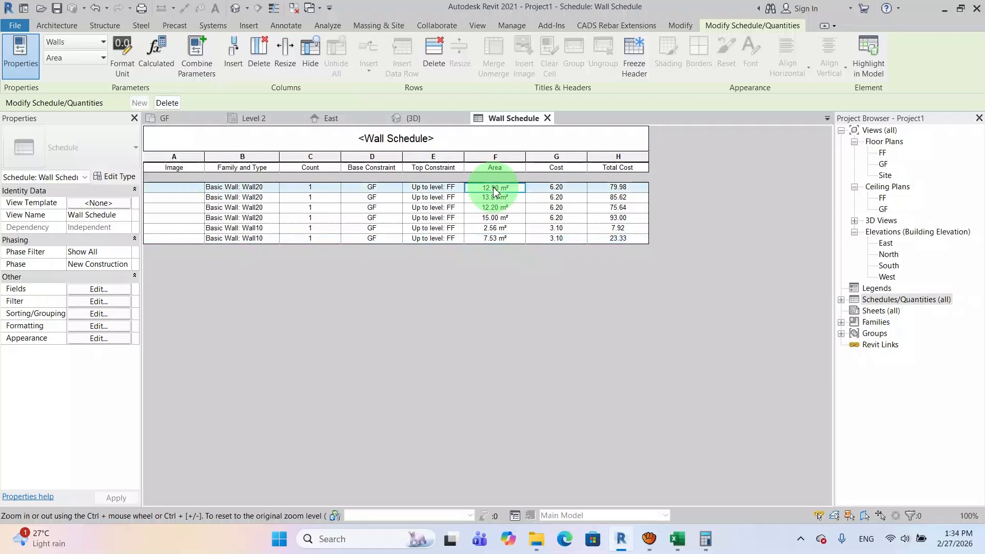
{"action": "left_click", "coordinate": [711, 546]}
- Calculate 12.9 × 6.2 = 79.98 to match the first wall's Total Cost, then close Calculator
{"action": "left_click_drag", "start_coordinate": [701, 121], "coordinate": [732, 121]}
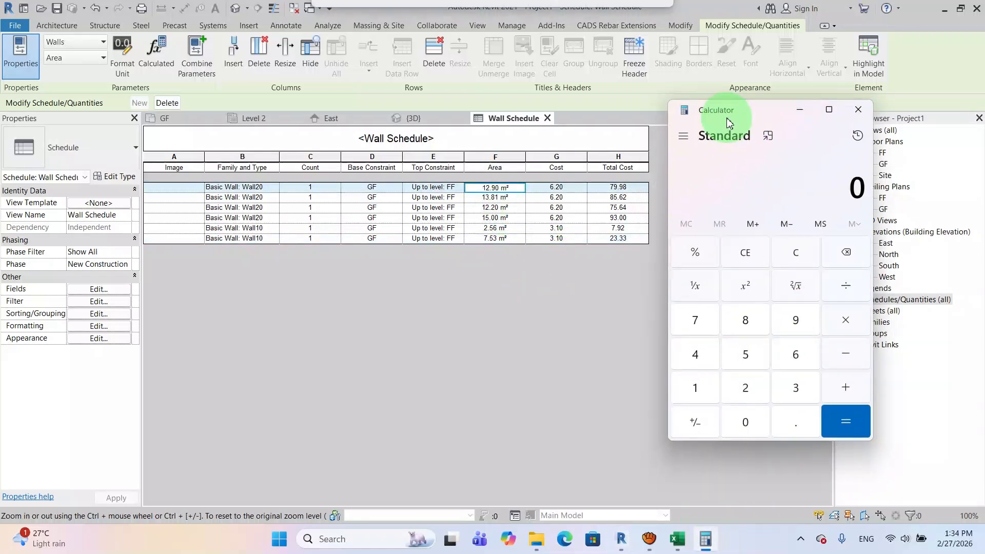
{"action": "left_click", "coordinate": [717, 400]}
{"action": "left_click", "coordinate": [797, 424]}
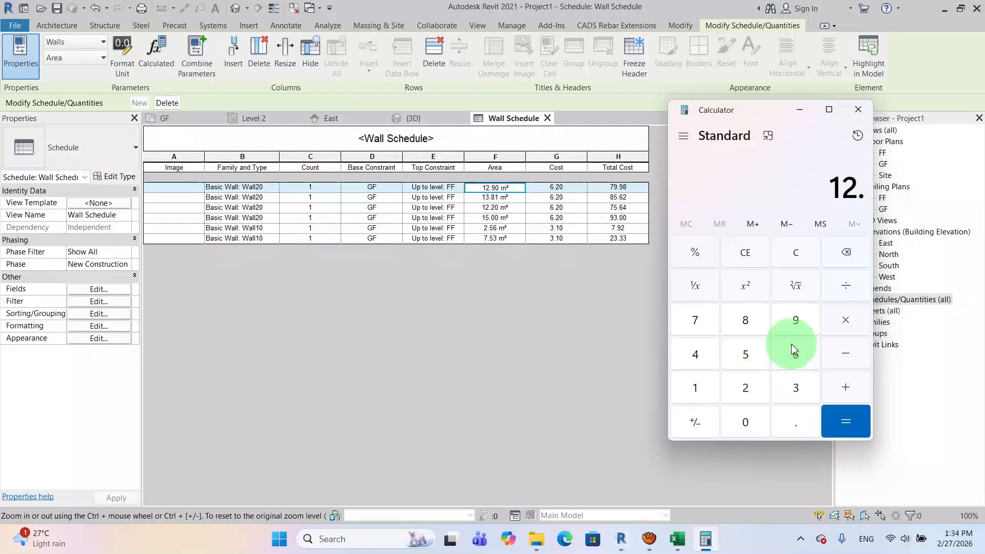
{"action": "left_click", "coordinate": [796, 321]}
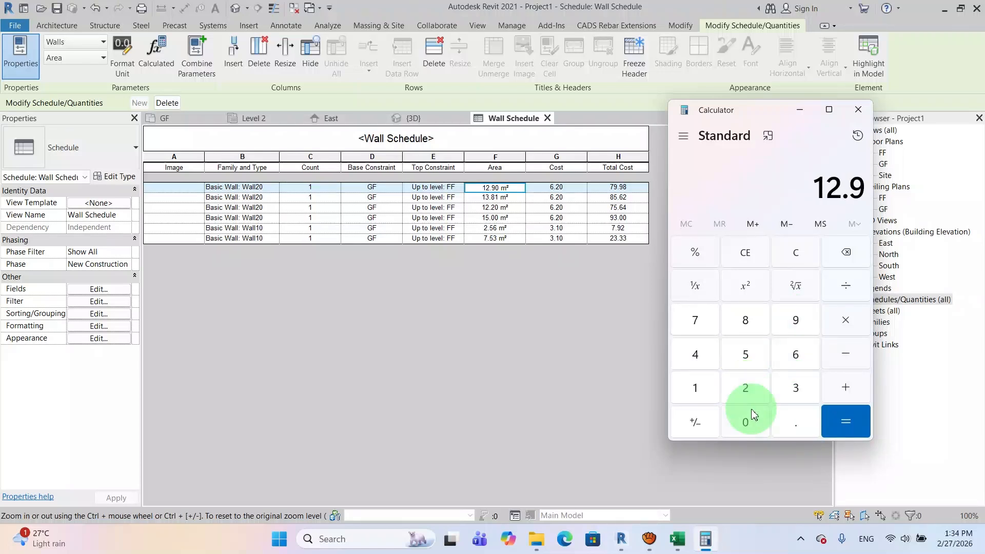
{"action": "left_click", "coordinate": [845, 321]}
{"action": "left_click", "coordinate": [794, 366]}
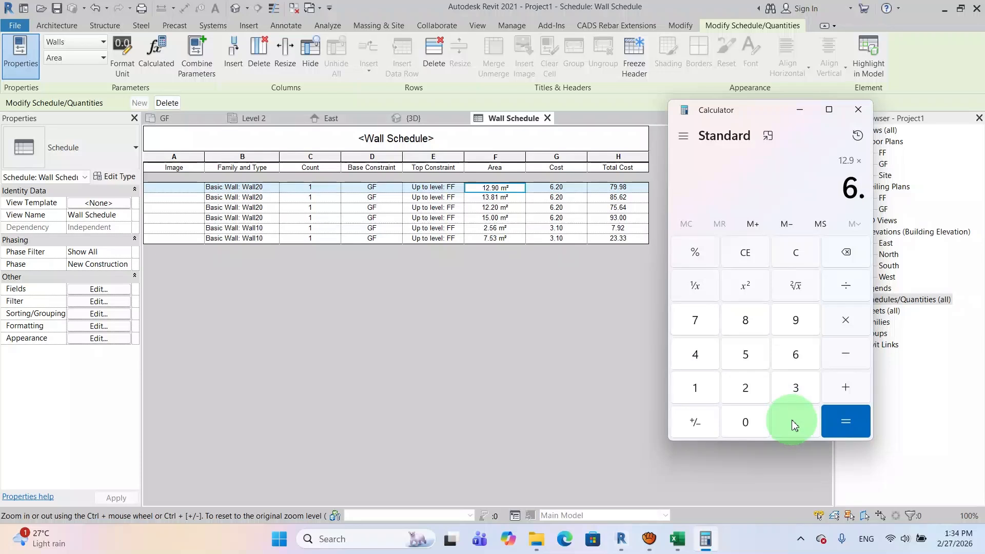
{"action": "left_click", "coordinate": [745, 389]}
{"action": "left_click", "coordinate": [744, 420]}
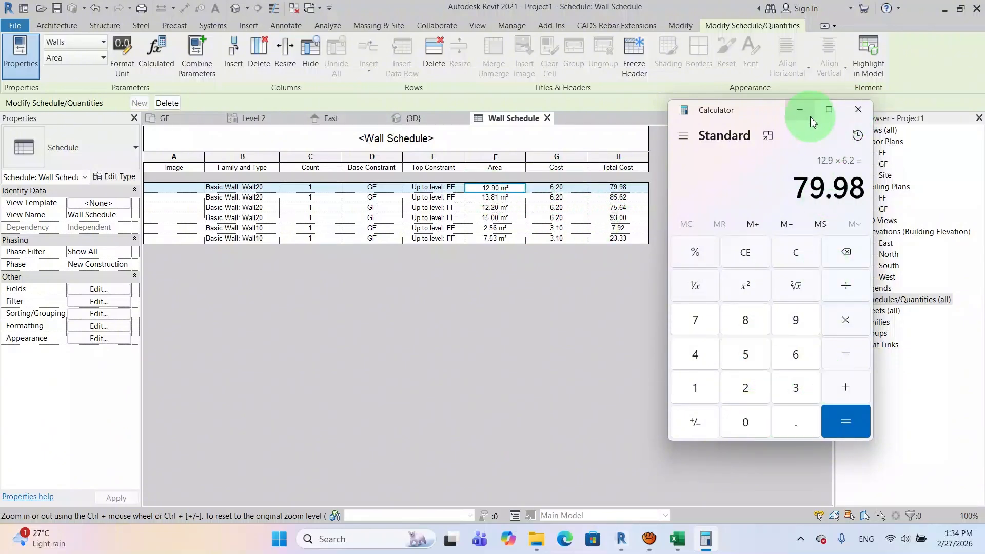
{"action": "left_click", "coordinate": [857, 112]}
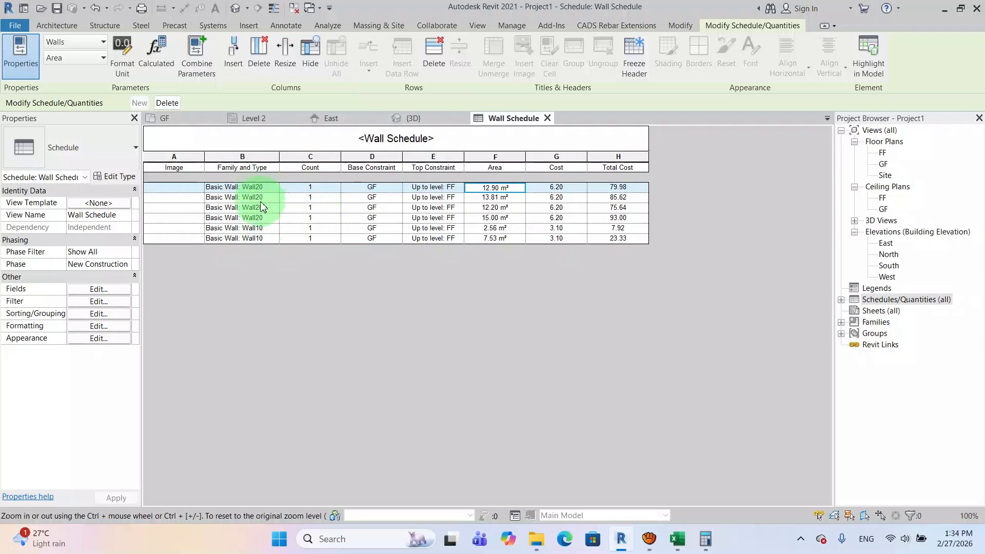
- Sort by Family and Type, then by Family and Type descending, with count-and-totals footers
{"action": "left_click", "coordinate": [123, 289]}
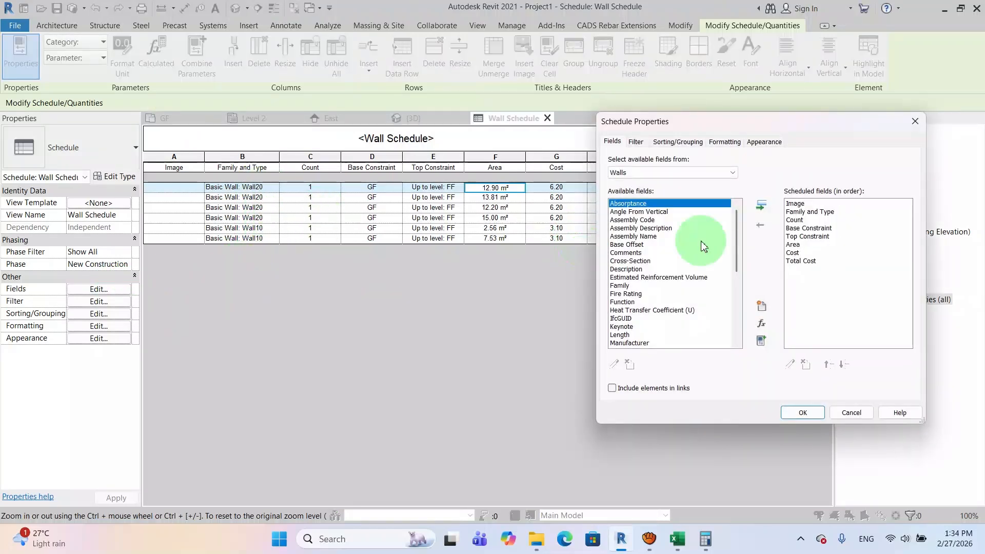
{"action": "left_click", "coordinate": [687, 141]}
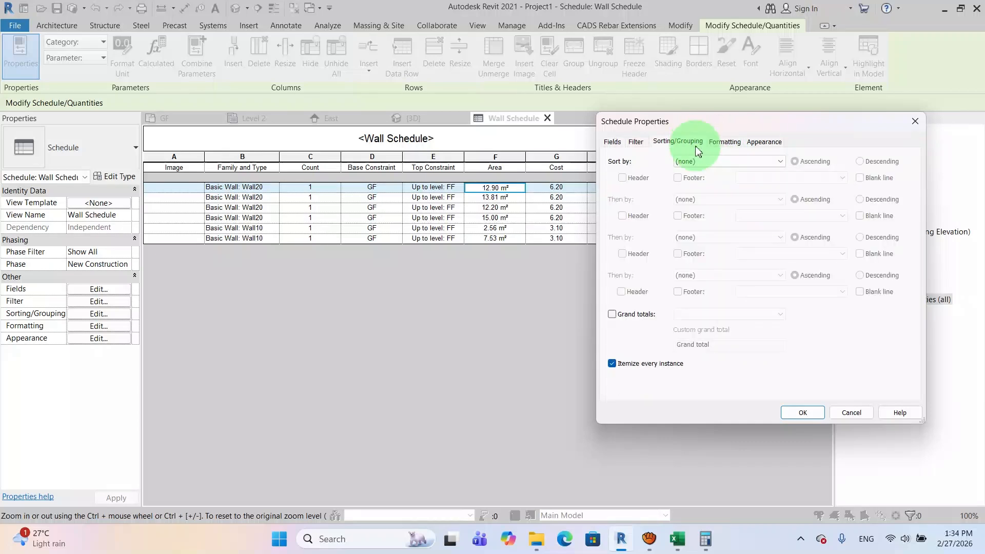
{"action": "left_click", "coordinate": [748, 162]}
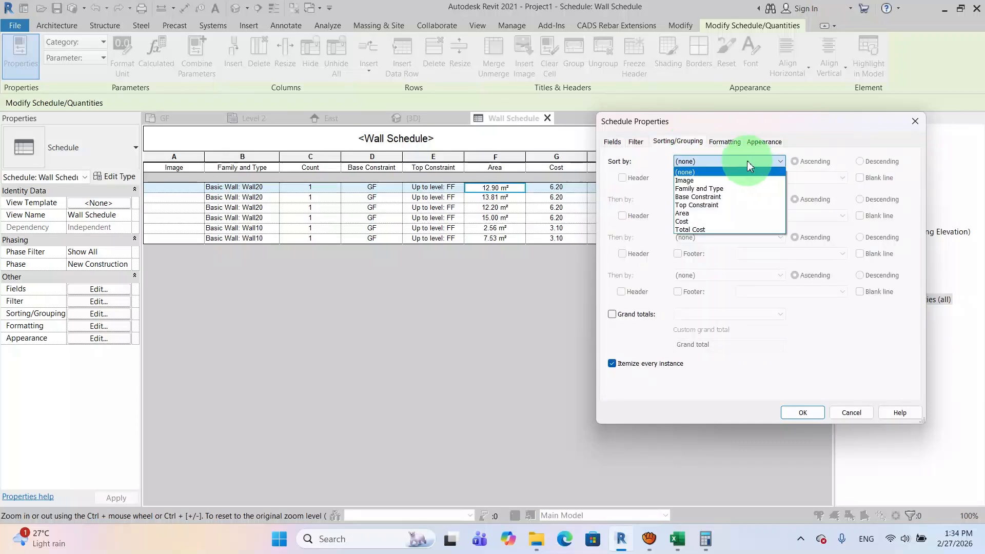
{"action": "left_click", "coordinate": [728, 193]}
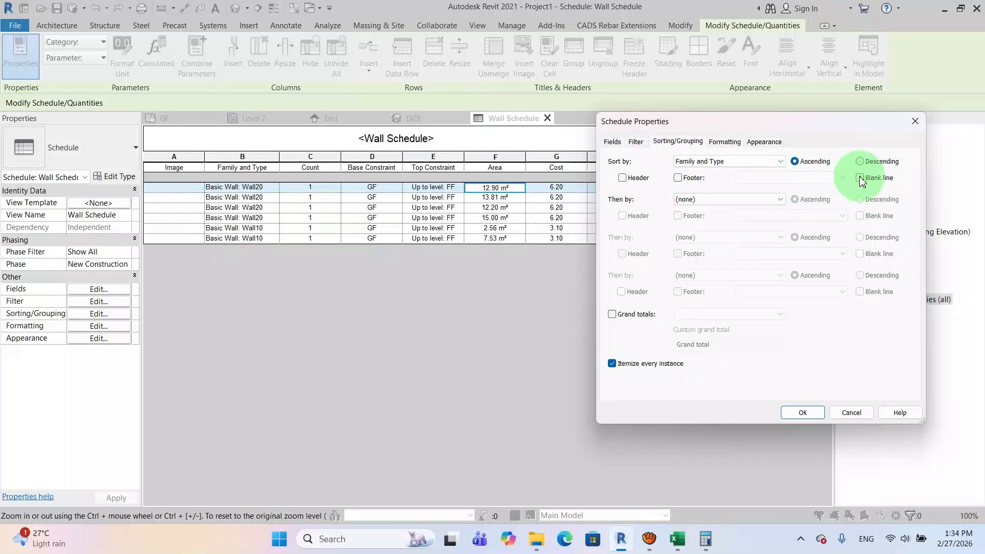
{"action": "left_click", "coordinate": [728, 200]}
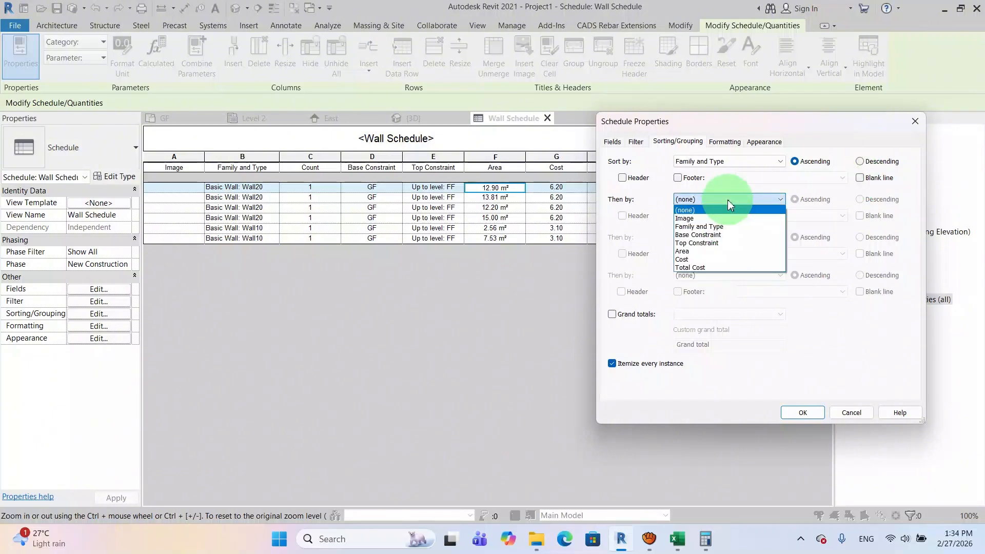
{"action": "left_click", "coordinate": [704, 227]}
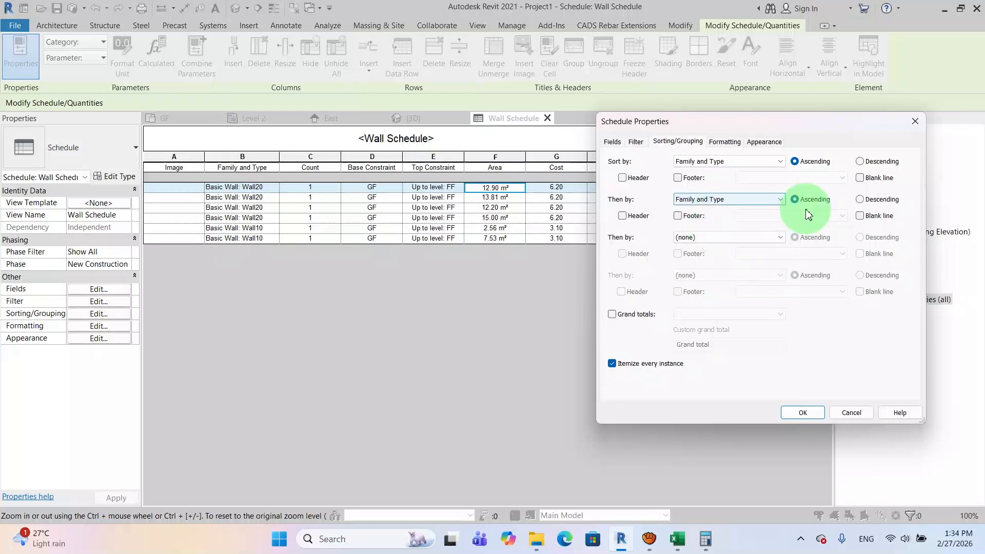
{"action": "left_click", "coordinate": [862, 200]}
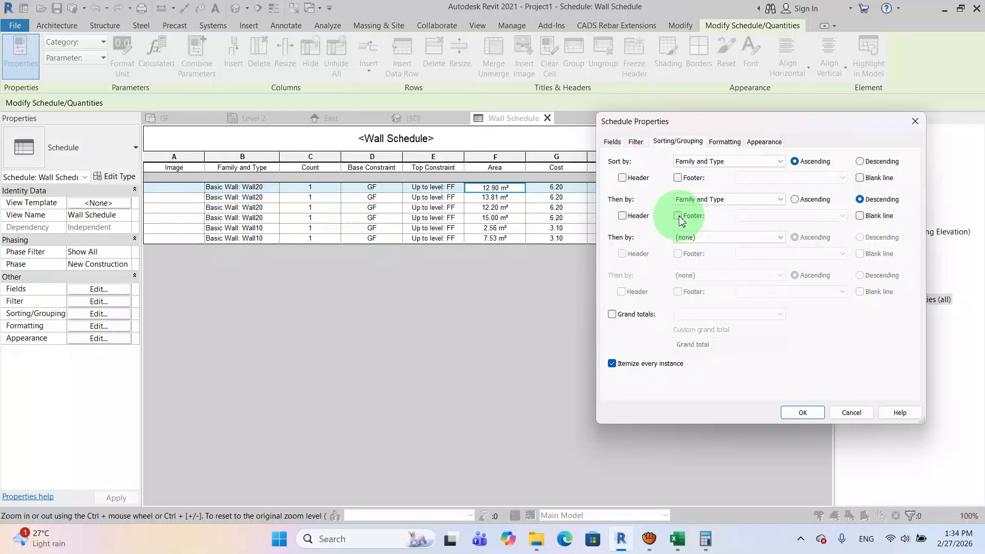
{"action": "left_click", "coordinate": [678, 216]}
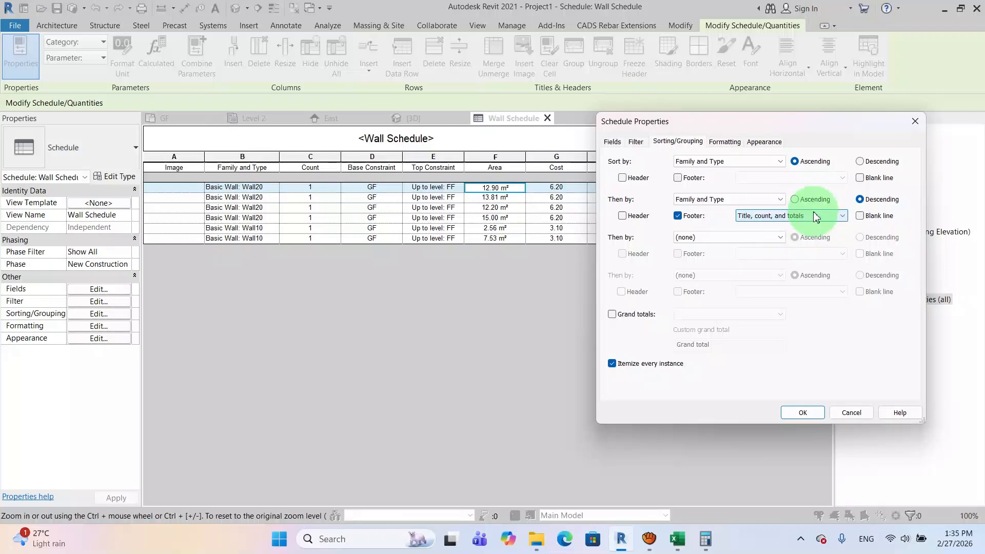
{"action": "left_click", "coordinate": [803, 413]}
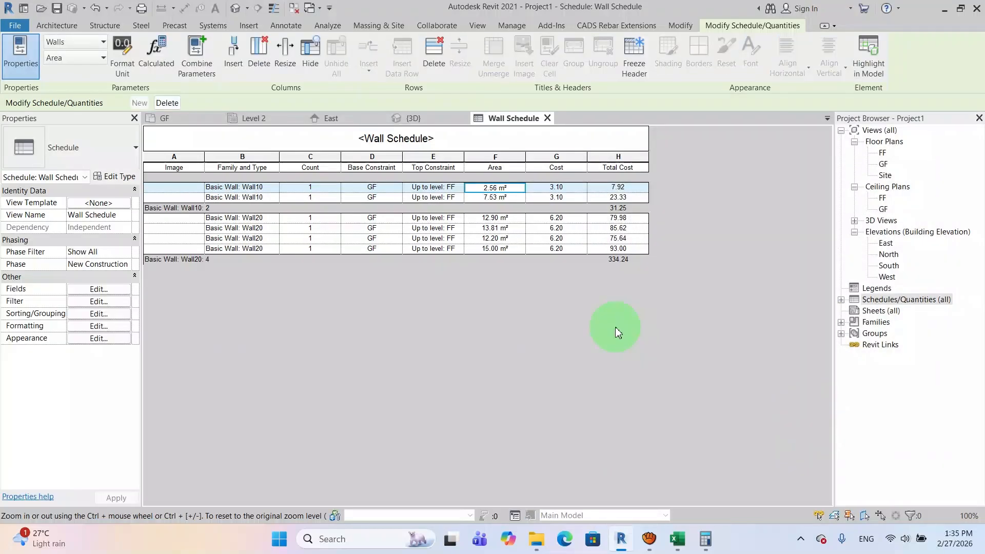
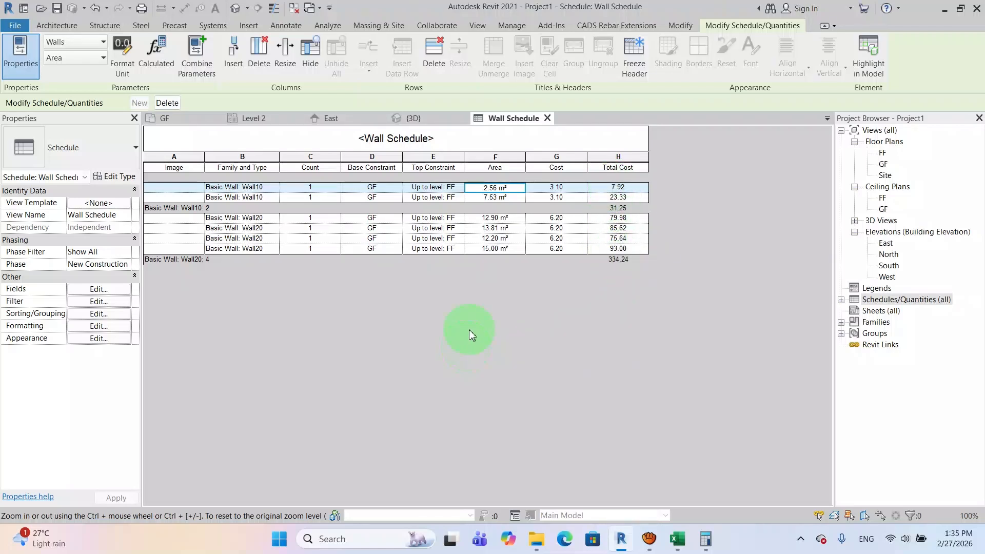
- Select the Wall Schedule title and Total Cost header, then switch to the Level 2 structural plan
{"action": "left_click", "coordinate": [420, 141]}
{"action": "left_click", "coordinate": [423, 142]}
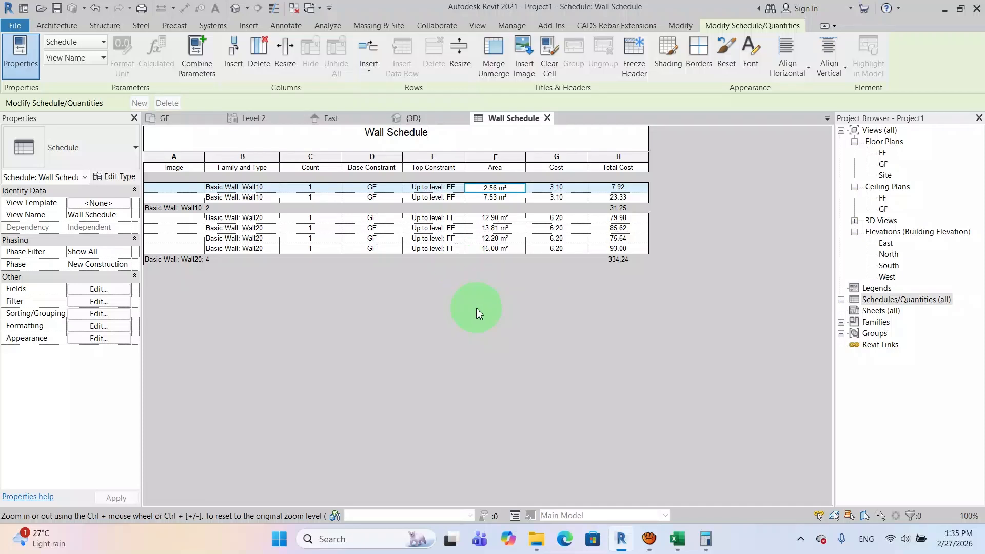
{"action": "left_click", "coordinate": [618, 167]}
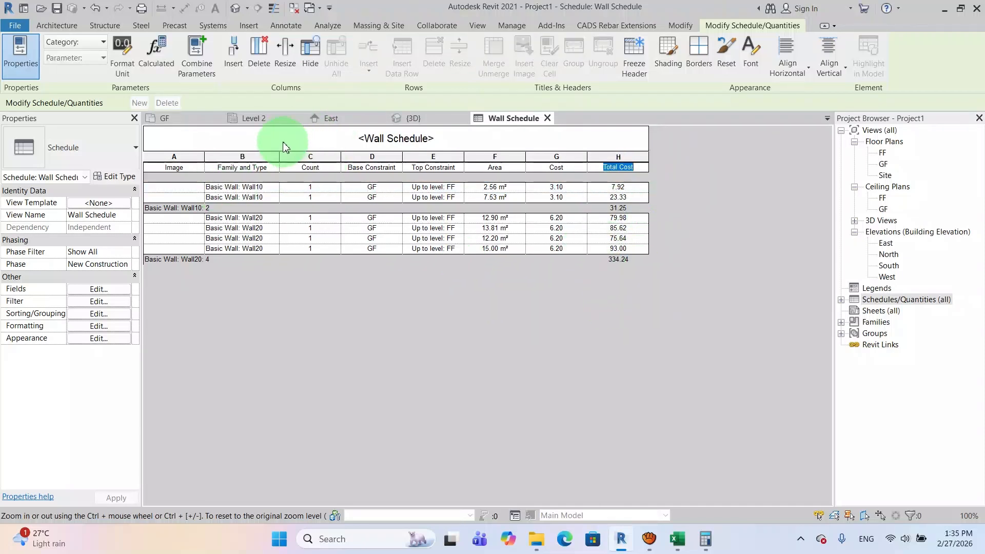
{"action": "left_click", "coordinate": [262, 119]}
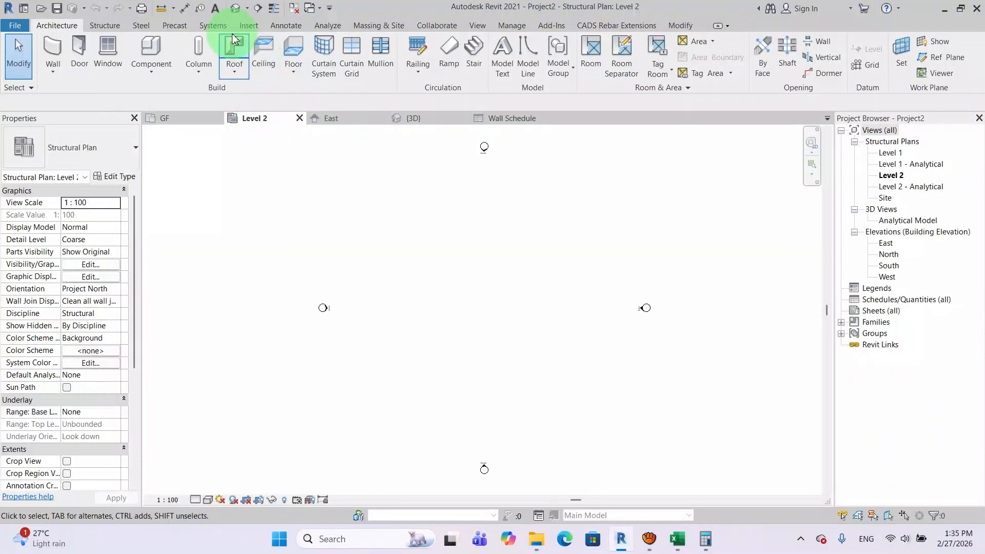
- Add a 'Structural Schedule' text note on the Level 2 plan
{"action": "left_click", "coordinate": [216, 8]}
{"action": "left_click", "coordinate": [307, 174]}
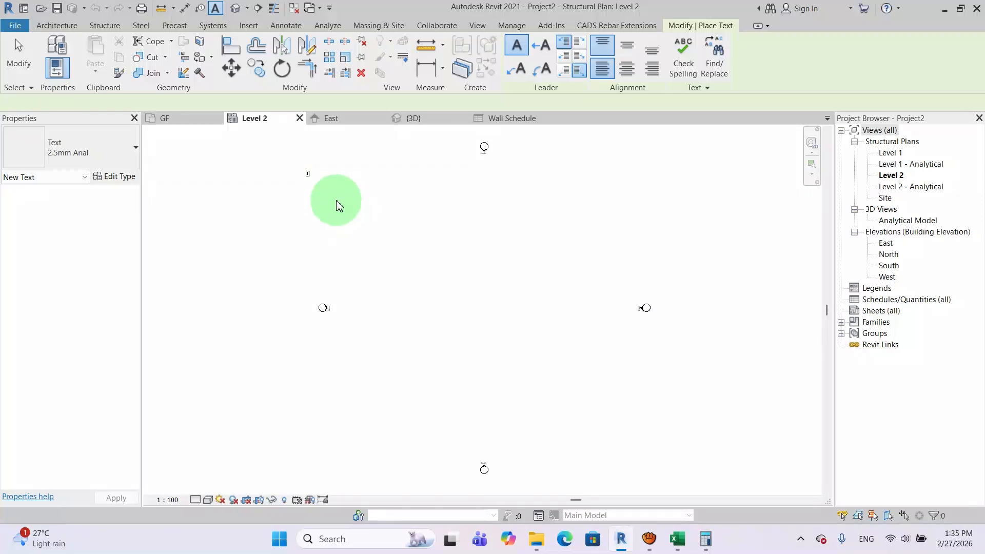
{"action": "scroll", "coordinate": [315, 184], "scroll_direction": "up", "scroll_amount": 2}
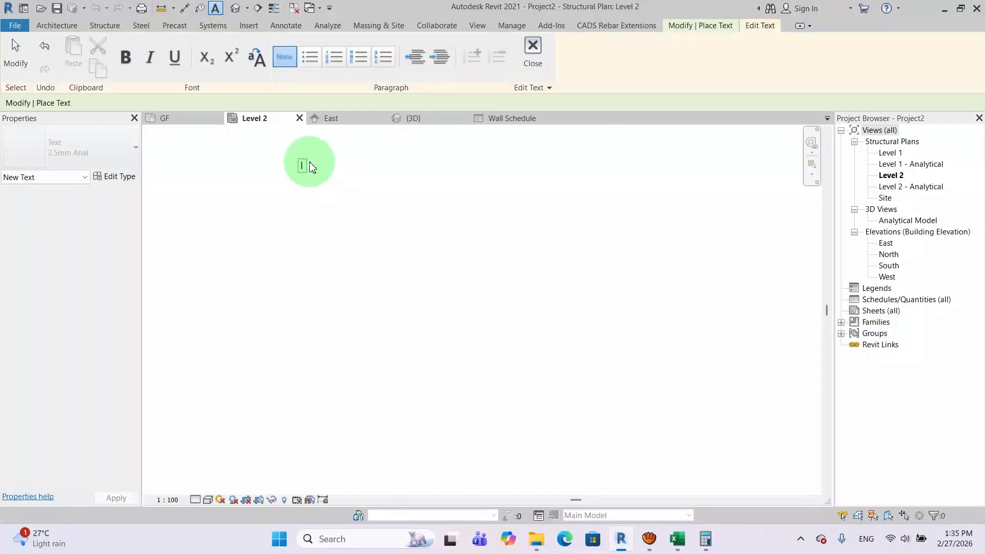
{"action": "scroll", "coordinate": [309, 161], "scroll_direction": "up", "scroll_amount": 2}
{"action": "middle_click_drag", "start_coordinate": [309, 160], "coordinate": [336, 239]}
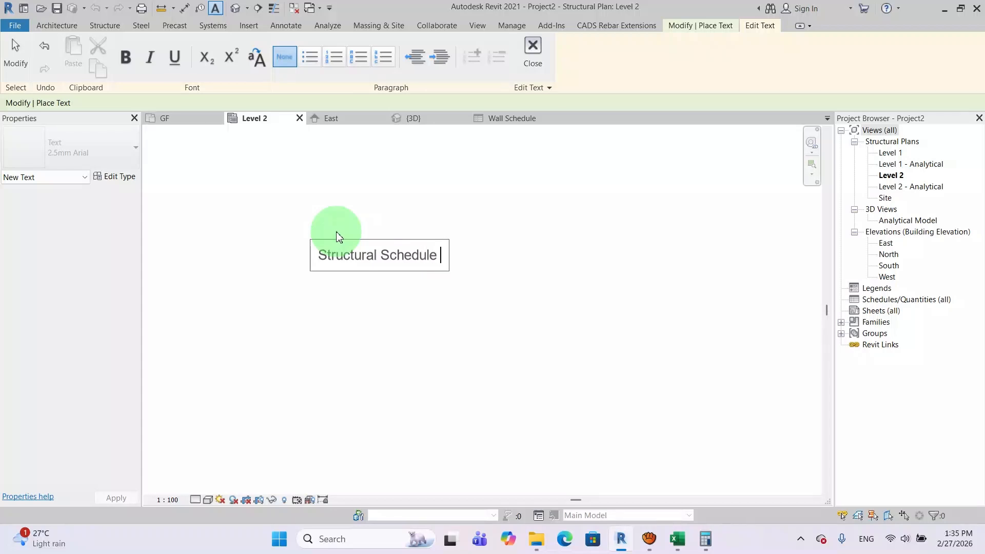
{"action": "left_click", "coordinate": [396, 339]}
{"action": "scroll", "coordinate": [391, 315], "scroll_direction": "down", "scroll_amount": 4}
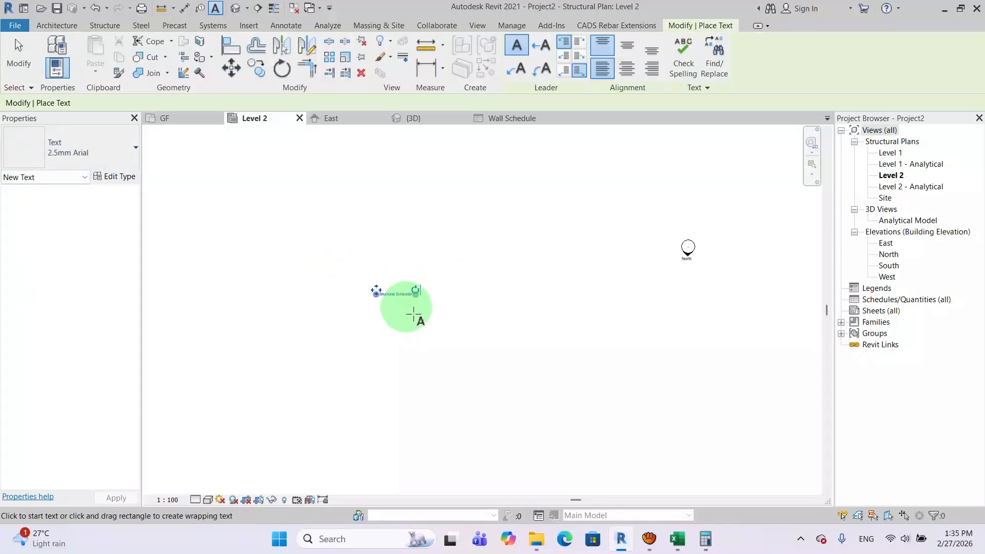
{"action": "key", "text": "Escape"}
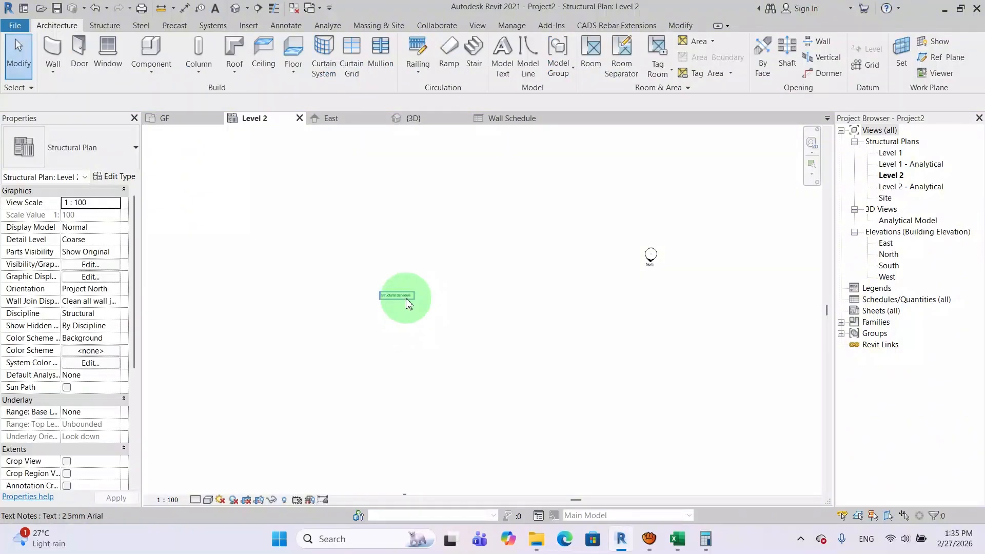
- Select and delete the 'Structural Schedule' text note
{"action": "left_click", "coordinate": [407, 299]}
{"action": "scroll", "coordinate": [408, 309], "scroll_direction": "up", "scroll_amount": 2}
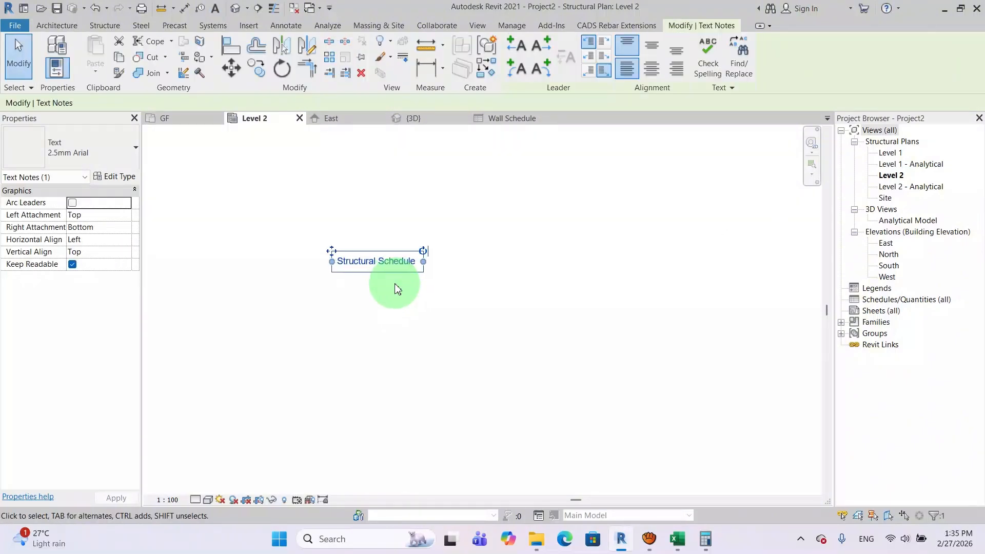
{"action": "scroll", "coordinate": [396, 284], "scroll_direction": "down", "scroll_amount": 4}
{"action": "left_click", "coordinate": [408, 315]}
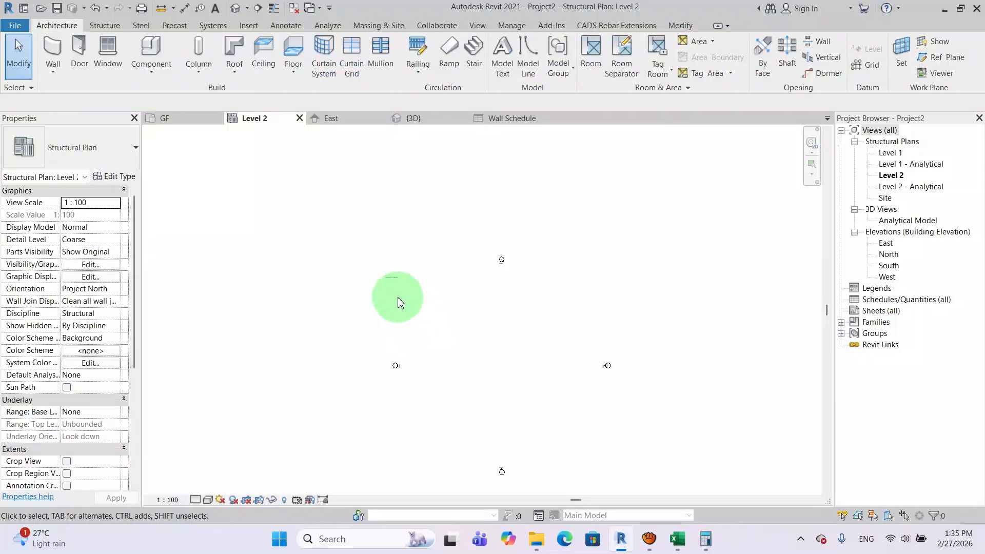
{"action": "scroll", "coordinate": [389, 276], "scroll_direction": "up", "scroll_amount": 3}
{"action": "scroll", "coordinate": [388, 280], "scroll_direction": "up", "scroll_amount": 5}
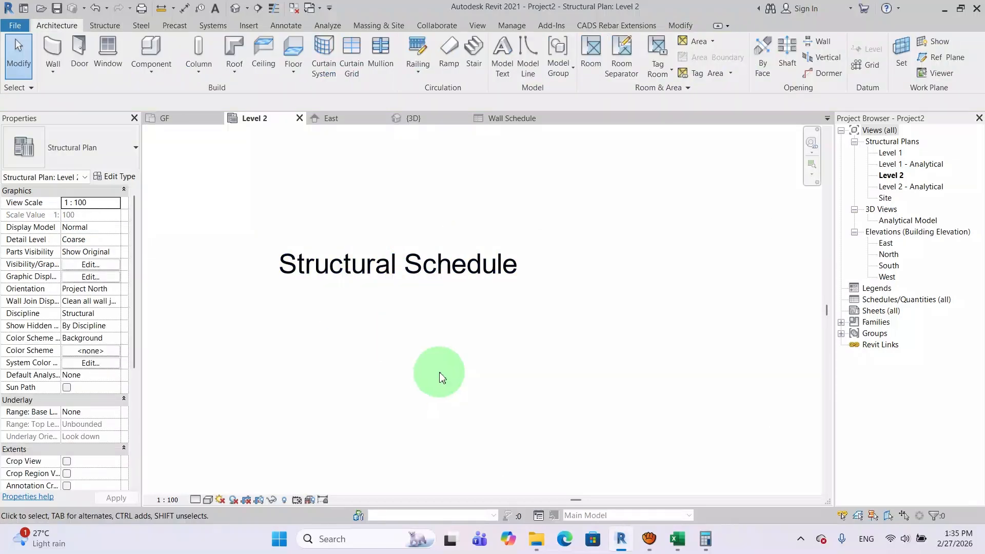
{"action": "scroll", "coordinate": [397, 308], "scroll_direction": "down", "scroll_amount": 5}
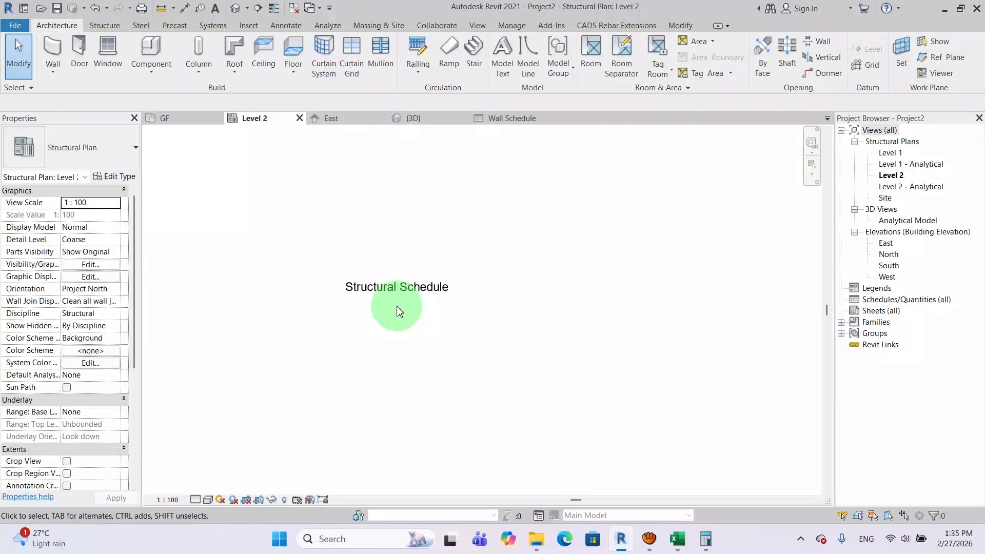
{"action": "scroll", "coordinate": [397, 314], "scroll_direction": "down", "scroll_amount": 1}
{"action": "left_click_drag", "start_coordinate": [407, 267], "coordinate": [343, 304]}
{"action": "key", "text": "Delete"}
- Hide the elevation marker category in the Level 2 view
{"action": "scroll", "coordinate": [523, 320], "scroll_direction": "down", "scroll_amount": 1}
{"action": "middle_click_drag", "start_coordinate": [524, 320], "coordinate": [486, 270]}
{"action": "mouse_move", "coordinate": [527, 205]}
{"action": "left_mouse_down"}
{"action": "mouse_move", "coordinate": [479, 227]}
{"action": "mouse_move", "coordinate": [473, 254]}
{"action": "left_mouse_up"}
{"action": "right_click", "coordinate": [498, 226]}
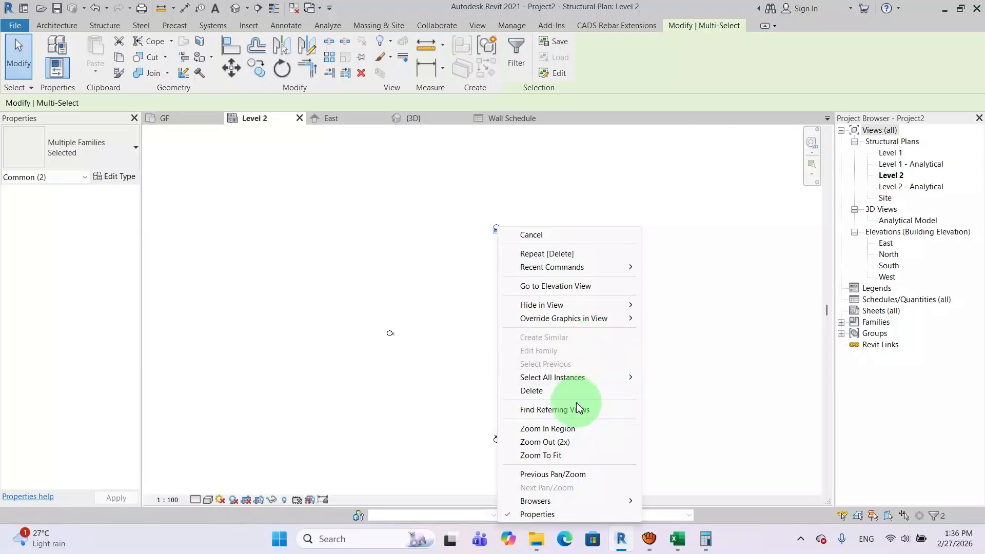
{"action": "mouse_move", "coordinate": [579, 305]}
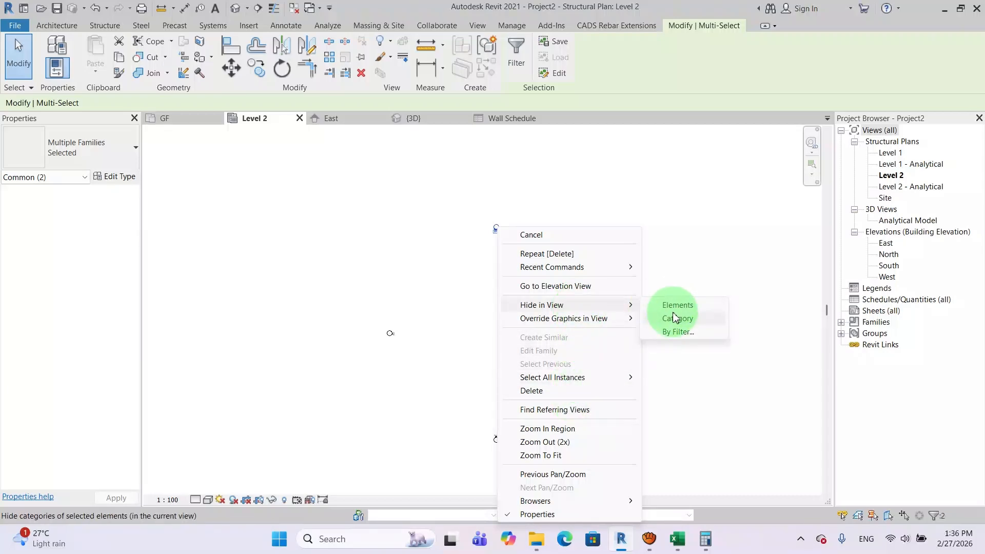
{"action": "left_click", "coordinate": [674, 318]}
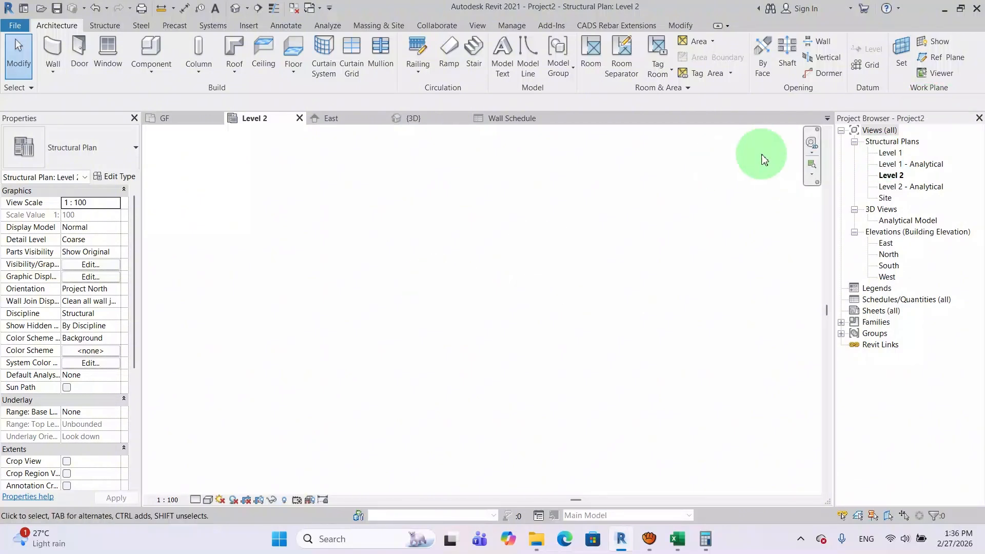
- Draw horizontal grid 1 and copy it 4000 below as grid 2
{"action": "left_click", "coordinate": [869, 67]}
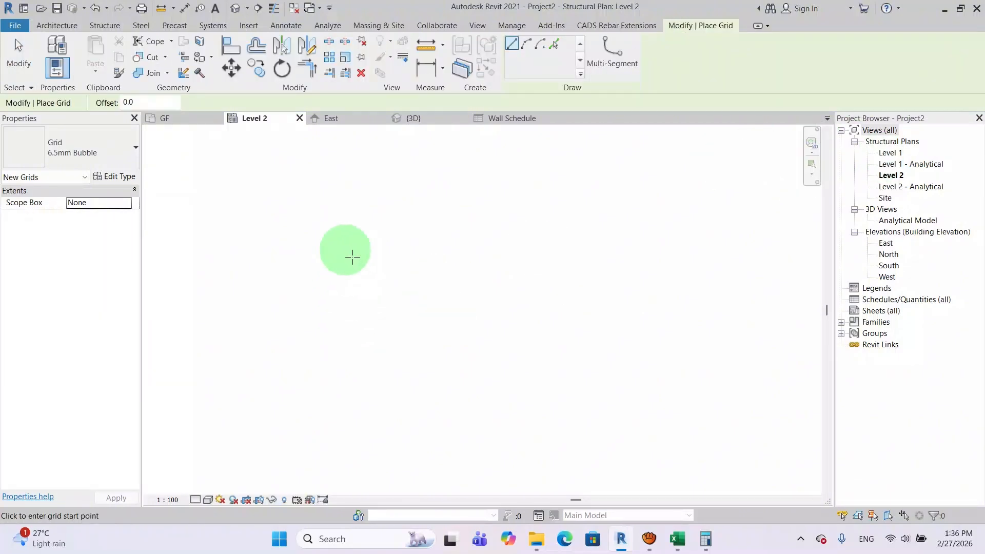
{"action": "left_click", "coordinate": [351, 250]}
{"action": "left_click", "coordinate": [444, 247]}
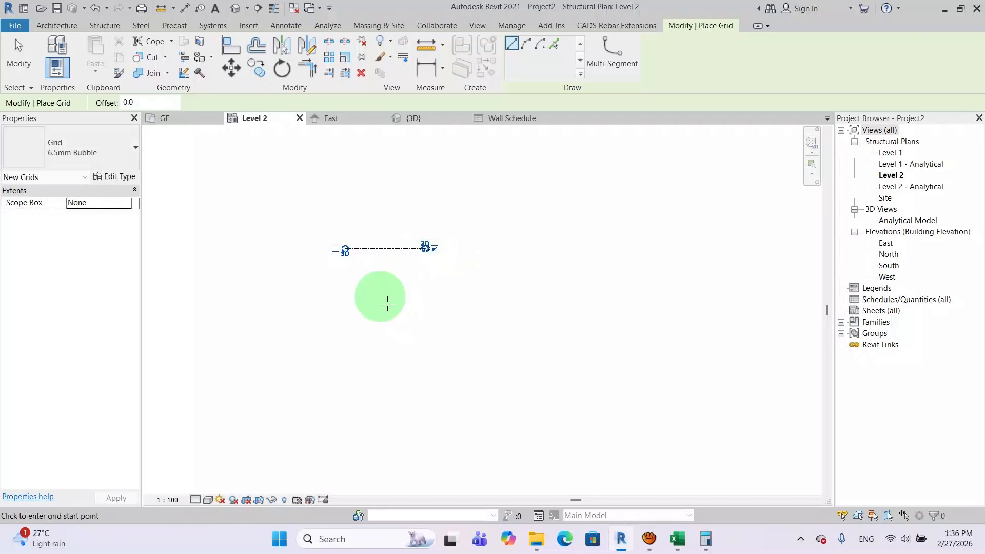
{"action": "key", "text": "Escape"}
{"action": "key", "text": "Escape"}
{"action": "middle_click_drag", "start_coordinate": [371, 258], "coordinate": [385, 275]}
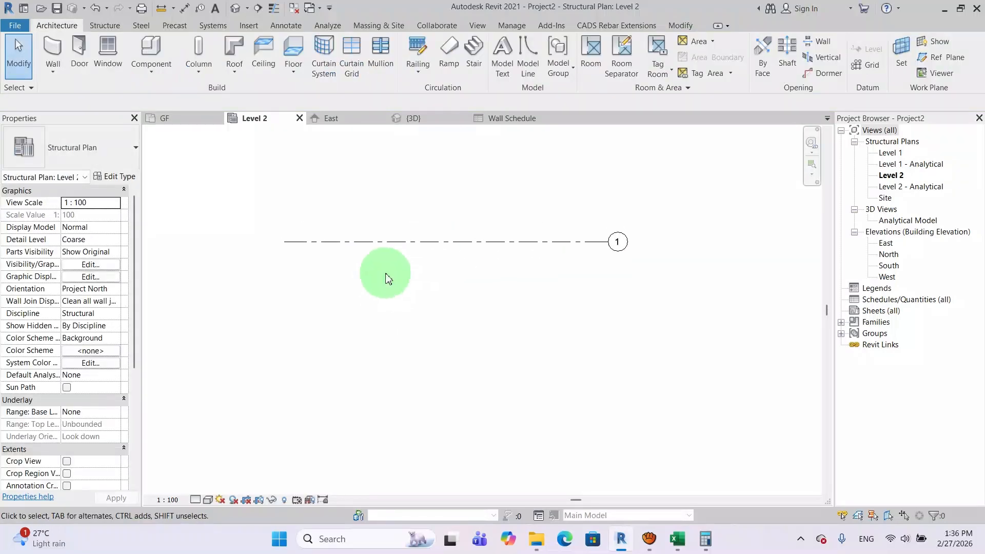
{"action": "left_click", "coordinate": [391, 242]}
{"action": "left_click", "coordinate": [257, 71]}
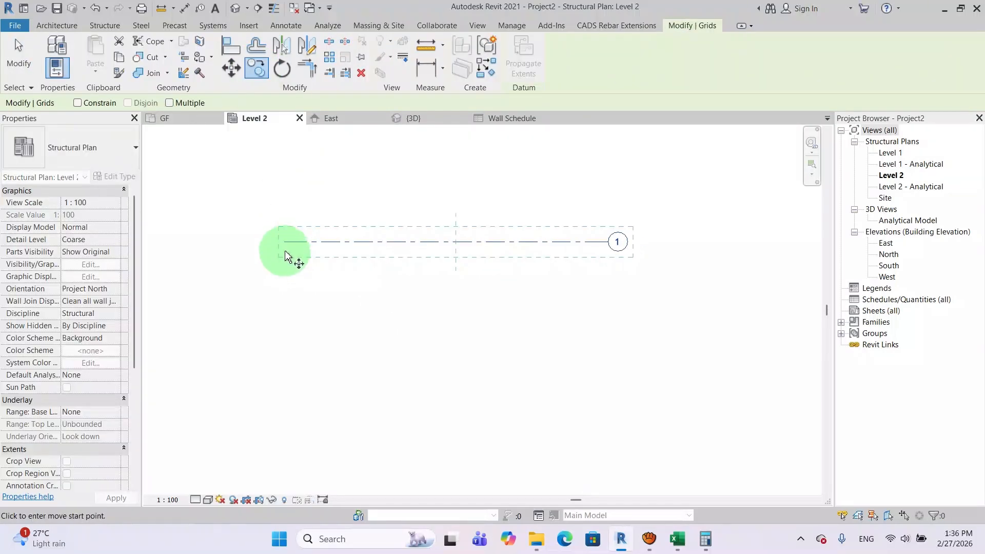
{"action": "left_click", "coordinate": [284, 242]}
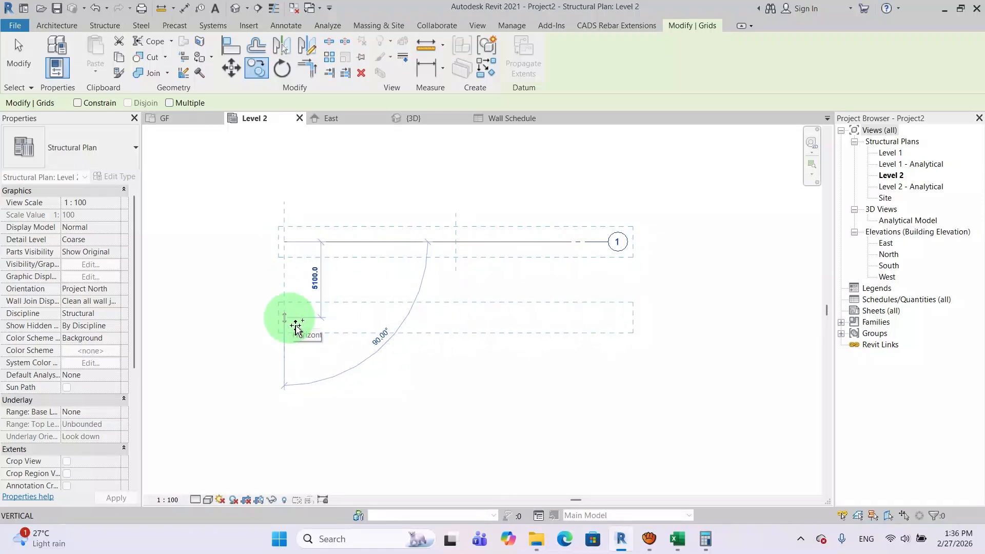
{"action": "type", "text": "4000"}
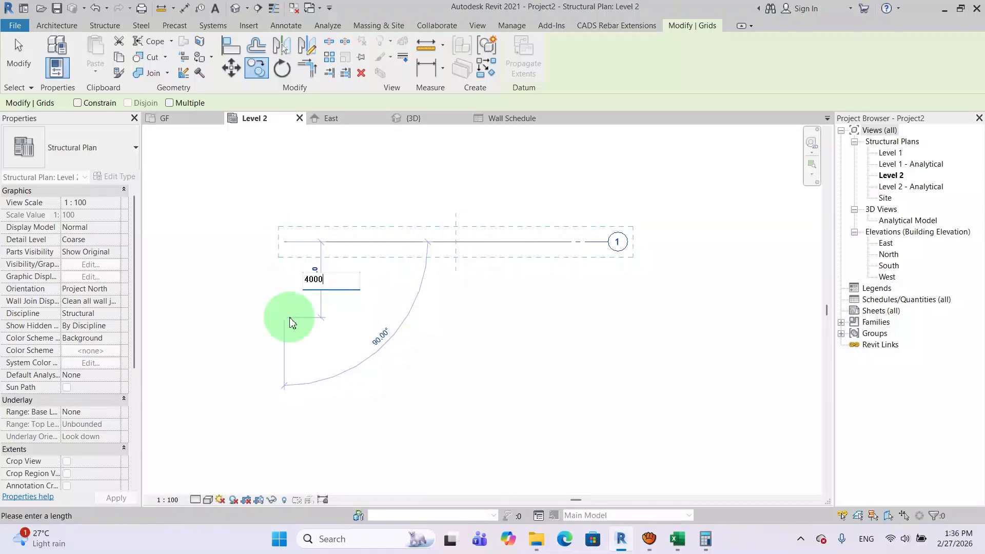
{"action": "key", "text": "Return"}
- Shorten grids 1 and 2 from their left ends
{"action": "left_click", "coordinate": [362, 365]}
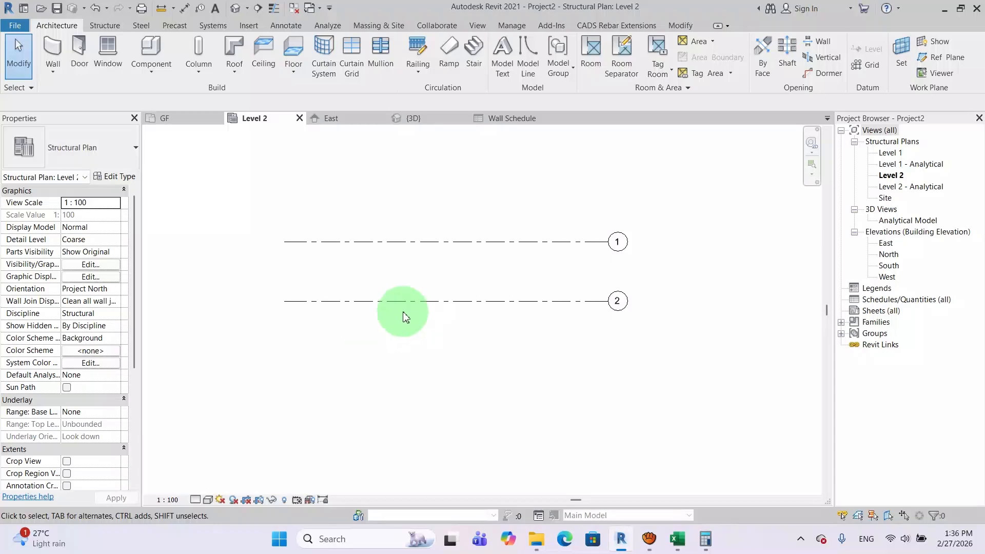
{"action": "left_click", "coordinate": [347, 305]}
{"action": "left_click_drag", "start_coordinate": [287, 307], "coordinate": [373, 300]}
{"action": "key", "text": "Escape"}
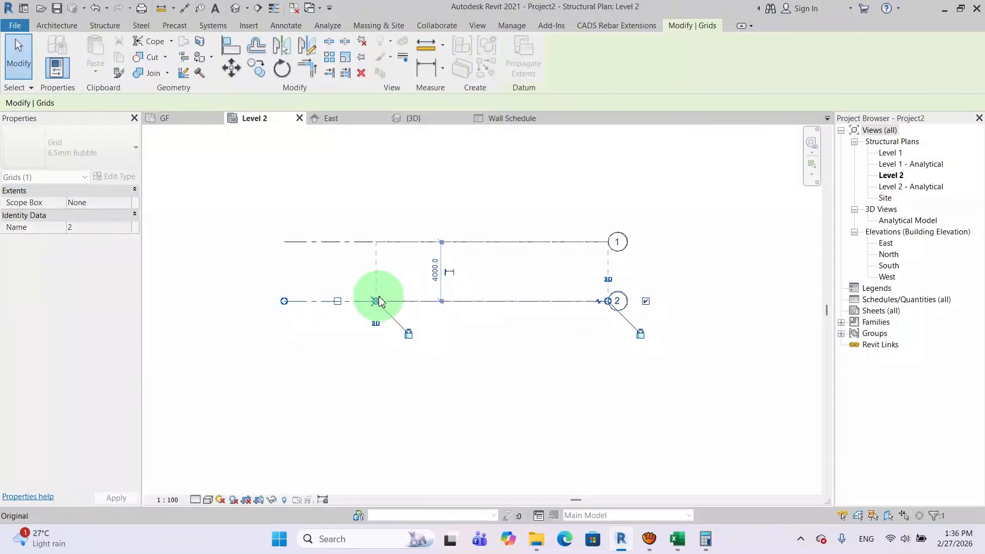
{"action": "scroll", "coordinate": [455, 318], "scroll_direction": "up", "scroll_amount": 2}
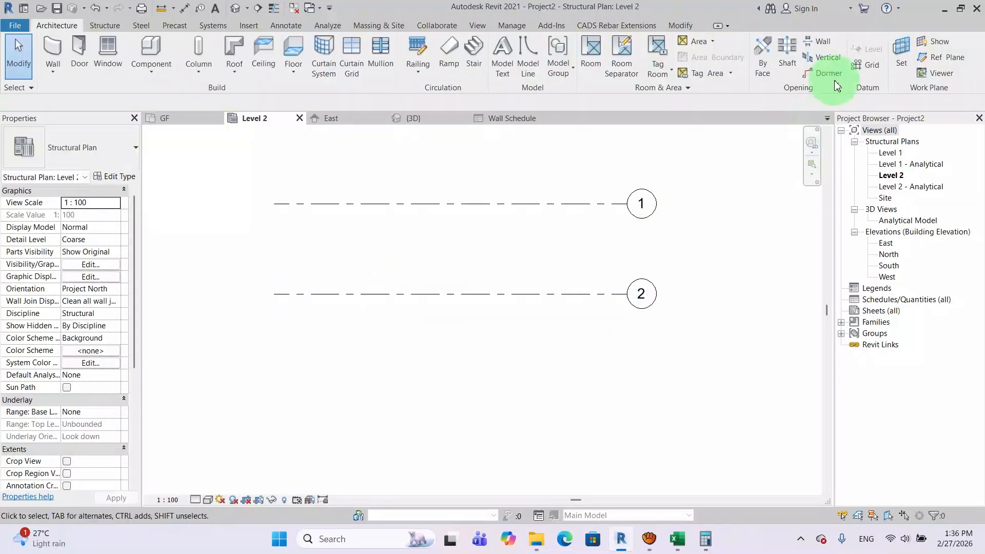
- Draw vertical grid 3 and copy it 5000 to the right as grid 4
{"action": "left_click", "coordinate": [868, 65]}
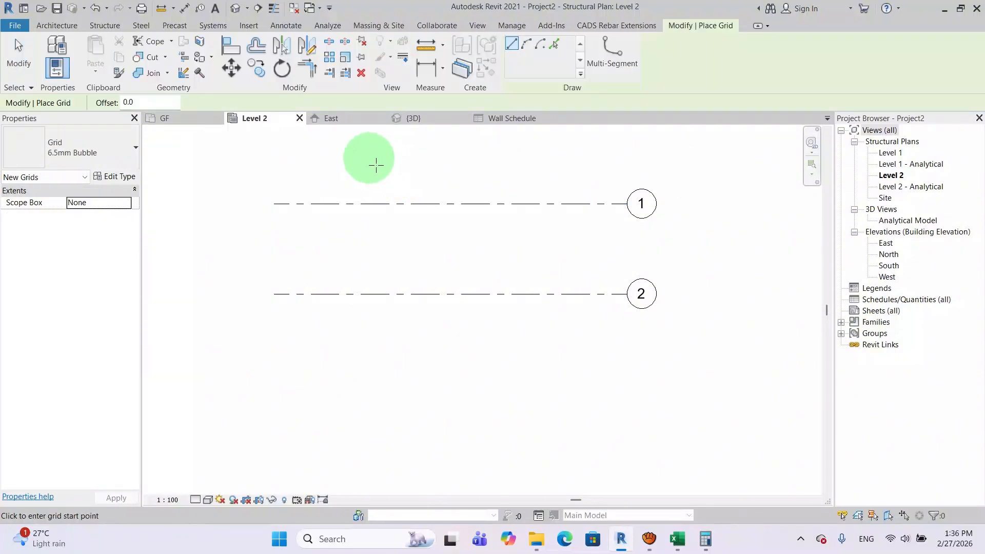
{"action": "left_click", "coordinate": [368, 152]}
{"action": "left_click", "coordinate": [369, 347]}
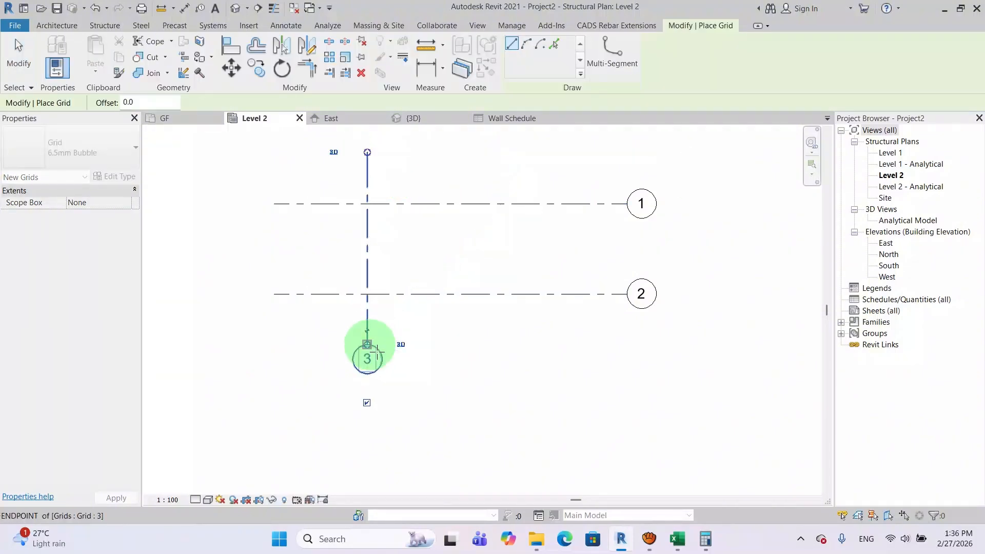
{"action": "key", "text": "Escape"}
{"action": "key", "text": "Escape"}
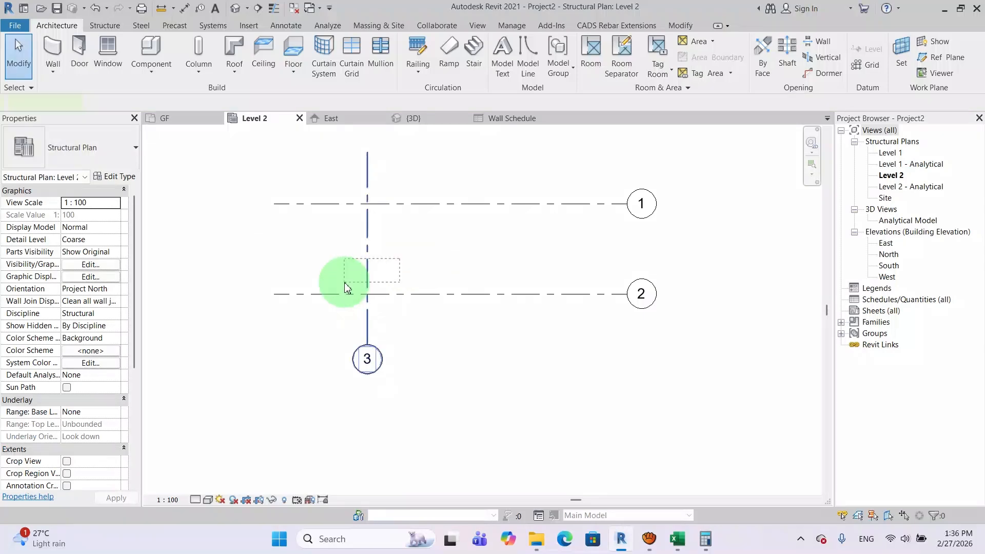
{"action": "left_click", "coordinate": [365, 267]}
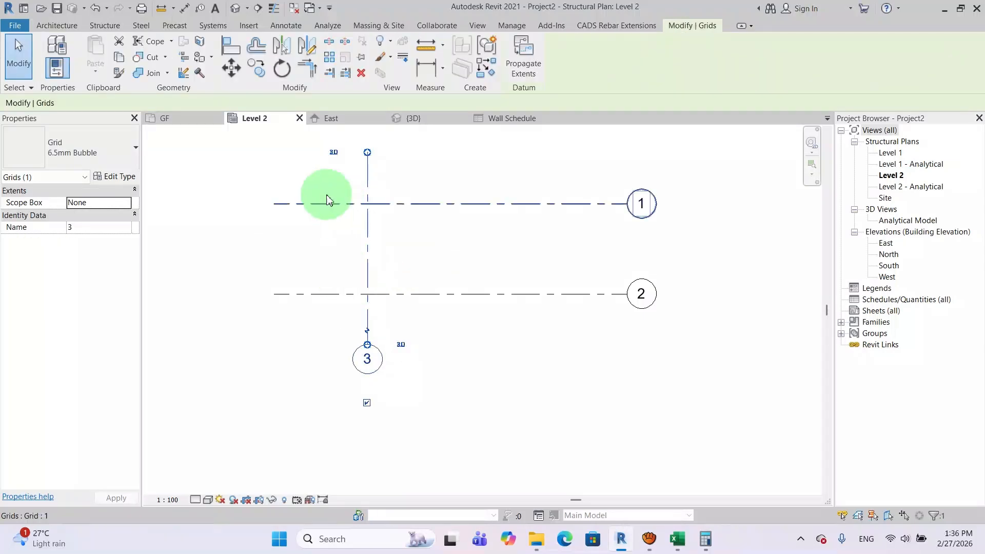
{"action": "left_click", "coordinate": [256, 68]}
{"action": "left_click", "coordinate": [378, 214]}
{"action": "left_click", "coordinate": [452, 205]}
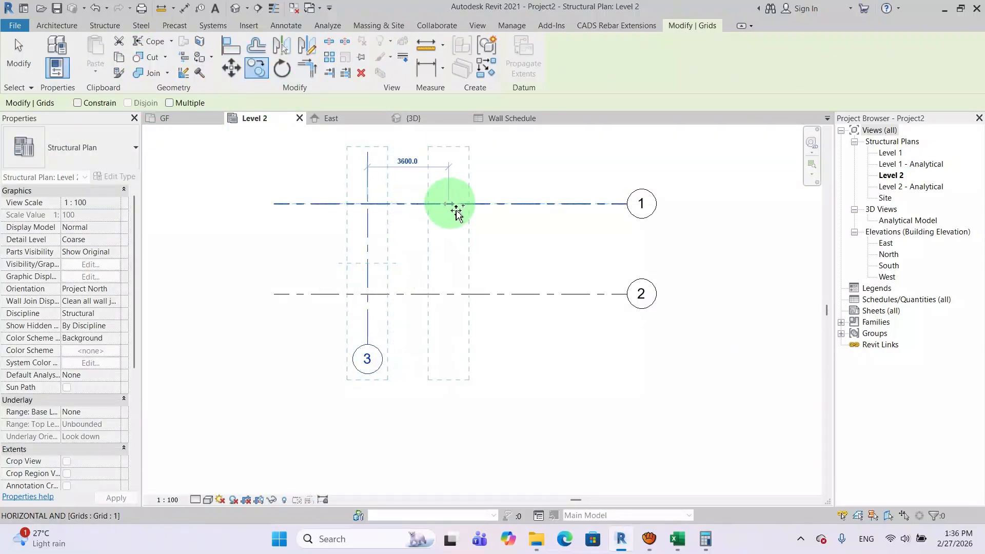
{"action": "type", "text": "5000"}
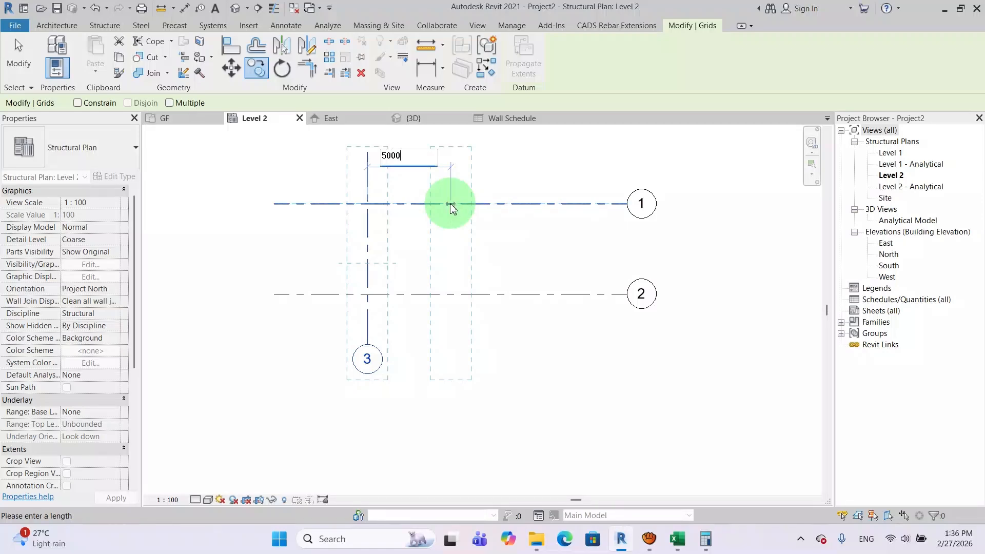
{"action": "key", "text": "Return"}
- Trim the right ends of grids 1 and 2 back toward the left
{"action": "left_click", "coordinate": [583, 368]}
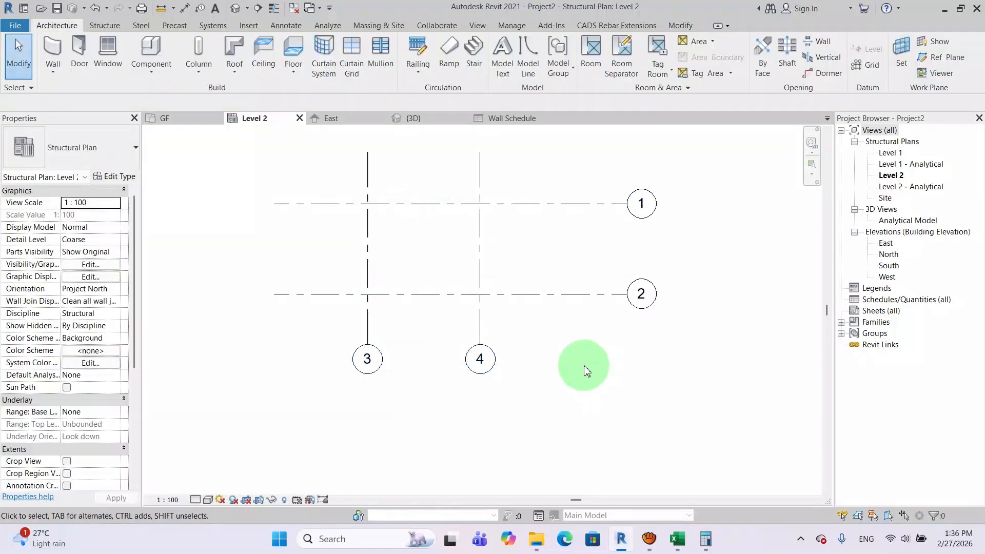
{"action": "left_click", "coordinate": [579, 208]}
{"action": "left_click_drag", "start_coordinate": [627, 207], "coordinate": [554, 206]}
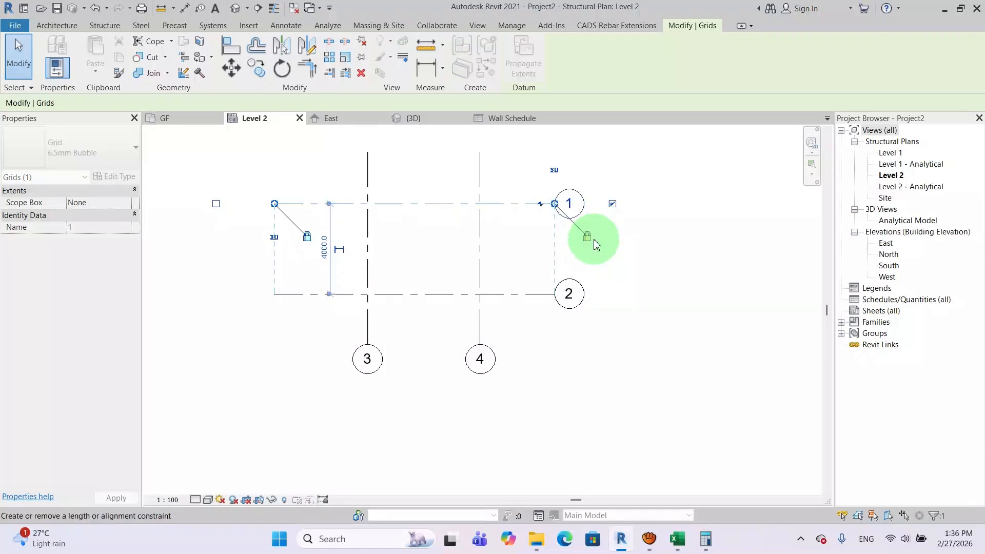
{"action": "left_click", "coordinate": [508, 291]}
{"action": "scroll", "coordinate": [492, 277], "scroll_direction": "up", "scroll_amount": 2}
{"action": "middle_click_drag", "start_coordinate": [492, 277], "coordinate": [502, 302]}
{"action": "scroll", "coordinate": [503, 306], "scroll_direction": "down", "scroll_amount": 2}
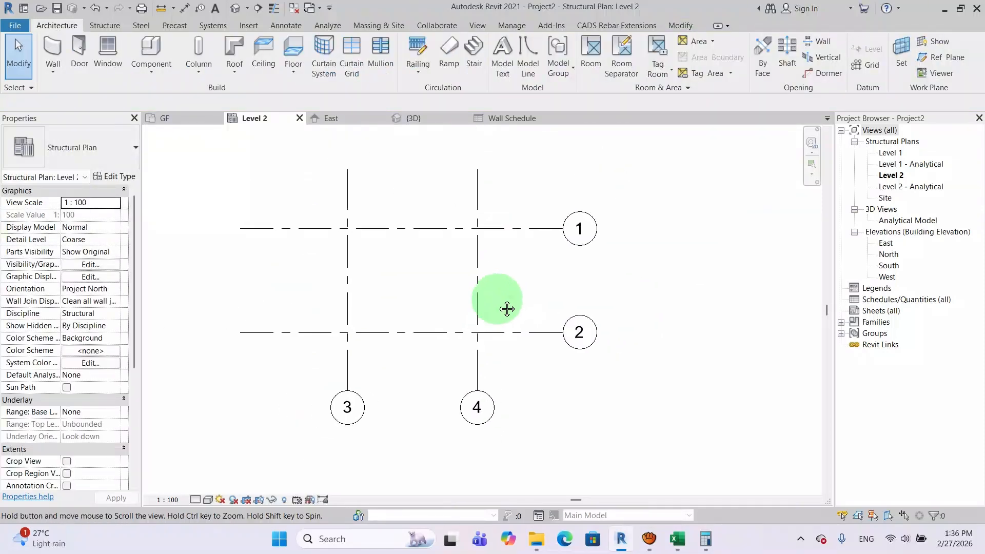
- Set the plan's view scale to 1 : 50
{"action": "left_click", "coordinate": [171, 501]}
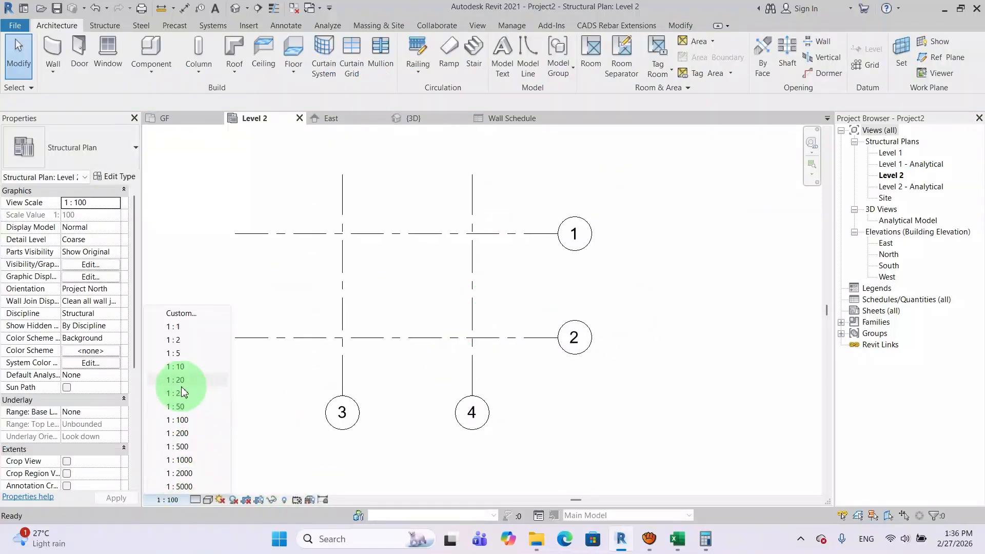
{"action": "left_click", "coordinate": [180, 411]}
{"action": "middle_click_drag", "start_coordinate": [366, 383], "coordinate": [393, 357]}
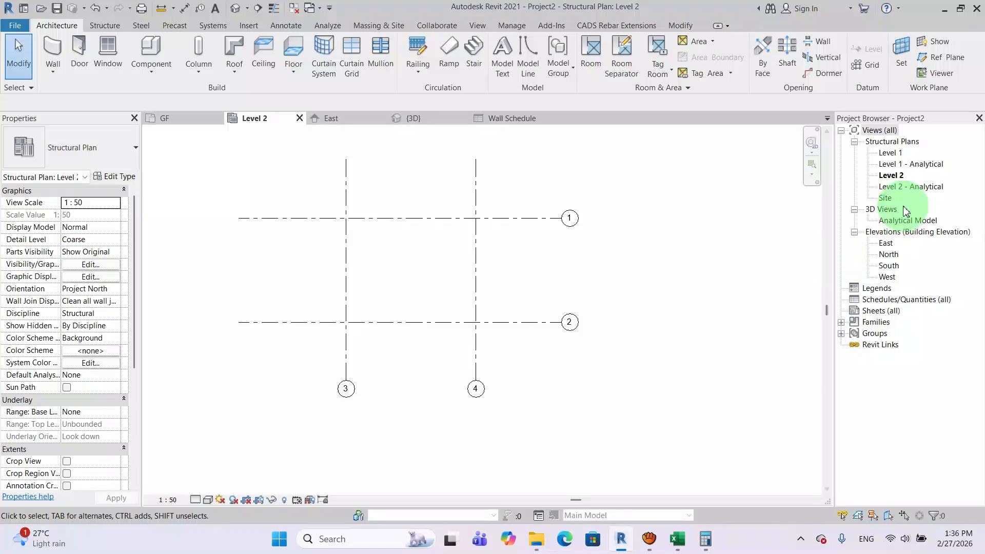
- In the East elevation, rename Level 1 to GL
{"action": "double_click", "coordinate": [886, 243]}
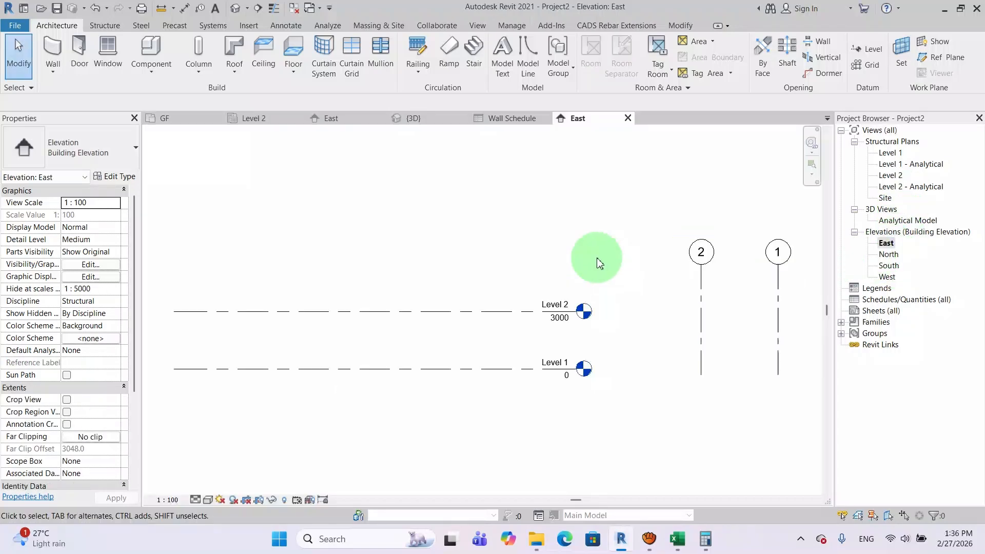
{"action": "middle_click_drag", "start_coordinate": [662, 314], "coordinate": [618, 263]}
{"action": "scroll", "coordinate": [552, 299], "scroll_direction": "up", "scroll_amount": 4}
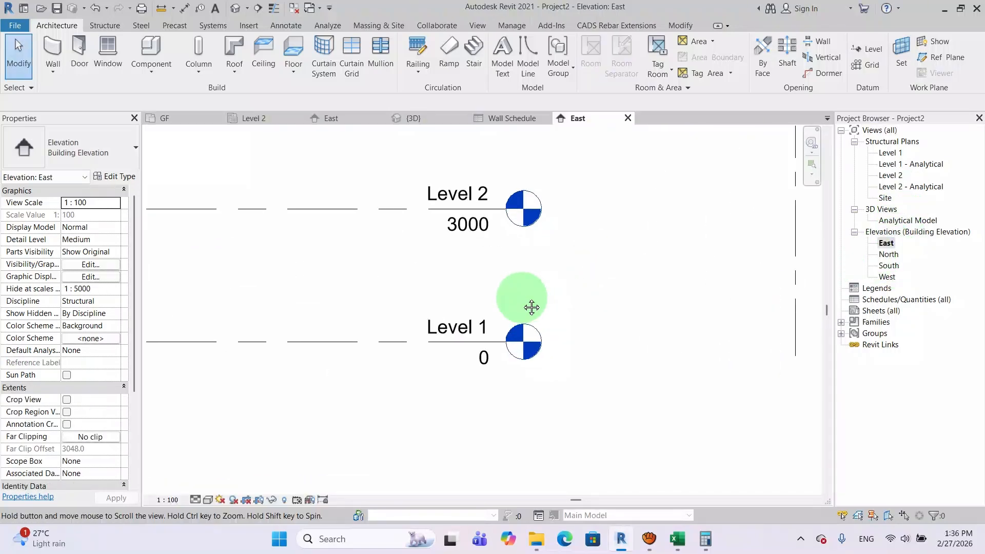
{"action": "middle_click_drag", "start_coordinate": [524, 297], "coordinate": [686, 283]}
{"action": "scroll", "coordinate": [665, 295], "scroll_direction": "down", "scroll_amount": 1}
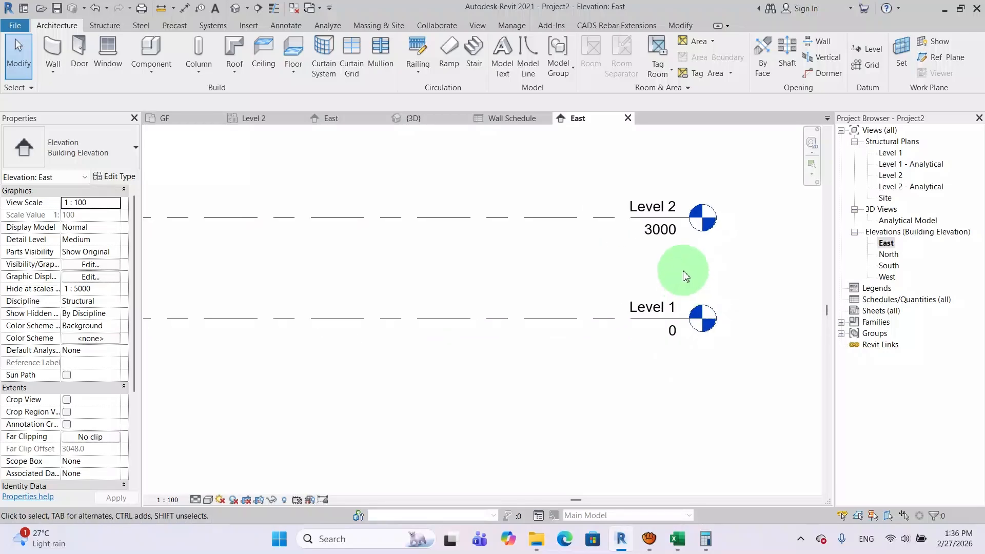
{"action": "left_click", "coordinate": [668, 239]}
{"action": "left_click", "coordinate": [685, 290]}
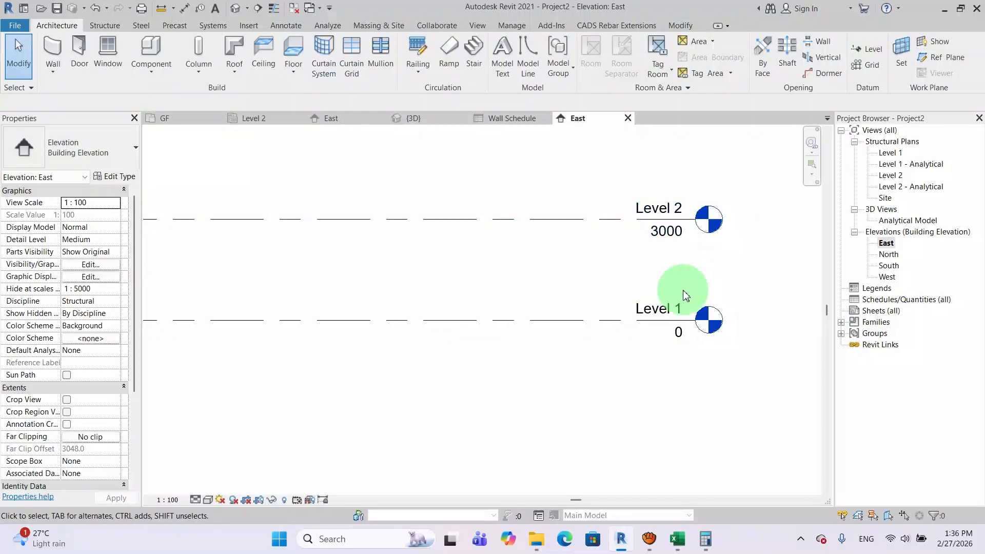
{"action": "left_click", "coordinate": [676, 320]}
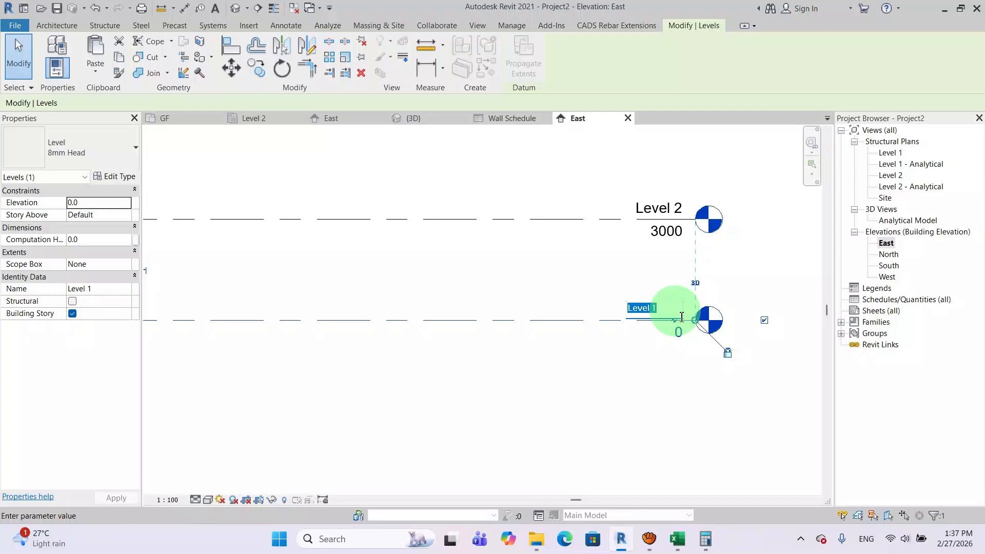
{"action": "left_click", "coordinate": [692, 396]}
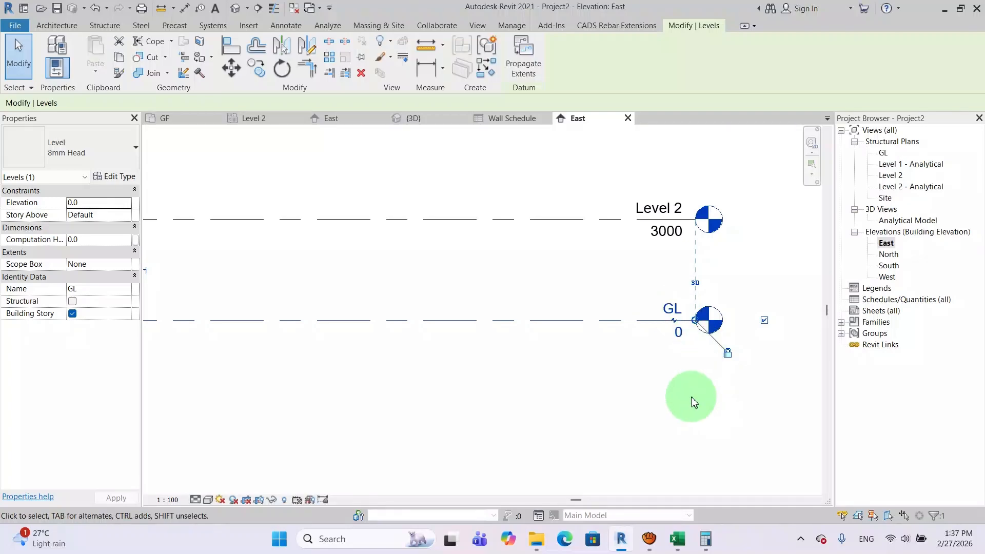
- Rename Level 2 to FF and set its elevation to 3500
{"action": "left_click", "coordinate": [663, 211]}
{"action": "left_click", "coordinate": [666, 211]}
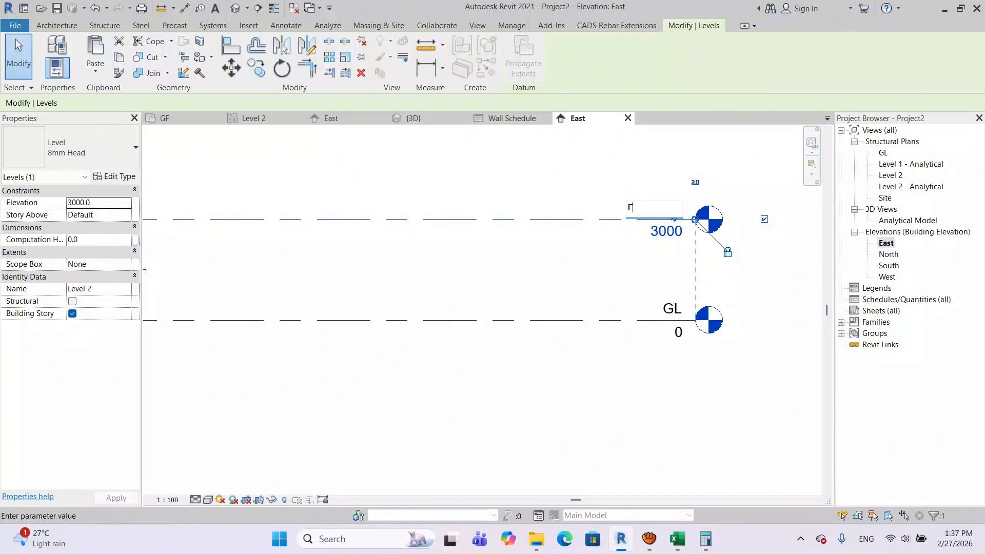
{"action": "left_click", "coordinate": [645, 345]}
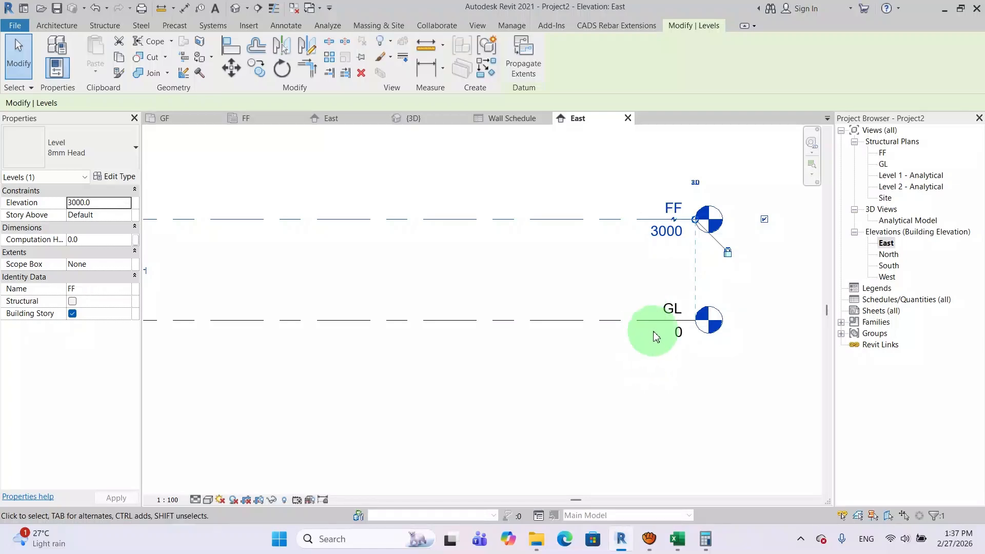
{"action": "left_click", "coordinate": [670, 233]}
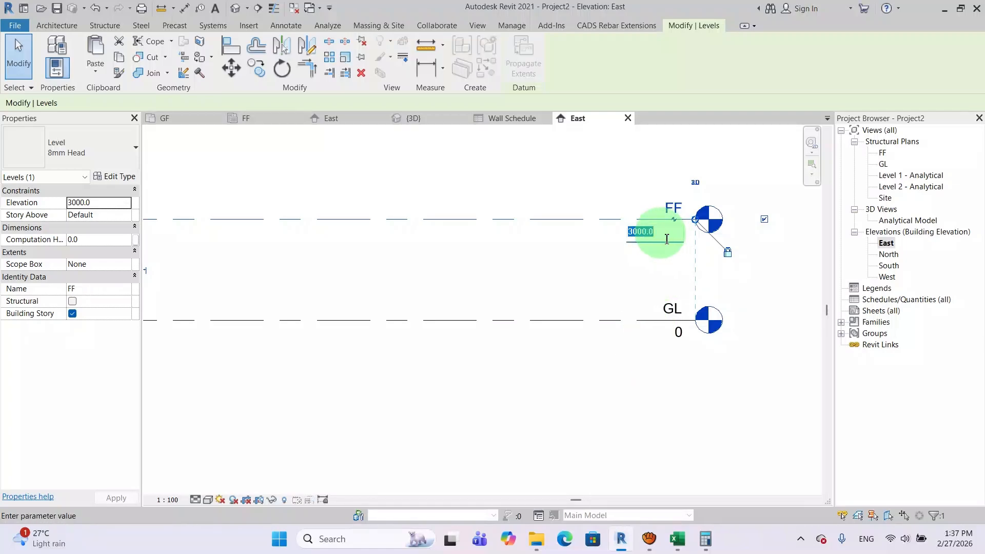
{"action": "type", "text": "3500"}
{"action": "left_click", "coordinate": [667, 396]}
{"action": "left_click", "coordinate": [667, 390]}
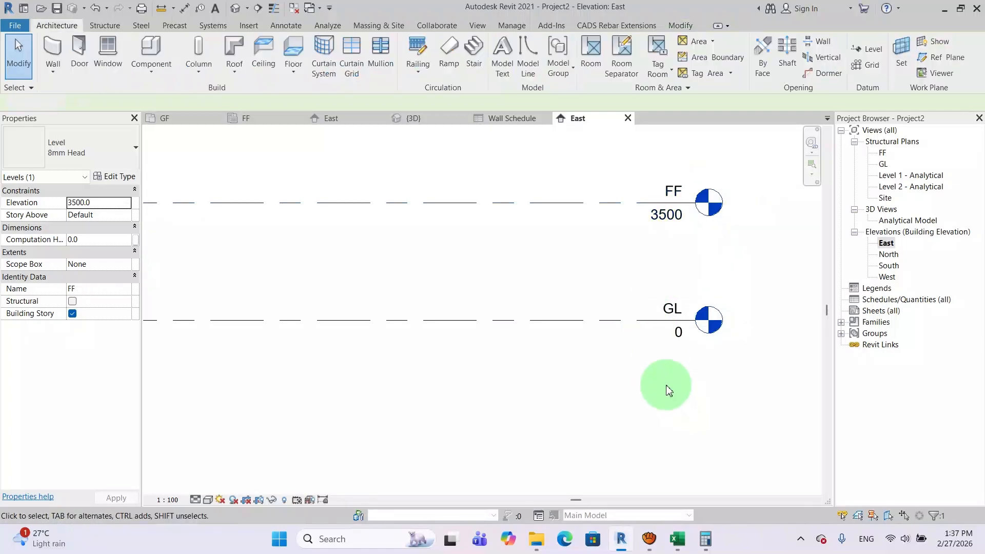
{"action": "scroll", "coordinate": [664, 382], "scroll_direction": "down", "scroll_amount": 3}
{"action": "middle_click_drag", "start_coordinate": [625, 365], "coordinate": [620, 344]}
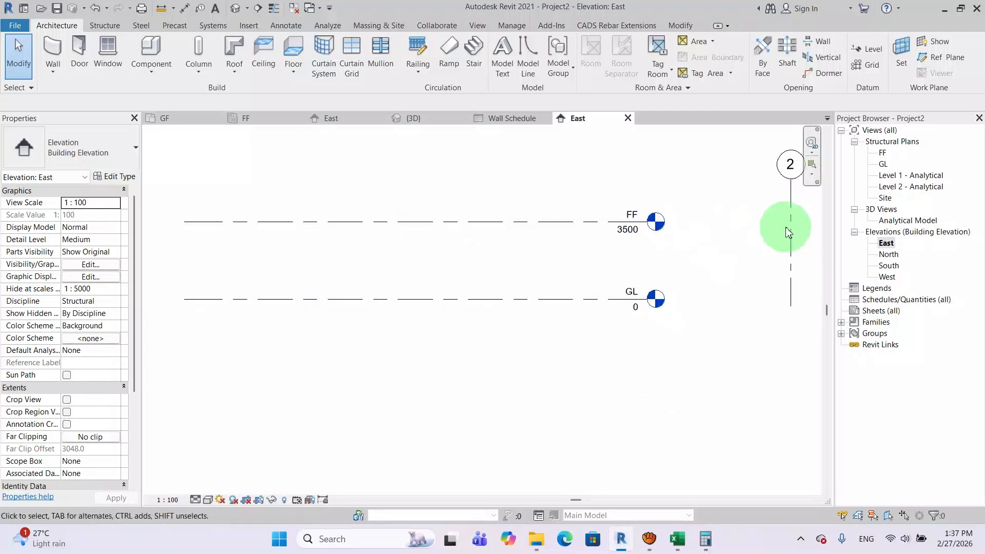
- Open the GL structural plan and hide the North elevation marker's category there
{"action": "double_click", "coordinate": [884, 163]}
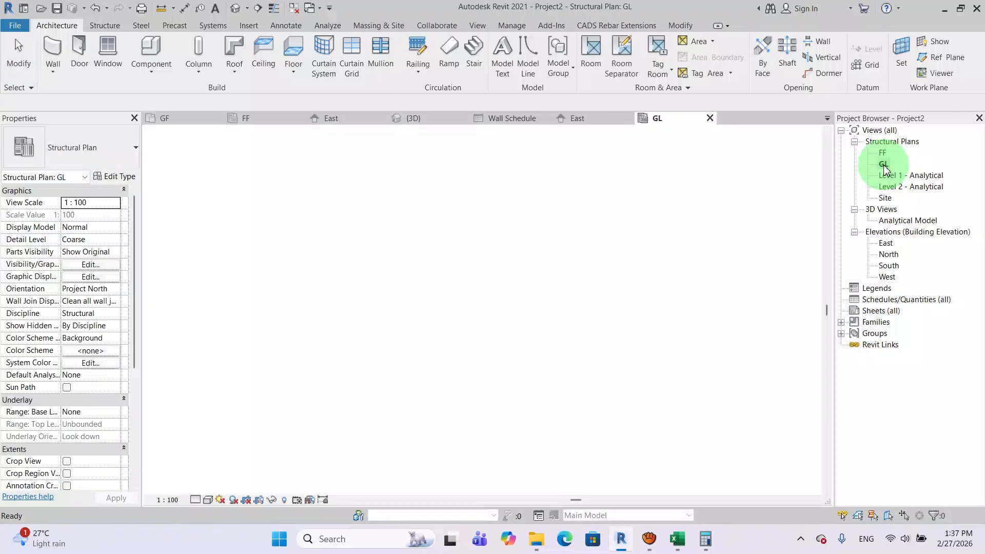
{"action": "scroll", "coordinate": [561, 303], "scroll_direction": "down", "scroll_amount": 1}
{"action": "middle_click_drag", "start_coordinate": [526, 293], "coordinate": [530, 337]}
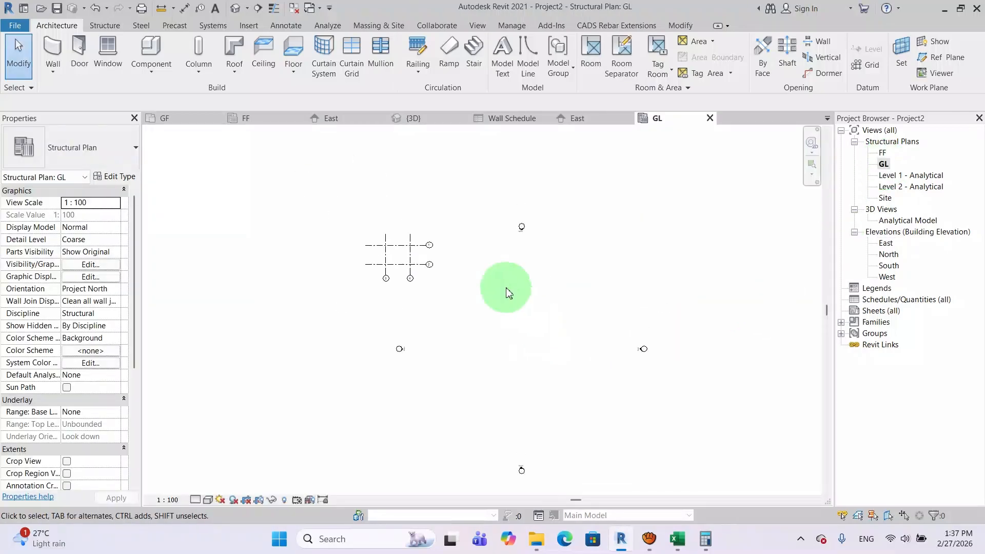
{"action": "scroll", "coordinate": [485, 262], "scroll_direction": "up", "scroll_amount": 3}
{"action": "mouse_move", "coordinate": [495, 265]}
{"action": "middle_mouse_down"}
{"action": "mouse_move", "coordinate": [533, 289]}
{"action": "mouse_move", "coordinate": [630, 313]}
{"action": "middle_mouse_up"}
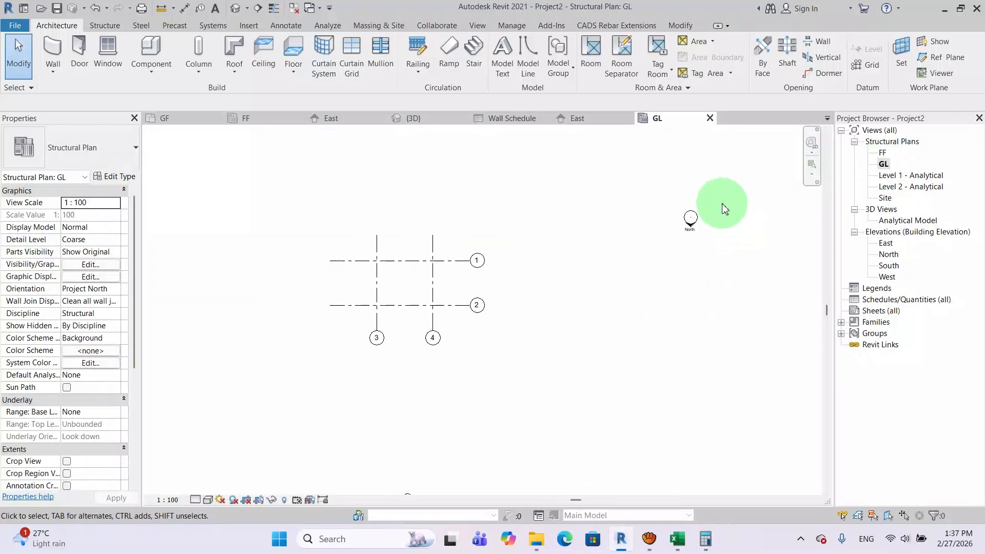
{"action": "left_click_drag", "start_coordinate": [724, 205], "coordinate": [660, 253]}
{"action": "right_click", "coordinate": [684, 221]}
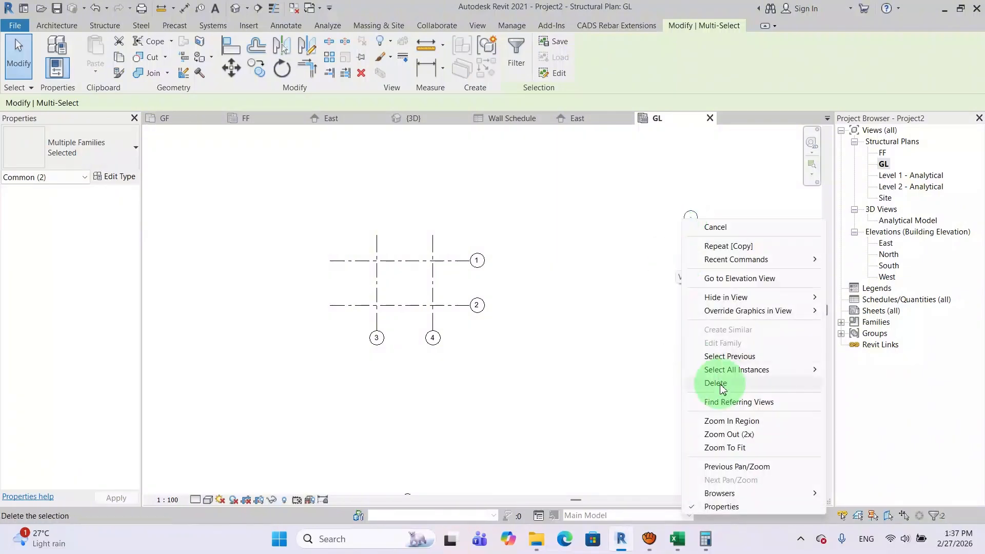
{"action": "mouse_move", "coordinate": [744, 299]}
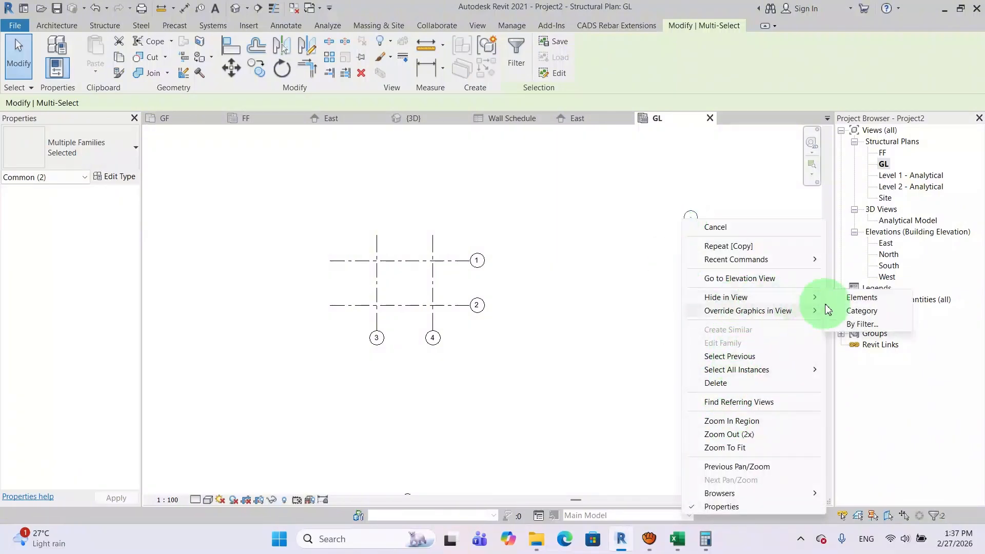
{"action": "left_click", "coordinate": [841, 307]}
- Glance at the GF floor plan, then return to the GL structural plan
{"action": "scroll", "coordinate": [379, 337], "scroll_direction": "up", "scroll_amount": 5}
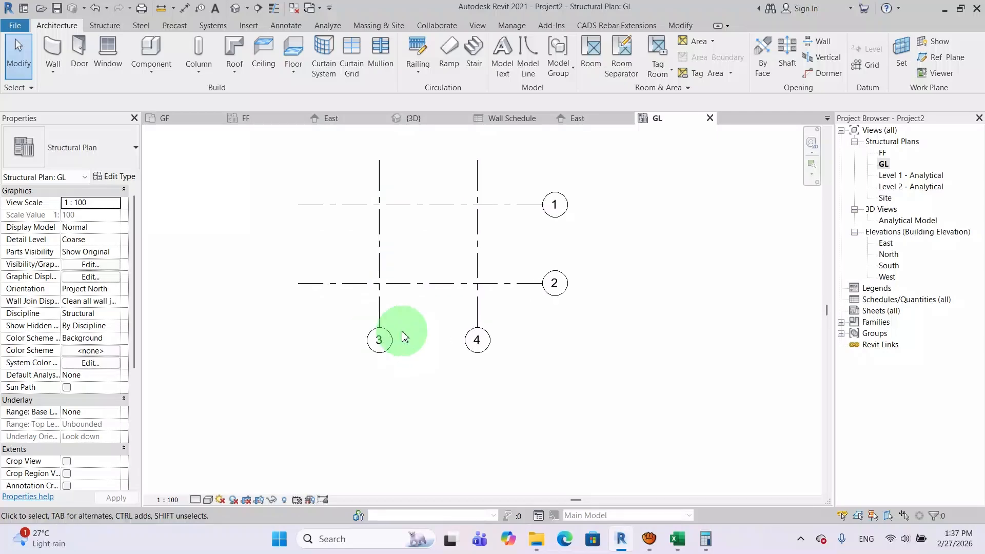
{"action": "middle_click_drag", "start_coordinate": [445, 294], "coordinate": [471, 375]}
{"action": "scroll", "coordinate": [471, 374], "scroll_direction": "down", "scroll_amount": 2}
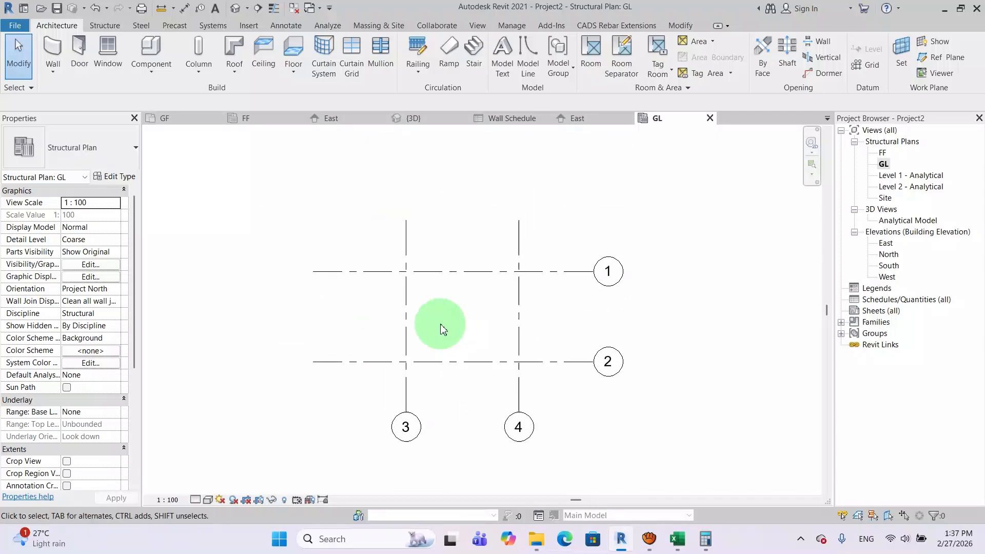
{"action": "left_click", "coordinate": [184, 123]}
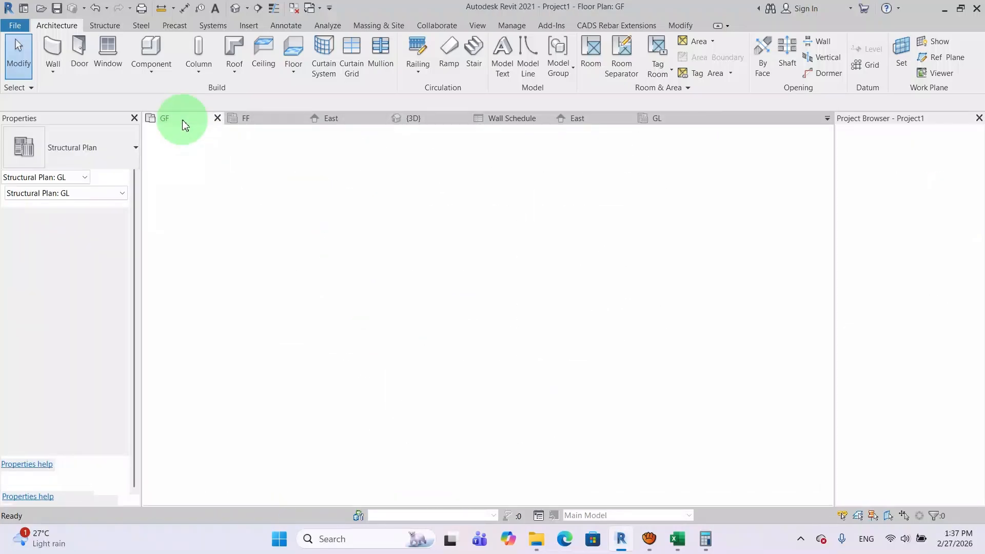
{"action": "left_click", "coordinate": [659, 120]}
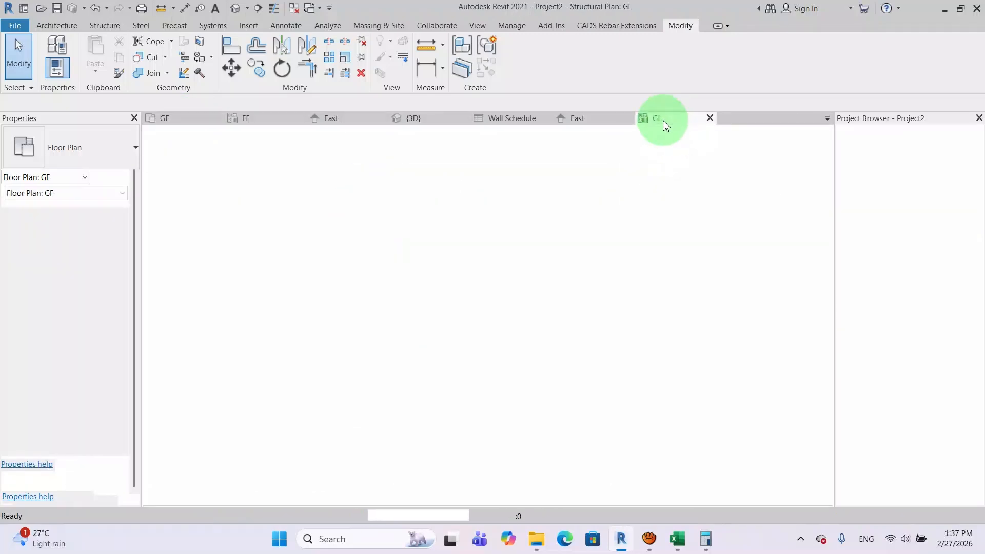
{"action": "middle_click_drag", "start_coordinate": [504, 334], "coordinate": [522, 314]}
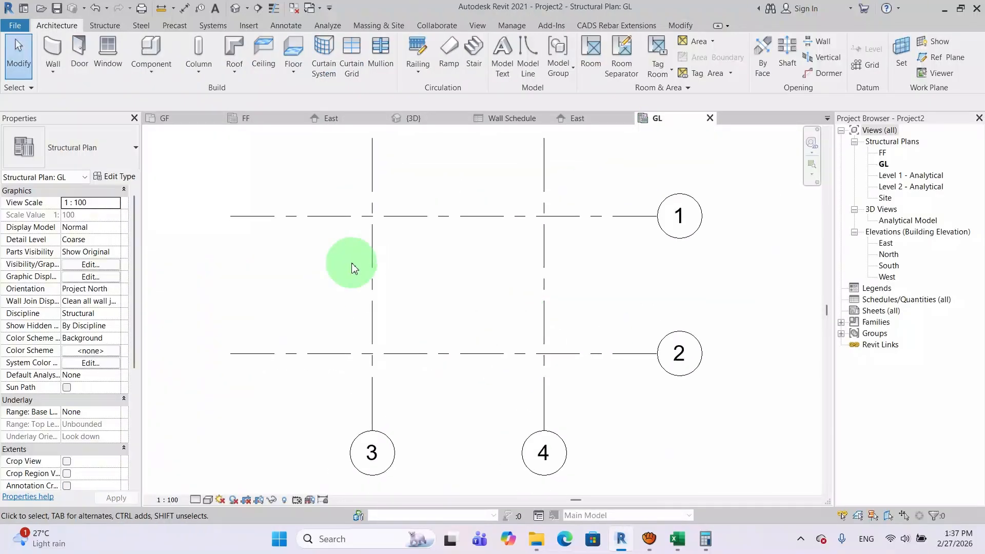
{"action": "left_click", "coordinate": [105, 25]}
- Create isolated footing type PC_01, 1200 × 1800 and 450 thick
{"action": "left_click", "coordinate": [309, 52]}
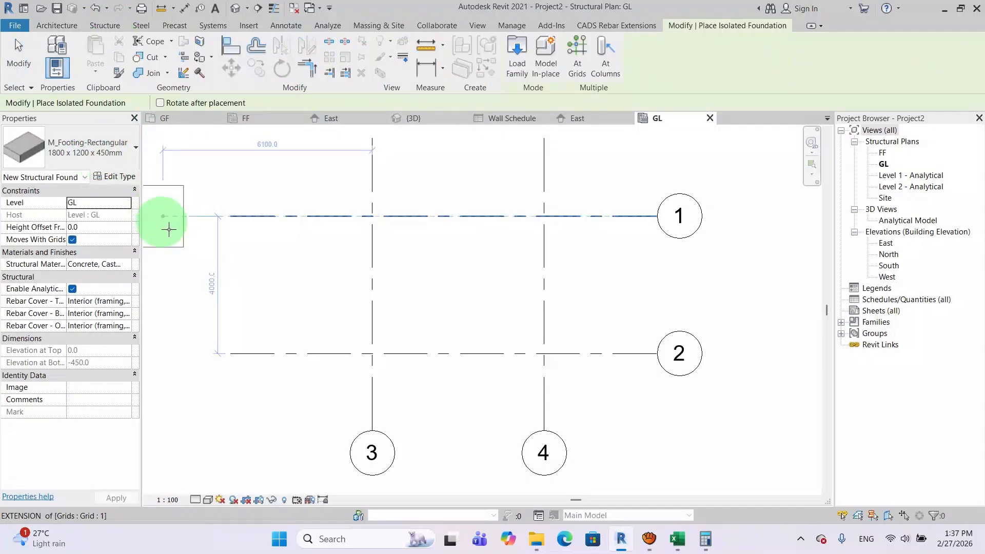
{"action": "left_click", "coordinate": [122, 176]}
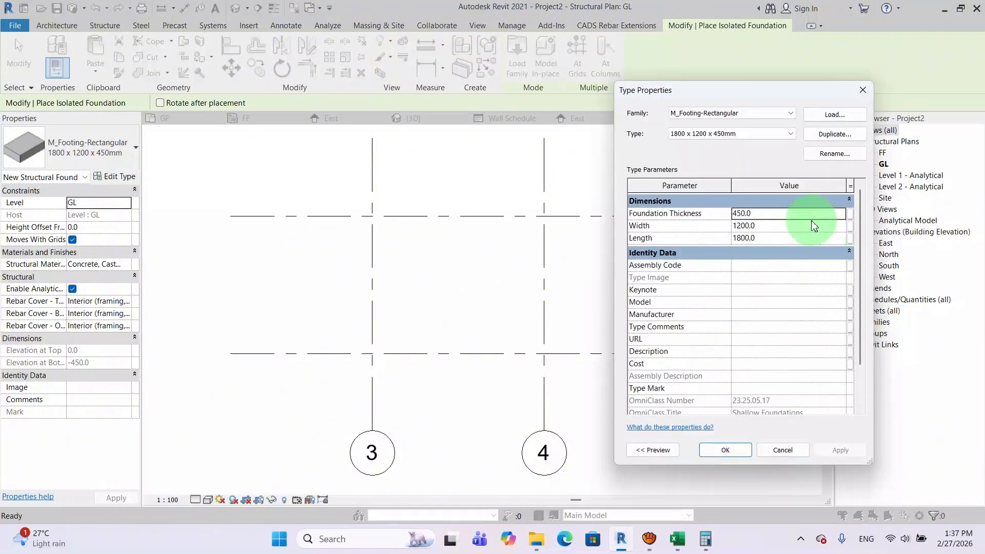
{"action": "left_click", "coordinate": [830, 135]}
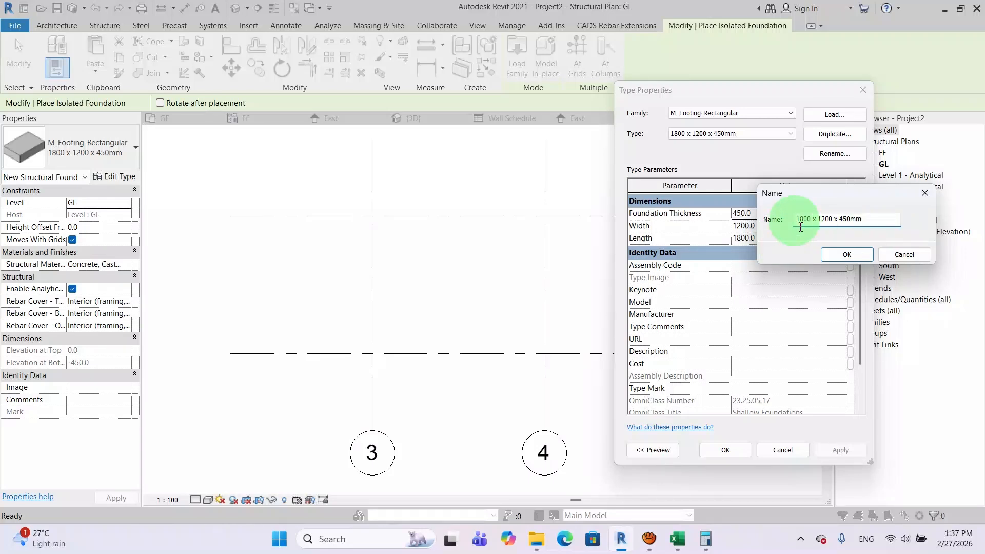
{"action": "left_click_drag", "start_coordinate": [871, 226], "coordinate": [785, 219]}
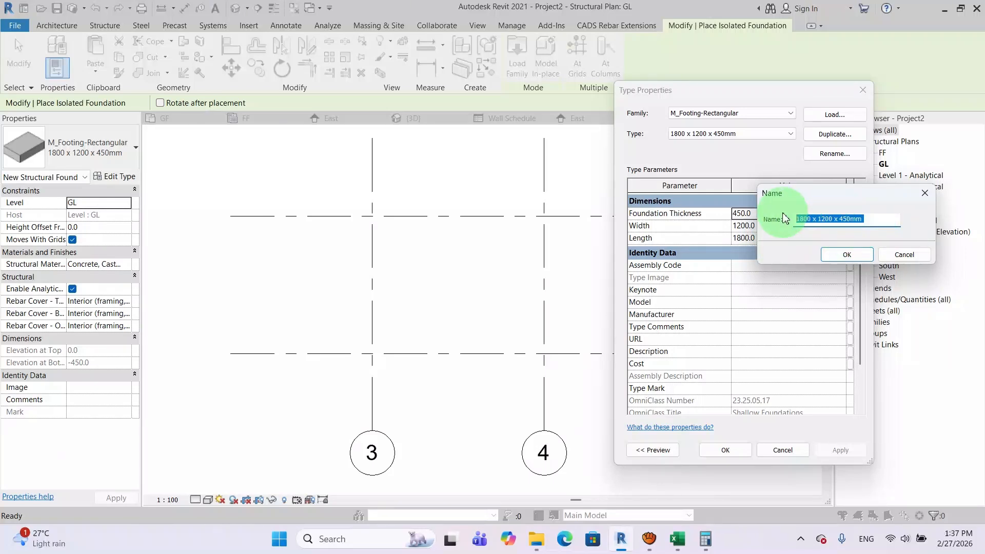
{"action": "type", "text": "PC_01"}
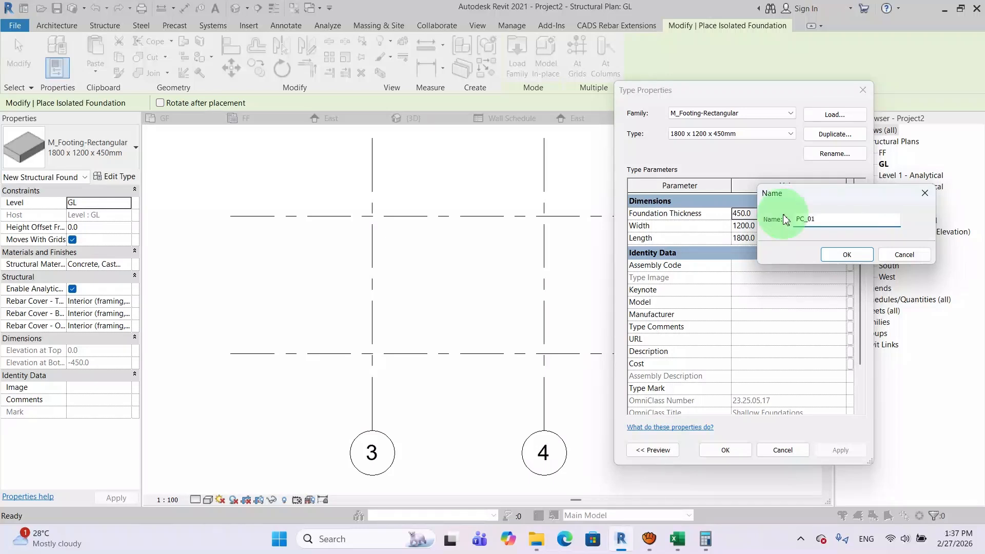
{"action": "left_click", "coordinate": [844, 256]}
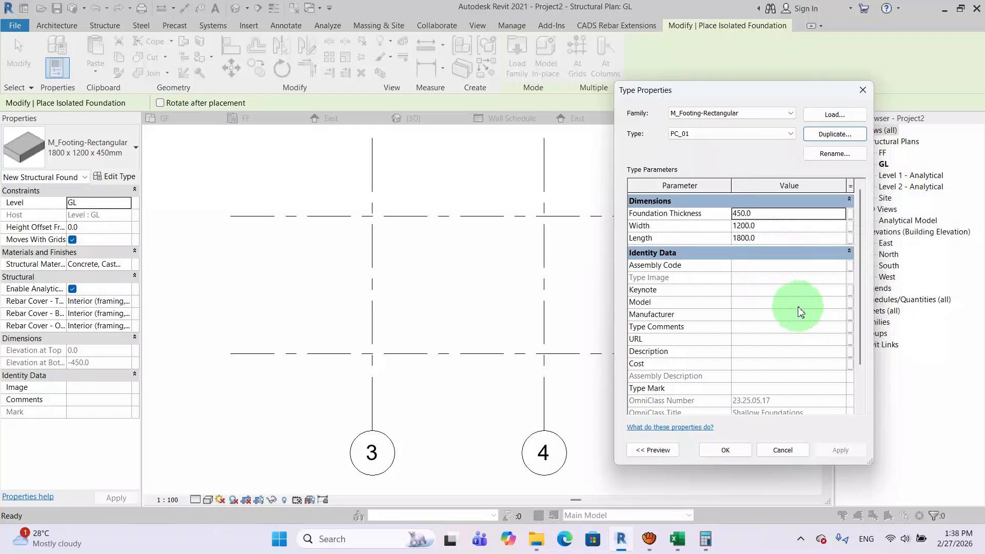
{"action": "left_click", "coordinate": [724, 451]}
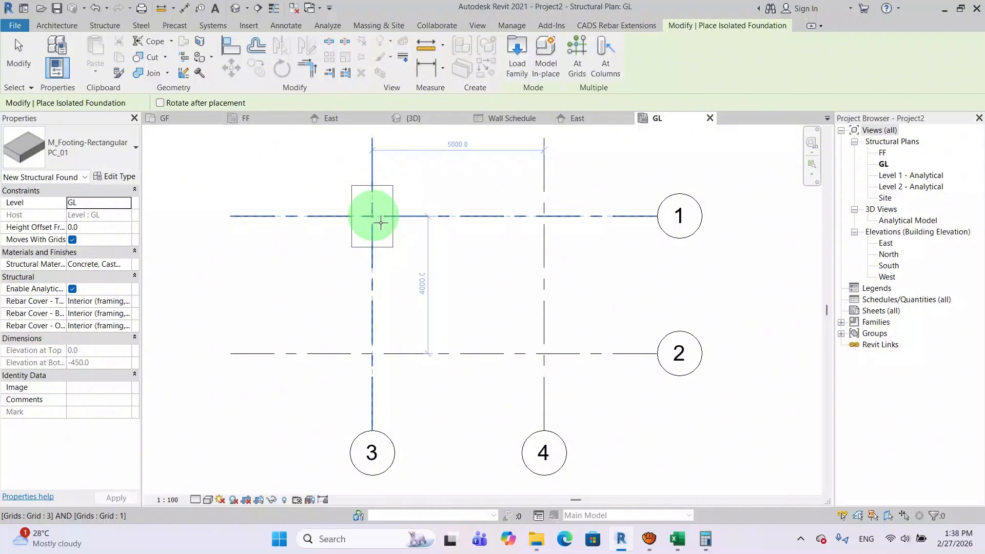
- Place PC_01 footings at grid intersections 3/1 and 4/1
{"action": "left_click", "coordinate": [381, 222]}
{"action": "left_click", "coordinate": [543, 216]}
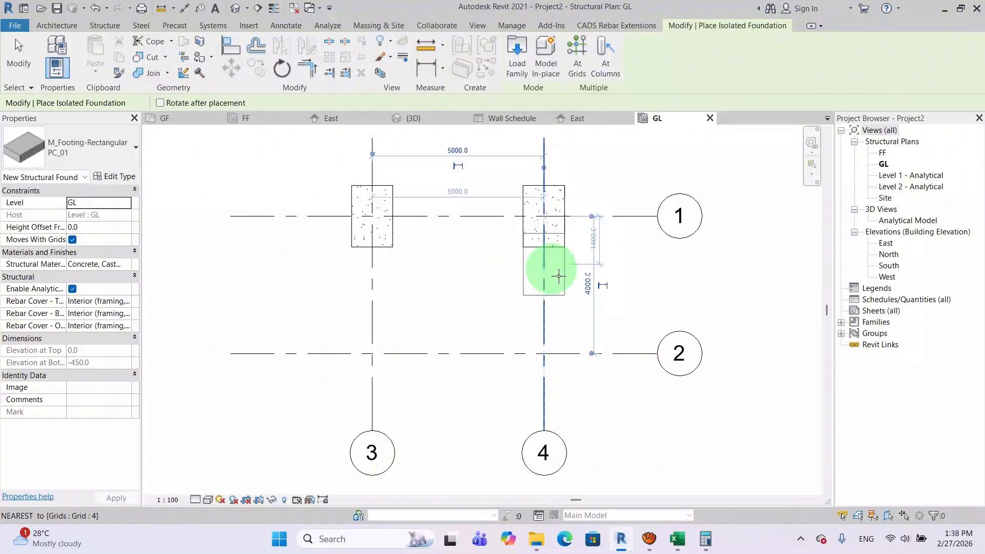
{"action": "key", "text": "Escape"}
{"action": "key", "text": "Escape"}
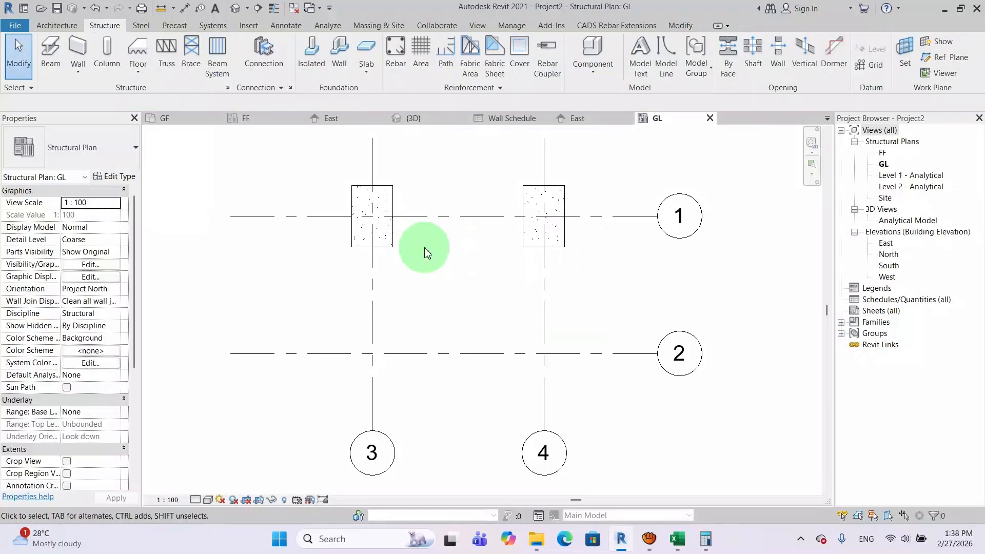
{"action": "left_click", "coordinate": [310, 50]}
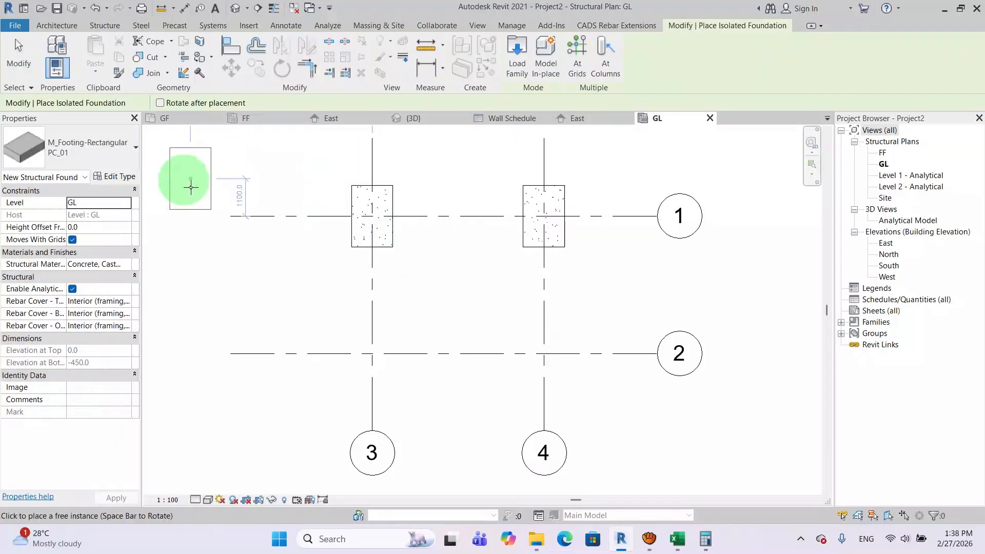
- Duplicate the footing as type PC_02, 1000 × 1400 and 400 thick
{"action": "left_click", "coordinate": [120, 176]}
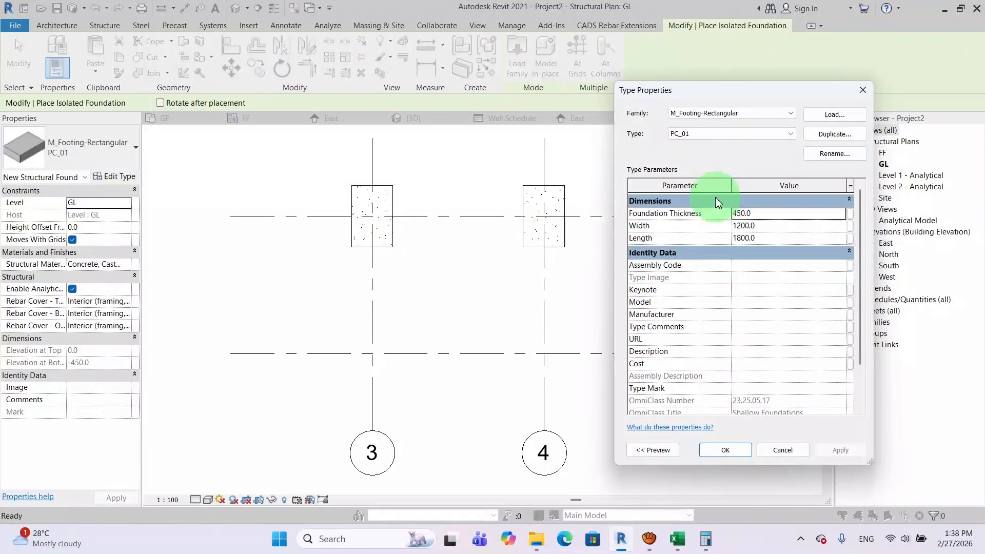
{"action": "left_click", "coordinate": [835, 134]}
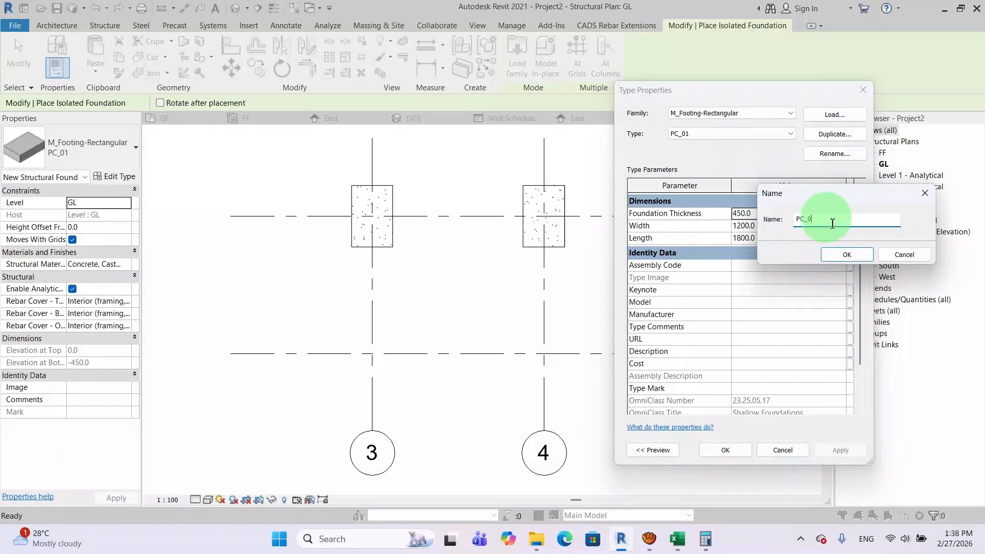
{"action": "type", "text": "PC_02"}
{"action": "left_click", "coordinate": [836, 250]}
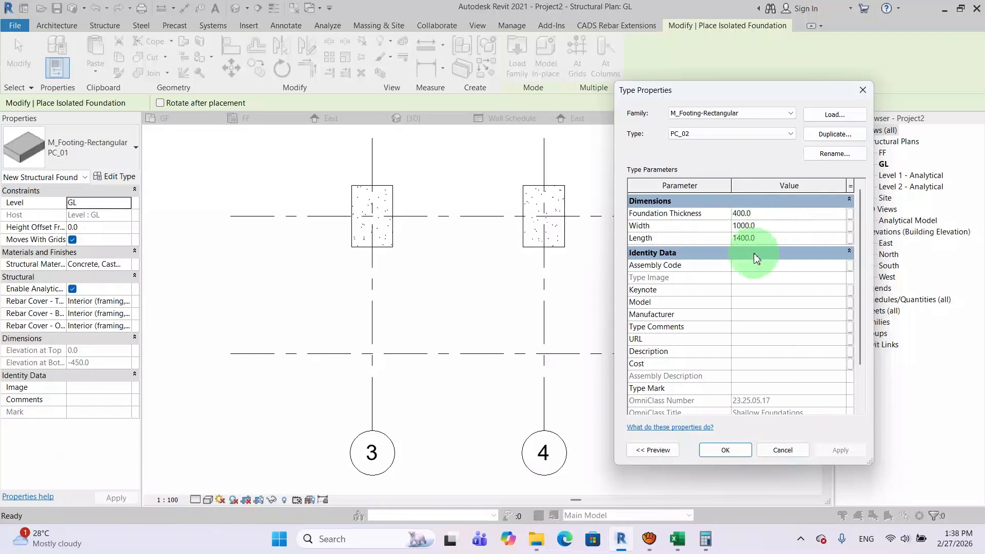
{"action": "left_click", "coordinate": [725, 450]}
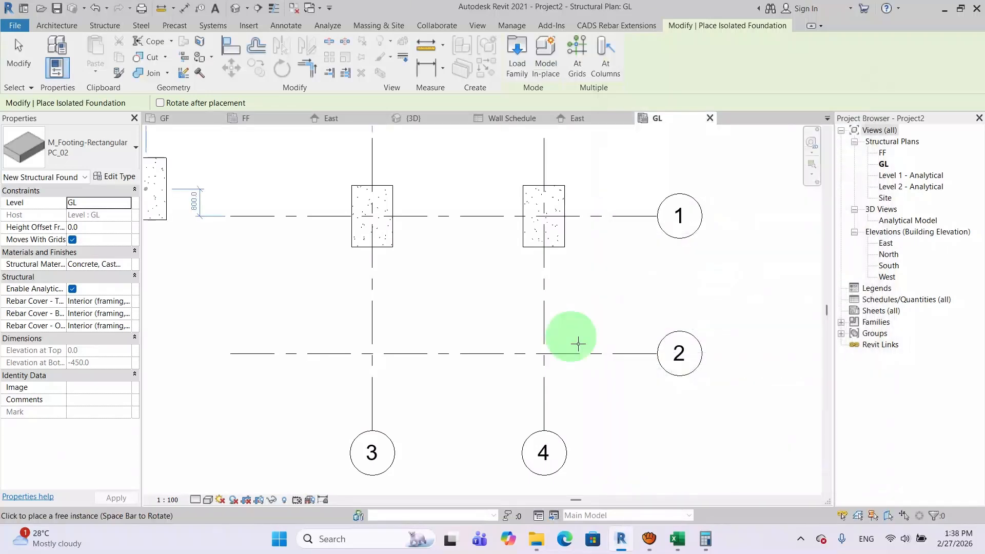
- Place PC_02 footings at grid intersections 3/2 and 4/2, framing all four footings
{"action": "left_click", "coordinate": [381, 358]}
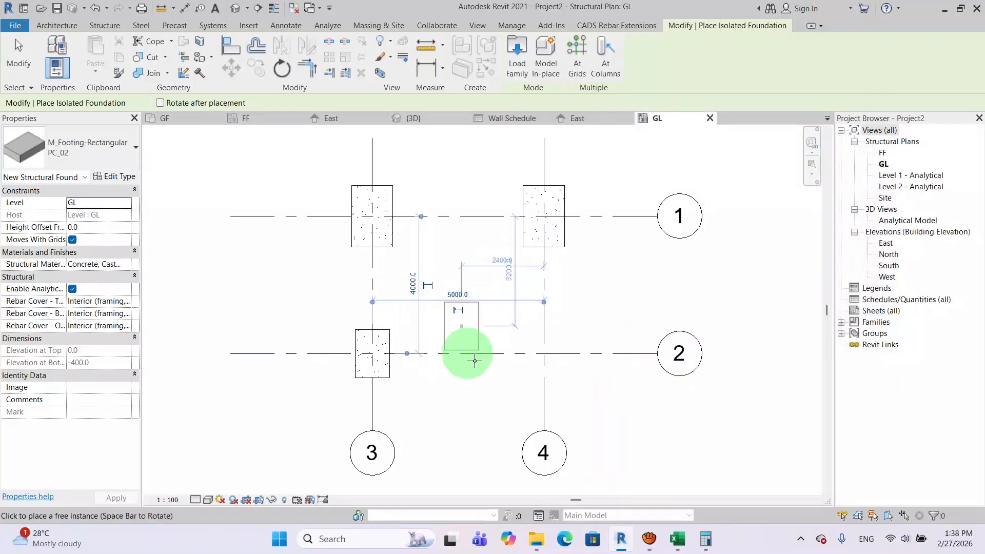
{"action": "left_click", "coordinate": [552, 361]}
{"action": "scroll", "coordinate": [636, 308], "scroll_direction": "down", "scroll_amount": 1}
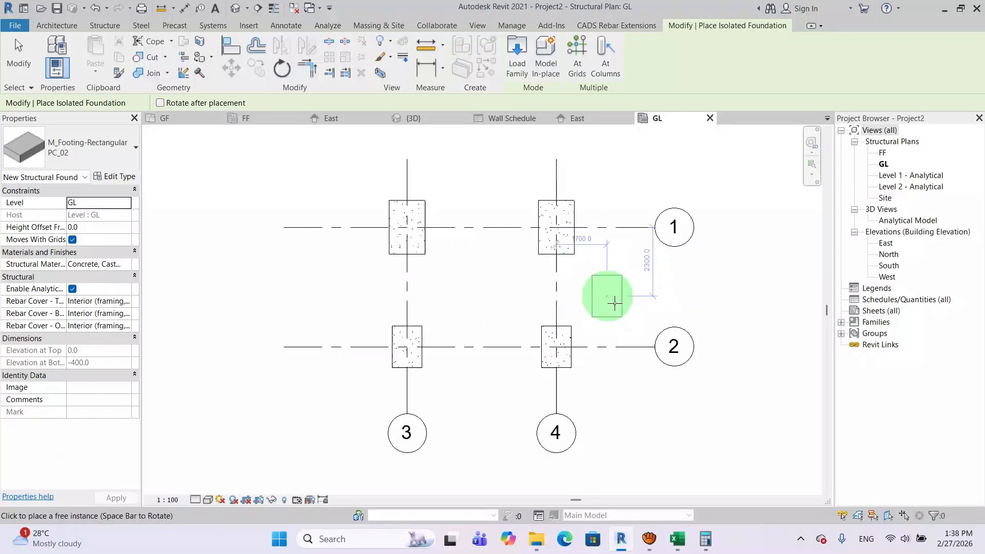
{"action": "key", "text": "Escape"}
{"action": "key", "text": "Escape"}
{"action": "scroll", "coordinate": [495, 288], "scroll_direction": "up", "scroll_amount": 2}
{"action": "mouse_move", "coordinate": [502, 291]}
{"action": "middle_mouse_down"}
{"action": "mouse_move", "coordinate": [499, 308]}
{"action": "mouse_move", "coordinate": [485, 279]}
{"action": "middle_mouse_up"}
{"action": "scroll", "coordinate": [491, 299], "scroll_direction": "down", "scroll_amount": 1}
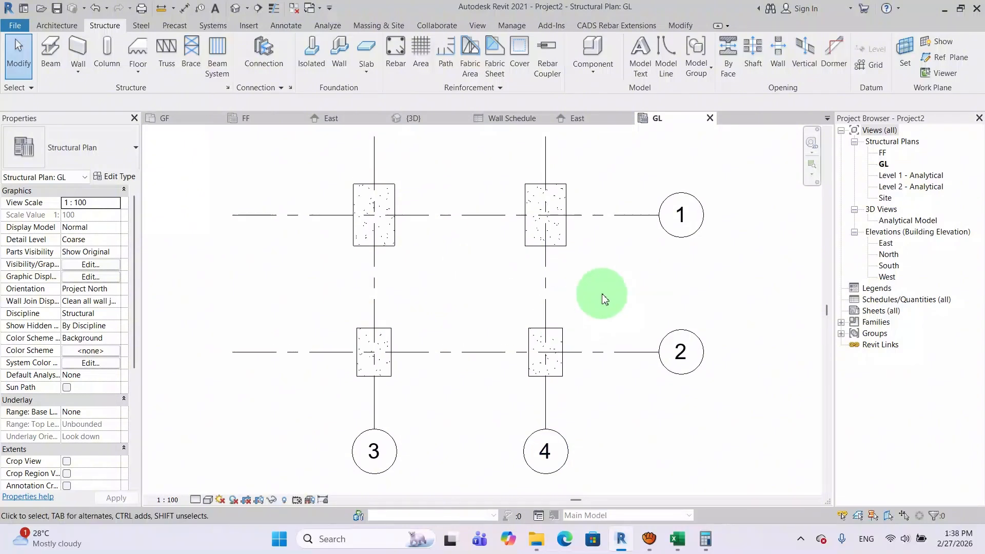
{"action": "scroll", "coordinate": [589, 289], "scroll_direction": "up", "scroll_amount": 1}
{"action": "middle_click_drag", "start_coordinate": [589, 284], "coordinate": [588, 306]}
{"action": "scroll", "coordinate": [431, 260], "scroll_direction": "down", "scroll_amount": 2}
{"action": "middle_click_drag", "start_coordinate": [434, 265], "coordinate": [496, 310]}
{"action": "scroll", "coordinate": [503, 291], "scroll_direction": "up", "scroll_amount": 1}
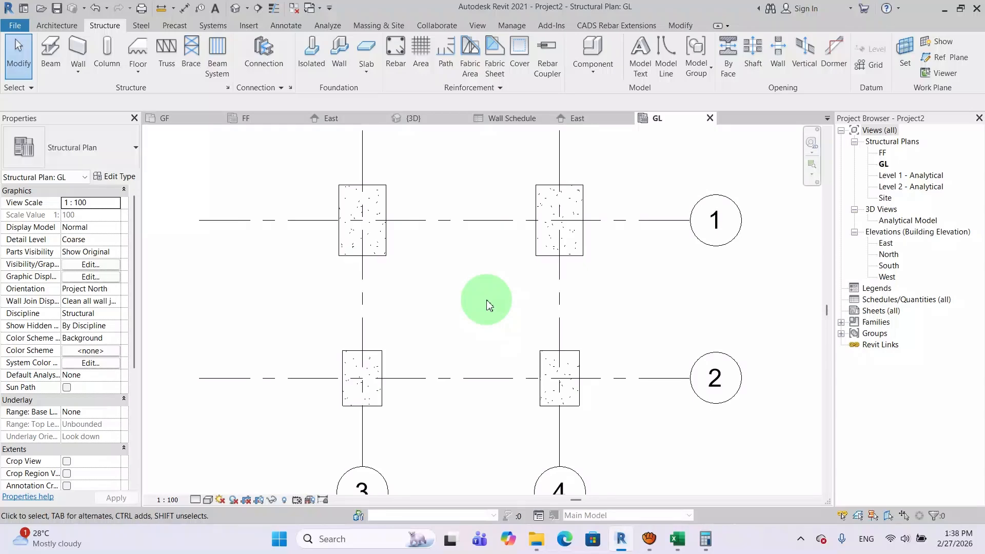
- Duplicate M_Concrete-Rectangular-Column 300 x 450mm as column type FC_01, 300 × 400
{"action": "left_click", "coordinate": [105, 69]}
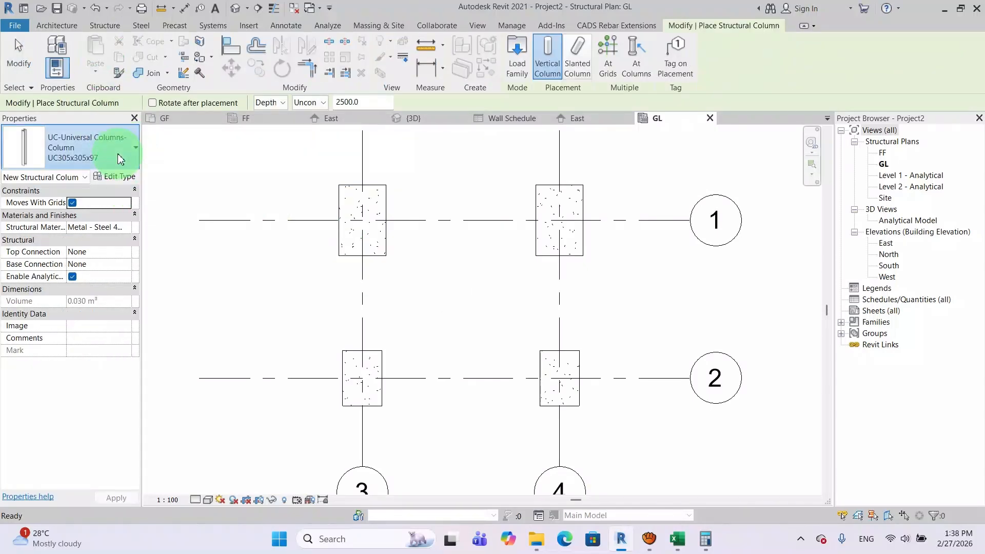
{"action": "left_click", "coordinate": [120, 159]}
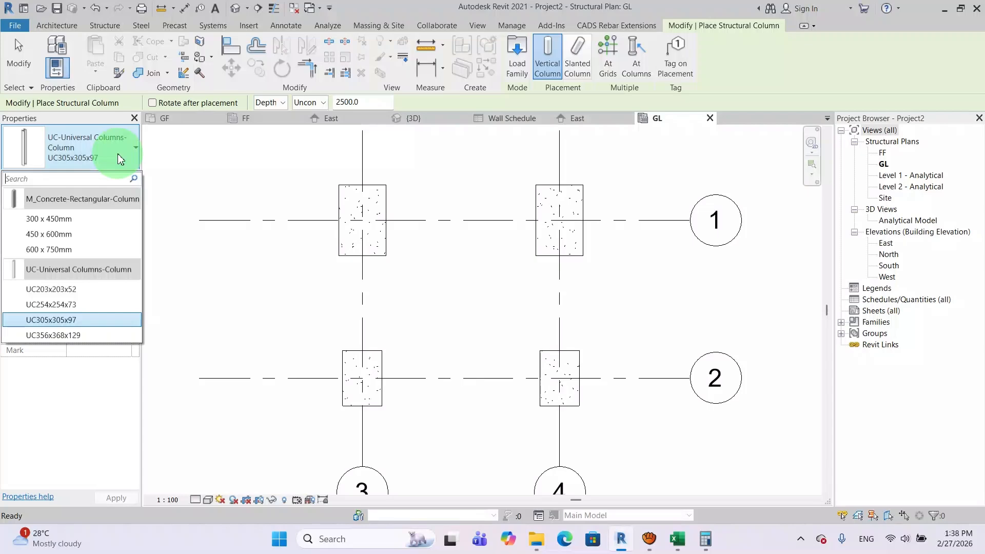
{"action": "left_click", "coordinate": [82, 225]}
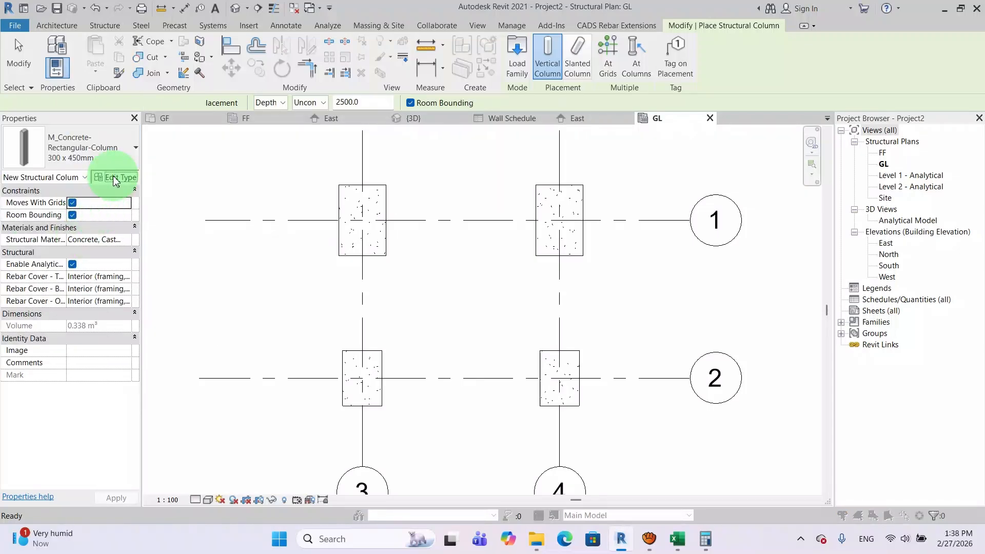
{"action": "left_click", "coordinate": [115, 178]}
{"action": "left_click", "coordinate": [833, 135]}
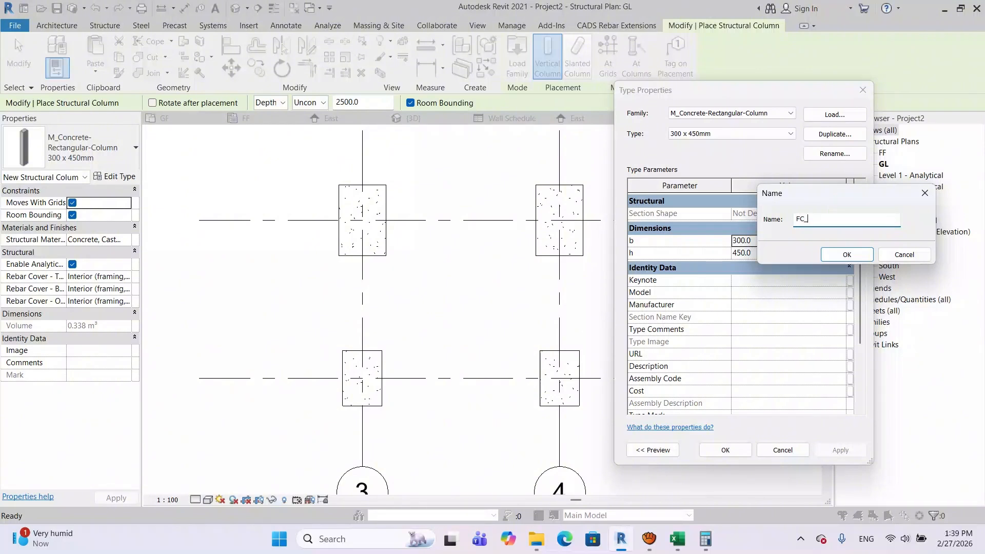
{"action": "left_click", "coordinate": [855, 254]}
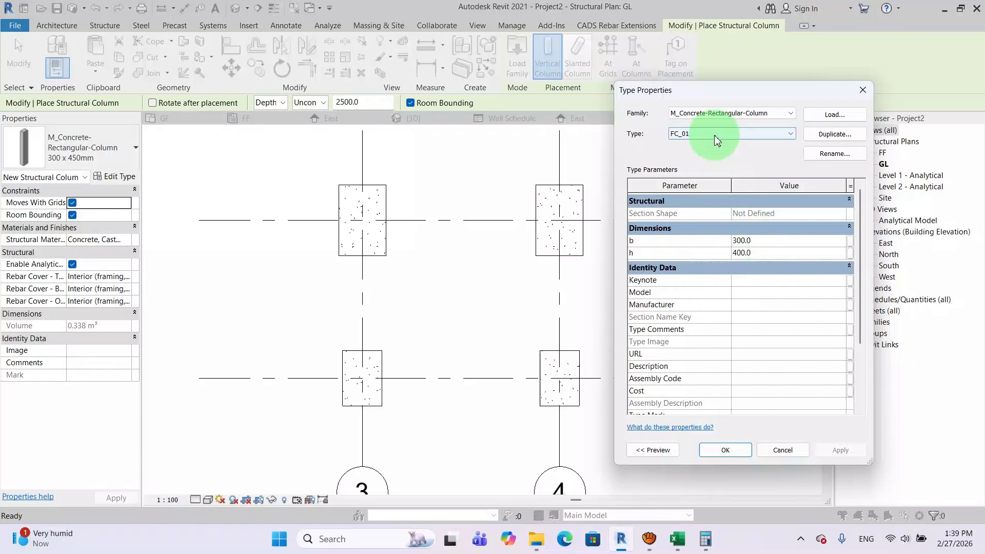
{"action": "left_click", "coordinate": [726, 452]}
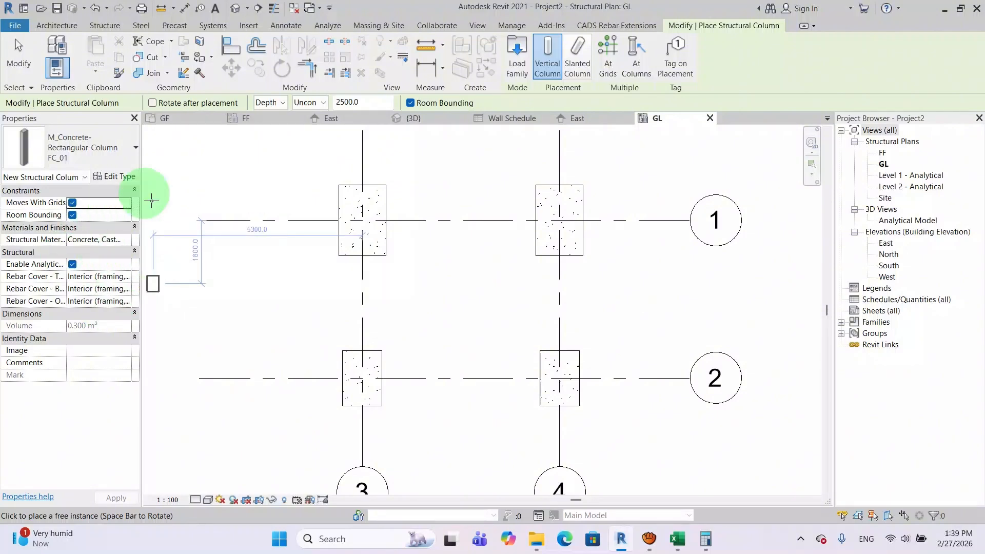
- Place FC_01 columns on the footings at grid 3/1 and grid 4/1
{"action": "left_click", "coordinate": [369, 224]}
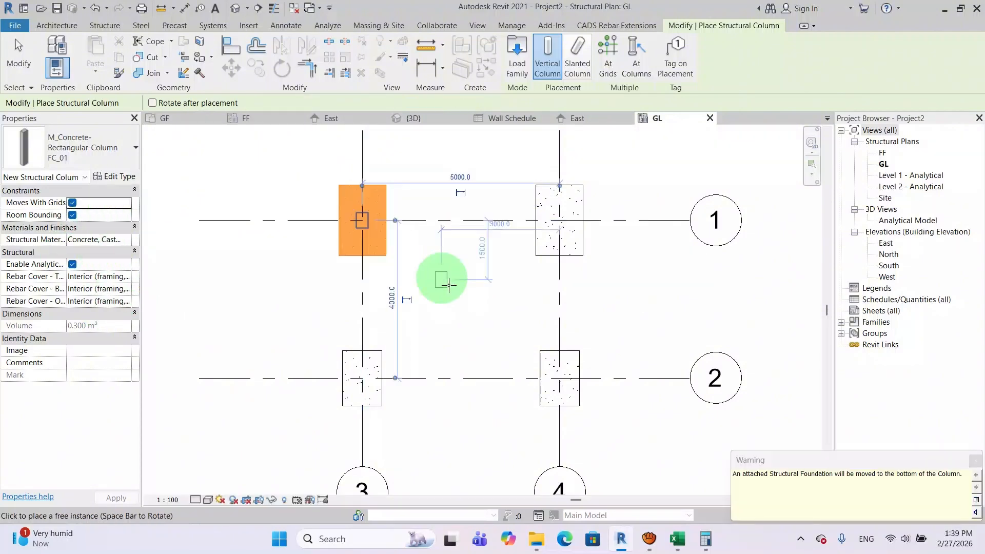
{"action": "left_click", "coordinate": [568, 227]}
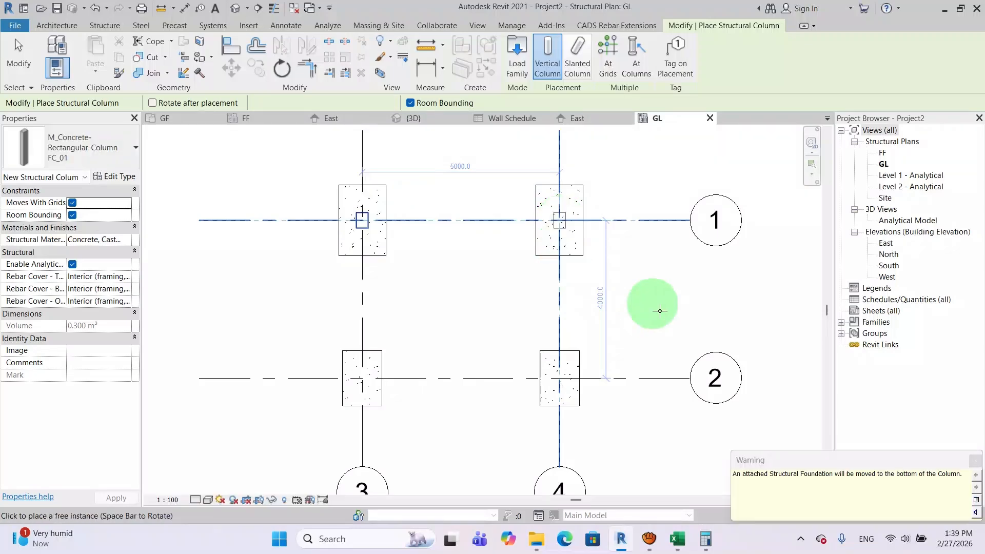
{"action": "left_click", "coordinate": [975, 461]}
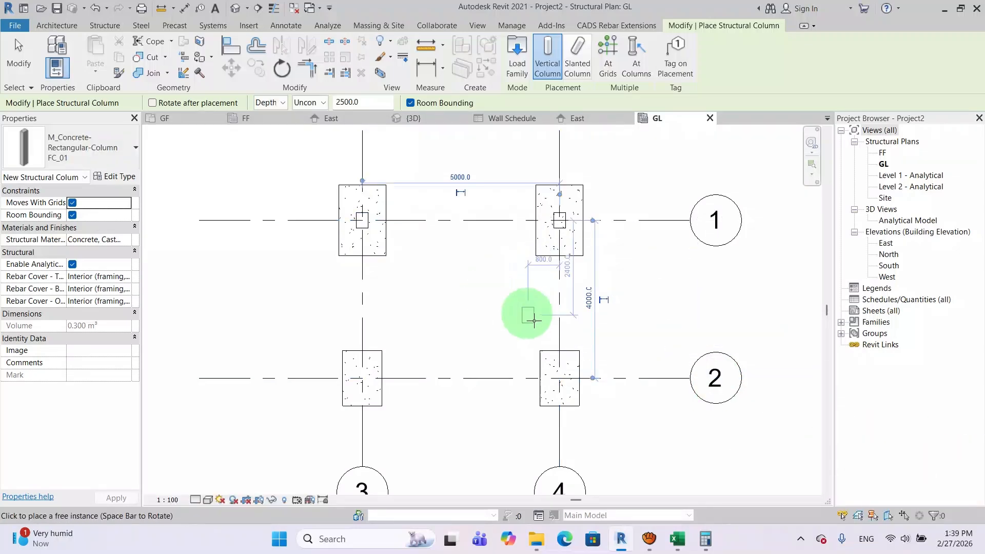
{"action": "key", "text": "Escape"}
{"action": "key", "text": "Escape"}
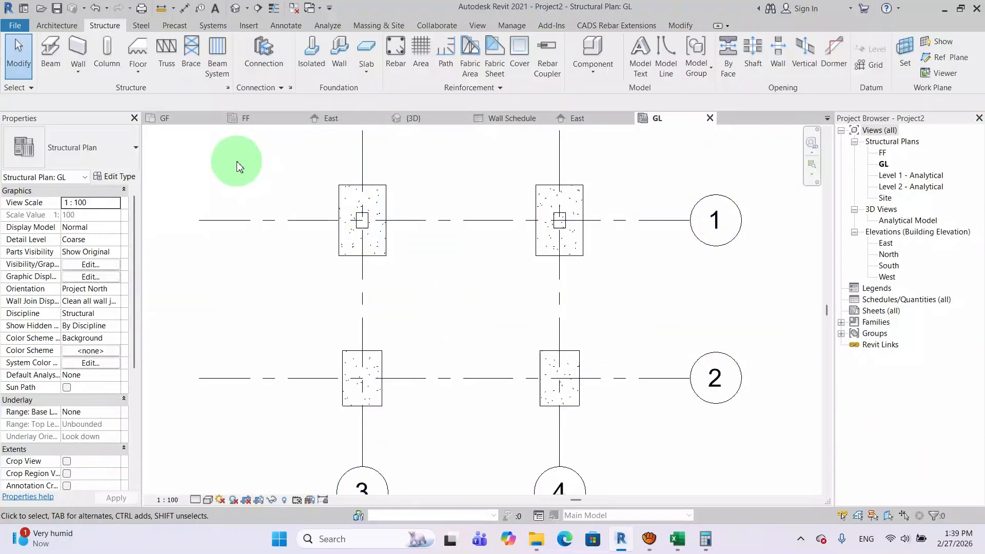
- Duplicate the FC_01 column type as FC_02 with a 200 × 300 section
{"action": "left_click", "coordinate": [108, 49]}
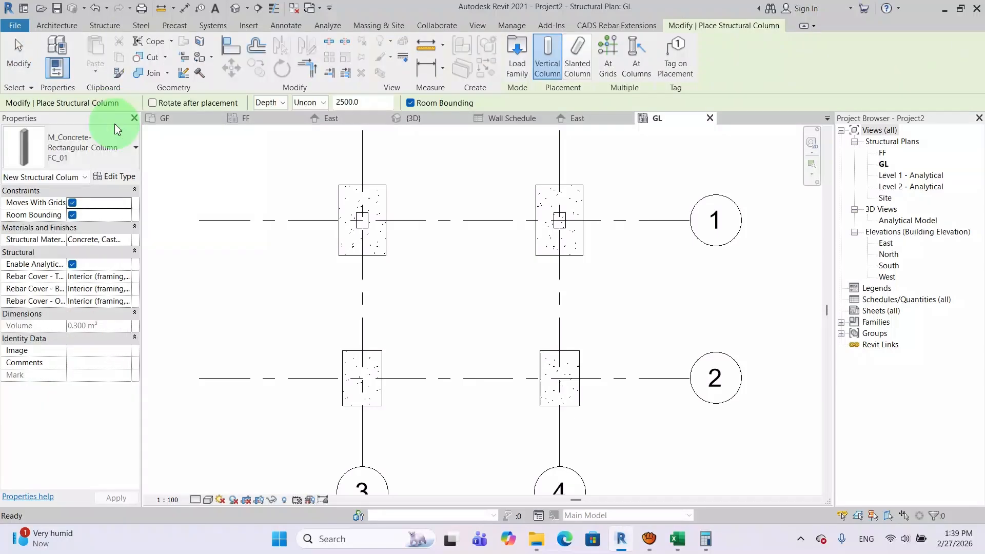
{"action": "left_click", "coordinate": [118, 177]}
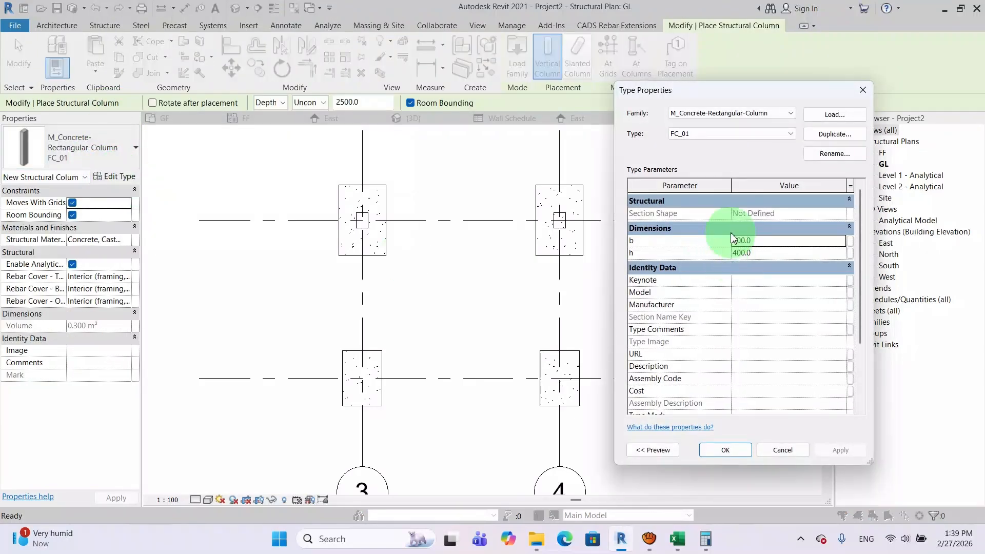
{"action": "left_click", "coordinate": [835, 134]}
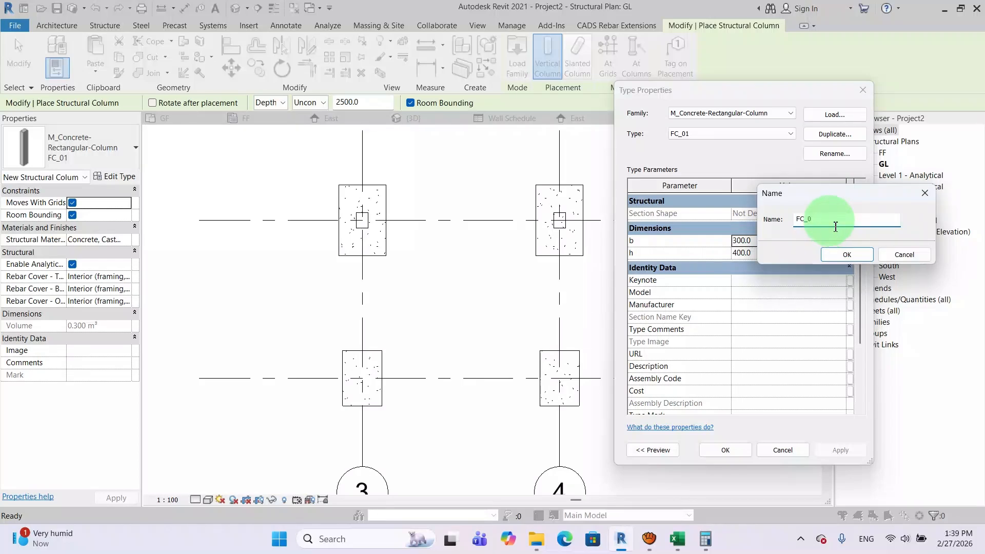
{"action": "type", "text": "FC_02"}
{"action": "left_click", "coordinate": [845, 255]}
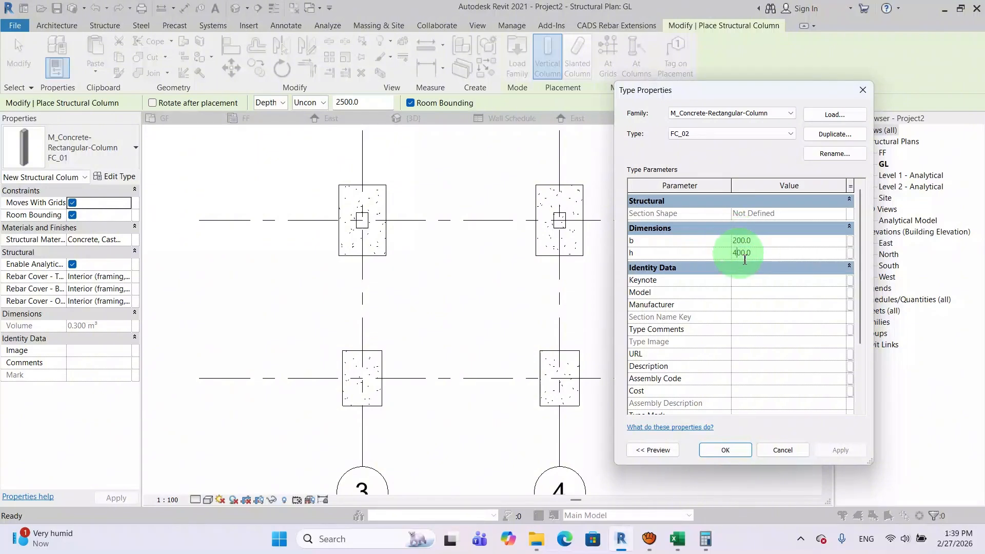
{"action": "left_click", "coordinate": [725, 450]}
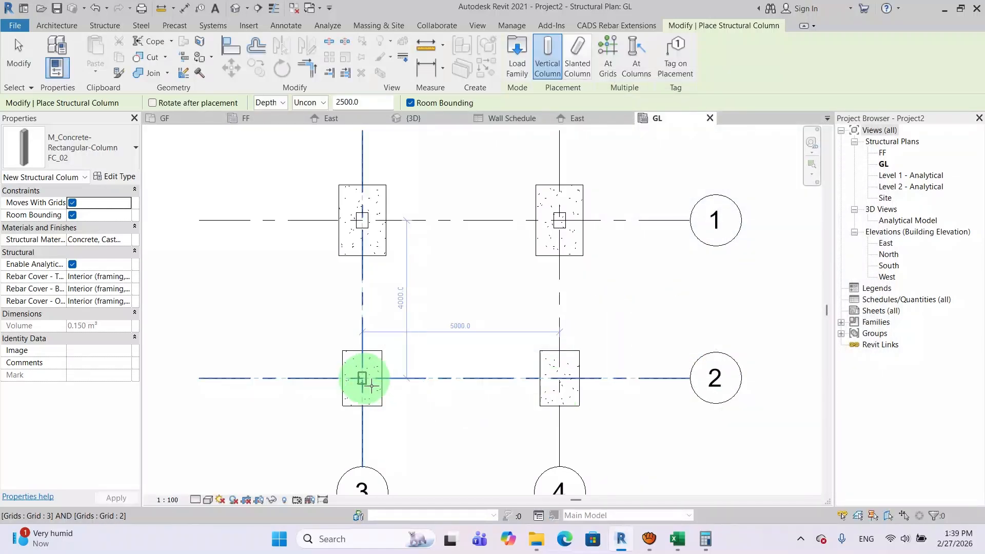
- Place FC_02 columns on the footings at grid 3/2 and grid 4/2
{"action": "left_click", "coordinate": [362, 378]}
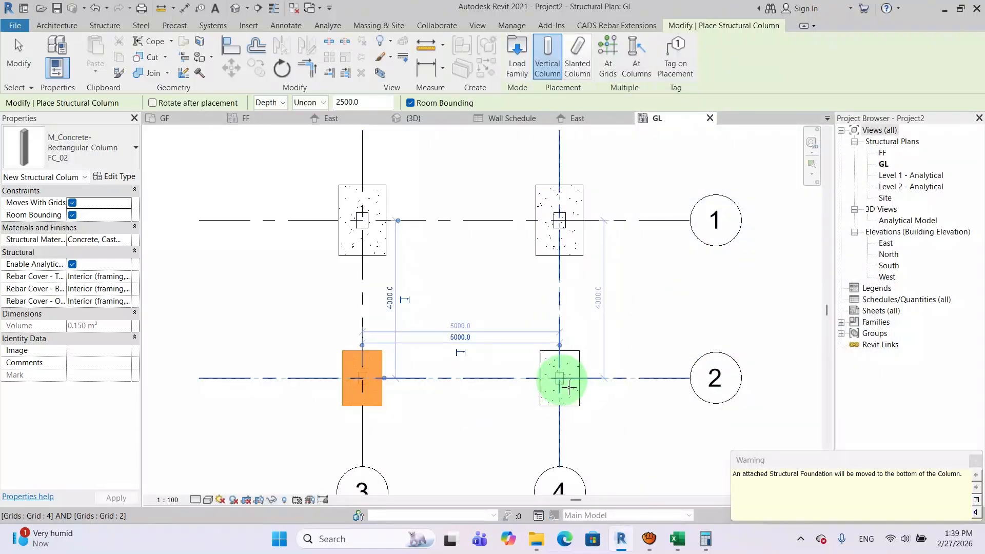
{"action": "left_click", "coordinate": [560, 379]}
{"action": "left_click", "coordinate": [567, 385]}
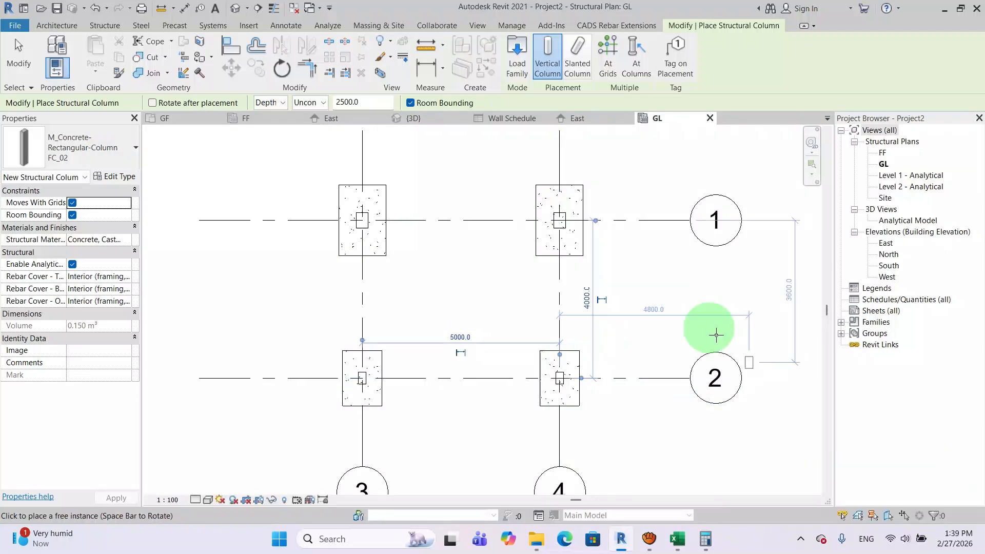
{"action": "key", "text": "Escape"}
{"action": "middle_click_drag", "start_coordinate": [700, 315], "coordinate": [689, 312]}
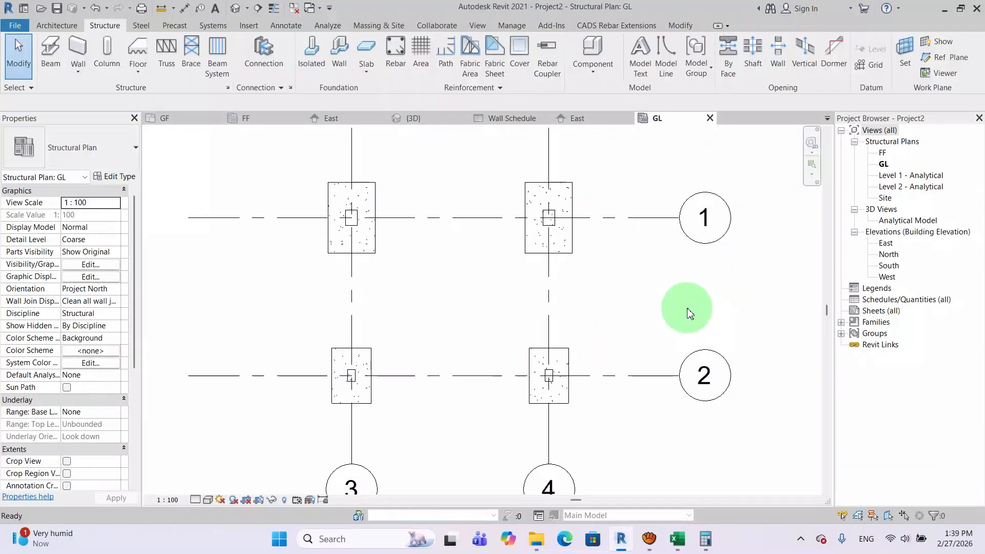
{"action": "left_click", "coordinate": [236, 8]}
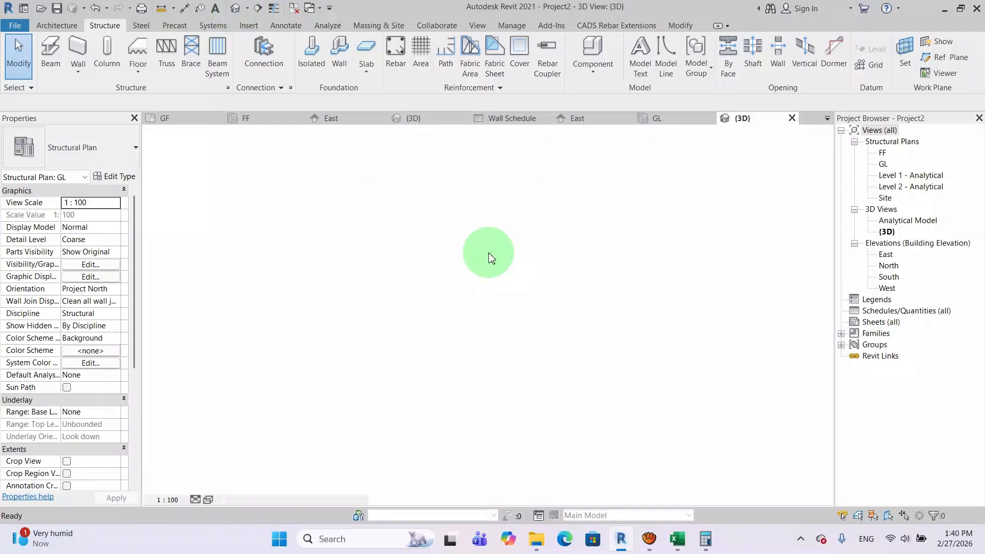
{"action": "scroll", "coordinate": [501, 235], "scroll_direction": "up", "scroll_amount": 5}
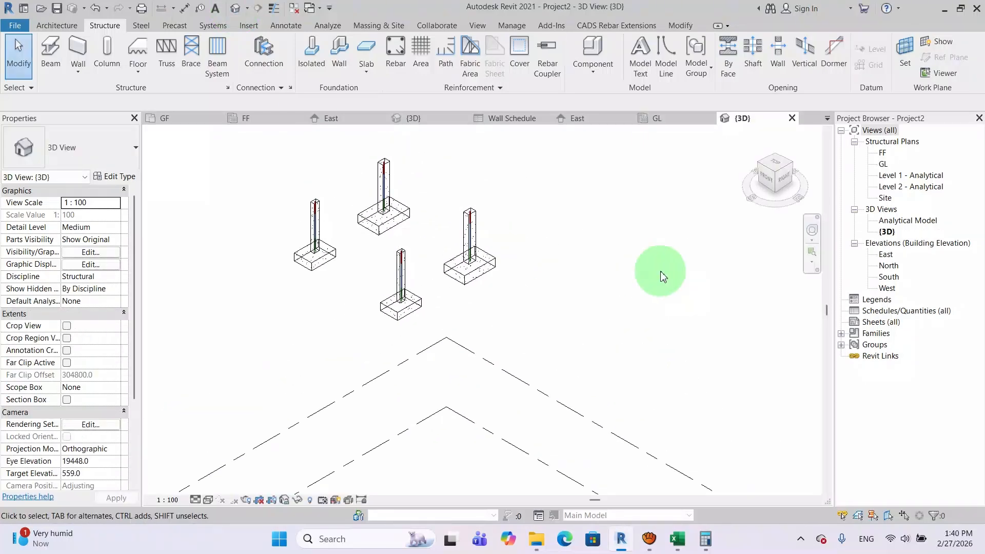
{"action": "mouse_move", "coordinate": [765, 183]}
{"action": "left_mouse_down"}
{"action": "mouse_move", "coordinate": [796, 183]}
{"action": "mouse_move", "coordinate": [177, 173]}
{"action": "mouse_move", "coordinate": [785, 204]}
{"action": "mouse_move", "coordinate": [715, 221]}
{"action": "mouse_move", "coordinate": [577, 353]}
{"action": "mouse_move", "coordinate": [396, 319]}
{"action": "mouse_move", "coordinate": [754, 231]}
{"action": "left_mouse_up"}
{"action": "left_click", "coordinate": [786, 179]}
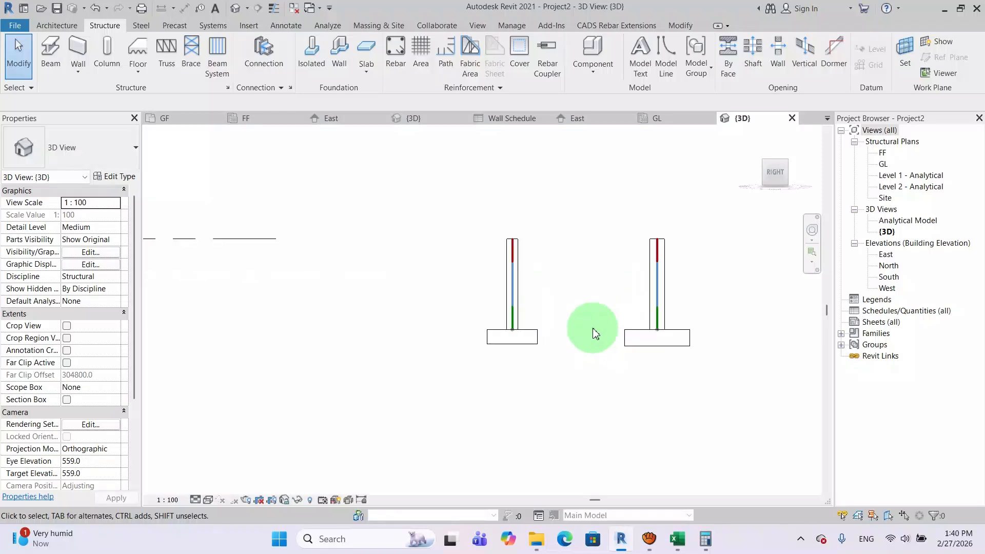
{"action": "left_click_drag", "start_coordinate": [761, 193], "coordinate": [694, 318]}
{"action": "middle_click_drag", "start_coordinate": [716, 293], "coordinate": [585, 314]}
{"action": "scroll", "coordinate": [608, 272], "scroll_direction": "up", "scroll_amount": 7}
{"action": "middle_click_drag", "start_coordinate": [682, 261], "coordinate": [684, 260]}
{"action": "scroll", "coordinate": [677, 255], "scroll_direction": "down", "scroll_amount": 2}
{"action": "scroll", "coordinate": [676, 255], "scroll_direction": "down", "scroll_amount": 1}
{"action": "left_click_drag", "start_coordinate": [773, 189], "coordinate": [744, 205]}
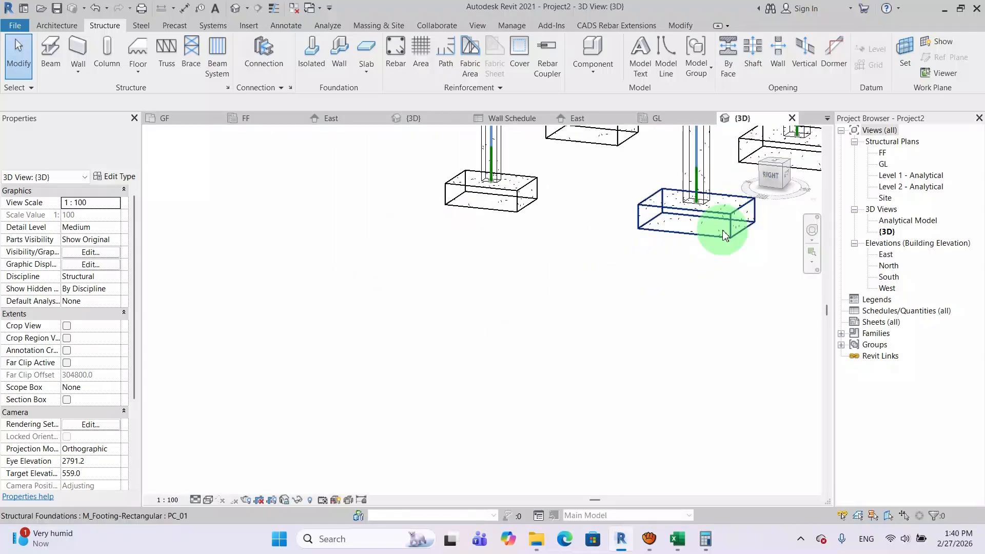
{"action": "middle_click_drag", "start_coordinate": [664, 286], "coordinate": [575, 423]}
{"action": "scroll", "coordinate": [508, 297], "scroll_direction": "down", "scroll_amount": 3}
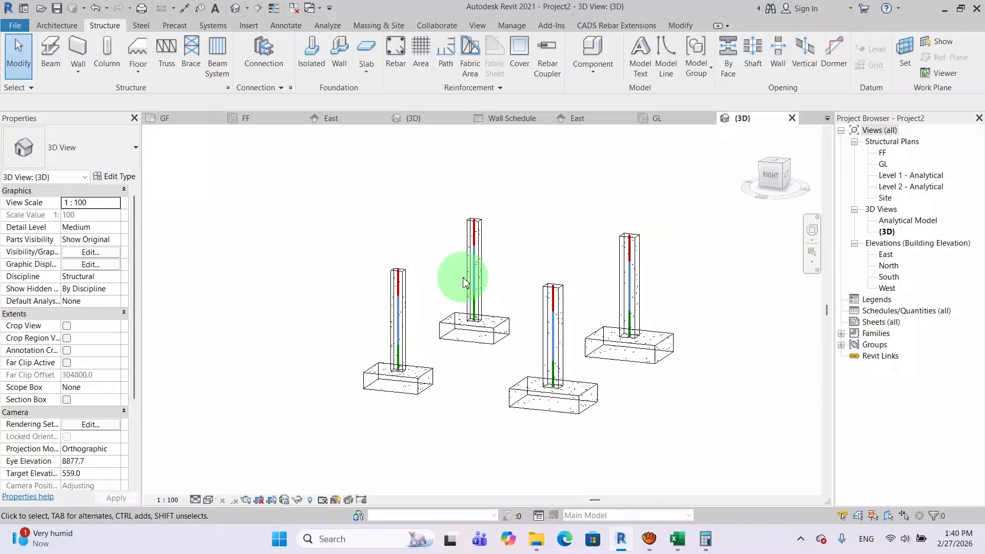
{"action": "left_click", "coordinate": [666, 116]}
{"action": "scroll", "coordinate": [537, 230], "scroll_direction": "down", "scroll_amount": 1}
{"action": "scroll", "coordinate": [488, 267], "scroll_direction": "up", "scroll_amount": 1}
{"action": "middle_click_drag", "start_coordinate": [491, 267], "coordinate": [496, 257]}
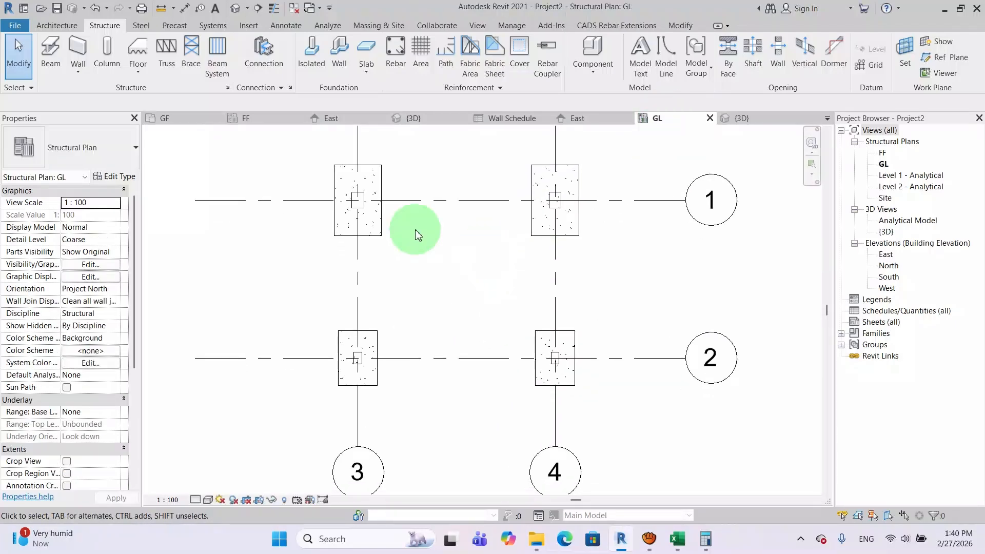
- Duplicate the M_Concrete-Rectangular Beam 300x600mm as GB1 (25x50) with b 250 and h 500
{"action": "left_click", "coordinate": [55, 77]}
{"action": "left_click", "coordinate": [100, 156]}
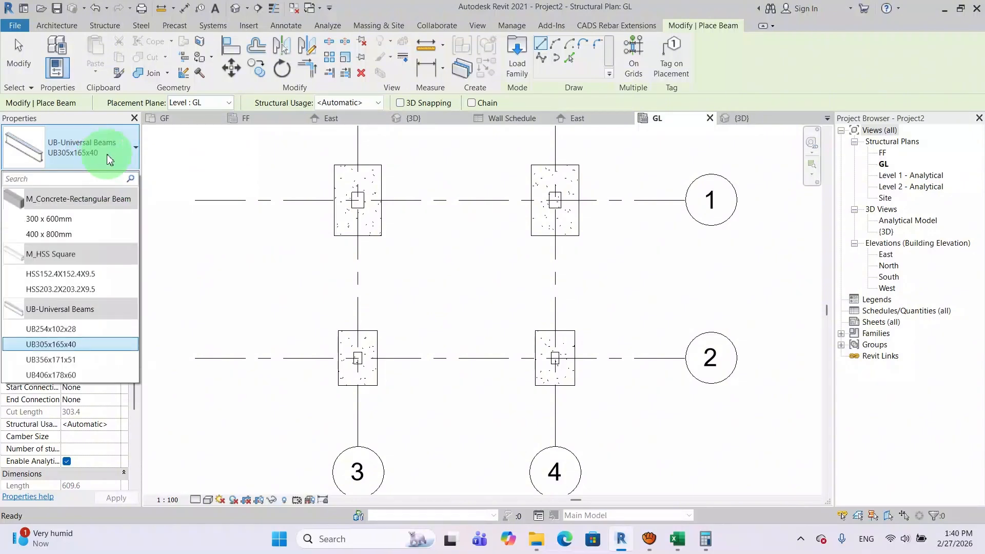
{"action": "left_click", "coordinate": [61, 224]}
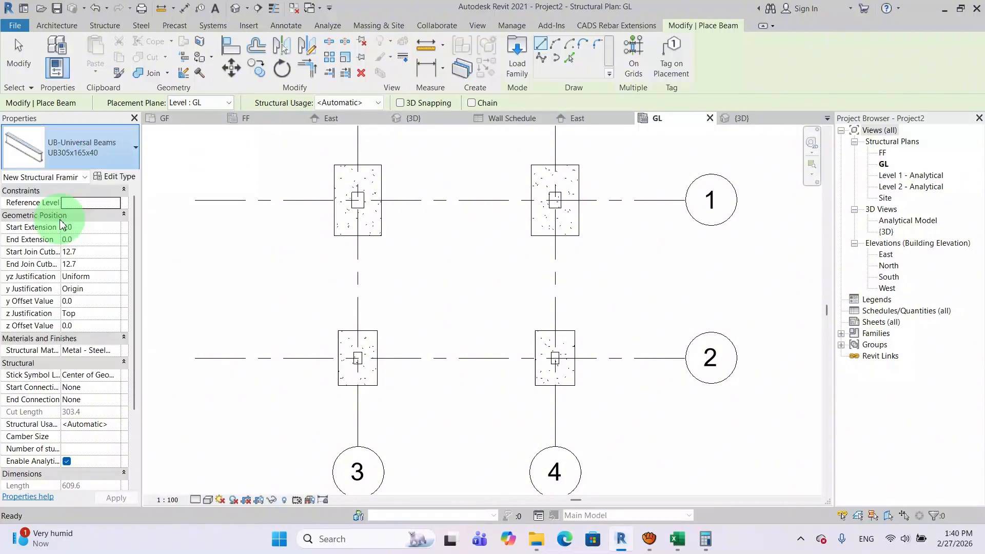
{"action": "left_click", "coordinate": [118, 176]}
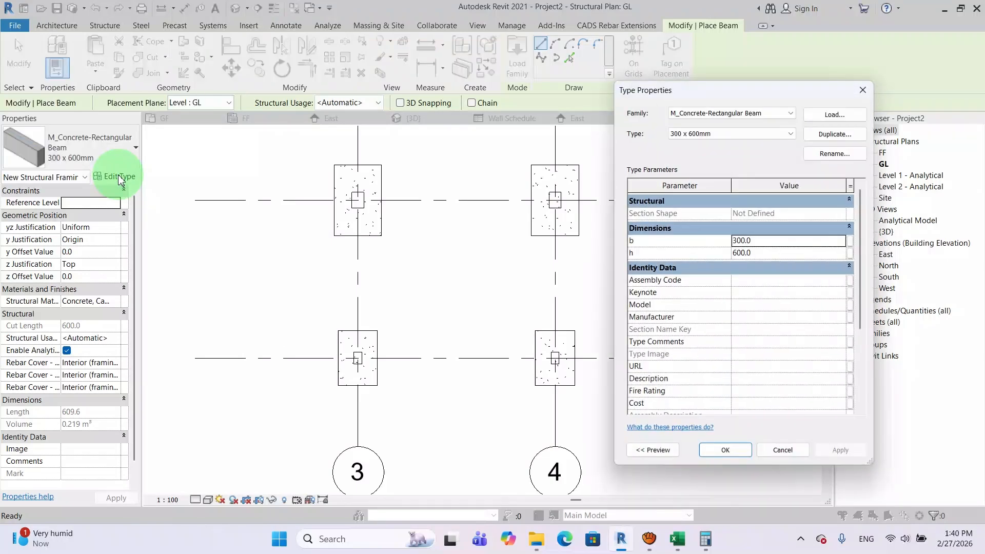
{"action": "left_click", "coordinate": [841, 138]}
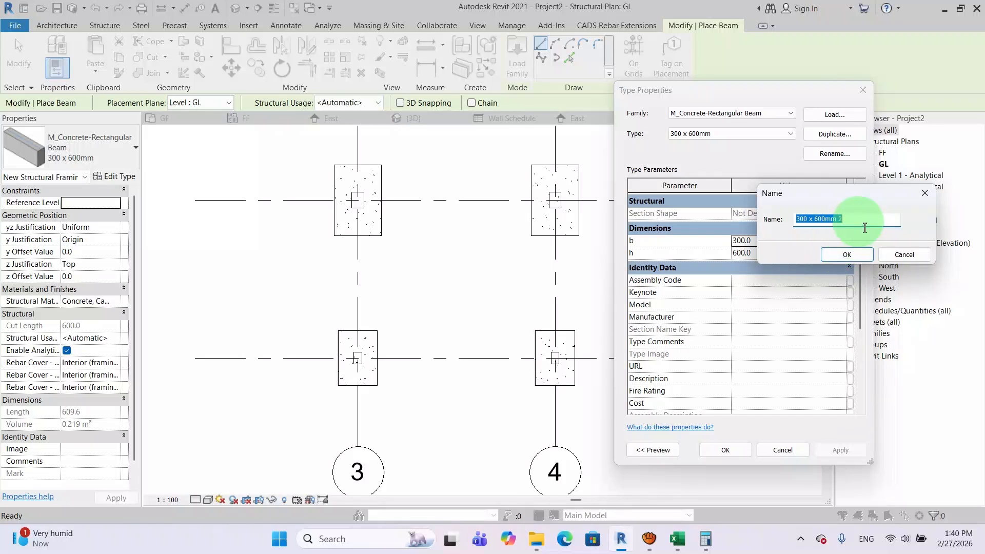
{"action": "type", "text": "GB1 (25x50"}
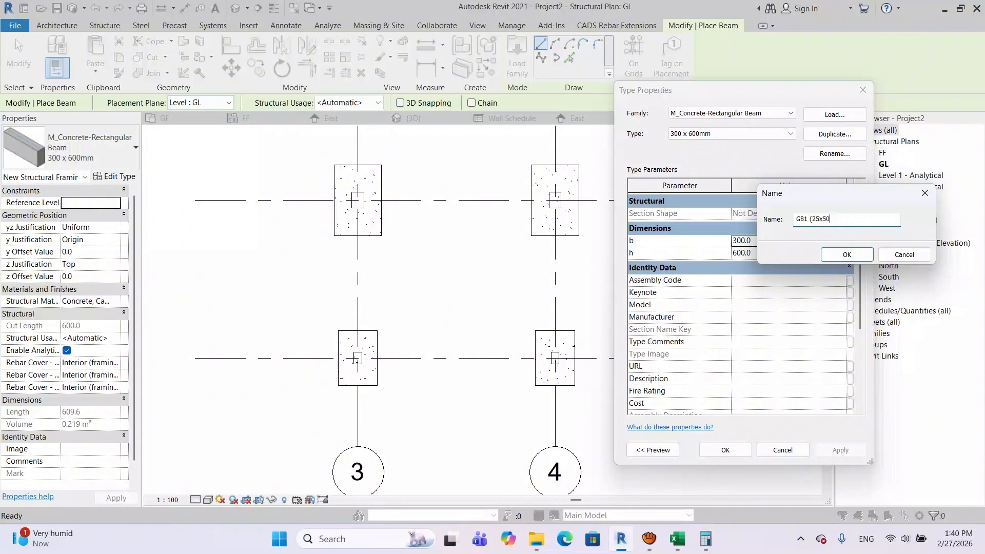
{"action": "left_click", "coordinate": [848, 255]}
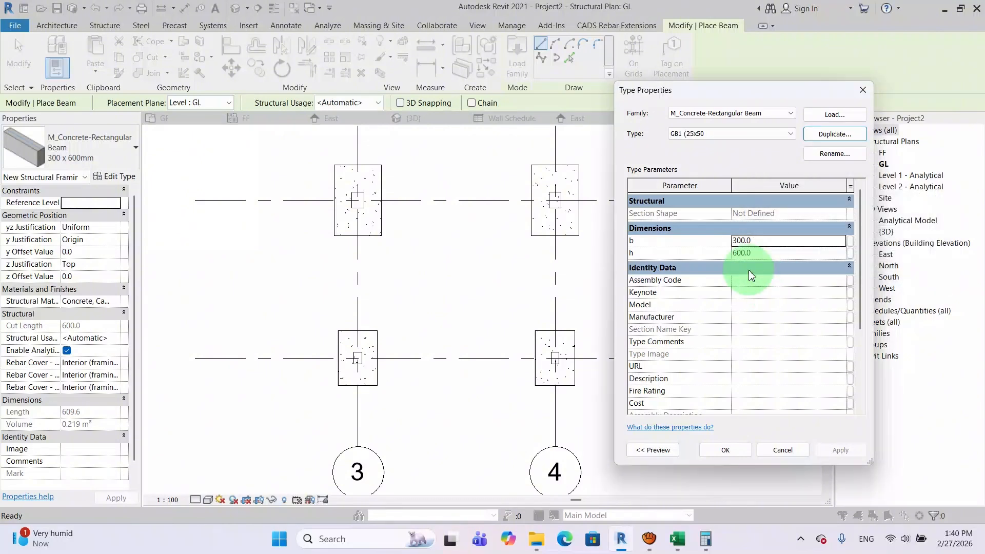
{"action": "left_click", "coordinate": [744, 241]}
{"action": "left_click_drag", "start_coordinate": [759, 244], "coordinate": [728, 250]}
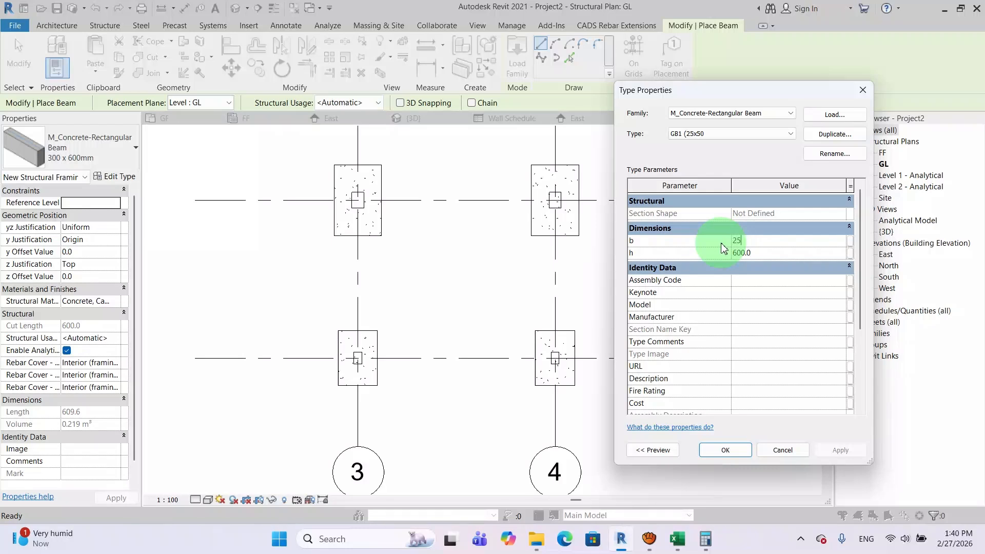
{"action": "left_click", "coordinate": [763, 258]}
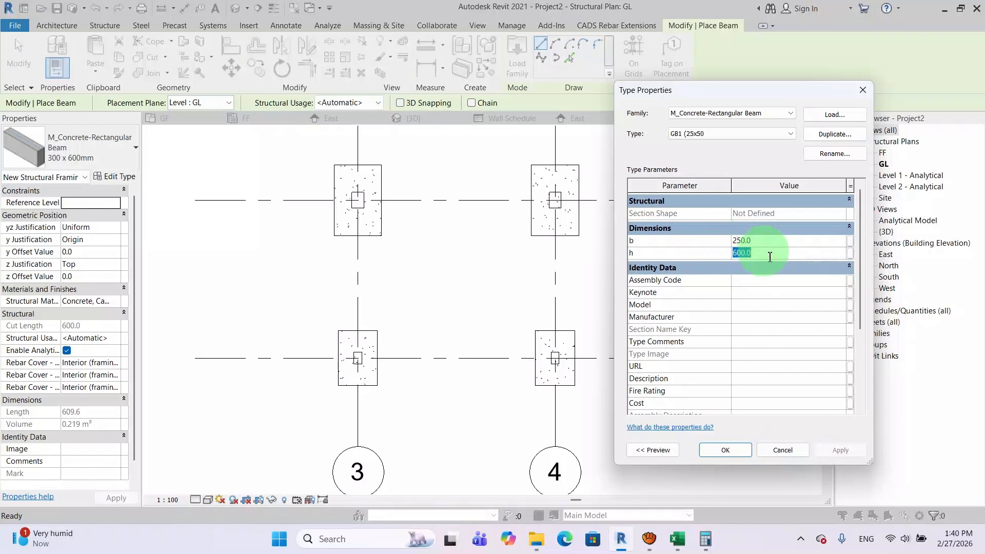
{"action": "left_click", "coordinate": [740, 453]}
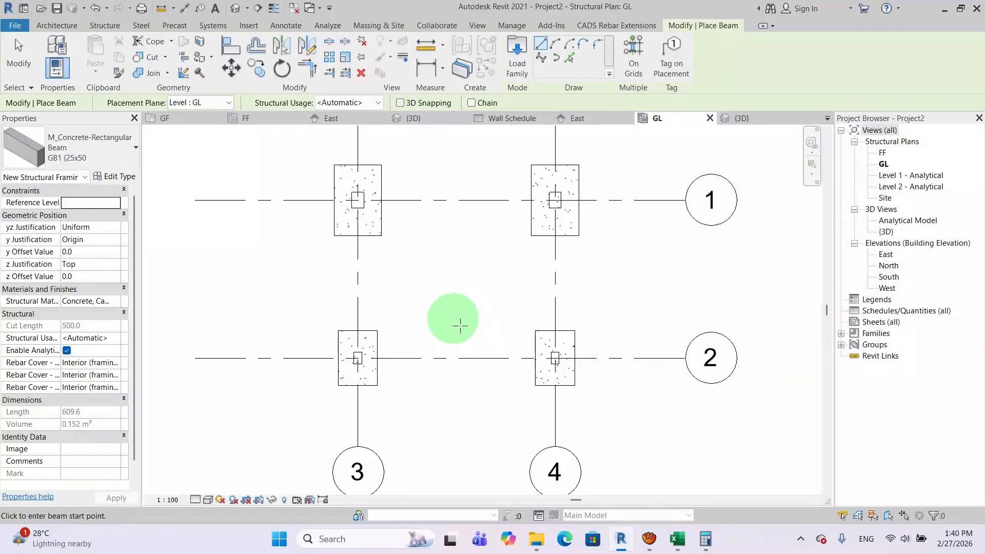
- Keep the beam's z justification at Top before placing
{"action": "scroll", "coordinate": [452, 278], "scroll_direction": "up", "scroll_amount": 2}
{"action": "middle_click_drag", "start_coordinate": [462, 289], "coordinate": [461, 324]}
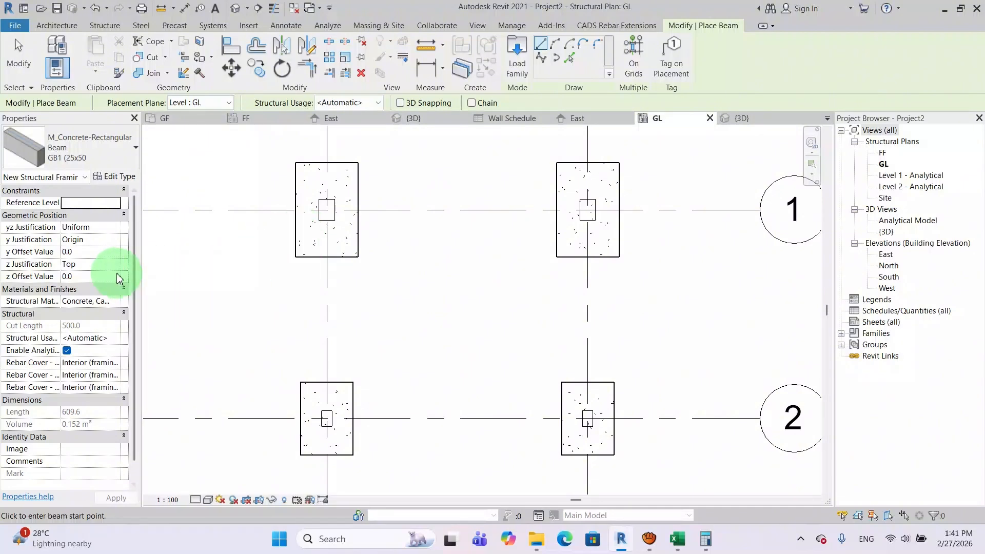
{"action": "left_click", "coordinate": [94, 256]}
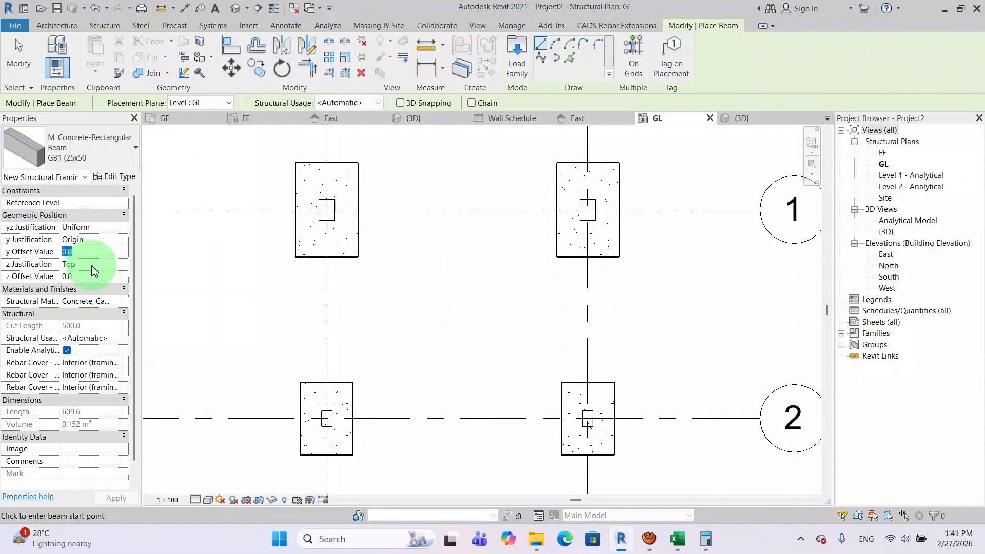
{"action": "left_click", "coordinate": [115, 265]}
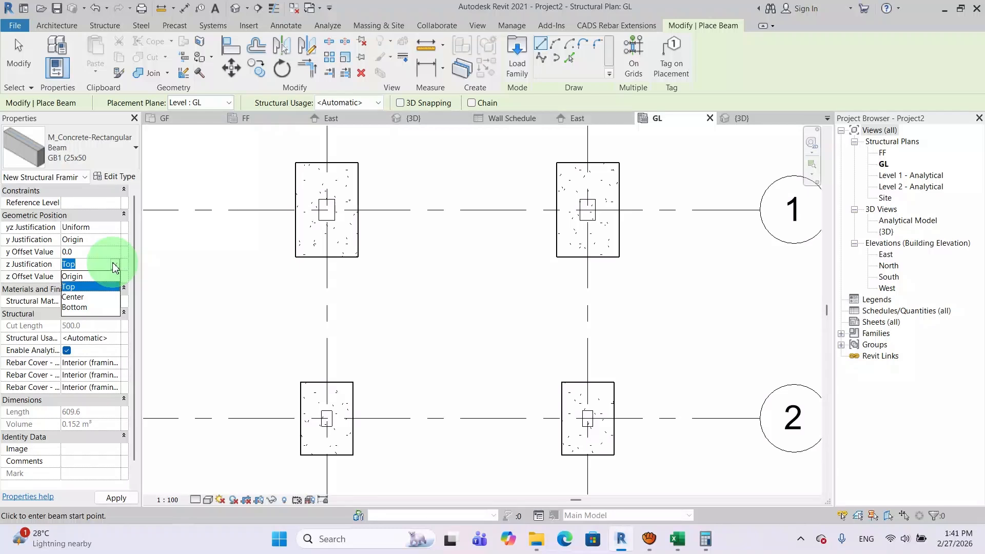
{"action": "left_click", "coordinate": [115, 264]}
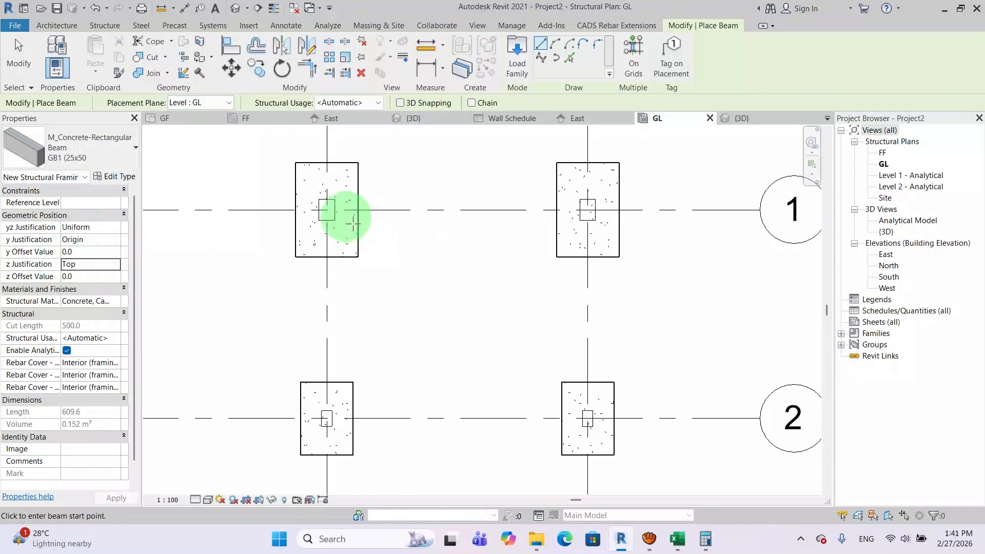
- Draw GB1 beams between the column pairs on grid 1 and on grid 2
{"action": "scroll", "coordinate": [329, 218], "scroll_direction": "up", "scroll_amount": 3}
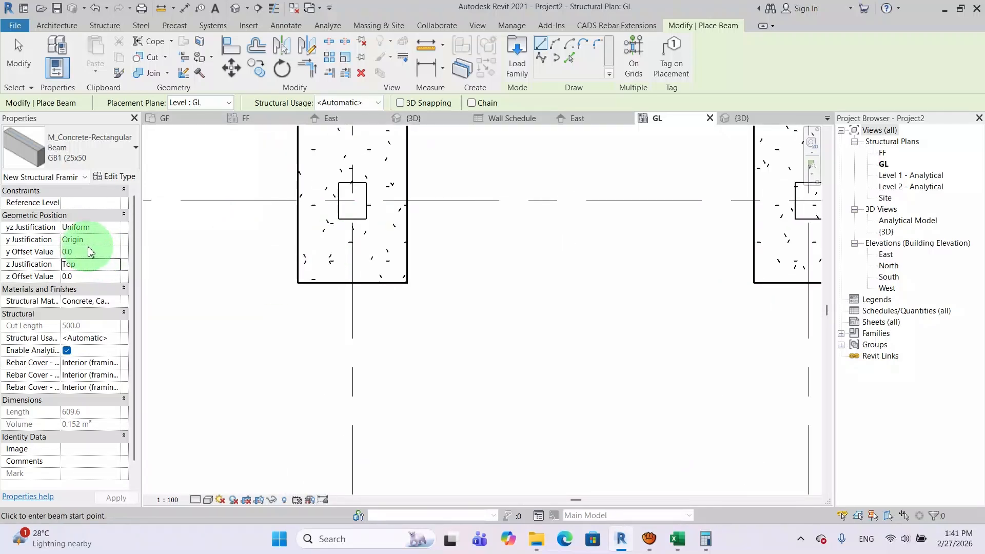
{"action": "left_click", "coordinate": [354, 203]}
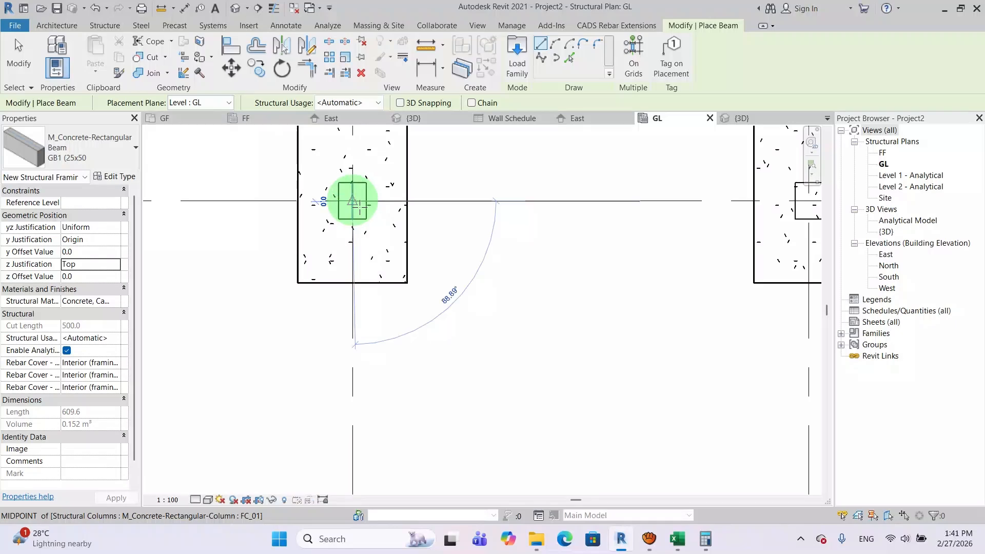
{"action": "scroll", "coordinate": [508, 195], "scroll_direction": "down", "scroll_amount": 2}
{"action": "left_click", "coordinate": [580, 211]}
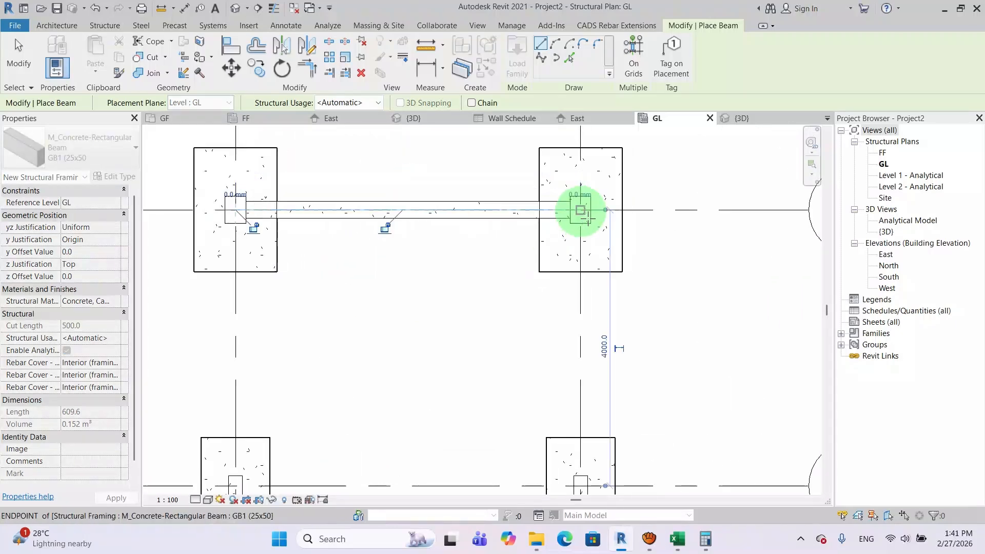
{"action": "scroll", "coordinate": [512, 328], "scroll_direction": "down", "scroll_amount": 3}
{"action": "scroll", "coordinate": [460, 380], "scroll_direction": "up", "scroll_amount": 2}
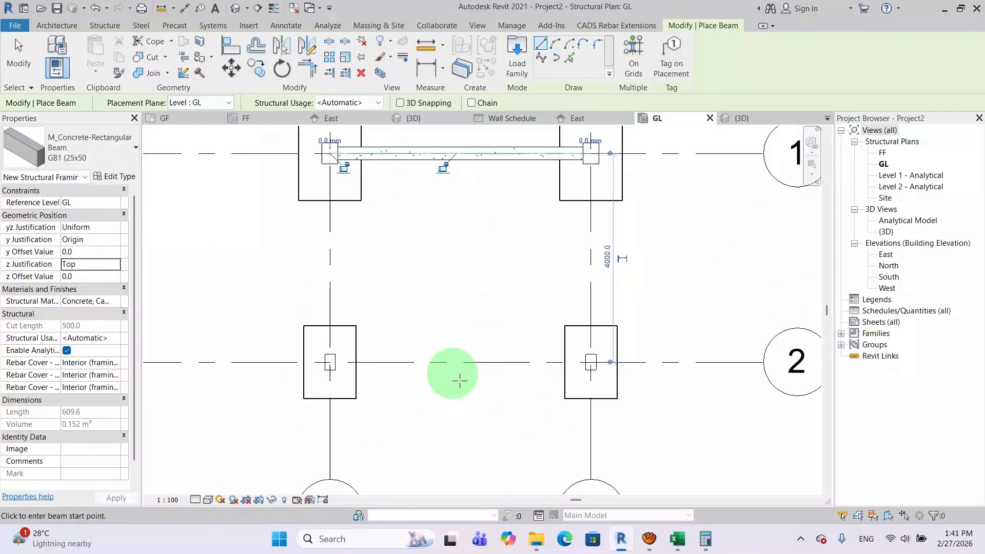
{"action": "scroll", "coordinate": [459, 380], "scroll_direction": "up", "scroll_amount": 1}
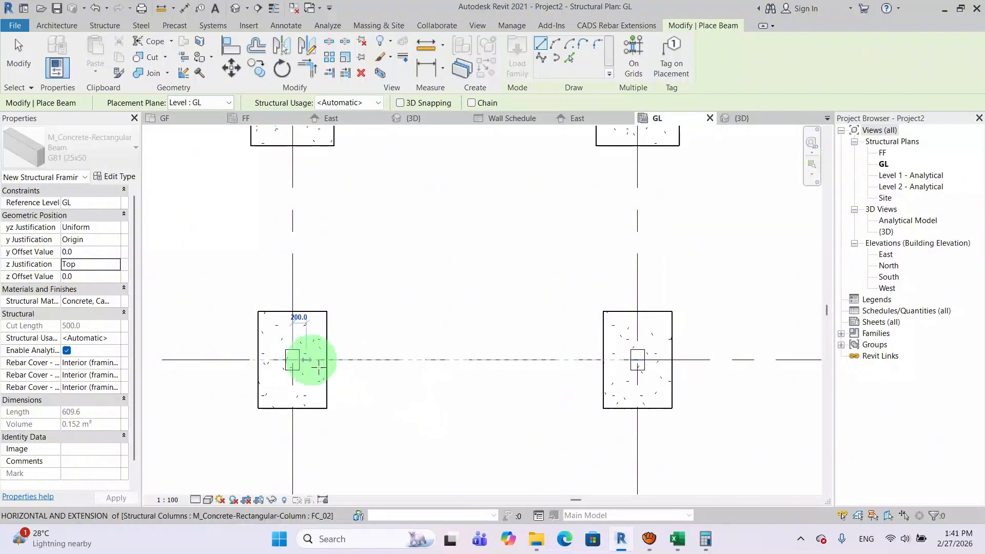
{"action": "left_click", "coordinate": [295, 360]}
{"action": "left_click", "coordinate": [637, 359]}
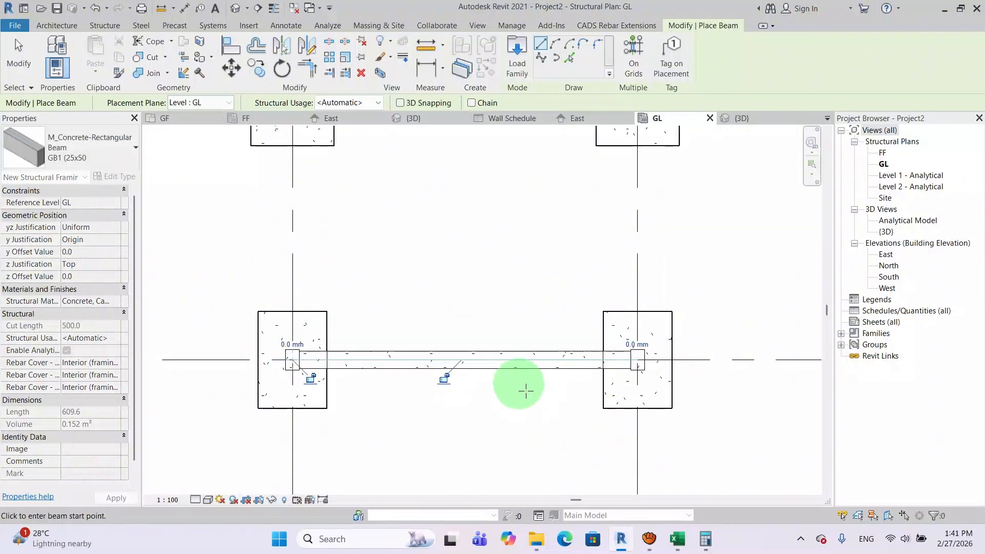
{"action": "scroll", "coordinate": [544, 387], "scroll_direction": "down", "scroll_amount": 2}
{"action": "scroll", "coordinate": [510, 359], "scroll_direction": "up", "scroll_amount": 2}
{"action": "mouse_move", "coordinate": [501, 341]}
{"action": "middle_mouse_down"}
{"action": "mouse_move", "coordinate": [511, 345]}
{"action": "mouse_move", "coordinate": [509, 336]}
{"action": "middle_mouse_up"}
{"action": "scroll", "coordinate": [509, 333], "scroll_direction": "down", "scroll_amount": 1}
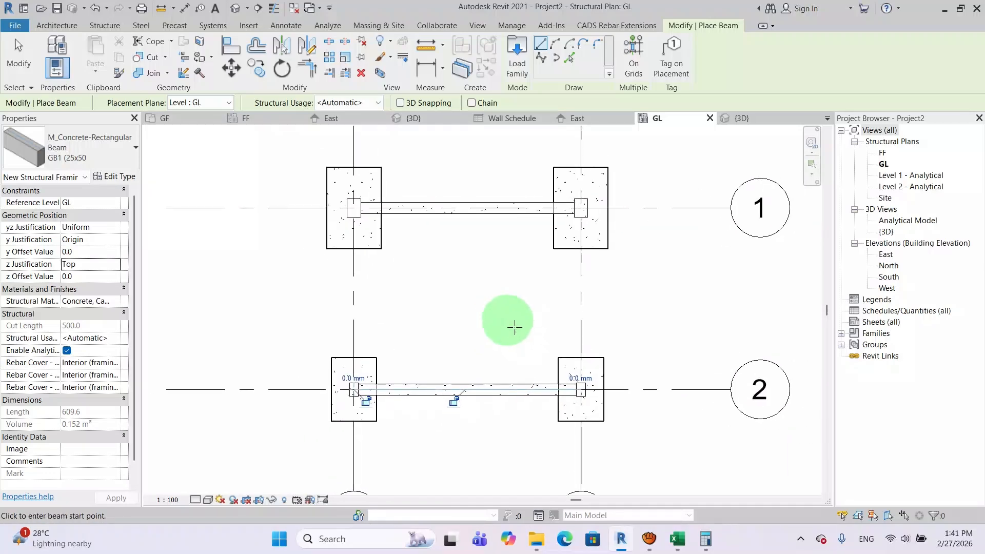
{"action": "key", "text": "Escape"}
{"action": "key", "text": "Escape"}
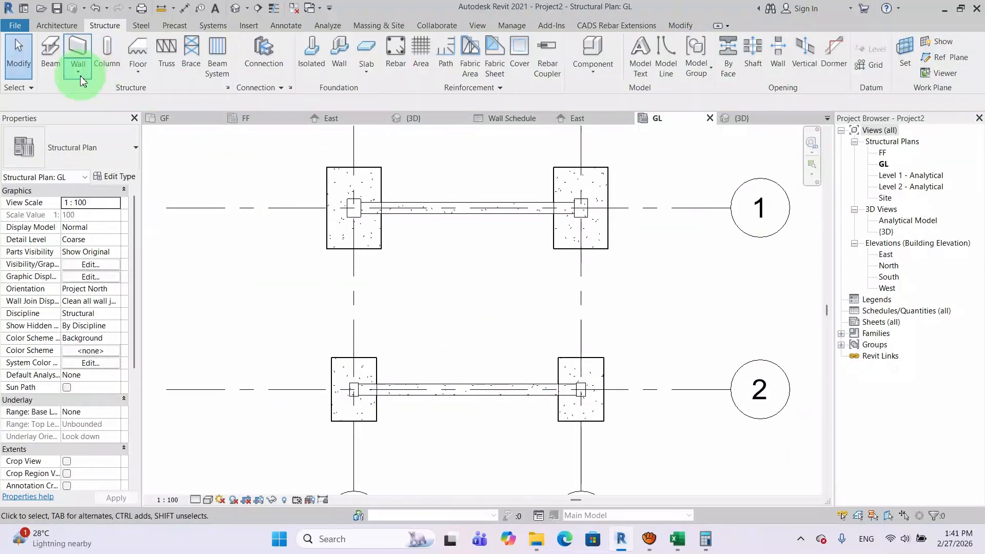
- Duplicate GB1 as beam type GB2 (20x40) sized 200 × 400
{"action": "left_click", "coordinate": [56, 68]}
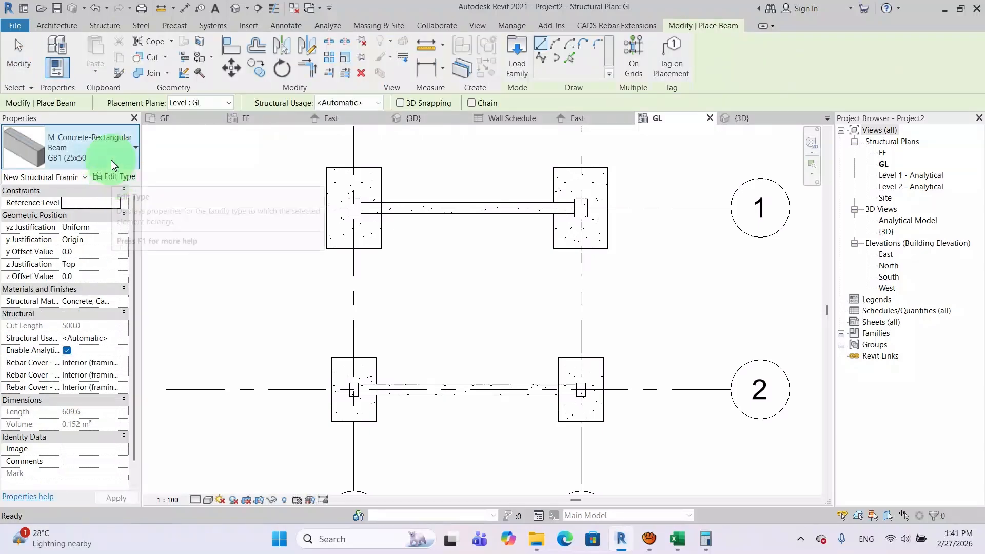
{"action": "left_click", "coordinate": [114, 180]}
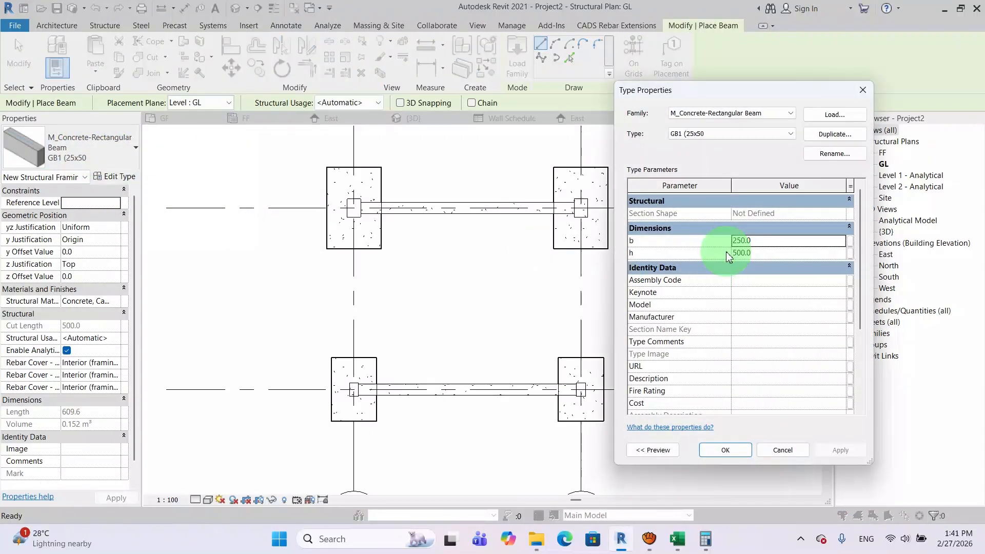
{"action": "left_click", "coordinate": [833, 135]}
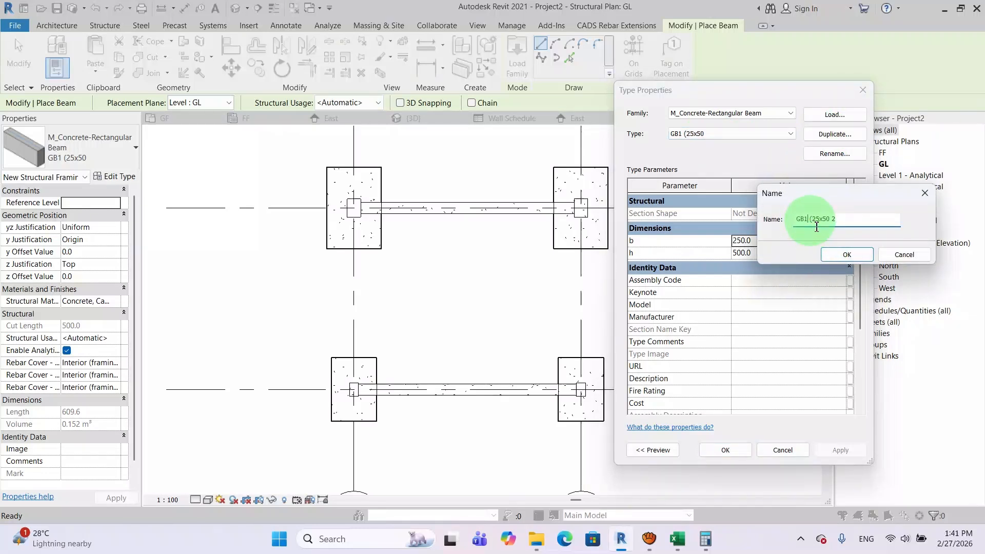
{"action": "type", "text": "2"}
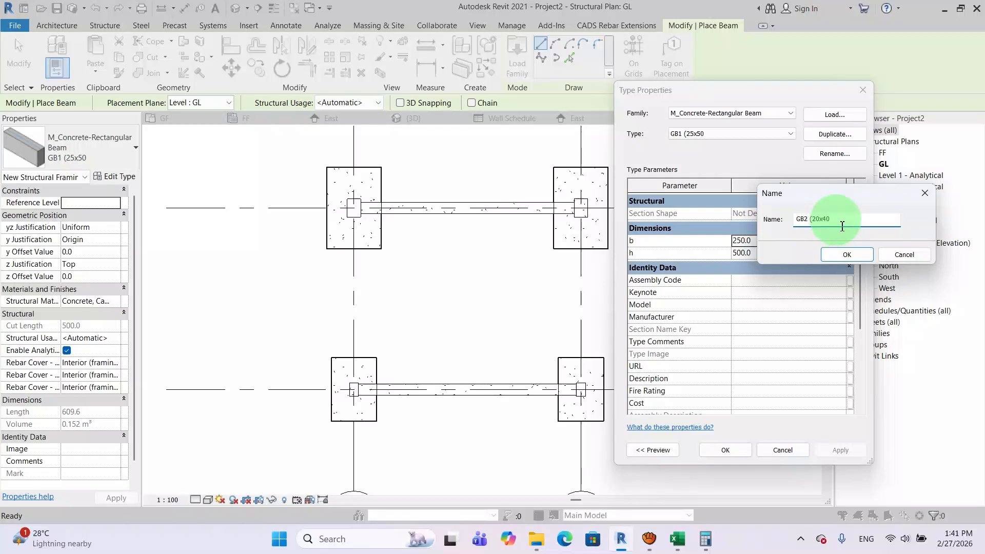
{"action": "left_click", "coordinate": [844, 255]}
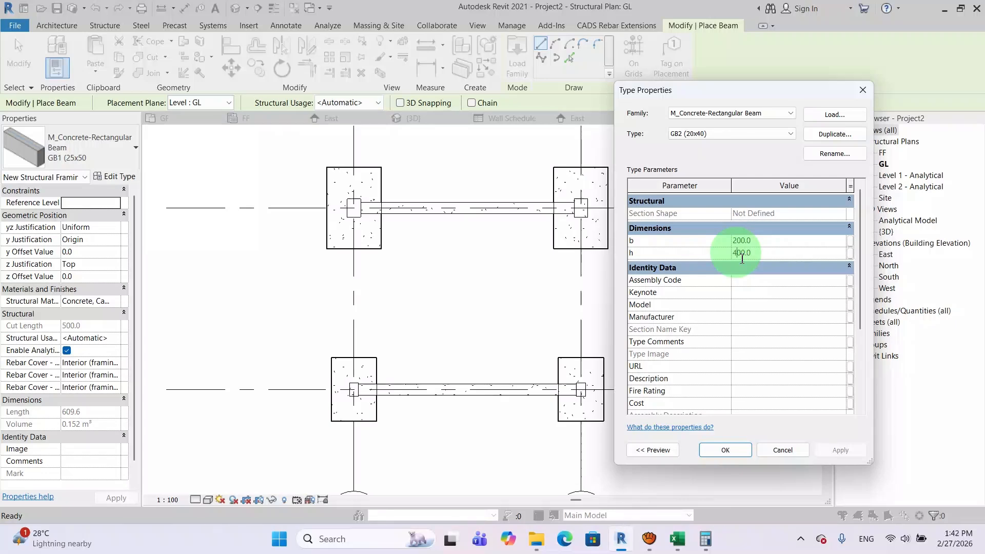
{"action": "left_click", "coordinate": [734, 451]}
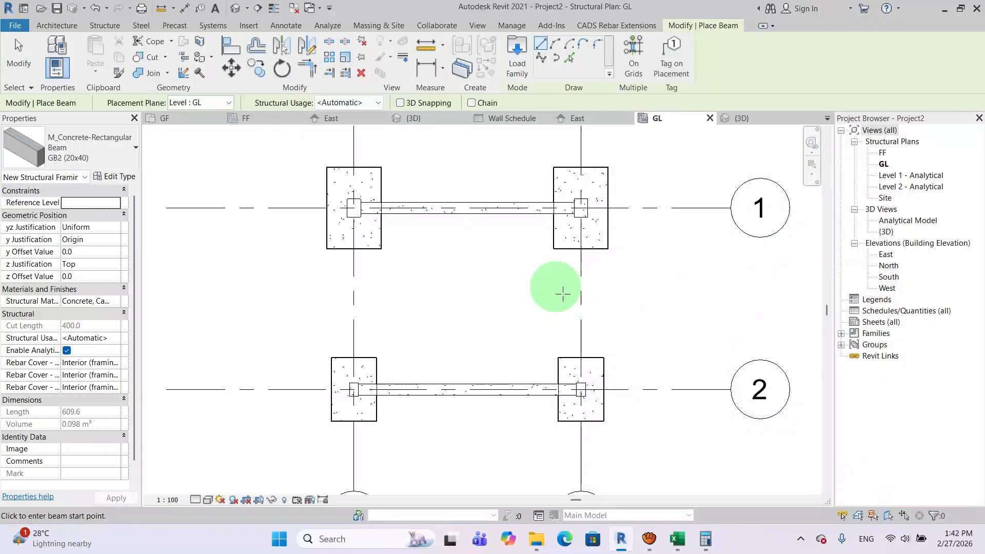
- Draw GB2 beams from the upper to lower columns on the left and right sides
{"action": "left_click", "coordinate": [353, 208]}
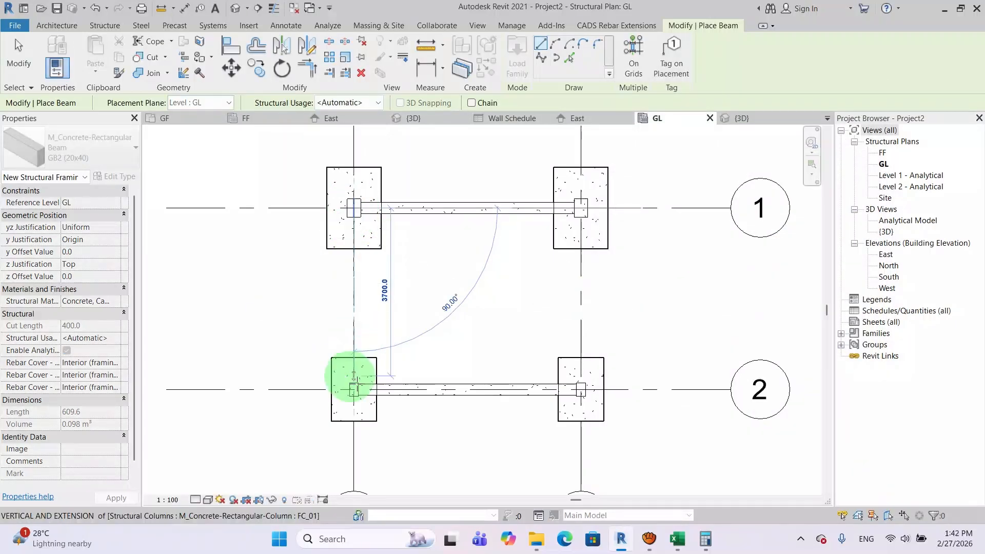
{"action": "left_click", "coordinate": [353, 388]}
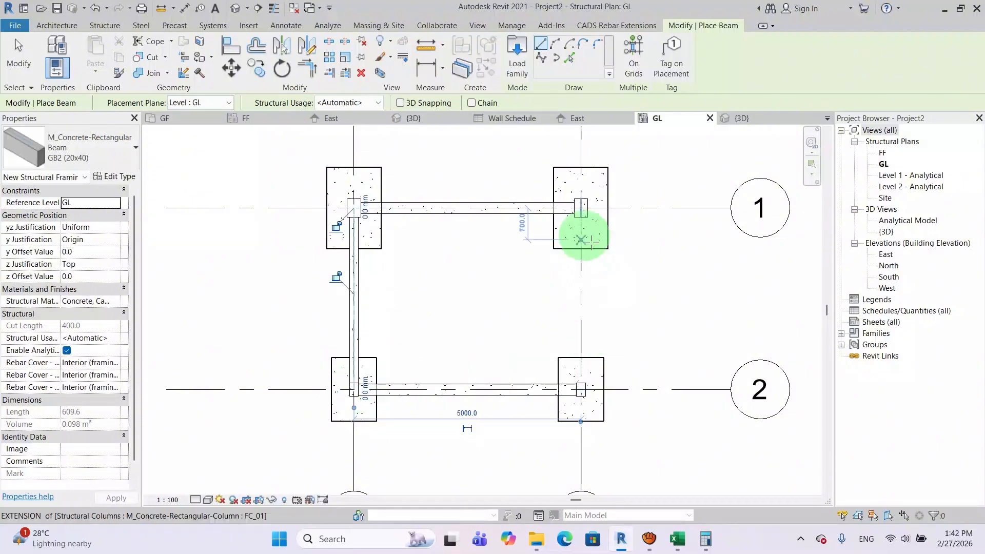
{"action": "left_click", "coordinate": [581, 208]}
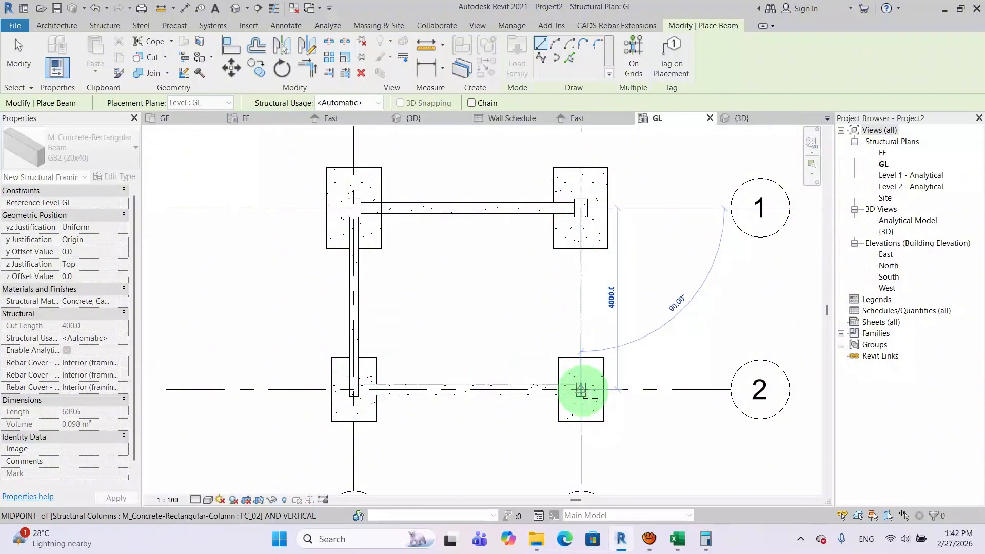
{"action": "left_click", "coordinate": [582, 391]}
{"action": "scroll", "coordinate": [666, 319], "scroll_direction": "down", "scroll_amount": 2}
{"action": "key", "text": "Escape"}
{"action": "key", "text": "Escape"}
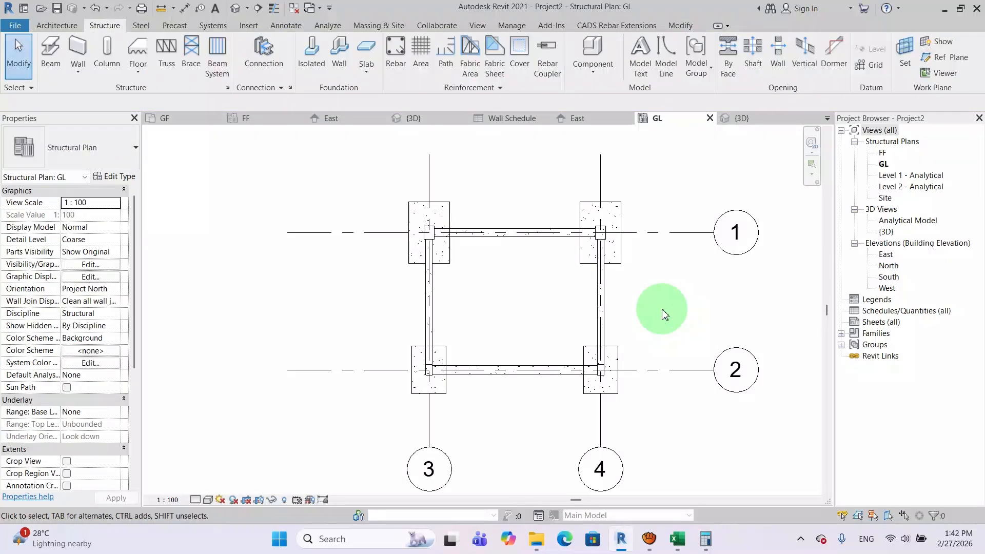
{"action": "middle_click_drag", "start_coordinate": [663, 310], "coordinate": [606, 301]}
{"action": "scroll", "coordinate": [629, 303], "scroll_direction": "up", "scroll_amount": 1}
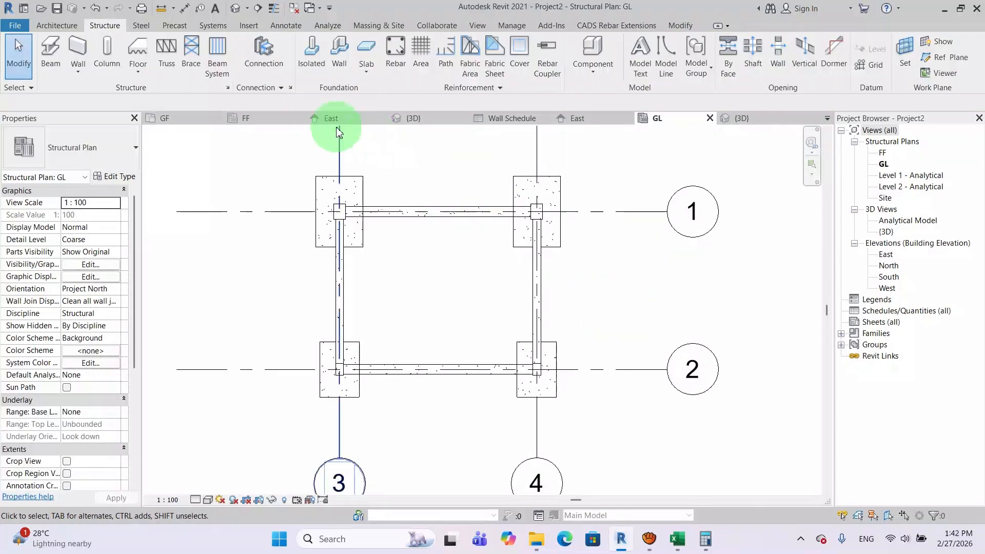
- Inspect the closed beam frame in the {3D} view and East elevation
{"action": "left_click", "coordinate": [742, 119]}
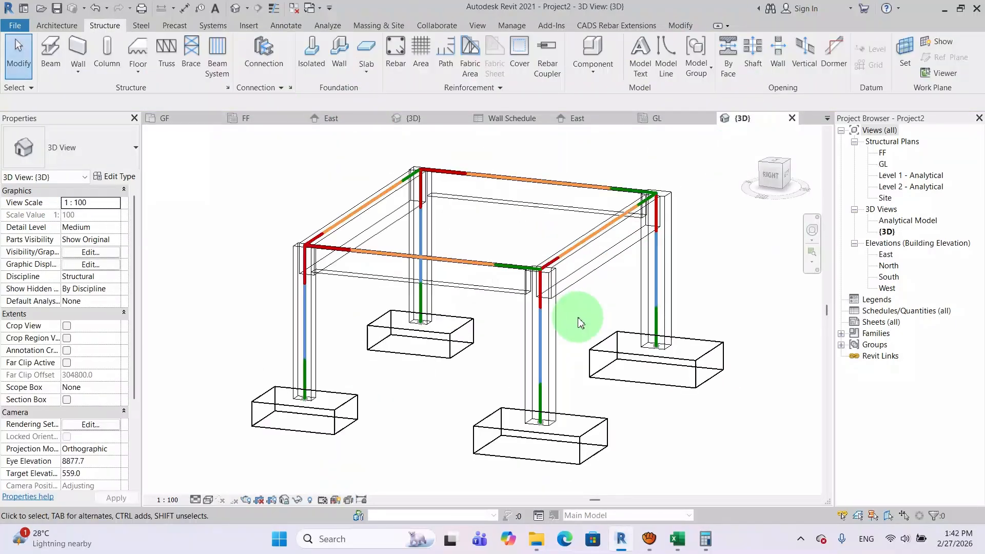
{"action": "middle_click_drag", "start_coordinate": [580, 322], "coordinate": [578, 259]}
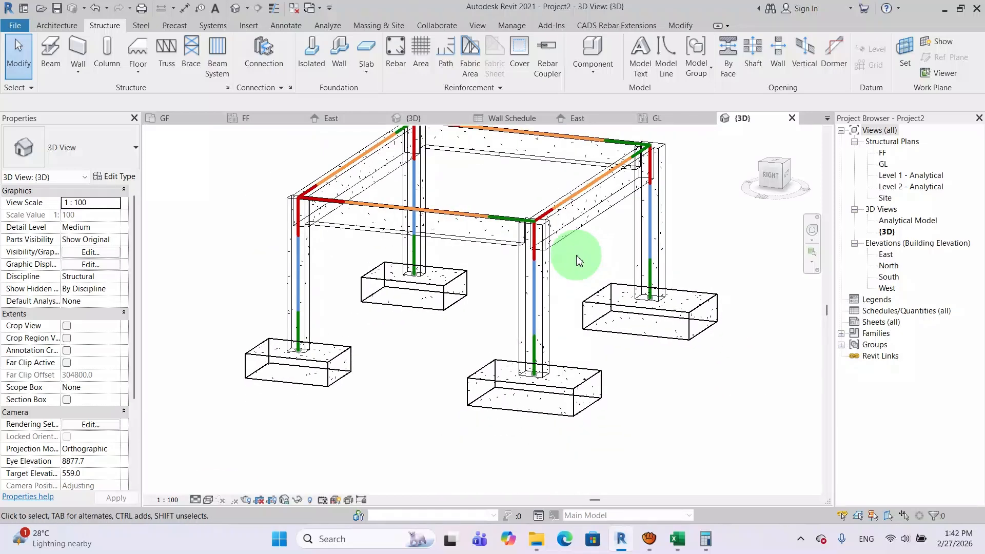
{"action": "scroll", "coordinate": [578, 261], "scroll_direction": "down", "scroll_amount": 3}
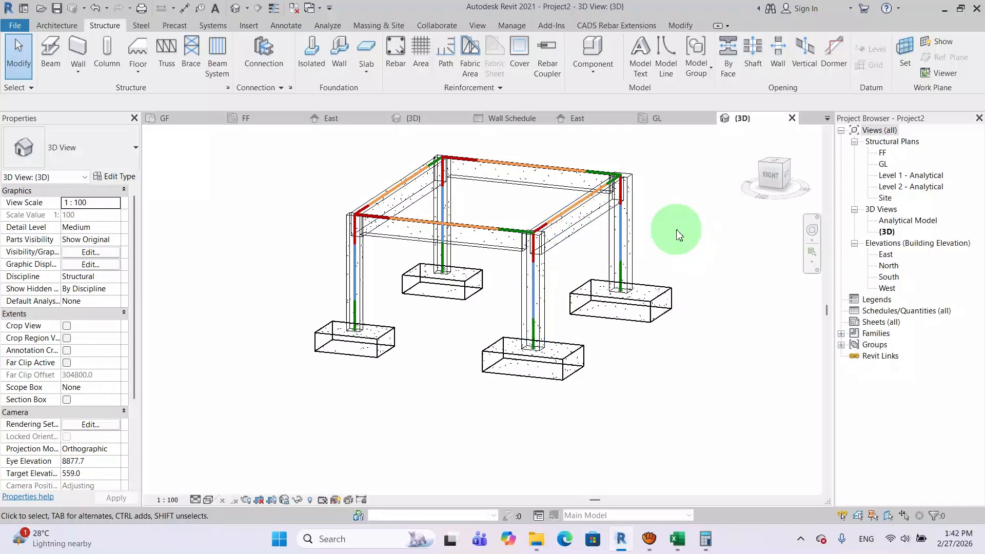
{"action": "left_click", "coordinate": [887, 256]}
{"action": "double_click", "coordinate": [888, 255]}
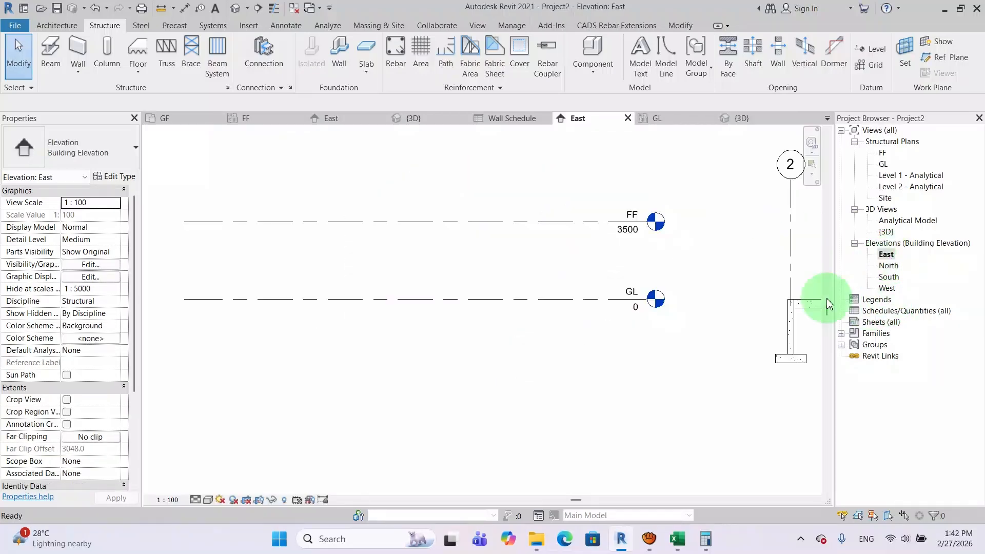
{"action": "scroll", "coordinate": [604, 337], "scroll_direction": "up", "scroll_amount": 5}
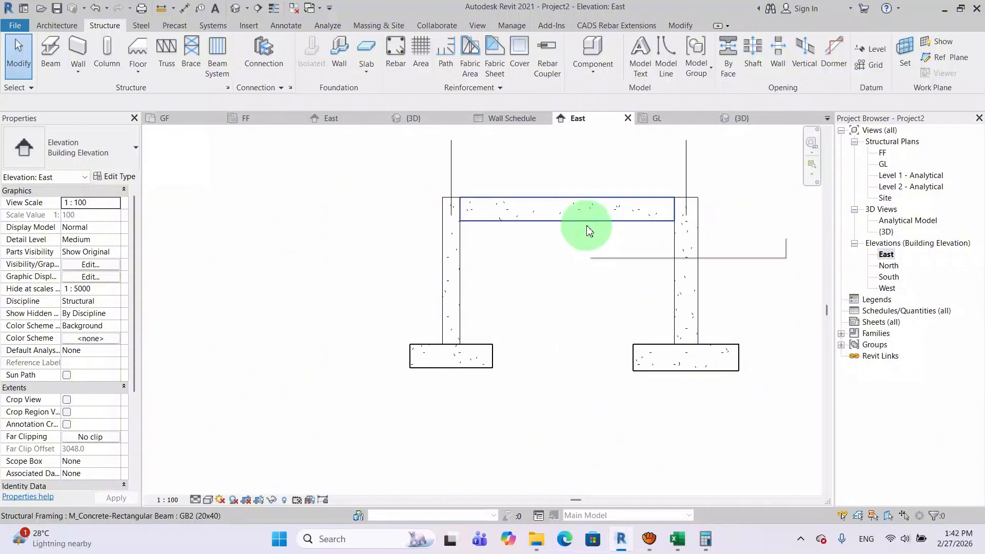
{"action": "left_click", "coordinate": [749, 123]}
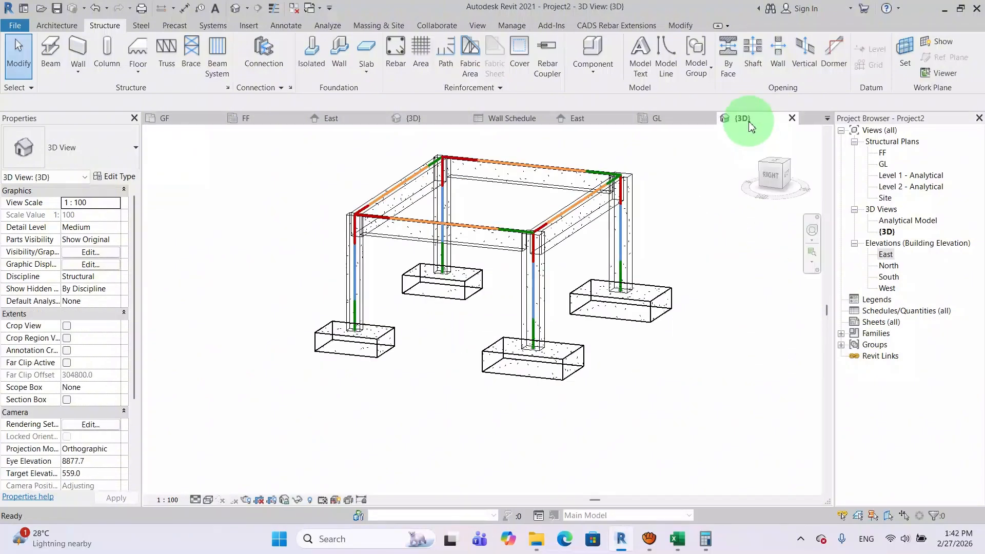
- Select all four ground-level beams in the {3D} view
{"action": "middle_click_drag", "start_coordinate": [590, 260], "coordinate": [582, 304]}
{"action": "left_click", "coordinate": [574, 263]}
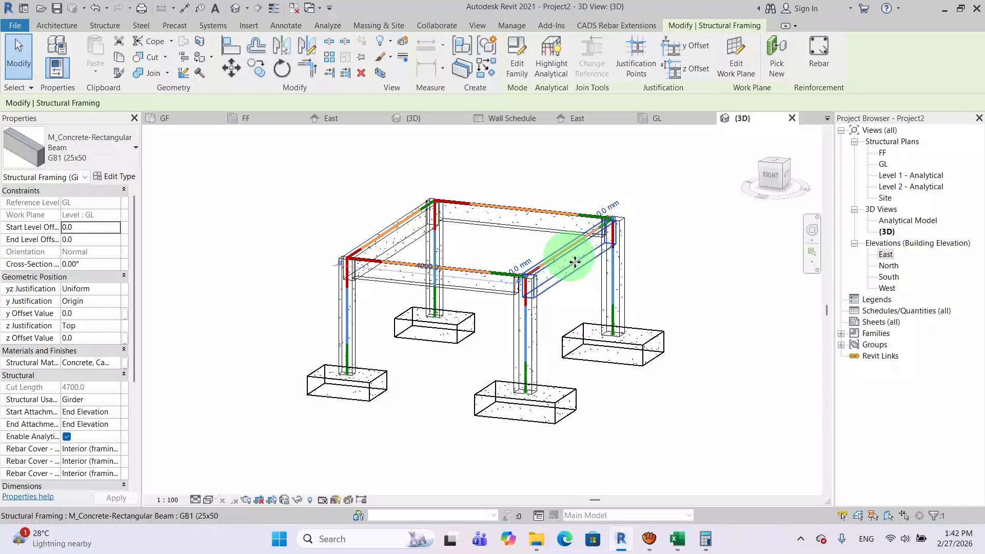
{"action": "left_click", "coordinate": [537, 231], "text": "ctrl"}
{"action": "left_click", "coordinate": [385, 230], "text": "ctrl"}
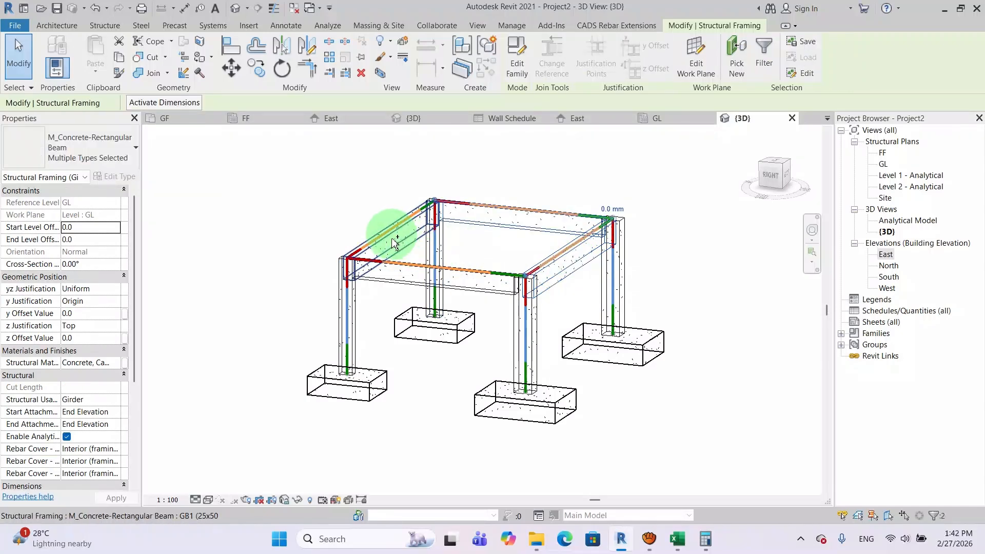
{"action": "left_click", "coordinate": [472, 284], "text": "ctrl"}
{"action": "scroll", "coordinate": [497, 251], "scroll_direction": "down", "scroll_amount": 2}
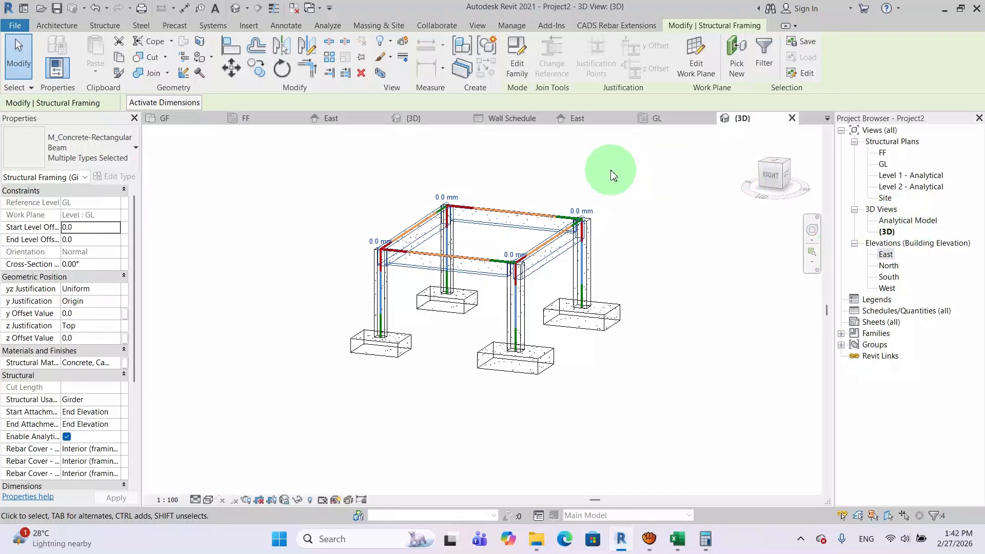
- In the East elevation, start Move with Constrain unchecked, then cancel it
{"action": "left_click", "coordinate": [576, 124]}
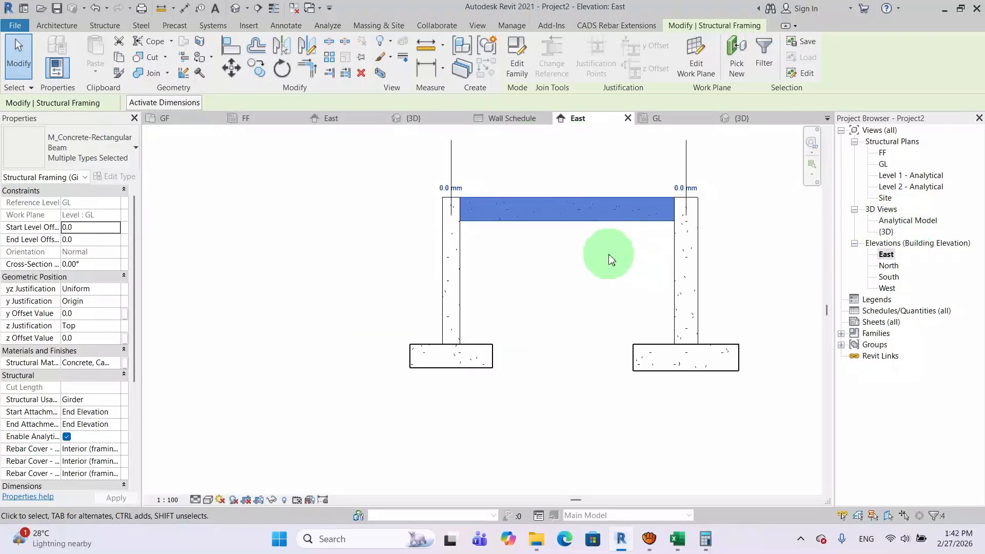
{"action": "scroll", "coordinate": [590, 265], "scroll_direction": "up", "scroll_amount": 2}
{"action": "mouse_move", "coordinate": [579, 270]}
{"action": "middle_mouse_down"}
{"action": "mouse_move", "coordinate": [557, 322]}
{"action": "mouse_move", "coordinate": [533, 315]}
{"action": "middle_mouse_up"}
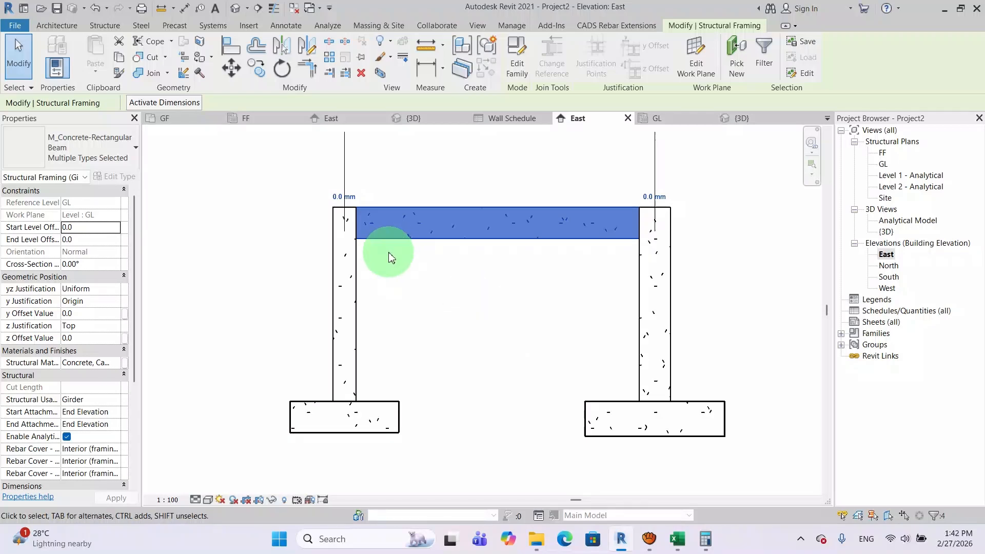
{"action": "left_click", "coordinate": [235, 72]}
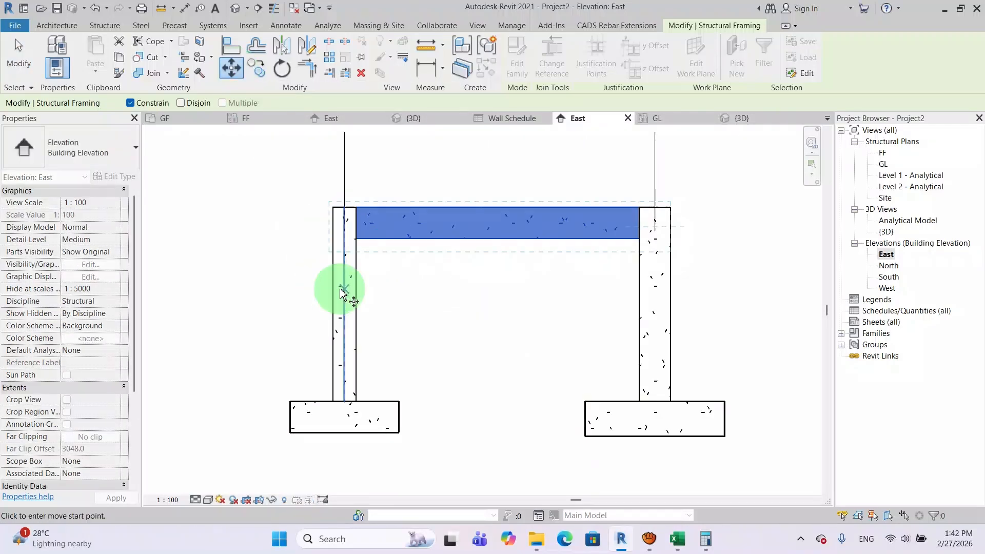
{"action": "scroll", "coordinate": [354, 277], "scroll_direction": "up", "scroll_amount": 4}
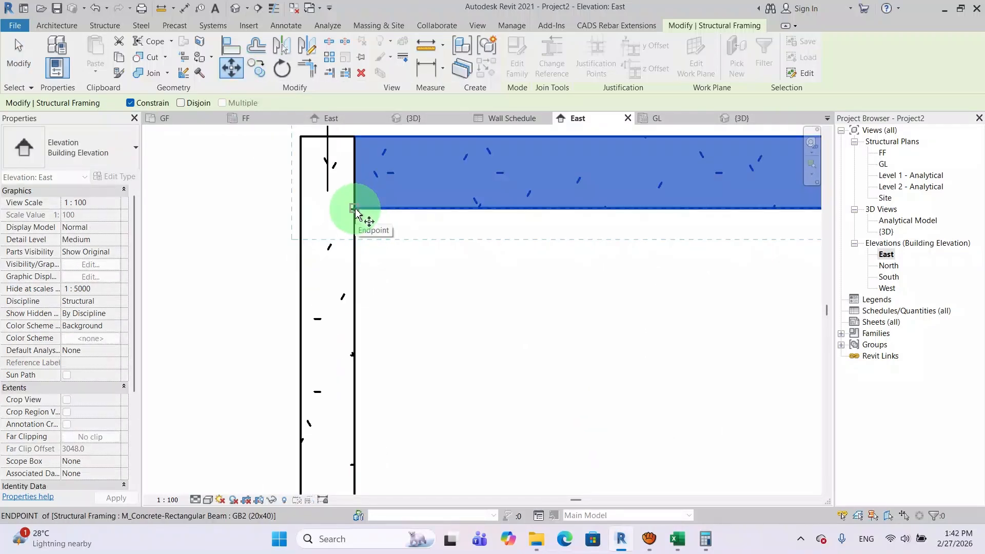
{"action": "scroll", "coordinate": [359, 221], "scroll_direction": "down", "scroll_amount": 4}
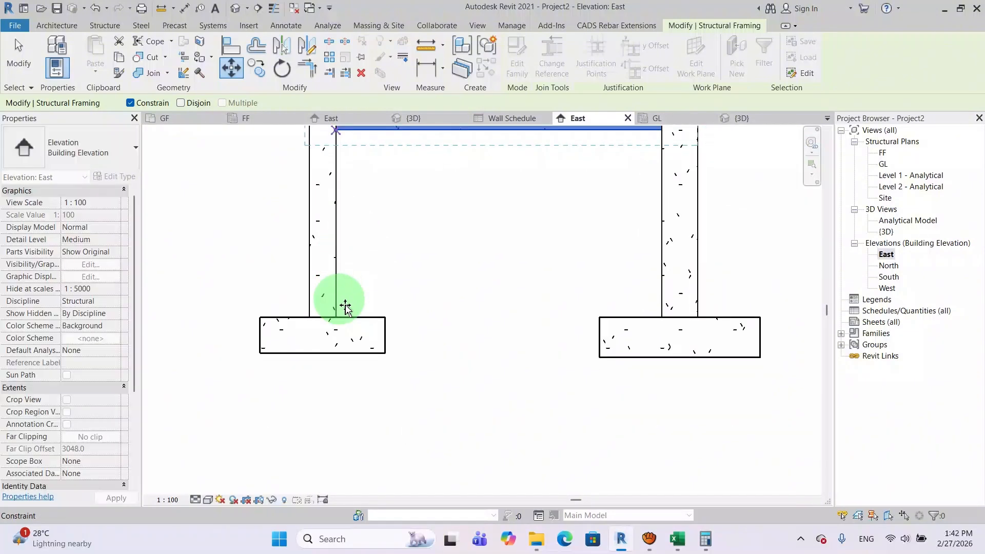
{"action": "left_click", "coordinate": [132, 105]}
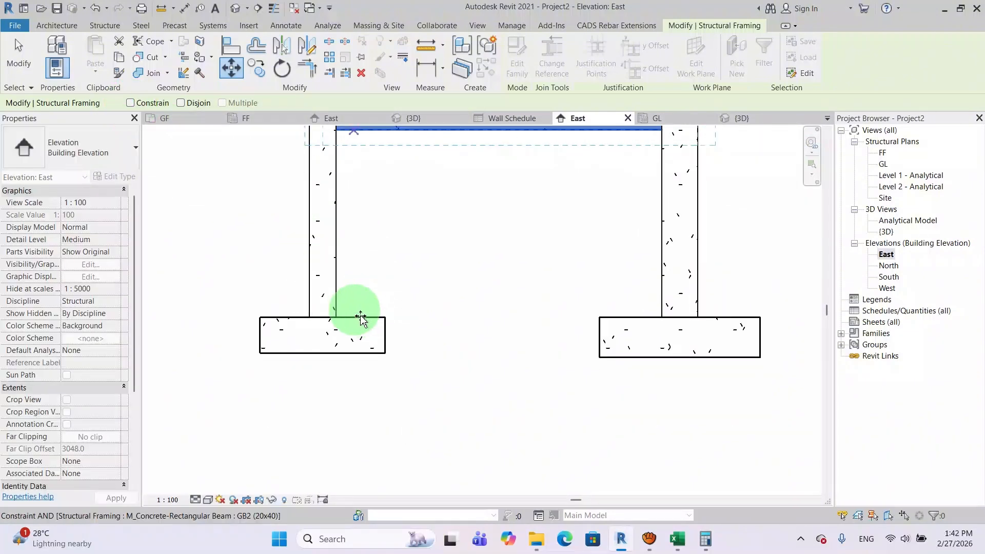
{"action": "scroll", "coordinate": [343, 299], "scroll_direction": "up", "scroll_amount": 2}
{"action": "scroll", "coordinate": [346, 300], "scroll_direction": "up", "scroll_amount": 2}
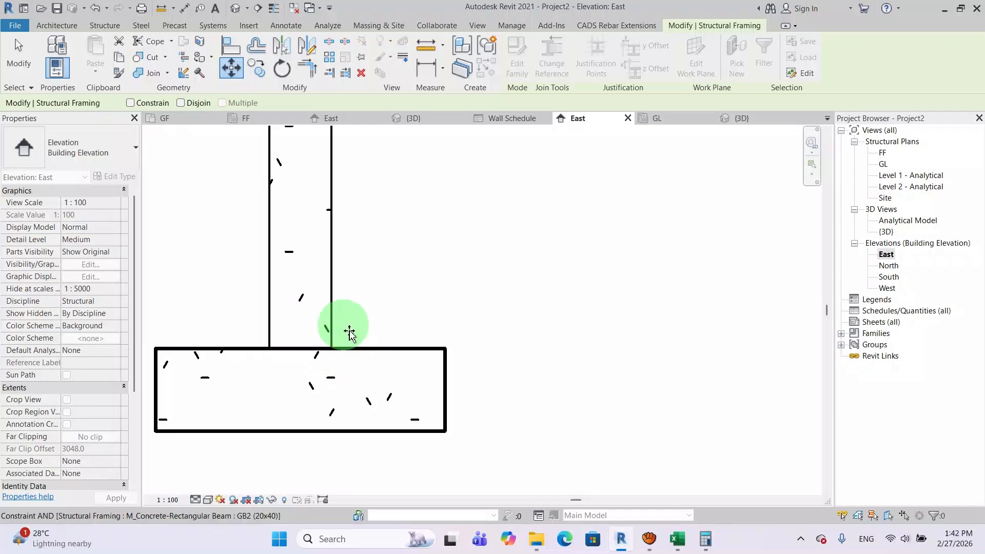
{"action": "scroll", "coordinate": [353, 320], "scroll_direction": "down", "scroll_amount": 4}
{"action": "scroll", "coordinate": [356, 318], "scroll_direction": "down", "scroll_amount": 2}
{"action": "middle_click_drag", "start_coordinate": [379, 293], "coordinate": [367, 352]}
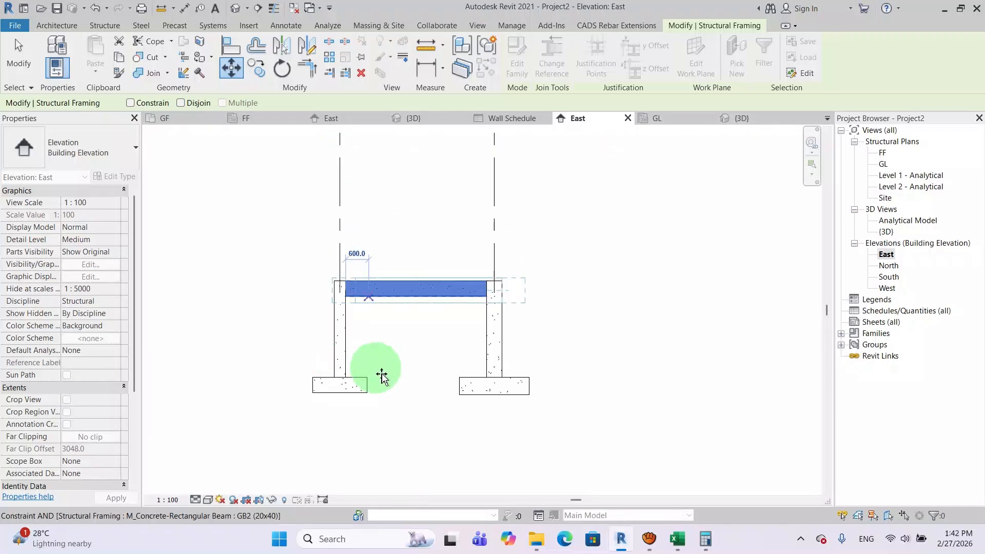
{"action": "key", "text": "Escape"}
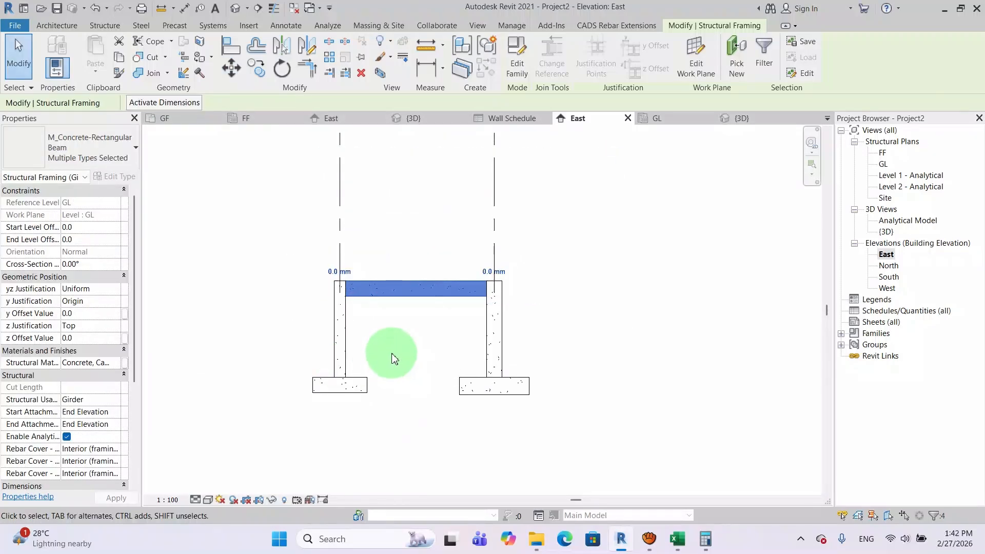
{"action": "middle_click_drag", "start_coordinate": [405, 359], "coordinate": [476, 336]}
{"action": "scroll", "coordinate": [449, 336], "scroll_direction": "down", "scroll_amount": 1}
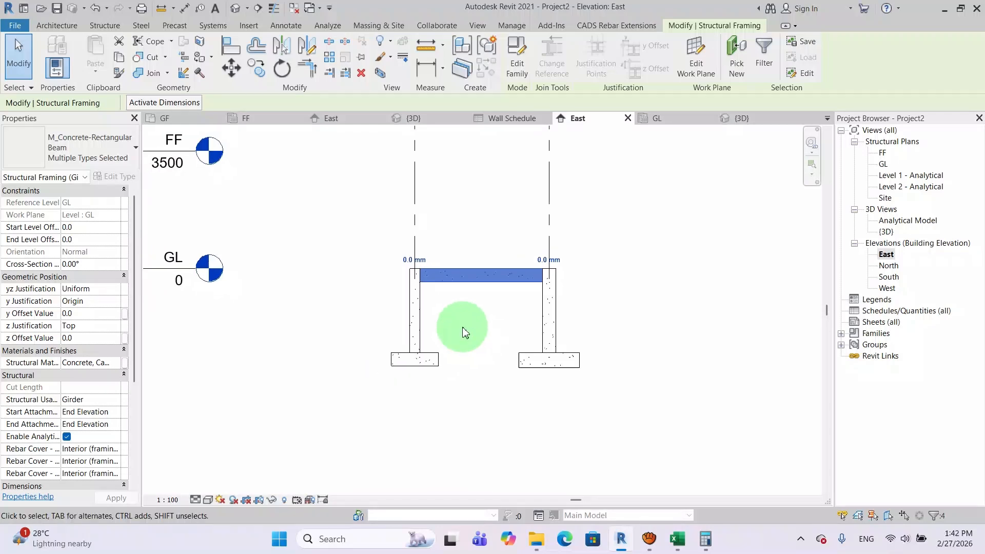
{"action": "scroll", "coordinate": [463, 328], "scroll_direction": "up", "scroll_amount": 1}
- Apply -3500 start and end level offsets to the four selected beams
{"action": "scroll", "coordinate": [464, 333], "scroll_direction": "up", "scroll_amount": 1}
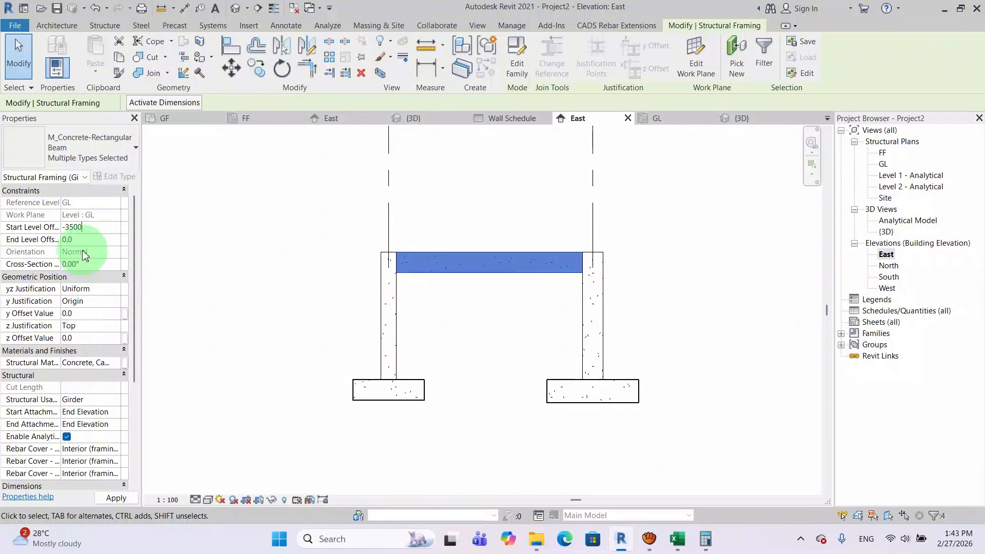
{"action": "left_click", "coordinate": [85, 243]}
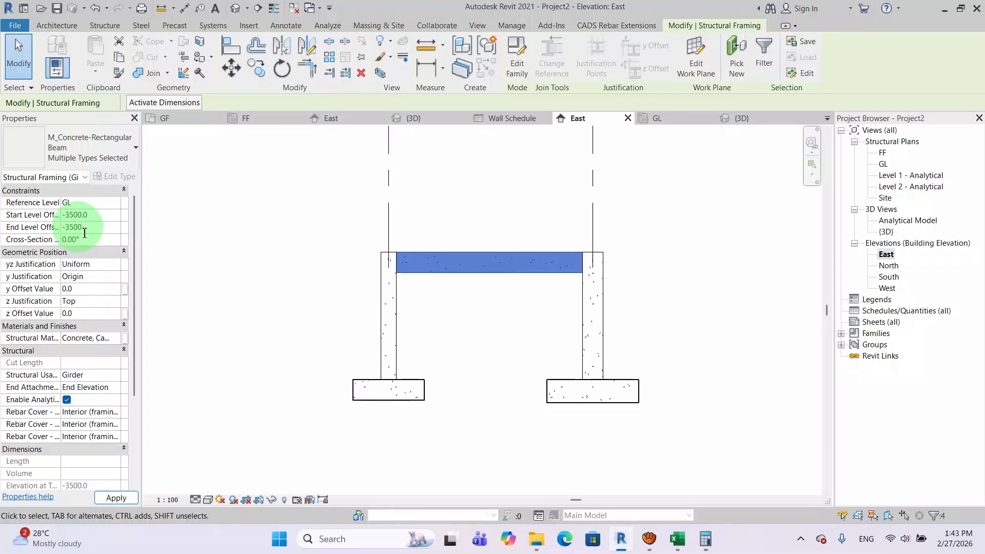
{"action": "left_click", "coordinate": [302, 297]}
{"action": "scroll", "coordinate": [308, 301], "scroll_direction": "down", "scroll_amount": 2}
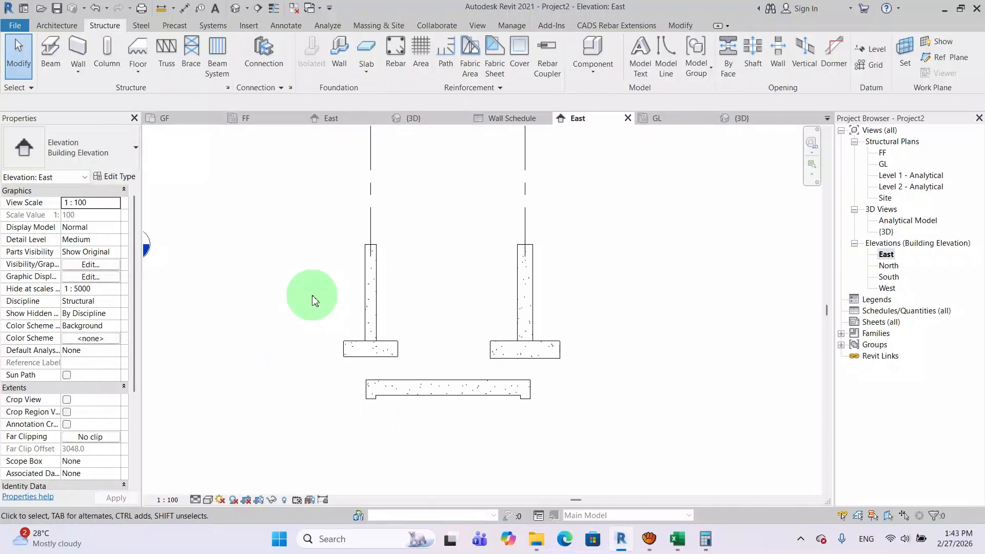
{"action": "left_click", "coordinate": [742, 119]}
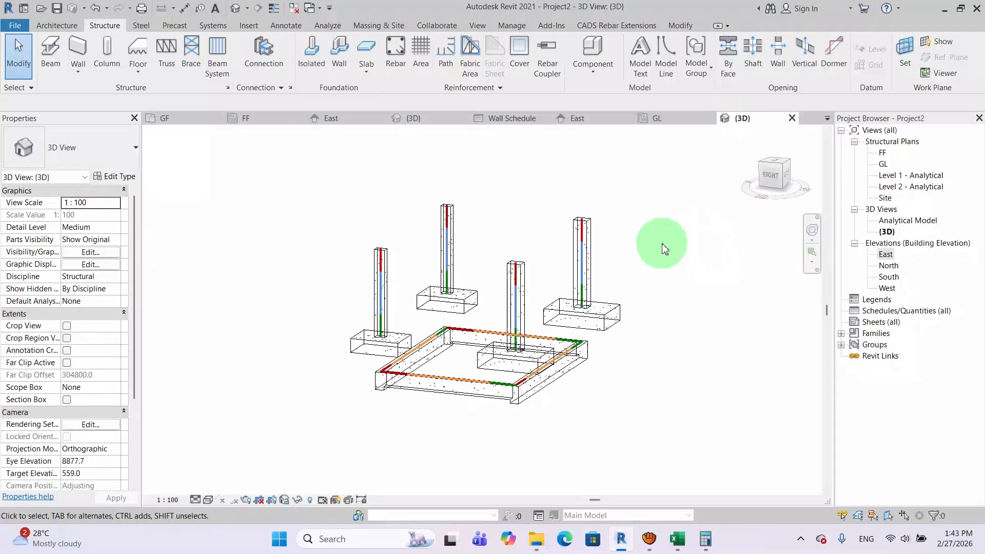
{"action": "scroll", "coordinate": [554, 395], "scroll_direction": "up", "scroll_amount": 2}
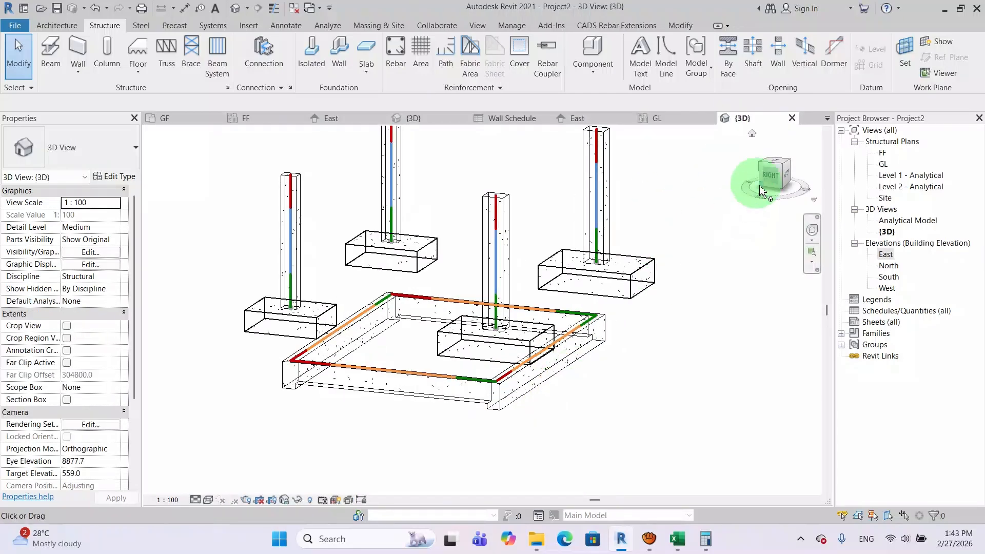
{"action": "left_click_drag", "start_coordinate": [761, 191], "coordinate": [602, 148]}
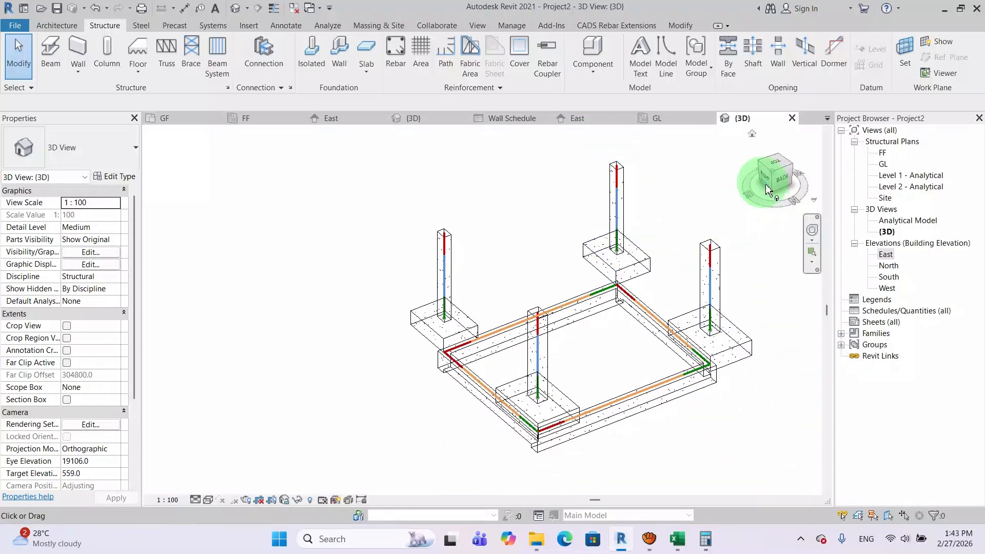
{"action": "left_click_drag", "start_coordinate": [767, 190], "coordinate": [723, 162]}
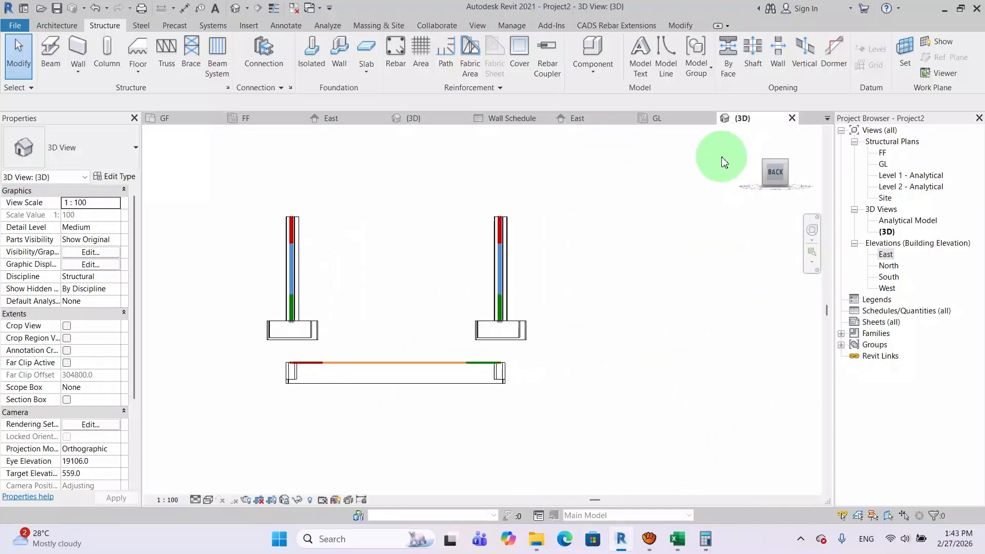
{"action": "left_click", "coordinate": [772, 173]}
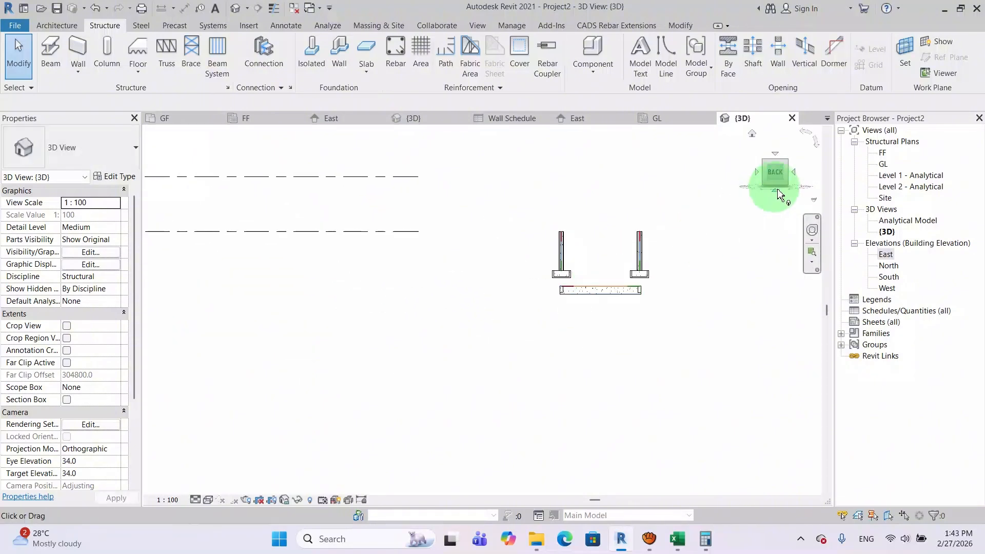
{"action": "left_click_drag", "start_coordinate": [779, 195], "coordinate": [638, 354]}
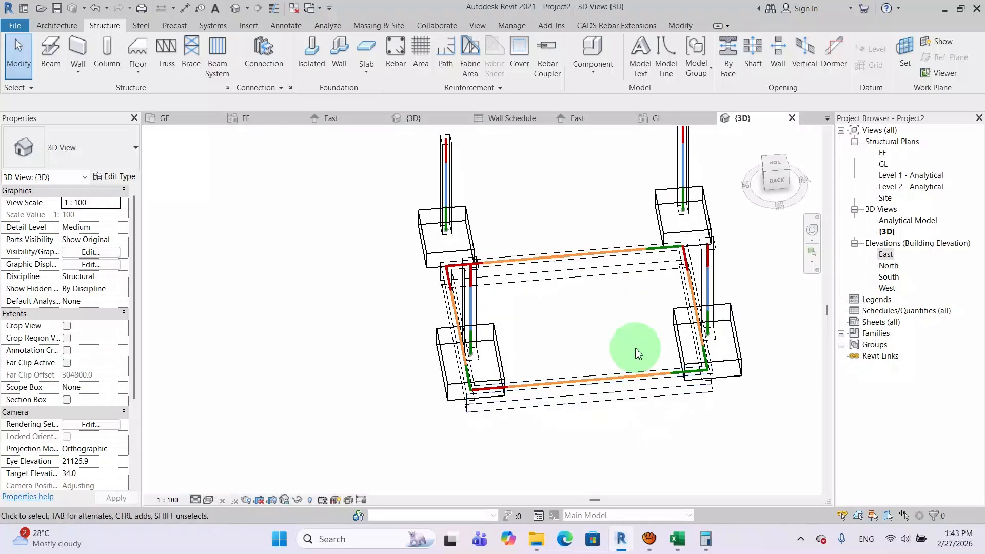
- Select the four ground beams and set their start level offset to -3000
{"action": "left_click", "coordinate": [539, 286]}
{"action": "left_click", "coordinate": [468, 360]}
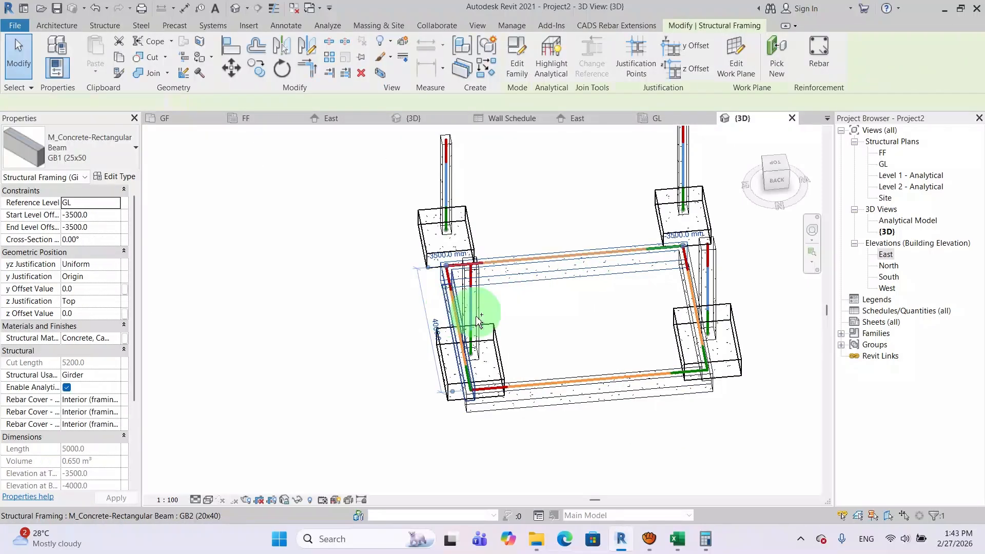
{"action": "left_click", "coordinate": [587, 386], "text": "ctrl"}
{"action": "left_click", "coordinate": [684, 292], "text": "ctrl"}
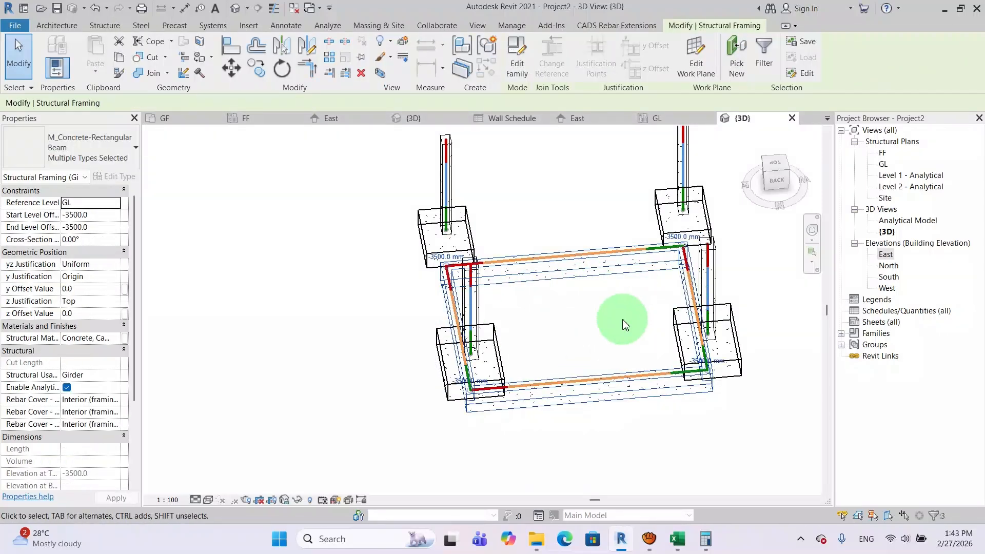
{"action": "middle_click_drag", "start_coordinate": [624, 324], "coordinate": [594, 329]}
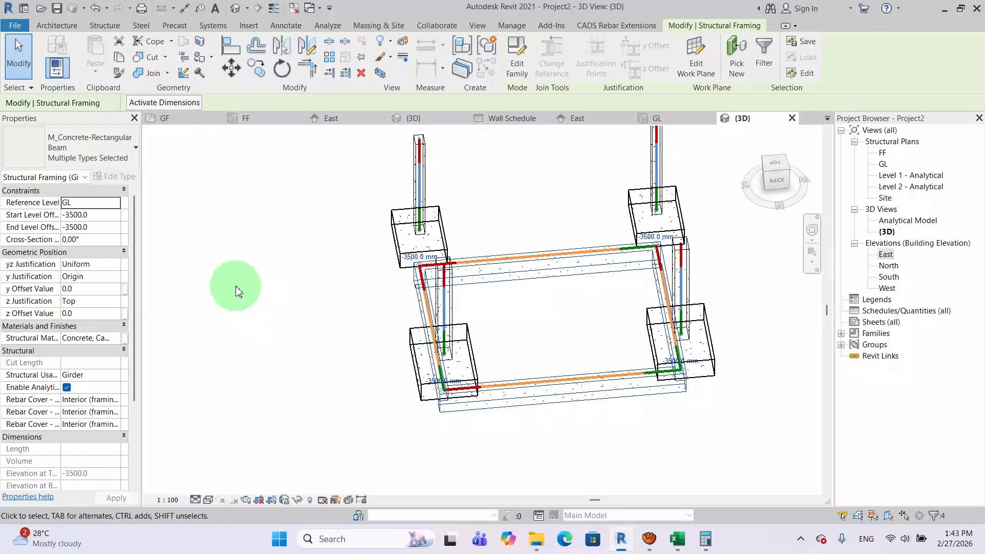
{"action": "left_click", "coordinate": [108, 217]}
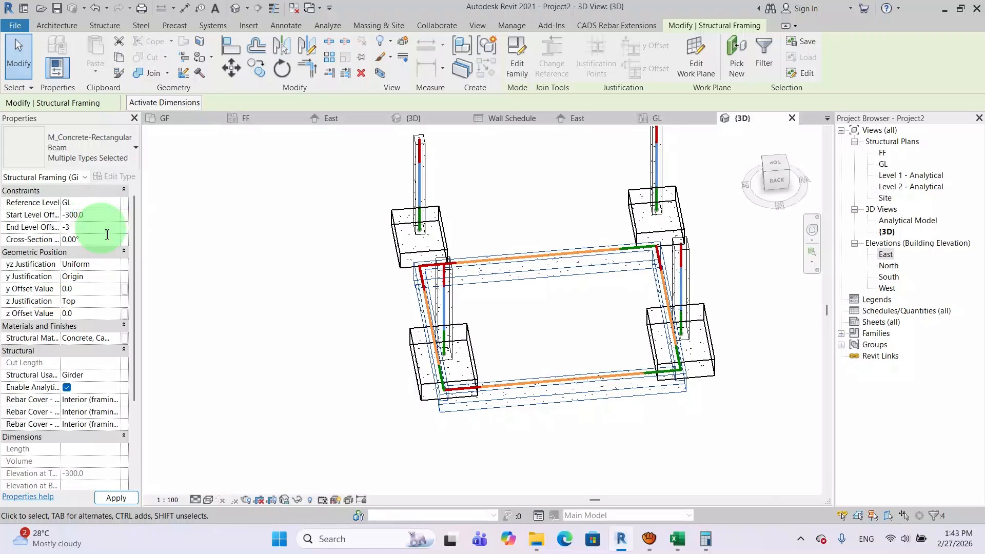
{"action": "left_click", "coordinate": [198, 296]}
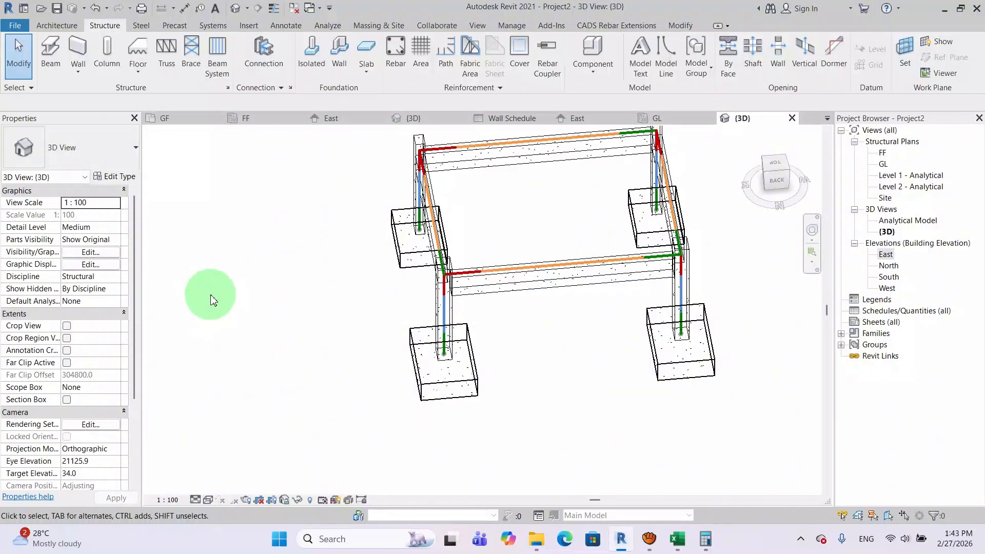
- Reselect the beams from above and set their end level offset to -3000
{"action": "left_click", "coordinate": [793, 183]}
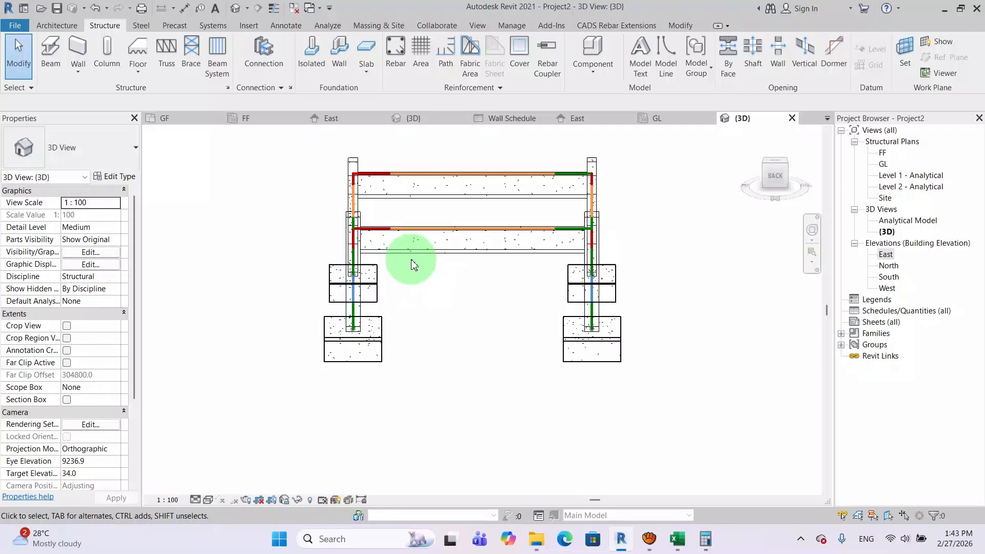
{"action": "left_click_drag", "start_coordinate": [770, 191], "coordinate": [774, 200]}
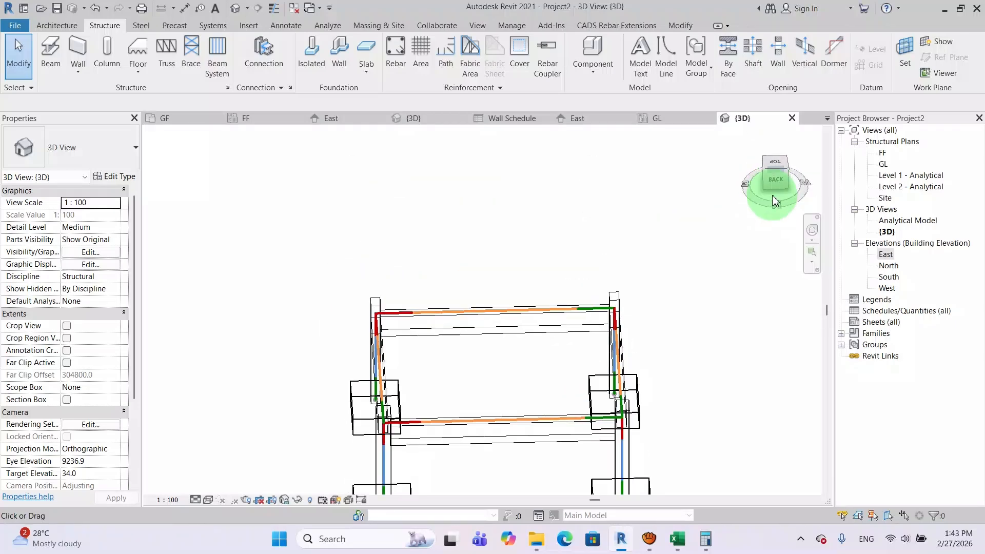
{"action": "middle_click_drag", "start_coordinate": [673, 323], "coordinate": [644, 267]}
{"action": "left_click", "coordinate": [496, 262]}
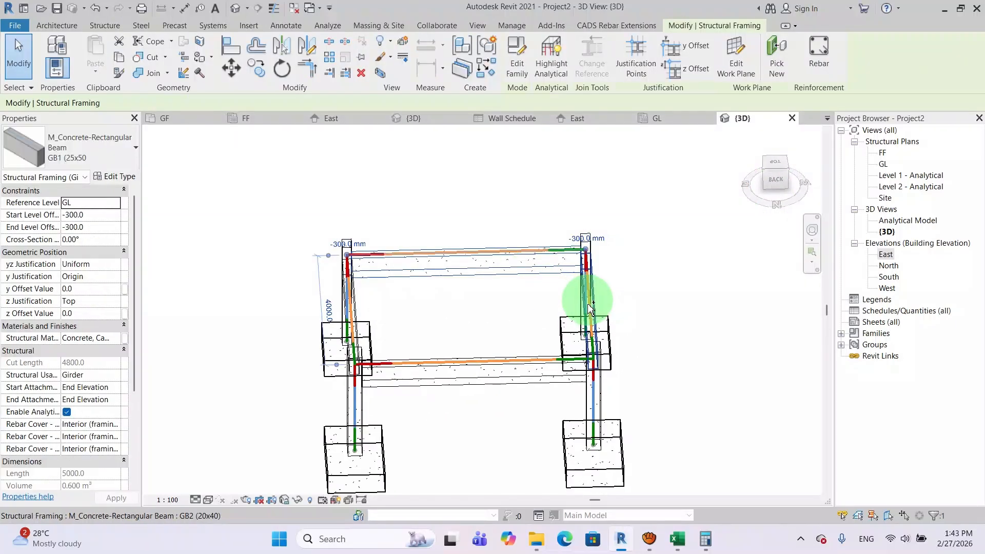
{"action": "left_click", "coordinate": [508, 360], "text": "ctrl"}
{"action": "left_click", "coordinate": [350, 319], "text": "ctrl"}
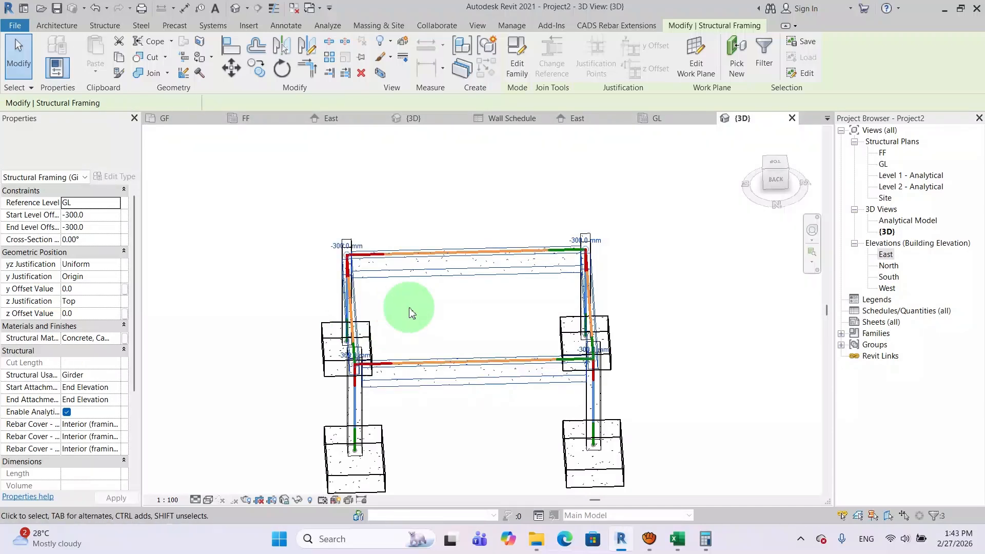
{"action": "scroll", "coordinate": [454, 303], "scroll_direction": "down", "scroll_amount": 2}
{"action": "middle_click_drag", "start_coordinate": [454, 304], "coordinate": [453, 279]}
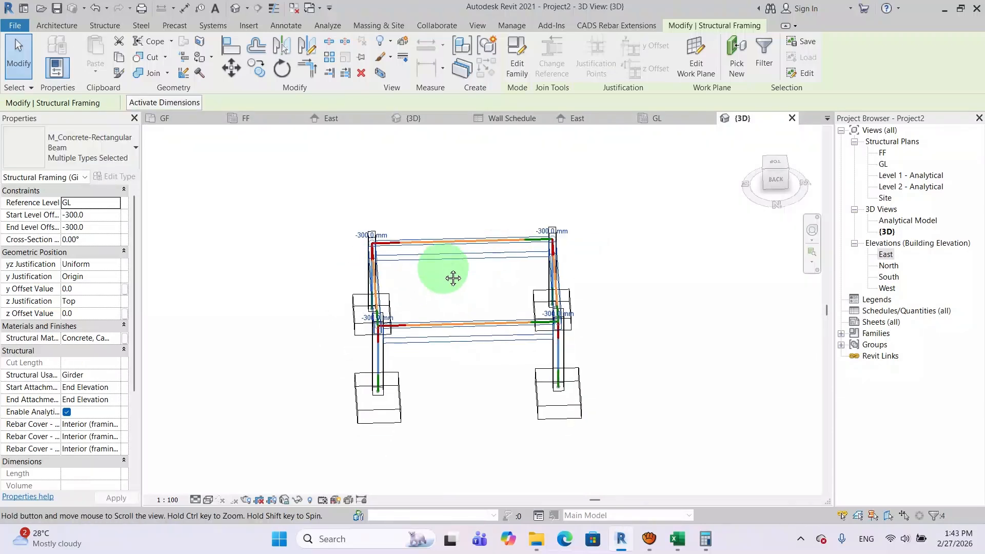
{"action": "left_click", "coordinate": [94, 231]}
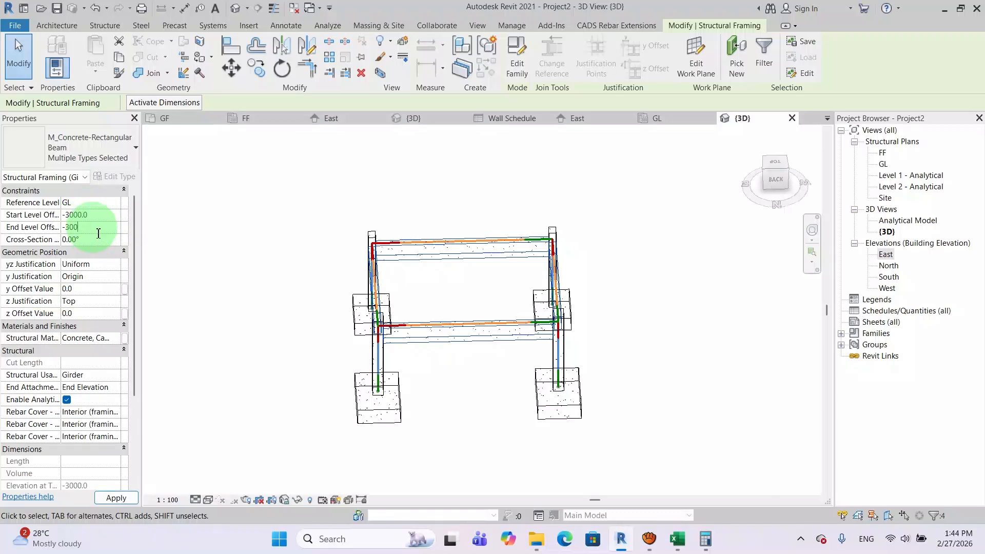
{"action": "left_click", "coordinate": [205, 279]}
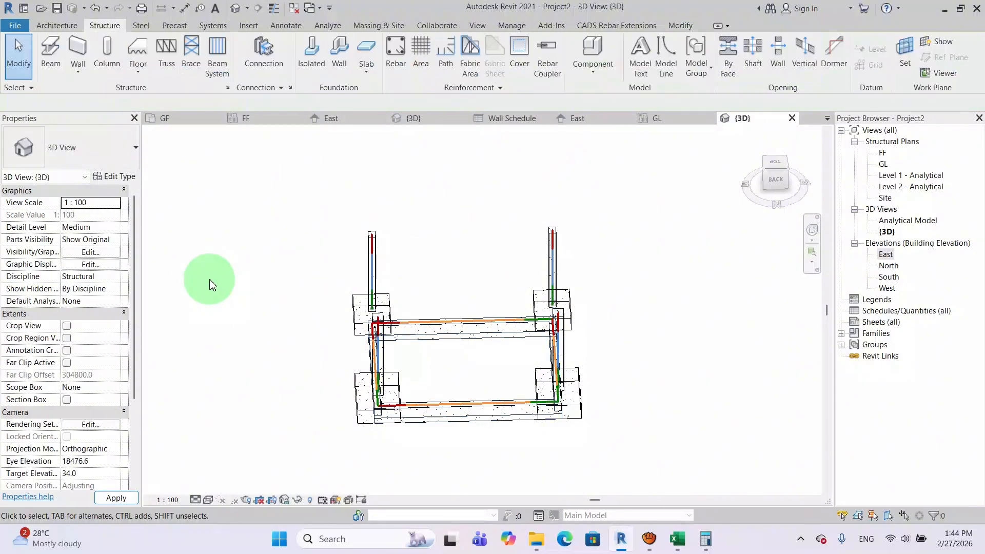
- Review the lowered frame from the back in 3D, then go to the East elevation
{"action": "left_click", "coordinate": [766, 184]}
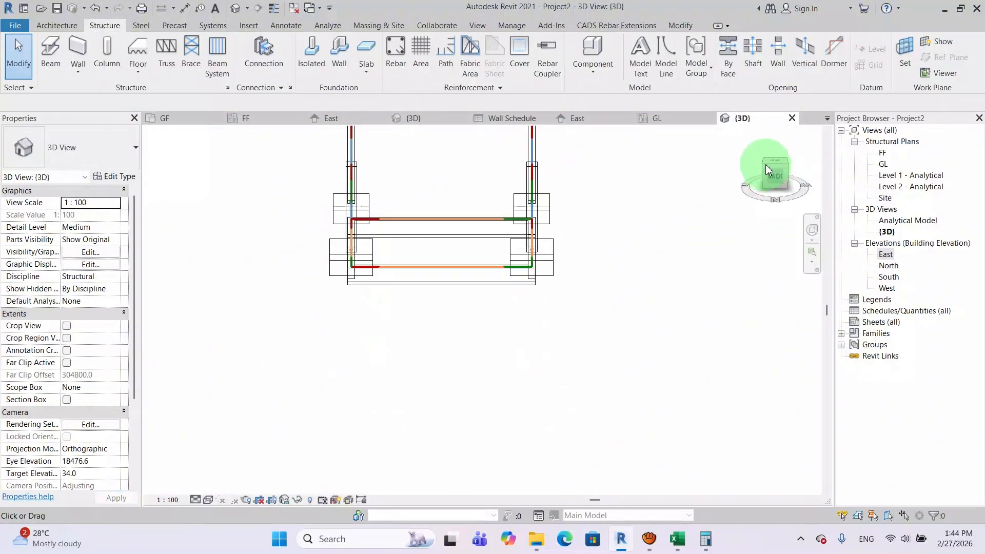
{"action": "middle_click_drag", "start_coordinate": [633, 185], "coordinate": [637, 362]}
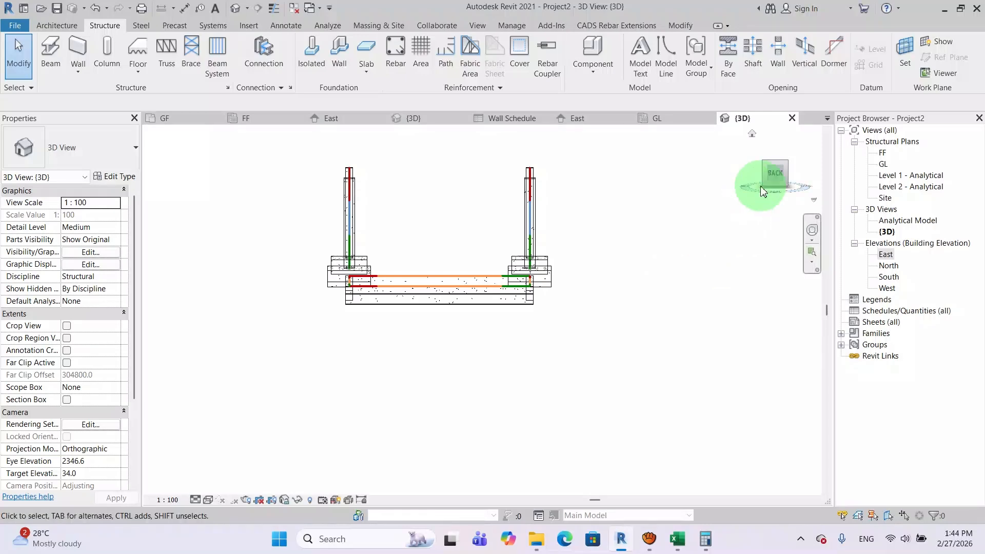
{"action": "left_click_drag", "start_coordinate": [766, 177], "coordinate": [808, 194]}
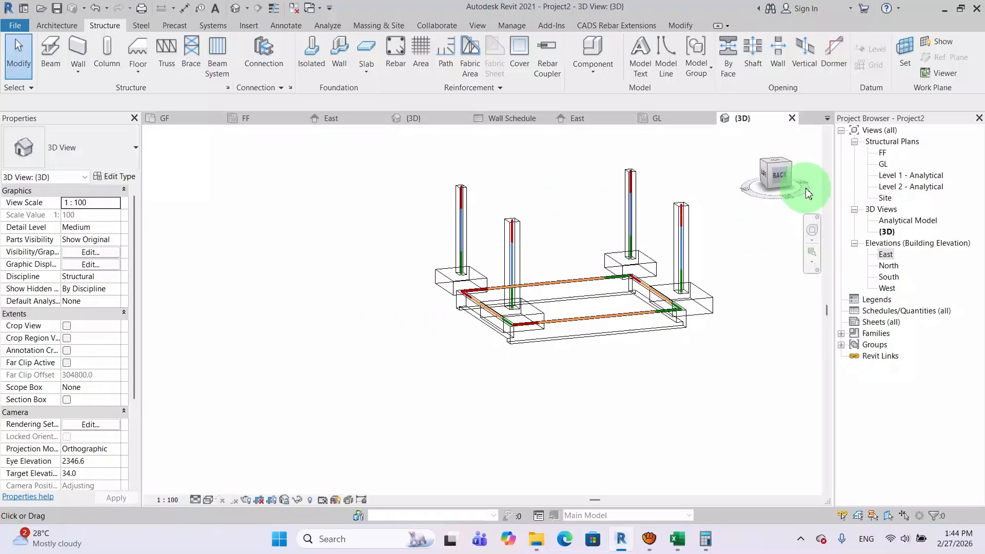
{"action": "left_click", "coordinate": [786, 185]}
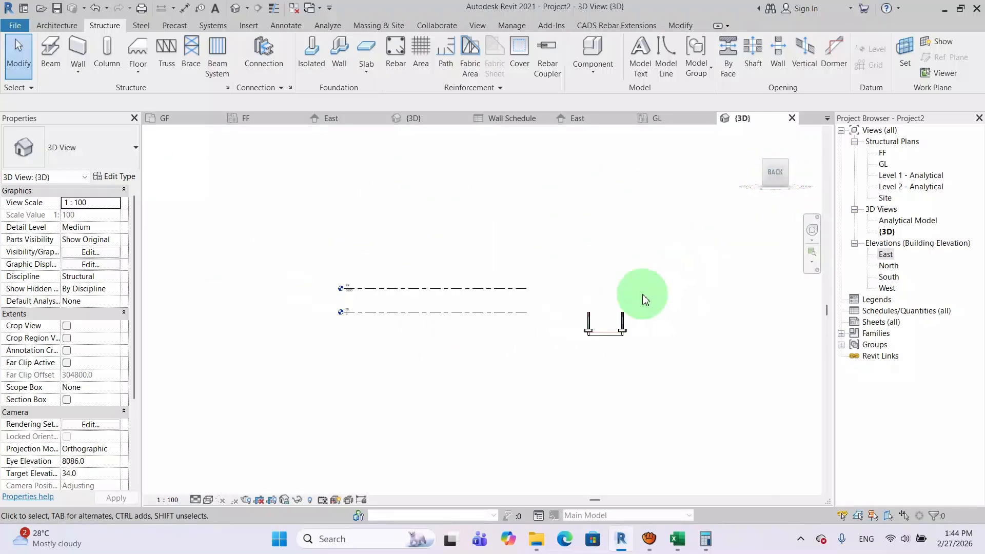
{"action": "scroll", "coordinate": [622, 345], "scroll_direction": "up", "scroll_amount": 6}
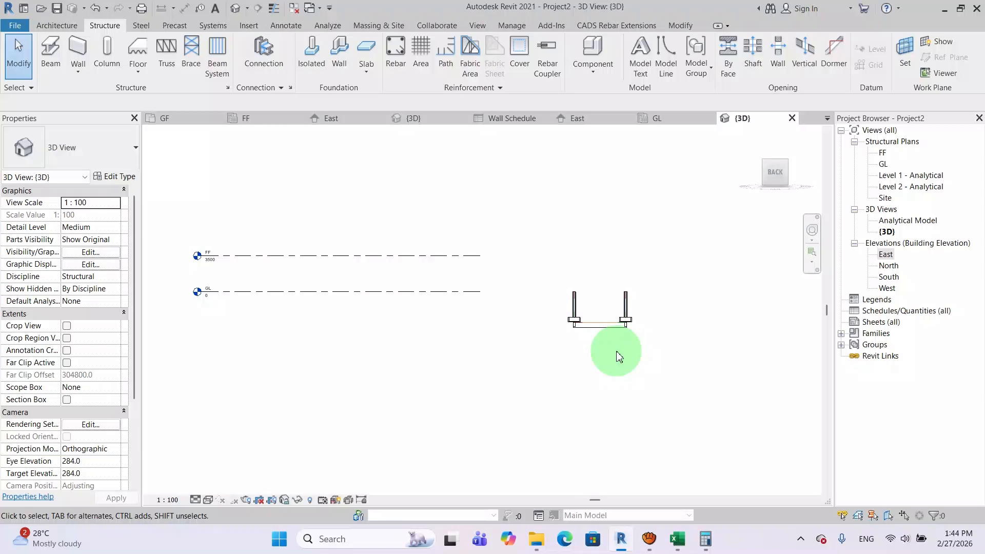
{"action": "left_click", "coordinate": [587, 126]}
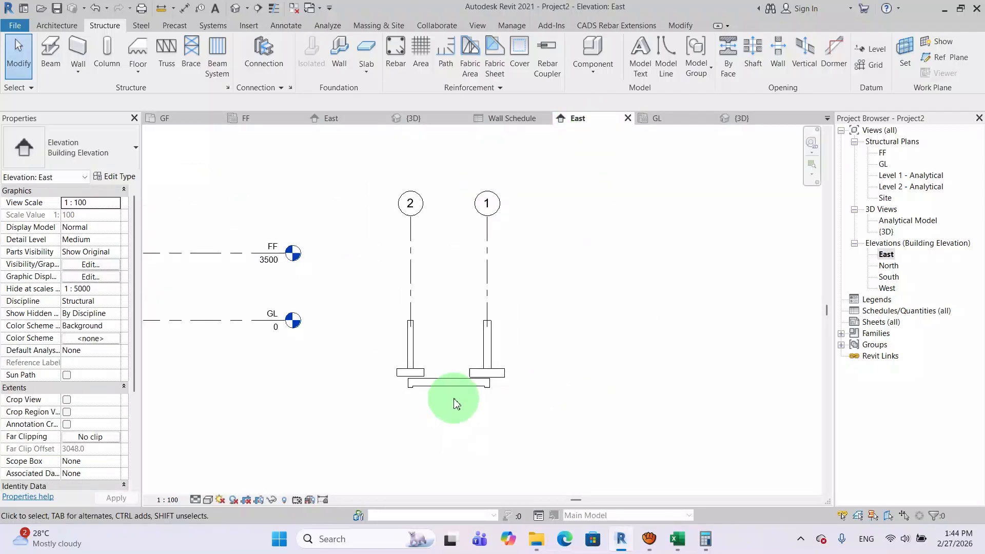
- Select the lower GB2 beam in the East elevation and set both level offsets to -2000
{"action": "middle_click_drag", "start_coordinate": [456, 404], "coordinate": [621, 375]}
{"action": "scroll", "coordinate": [580, 401], "scroll_direction": "down", "scroll_amount": 2}
{"action": "scroll", "coordinate": [621, 374], "scroll_direction": "up", "scroll_amount": 5}
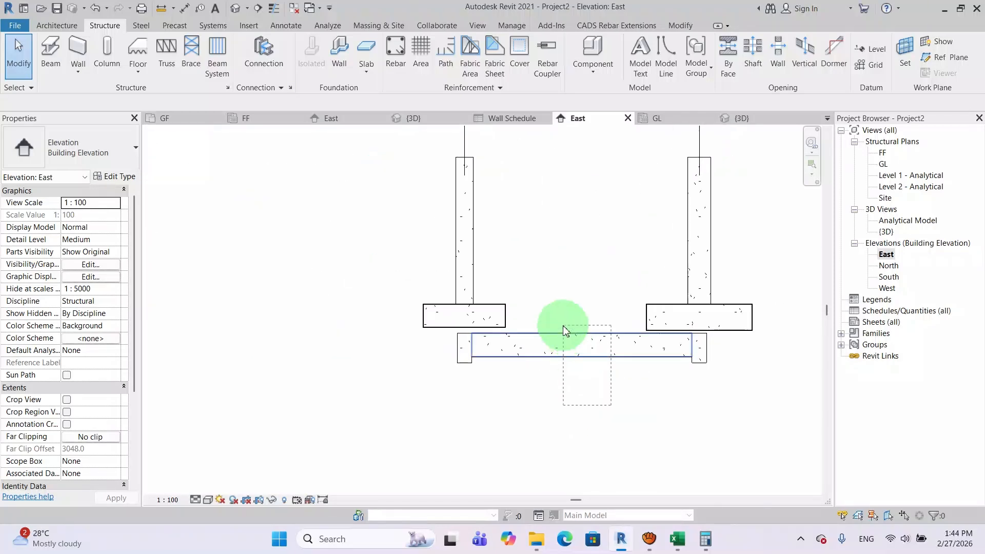
{"action": "left_click", "coordinate": [570, 352]}
{"action": "scroll", "coordinate": [700, 395], "scroll_direction": "up", "scroll_amount": 1}
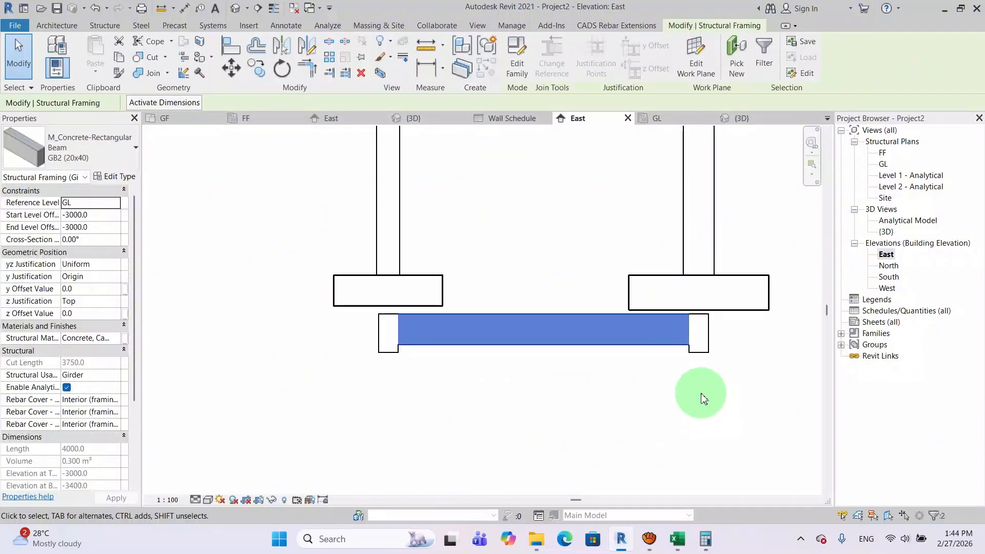
{"action": "left_click", "coordinate": [700, 349], "text": "ctrl"}
{"action": "left_click", "coordinate": [556, 410]}
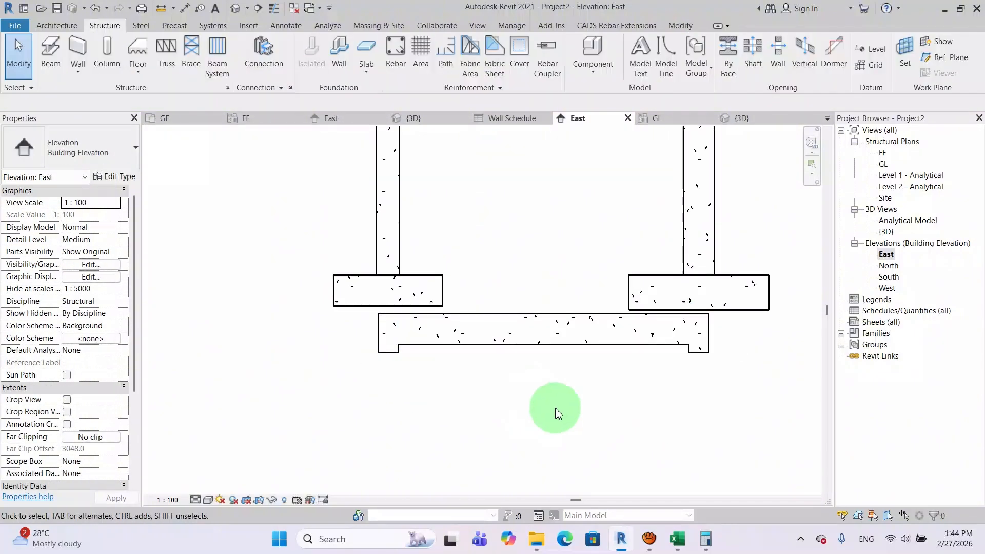
{"action": "left_click_drag", "start_coordinate": [587, 406], "coordinate": [521, 297]}
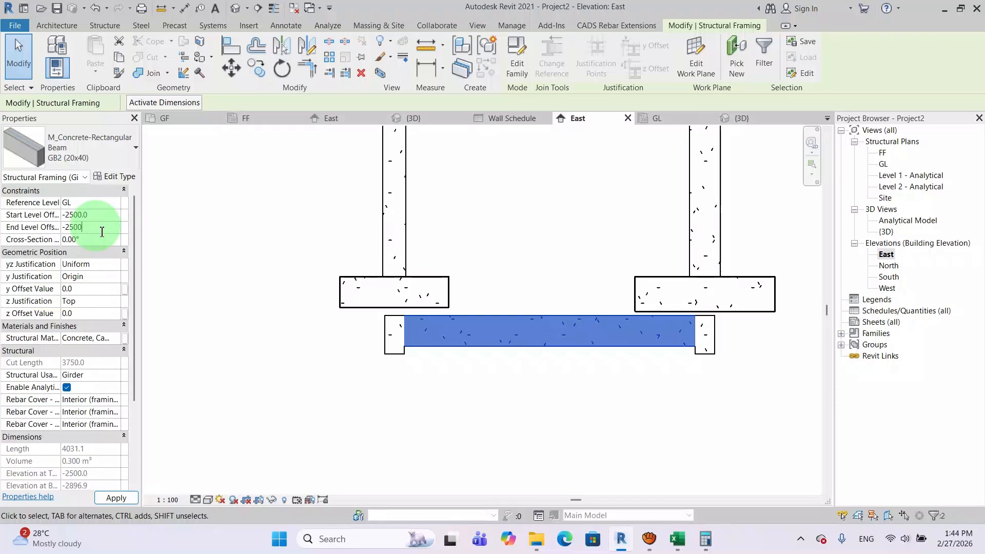
{"action": "key", "text": "Return"}
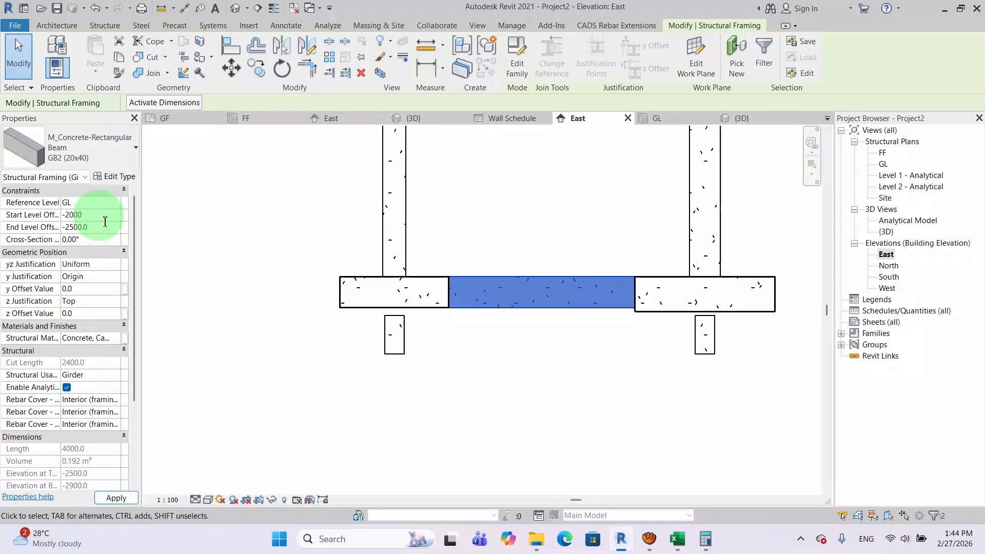
{"action": "left_click", "coordinate": [99, 230]}
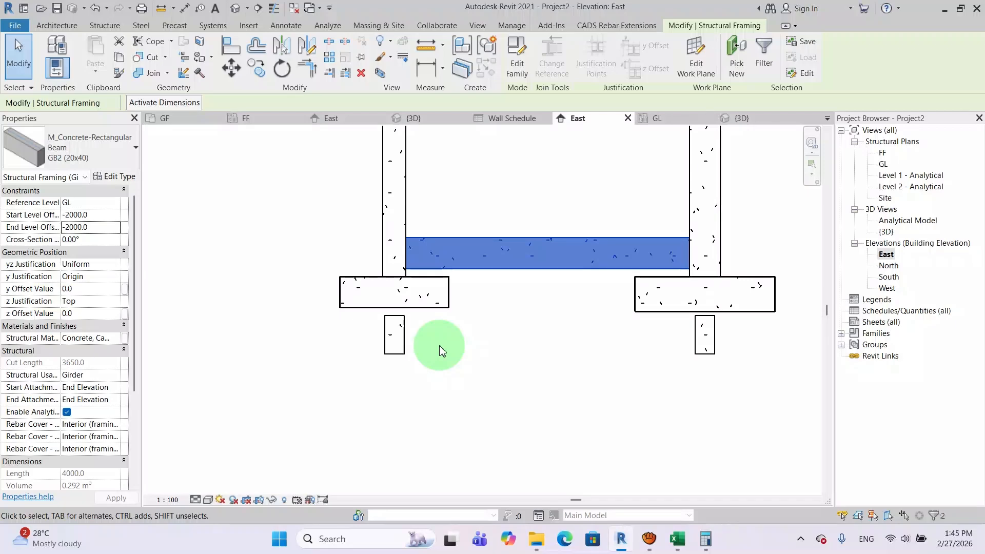
- Select both GB1 beams below the footings and set their start and end offsets to -2000
{"action": "left_click", "coordinate": [501, 323]}
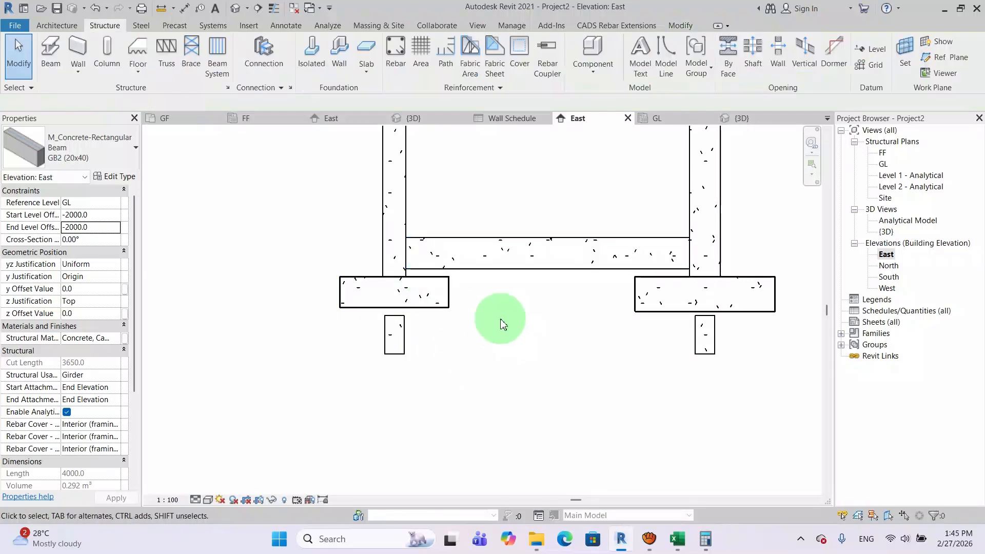
{"action": "left_click", "coordinate": [395, 337]}
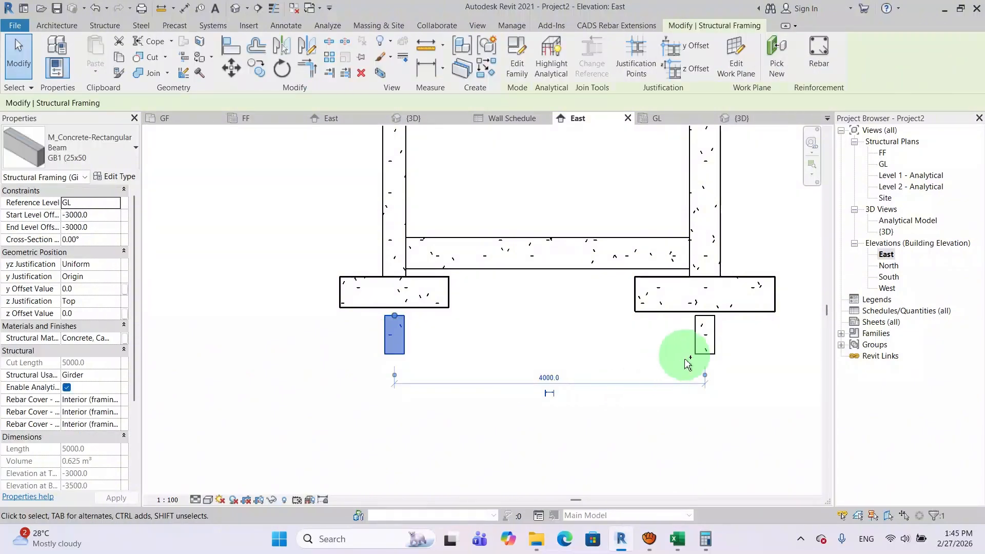
{"action": "left_click", "coordinate": [702, 341], "text": "ctrl"}
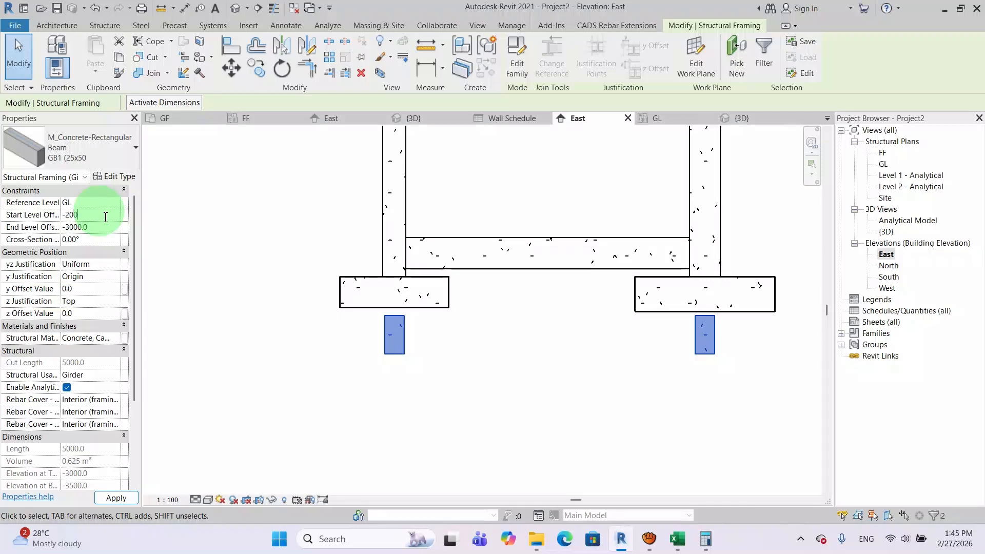
{"action": "key", "text": "Return"}
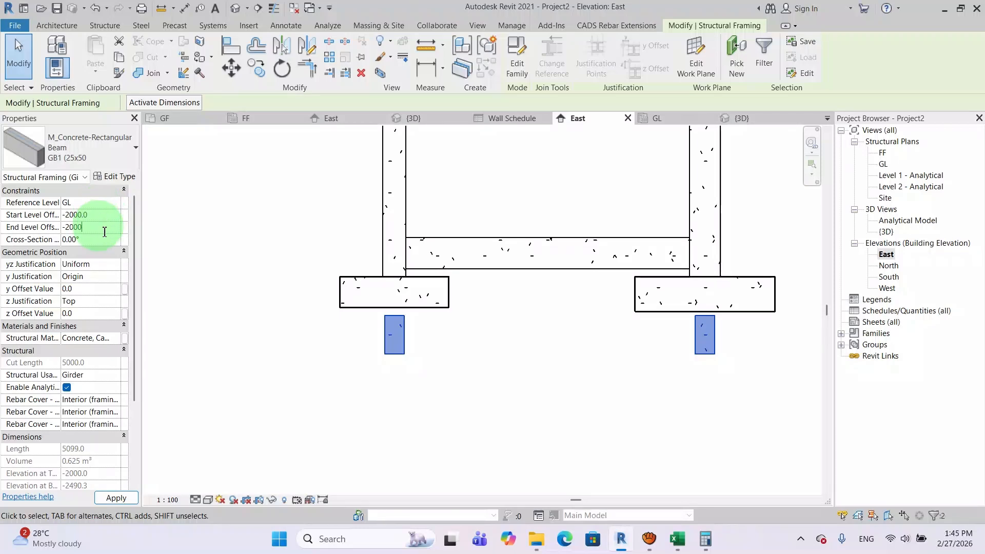
{"action": "left_click", "coordinate": [495, 380]}
{"action": "scroll", "coordinate": [500, 386], "scroll_direction": "down", "scroll_amount": 3}
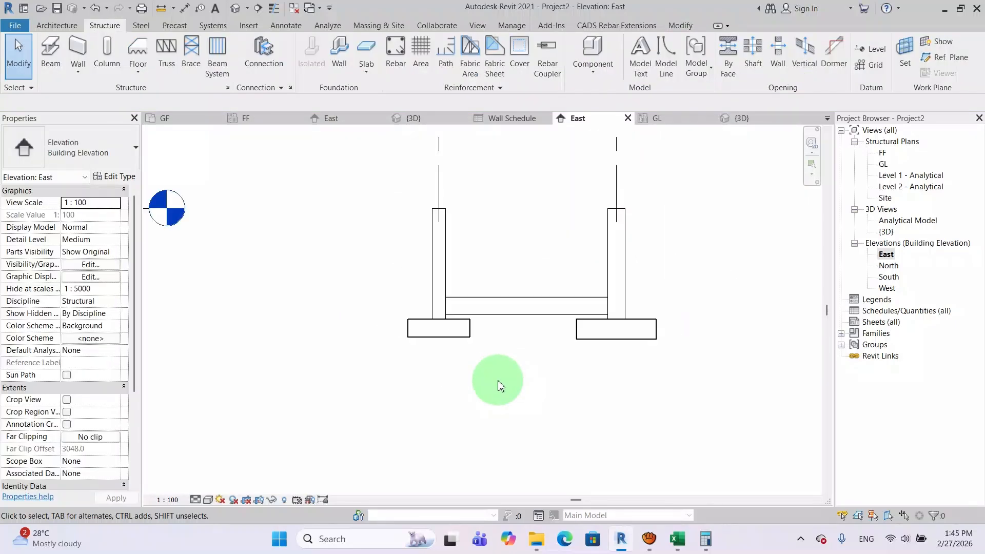
{"action": "scroll", "coordinate": [497, 382], "scroll_direction": "down", "scroll_amount": 2}
- Switch to the {3D} view and orbit the frame to a high isometric angle
{"action": "left_click", "coordinate": [739, 118]}
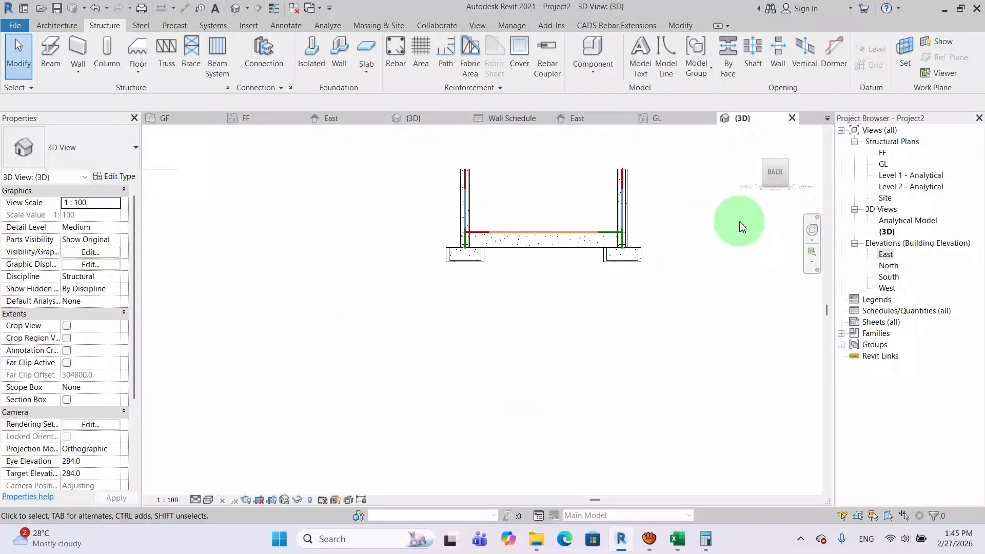
{"action": "left_click_drag", "start_coordinate": [774, 176], "coordinate": [759, 202]}
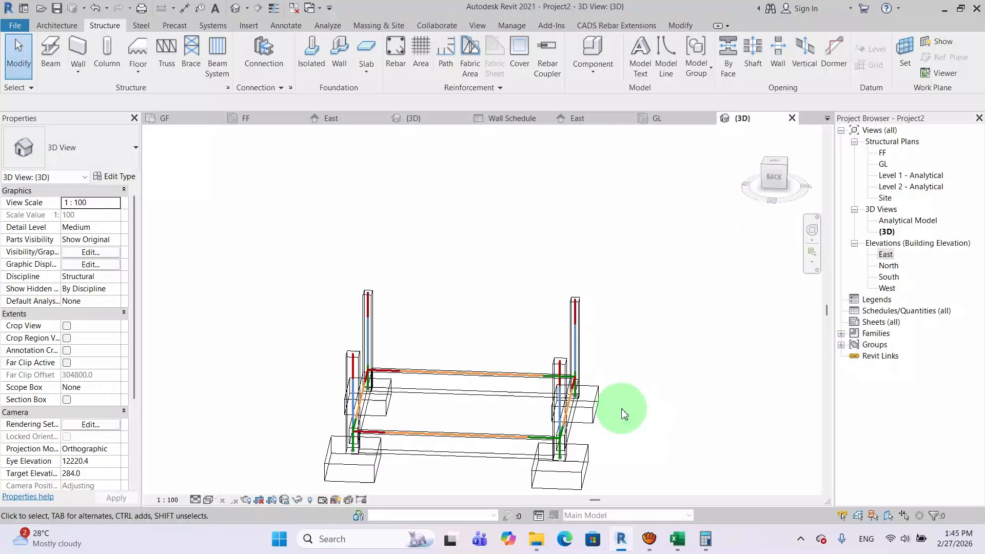
{"action": "scroll", "coordinate": [617, 407], "scroll_direction": "up", "scroll_amount": 5}
{"action": "middle_click_drag", "start_coordinate": [593, 407], "coordinate": [616, 302]}
{"action": "scroll", "coordinate": [627, 331], "scroll_direction": "down", "scroll_amount": 5}
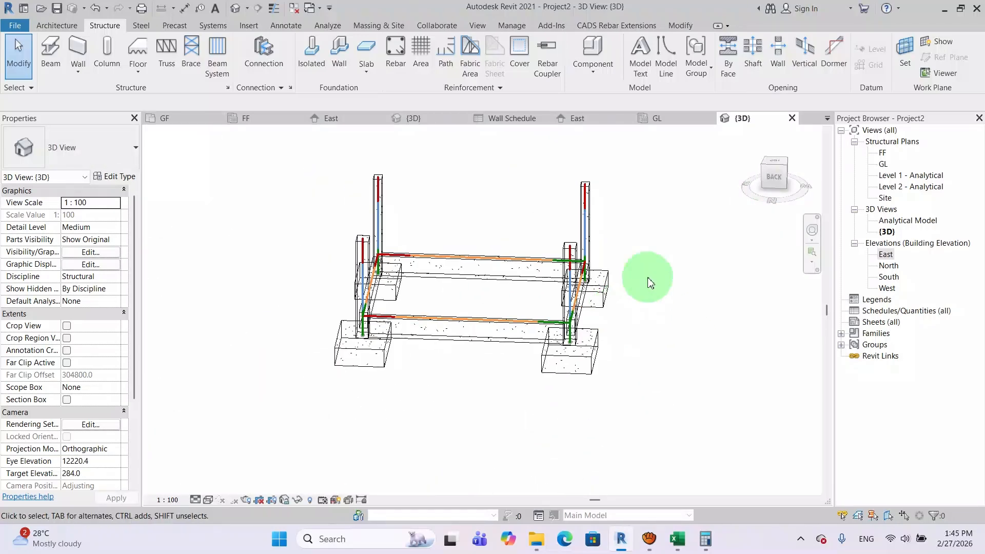
{"action": "left_click_drag", "start_coordinate": [770, 183], "coordinate": [594, 350]}
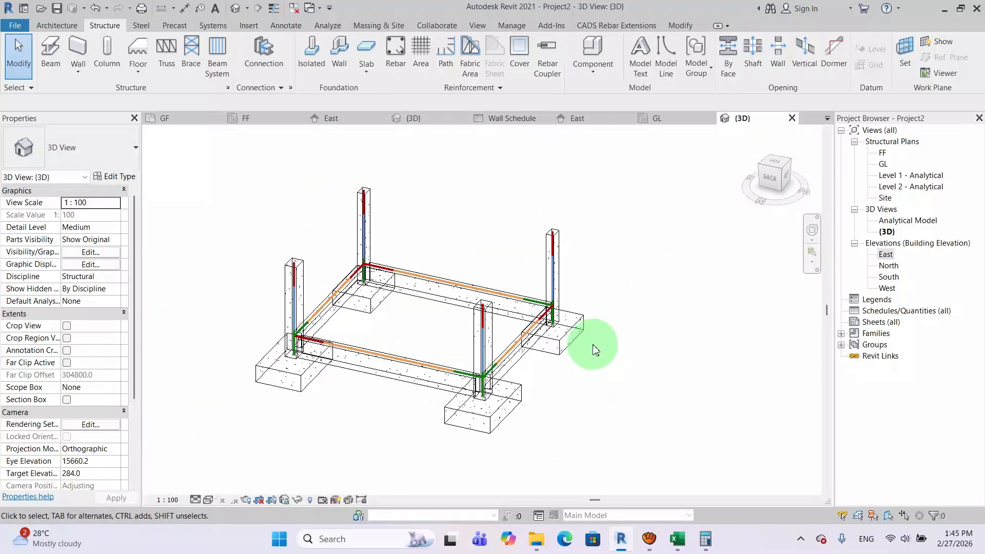
{"action": "scroll", "coordinate": [594, 351], "scroll_direction": "up", "scroll_amount": 2}
- Render the frame in the Realistic style with smooth anti-aliased lines enabled
{"action": "left_click", "coordinate": [209, 500]}
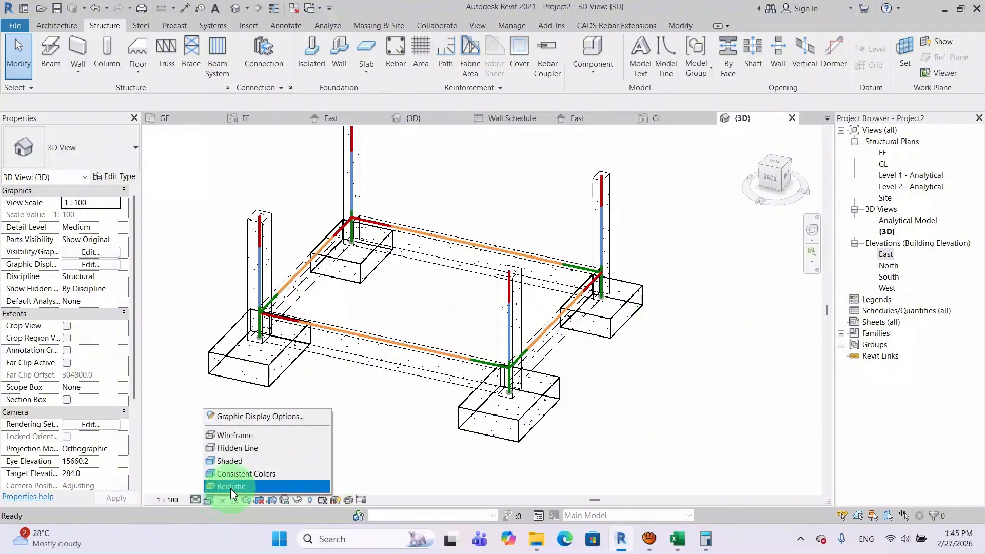
{"action": "left_click", "coordinate": [232, 488]}
{"action": "left_click", "coordinate": [208, 500]}
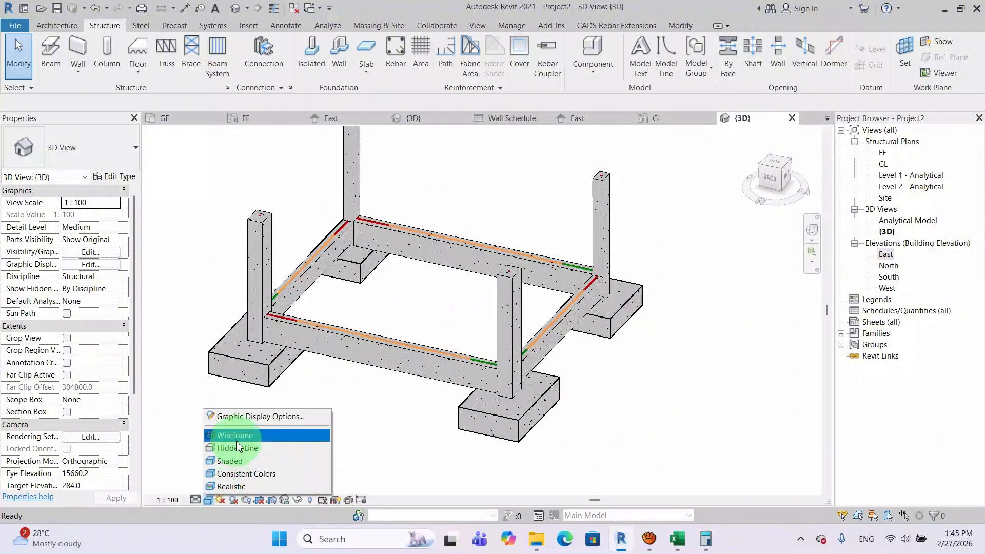
{"action": "left_click", "coordinate": [242, 417]}
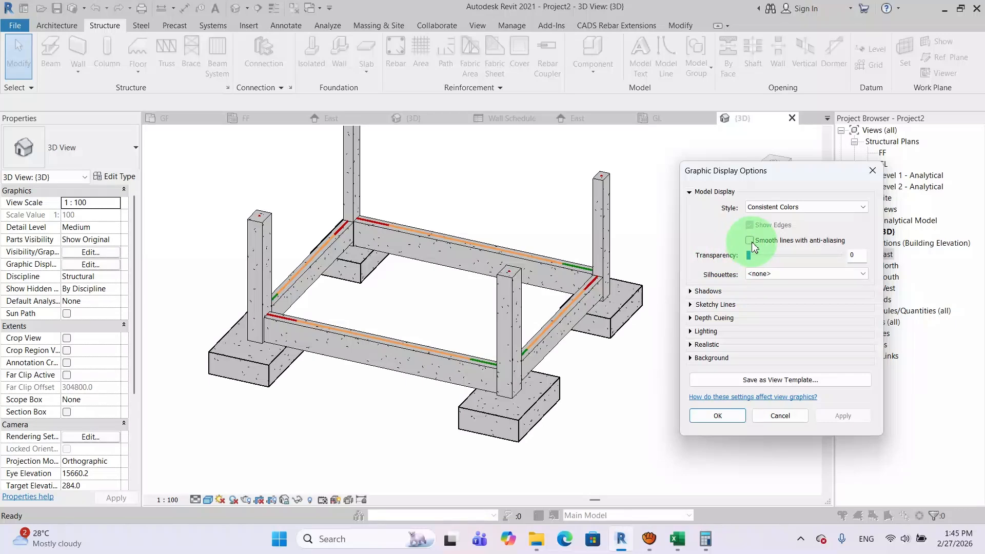
{"action": "left_click", "coordinate": [751, 241]}
{"action": "left_click", "coordinate": [844, 416]}
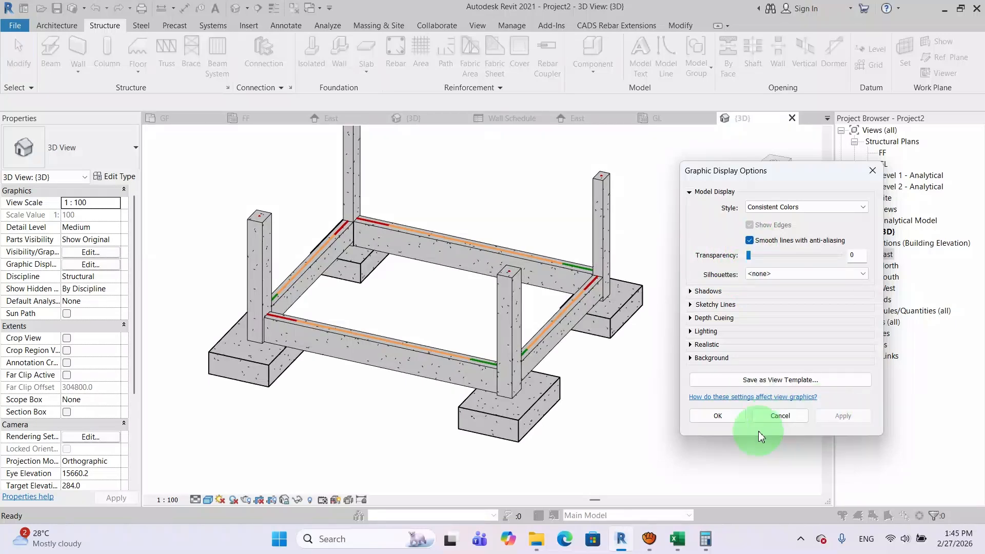
{"action": "left_click", "coordinate": [718, 416]}
{"action": "mouse_move", "coordinate": [638, 370]}
{"action": "middle_mouse_down"}
{"action": "mouse_move", "coordinate": [658, 396]}
{"action": "mouse_move", "coordinate": [622, 392]}
{"action": "mouse_move", "coordinate": [621, 373]}
{"action": "middle_mouse_up"}
{"action": "scroll", "coordinate": [448, 302], "scroll_direction": "down", "scroll_amount": 1}
{"action": "middle_click_drag", "start_coordinate": [453, 308], "coordinate": [446, 331]}
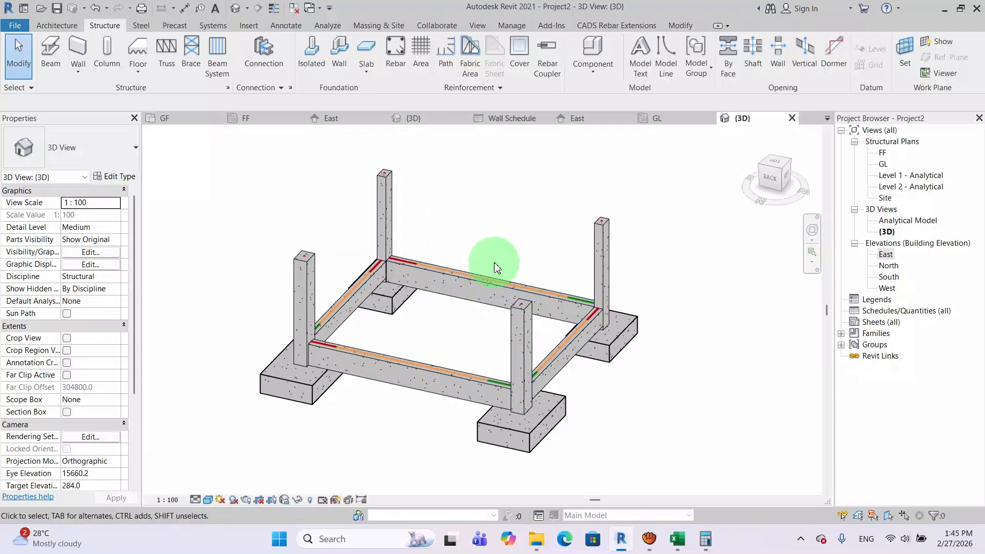
- Start a new Multi-Category material takeoff from Schedules/Quantities
{"action": "left_click", "coordinate": [871, 314]}
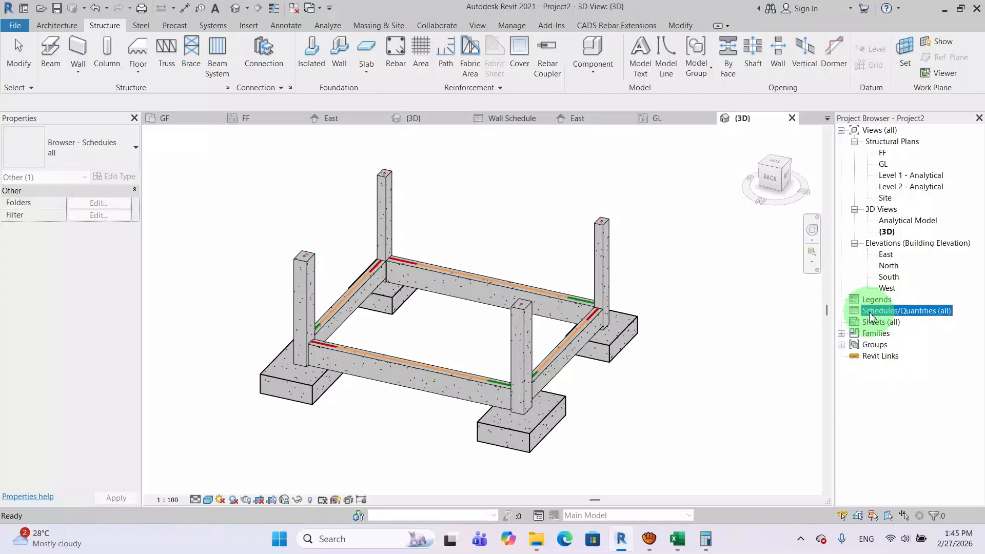
{"action": "right_click", "coordinate": [871, 317]}
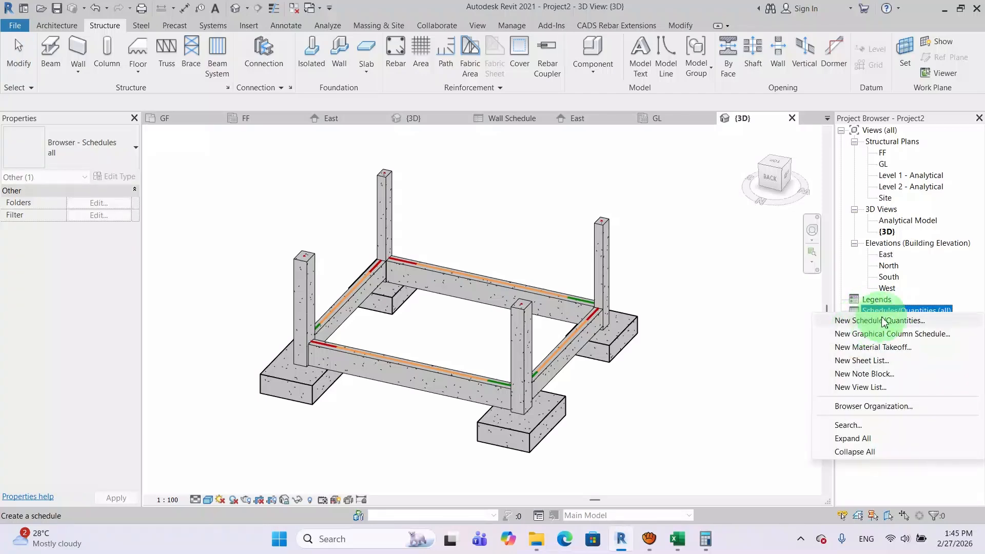
{"action": "left_click", "coordinate": [853, 322]}
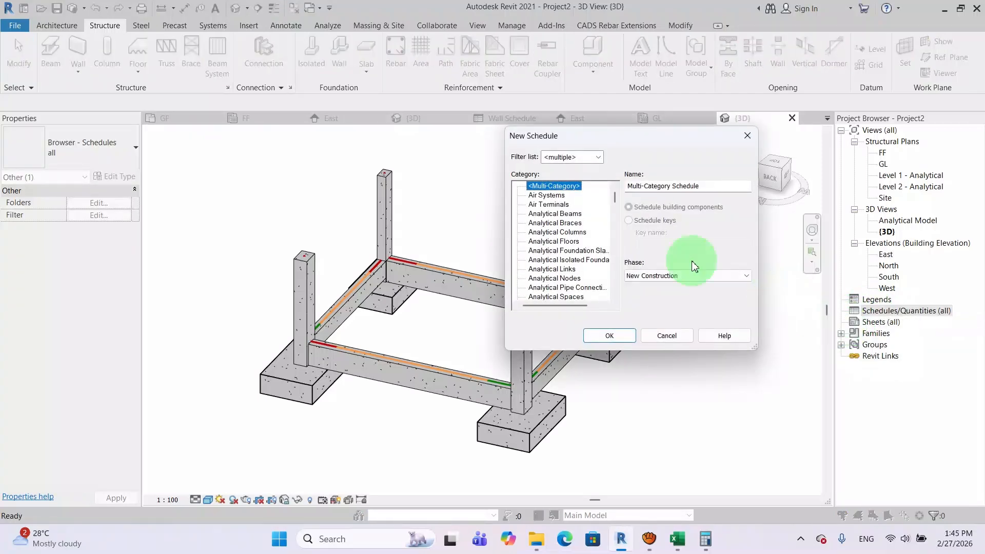
{"action": "left_click_drag", "start_coordinate": [651, 138], "coordinate": [662, 130]}
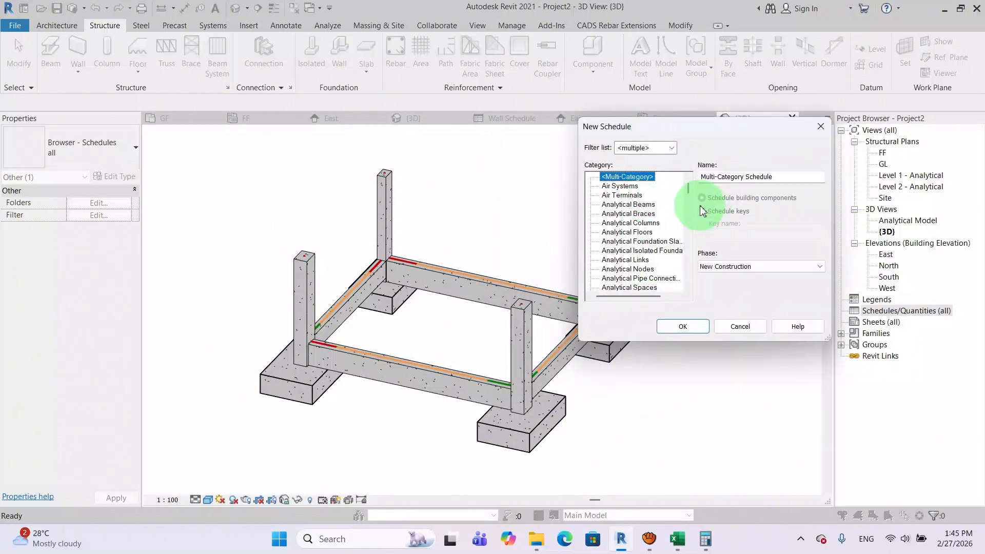
{"action": "left_click", "coordinate": [821, 128]}
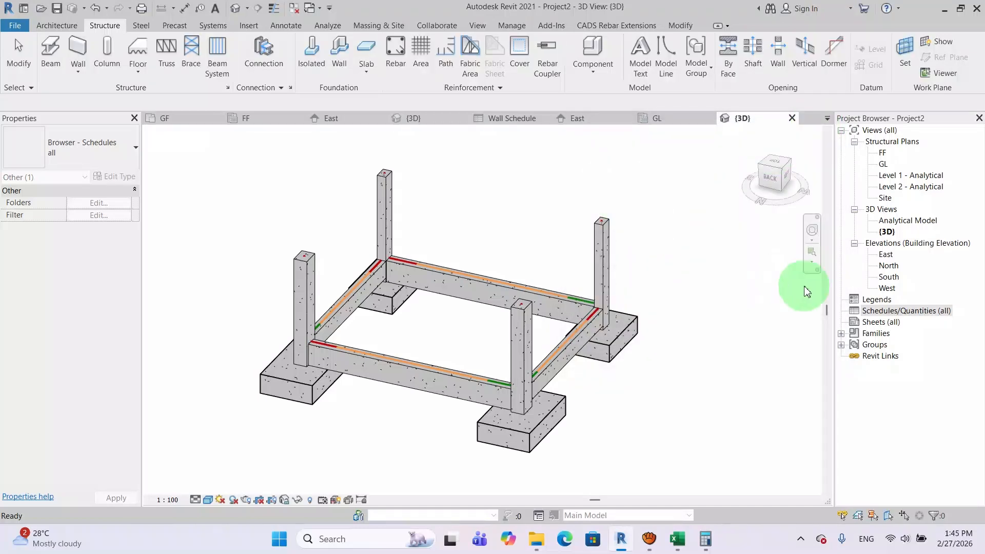
{"action": "right_click", "coordinate": [876, 311]}
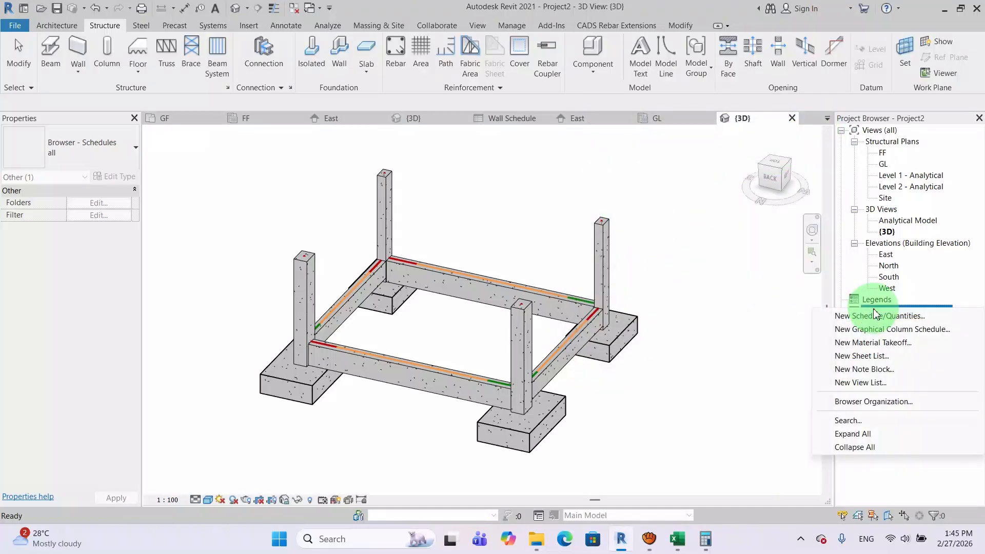
{"action": "left_click", "coordinate": [891, 347]}
{"action": "left_click_drag", "start_coordinate": [457, 160], "coordinate": [627, 137]}
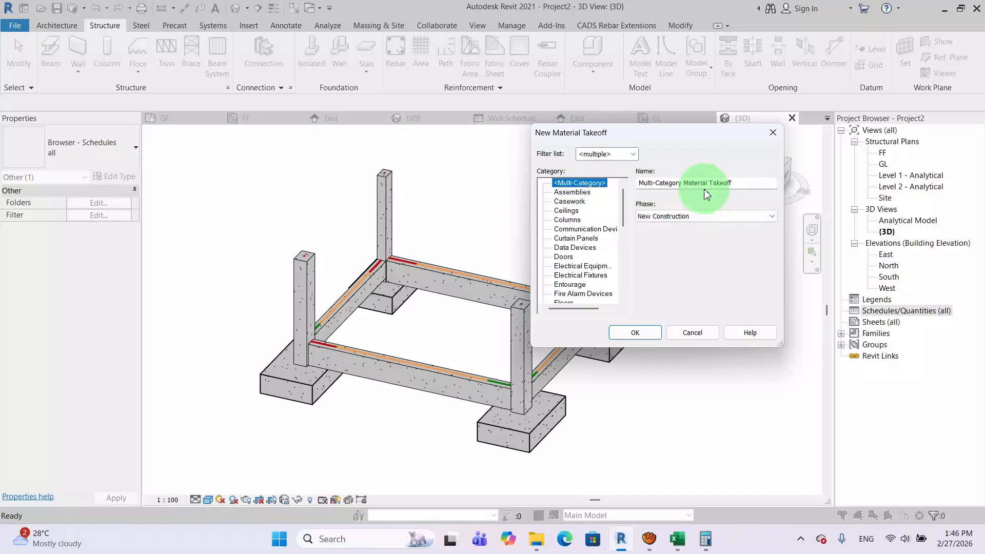
{"action": "left_click", "coordinate": [636, 333]}
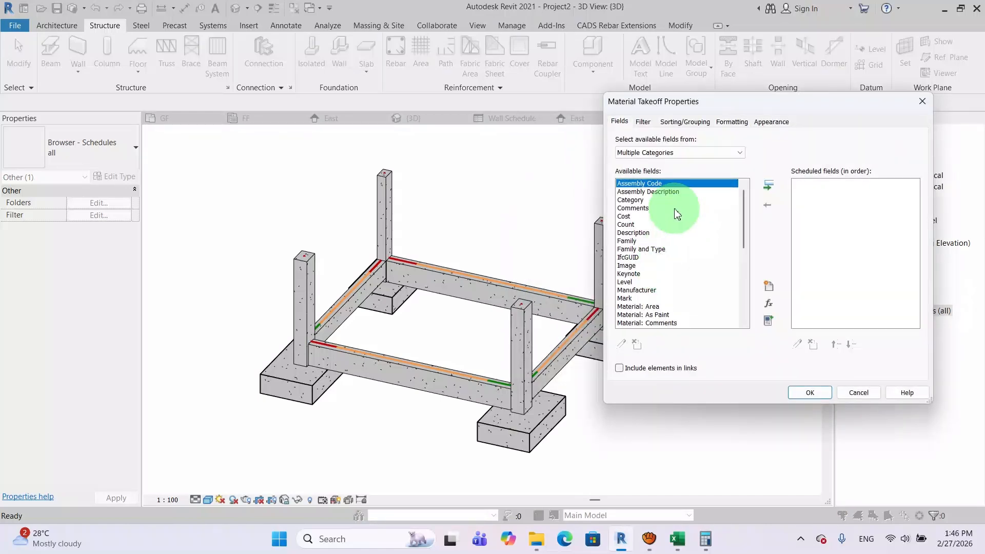
- Add the Family and Type and Count fields to the takeoff
{"action": "scroll", "coordinate": [662, 226], "scroll_direction": "down", "scroll_amount": 3}
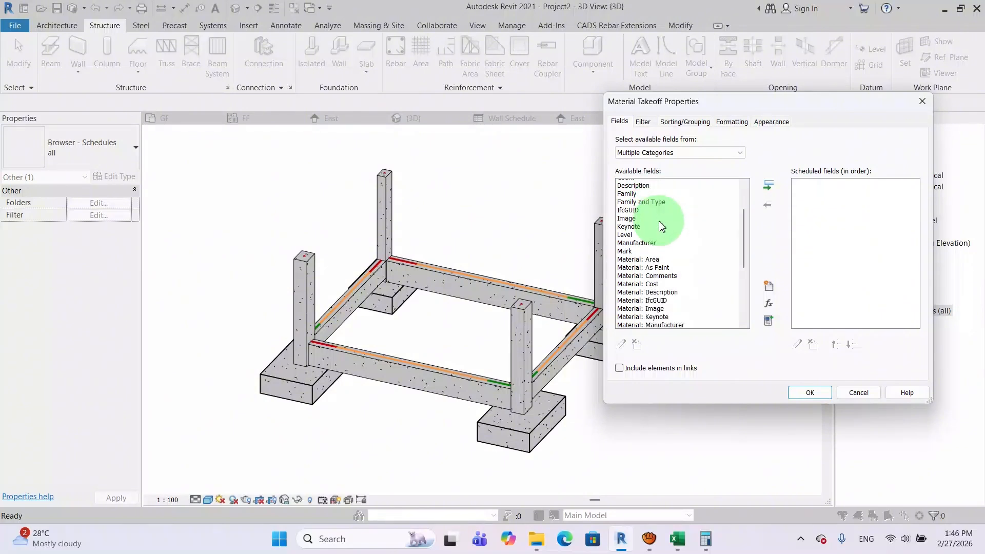
{"action": "scroll", "coordinate": [662, 226], "scroll_direction": "down", "scroll_amount": 2}
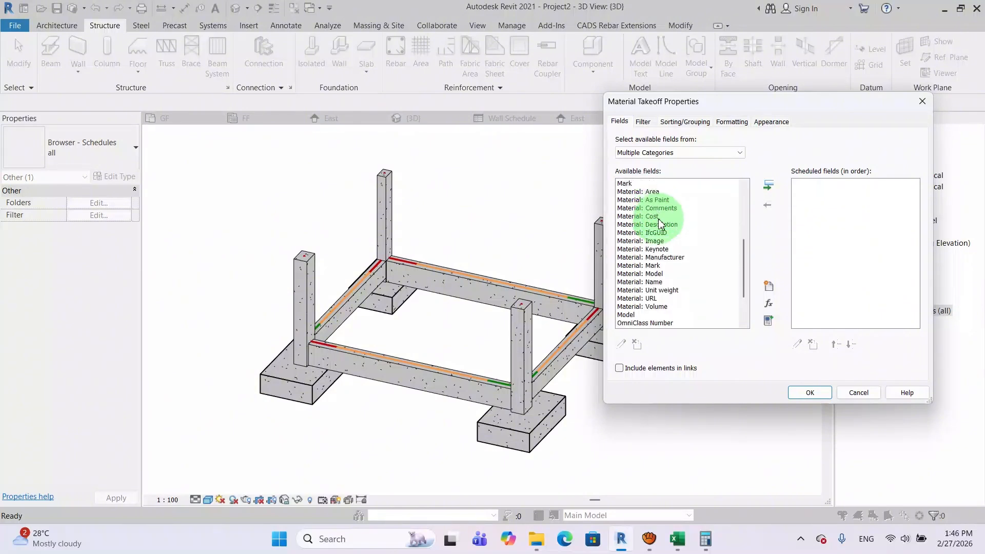
{"action": "scroll", "coordinate": [662, 223], "scroll_direction": "up", "scroll_amount": 3}
{"action": "scroll", "coordinate": [661, 220], "scroll_direction": "up", "scroll_amount": 2}
{"action": "left_click", "coordinate": [667, 248]}
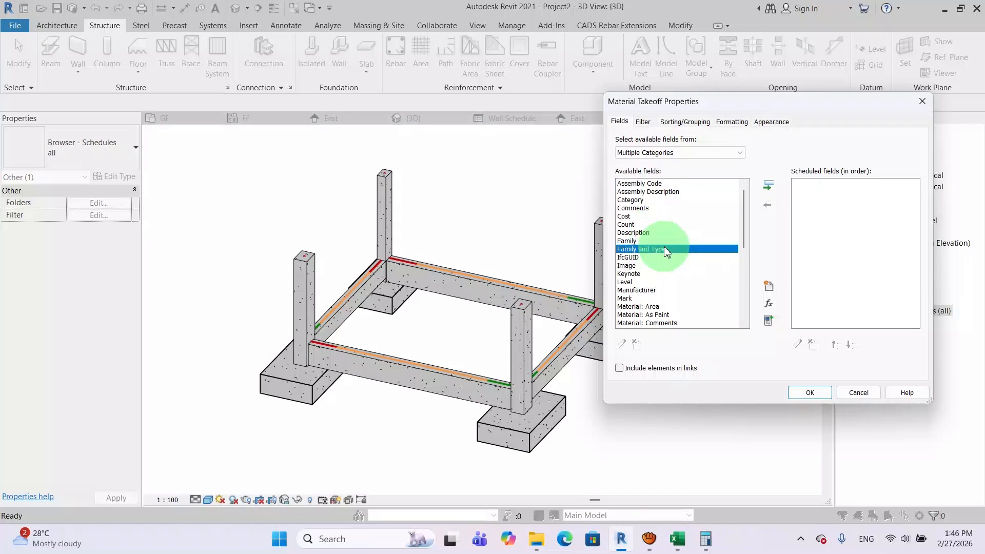
{"action": "left_click", "coordinate": [768, 185]}
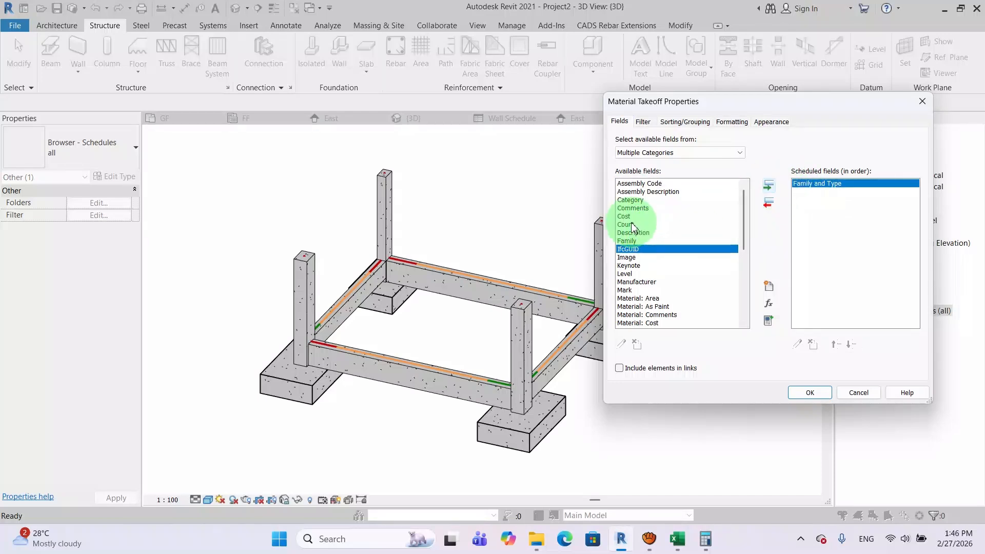
{"action": "left_click", "coordinate": [633, 226]}
{"action": "left_click", "coordinate": [768, 186]}
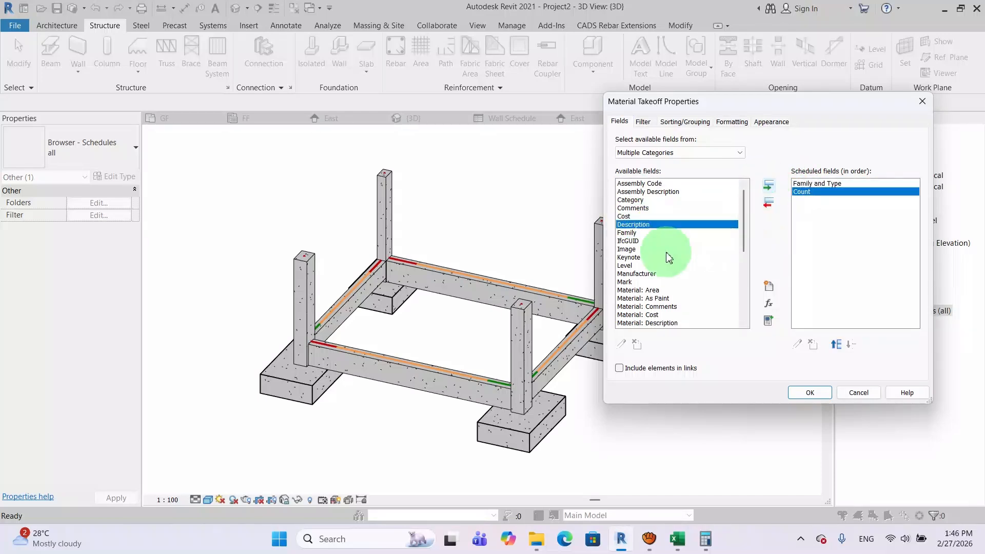
- Add the Material: Area and Material: Volume fields to the takeoff
{"action": "scroll", "coordinate": [653, 277], "scroll_direction": "down", "scroll_amount": 2}
{"action": "scroll", "coordinate": [654, 251], "scroll_direction": "up", "scroll_amount": 2}
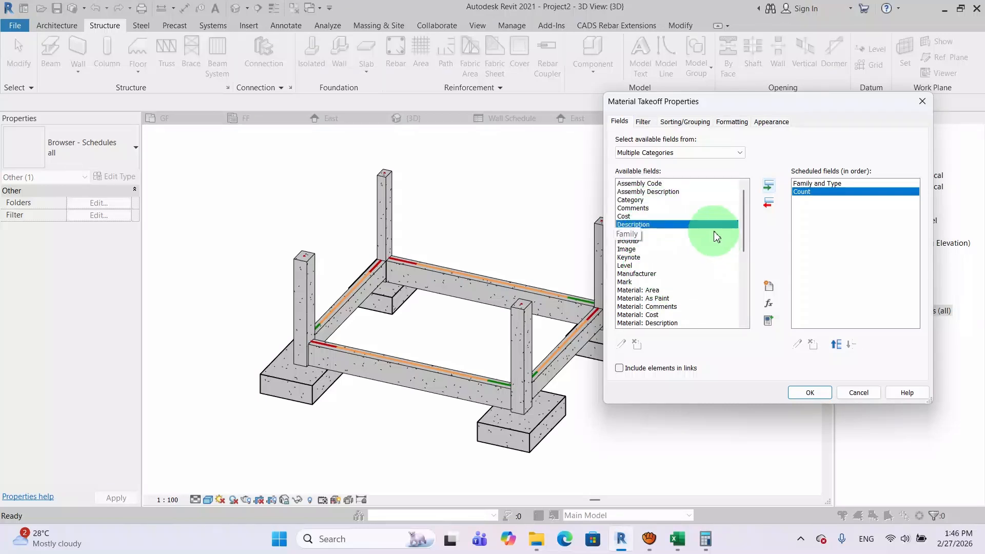
{"action": "scroll", "coordinate": [695, 216], "scroll_direction": "down", "scroll_amount": 6}
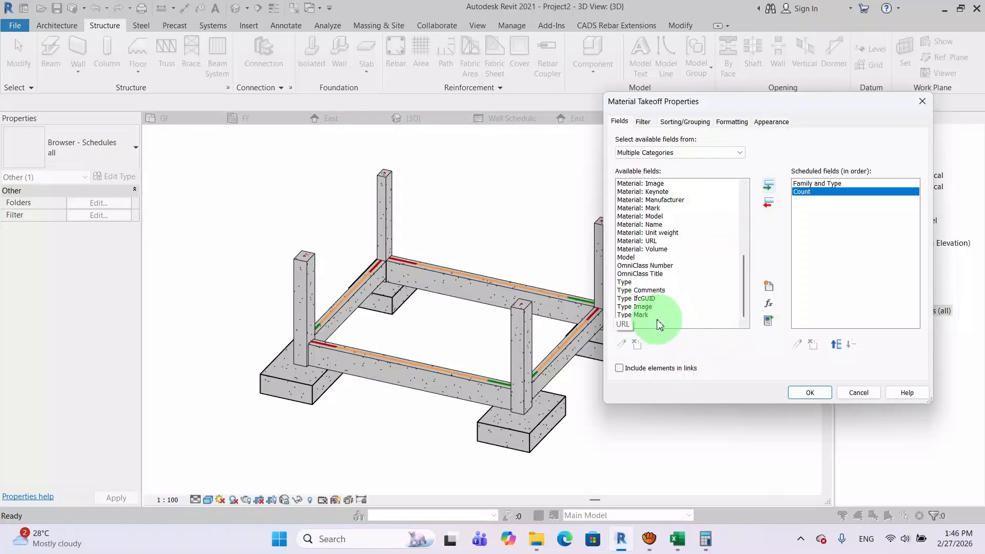
{"action": "scroll", "coordinate": [661, 302], "scroll_direction": "up", "scroll_amount": 6}
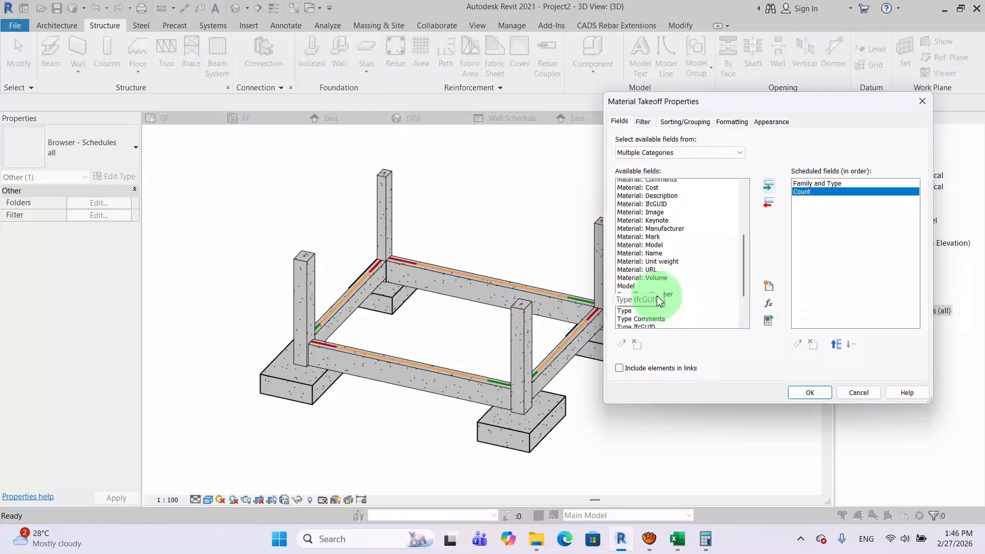
{"action": "scroll", "coordinate": [690, 282], "scroll_direction": "up", "scroll_amount": 1}
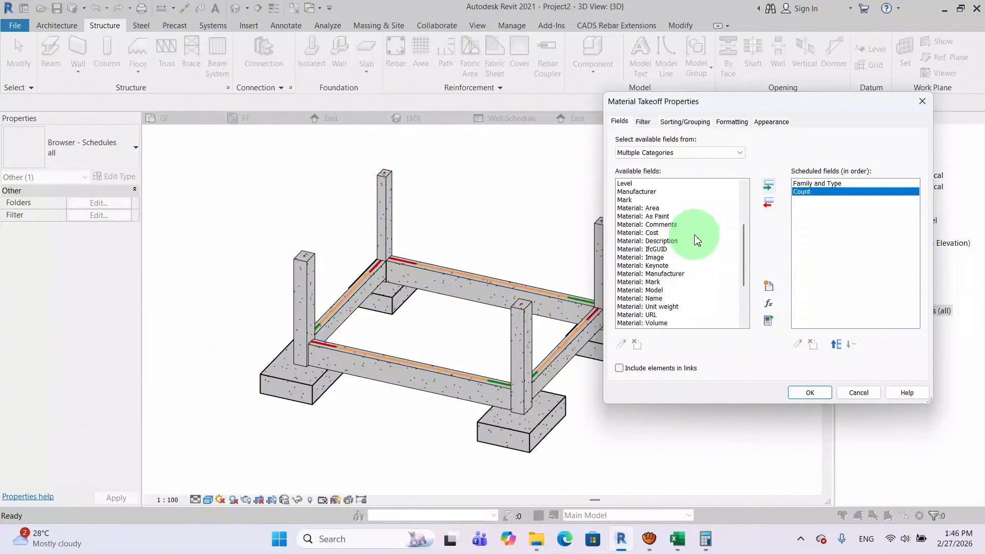
{"action": "left_click", "coordinate": [656, 210]}
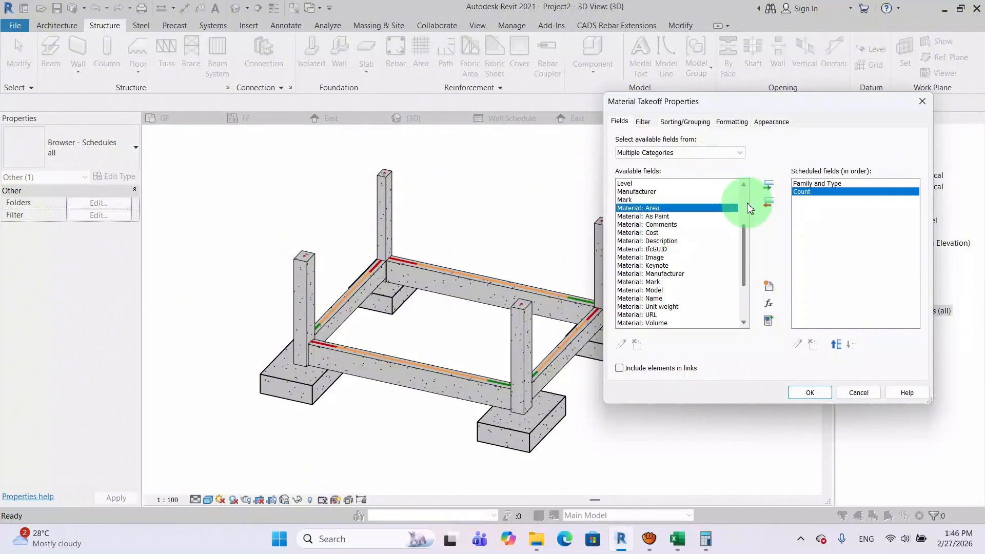
{"action": "left_click", "coordinate": [768, 185]}
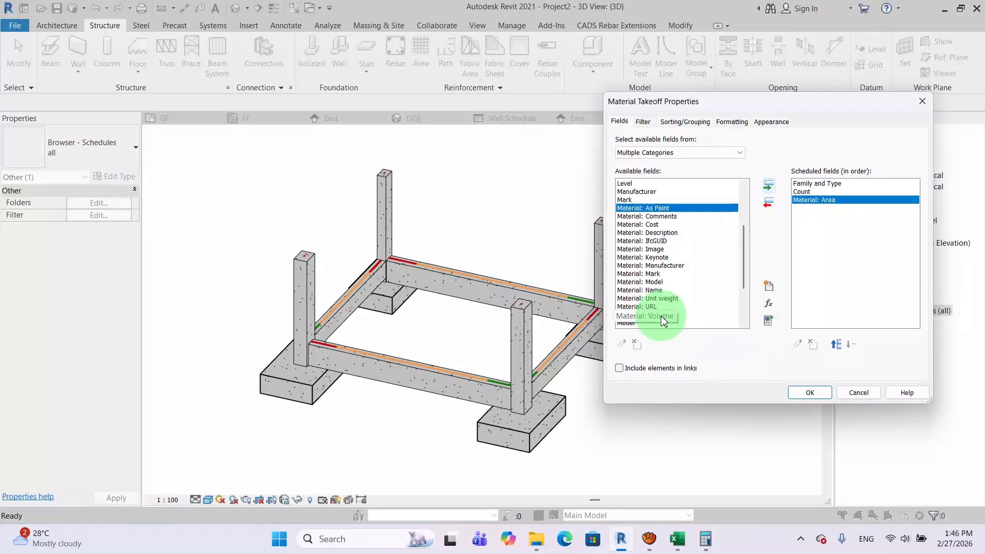
{"action": "left_click", "coordinate": [662, 317]}
{"action": "left_click", "coordinate": [769, 185]}
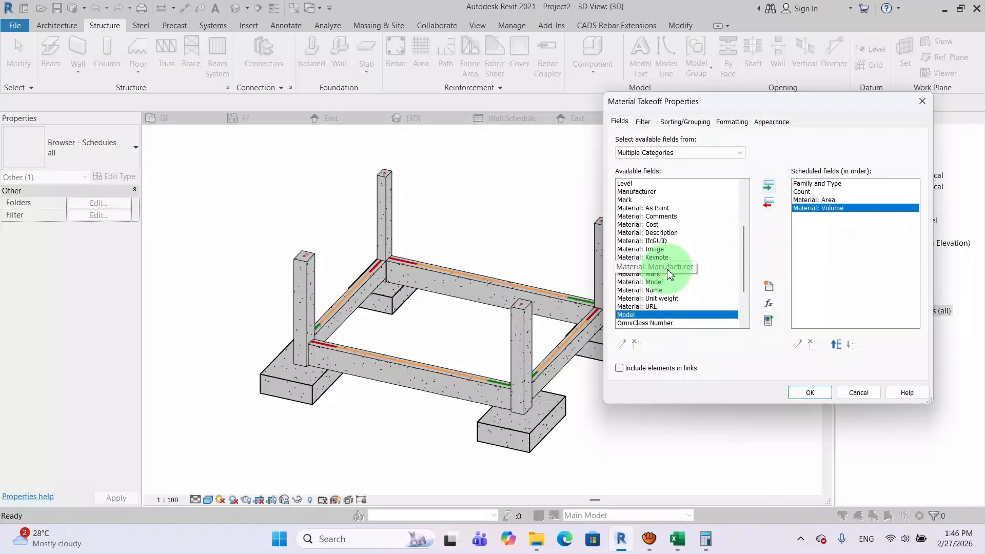
- Add the Material: Unit weight, Image and Cost fields to the scheduled fields
{"action": "left_click", "coordinate": [667, 298]}
{"action": "left_click", "coordinate": [769, 185]}
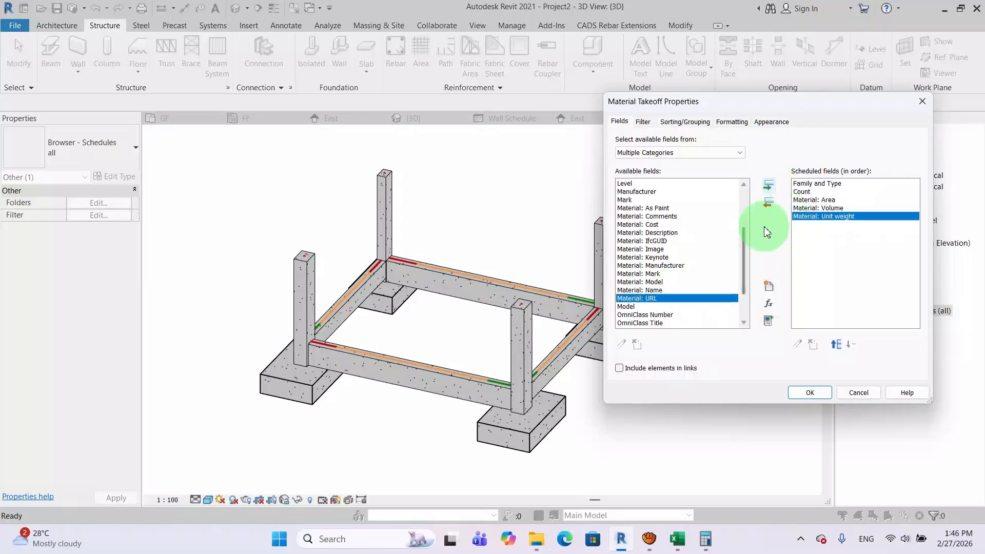
{"action": "scroll", "coordinate": [670, 237], "scroll_direction": "up", "scroll_amount": 2}
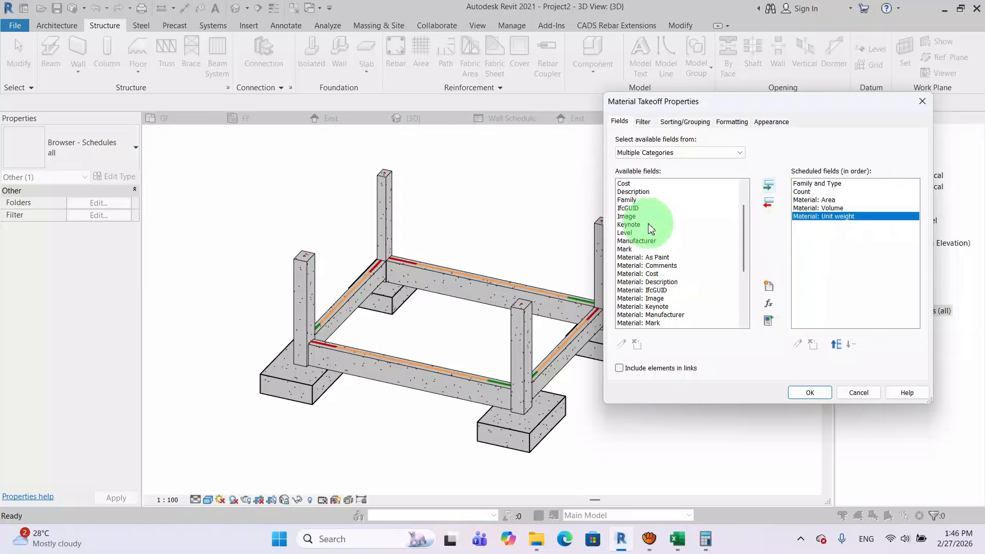
{"action": "left_click", "coordinate": [628, 216]}
{"action": "left_click", "coordinate": [769, 191]}
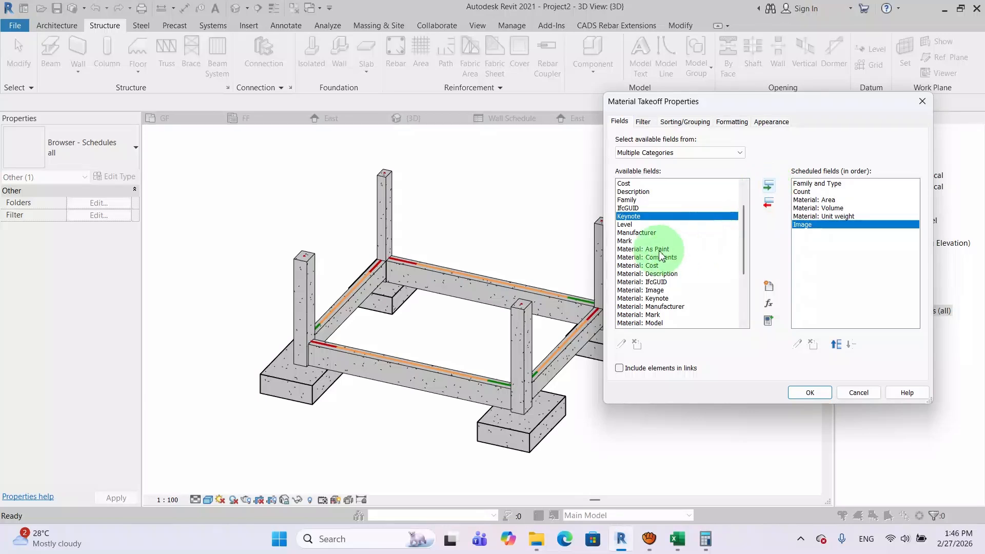
{"action": "scroll", "coordinate": [662, 250], "scroll_direction": "up", "scroll_amount": 2}
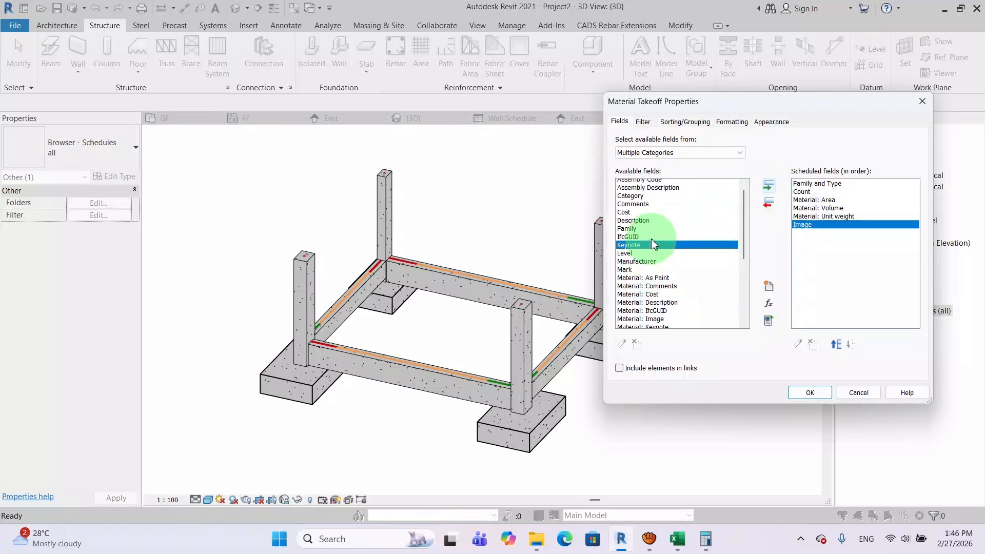
{"action": "left_click", "coordinate": [629, 218]}
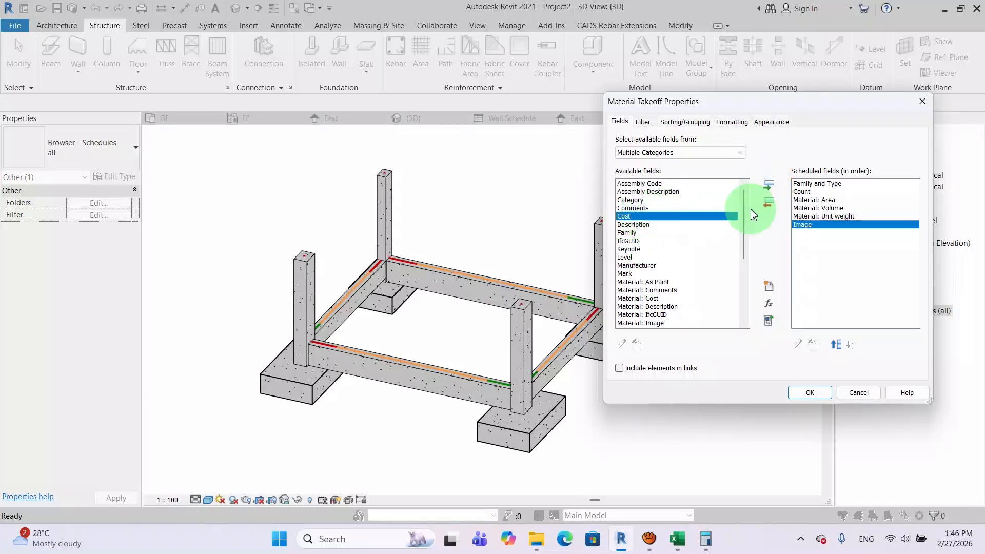
{"action": "left_click", "coordinate": [770, 189]}
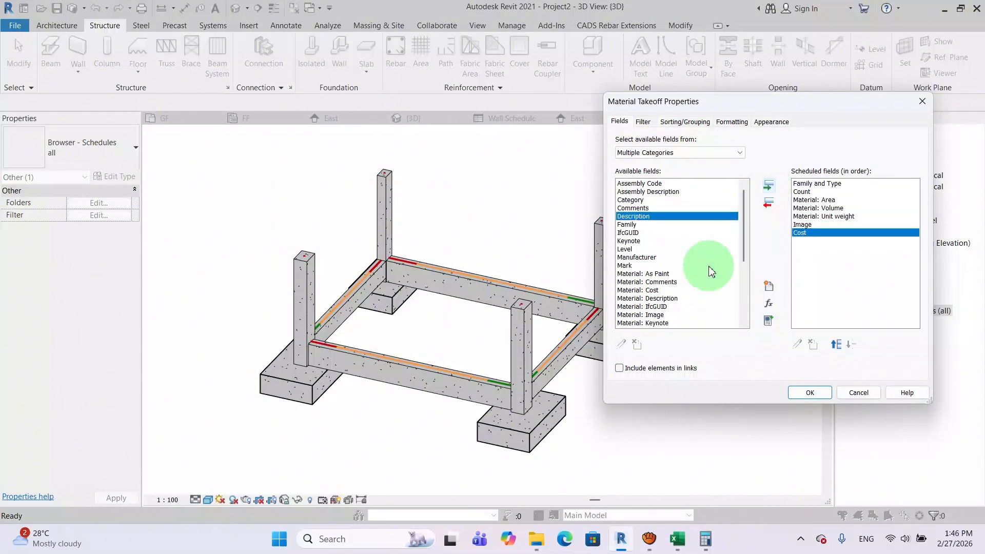
{"action": "scroll", "coordinate": [679, 260], "scroll_direction": "down", "scroll_amount": 5}
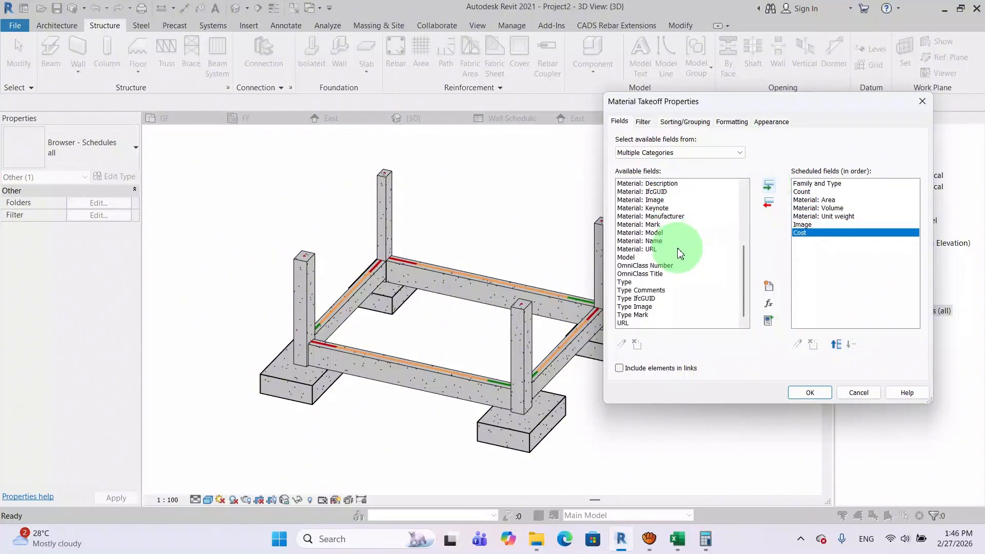
{"action": "scroll", "coordinate": [679, 252], "scroll_direction": "up", "scroll_amount": 5}
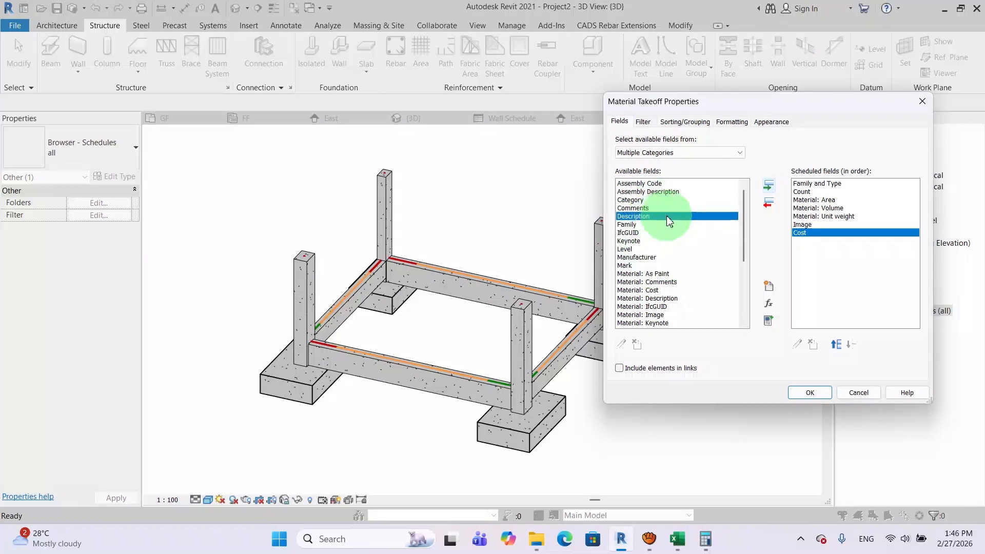
- Move the Image field up to become the first scheduled field
{"action": "left_click", "coordinate": [820, 185]}
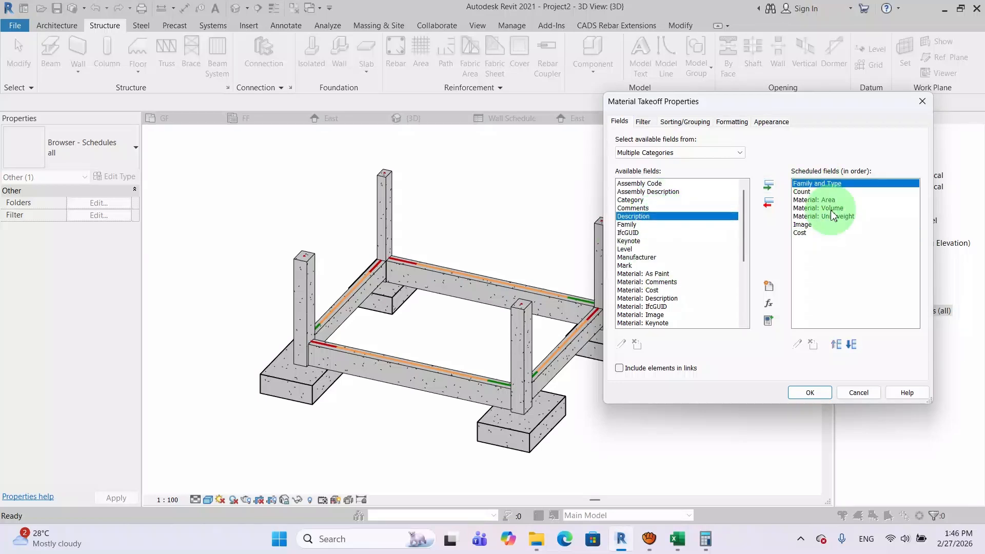
{"action": "left_click", "coordinate": [803, 224]}
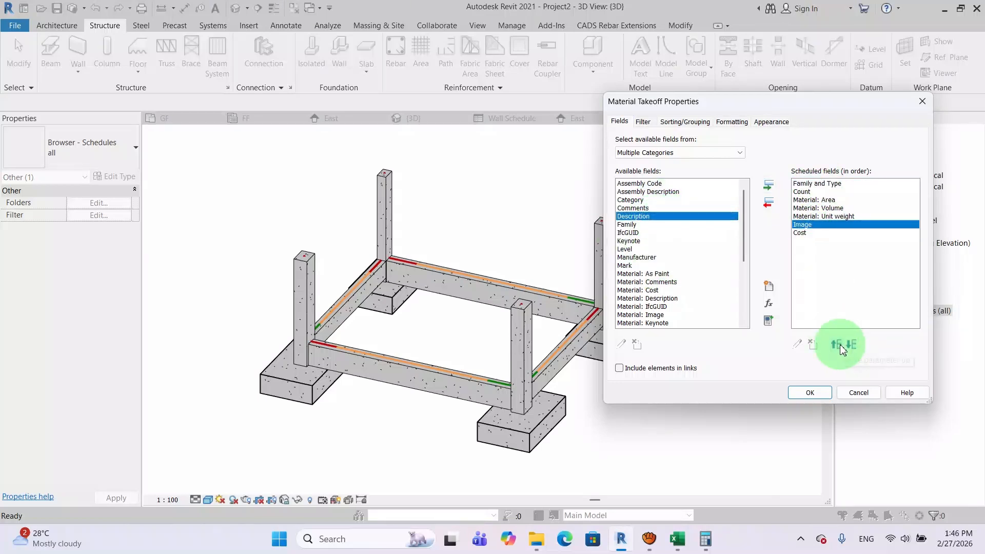
{"action": "left_click", "coordinate": [841, 347]}
{"action": "left_click", "coordinate": [842, 348]}
{"action": "left_click", "coordinate": [841, 348]}
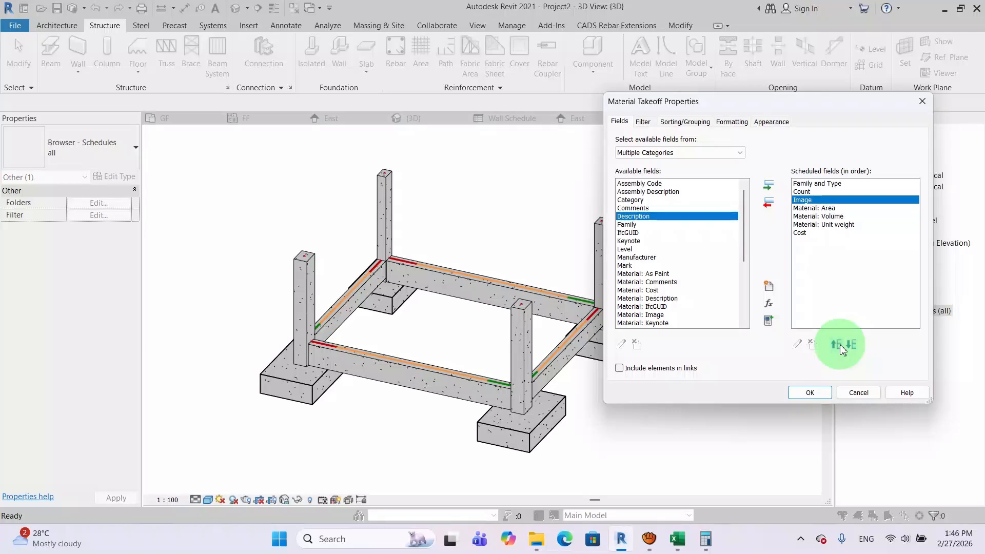
{"action": "left_click", "coordinate": [841, 348]}
{"action": "left_click", "coordinate": [841, 348]}
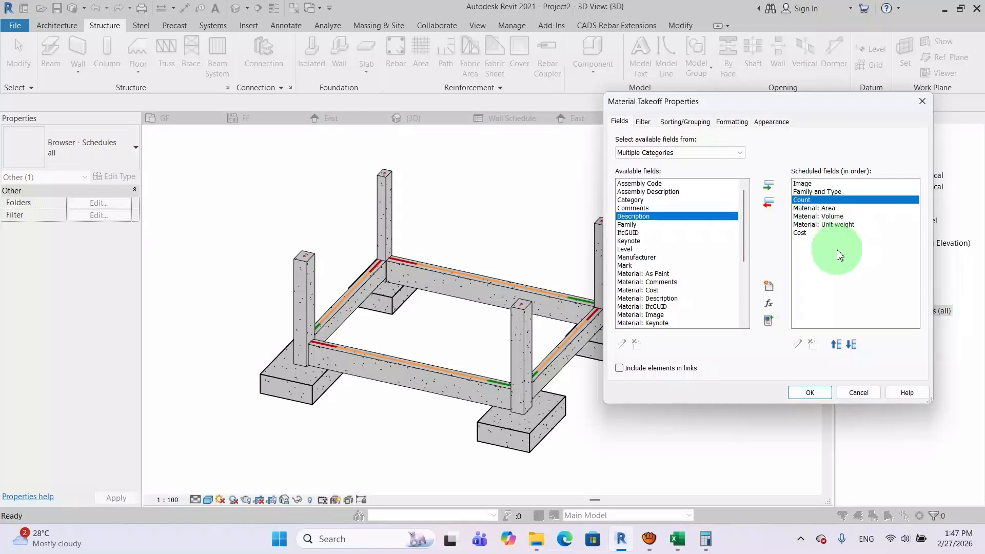
- Move Material: Unit weight above Material: Area, leaving Cost as the last field
{"action": "left_click", "coordinate": [832, 224]}
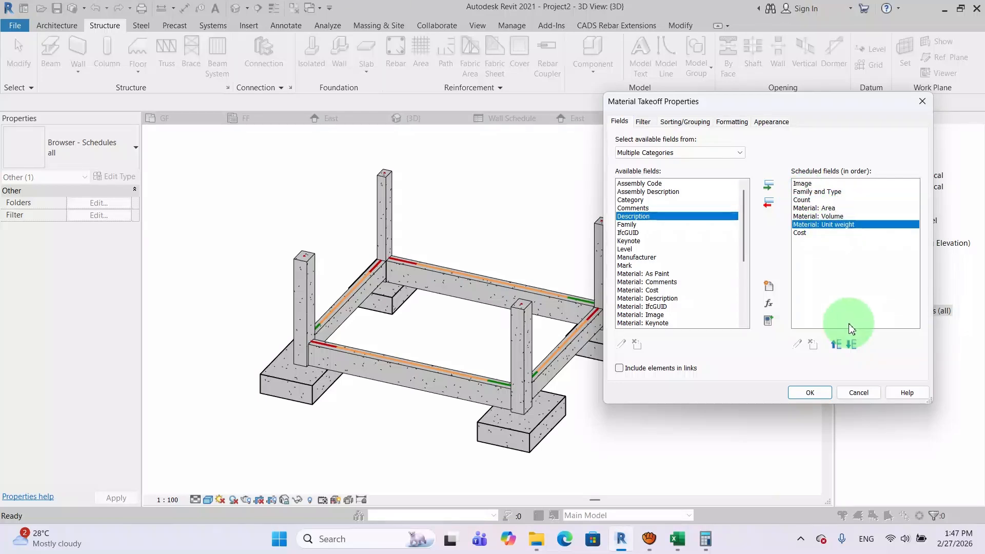
{"action": "left_click", "coordinate": [837, 345]}
{"action": "left_click", "coordinate": [837, 344]}
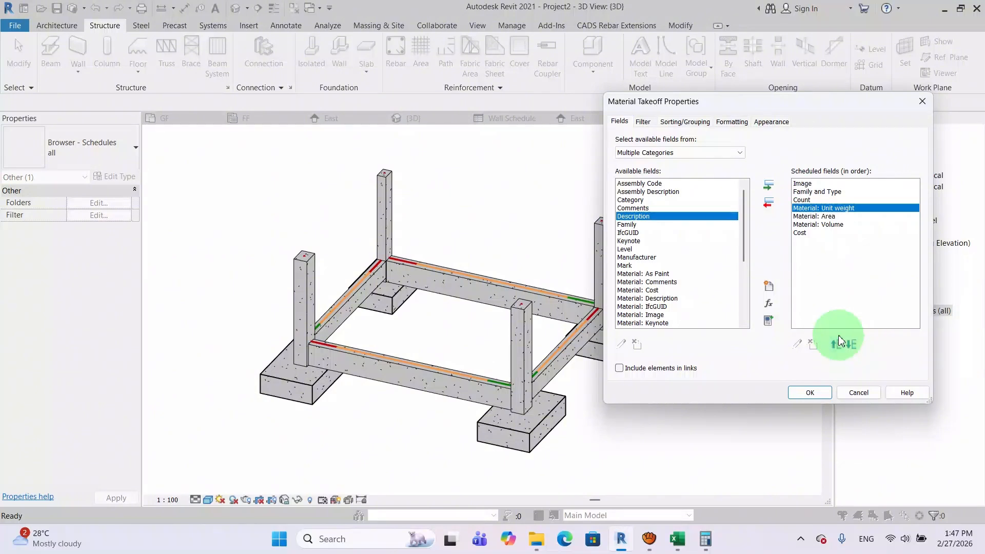
{"action": "left_click", "coordinate": [823, 225]}
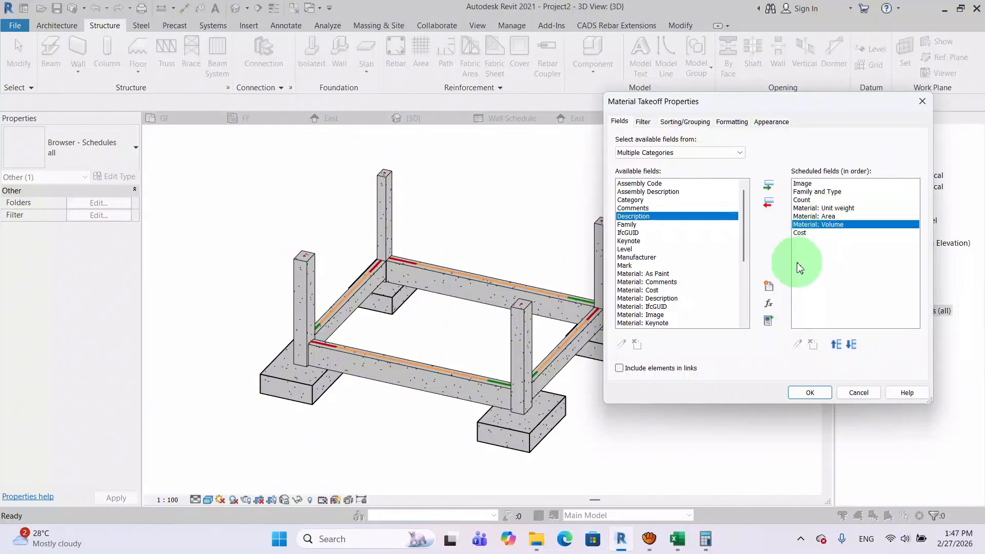
{"action": "left_click", "coordinate": [805, 234]}
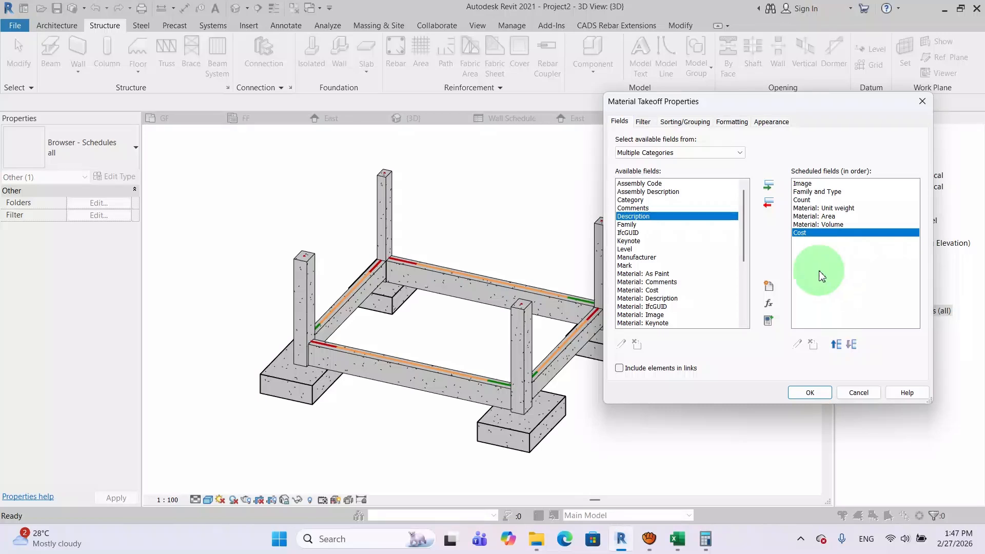
{"action": "left_click", "coordinate": [770, 304]}
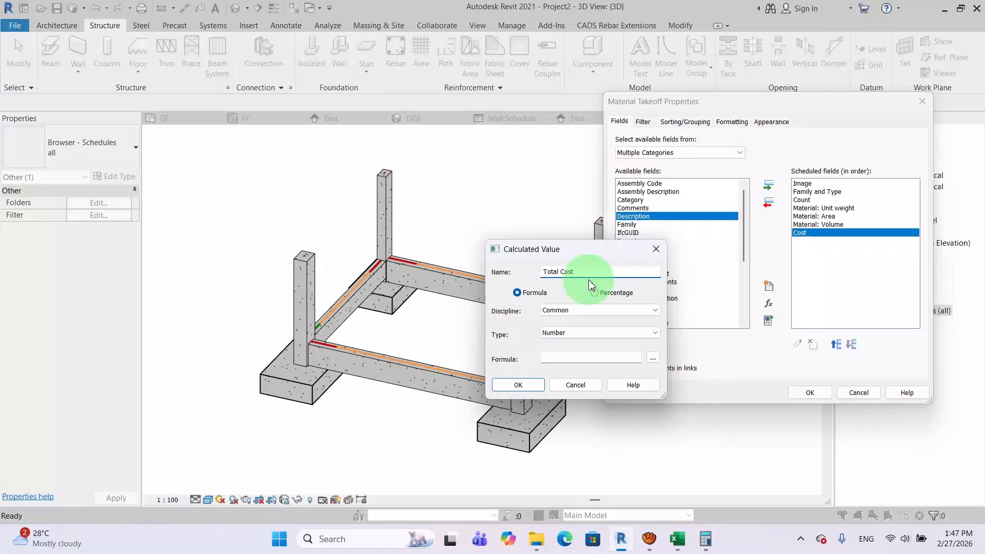
- Define Total Cost as a Volume-type field with formula Material: Volume*Cost, then open the schedule
{"action": "left_click", "coordinate": [609, 334]}
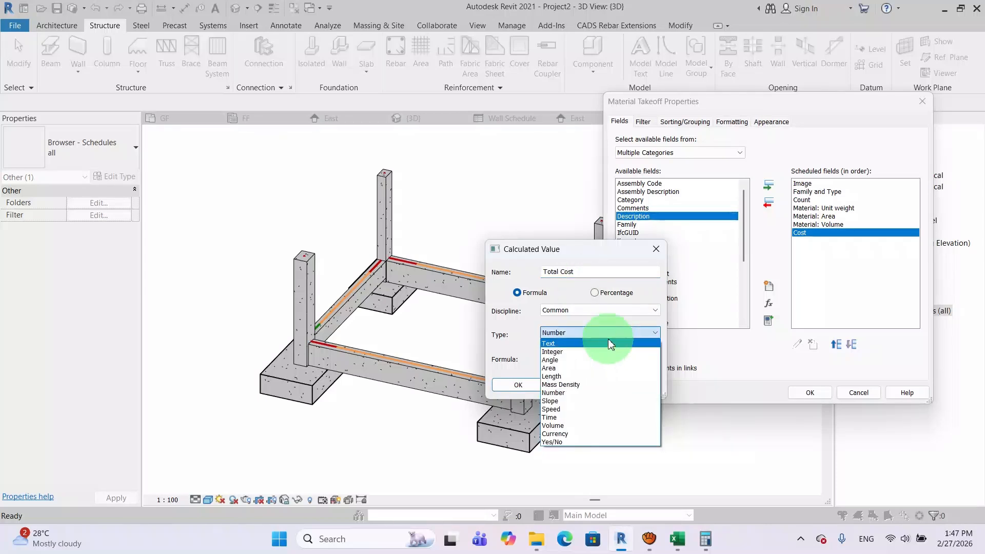
{"action": "left_click", "coordinate": [570, 425]}
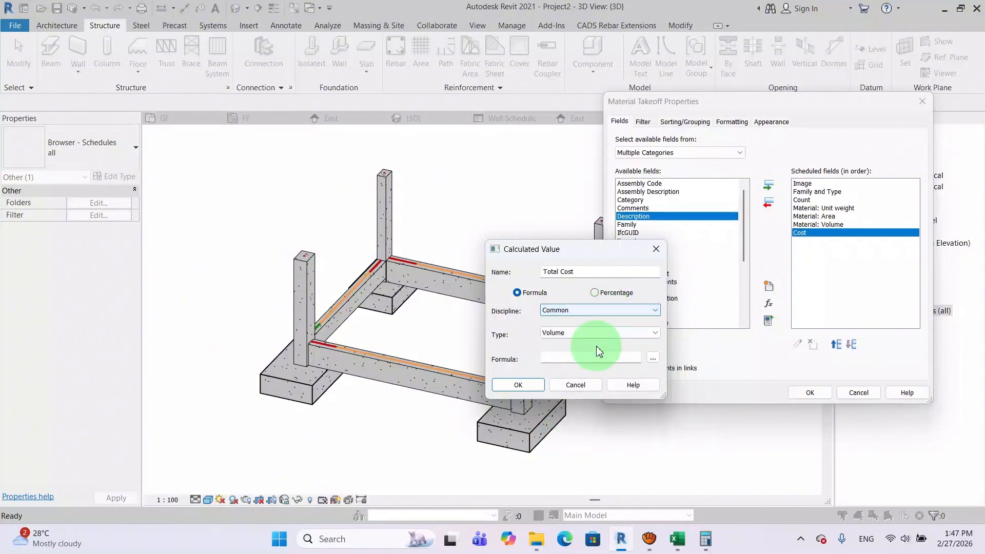
{"action": "left_click", "coordinate": [653, 358]}
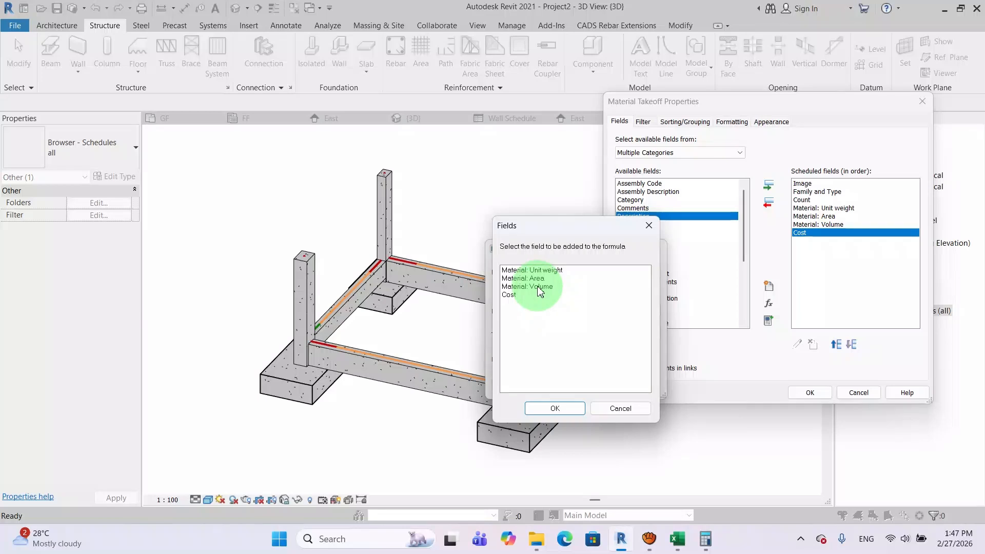
{"action": "left_click", "coordinate": [555, 408]}
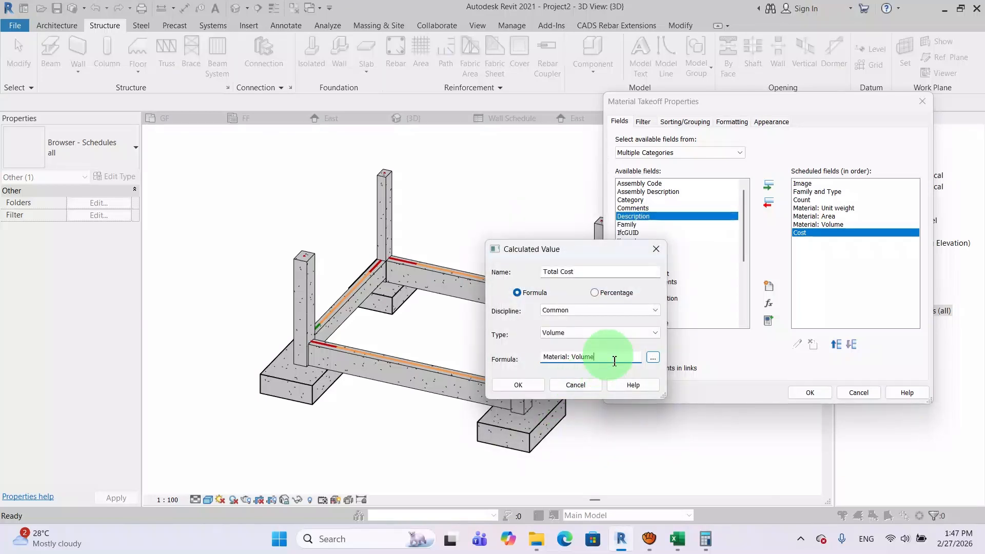
{"action": "left_click", "coordinate": [653, 358]}
{"action": "left_click", "coordinate": [512, 295]}
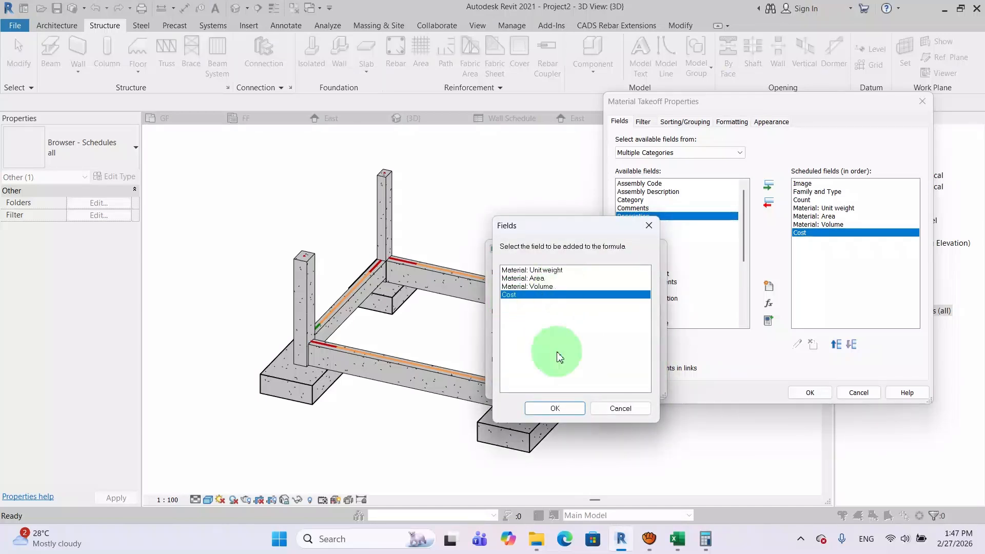
{"action": "left_click", "coordinate": [555, 408]}
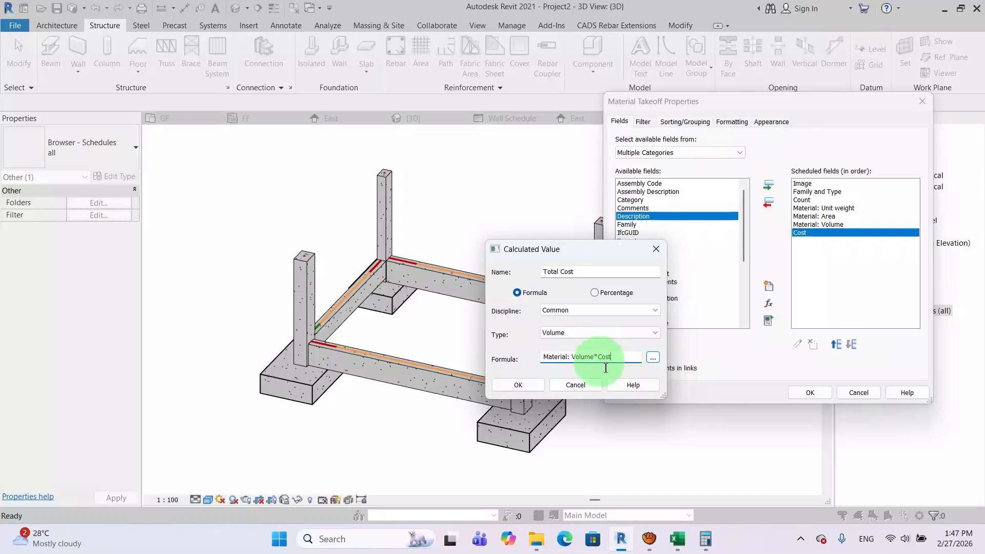
{"action": "left_click", "coordinate": [519, 386]}
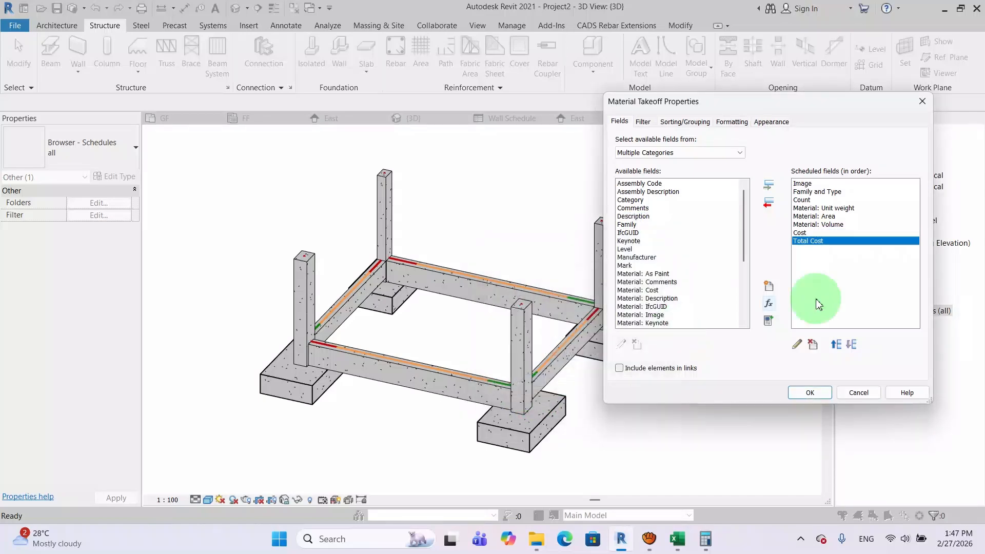
{"action": "left_click", "coordinate": [811, 393]}
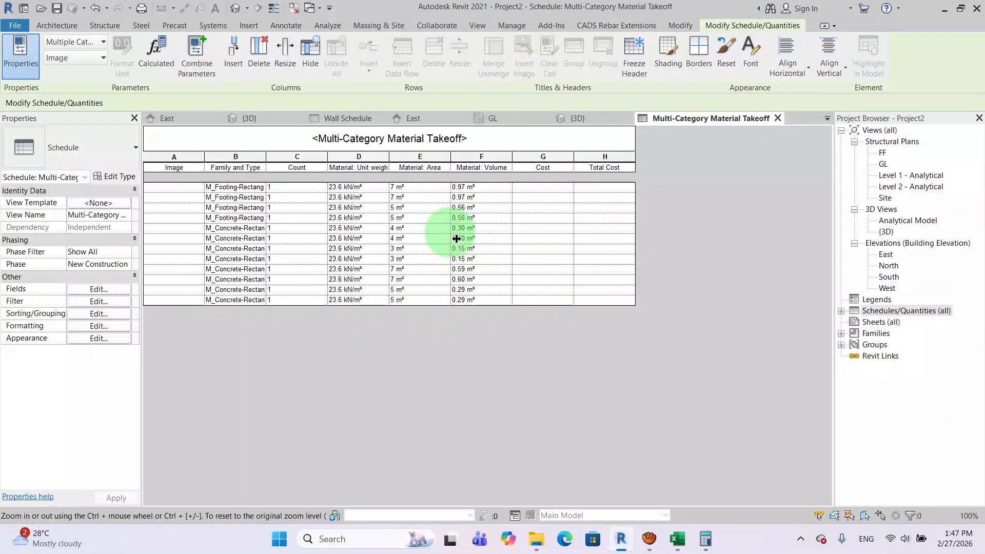
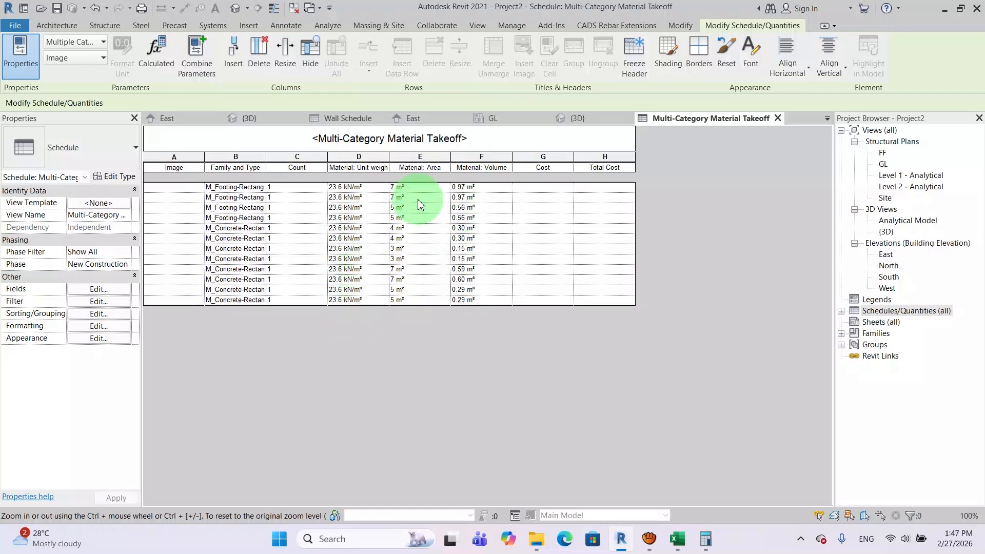
- Give the Material: Area values their own format, rounded to 2 decimal places instead of the project setting
{"action": "left_click_drag", "start_coordinate": [405, 188], "coordinate": [418, 300]}
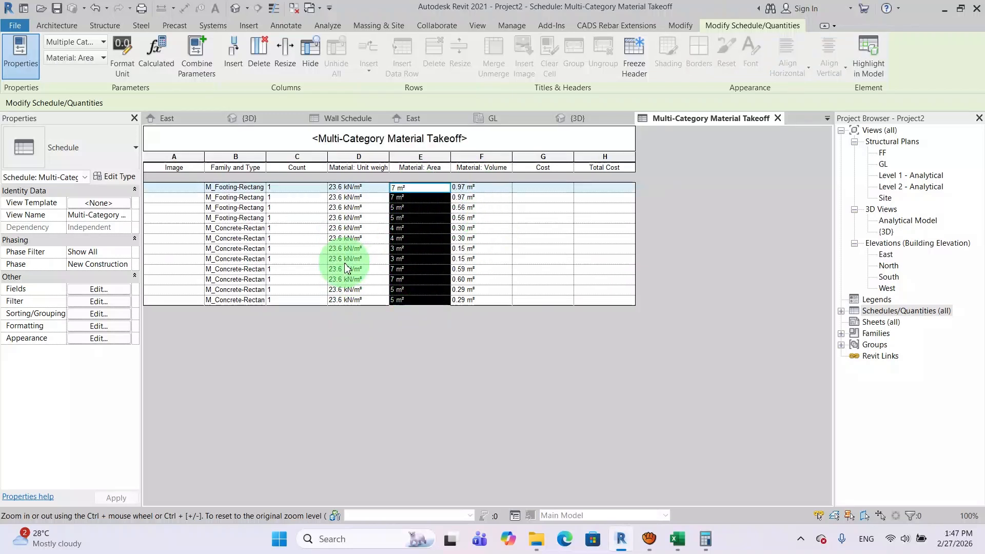
{"action": "left_click", "coordinate": [143, 60]}
{"action": "left_click", "coordinate": [656, 250]}
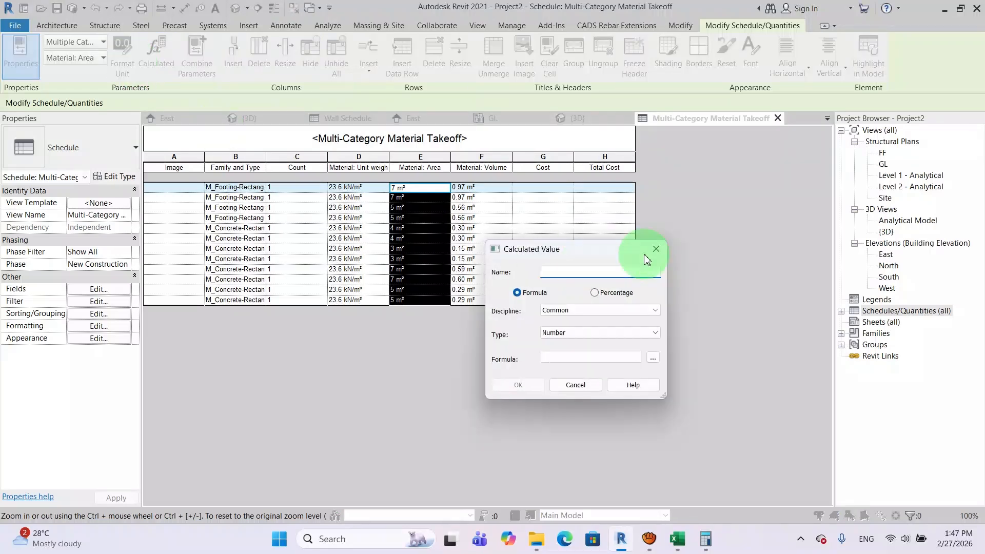
{"action": "left_click", "coordinate": [123, 56]}
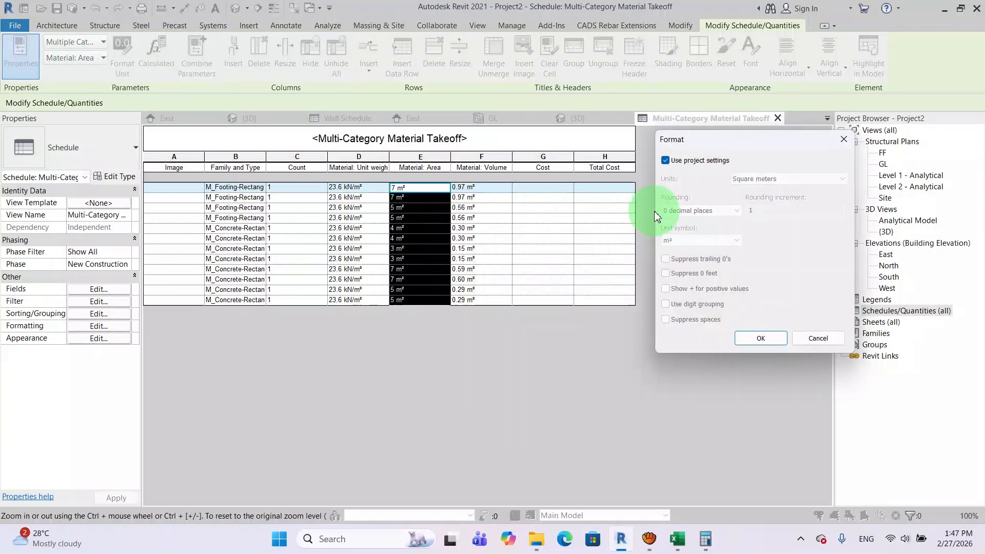
{"action": "left_click", "coordinate": [666, 160]}
{"action": "left_click", "coordinate": [729, 210]}
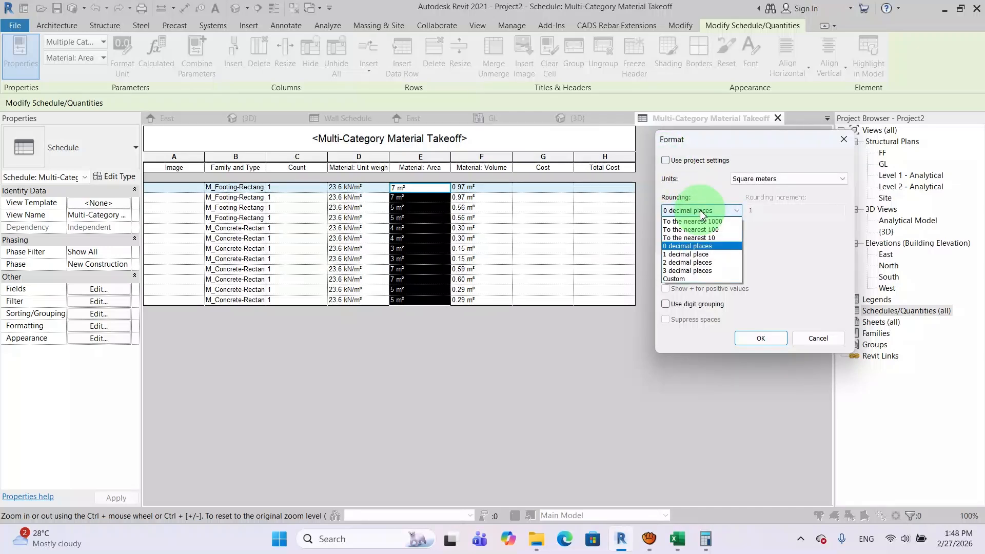
{"action": "left_click", "coordinate": [699, 263]}
{"action": "left_click", "coordinate": [761, 338]}
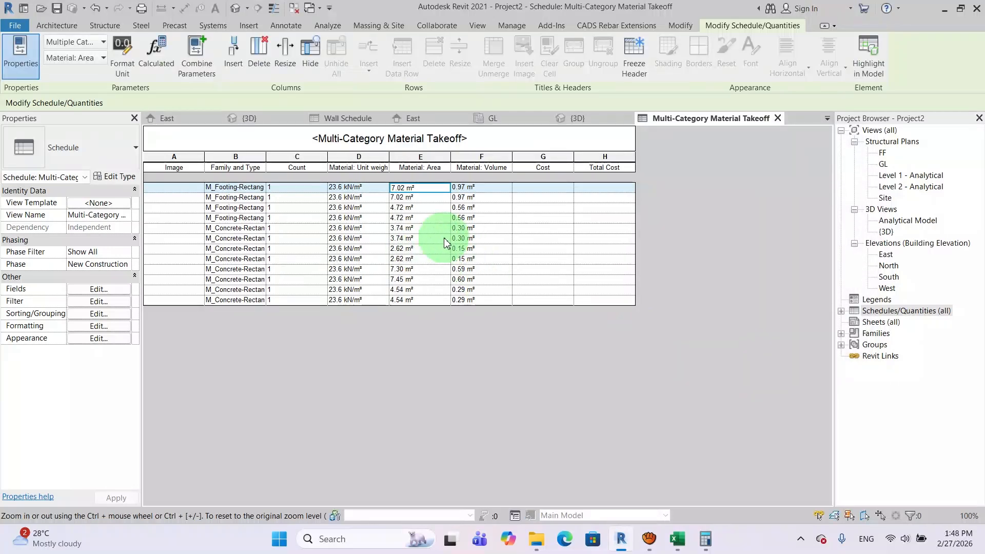
{"action": "left_click", "coordinate": [472, 193]}
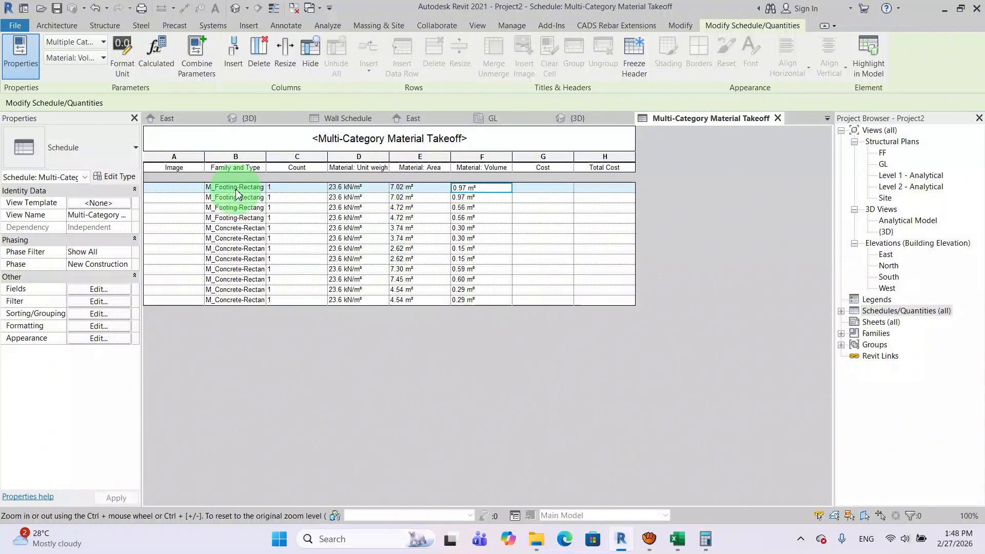
{"action": "left_click_drag", "start_coordinate": [295, 199], "coordinate": [631, 298]}
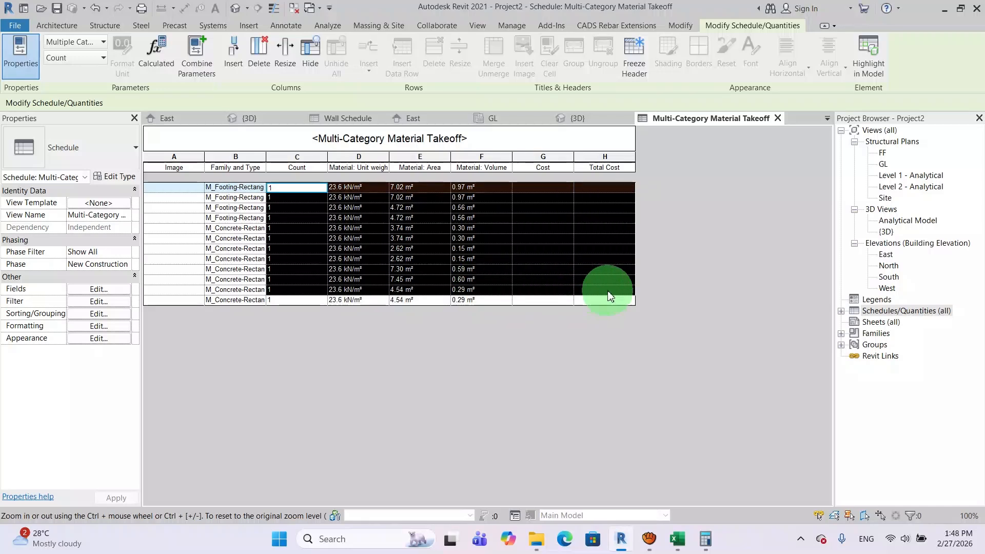
- Center-align the Count, Material: Unit weight and Material: Area columns
{"action": "left_click", "coordinate": [98, 289]}
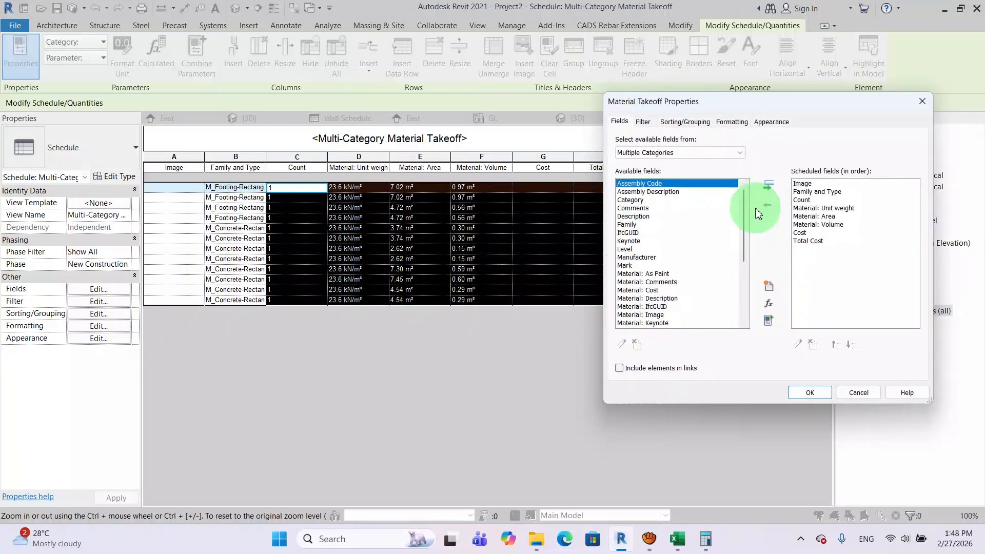
{"action": "left_click", "coordinate": [688, 122]}
{"action": "left_click", "coordinate": [729, 123]}
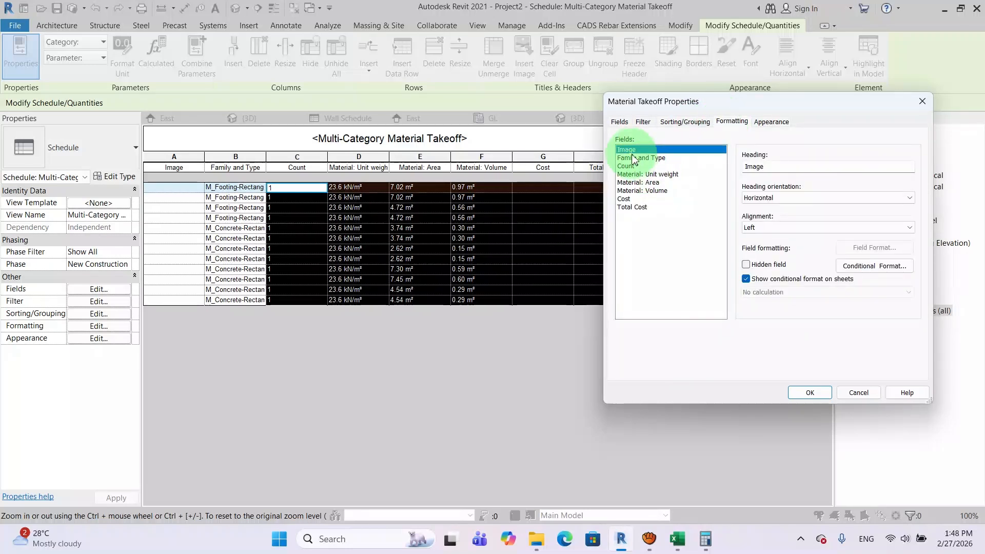
{"action": "left_click", "coordinate": [645, 165]}
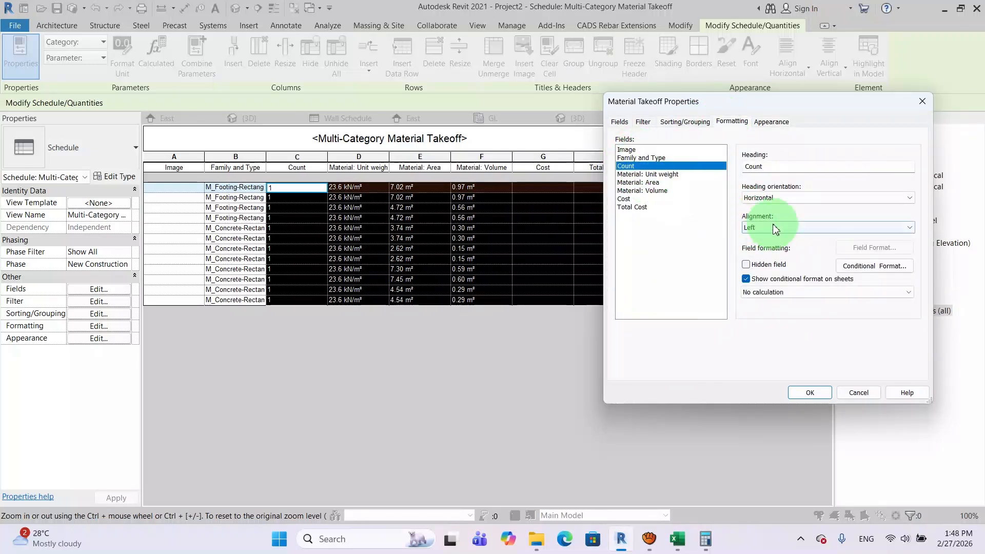
{"action": "left_click", "coordinate": [803, 227]}
{"action": "left_click", "coordinate": [778, 247]}
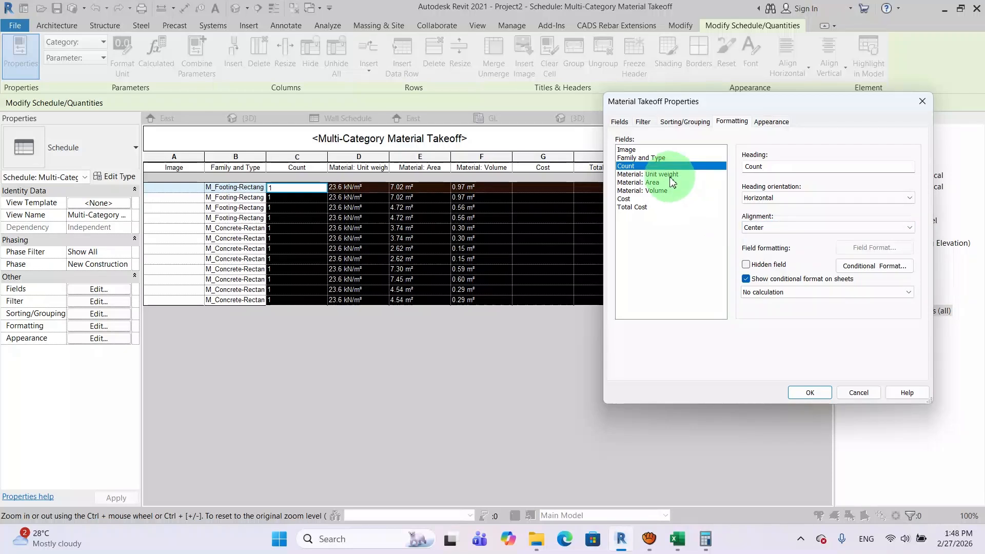
{"action": "left_click", "coordinate": [648, 174]}
{"action": "left_click", "coordinate": [773, 229]}
{"action": "left_click", "coordinate": [770, 247]}
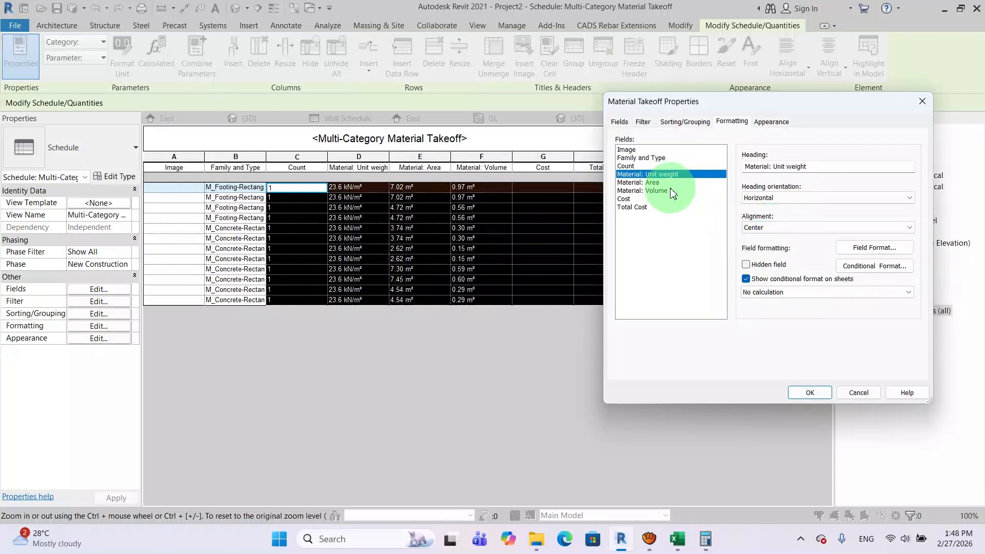
{"action": "left_click", "coordinate": [638, 182]}
{"action": "left_click", "coordinate": [773, 230]}
{"action": "left_click", "coordinate": [769, 247]}
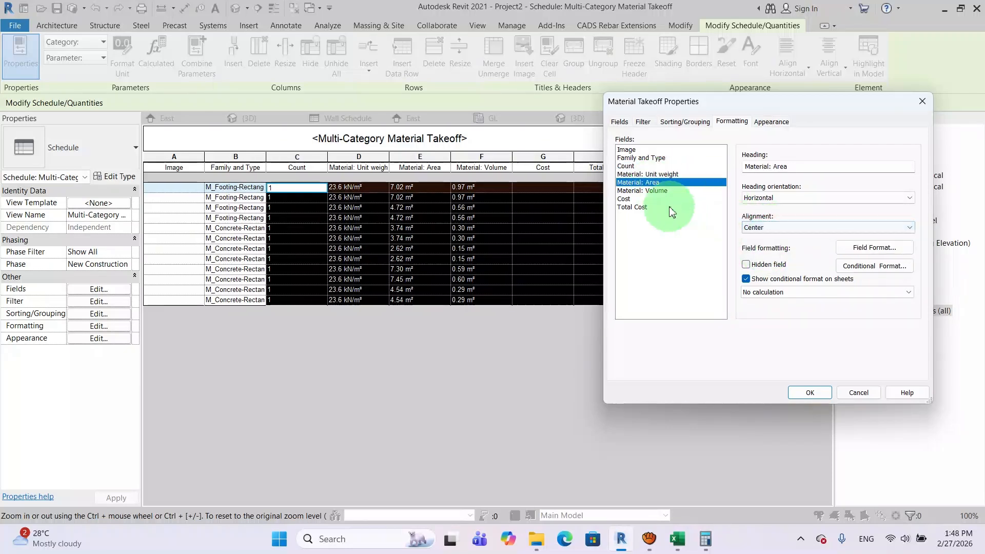
- Center-align the Material: Volume, Cost and Total Cost columns
{"action": "left_click", "coordinate": [642, 190]}
{"action": "left_click", "coordinate": [760, 235]}
{"action": "left_click", "coordinate": [770, 247]}
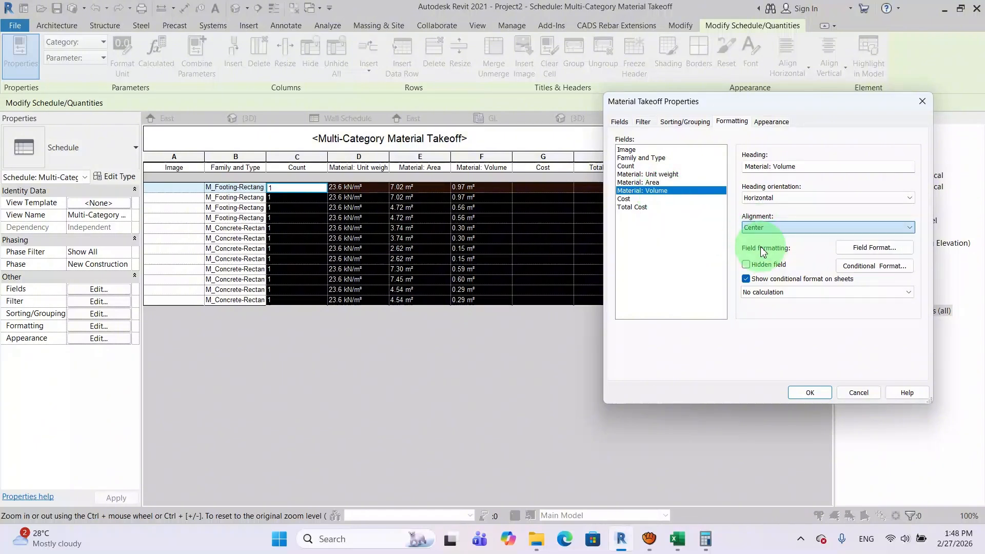
{"action": "left_click", "coordinate": [634, 200]}
{"action": "left_click", "coordinate": [770, 227]}
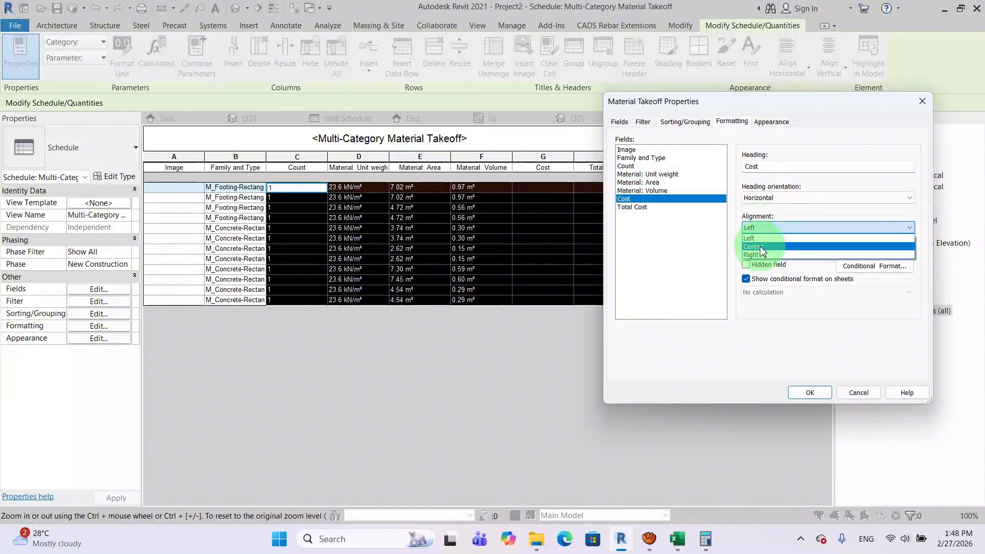
{"action": "left_click", "coordinate": [770, 246]}
{"action": "left_click", "coordinate": [641, 208]}
{"action": "left_click", "coordinate": [811, 227]}
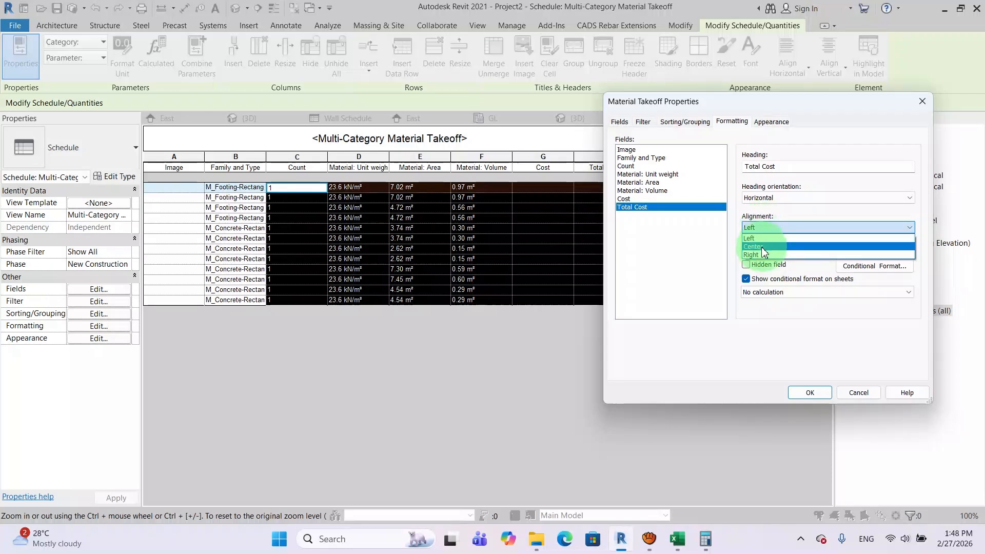
{"action": "left_click", "coordinate": [760, 248]}
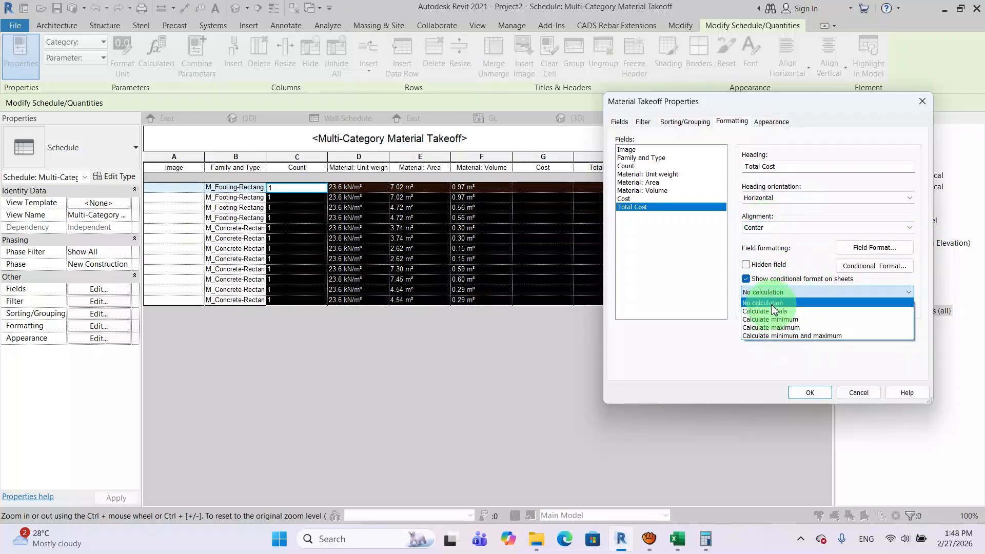
- Make Total Cost calculate totals with no unit symbol, and apply the formatting
{"action": "left_click", "coordinate": [769, 311]}
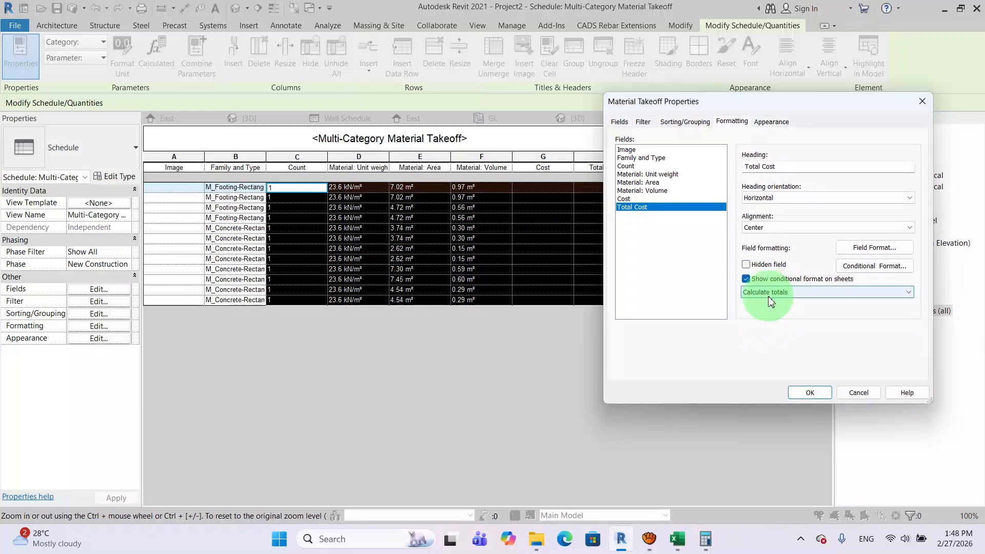
{"action": "left_click", "coordinate": [885, 255]}
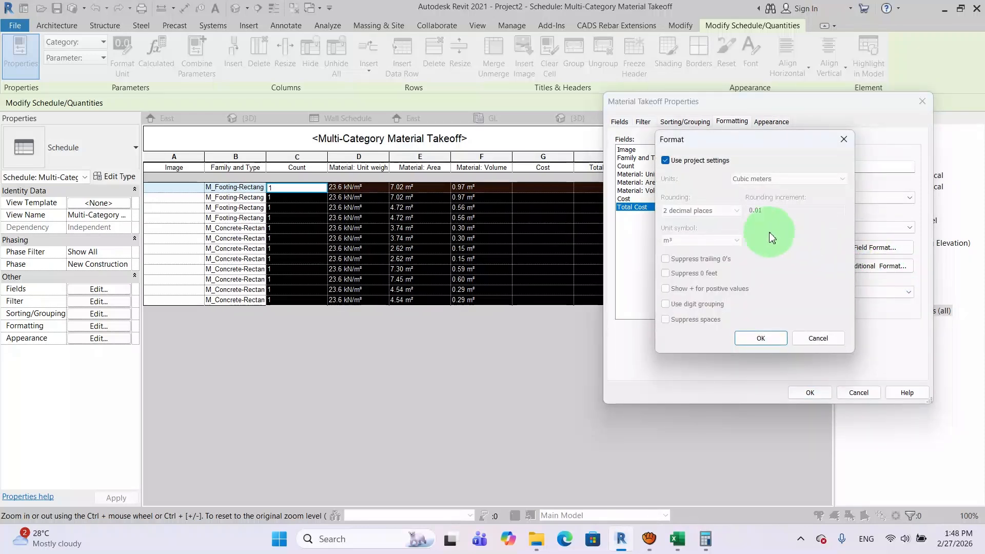
{"action": "left_click", "coordinate": [667, 164]}
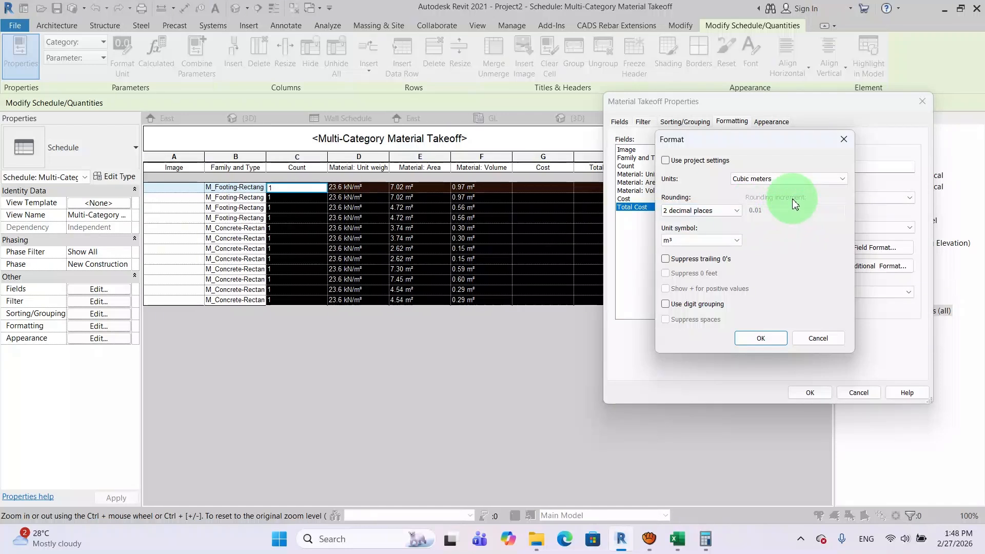
{"action": "left_click", "coordinate": [736, 240]}
{"action": "left_click", "coordinate": [677, 249]}
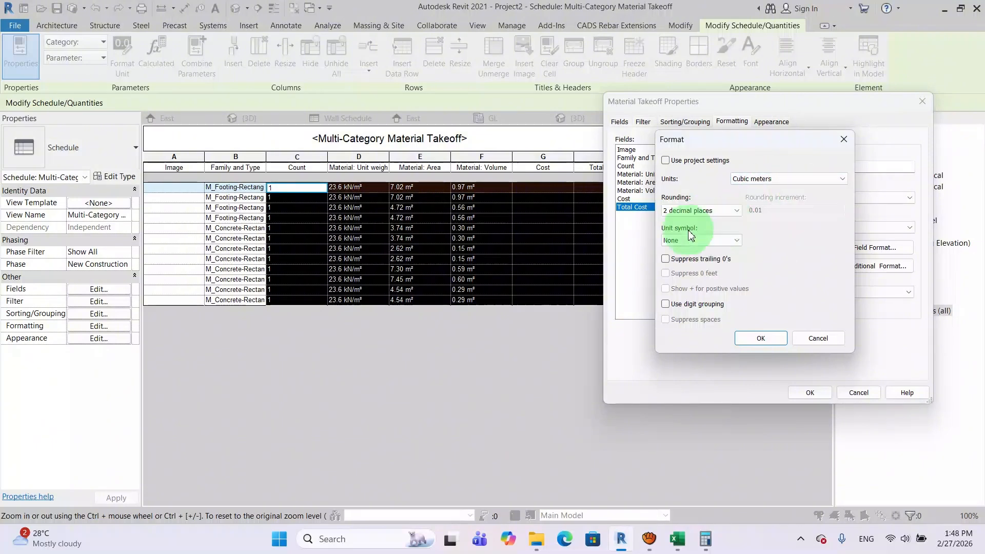
{"action": "left_click", "coordinate": [761, 339]}
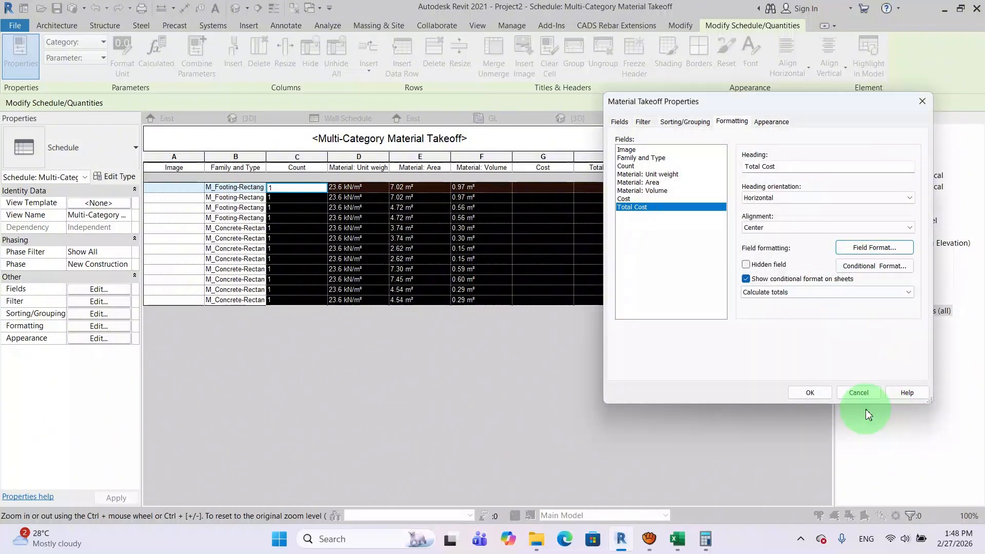
{"action": "left_click", "coordinate": [810, 393]}
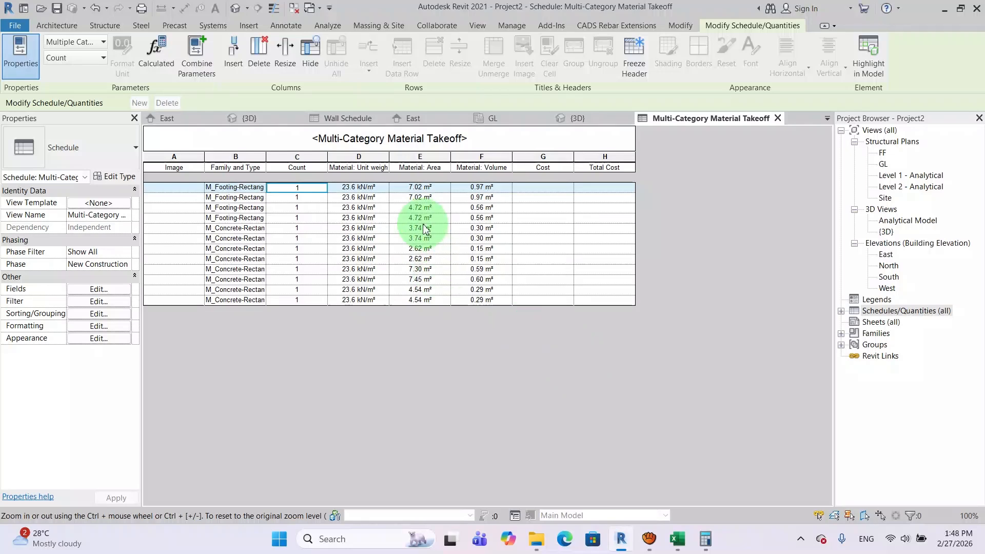
{"action": "left_click", "coordinate": [550, 169]}
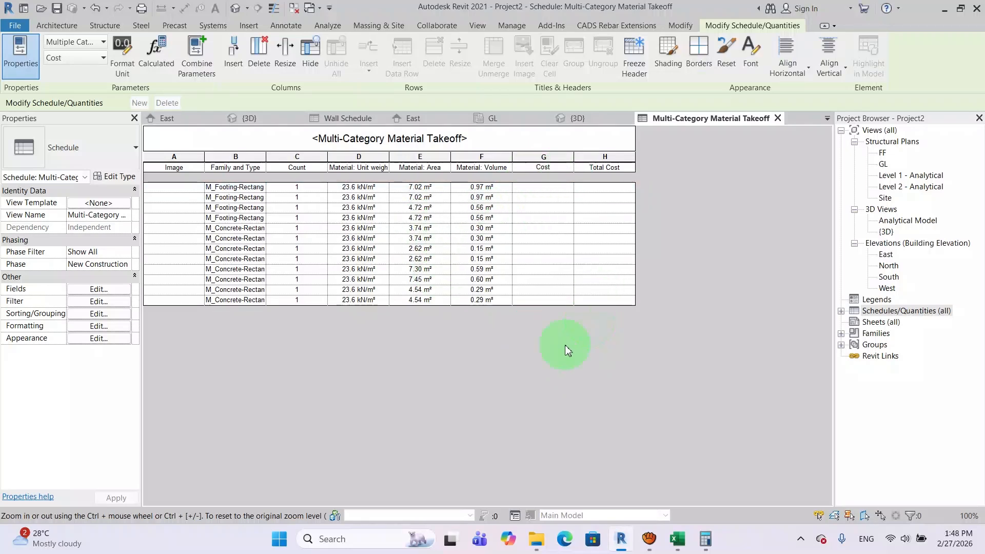
- In the BOQ RENT HOUT workbook, open the ការងារគ្រឿងផ្គុំ sheet and review the B12 item
{"action": "left_click", "coordinate": [677, 539]}
{"action": "scroll", "coordinate": [283, 358], "scroll_direction": "down", "scroll_amount": 3}
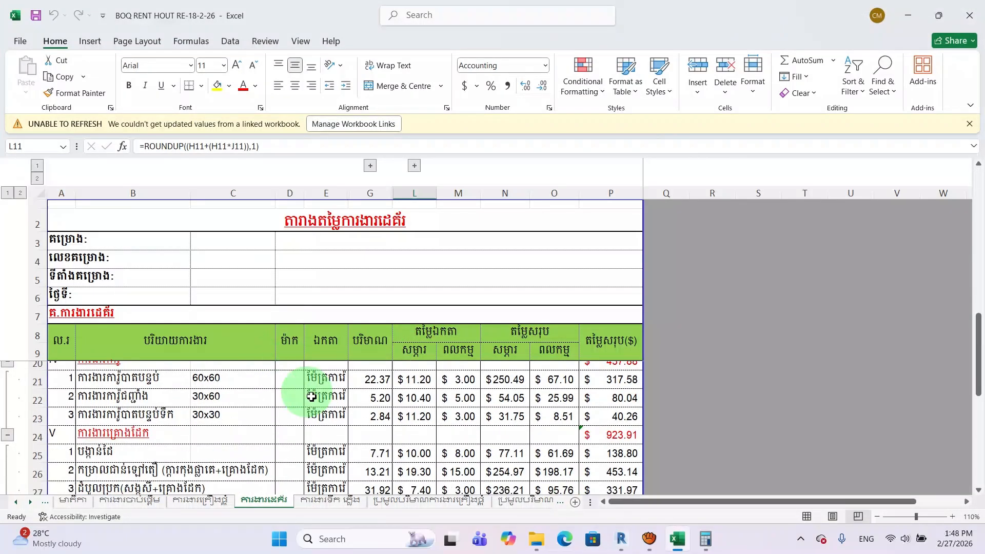
{"action": "left_click", "coordinate": [217, 509]}
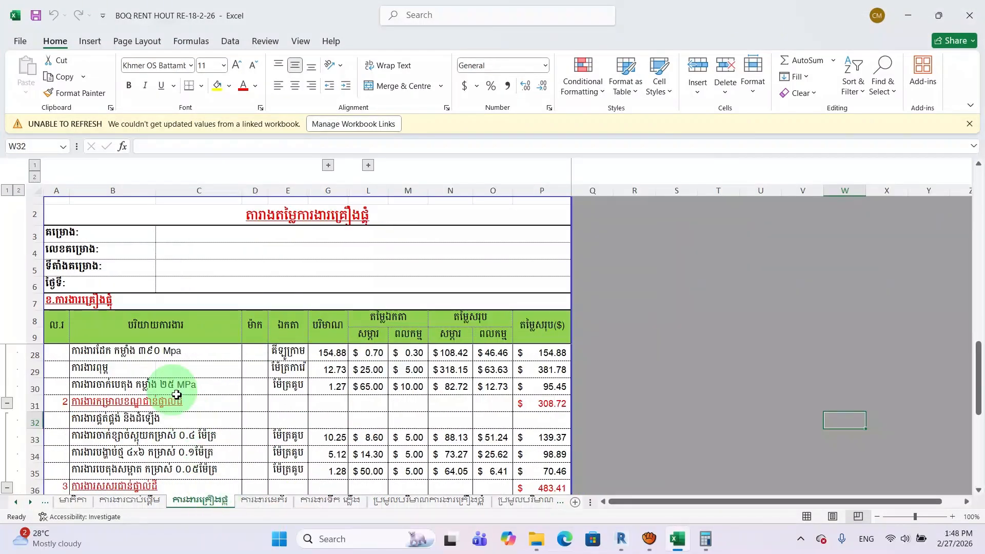
{"action": "scroll", "coordinate": [204, 374], "scroll_direction": "down", "scroll_amount": 3}
{"action": "scroll", "coordinate": [205, 374], "scroll_direction": "down", "scroll_amount": 2}
{"action": "scroll", "coordinate": [207, 375], "scroll_direction": "up", "scroll_amount": 8}
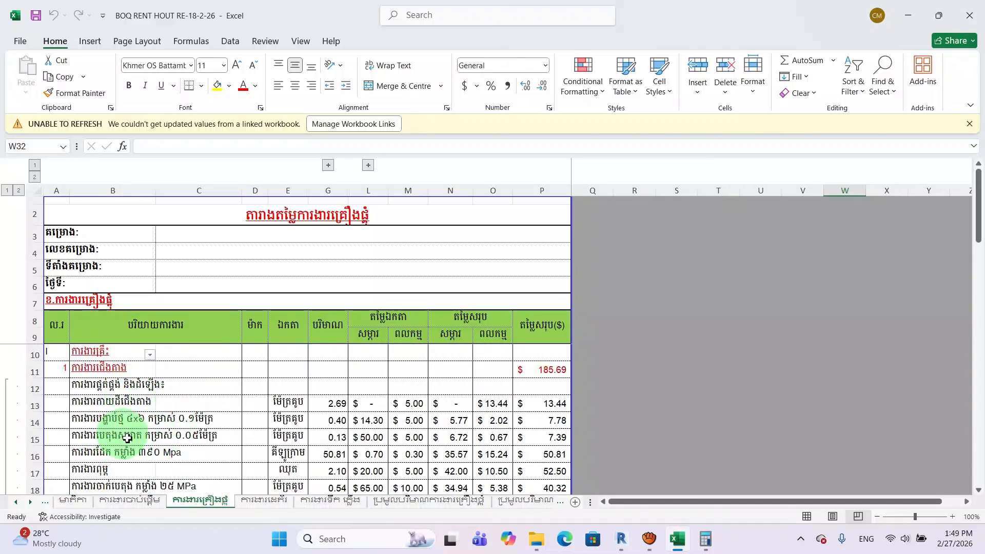
{"action": "scroll", "coordinate": [127, 436], "scroll_direction": "down", "scroll_amount": 1}
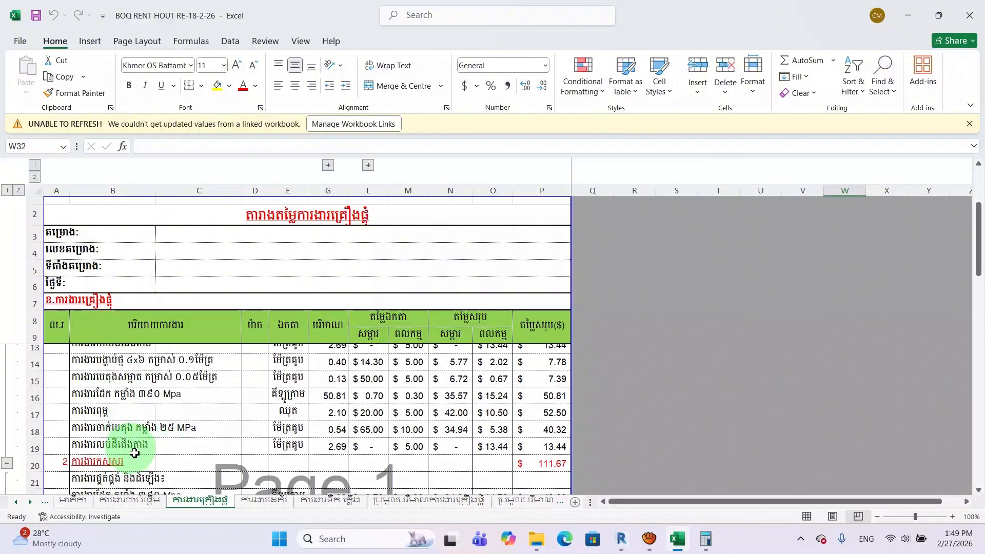
{"action": "scroll", "coordinate": [134, 454], "scroll_direction": "up", "scroll_amount": 1}
{"action": "left_click", "coordinate": [122, 391]}
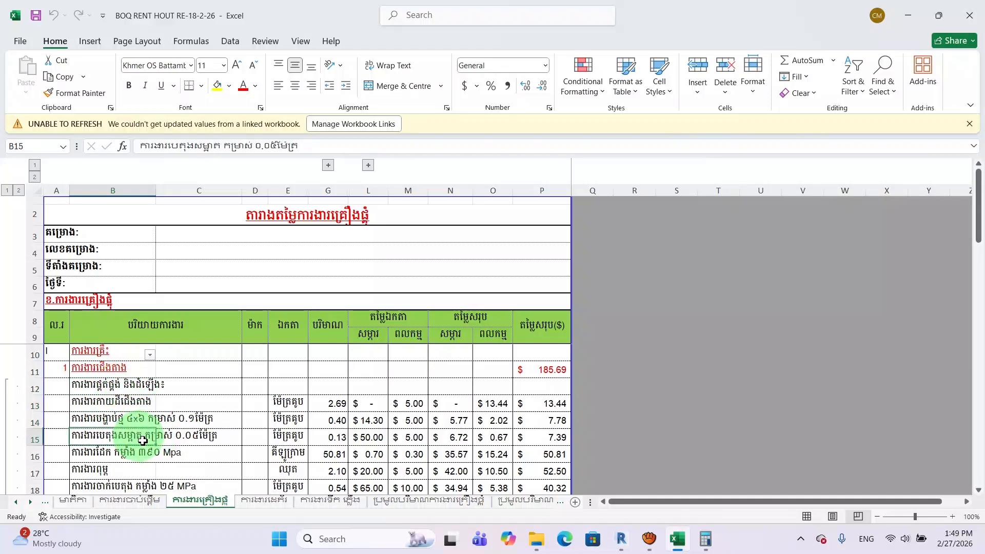
{"action": "scroll", "coordinate": [170, 429], "scroll_direction": "down", "scroll_amount": 1}
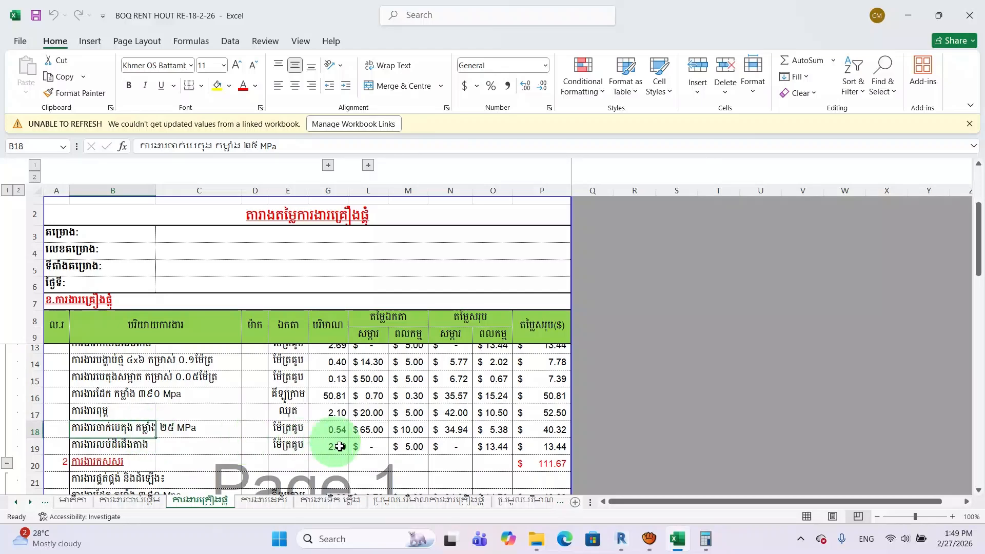
{"action": "scroll", "coordinate": [344, 447], "scroll_direction": "up", "scroll_amount": 1}
- Inspect the row 18 concrete item and its ROUNDUP formula giving the 65.00 unit price
{"action": "left_click", "coordinate": [372, 487]}
{"action": "scroll", "coordinate": [384, 464], "scroll_direction": "down", "scroll_amount": 1}
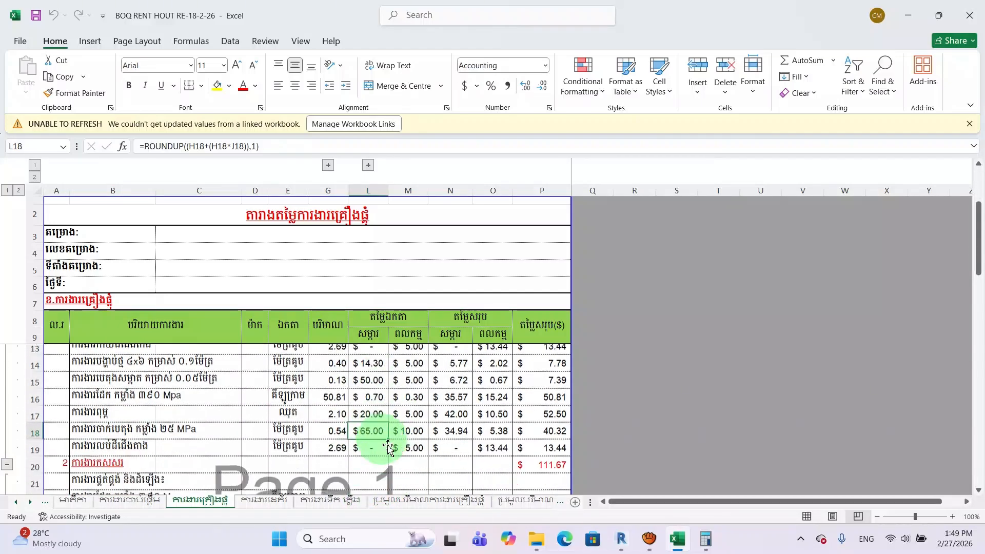
{"action": "left_click", "coordinate": [149, 435]}
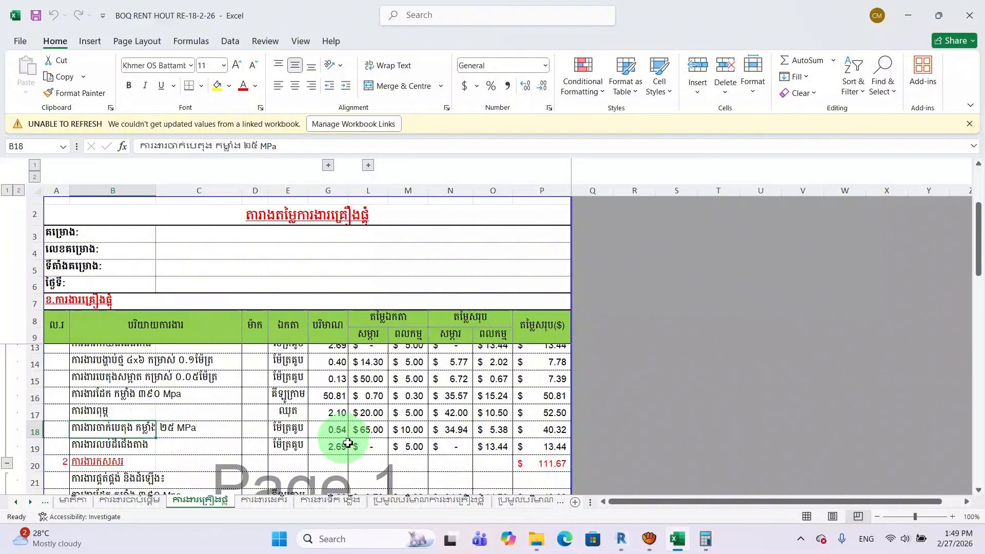
{"action": "left_click", "coordinate": [369, 436]}
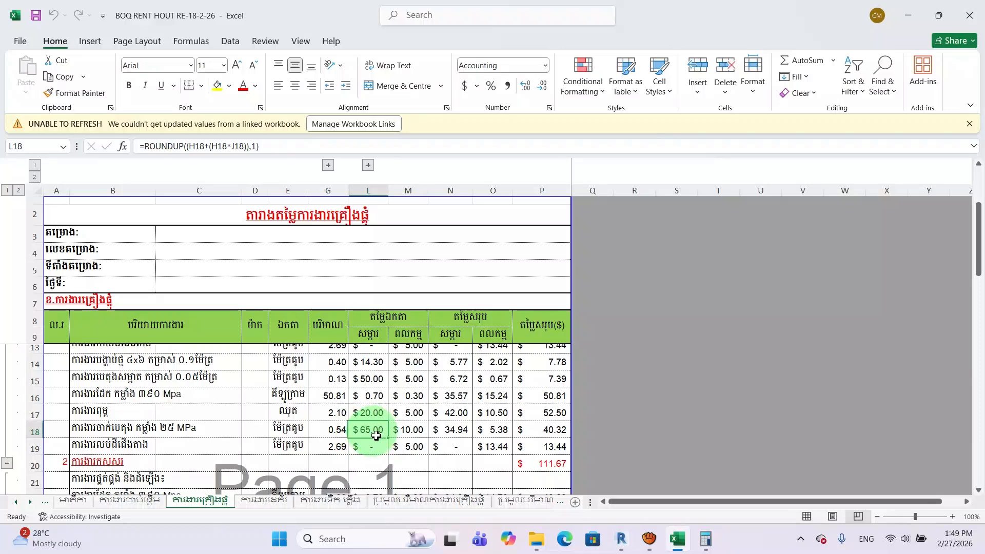
{"action": "scroll", "coordinate": [378, 435], "scroll_direction": "down", "scroll_amount": 2}
{"action": "scroll", "coordinate": [380, 436], "scroll_direction": "up", "scroll_amount": 2}
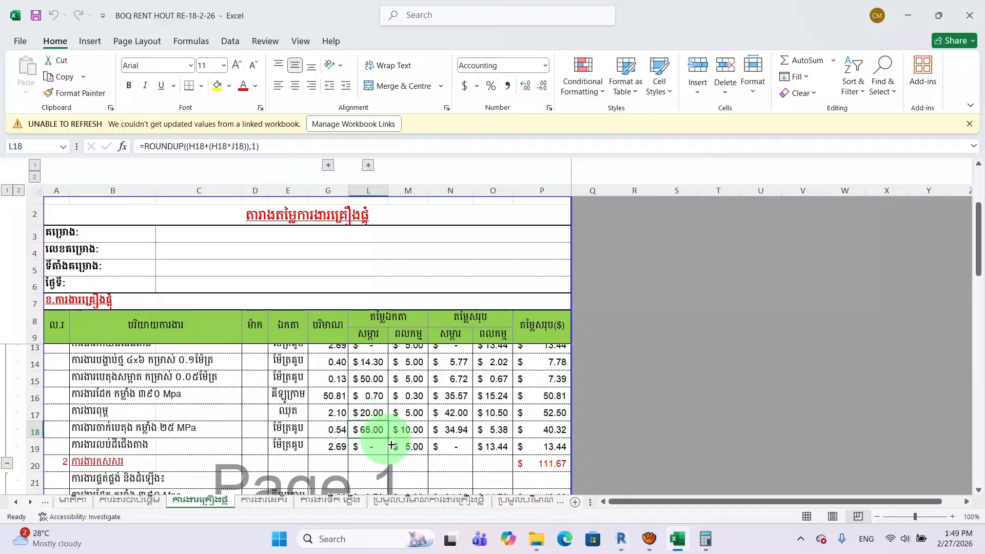
{"action": "scroll", "coordinate": [380, 439], "scroll_direction": "up", "scroll_amount": 1}
{"action": "scroll", "coordinate": [384, 440], "scroll_direction": "down", "scroll_amount": 1}
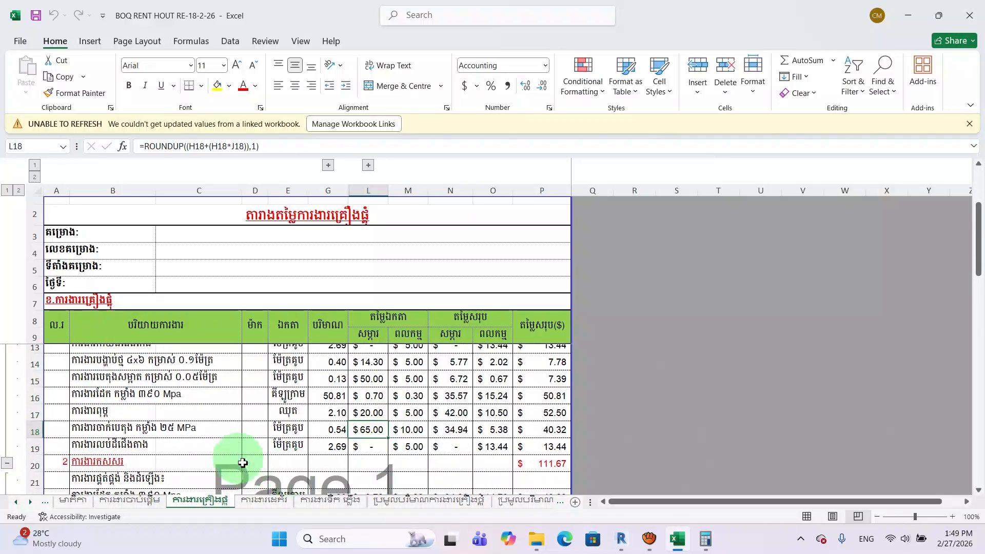
{"action": "left_click", "coordinate": [193, 433]}
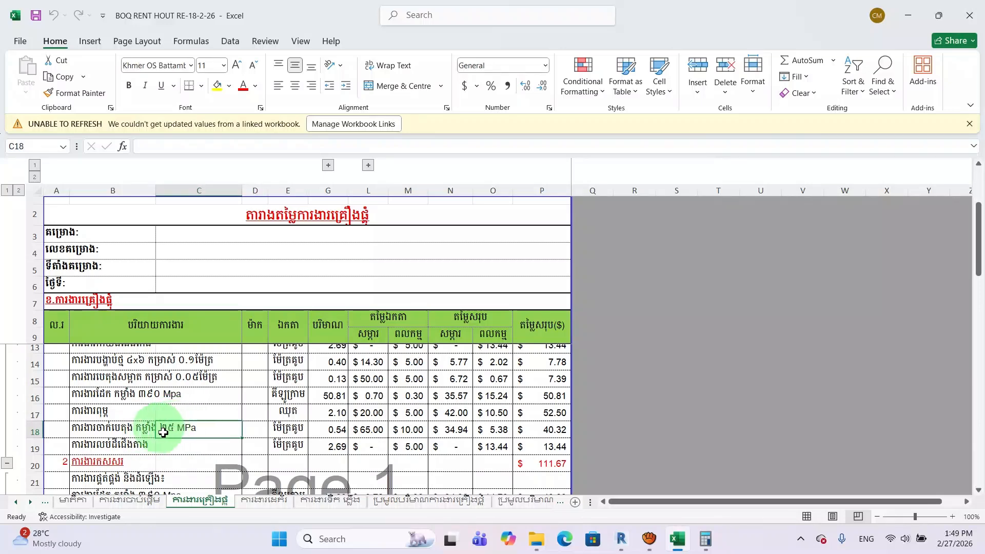
{"action": "scroll", "coordinate": [221, 418], "scroll_direction": "down", "scroll_amount": 1}
{"action": "scroll", "coordinate": [222, 419], "scroll_direction": "up", "scroll_amount": 1}
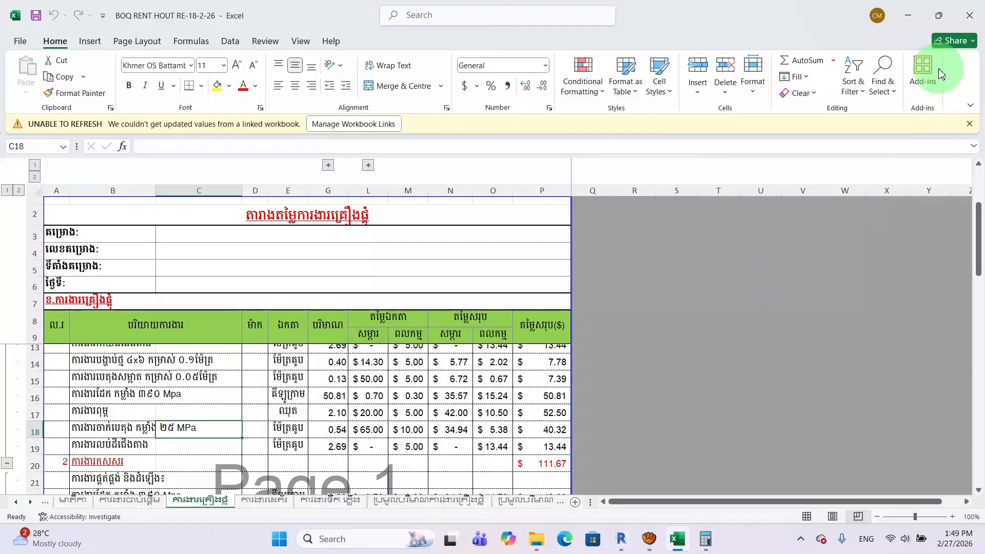
- Minimize the BOQ RENT HOUT workbook and open the Khmer-named Excel file from the BOQ folder
{"action": "left_click", "coordinate": [908, 16]}
{"action": "left_click", "coordinate": [541, 549]}
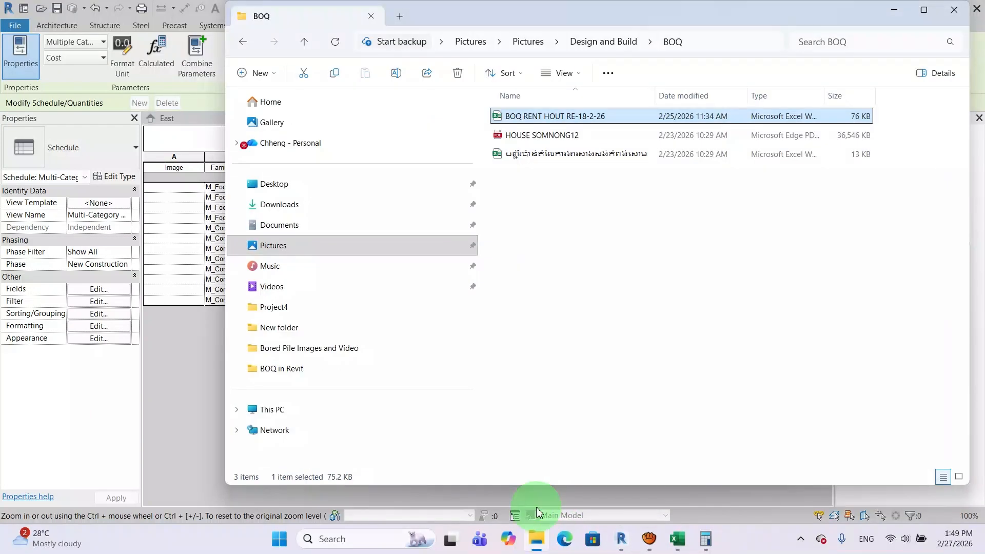
{"action": "left_click", "coordinate": [543, 156]}
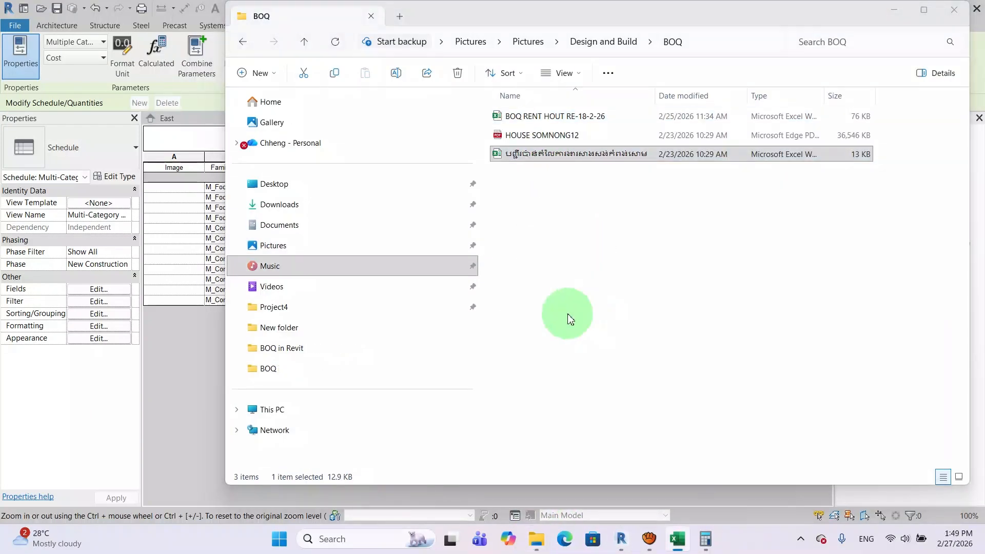
{"action": "left_click", "coordinate": [893, 10]}
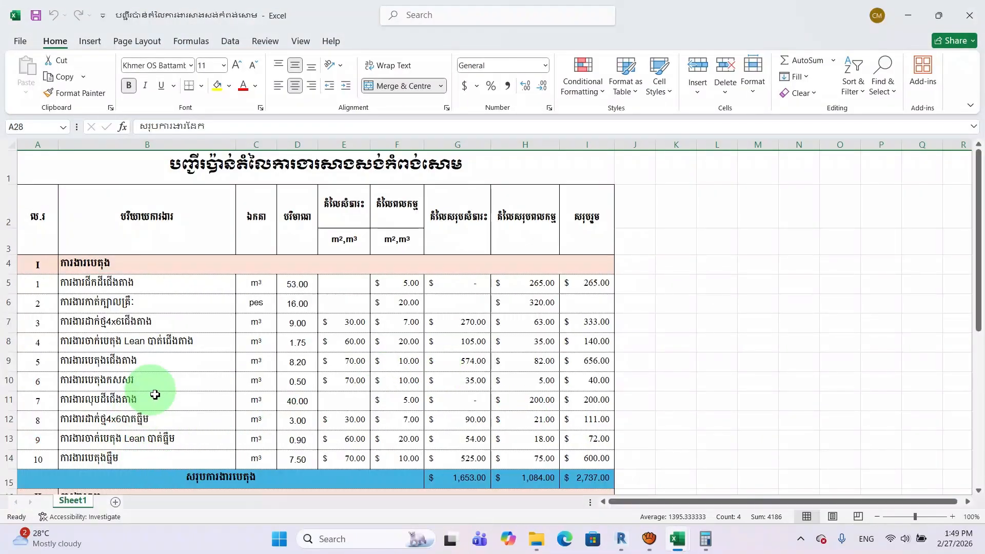
{"action": "scroll", "coordinate": [155, 392], "scroll_direction": "down", "scroll_amount": 1}
- Read the footing concrete item in row 9: quantity 8.20 at 70.00 unit material price
{"action": "scroll", "coordinate": [155, 392], "scroll_direction": "up", "scroll_amount": 1}
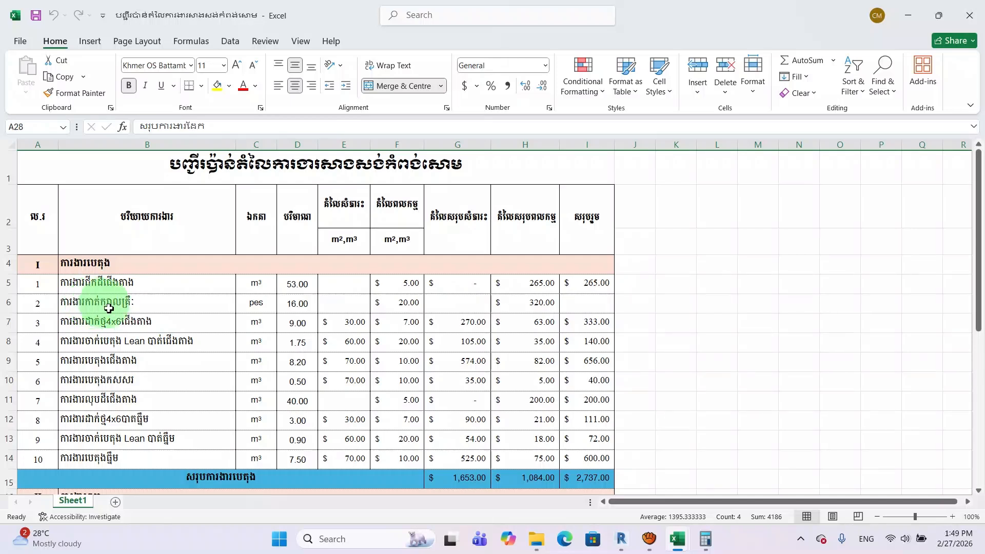
{"action": "left_click", "coordinate": [94, 328]}
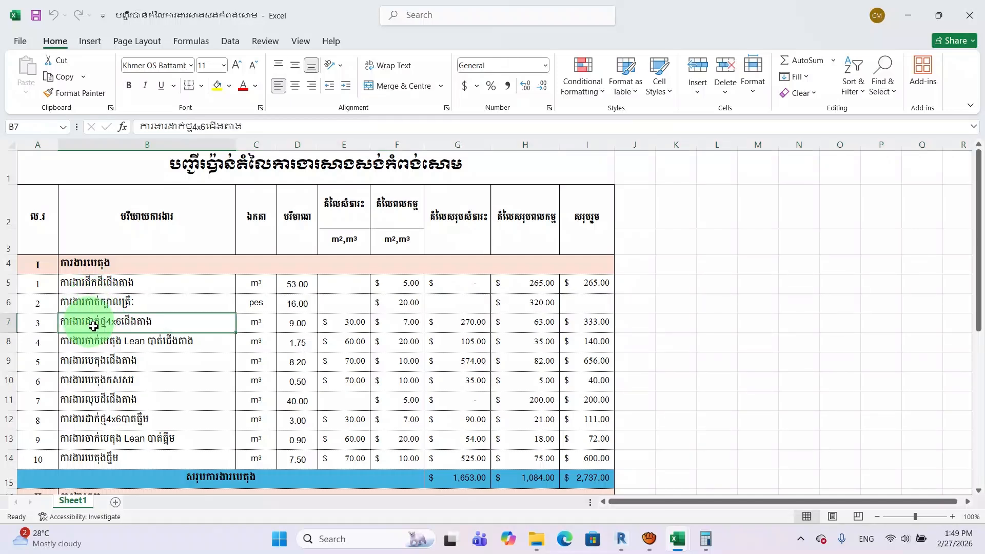
{"action": "left_click", "coordinate": [135, 366]}
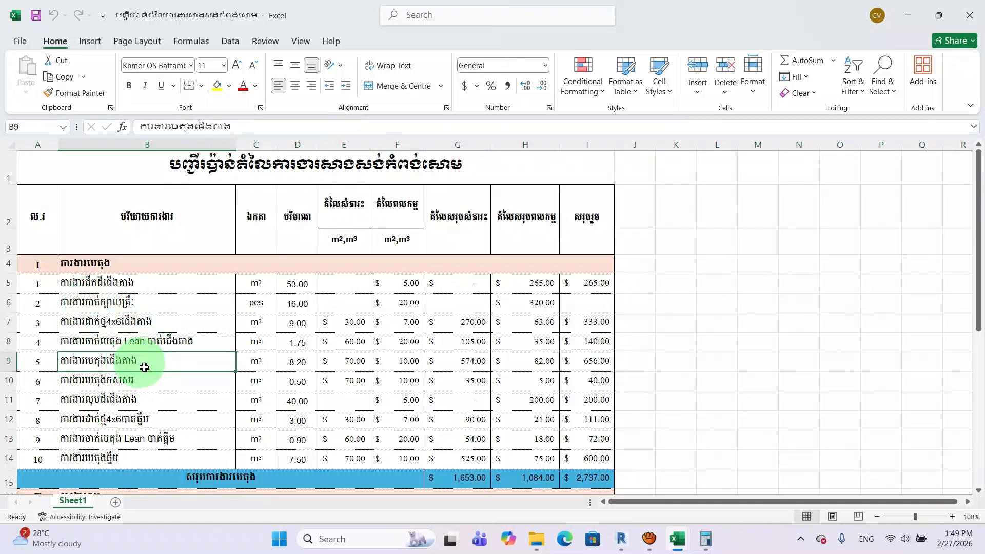
{"action": "left_click", "coordinate": [298, 371]}
{"action": "left_click", "coordinate": [158, 368]}
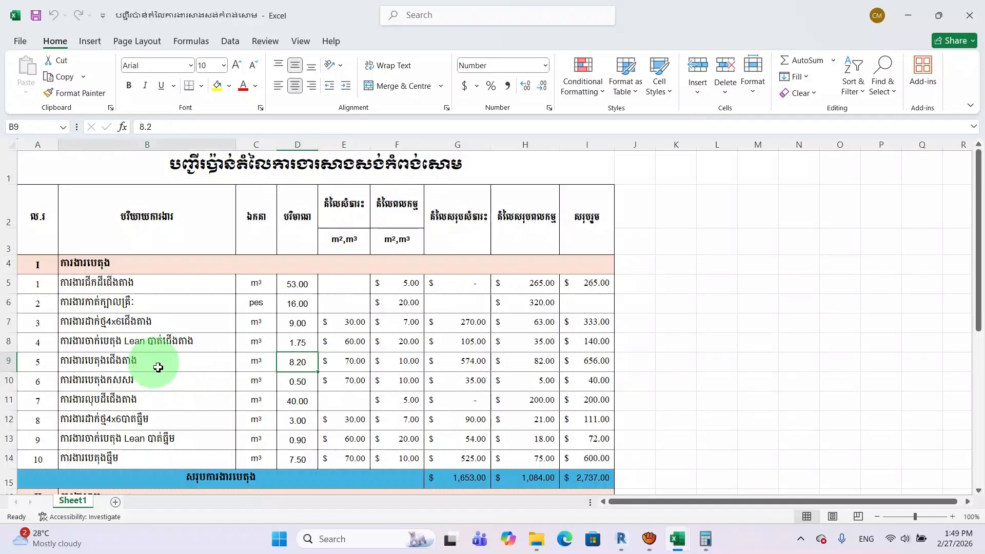
{"action": "left_click", "coordinate": [362, 368]}
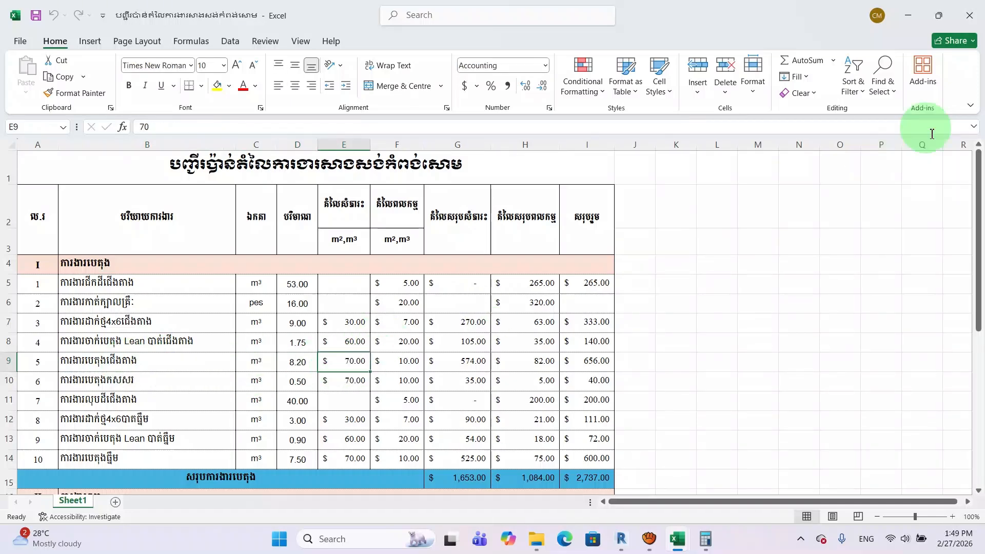
- Minimize both Excel workbooks and File Explorer to return to Revit
{"action": "left_click", "coordinate": [912, 26]}
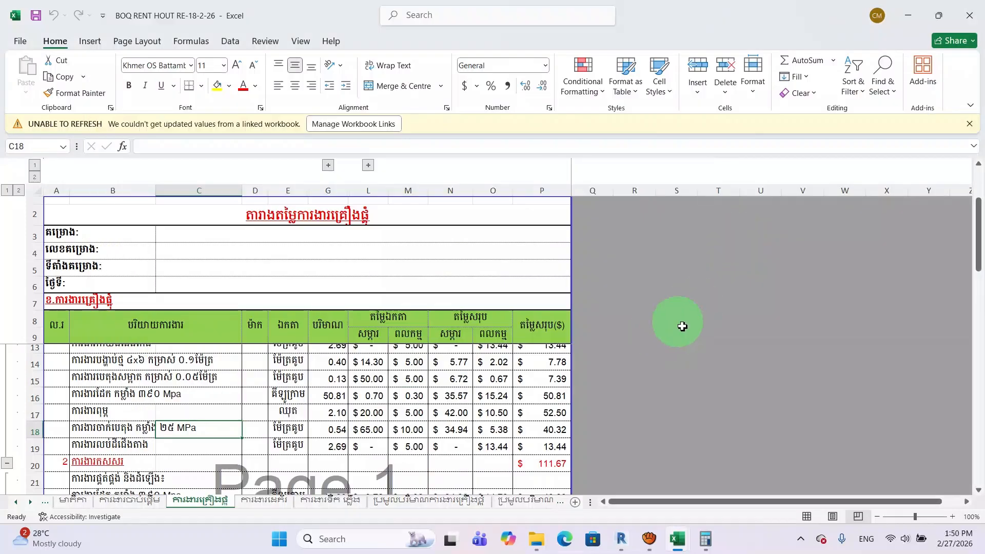
{"action": "left_click", "coordinate": [912, 26]}
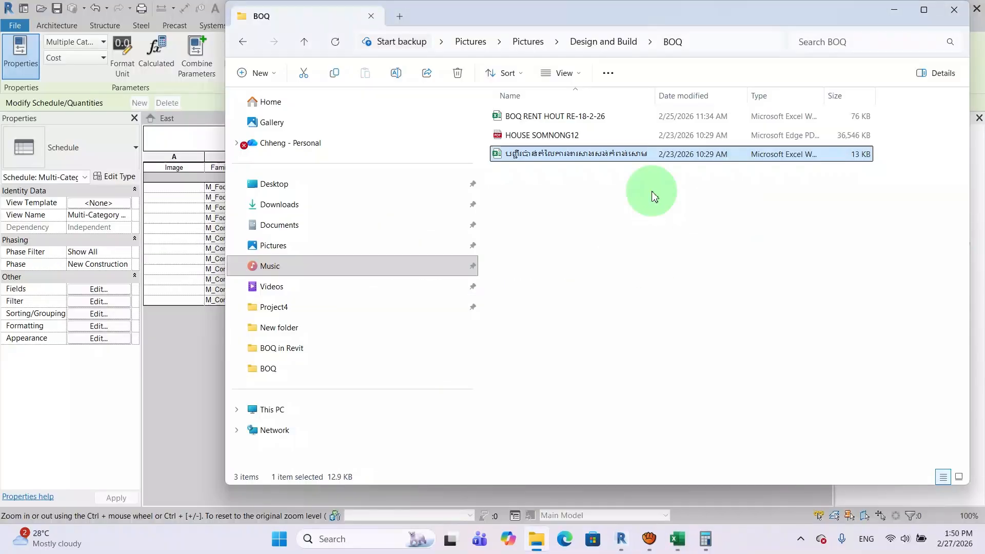
{"action": "left_click", "coordinate": [911, 16]}
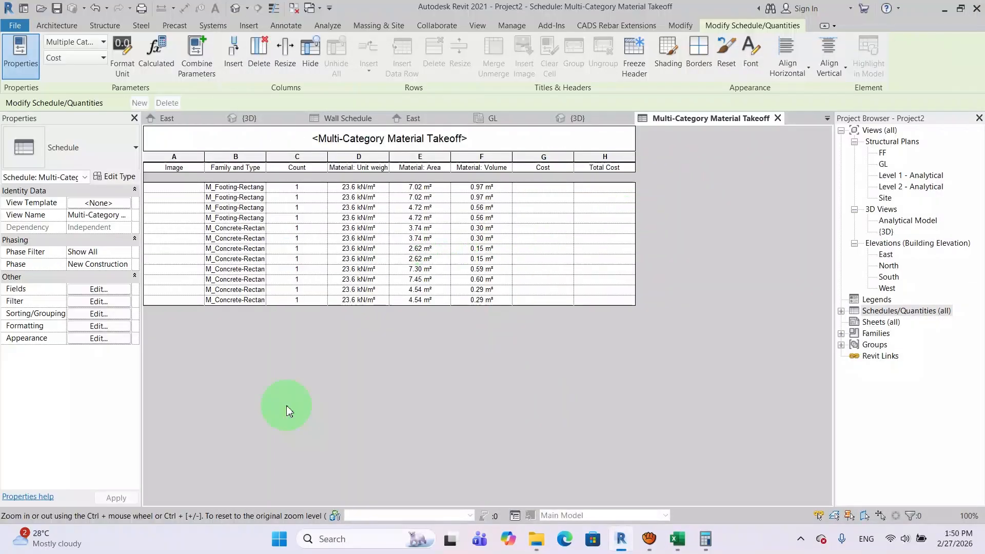
- On the GL structural plan, set footing type PC_01's Cost to 70.00
{"action": "left_click", "coordinate": [493, 119]}
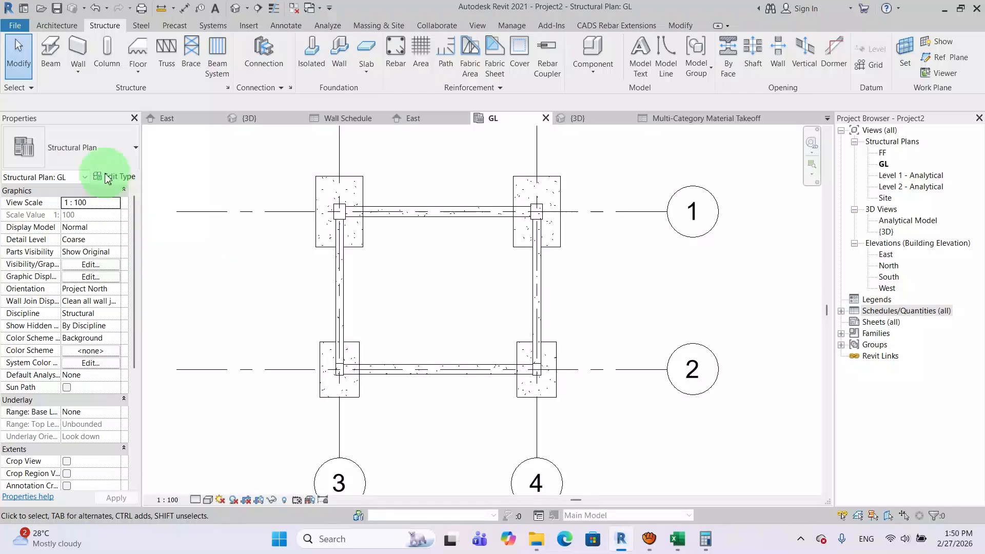
{"action": "left_click", "coordinate": [362, 253]}
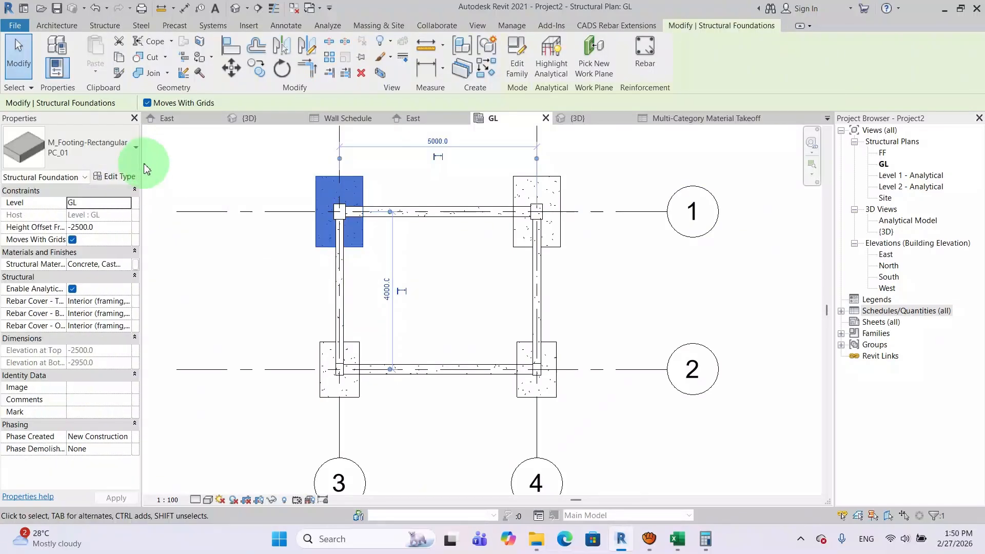
{"action": "left_click", "coordinate": [121, 176]}
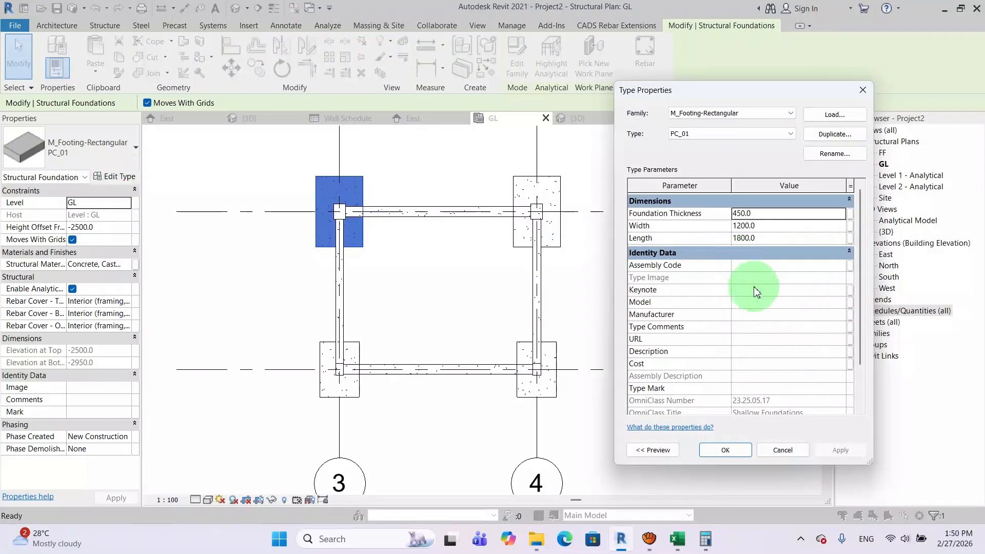
{"action": "scroll", "coordinate": [779, 334], "scroll_direction": "down", "scroll_amount": 2}
{"action": "scroll", "coordinate": [784, 331], "scroll_direction": "up", "scroll_amount": 1}
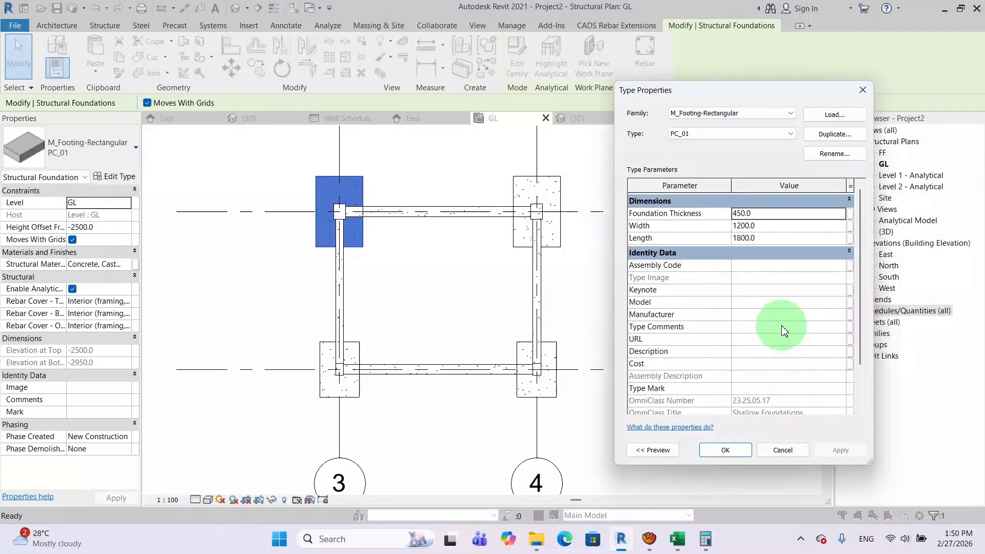
{"action": "scroll", "coordinate": [784, 331], "scroll_direction": "down", "scroll_amount": 1}
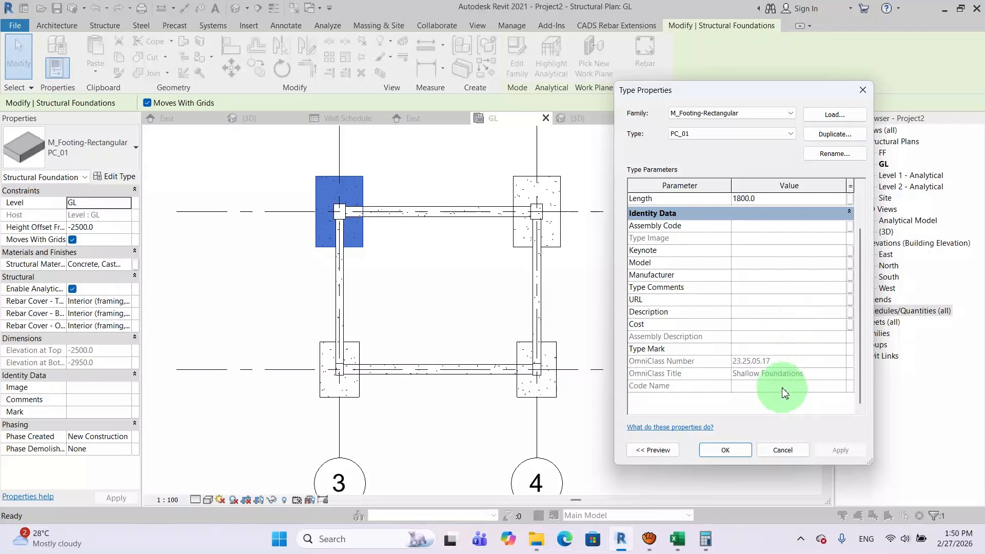
{"action": "left_click", "coordinate": [759, 326]}
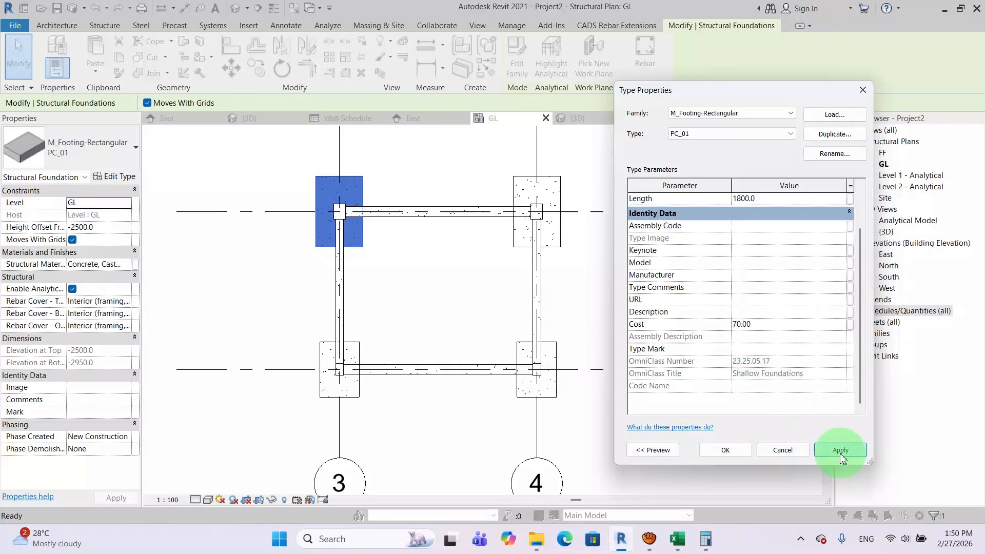
{"action": "left_click", "coordinate": [841, 452]}
{"action": "left_click", "coordinate": [726, 451]}
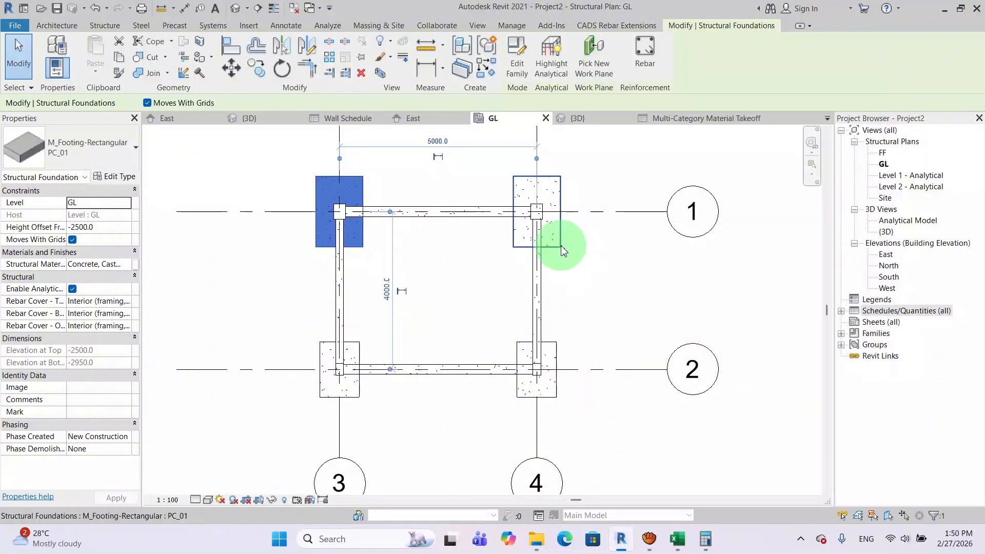
- Set footing type PC_02's Cost to 70.00 as well
{"action": "left_click", "coordinate": [565, 361]}
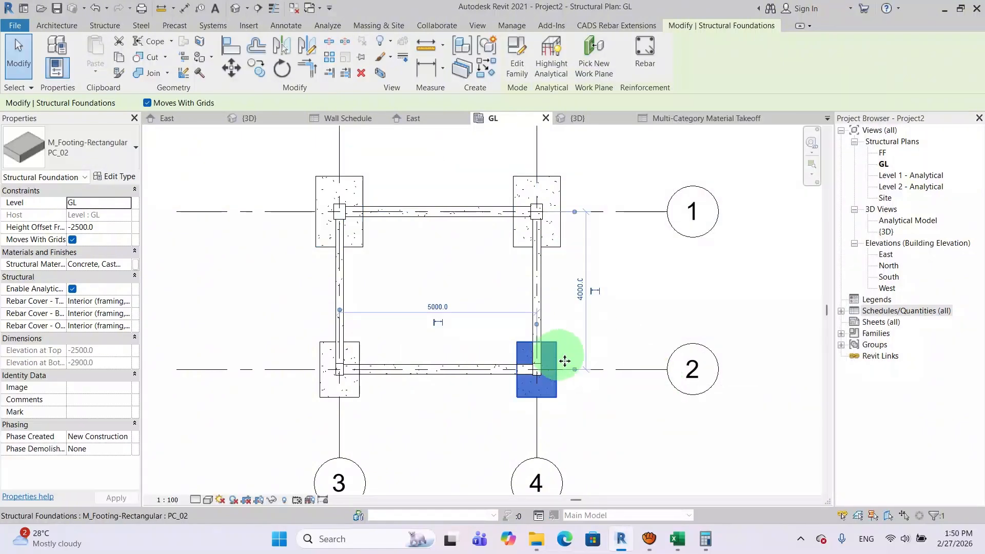
{"action": "left_click", "coordinate": [116, 176]}
{"action": "scroll", "coordinate": [726, 335], "scroll_direction": "down", "scroll_amount": 3}
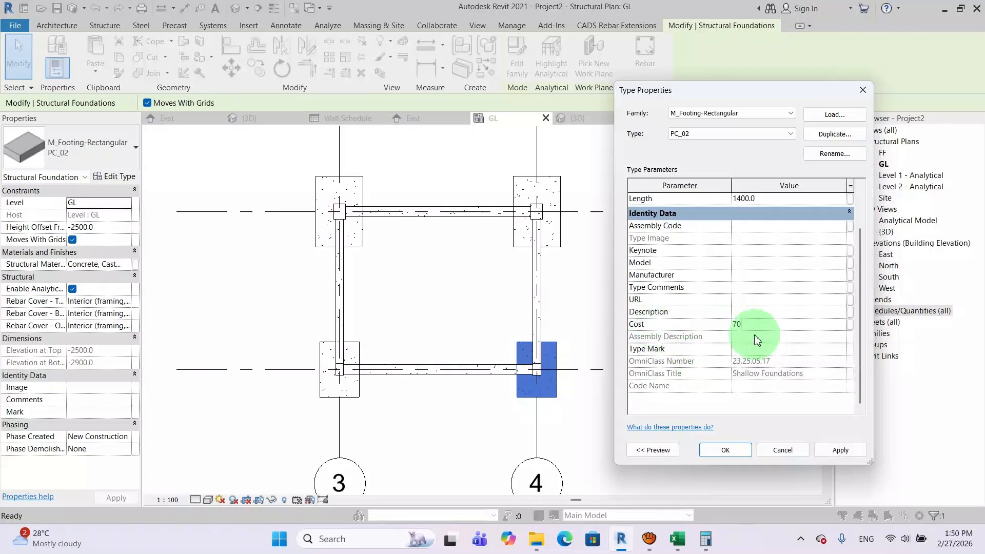
{"action": "left_click", "coordinate": [840, 450]}
{"action": "left_click", "coordinate": [726, 451]}
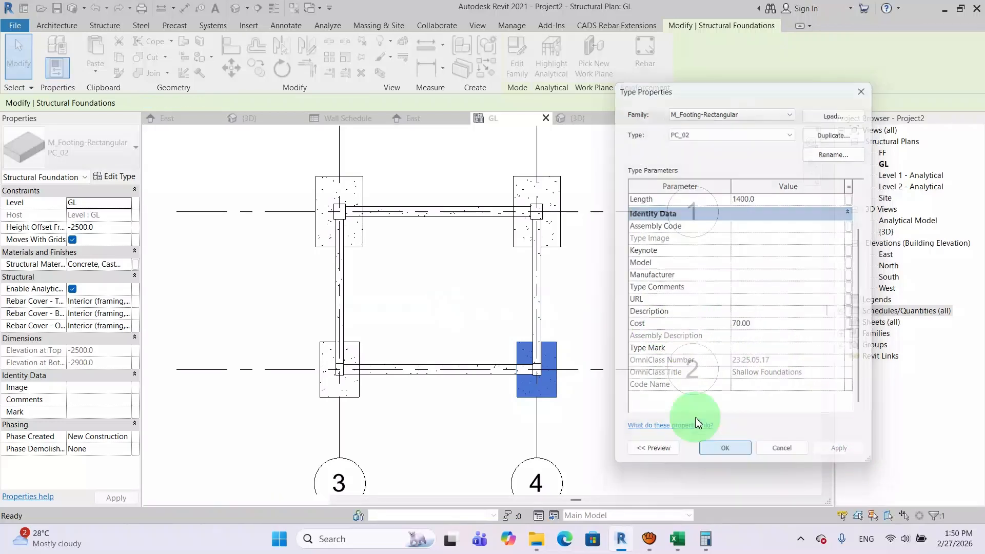
{"action": "left_click", "coordinate": [638, 286]}
{"action": "left_click", "coordinate": [545, 292]}
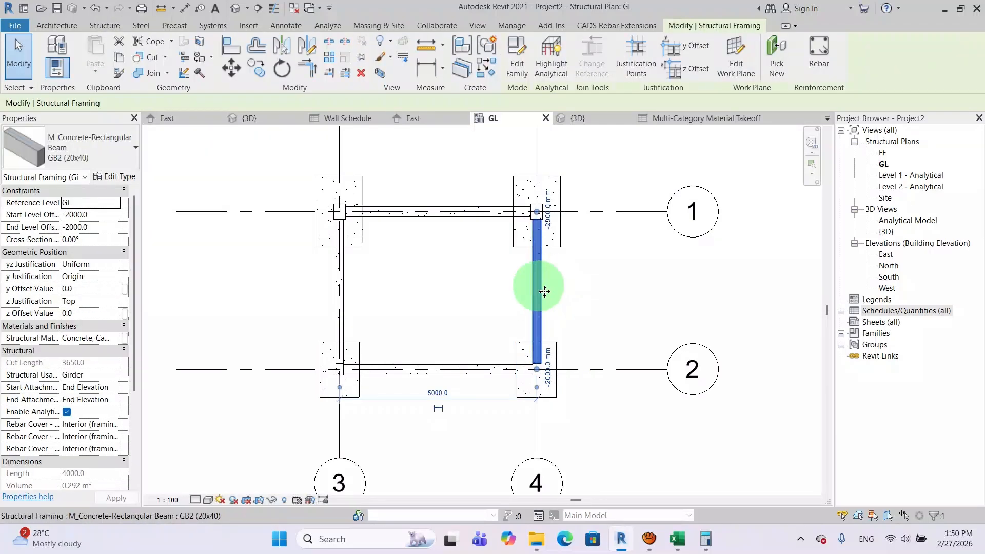
- Confirm the GB2 (20x40) beam type's Cost of 70.00
{"action": "left_click", "coordinate": [117, 176]}
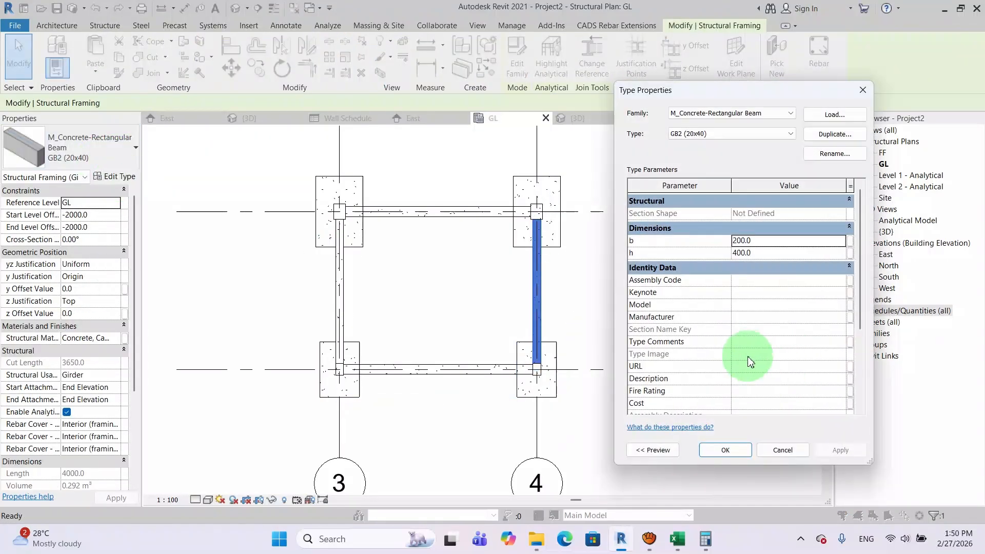
{"action": "scroll", "coordinate": [749, 361], "scroll_direction": "down", "scroll_amount": 1}
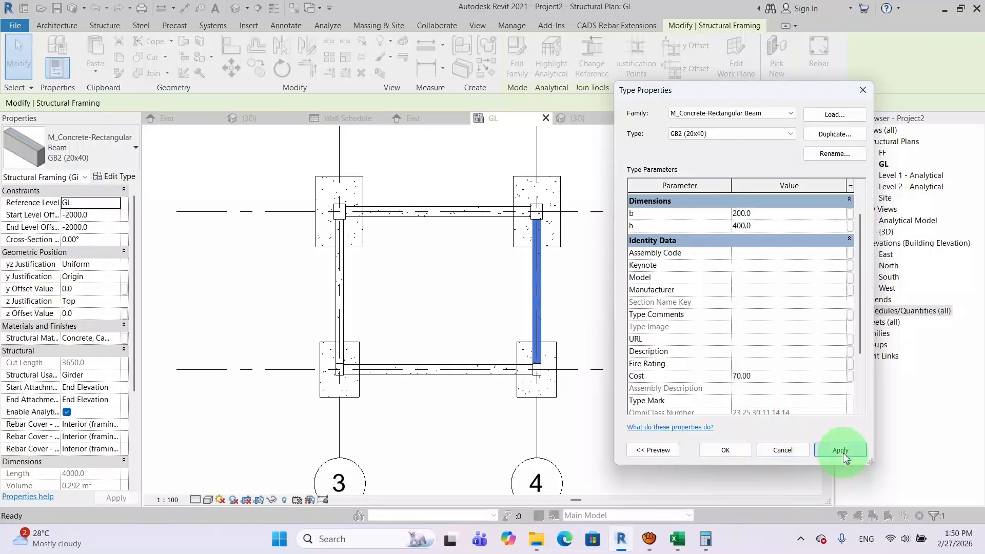
{"action": "left_click", "coordinate": [726, 451]}
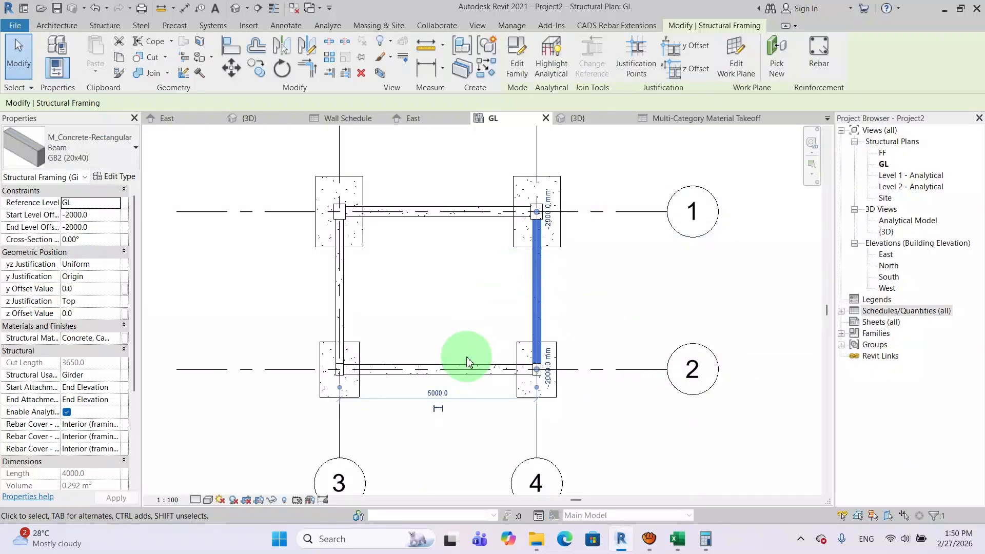
- Set the GB1 (25x50) beam type's Cost to 70.00 and deselect the beam
{"action": "left_click", "coordinate": [461, 367]}
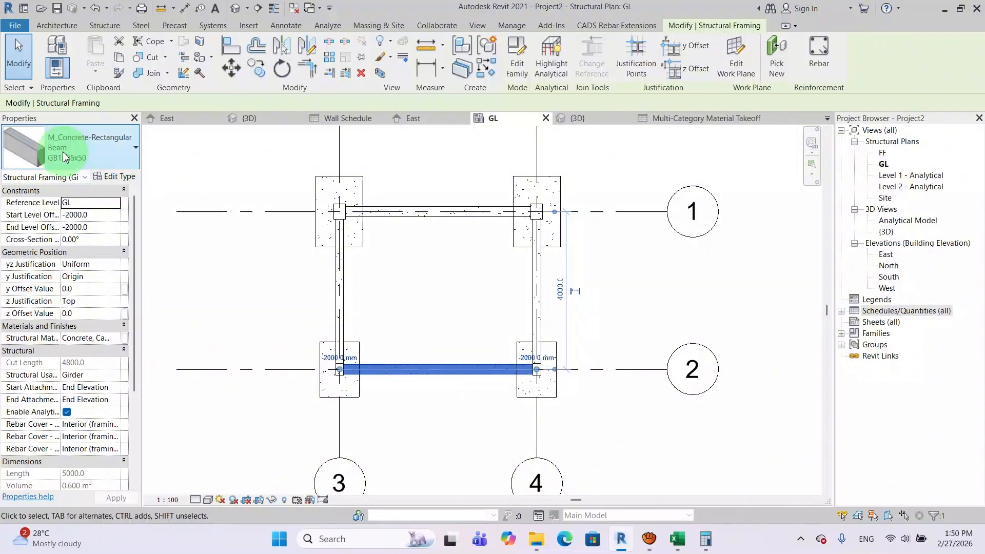
{"action": "left_click", "coordinate": [115, 177]}
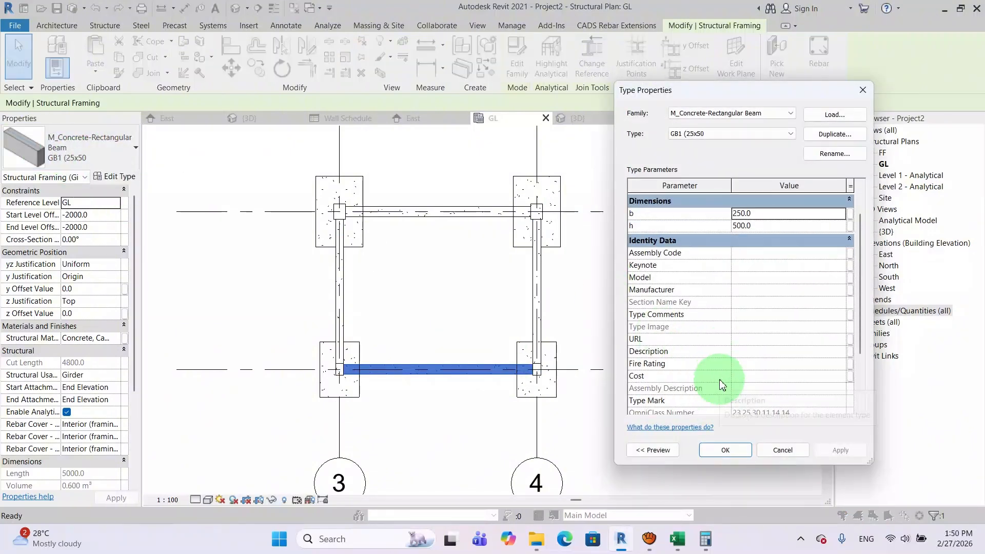
{"action": "left_click", "coordinate": [747, 378]}
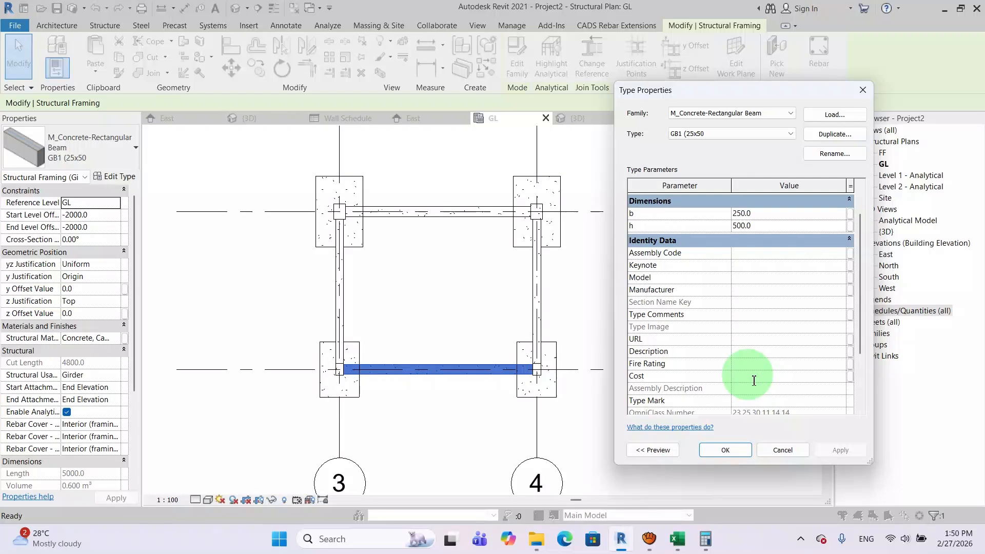
{"action": "left_click", "coordinate": [836, 451]}
{"action": "left_click", "coordinate": [725, 450]}
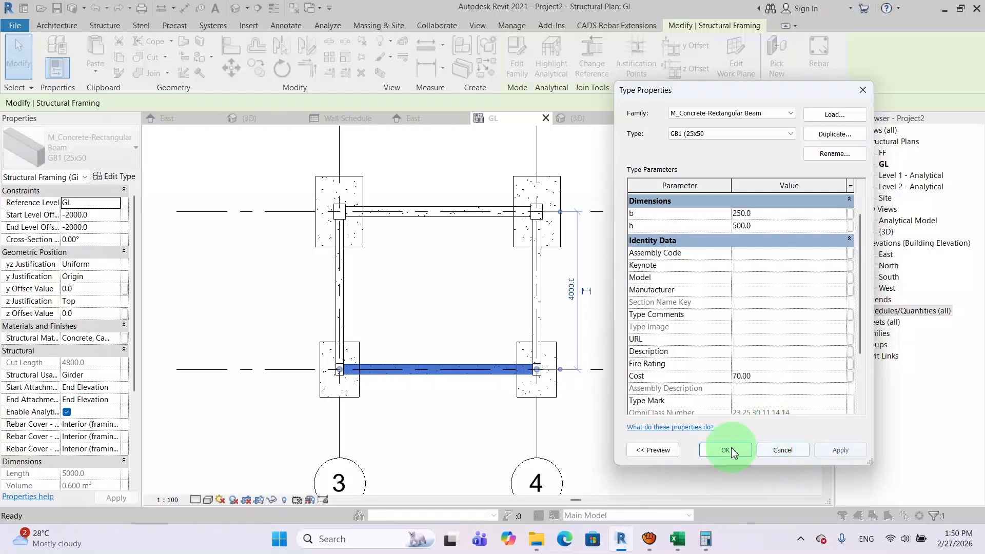
{"action": "left_click", "coordinate": [646, 301]}
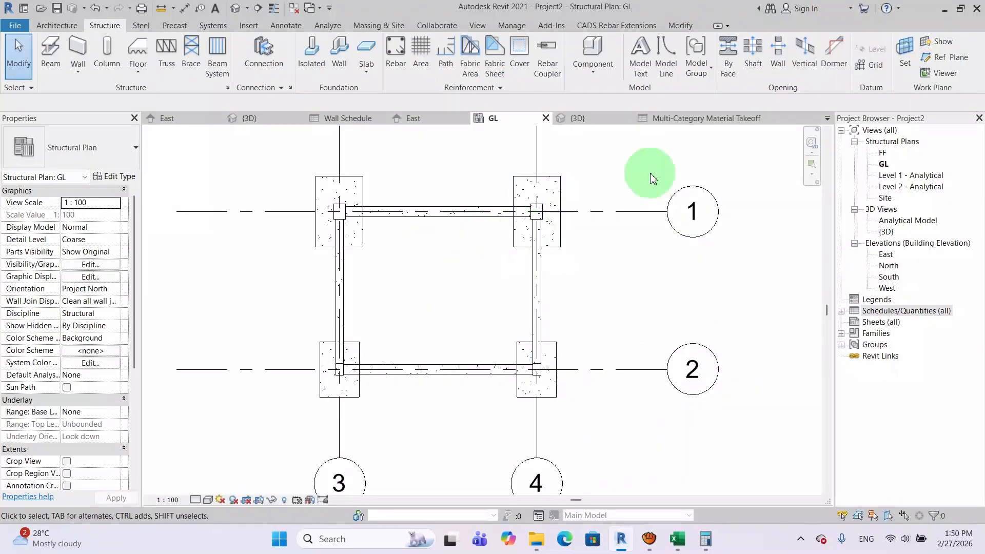
- Widen the takeoff's Family and Type column to show full type names, then go back to the GL plan
{"action": "left_click", "coordinate": [679, 119]}
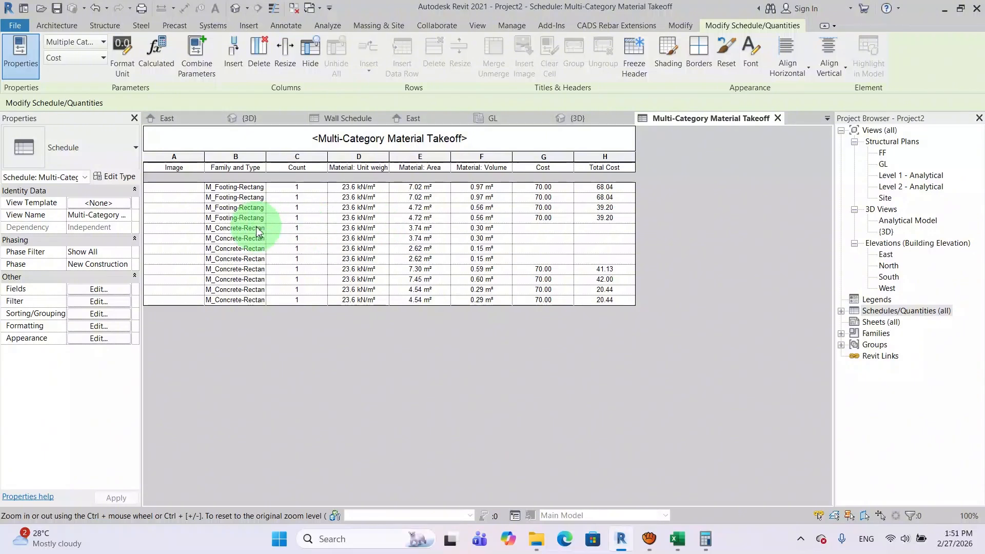
{"action": "left_click_drag", "start_coordinate": [290, 168], "coordinate": [340, 166]}
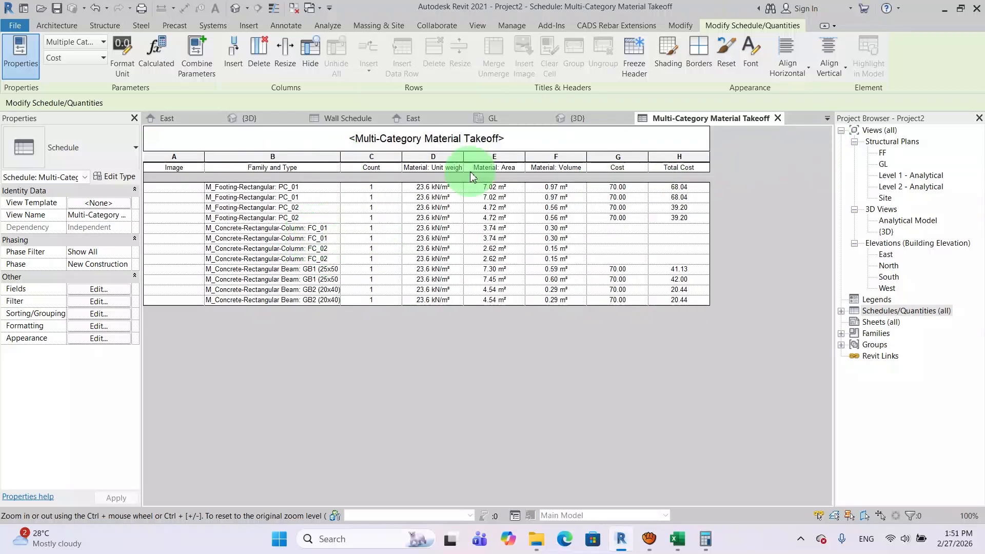
{"action": "left_click", "coordinate": [501, 119]}
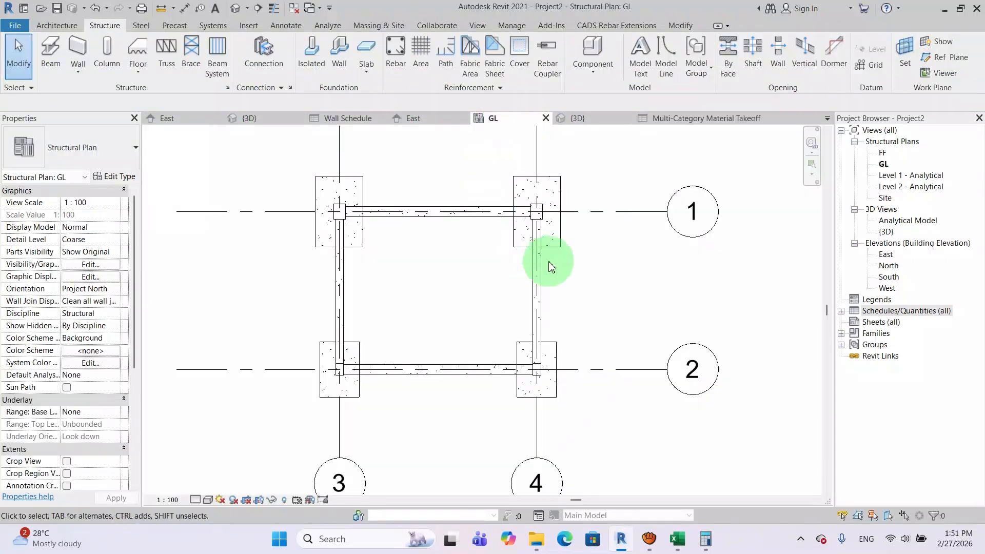
- Set the FC_01 column type's Cost to 70
{"action": "left_click", "coordinate": [543, 220]}
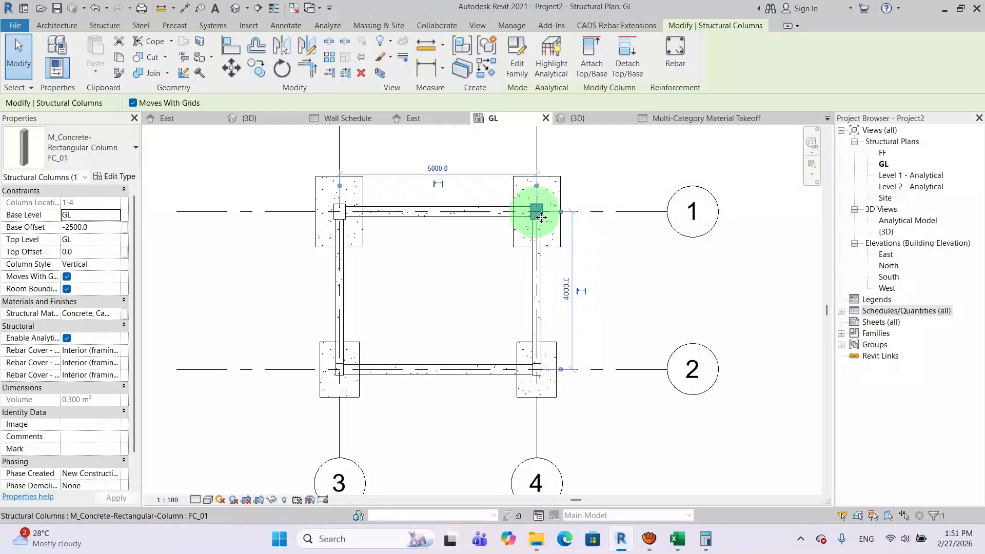
{"action": "left_click", "coordinate": [110, 177]}
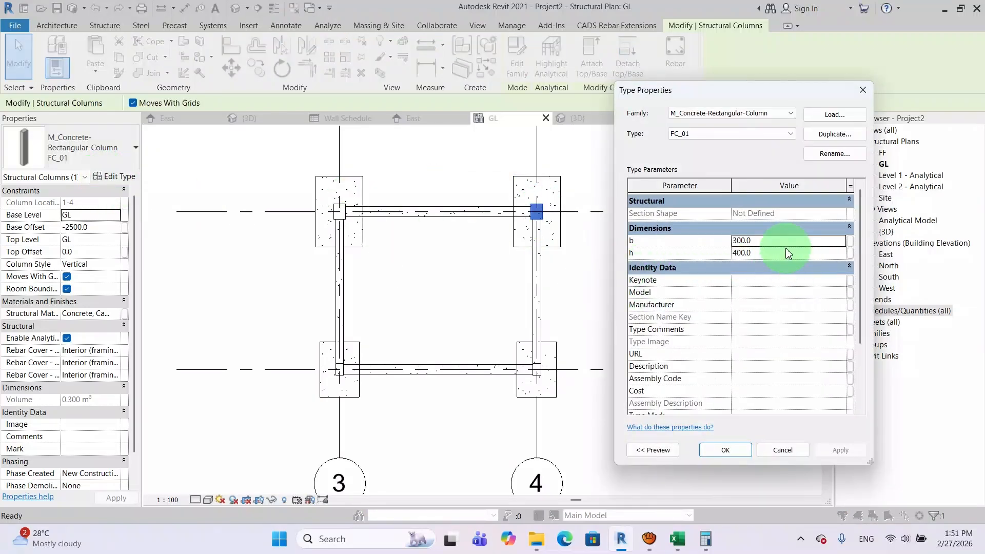
{"action": "scroll", "coordinate": [789, 253], "scroll_direction": "down", "scroll_amount": 2}
{"action": "left_click", "coordinate": [752, 338]}
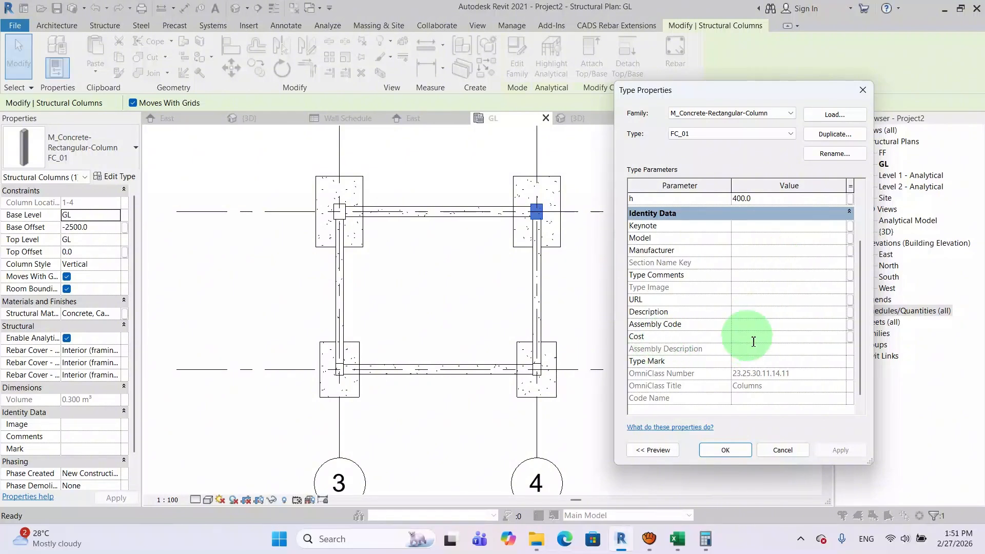
{"action": "type", "text": "70"}
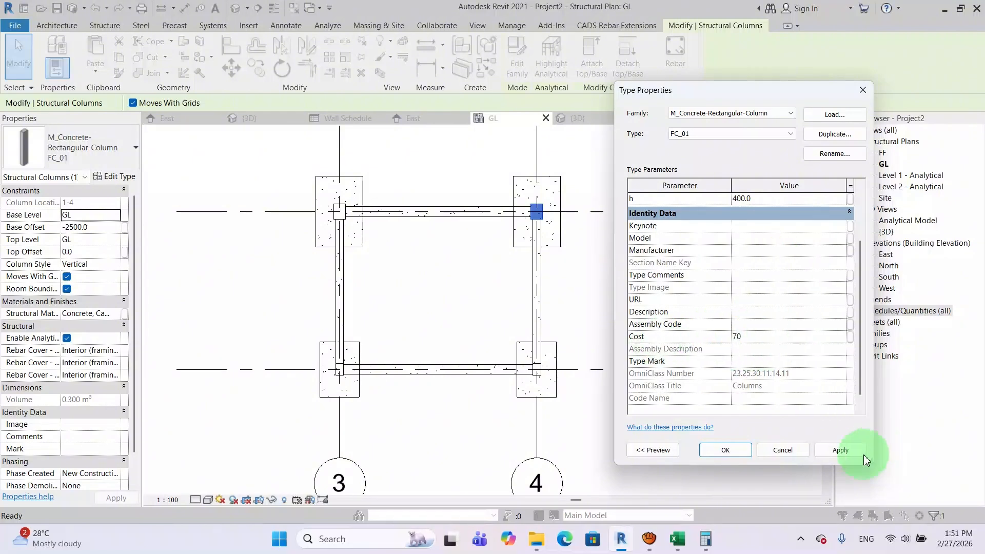
{"action": "left_click", "coordinate": [840, 450]}
{"action": "left_click", "coordinate": [733, 451]}
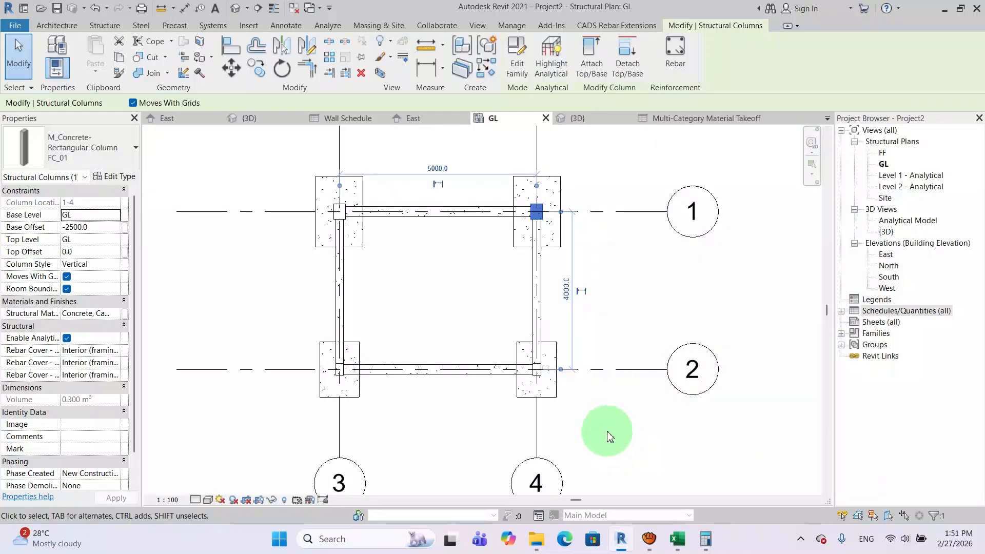
{"action": "scroll", "coordinate": [575, 408], "scroll_direction": "up", "scroll_amount": 2}
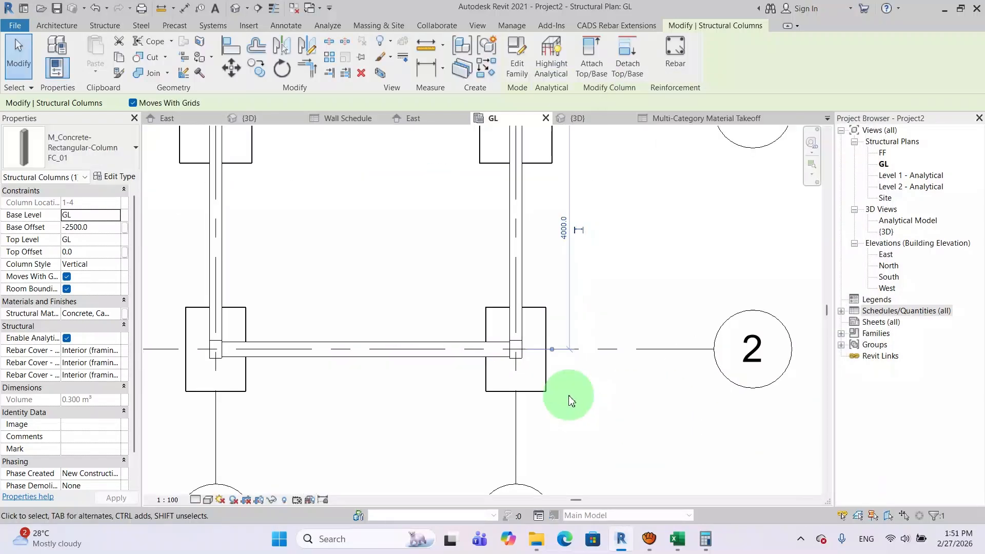
- Set the FC_02 column type's Cost to 70.00
{"action": "left_click", "coordinate": [524, 363]}
{"action": "scroll", "coordinate": [562, 383], "scroll_direction": "down", "scroll_amount": 2}
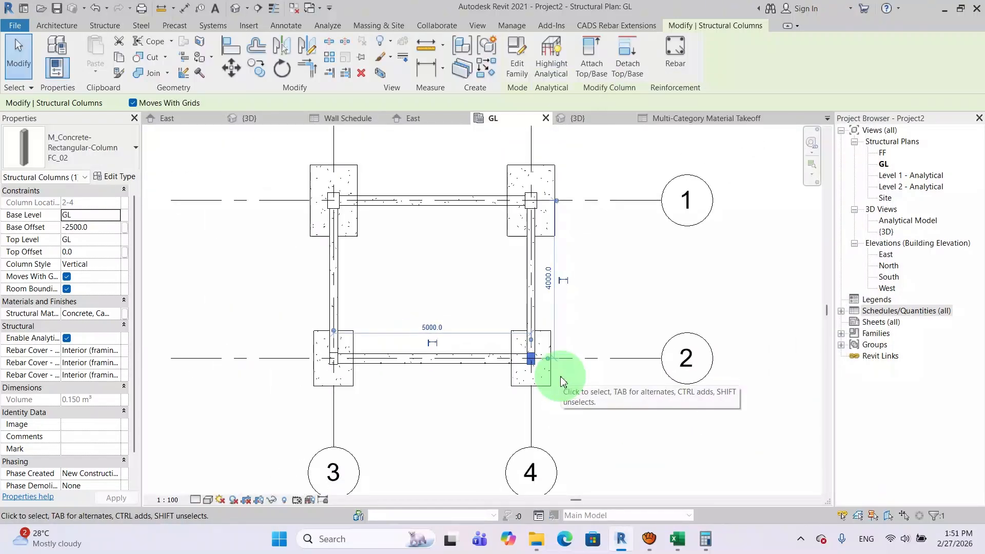
{"action": "left_click", "coordinate": [115, 177]}
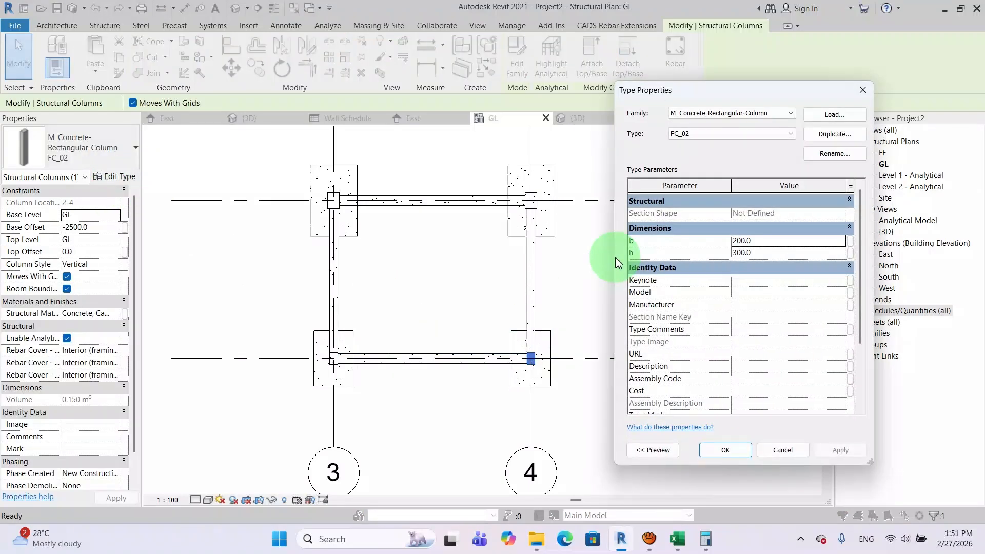
{"action": "scroll", "coordinate": [749, 356], "scroll_direction": "down", "scroll_amount": 1}
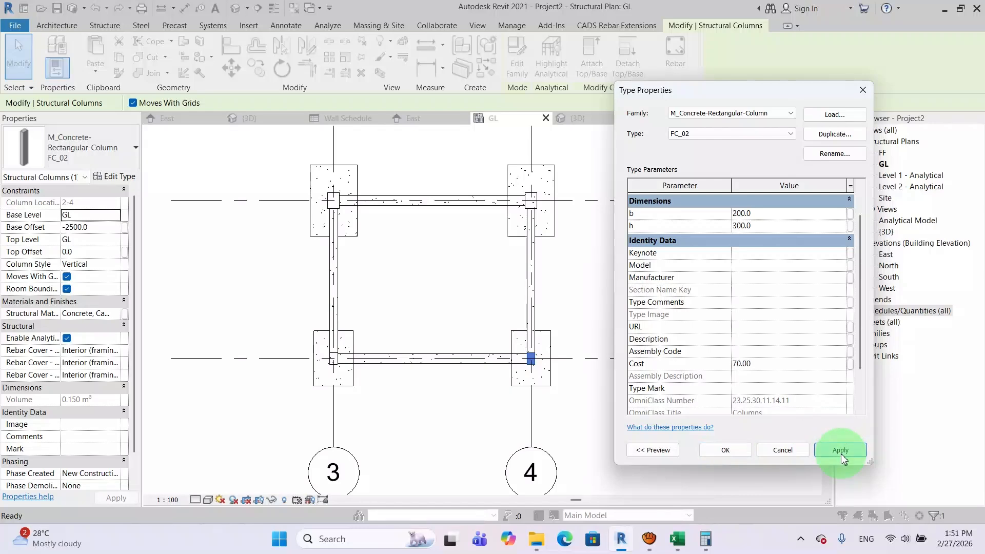
{"action": "left_click", "coordinate": [725, 451]}
{"action": "left_click", "coordinate": [626, 424]}
{"action": "scroll", "coordinate": [626, 415], "scroll_direction": "down", "scroll_amount": 2}
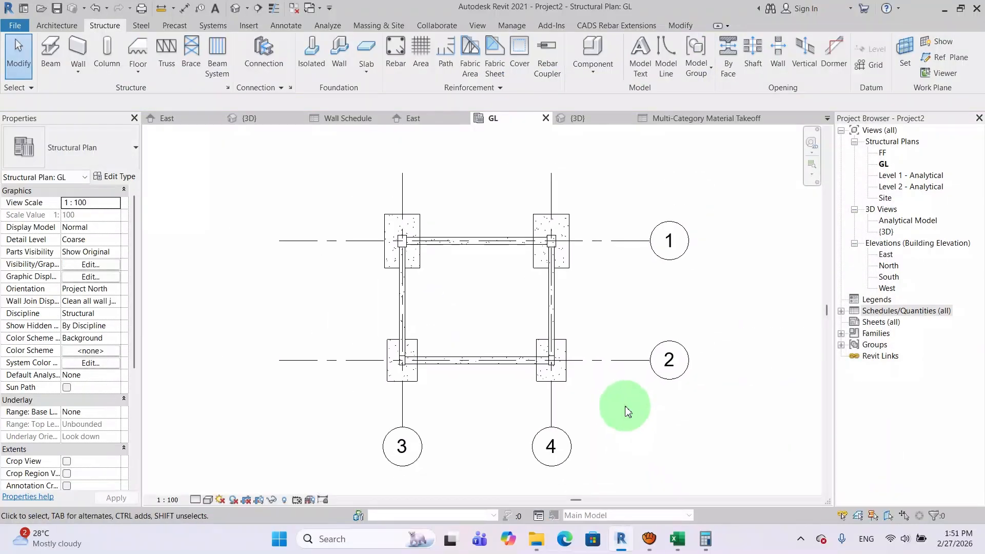
- Show the Multi-Category Material Takeoff with Calculator placed beside the Total Cost column
{"action": "left_click", "coordinate": [711, 119]}
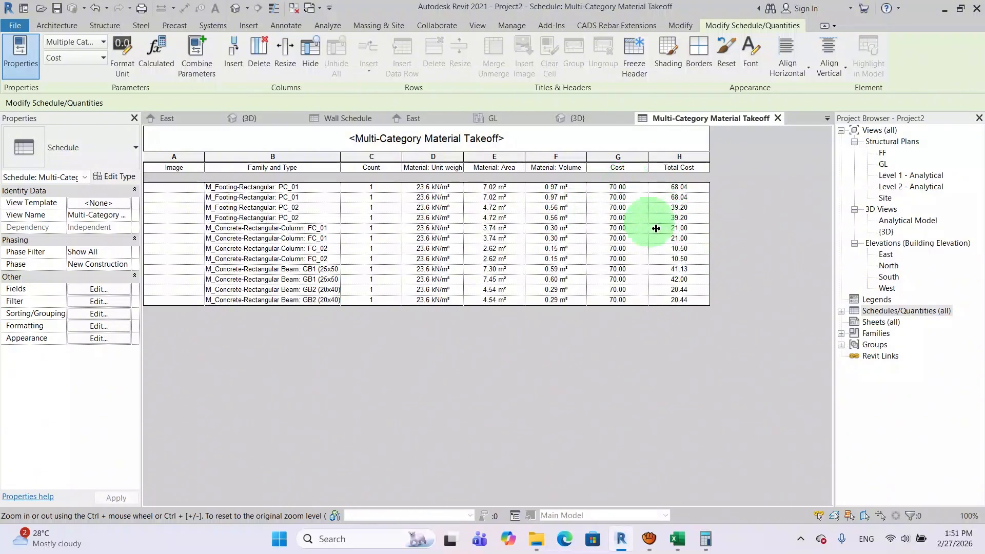
{"action": "left_click", "coordinate": [706, 539]}
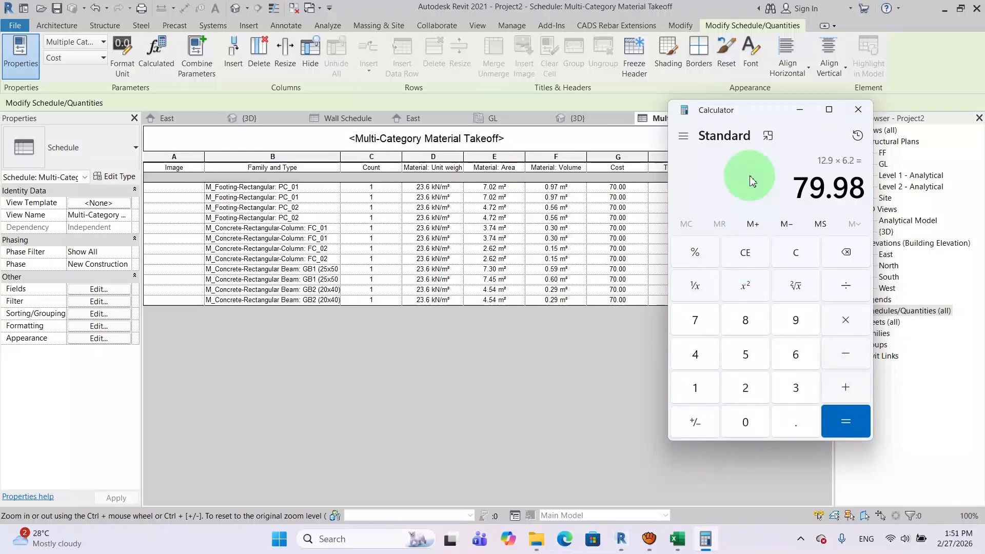
{"action": "left_click_drag", "start_coordinate": [747, 117], "coordinate": [805, 171]}
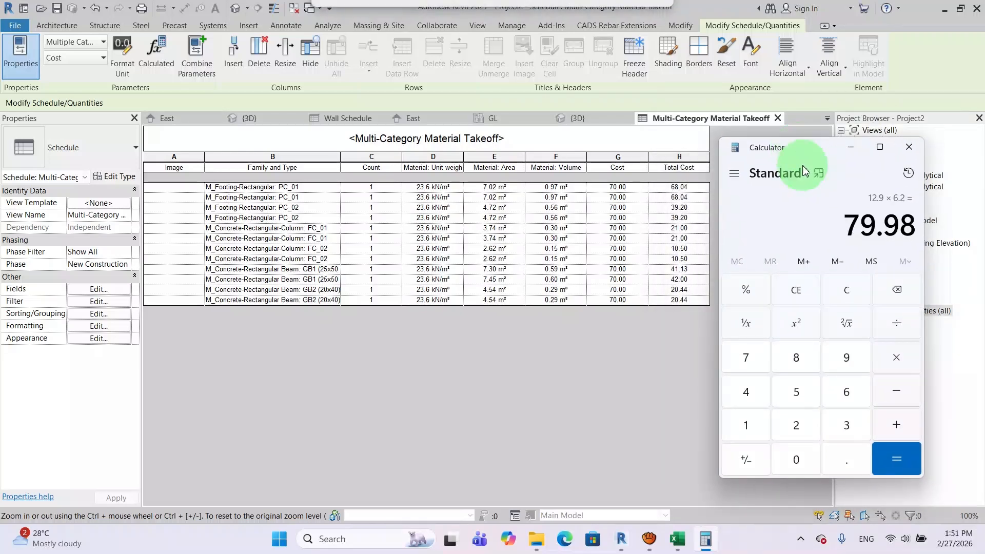
- Compute 70 × 0.97 = 67.9 in Calculator to verify Total Cost, then minimize it
{"action": "left_click", "coordinate": [847, 290]}
{"action": "left_click", "coordinate": [747, 356]}
{"action": "left_click", "coordinate": [793, 457]}
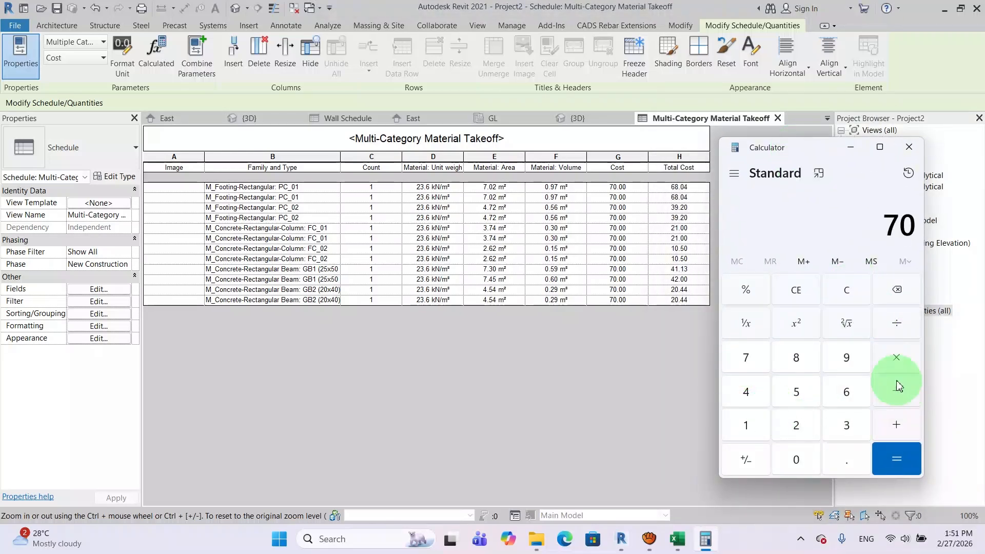
{"action": "left_click", "coordinate": [896, 357]}
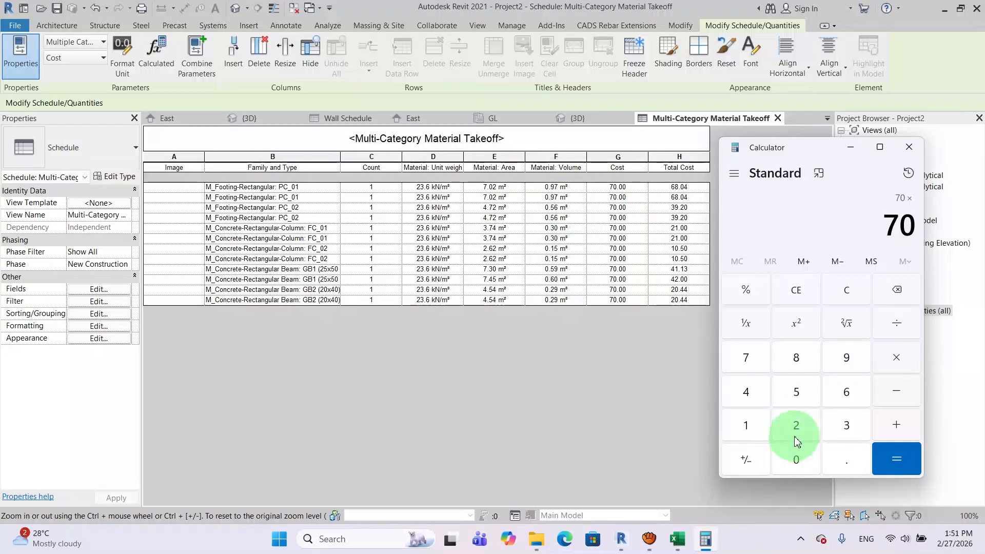
{"action": "left_click", "coordinate": [844, 457]}
{"action": "left_click", "coordinate": [849, 358]}
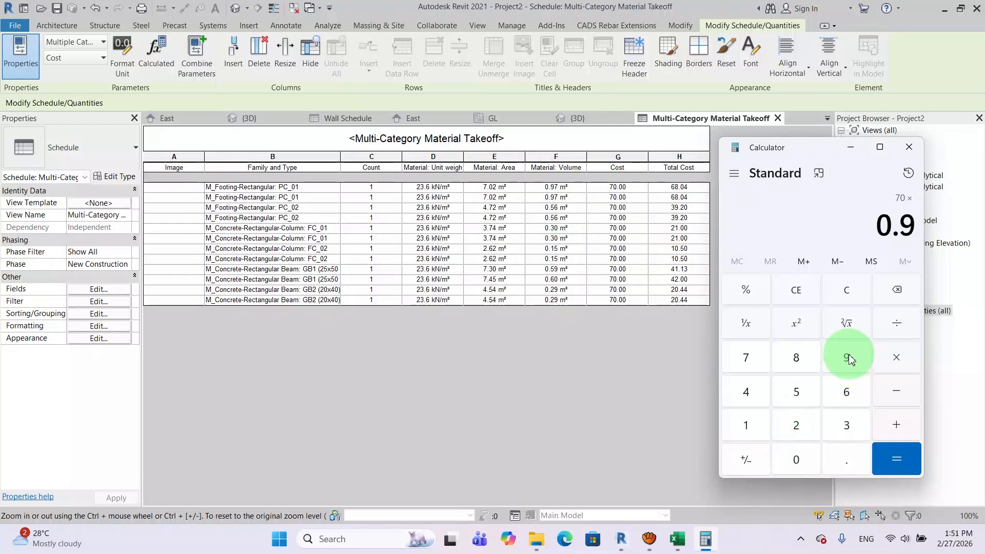
{"action": "left_click", "coordinate": [745, 357]}
{"action": "left_click", "coordinate": [896, 457]}
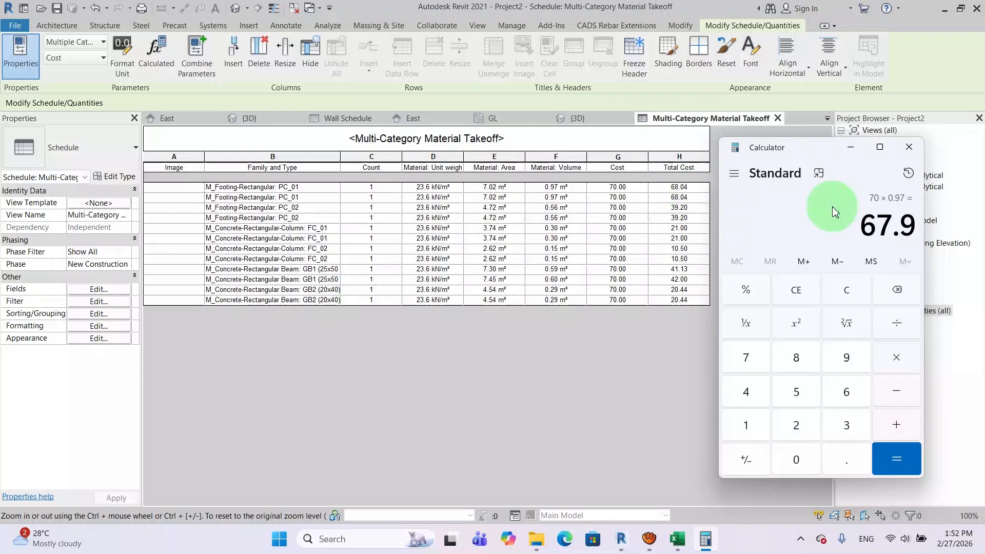
{"action": "left_click", "coordinate": [850, 151]}
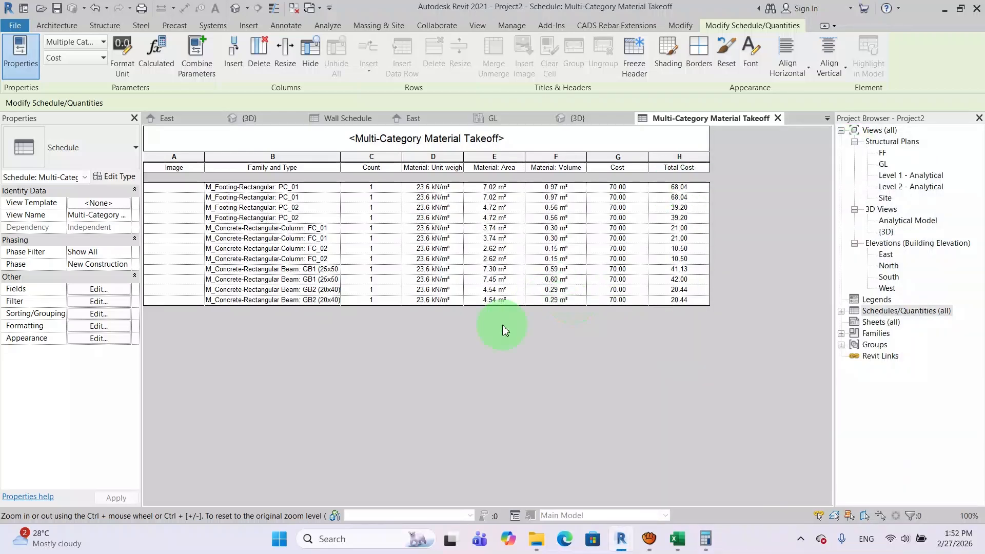
- Sort and group the takeoff by Family and Type, adding blank lines and a count-and-totals footer per group
{"action": "left_click", "coordinate": [105, 291]}
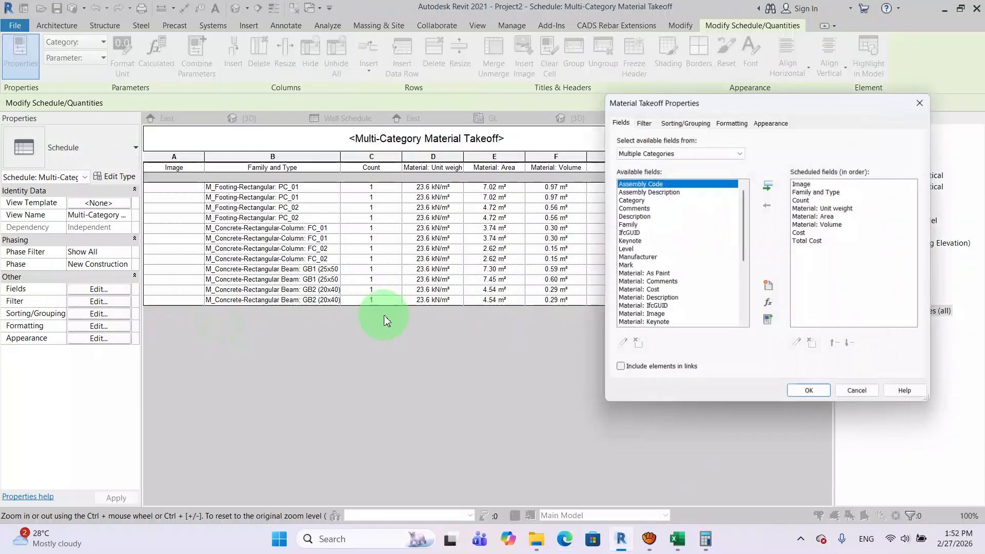
{"action": "left_click", "coordinate": [734, 122]}
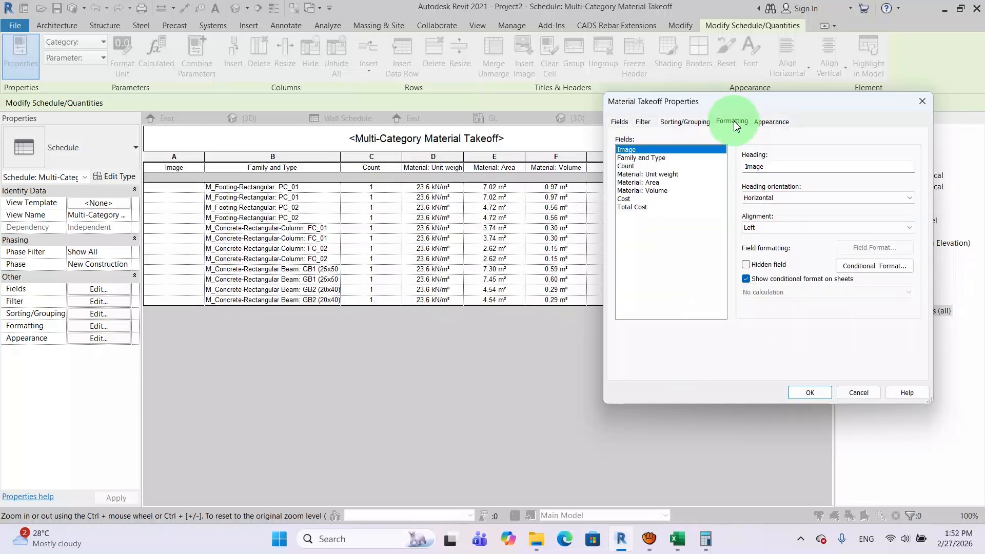
{"action": "left_click", "coordinate": [685, 122]}
{"action": "left_click", "coordinate": [747, 145]}
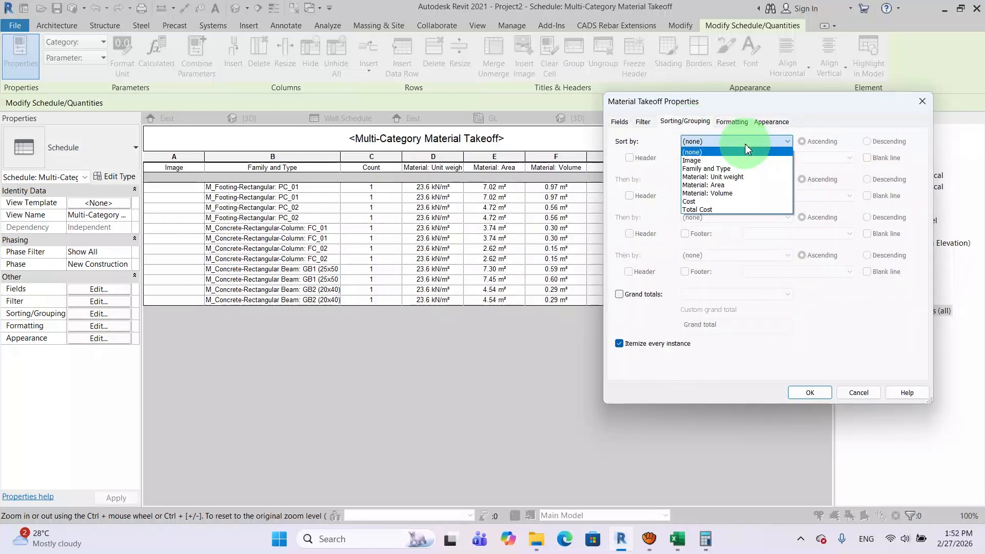
{"action": "left_click", "coordinate": [729, 169]}
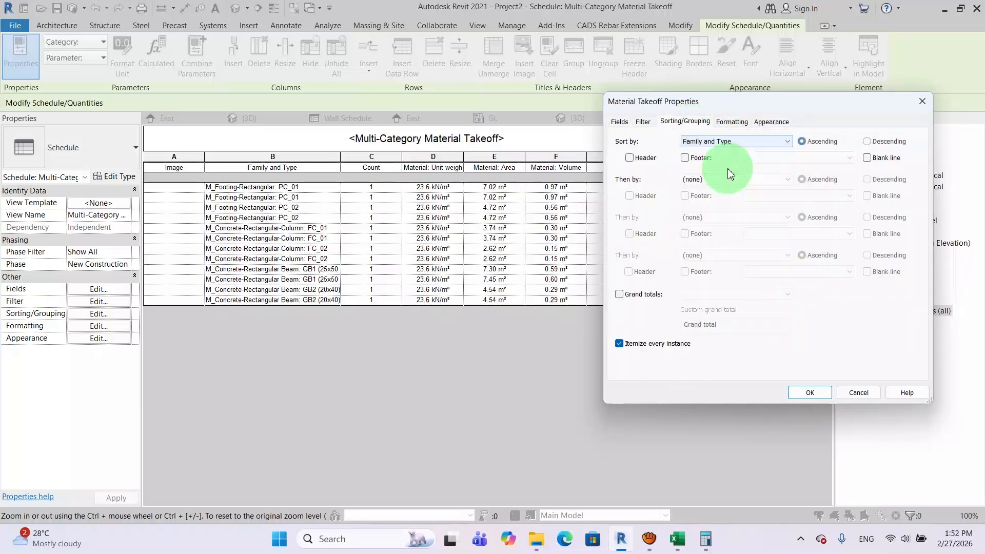
{"action": "left_click", "coordinate": [868, 160]}
{"action": "left_click", "coordinate": [760, 181]}
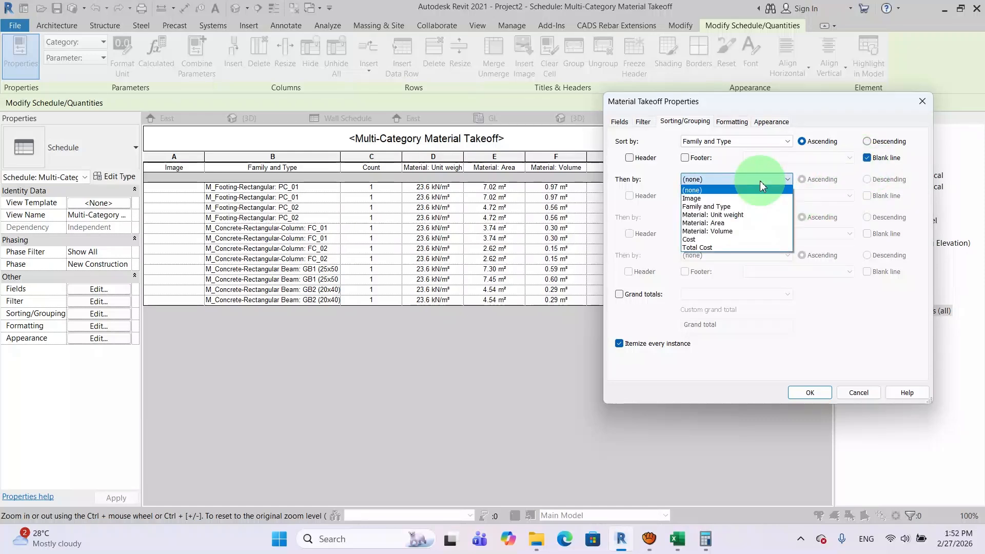
{"action": "left_click", "coordinate": [748, 206]}
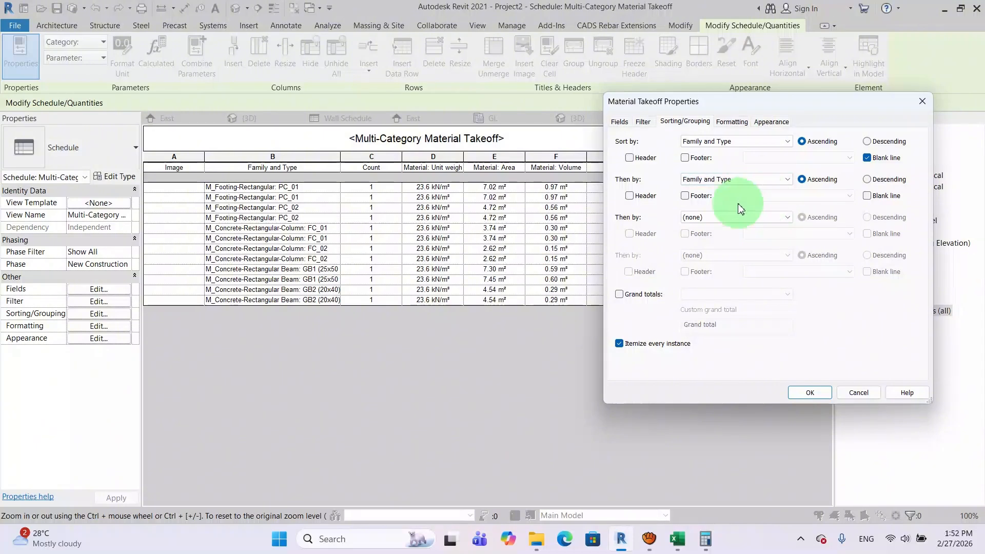
{"action": "left_click", "coordinate": [686, 196]}
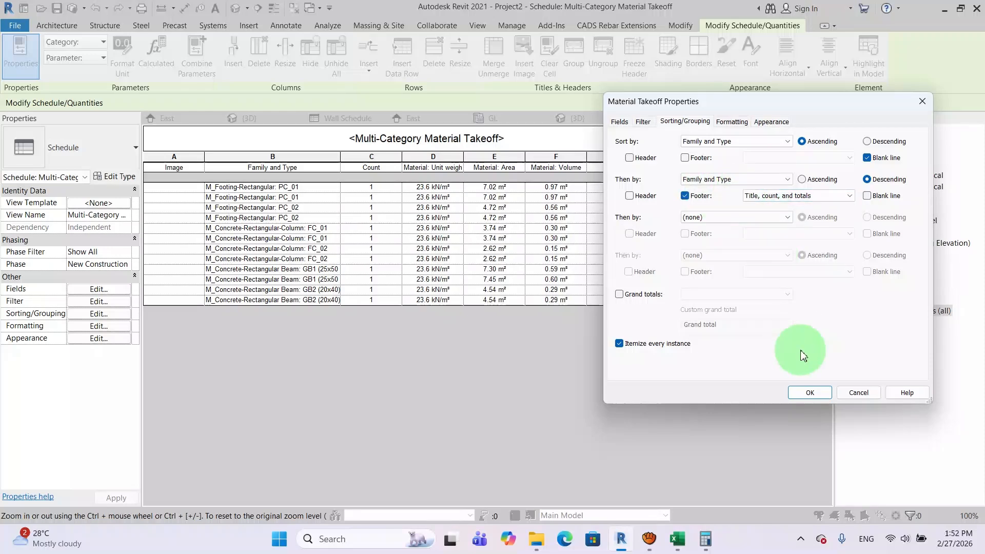
{"action": "left_click", "coordinate": [811, 393]}
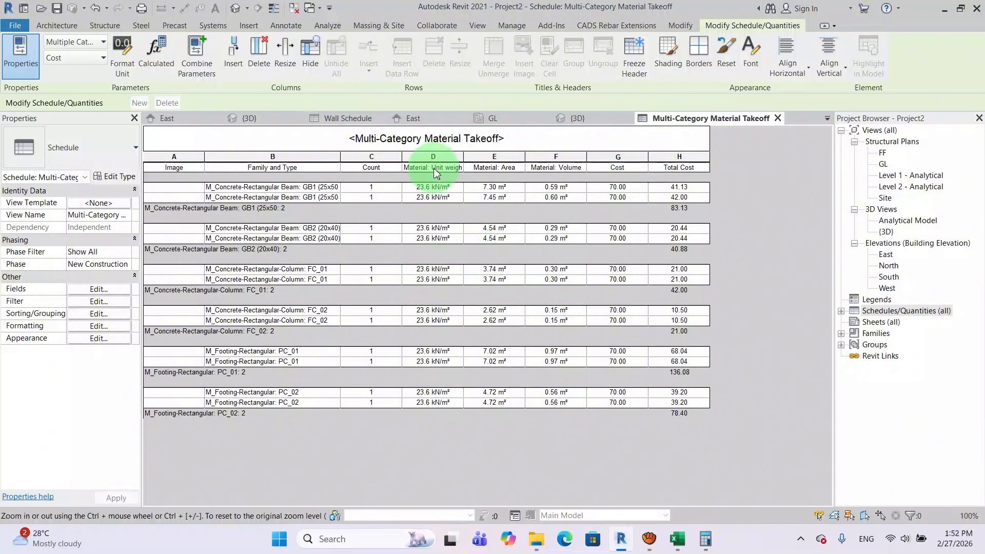
- Open the GL structural plan and centre it in the view
{"action": "left_click", "coordinate": [577, 119]}
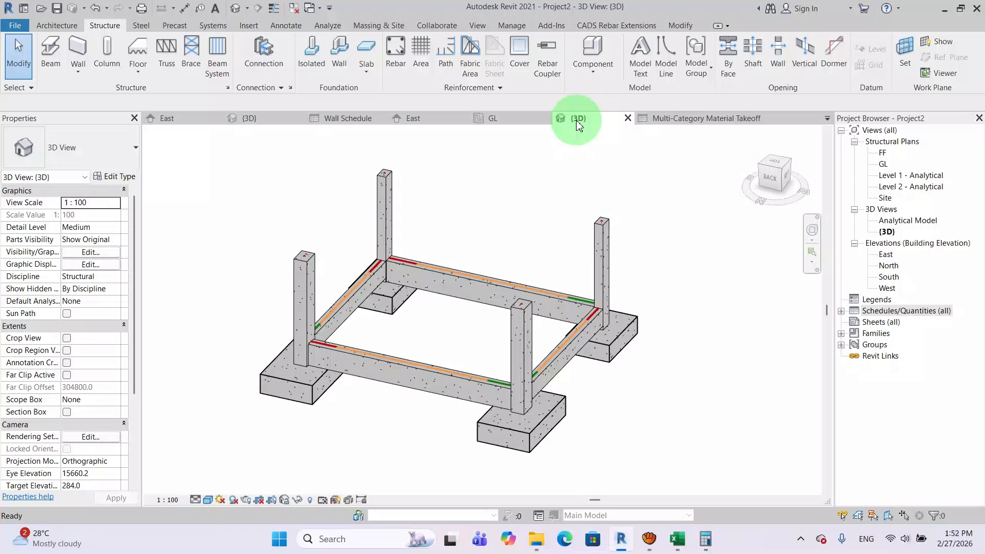
{"action": "left_click", "coordinate": [510, 118]}
{"action": "scroll", "coordinate": [487, 303], "scroll_direction": "up", "scroll_amount": 1}
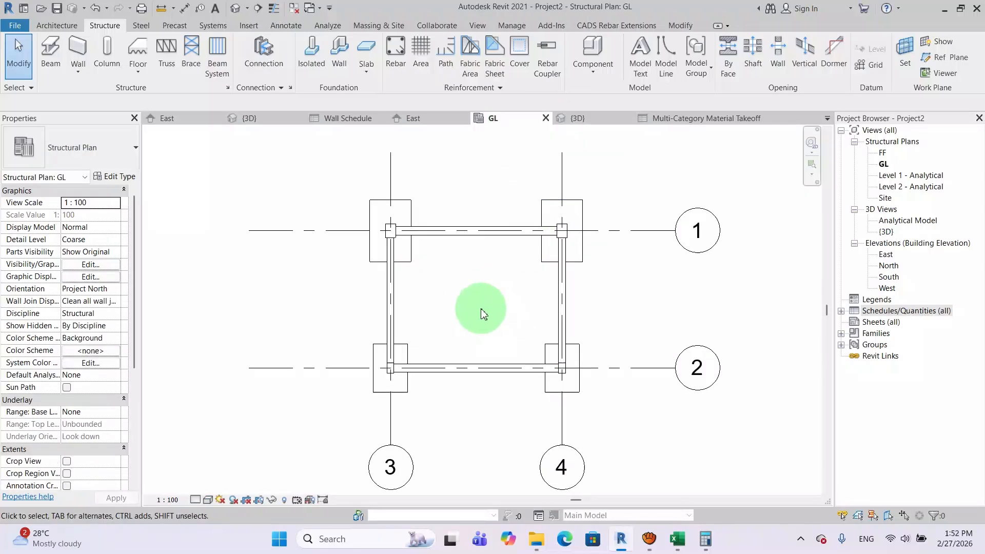
{"action": "middle_click_drag", "start_coordinate": [484, 308], "coordinate": [461, 288]}
{"action": "scroll", "coordinate": [468, 298], "scroll_direction": "down", "scroll_amount": 1}
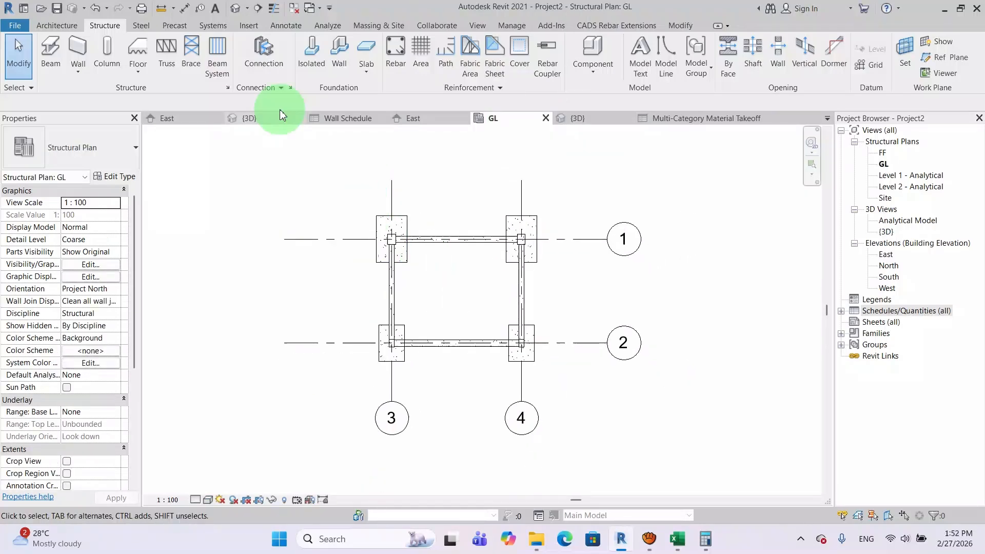
- Place a 'BOQ for Structure' text note above the footings
{"action": "left_click", "coordinate": [216, 11]}
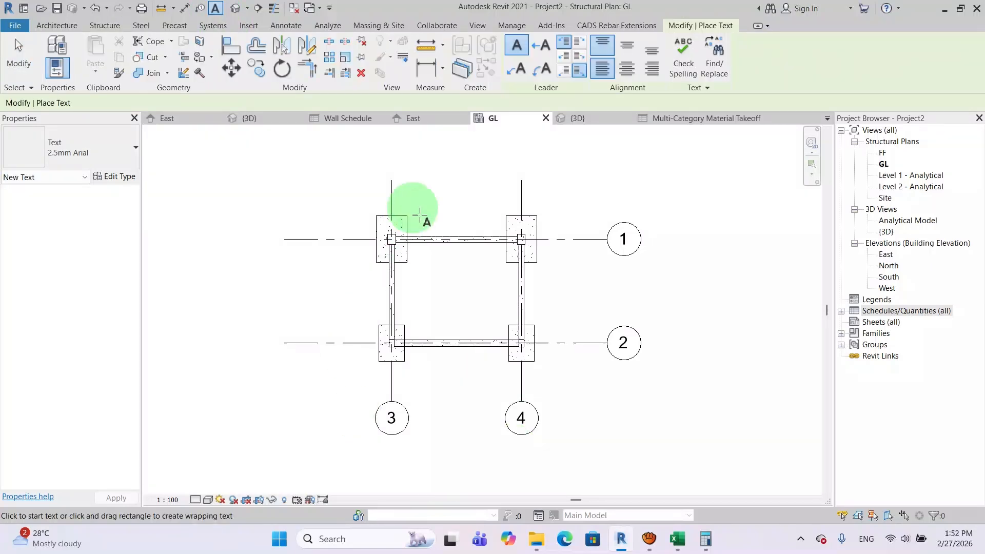
{"action": "left_click", "coordinate": [424, 174]}
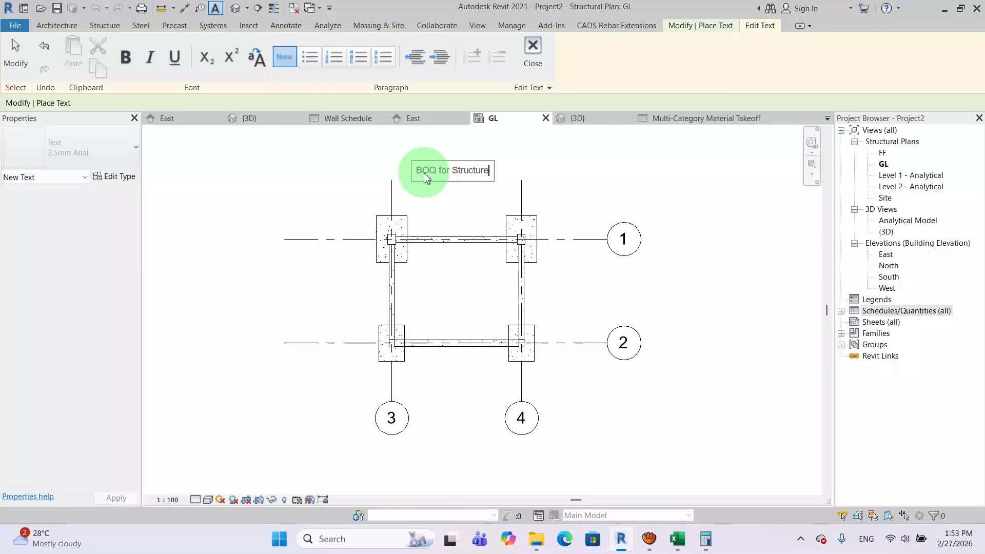
{"action": "left_click", "coordinate": [557, 189]}
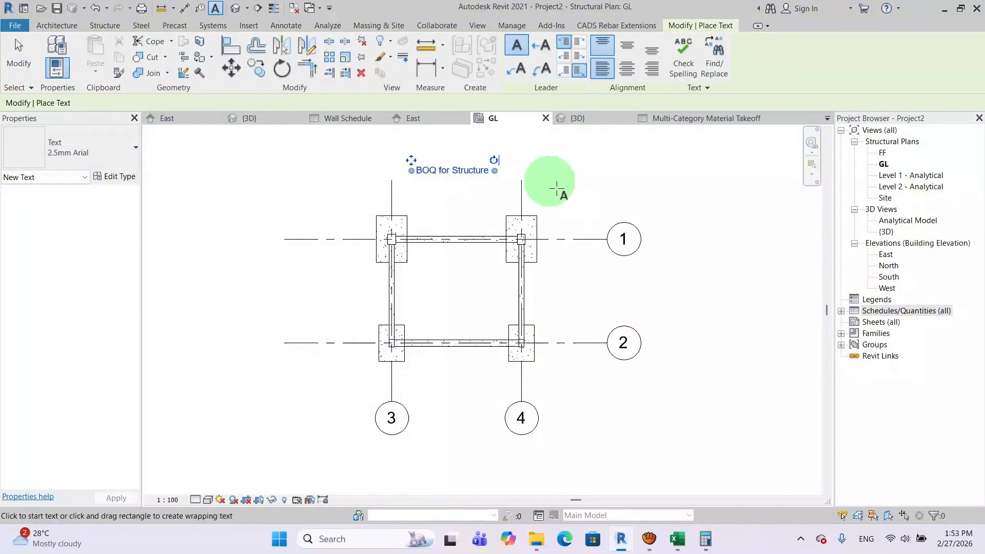
{"action": "key", "text": "Escape"}
{"action": "key", "text": "Escape"}
{"action": "scroll", "coordinate": [484, 194], "scroll_direction": "up", "scroll_amount": 2}
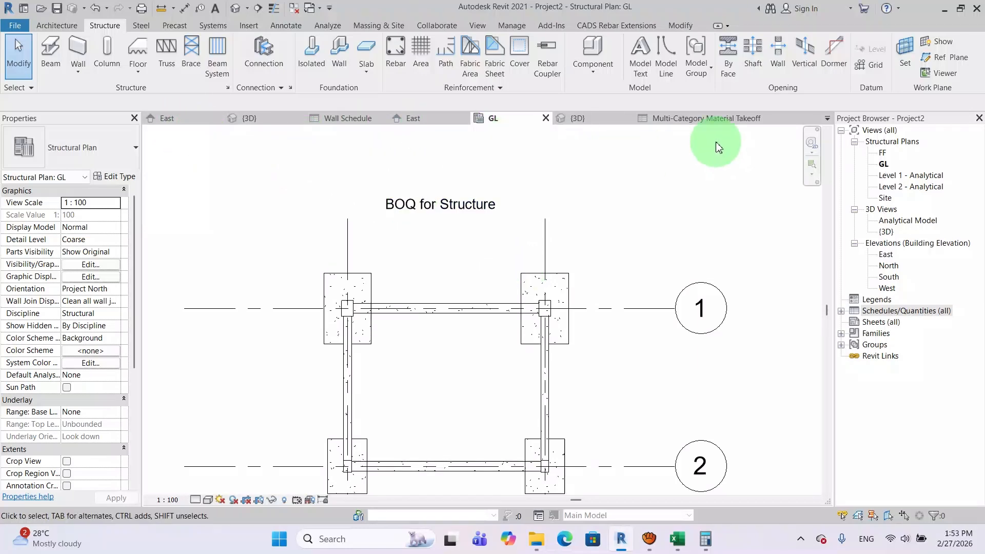
- Switch to Project1, dismiss the unsaved-project reminder, and view its East elevation
{"action": "left_click", "coordinate": [273, 121]}
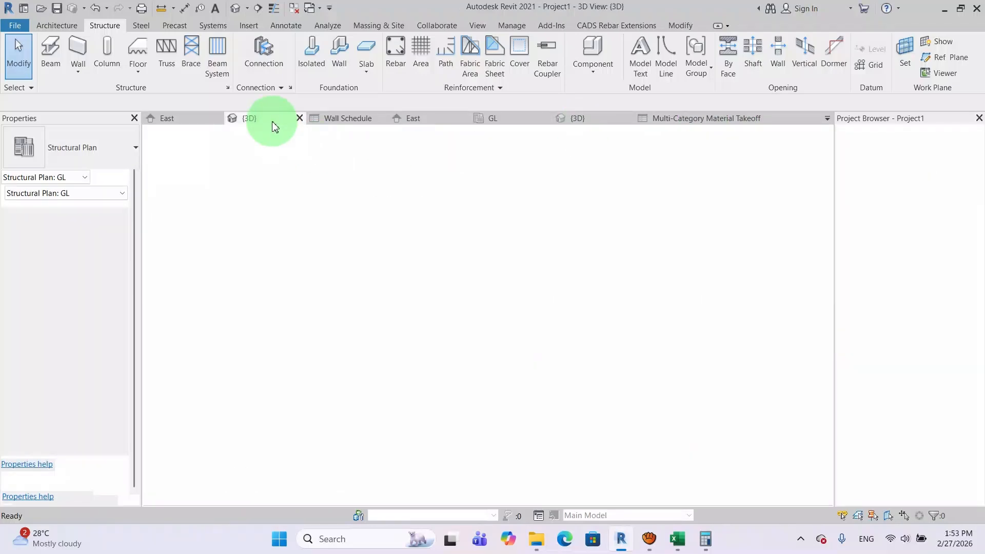
{"action": "left_click", "coordinate": [594, 159]}
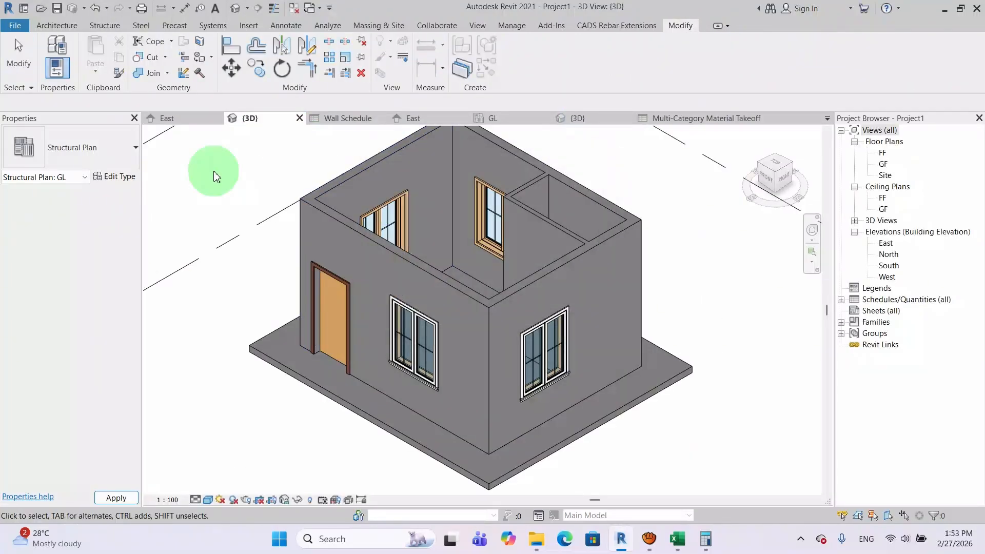
{"action": "left_click", "coordinate": [190, 122]}
{"action": "scroll", "coordinate": [495, 276], "scroll_direction": "up", "scroll_amount": 1}
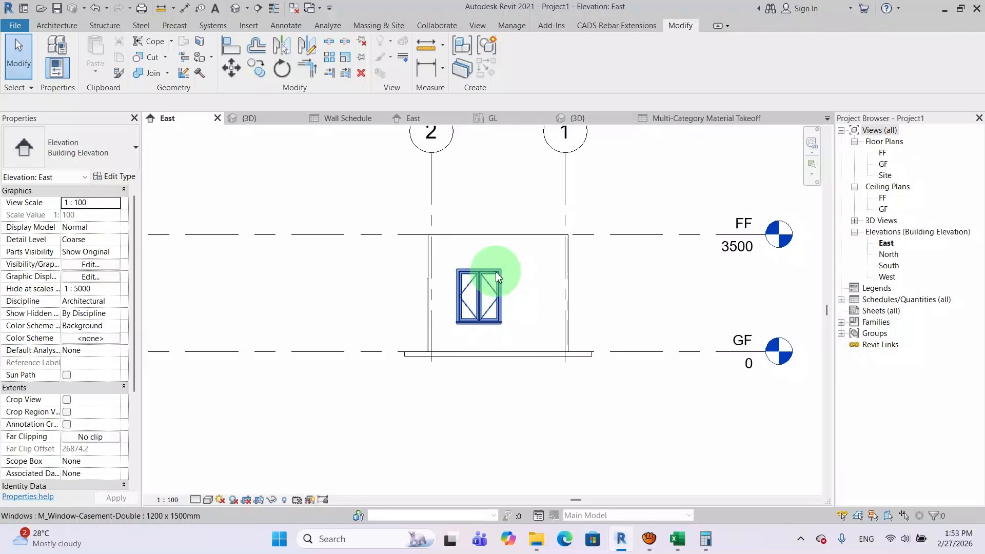
{"action": "middle_click_drag", "start_coordinate": [500, 269], "coordinate": [461, 280]}
{"action": "scroll", "coordinate": [528, 294], "scroll_direction": "down", "scroll_amount": 1}
{"action": "middle_click_drag", "start_coordinate": [528, 293], "coordinate": [475, 271]}
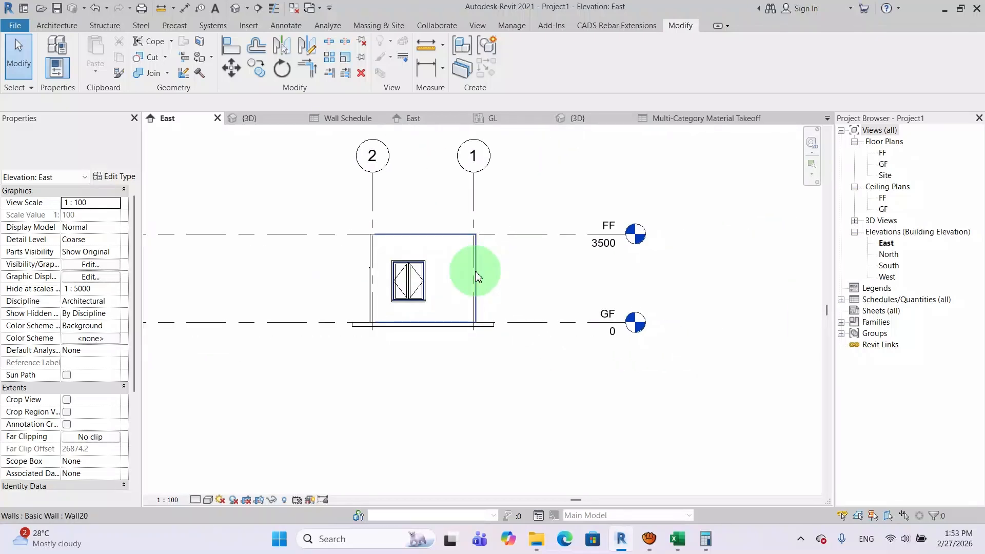
- Open the GF floor plan from the open views list and centre it
{"action": "left_click", "coordinate": [827, 119]}
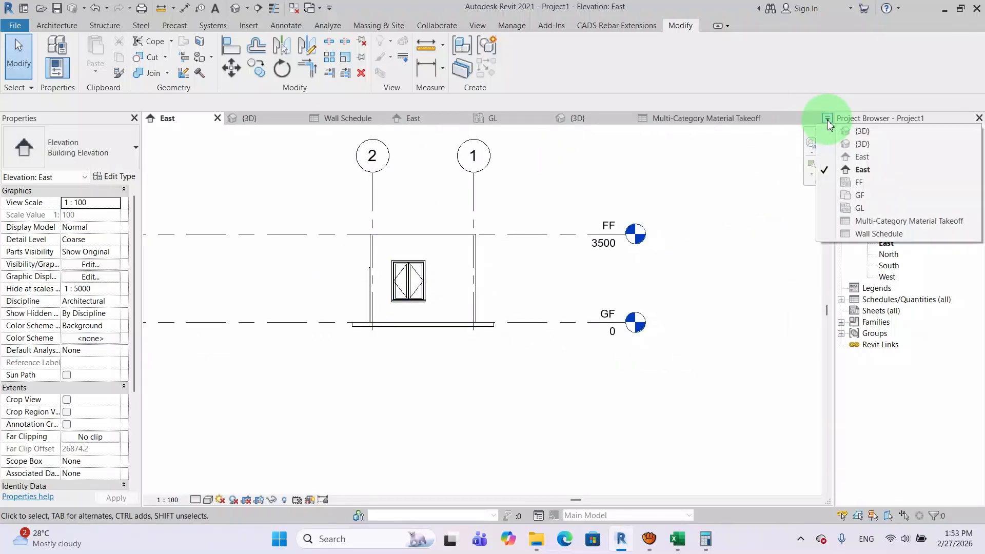
{"action": "left_click", "coordinate": [868, 199]}
{"action": "middle_click_drag", "start_coordinate": [546, 293], "coordinate": [490, 335]}
{"action": "scroll", "coordinate": [514, 325], "scroll_direction": "down", "scroll_amount": 1}
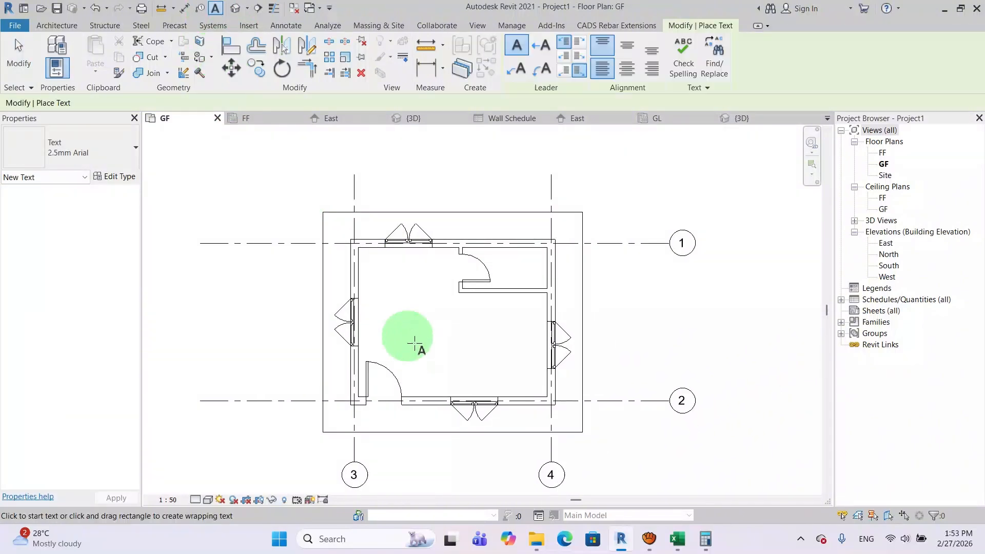
- Place a 'BOQ for Brick Wall' text note inside the room
{"action": "left_click", "coordinate": [405, 328]}
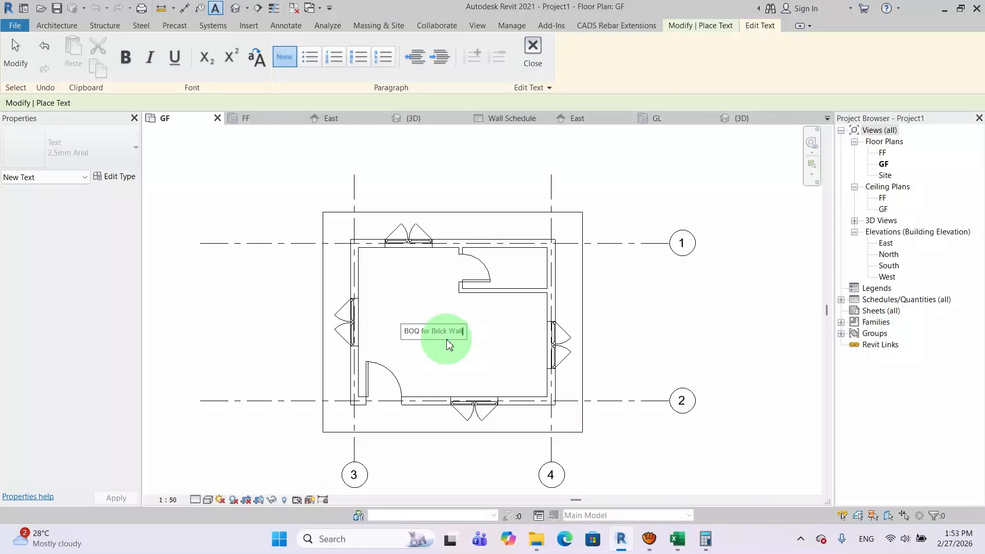
{"action": "left_click", "coordinate": [503, 361]}
{"action": "key", "text": "Escape"}
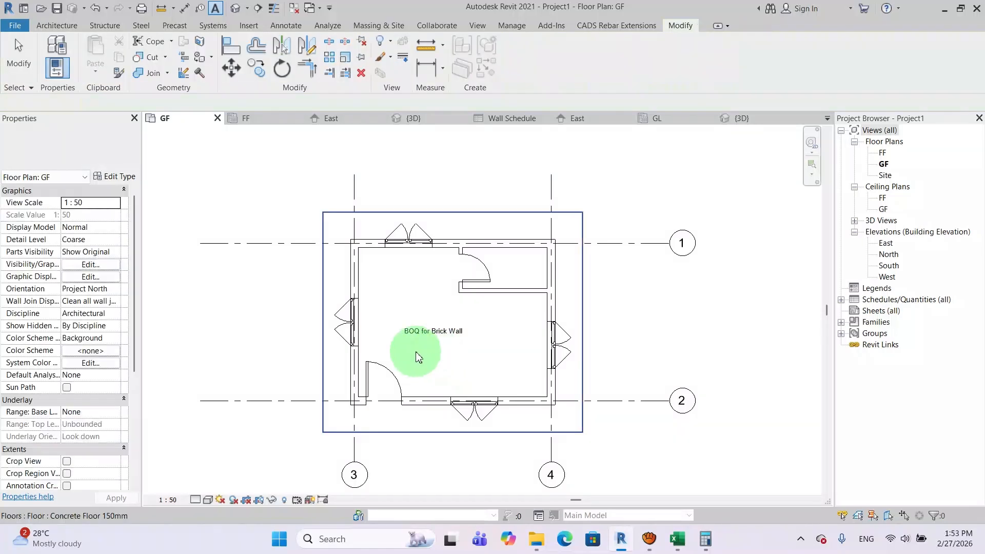
{"action": "scroll", "coordinate": [411, 341], "scroll_direction": "up", "scroll_amount": 4}
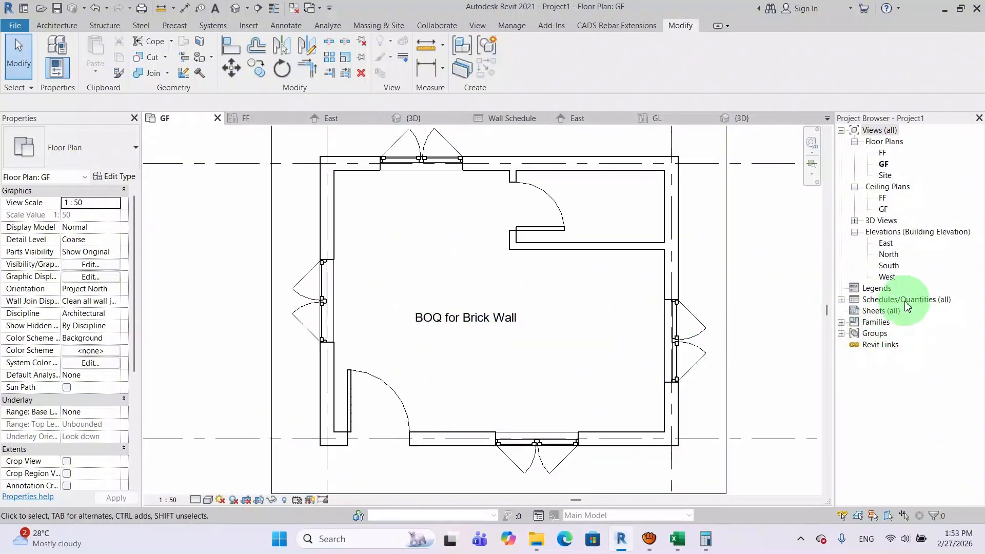
{"action": "left_click", "coordinate": [842, 299]}
- Open the Wall Schedule, close the East, FF and 3D views, then return to GF
{"action": "left_click", "coordinate": [889, 311]}
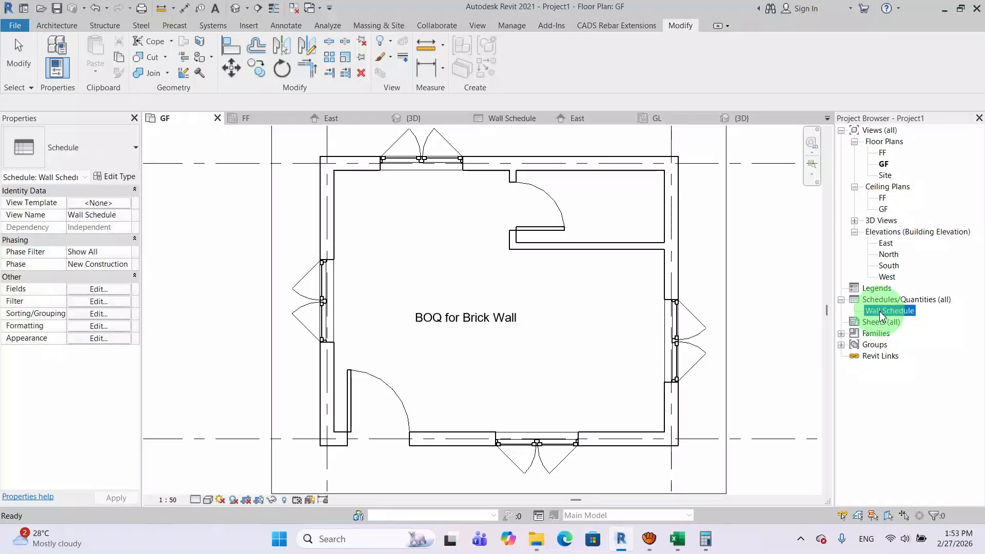
{"action": "double_click", "coordinate": [882, 312]}
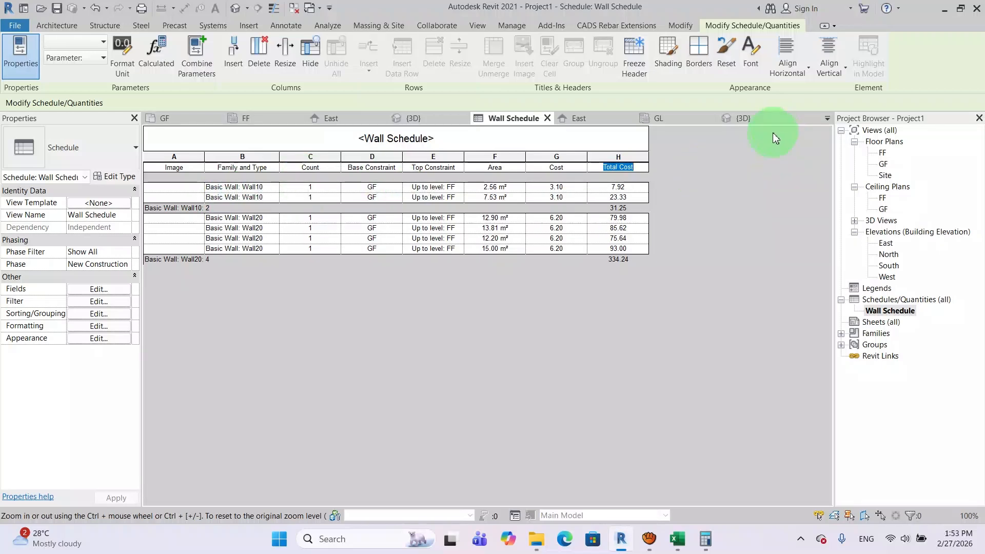
{"action": "left_click", "coordinate": [340, 119]}
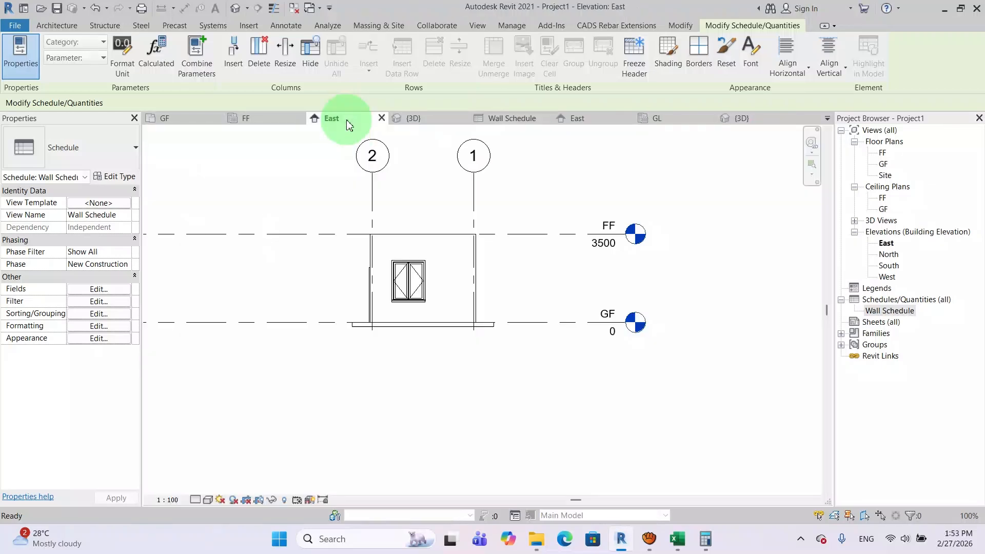
{"action": "left_click", "coordinate": [381, 118]}
{"action": "left_click", "coordinate": [300, 118]}
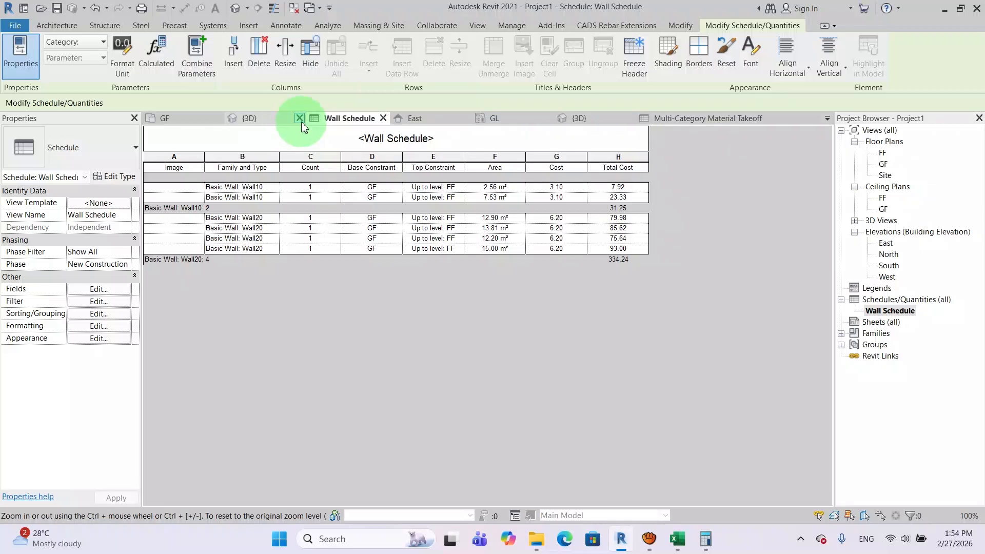
{"action": "left_click", "coordinate": [301, 118]}
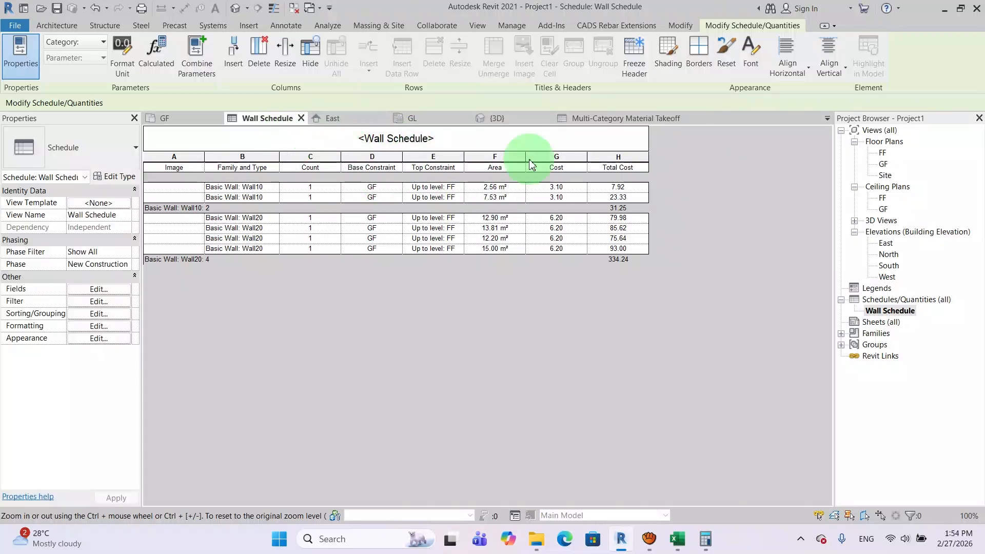
{"action": "left_click", "coordinate": [615, 119]}
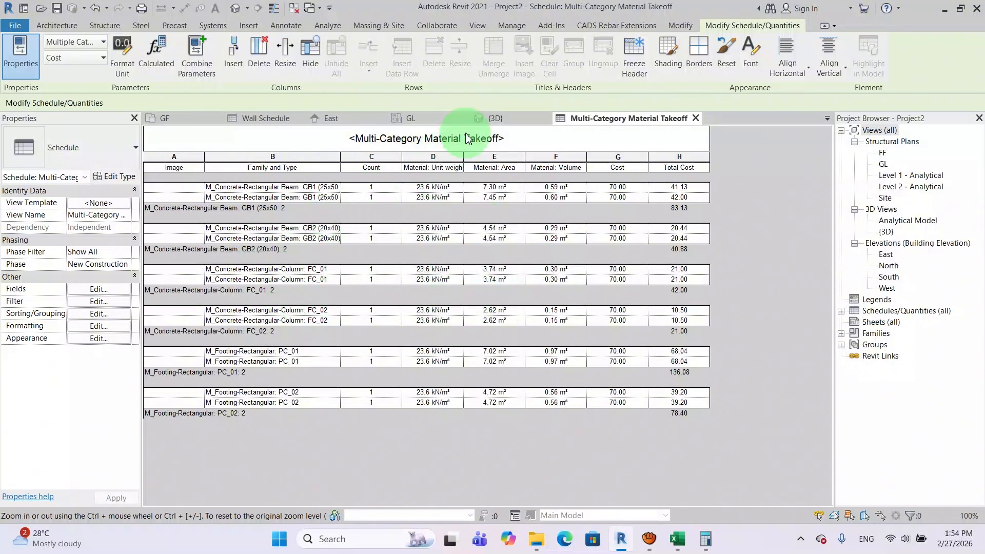
{"action": "left_click", "coordinate": [187, 120]}
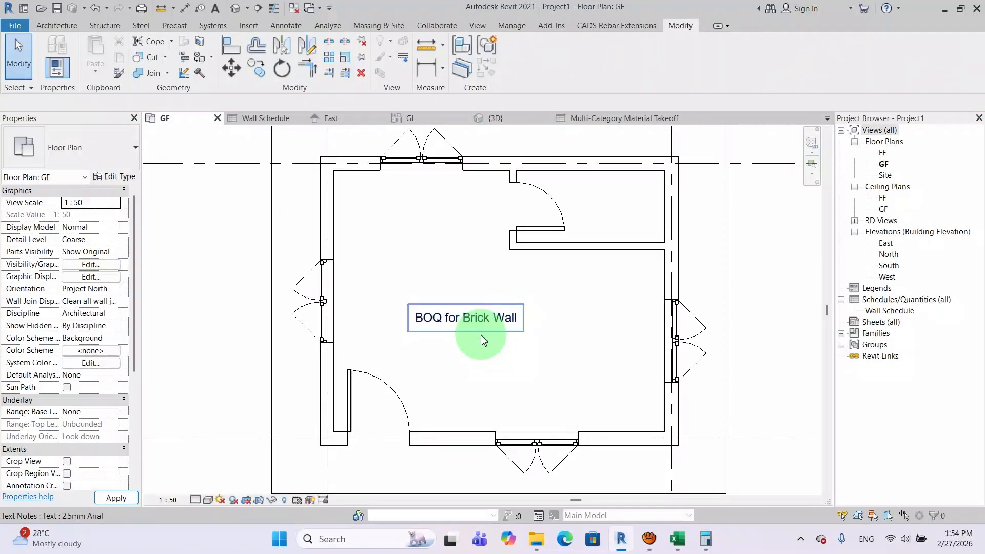
- Shift the GF plan and place a new text box below the room between grids 3 and 4
{"action": "scroll", "coordinate": [521, 313], "scroll_direction": "up", "scroll_amount": 4}
{"action": "middle_click_drag", "start_coordinate": [469, 285], "coordinate": [466, 296]}
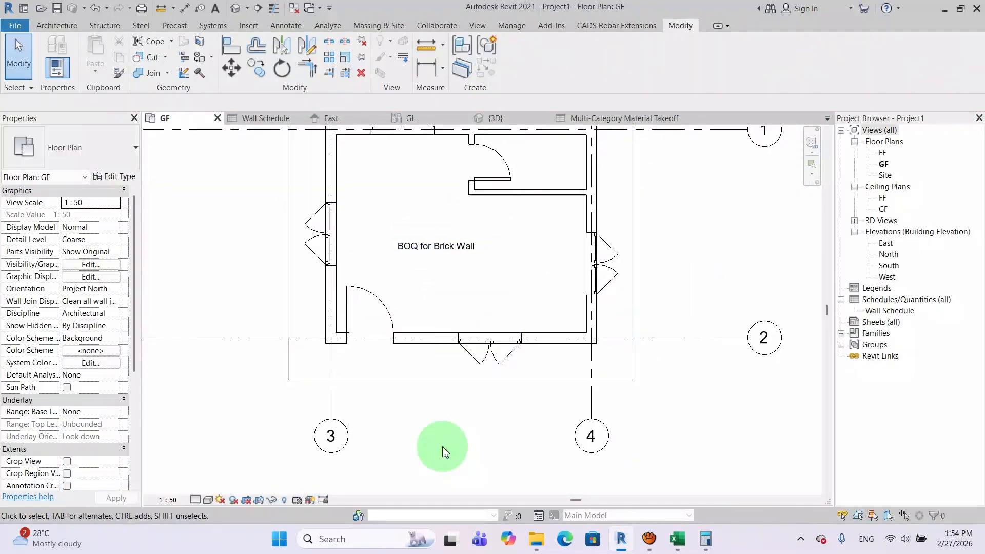
{"action": "left_click", "coordinate": [216, 9]}
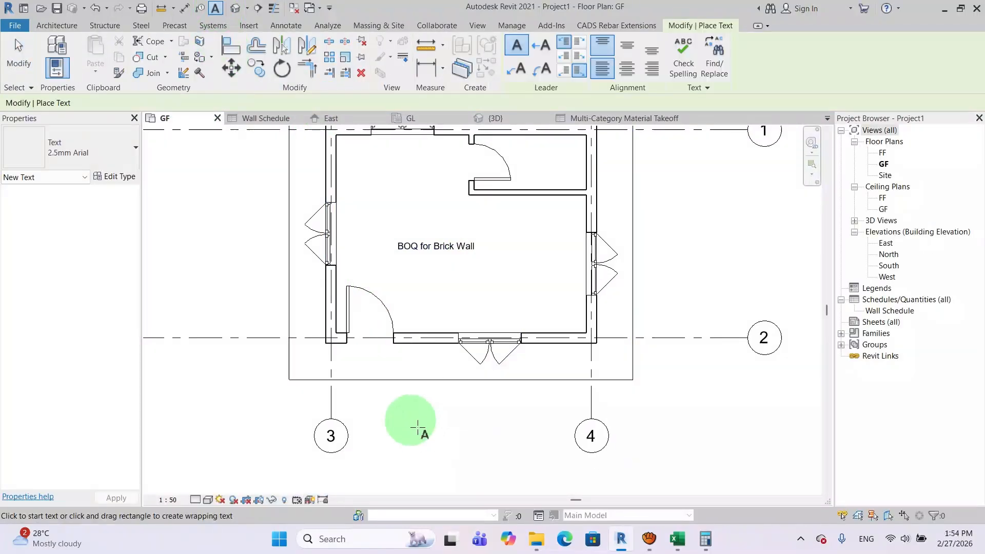
{"action": "left_click", "coordinate": [409, 420]}
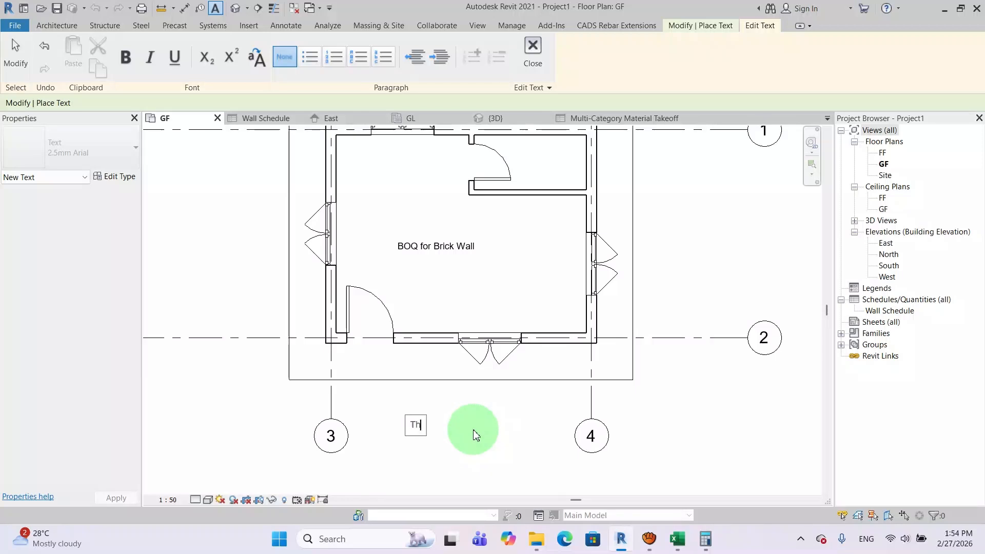